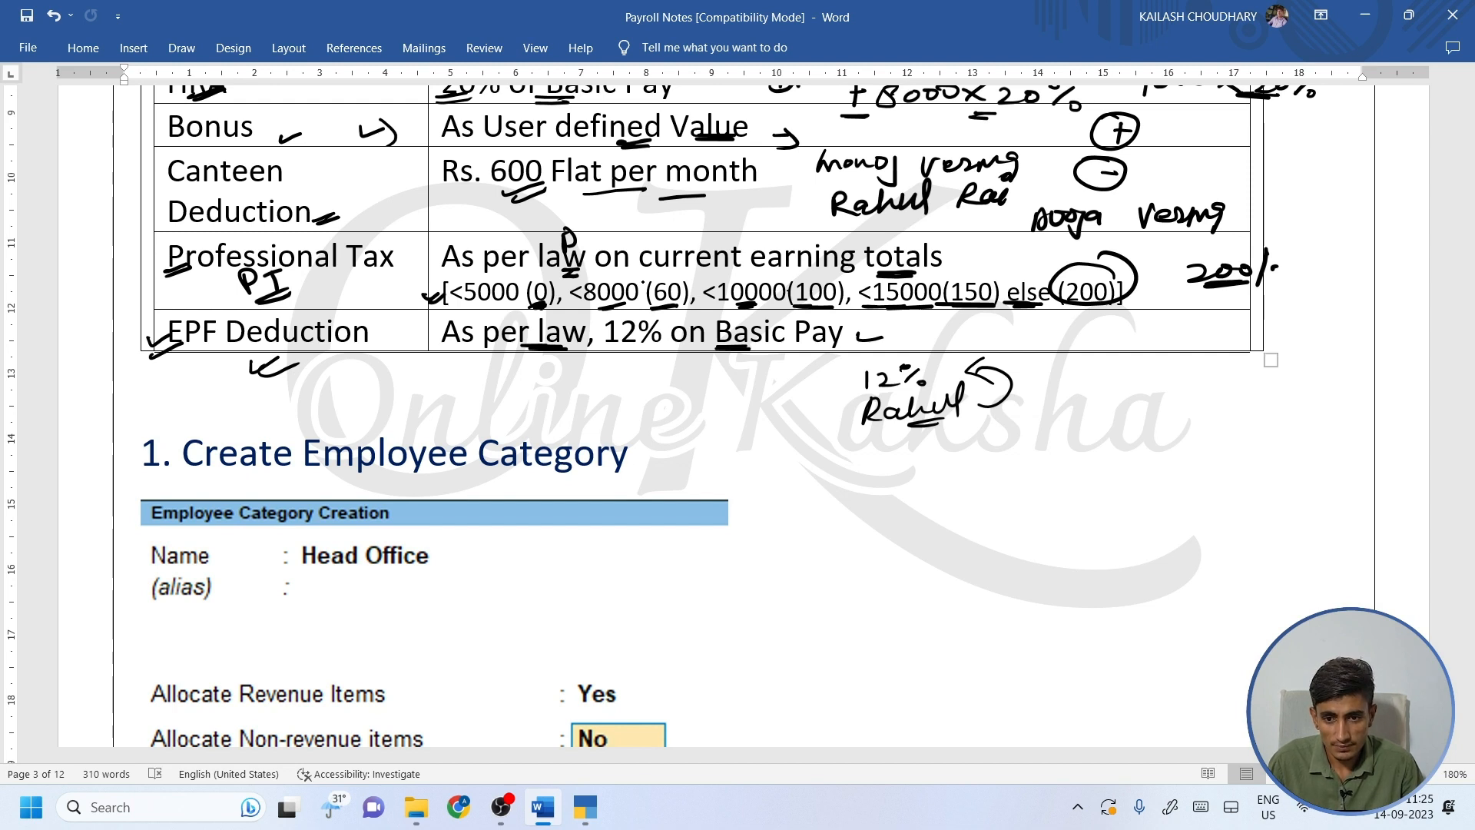
# Underline "Category" in the Create Employee Category heading and handwrite "Stock Item" in the blank area beside the heading.
pyautogui.moveTo(518, 476); pyautogui.dragTo(556, 474)
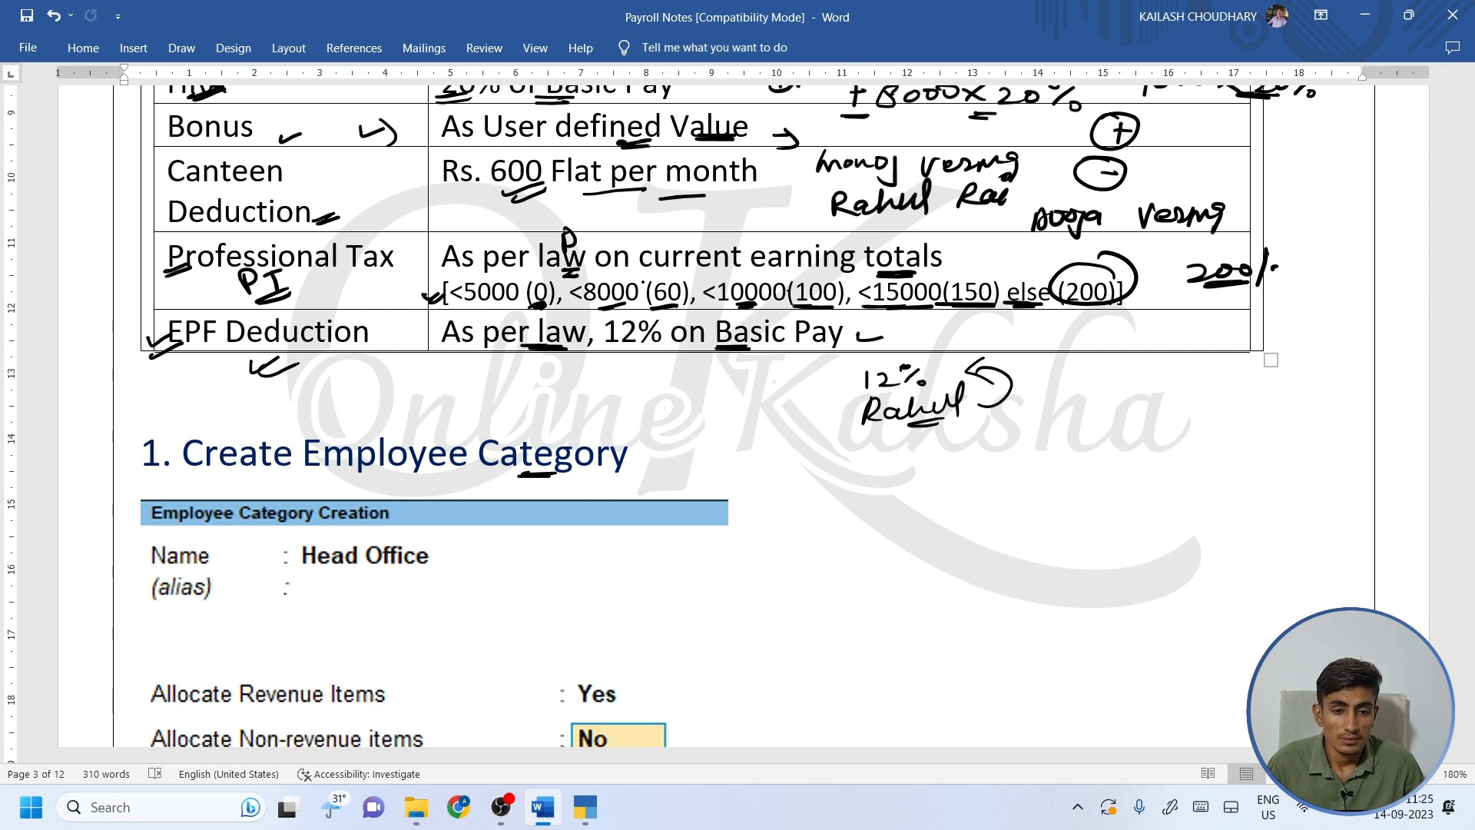
pyautogui.moveTo(850, 468); pyautogui.dragTo(824, 493)
pyautogui.moveTo(860, 464)
pyautogui.mouseDown()
pyautogui.moveTo(857, 502)
pyautogui.moveTo(878, 475)
pyautogui.moveTo(914, 485)
pyautogui.mouseUp()
pyautogui.moveTo(925, 459)
pyautogui.mouseDown()
pyautogui.moveTo(921, 487)
pyautogui.moveTo(950, 483)
pyautogui.mouseUp()
pyautogui.moveTo(982, 461)
pyautogui.mouseDown()
pyautogui.moveTo(969, 482)
pyautogui.moveTo(997, 454)
pyautogui.mouseUp()
pyautogui.moveTo(1008, 454); pyautogui.dragTo(992, 480)
pyautogui.moveTo(1000, 465); pyautogui.dragTo(1024, 461)
pyautogui.moveTo(1019, 472); pyautogui.dragTo(1089, 483)
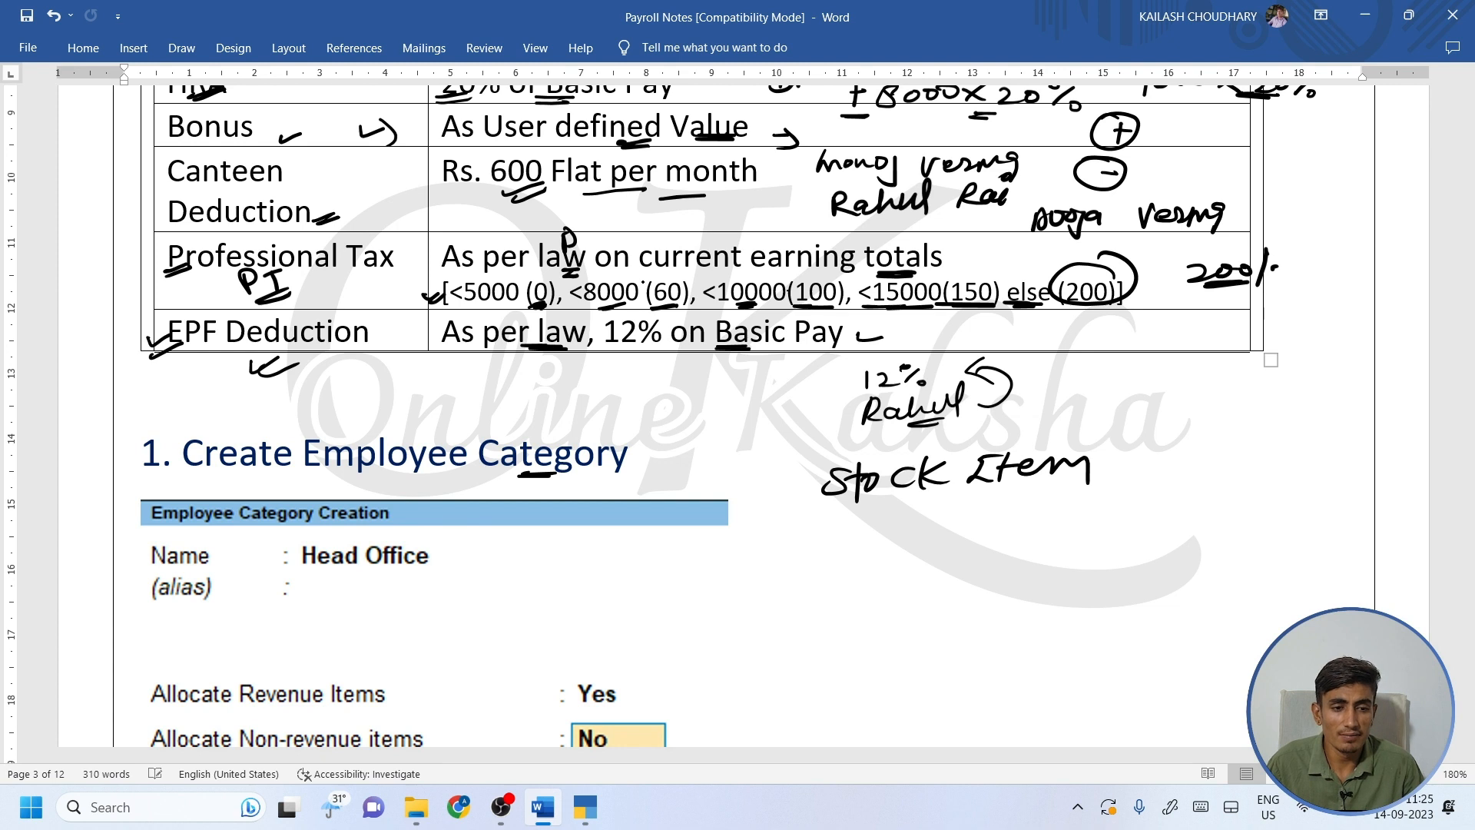
# Handwrite "Inventory" above the "Stock Item" note and "Stock Group" below it.
pyautogui.moveTo(1129, 409)
pyautogui.mouseDown()
pyautogui.moveTo(1146, 435)
pyautogui.moveTo(1260, 388)
pyautogui.moveTo(1310, 398)
pyautogui.moveTo(1300, 466)
pyautogui.mouseUp()
pyautogui.click(871, 517)
pyautogui.moveTo(844, 522)
pyautogui.mouseDown()
pyautogui.moveTo(820, 559)
pyautogui.moveTo(866, 559)
pyautogui.mouseUp()
pyautogui.moveTo(847, 532); pyautogui.dragTo(910, 541)
pyautogui.moveTo(942, 510)
pyautogui.mouseDown()
pyautogui.moveTo(939, 547)
pyautogui.moveTo(961, 547)
pyautogui.mouseUp()
pyautogui.moveTo(1023, 513)
pyautogui.mouseDown()
pyautogui.moveTo(1007, 541)
pyautogui.moveTo(1019, 531)
pyautogui.mouseUp()
pyautogui.moveTo(1041, 530)
pyautogui.mouseDown()
pyautogui.moveTo(1110, 505)
pyautogui.moveTo(1093, 557)
pyautogui.mouseUp()
pyautogui.moveTo(1097, 534); pyautogui.dragTo(1122, 513)
# Handwrite "Stock Category" below the "Stock Group" note and underline the end of the word "Category".
pyautogui.moveTo(864, 580)
pyautogui.mouseDown()
pyautogui.moveTo(839, 607)
pyautogui.moveTo(887, 607)
pyautogui.mouseUp()
pyautogui.moveTo(876, 590); pyautogui.dragTo(912, 583)
pyautogui.moveTo(935, 582); pyautogui.dragTo(943, 592)
pyautogui.moveTo(956, 563)
pyautogui.mouseDown()
pyautogui.moveTo(949, 595)
pyautogui.moveTo(1048, 596)
pyautogui.mouseUp()
pyautogui.moveTo(1065, 578)
pyautogui.mouseDown()
pyautogui.moveTo(1051, 591)
pyautogui.moveTo(1075, 596)
pyautogui.mouseUp()
pyautogui.moveTo(1094, 563)
pyautogui.mouseDown()
pyautogui.moveTo(1084, 603)
pyautogui.moveTo(1142, 583)
pyautogui.moveTo(1122, 626)
pyautogui.mouseUp()
pyautogui.moveTo(1172, 573)
pyautogui.mouseDown()
pyautogui.moveTo(1248, 569)
pyautogui.moveTo(1264, 588)
pyautogui.mouseUp()
pyautogui.moveTo(1200, 598); pyautogui.dragTo(1241, 595)
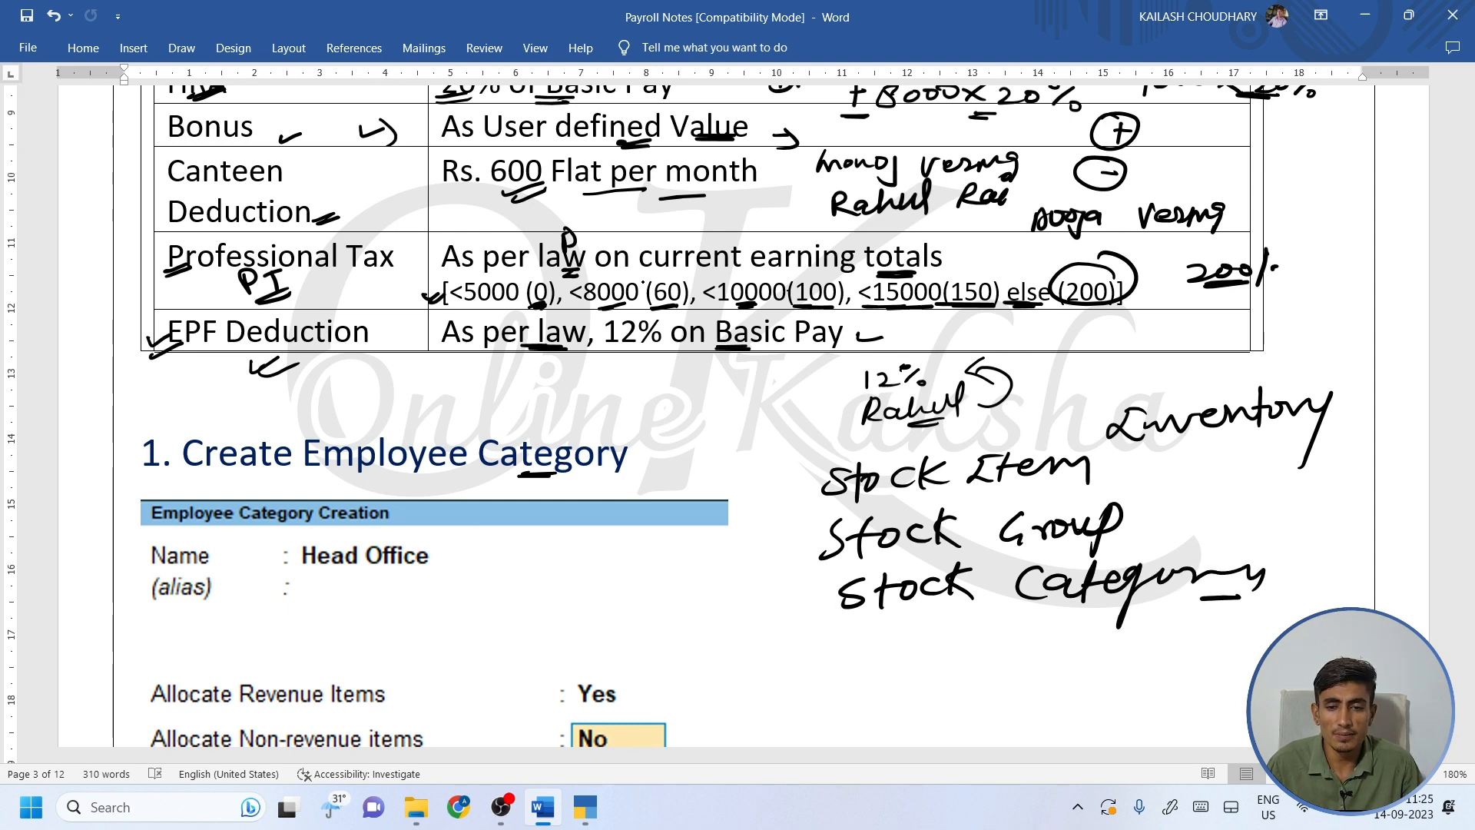
# Tick "Employee" in the Create Employee Category heading and handwrite "Pay Head" above it with a circled 1 and a circled arrow.
pyautogui.moveTo(438, 483); pyautogui.dragTo(484, 481)
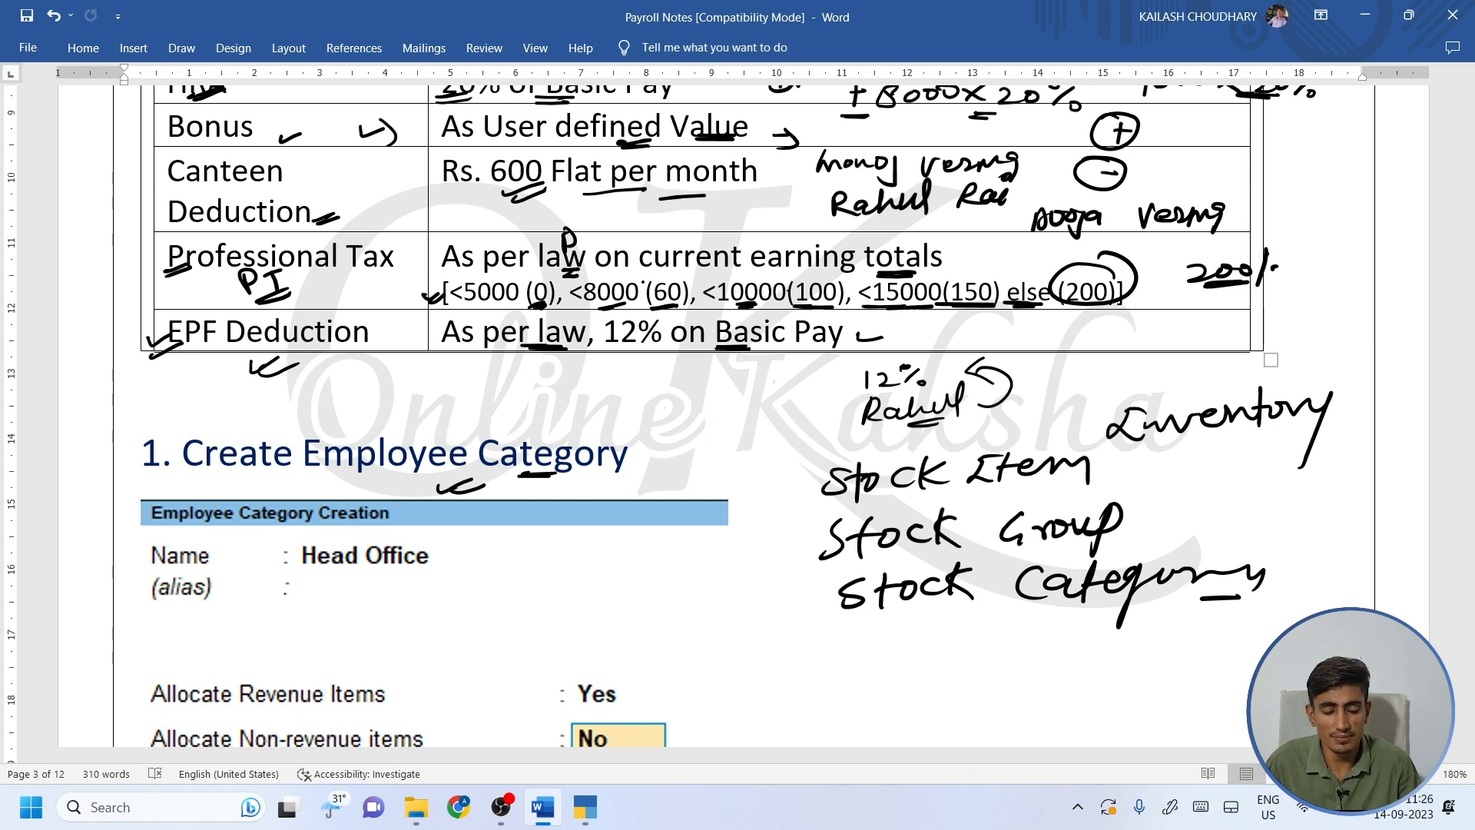
pyautogui.moveTo(332, 382)
pyautogui.mouseDown()
pyautogui.moveTo(333, 423)
pyautogui.moveTo(361, 403)
pyautogui.moveTo(376, 428)
pyautogui.mouseUp()
pyautogui.moveTo(405, 366)
pyautogui.mouseDown()
pyautogui.moveTo(403, 393)
pyautogui.moveTo(416, 389)
pyautogui.mouseUp()
pyautogui.moveTo(401, 382); pyautogui.dragTo(422, 377)
pyautogui.moveTo(425, 378); pyautogui.dragTo(459, 382)
pyautogui.moveTo(463, 373)
pyautogui.mouseDown()
pyautogui.moveTo(477, 352)
pyautogui.moveTo(474, 380)
pyautogui.mouseUp()
pyautogui.moveTo(442, 396)
pyautogui.mouseDown()
pyautogui.moveTo(475, 392)
pyautogui.moveTo(508, 412)
pyautogui.mouseUp()
pyautogui.moveTo(500, 384)
pyautogui.mouseDown()
pyautogui.moveTo(511, 418)
pyautogui.moveTo(501, 384)
pyautogui.mouseUp()
pyautogui.moveTo(478, 421); pyautogui.dragTo(515, 423)
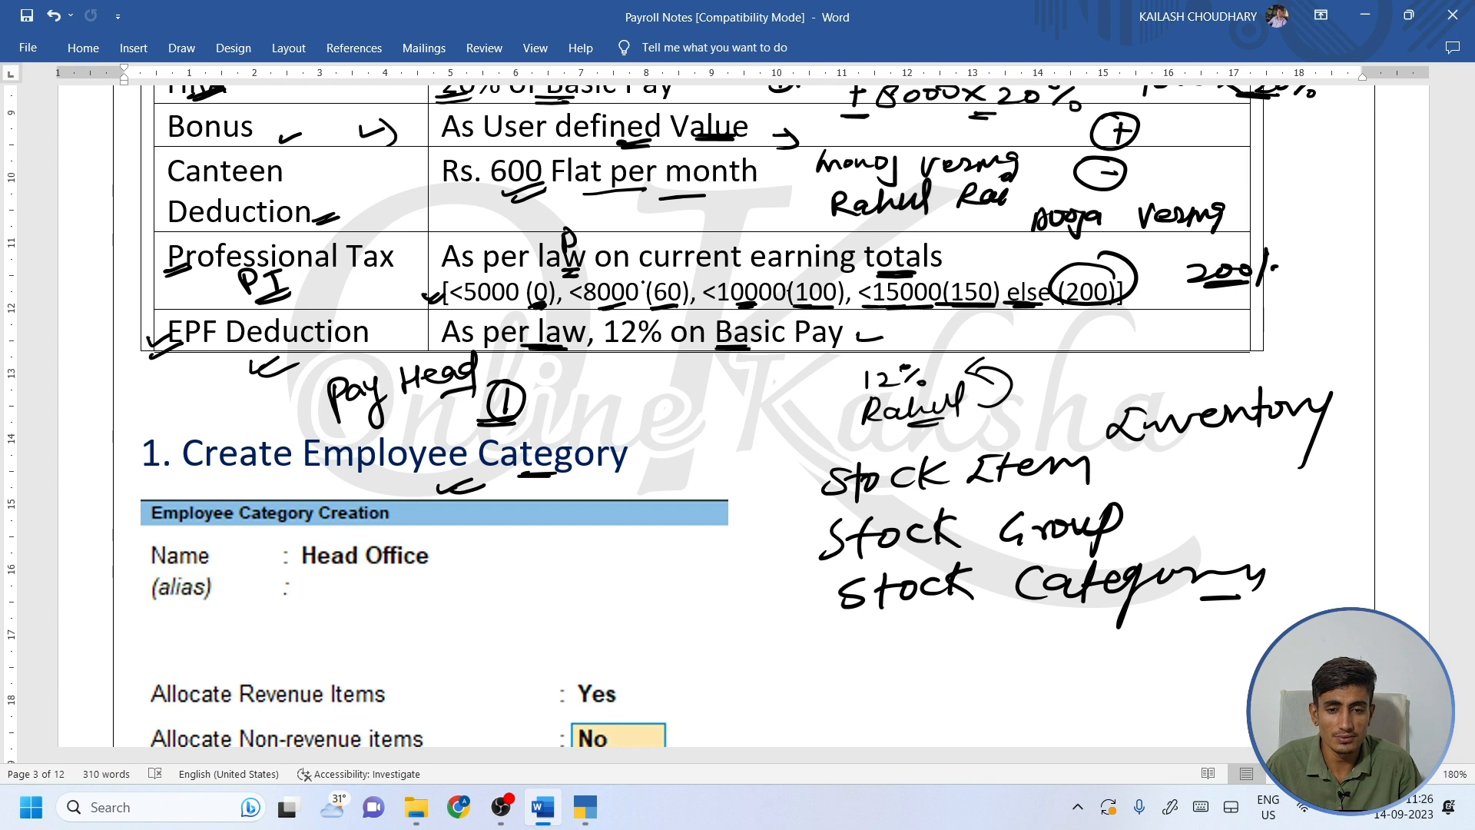
pyautogui.moveTo(538, 397)
pyautogui.mouseDown()
pyautogui.moveTo(567, 396)
pyautogui.moveTo(553, 422)
pyautogui.mouseUp()
pyautogui.moveTo(561, 362); pyautogui.dragTo(574, 378)
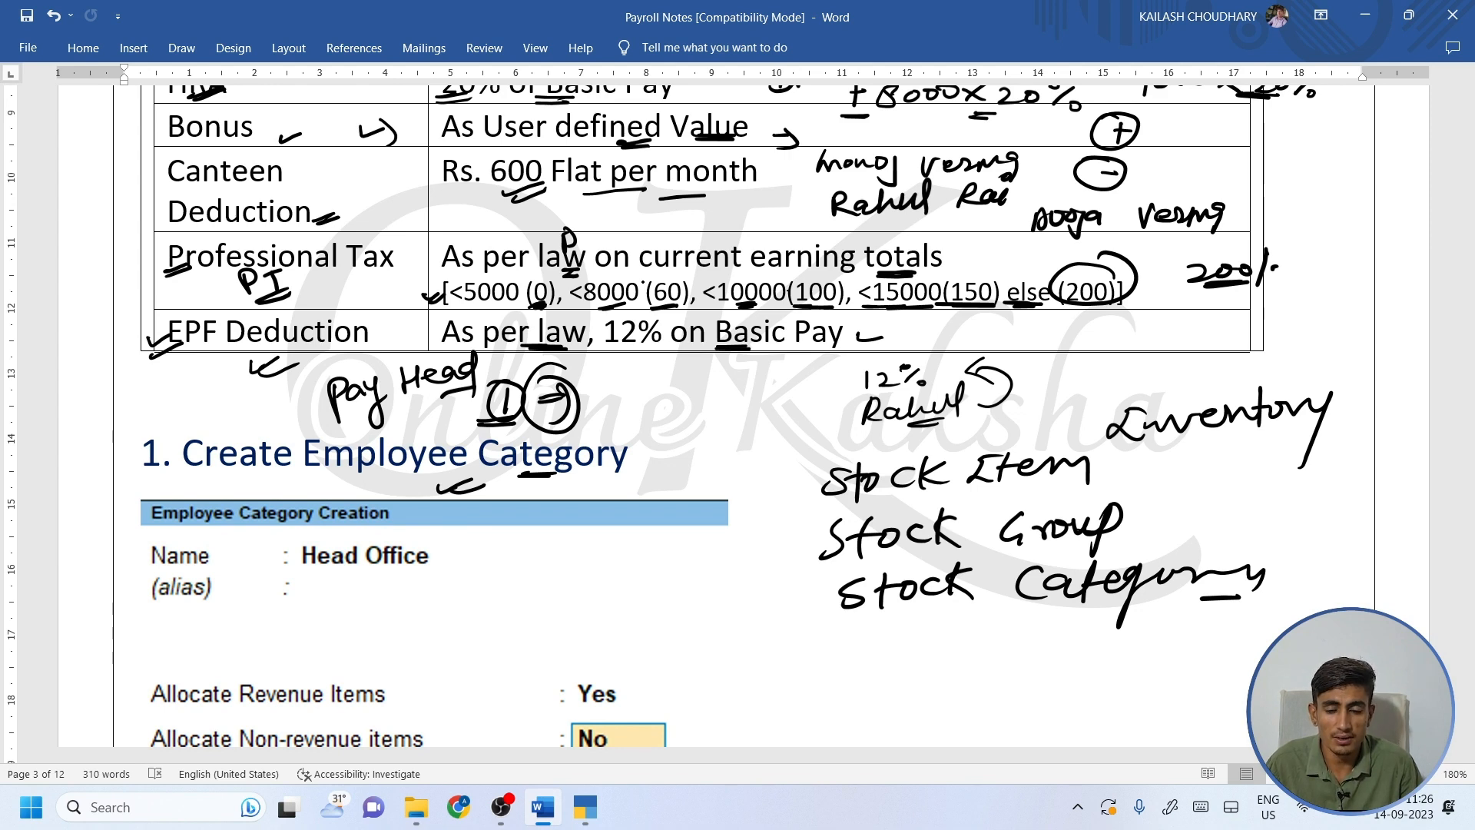
# Handwrite an underlined "Units" beside the "Pay Head" note, with circled unit examples such as Hrs and Min below it.
pyautogui.moveTo(630, 376)
pyautogui.mouseDown()
pyautogui.moveTo(624, 412)
pyautogui.moveTo(650, 384)
pyautogui.mouseUp()
pyautogui.moveTo(657, 392); pyautogui.dragTo(695, 402)
pyautogui.moveTo(689, 373); pyautogui.dragTo(709, 407)
pyautogui.moveTo(698, 384)
pyautogui.mouseDown()
pyautogui.moveTo(734, 378)
pyautogui.moveTo(719, 404)
pyautogui.mouseUp()
pyautogui.moveTo(661, 422); pyautogui.dragTo(716, 418)
pyautogui.moveTo(663, 463)
pyautogui.mouseDown()
pyautogui.moveTo(668, 438)
pyautogui.moveTo(684, 461)
pyautogui.mouseUp()
pyautogui.moveTo(688, 447)
pyautogui.mouseDown()
pyautogui.moveTo(699, 455)
pyautogui.moveTo(653, 461)
pyautogui.moveTo(730, 454)
pyautogui.moveTo(700, 471)
pyautogui.moveTo(740, 492)
pyautogui.moveTo(761, 484)
pyautogui.moveTo(760, 460)
pyautogui.mouseUp()
pyautogui.moveTo(767, 466)
pyautogui.mouseDown()
pyautogui.moveTo(783, 478)
pyautogui.moveTo(778, 461)
pyautogui.mouseUp()
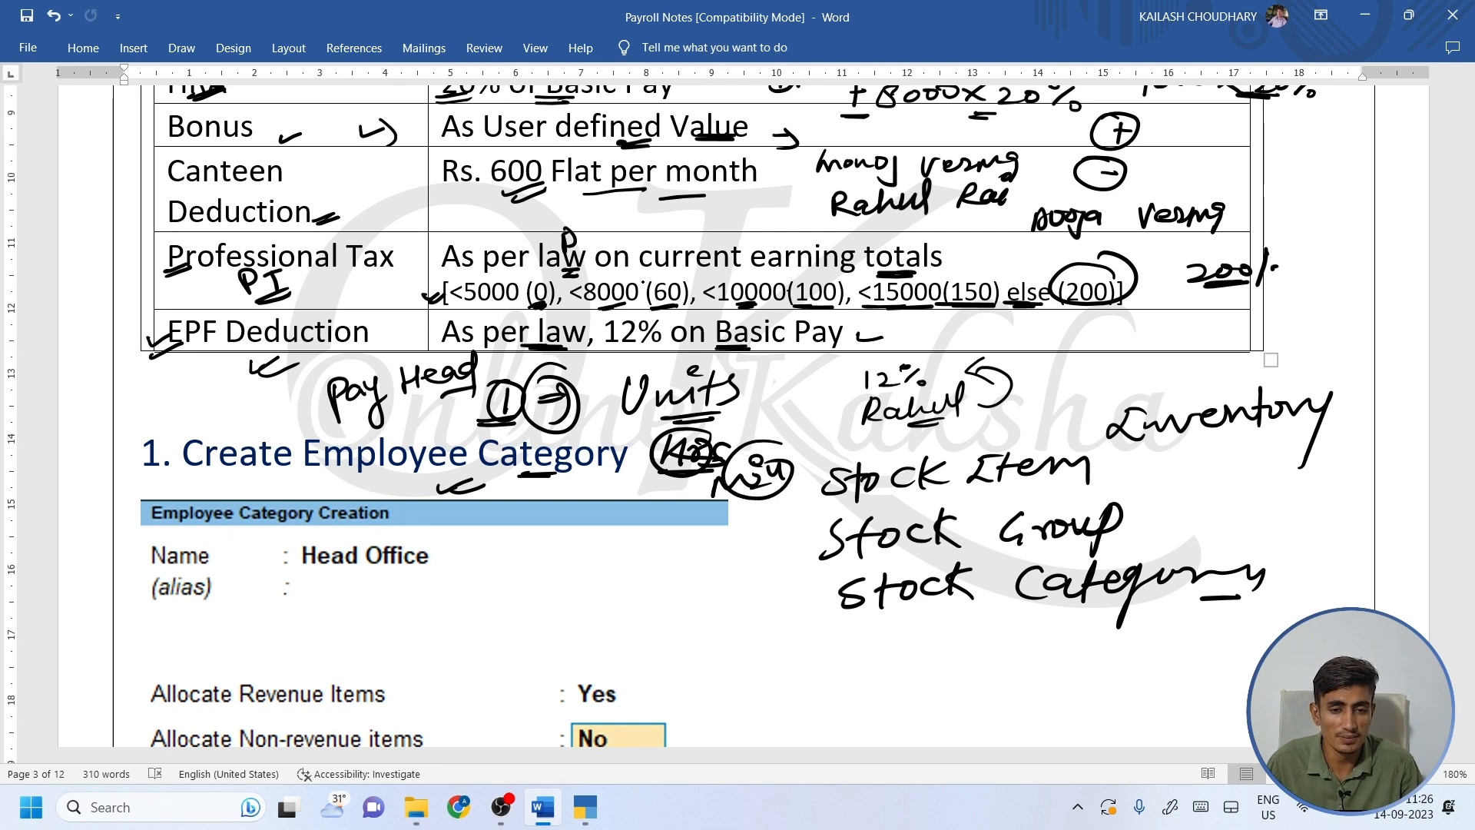
pyautogui.moveTo(739, 536)
pyautogui.mouseDown()
pyautogui.moveTo(816, 485)
pyautogui.moveTo(823, 496)
pyautogui.mouseUp()
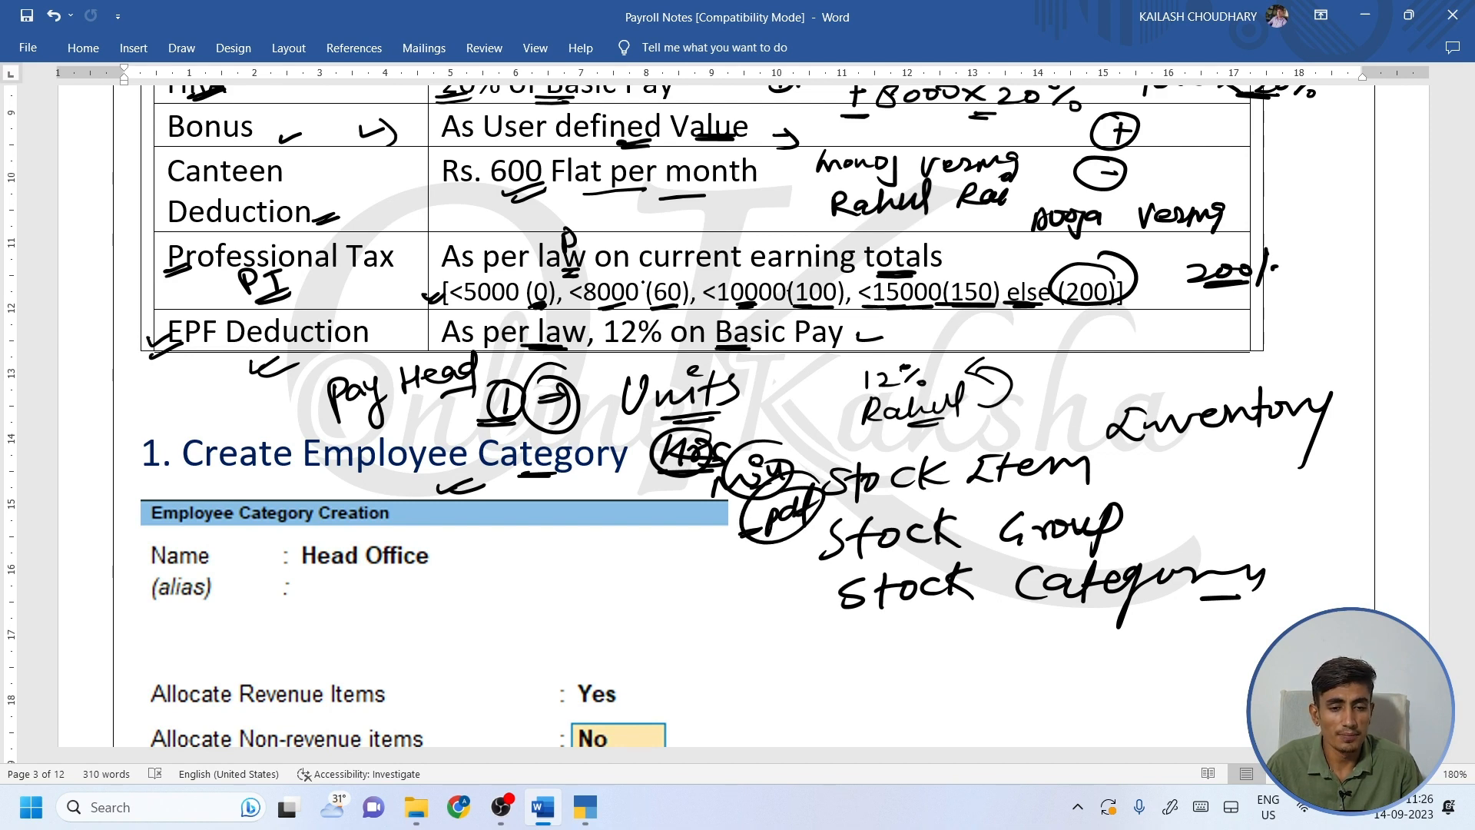
pyautogui.moveTo(734, 550); pyautogui.dragTo(770, 555)
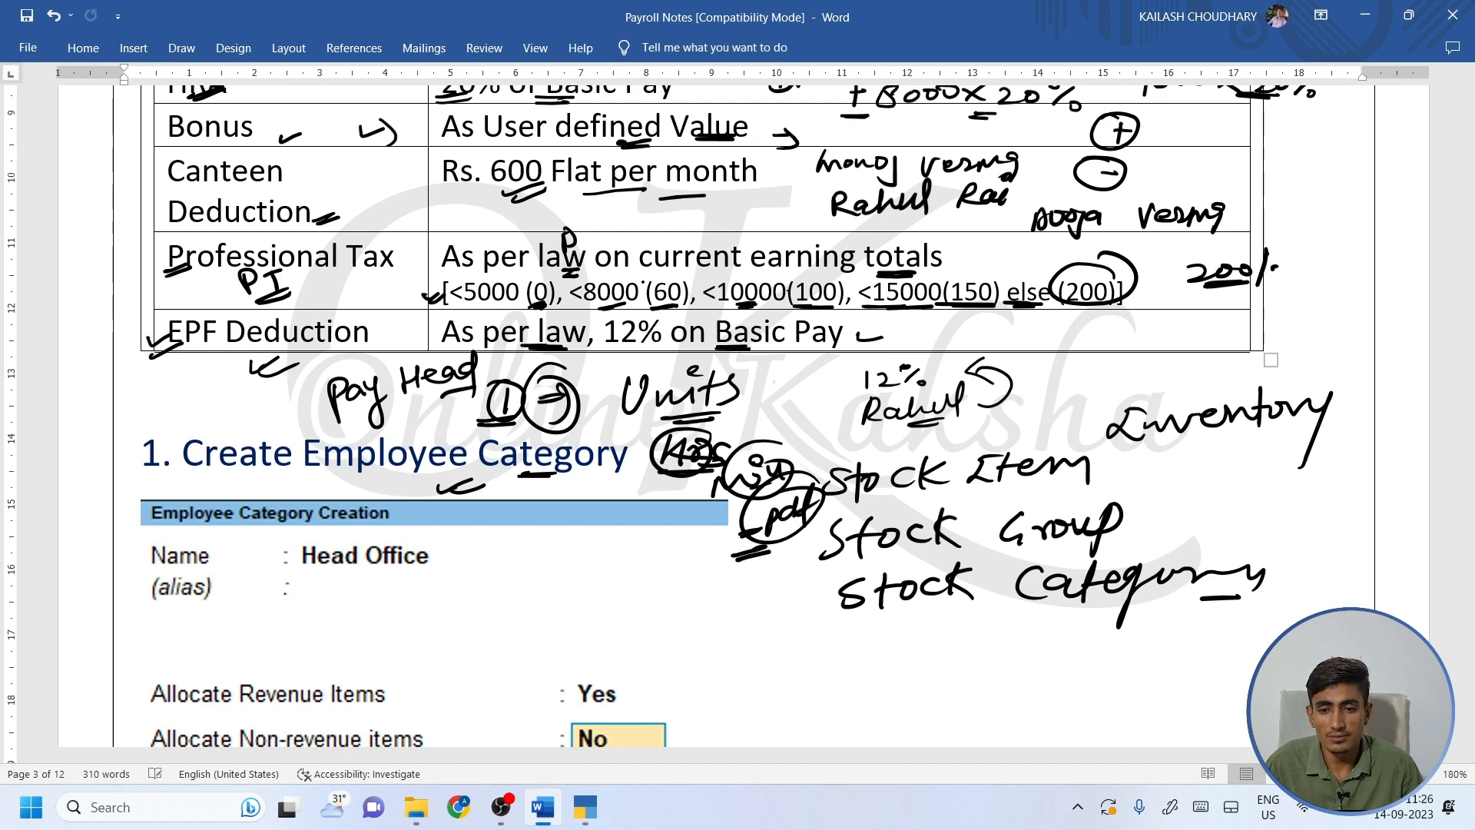
# Double-underline the Head Office category name and handwrite an underlined "Branch" with an arrow beside the category creation form.
pyautogui.scroll(-5, 643, 282)
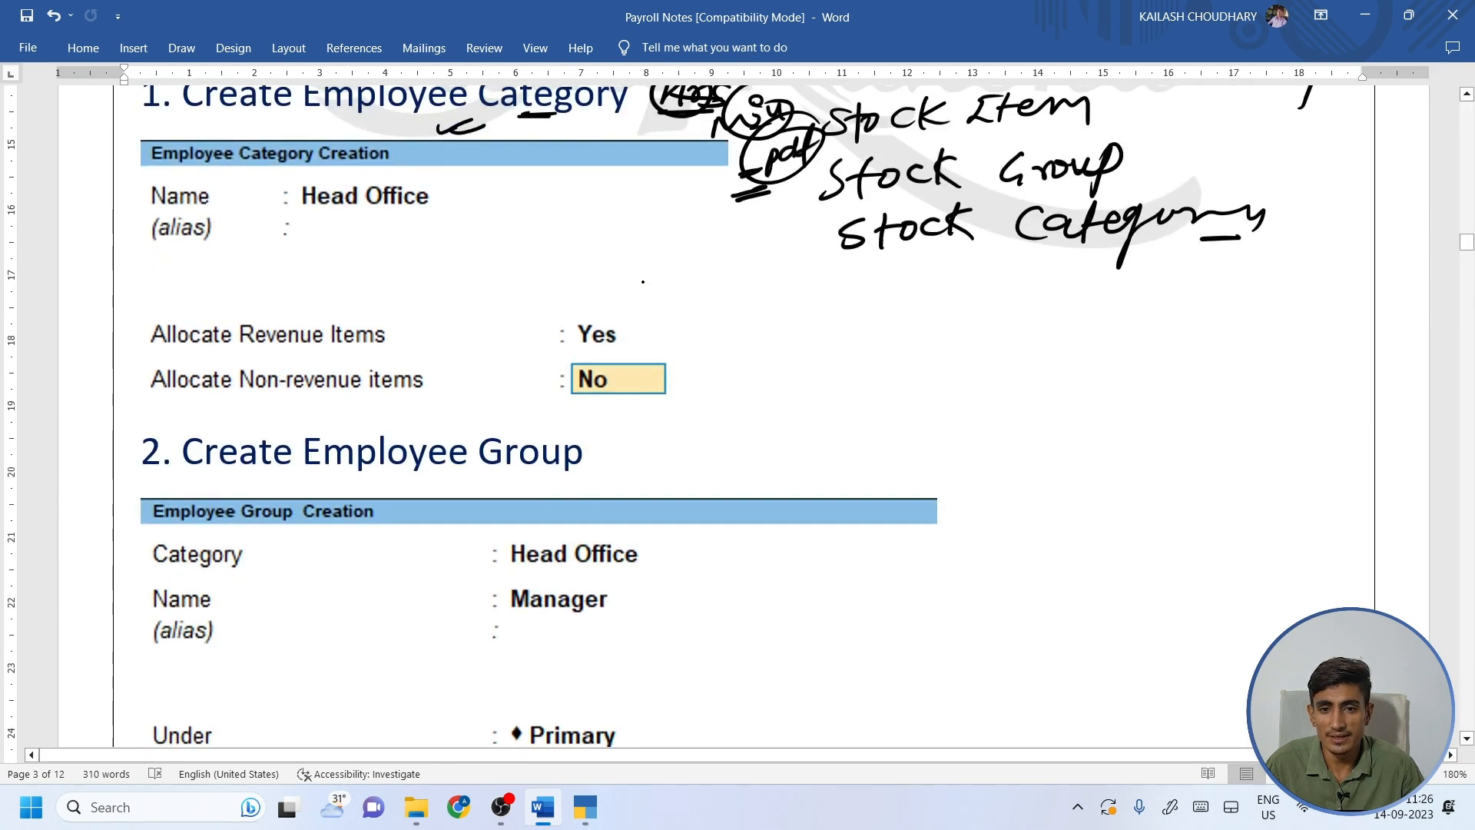
pyautogui.moveTo(382, 223); pyautogui.dragTo(424, 221)
pyautogui.moveTo(390, 232); pyautogui.dragTo(429, 231)
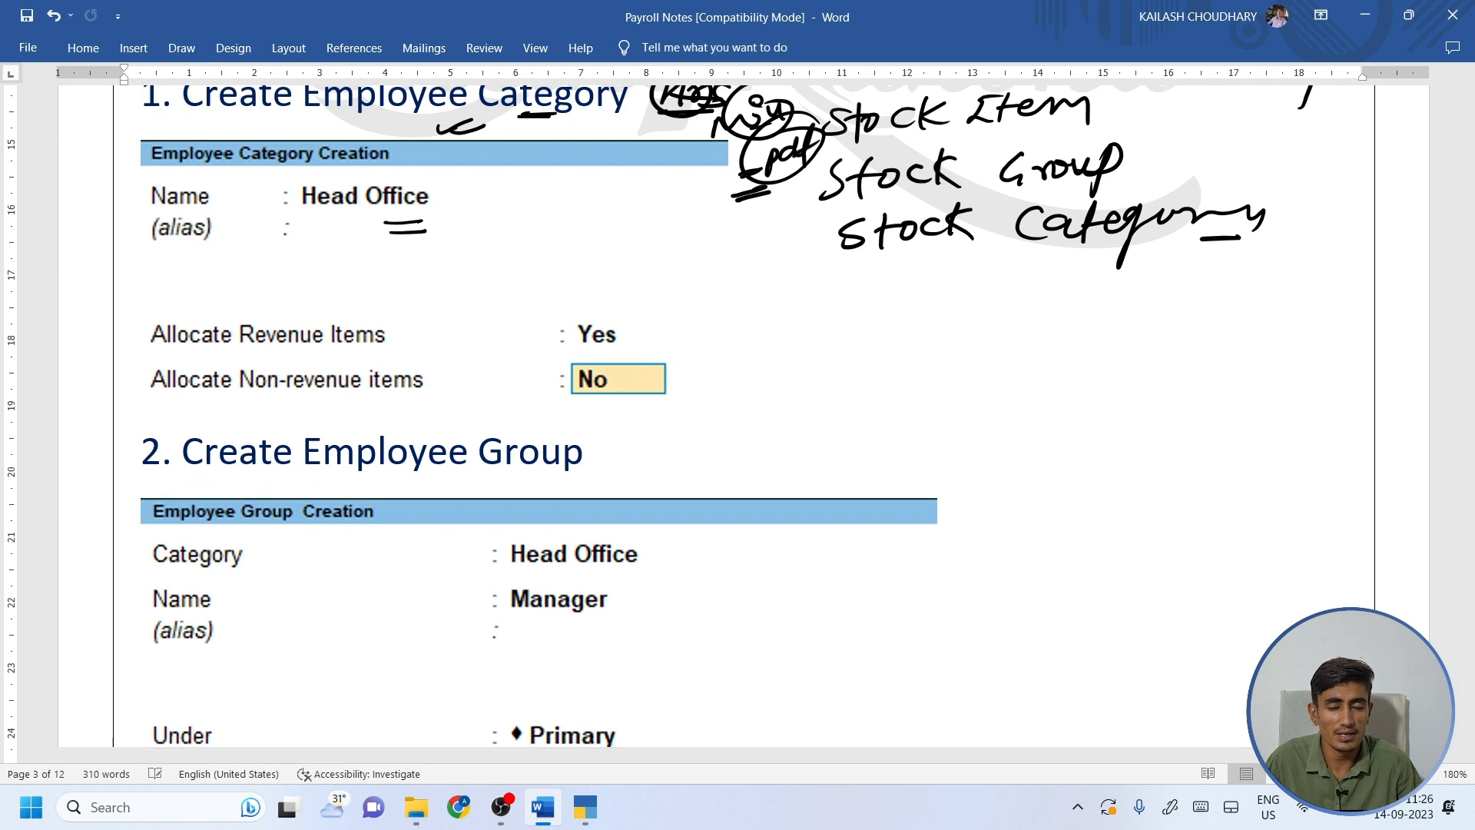
pyautogui.moveTo(759, 307)
pyautogui.mouseDown()
pyautogui.moveTo(781, 307)
pyautogui.moveTo(775, 318)
pyautogui.mouseUp()
pyautogui.moveTo(759, 295); pyautogui.dragTo(761, 329)
pyautogui.moveTo(821, 292)
pyautogui.mouseDown()
pyautogui.moveTo(820, 321)
pyautogui.moveTo(909, 292)
pyautogui.moveTo(925, 317)
pyautogui.mouseUp()
pyautogui.moveTo(824, 326)
pyautogui.mouseDown()
pyautogui.moveTo(894, 324)
pyautogui.moveTo(838, 379)
pyautogui.moveTo(859, 384)
pyautogui.mouseUp()
# Handwrite "Head Office" as the first entry under "Branch" and underline "Head".
pyautogui.moveTo(882, 353)
pyautogui.mouseDown()
pyautogui.moveTo(879, 383)
pyautogui.moveTo(896, 384)
pyautogui.mouseUp()
pyautogui.moveTo(877, 370); pyautogui.dragTo(904, 368)
pyautogui.moveTo(912, 369)
pyautogui.mouseDown()
pyautogui.moveTo(930, 360)
pyautogui.moveTo(961, 378)
pyautogui.mouseUp()
pyautogui.moveTo(982, 330); pyautogui.dragTo(980, 382)
pyautogui.moveTo(1025, 338); pyautogui.dragTo(1043, 378)
pyautogui.moveTo(1046, 340)
pyautogui.mouseDown()
pyautogui.moveTo(1067, 335)
pyautogui.moveTo(1066, 367)
pyautogui.mouseUp()
pyautogui.moveTo(1098, 327)
pyautogui.mouseDown()
pyautogui.moveTo(1095, 355)
pyautogui.moveTo(1150, 352)
pyautogui.mouseUp()
pyautogui.click(1128, 334)
pyautogui.moveTo(910, 383)
pyautogui.mouseDown()
pyautogui.moveTo(985, 375)
pyautogui.moveTo(969, 380)
pyautogui.mouseUp()
# Handwrite "Ground" and "1st" as the second and third entries under "Branch".
pyautogui.moveTo(826, 382)
pyautogui.mouseDown()
pyautogui.moveTo(820, 435)
pyautogui.moveTo(843, 416)
pyautogui.moveTo(872, 451)
pyautogui.mouseUp()
pyautogui.moveTo(880, 431)
pyautogui.mouseDown()
pyautogui.moveTo(916, 444)
pyautogui.moveTo(1018, 419)
pyautogui.moveTo(1021, 438)
pyautogui.mouseUp()
pyautogui.moveTo(1039, 421); pyautogui.dragTo(1053, 419)
pyautogui.moveTo(824, 444); pyautogui.dragTo(853, 465)
pyautogui.moveTo(890, 461)
pyautogui.mouseDown()
pyautogui.moveTo(888, 486)
pyautogui.moveTo(961, 456)
pyautogui.mouseUp()
pyautogui.click(934, 455)
pyautogui.moveTo(962, 469); pyautogui.dragTo(994, 474)
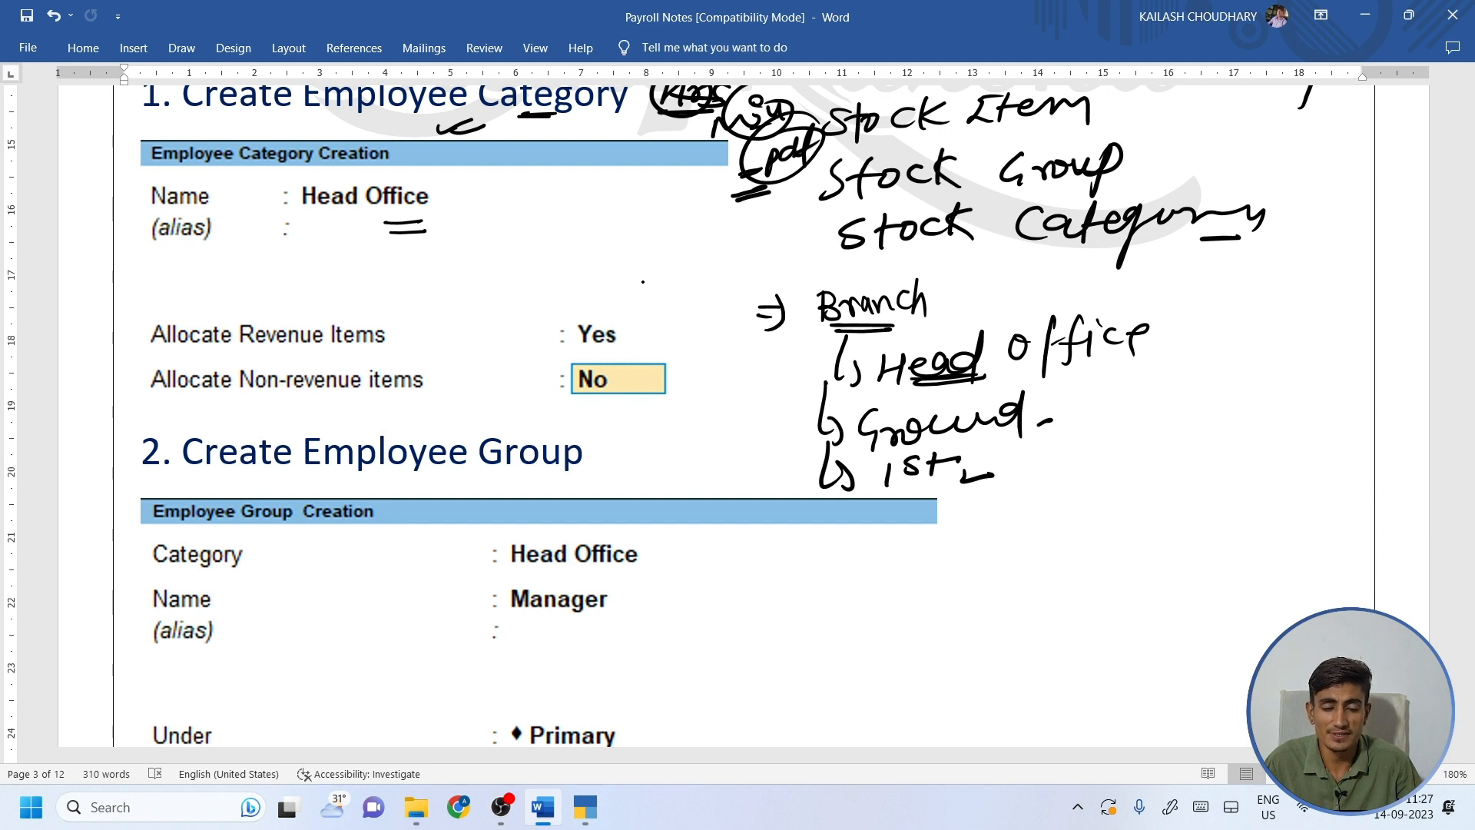
# Tick both the handwritten "Head Office" entry and the Head Office name in the category creation form.
pyautogui.moveTo(770, 355)
pyautogui.mouseDown()
pyautogui.moveTo(767, 378)
pyautogui.moveTo(807, 367)
pyautogui.mouseUp()
pyautogui.moveTo(777, 381); pyautogui.dragTo(821, 376)
pyautogui.moveTo(444, 213); pyautogui.dragTo(502, 210)
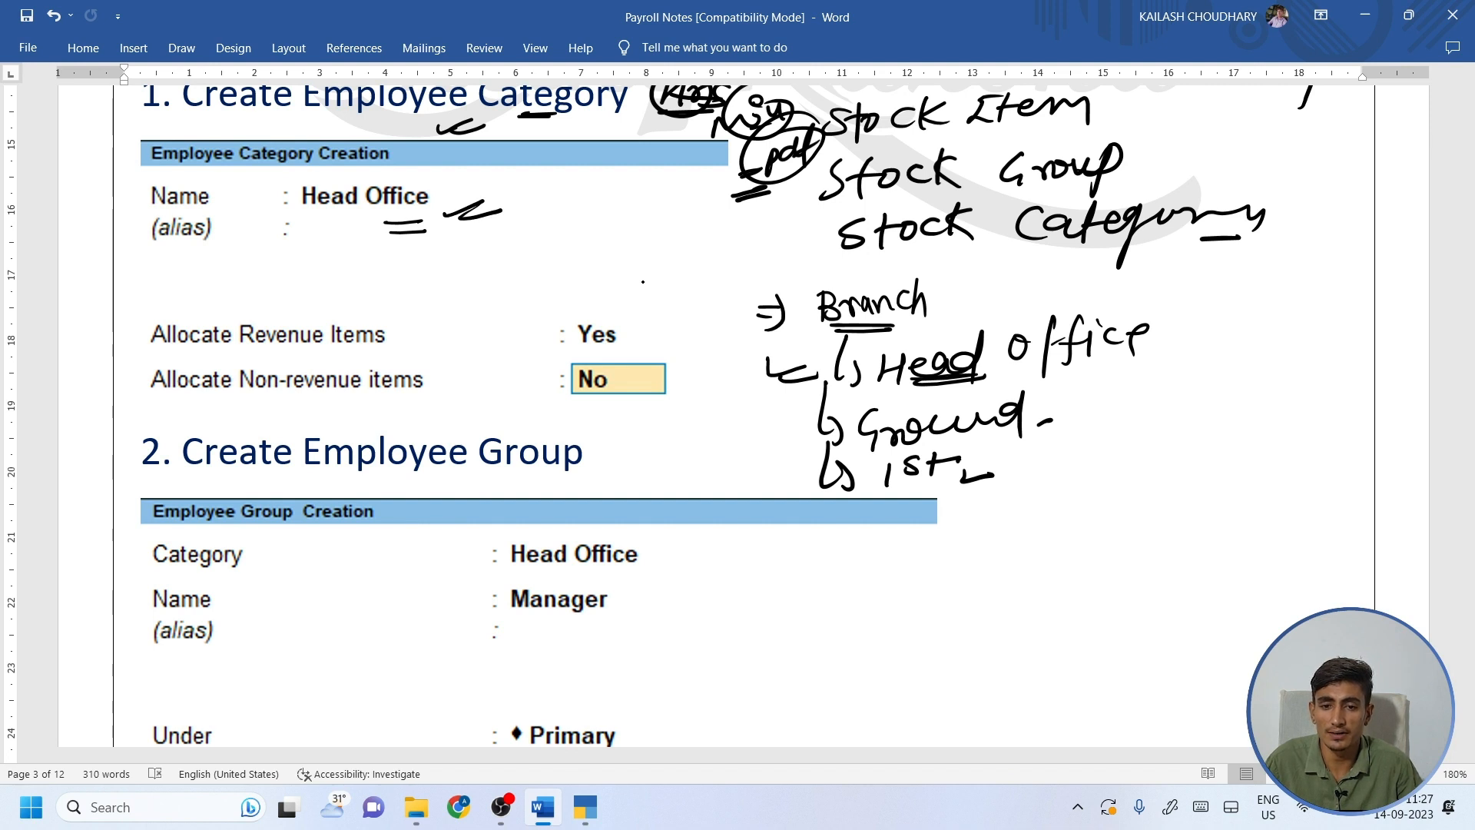
# Circle and tick Yes for Allocate Revenue Items, and underline and tick No for Allocate Non-revenue items.
pyautogui.moveTo(641, 309)
pyautogui.mouseDown()
pyautogui.moveTo(575, 316)
pyautogui.moveTo(647, 313)
pyautogui.mouseUp()
pyautogui.moveTo(526, 320)
pyautogui.mouseDown()
pyautogui.moveTo(530, 335)
pyautogui.moveTo(560, 325)
pyautogui.mouseUp()
pyautogui.moveTo(515, 401); pyautogui.dragTo(621, 405)
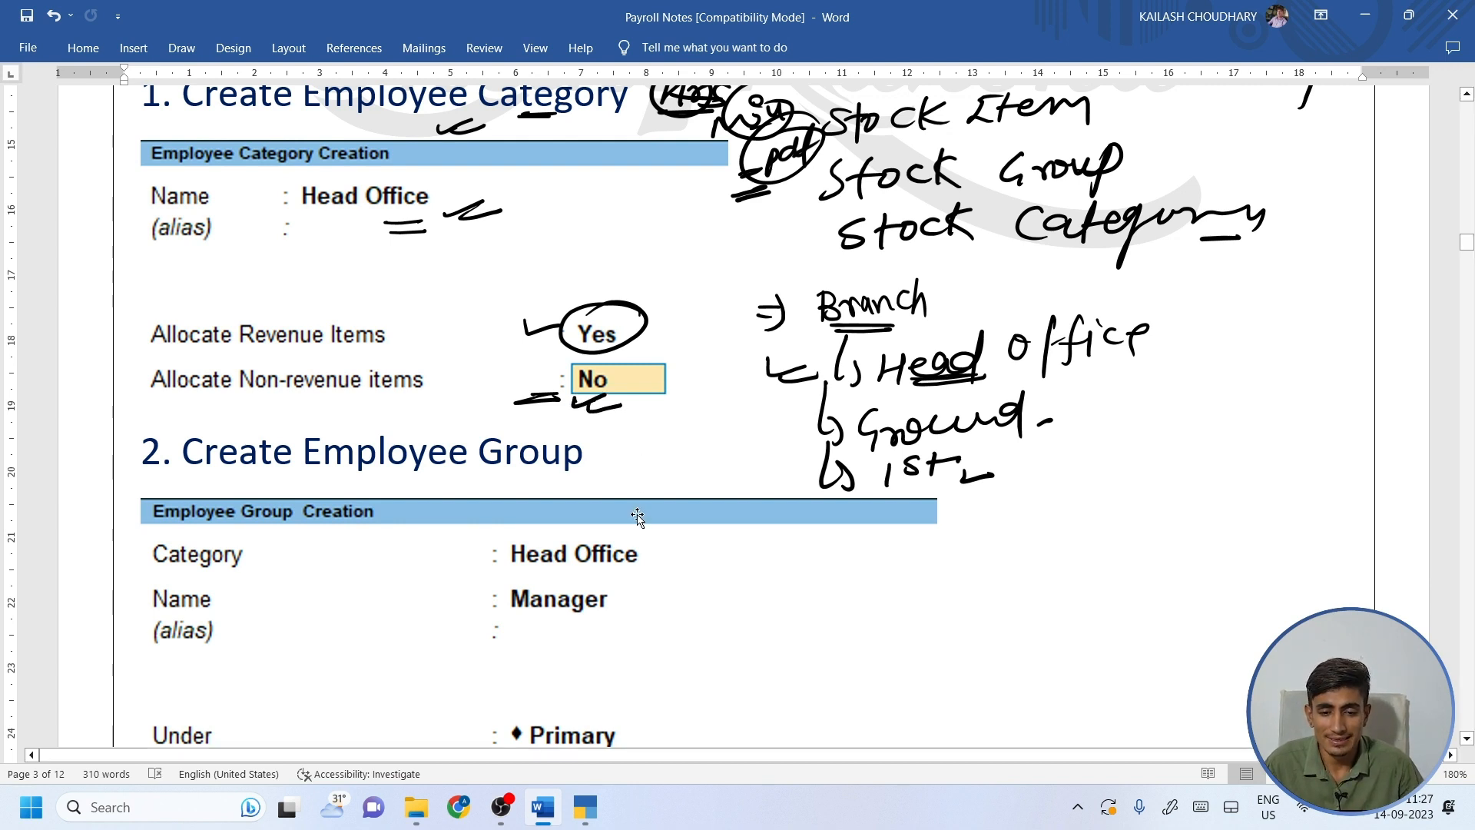
# Switch to TallyPrime, view the Day Book of Payroll Com and return to the Create option of the Gateway of Tally.
pyautogui.click(597, 808)
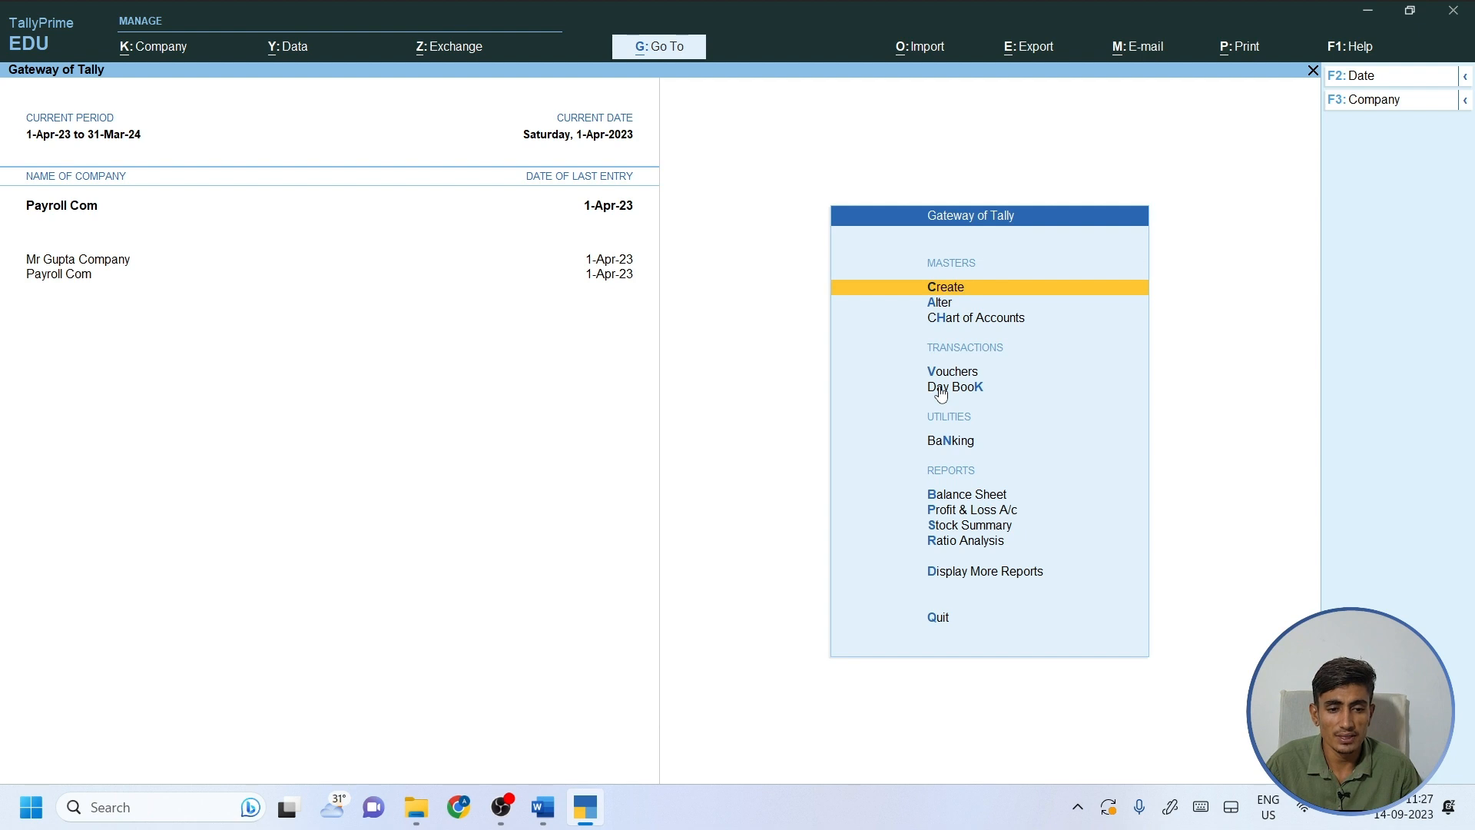
pyautogui.press('Down')
pyautogui.press('Down')
pyautogui.press('Down')
pyautogui.press('Down')
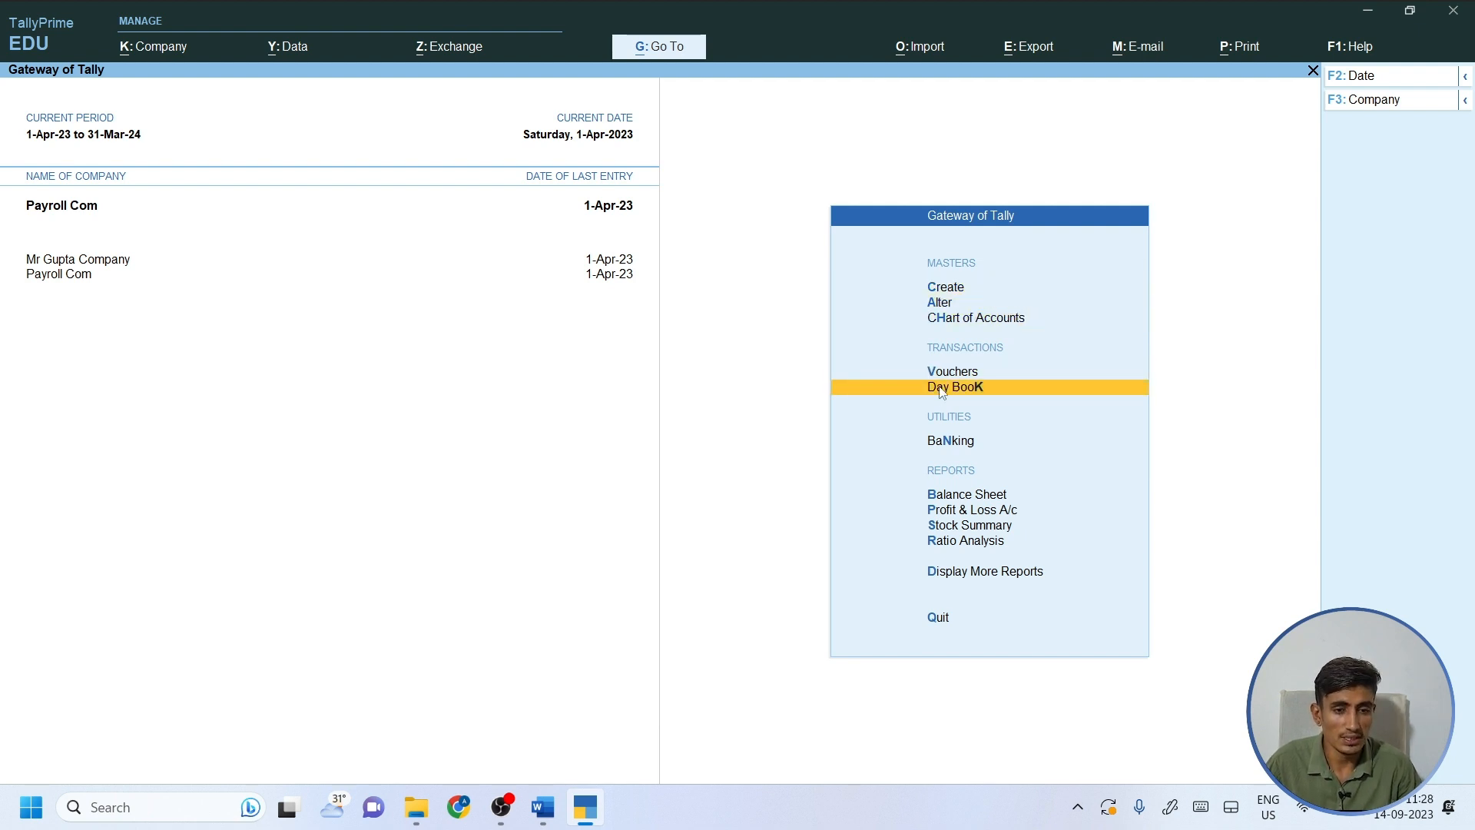
pyautogui.press('Return')
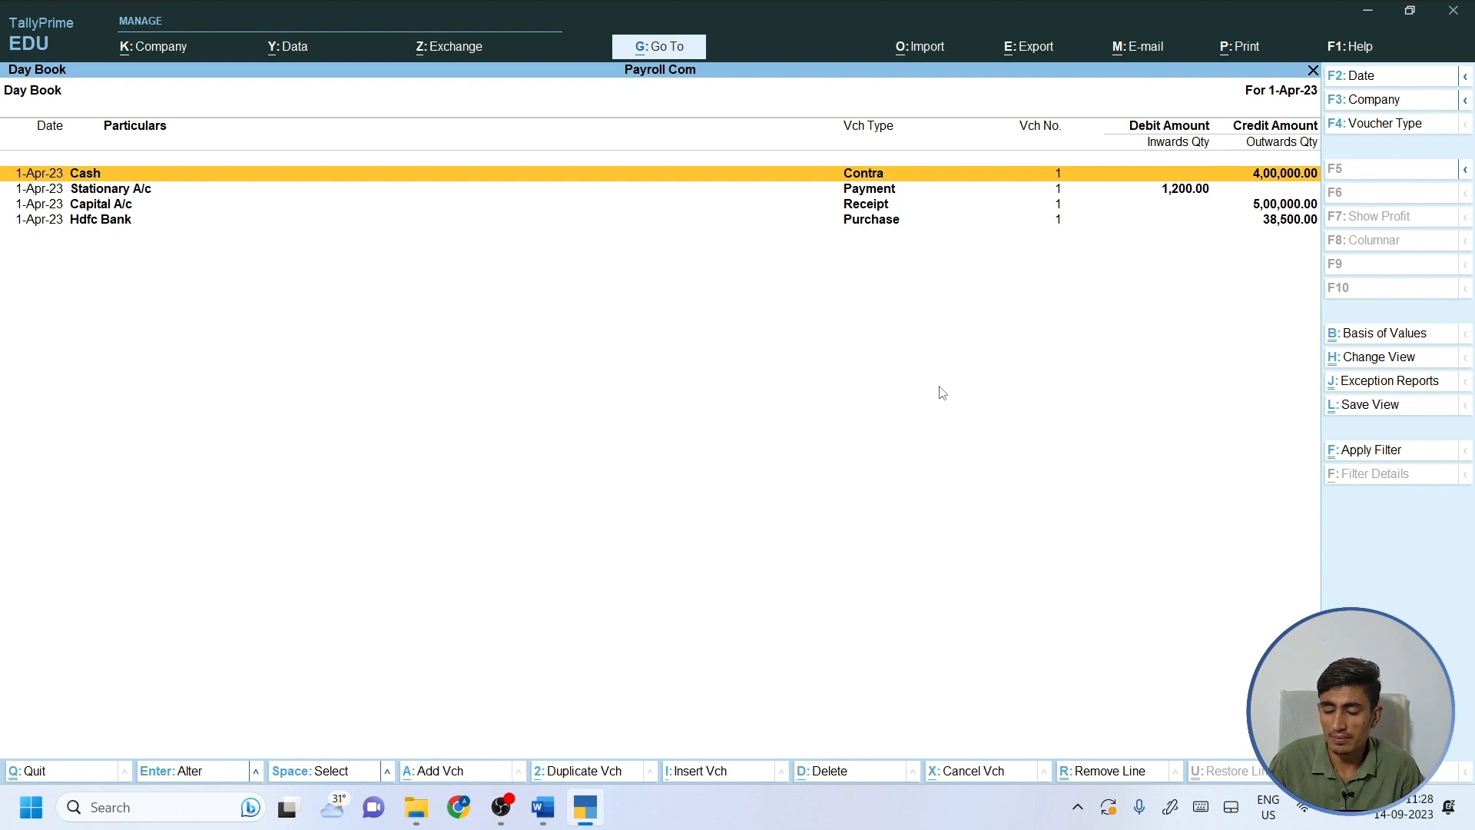
pyautogui.press('Escape')
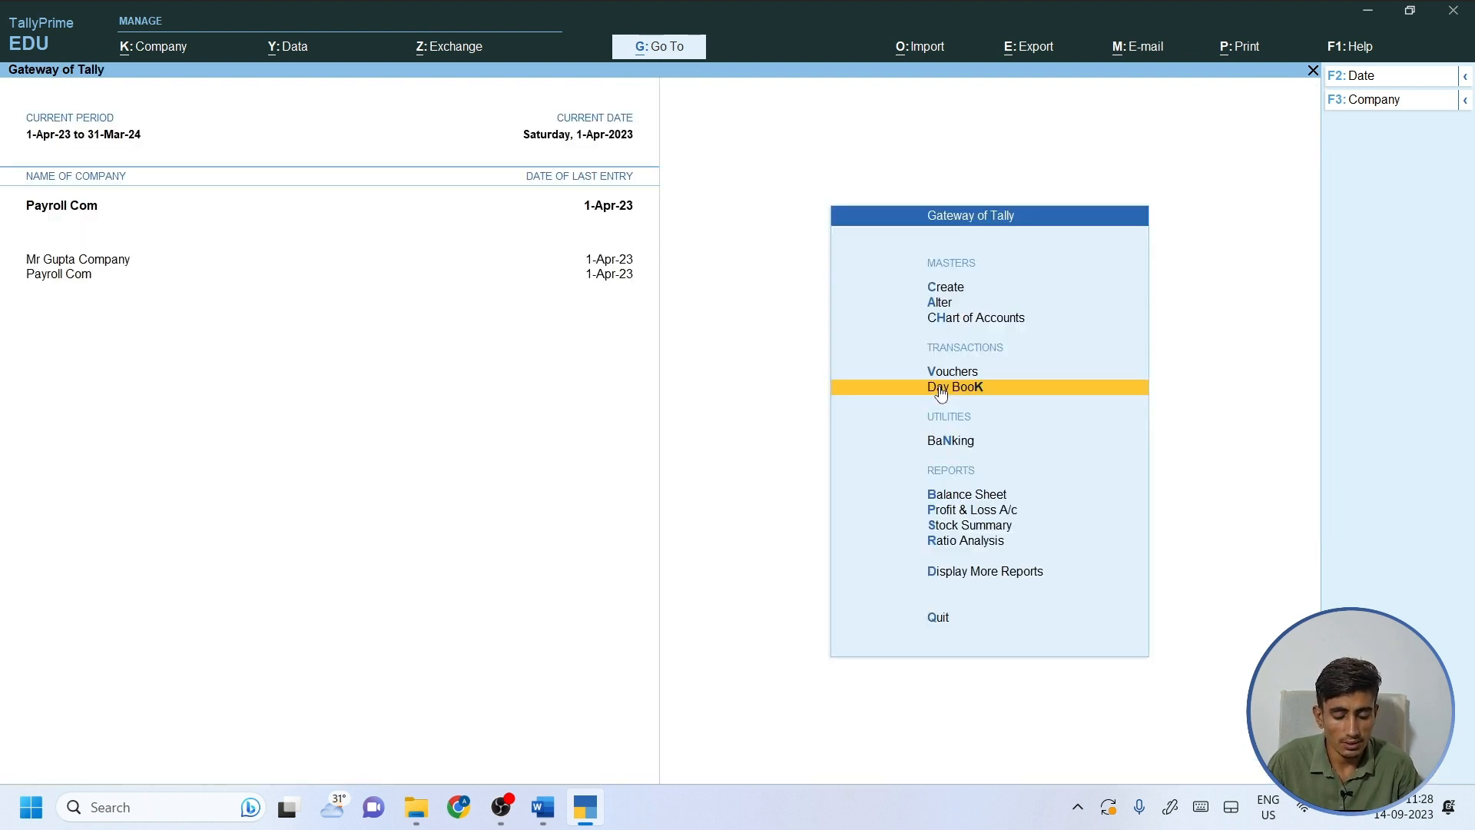
pyautogui.press('Up')
pyautogui.press('Up')
pyautogui.press('Up')
pyautogui.press('Up')
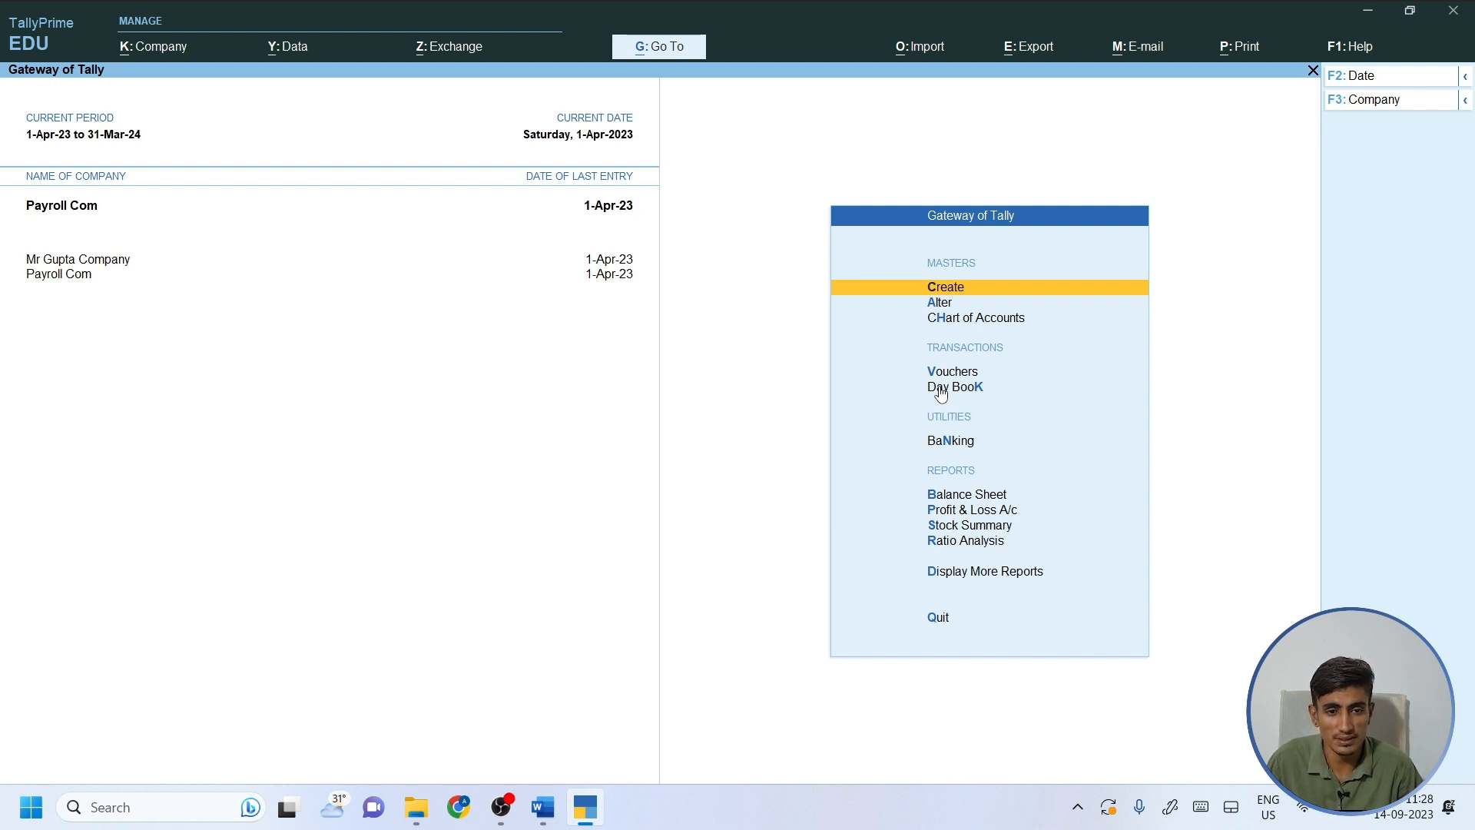
# Open the list of masters for creation and examine its accounting, inventory and payroll master sections.
pyautogui.press('Return')
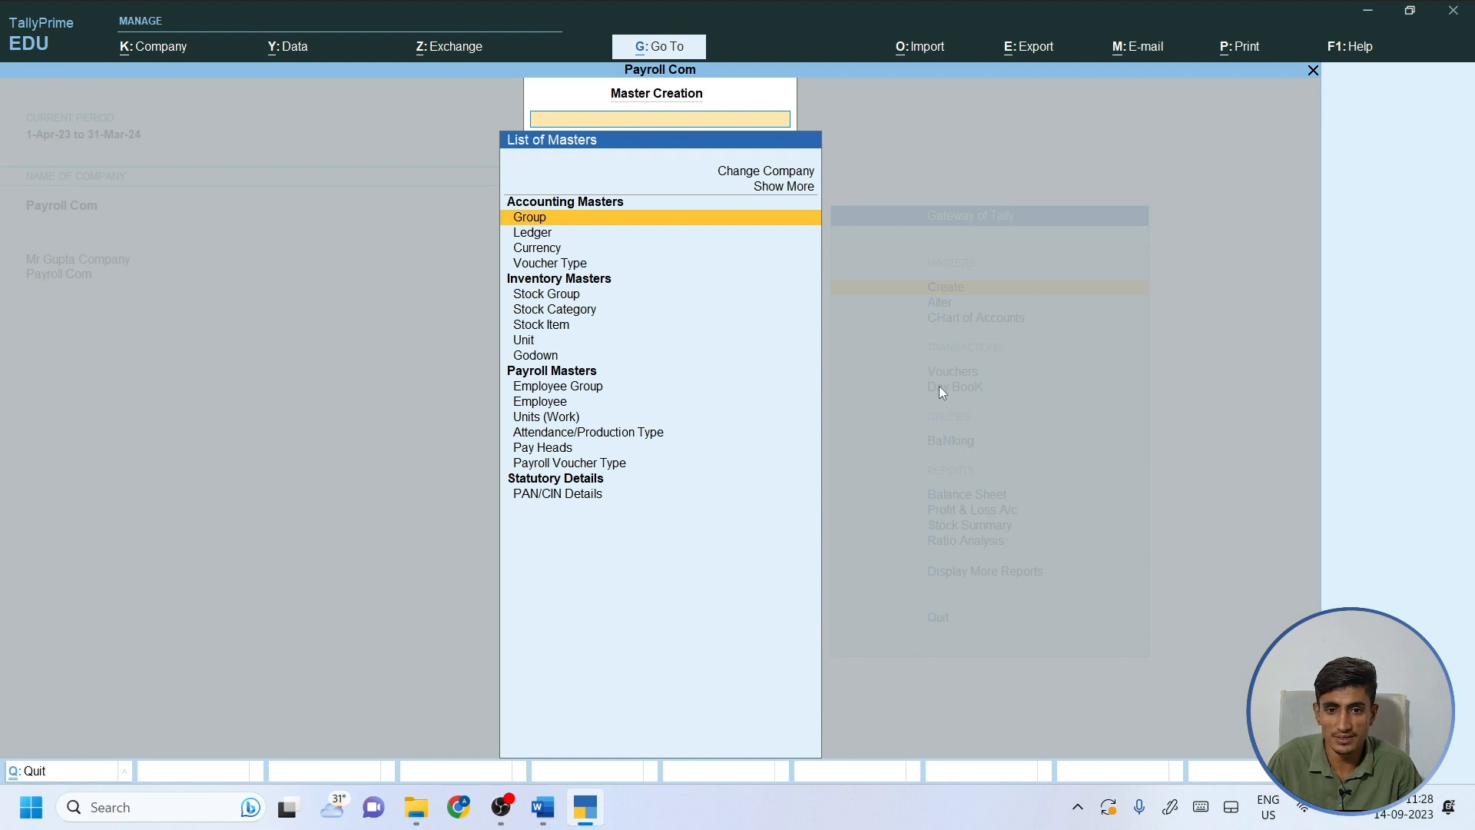
pyautogui.press('Down')
pyautogui.press('Down')
pyautogui.press('Down')
pyautogui.press('Down')
pyautogui.press('Down')
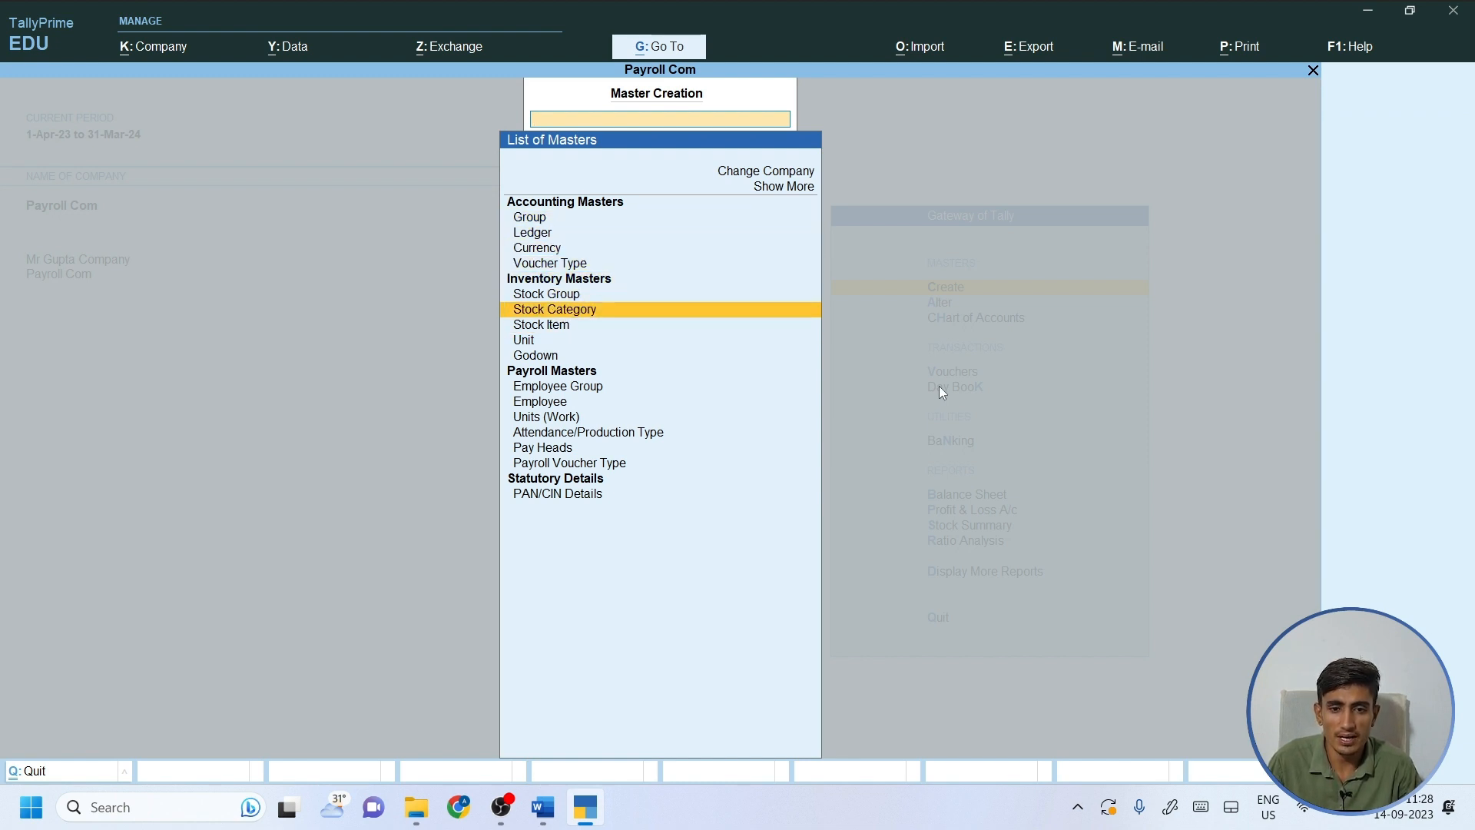
pyautogui.press('Up')
pyautogui.press('Up')
pyautogui.press('Up')
pyautogui.press('Up')
pyautogui.press('Up')
pyautogui.press('Up')
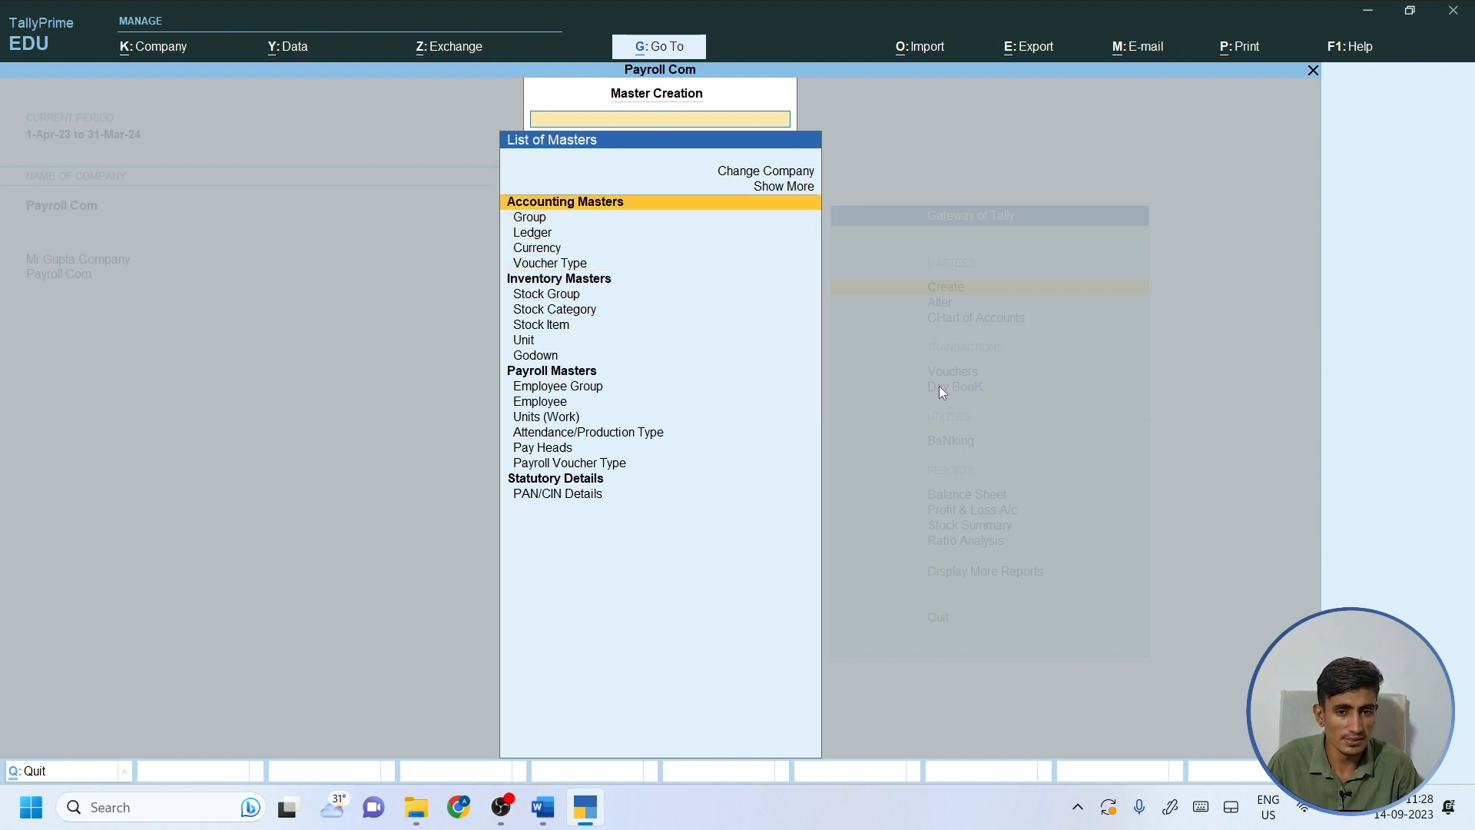
pyautogui.press('Down')
pyautogui.press('Down')
pyautogui.press('Down')
pyautogui.press('Down')
pyautogui.press('Down')
pyautogui.press('Down')
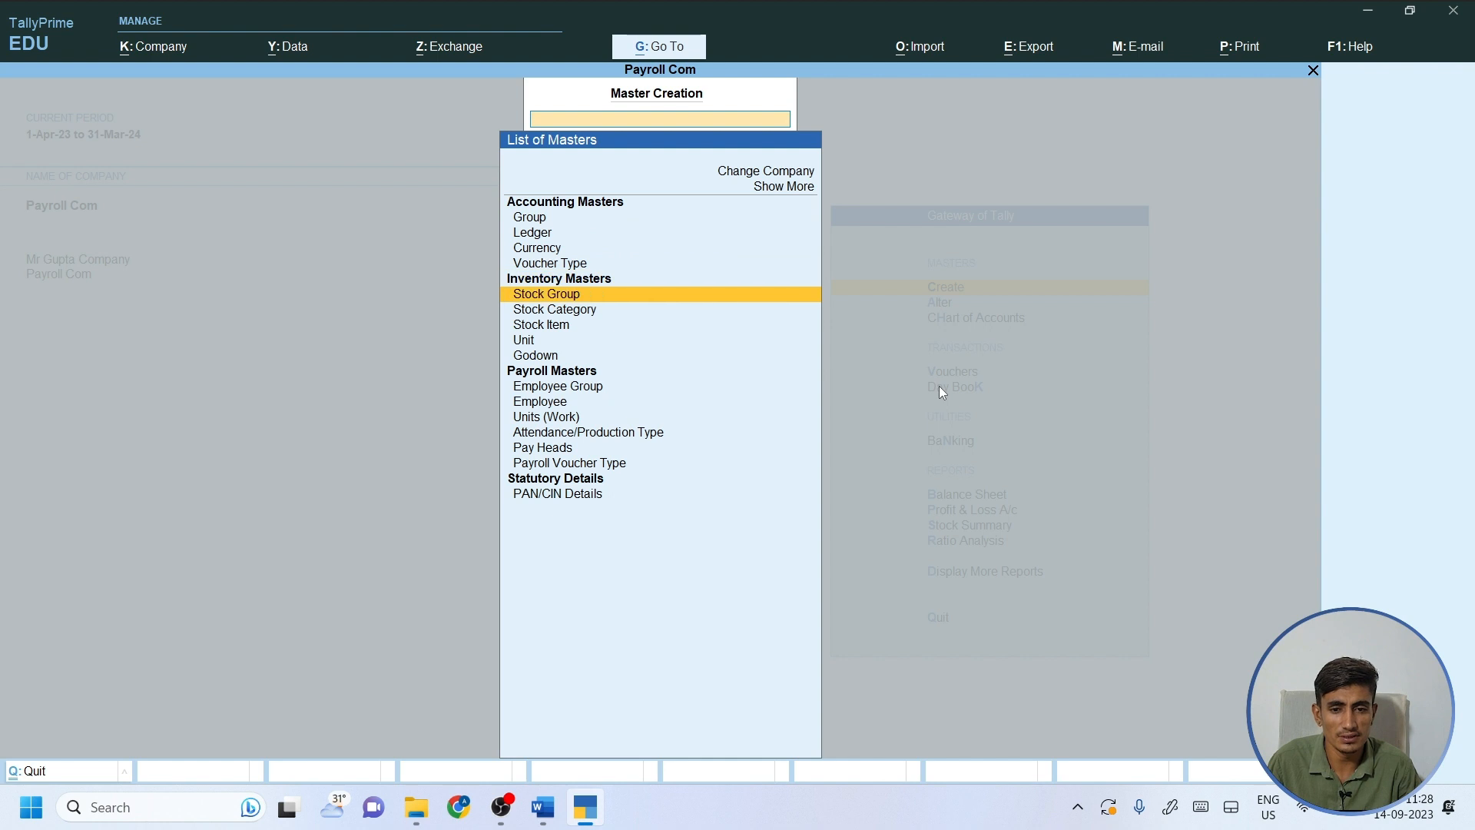
pyautogui.press('Up')
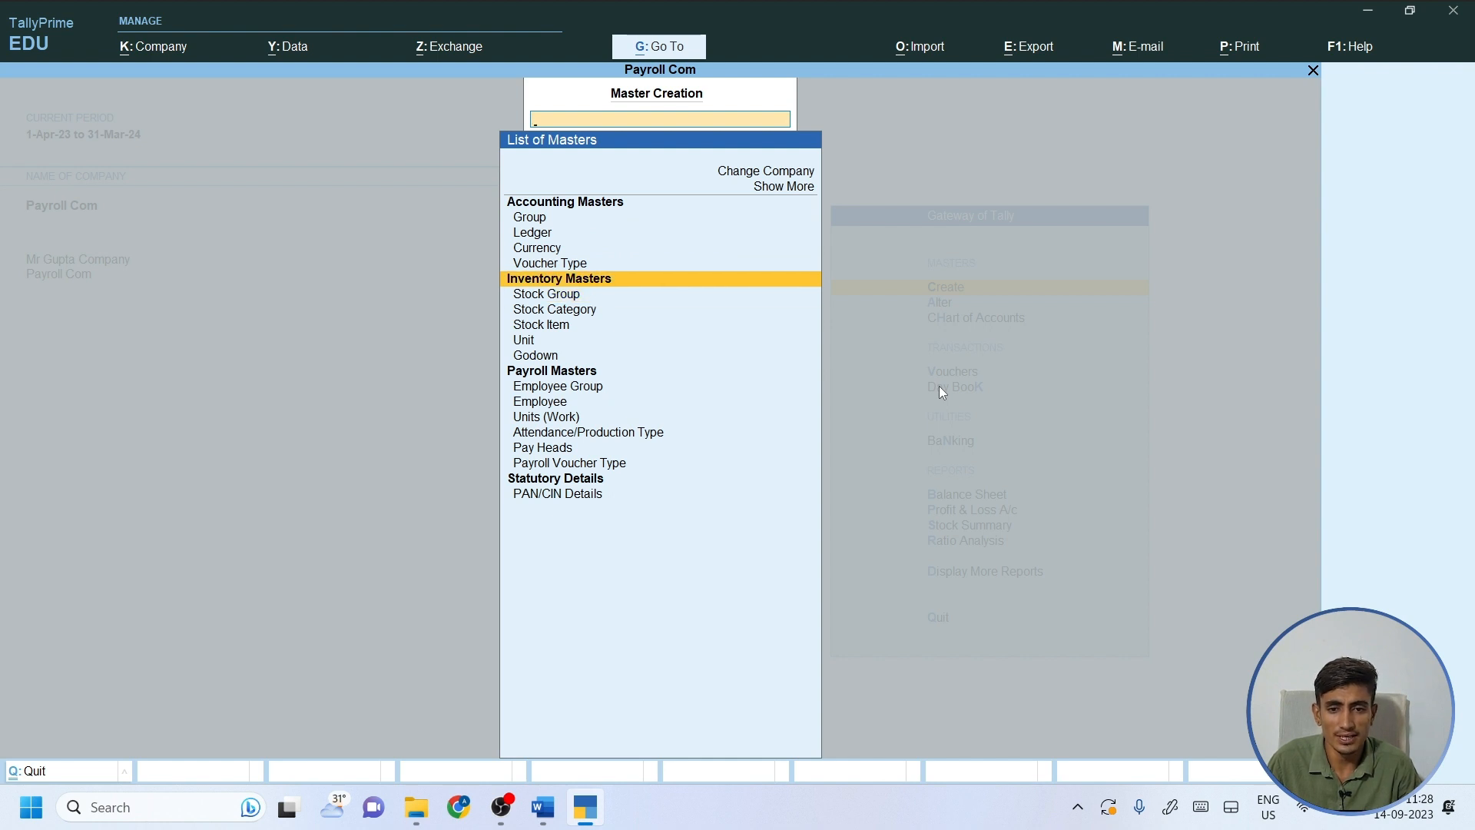
pyautogui.press('Down')
pyautogui.press('Down')
pyautogui.press('Down')
pyautogui.press('Down')
pyautogui.press('Down')
pyautogui.press('Down')
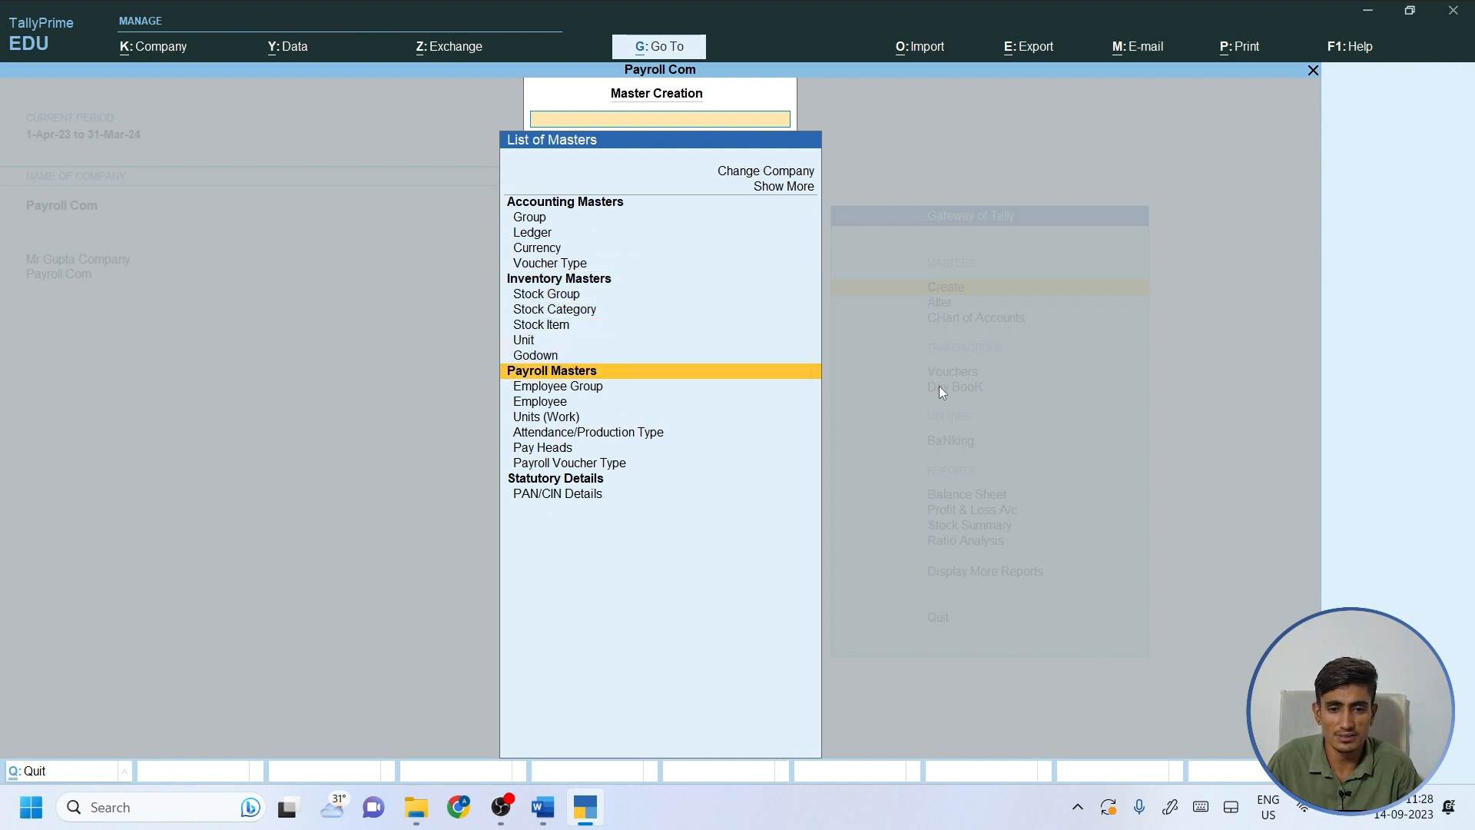
pyautogui.press('Up')
pyautogui.press('Up')
pyautogui.press('Up')
pyautogui.press('Down')
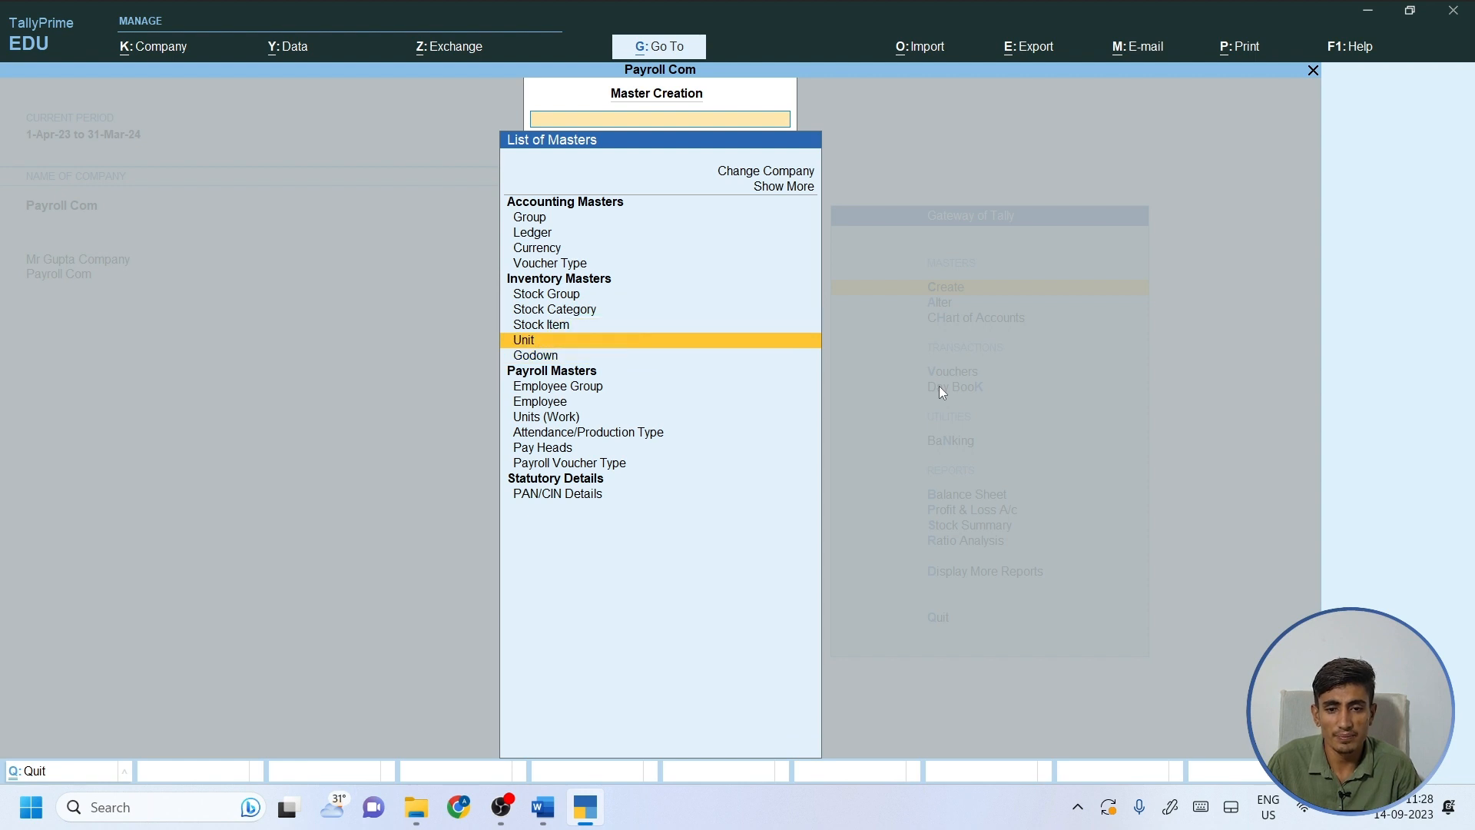
pyautogui.press('Down')
pyautogui.press('Down')
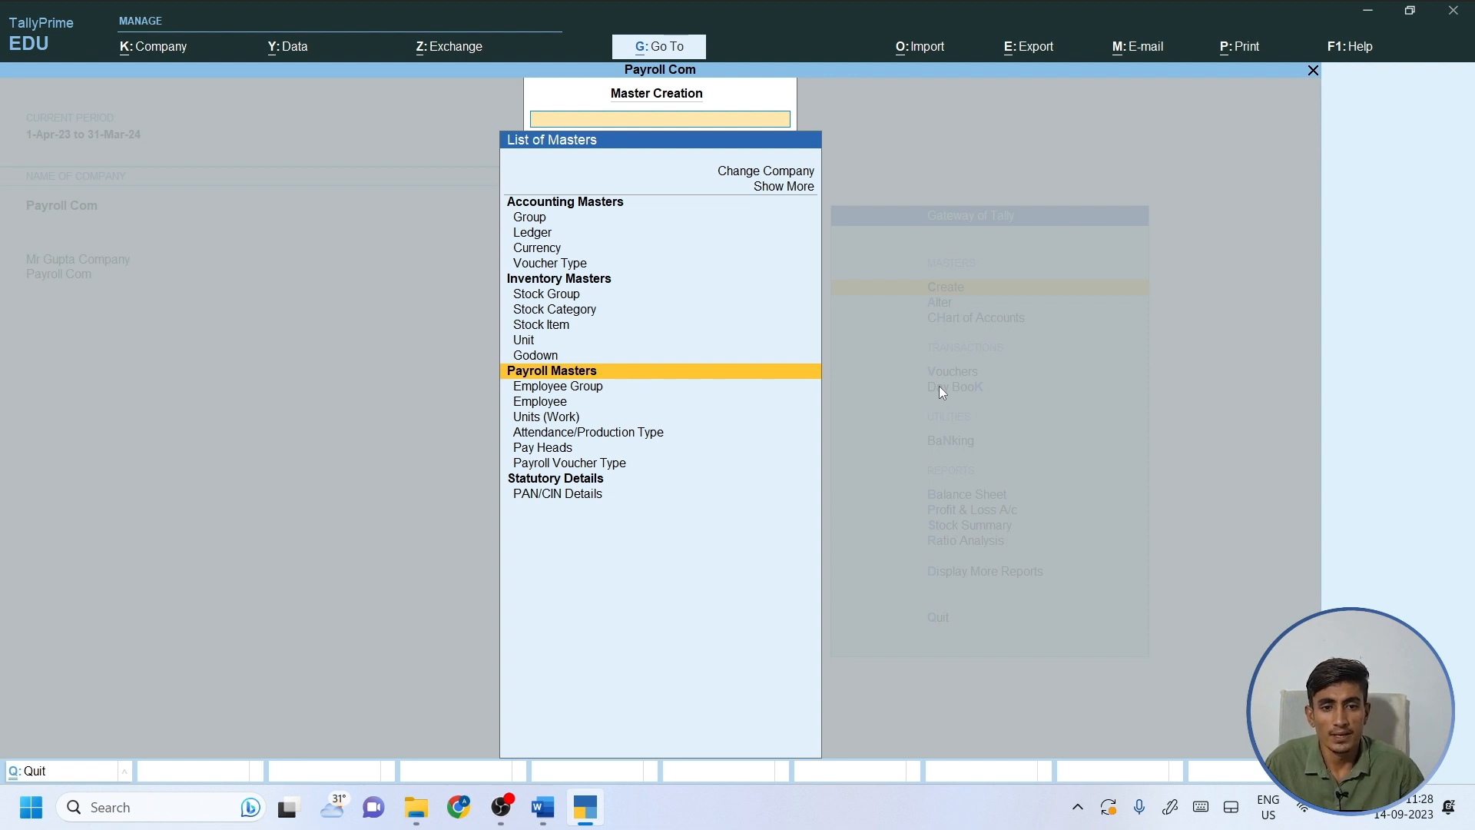
# Expand the list of masters to its full set and highlight Employee Category under Payroll Masters.
pyautogui.click(793, 189)
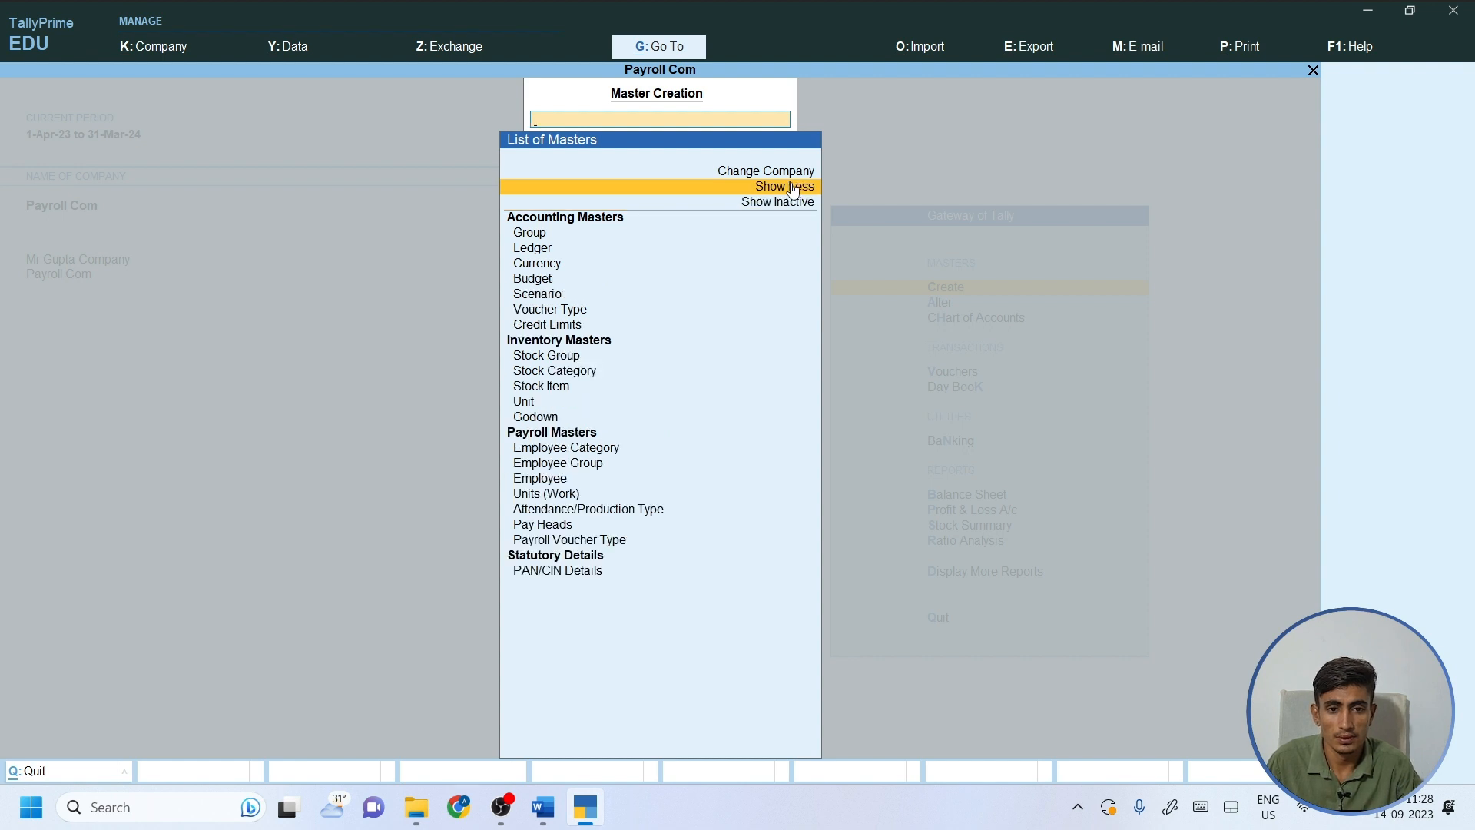
pyautogui.press('Down')
pyautogui.press('Down')
pyautogui.press('Down')
pyautogui.press('Down')
pyautogui.press('Down')
pyautogui.press('Down')
pyautogui.press('Down')
pyautogui.press('Down')
pyautogui.press('Down')
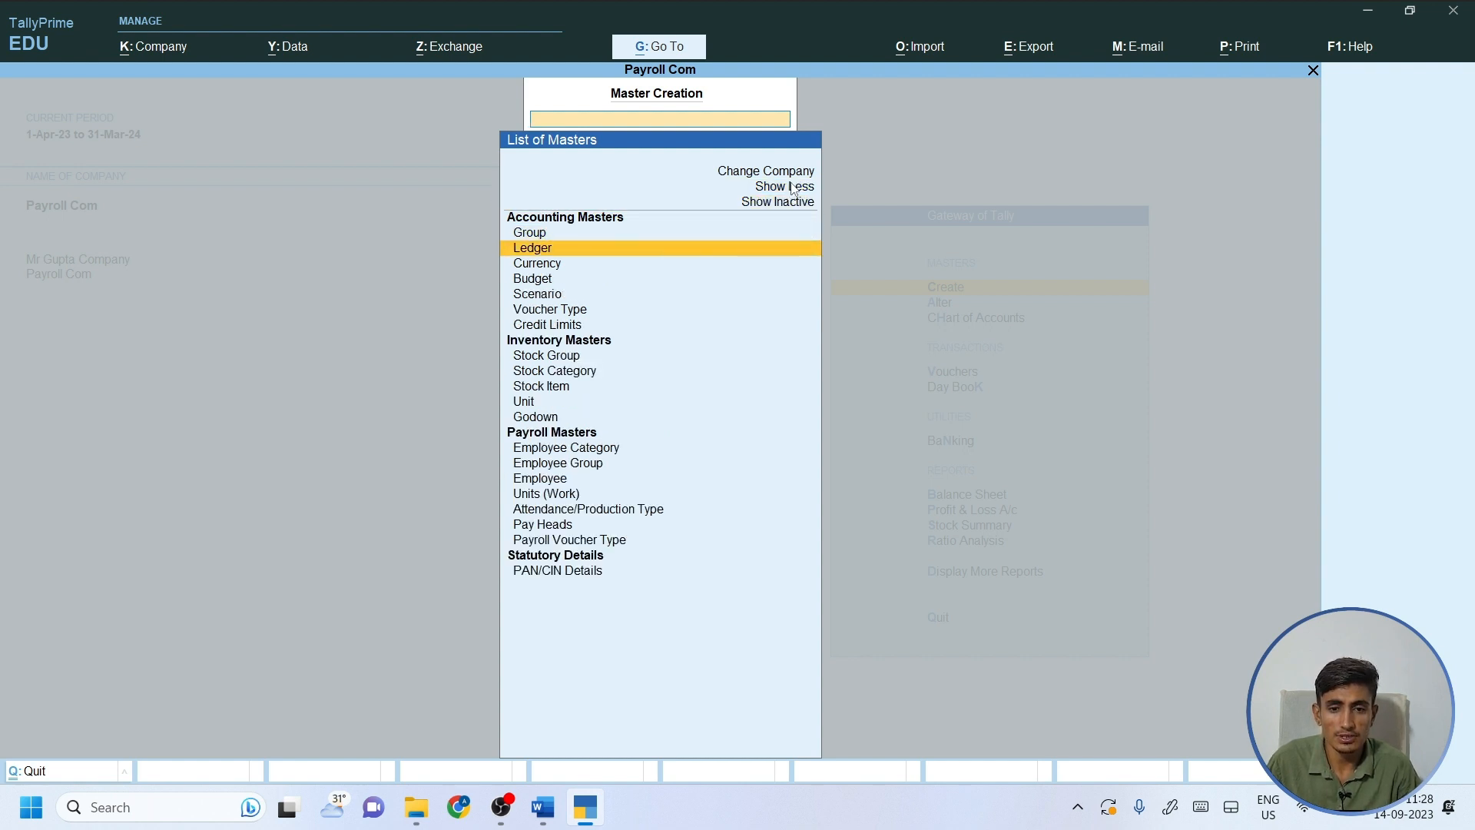
pyautogui.press('Down')
pyautogui.press('Down')
pyautogui.press('Down')
pyautogui.press('Down')
pyautogui.press('Down')
pyautogui.press('Down')
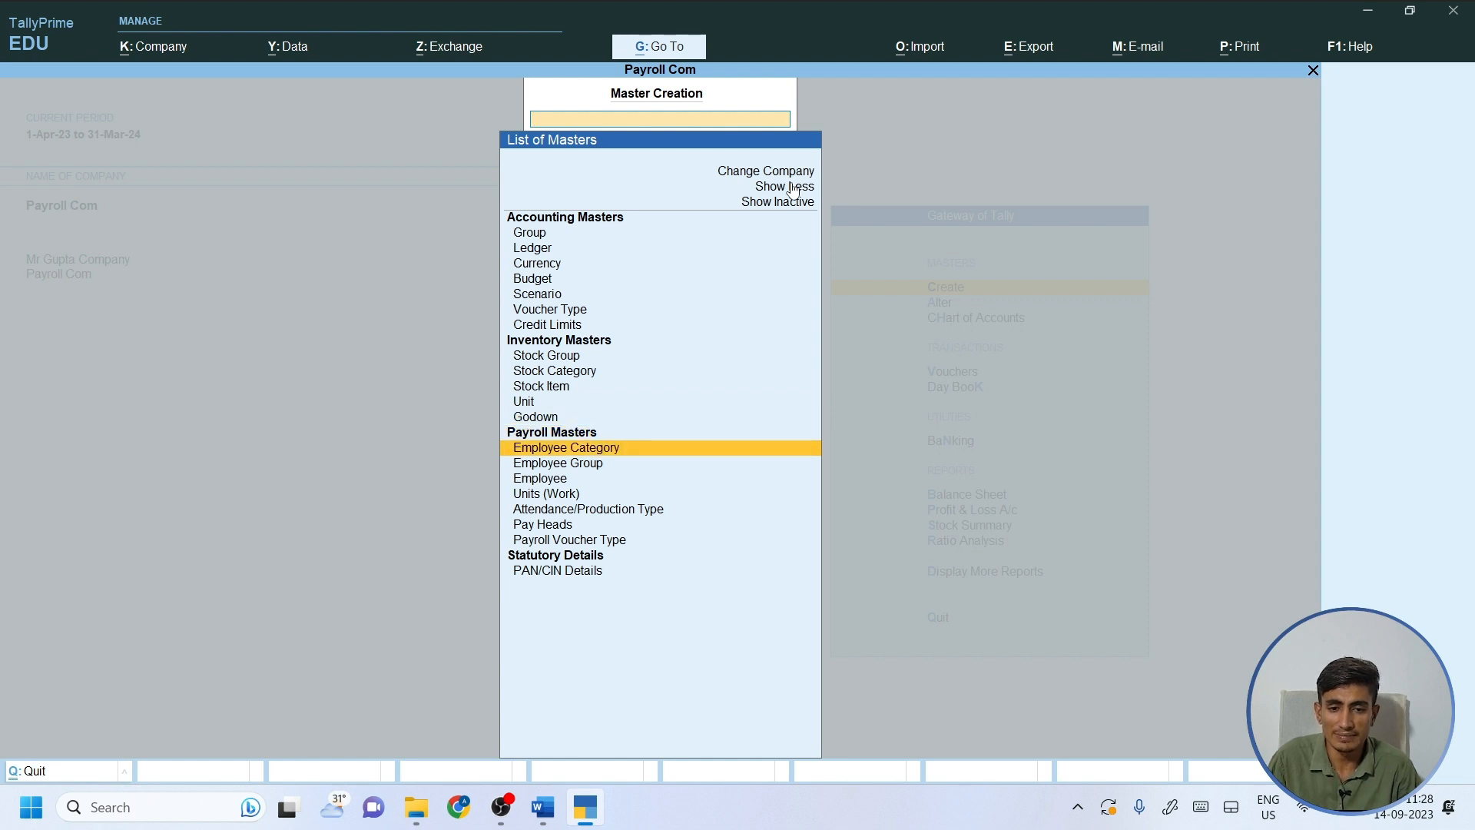
# Examine the remaining payroll masters from Employee Group through Payroll Voucher Type.
pyautogui.press('Down')
pyautogui.press('Down')
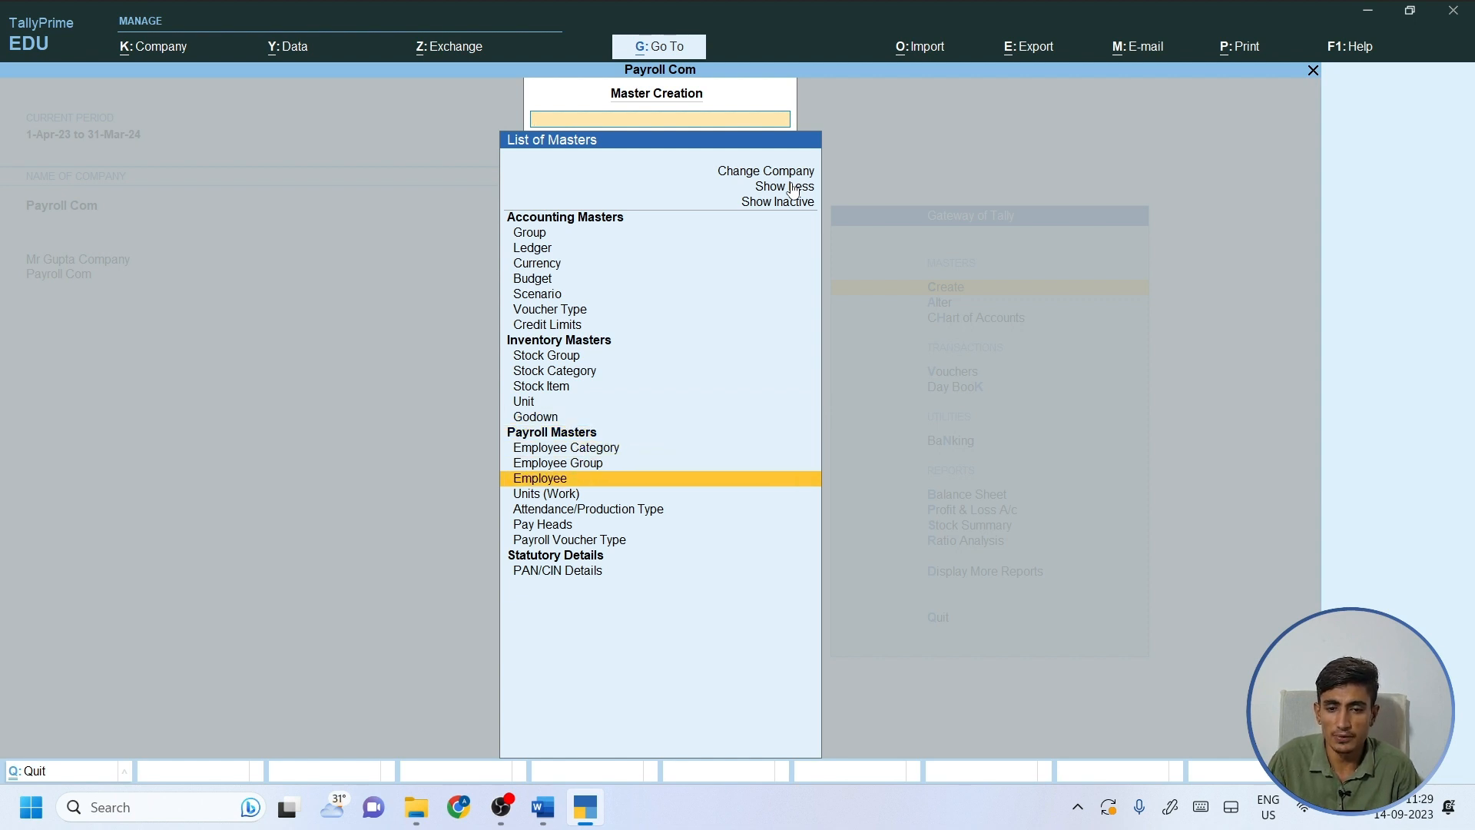
pyautogui.press('Down')
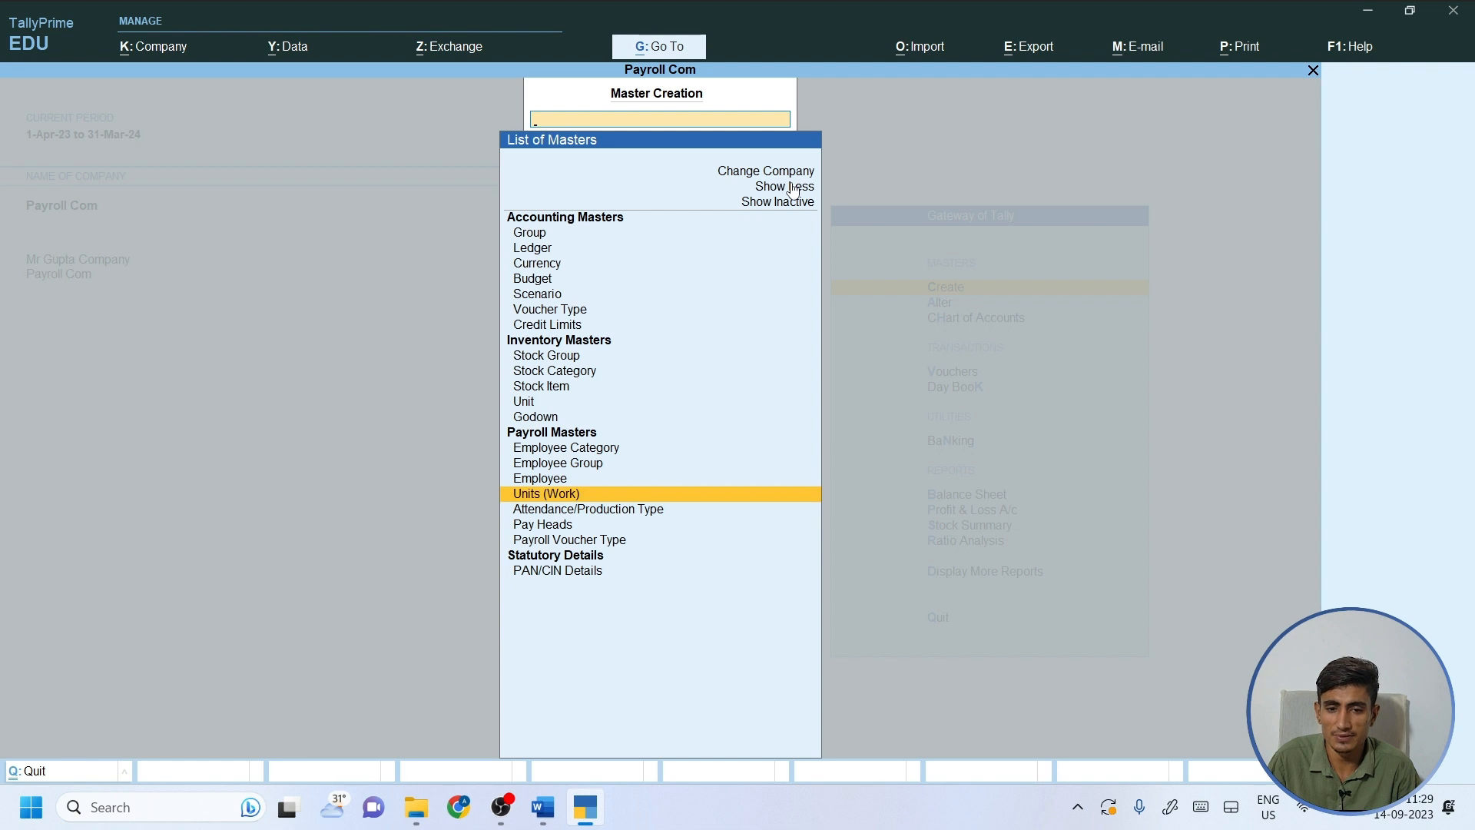
pyautogui.press('Down')
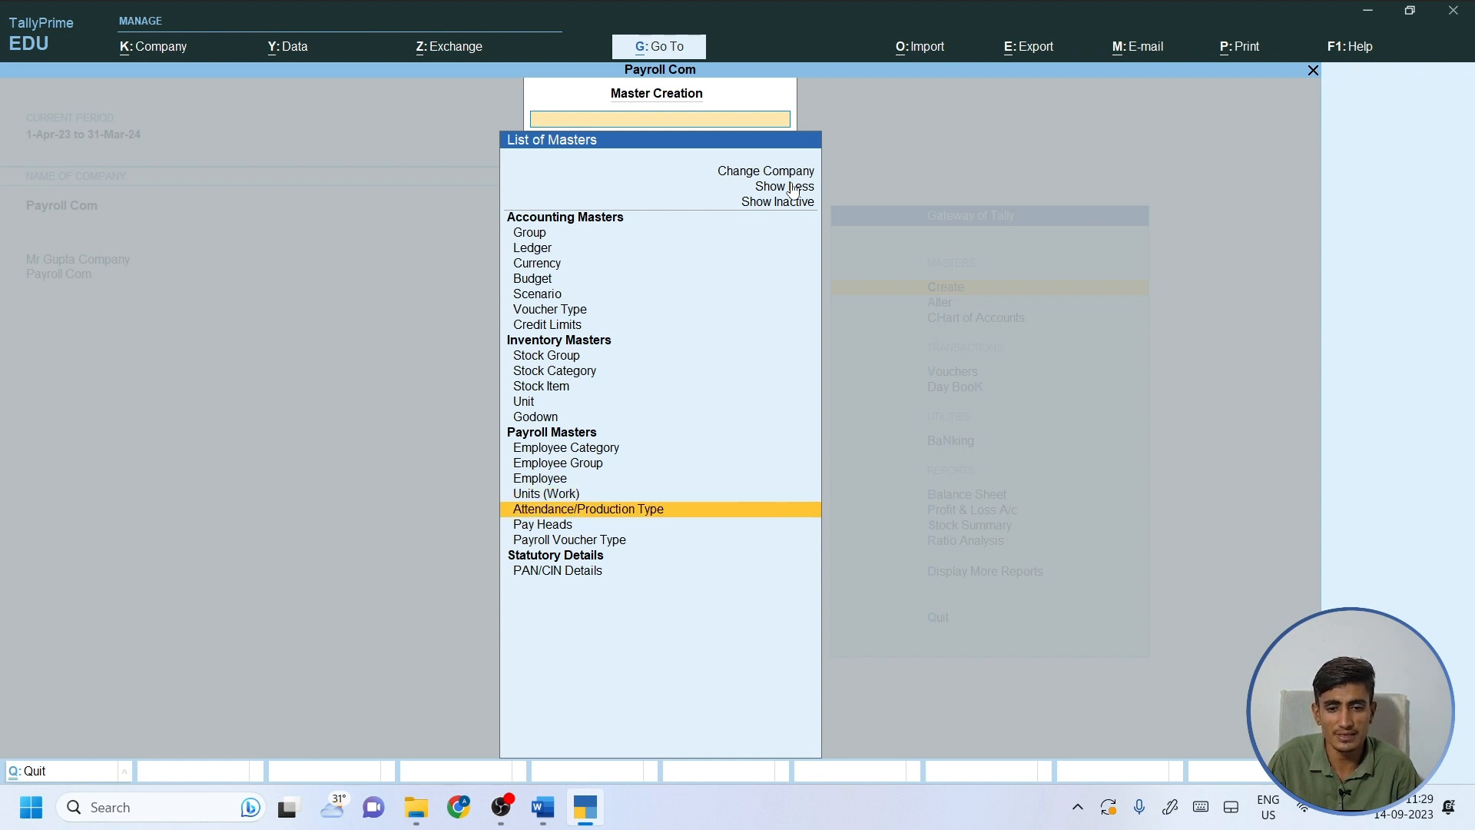
pyautogui.press('Down')
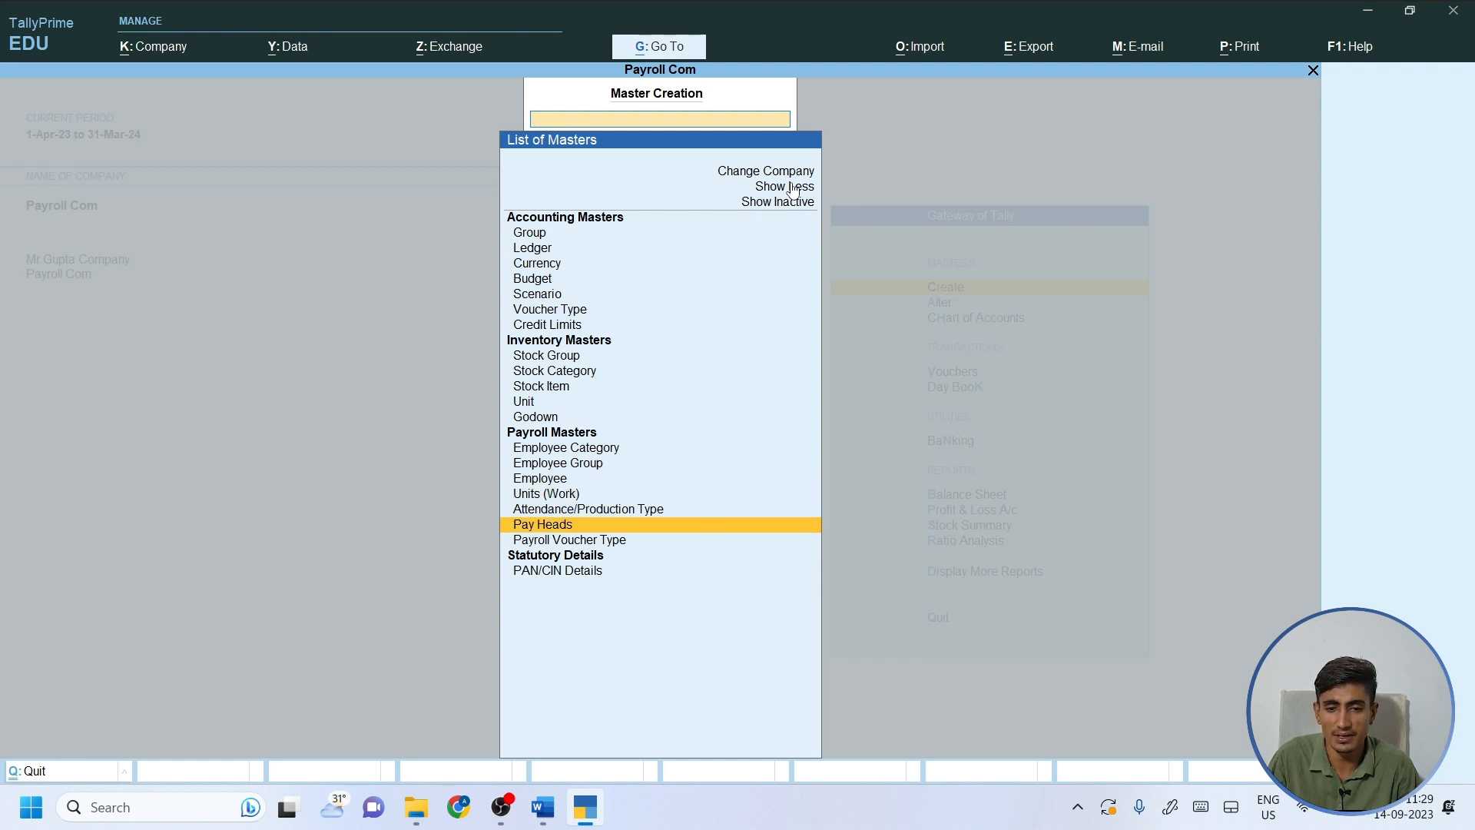
pyautogui.press('Down')
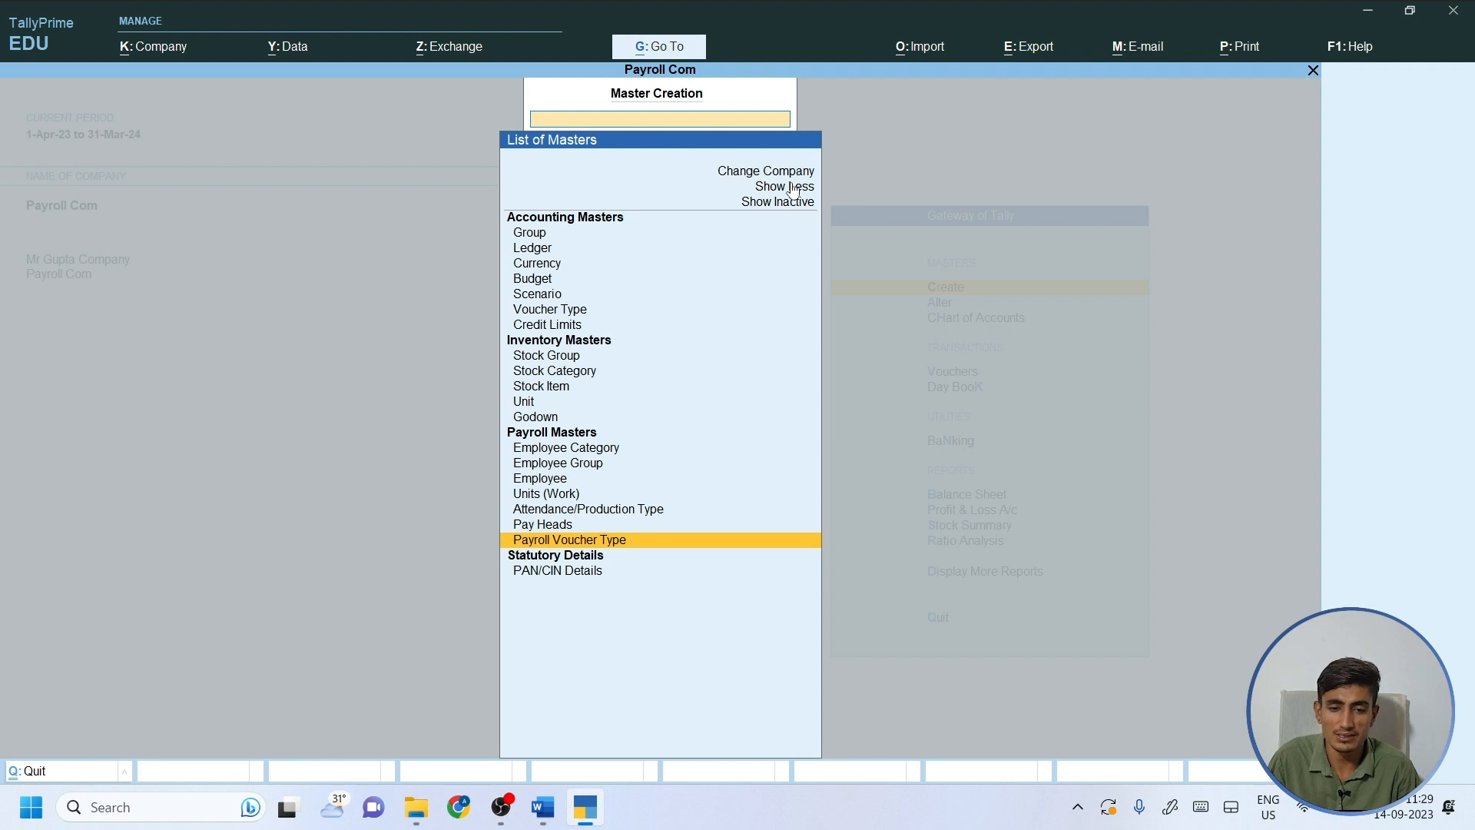
# Return to Employee Category under Payroll Masters and open its creation form.
pyautogui.press('Up')
pyautogui.press('Up')
pyautogui.press('Up')
pyautogui.press('Up')
pyautogui.press('Up')
pyautogui.press('Up')
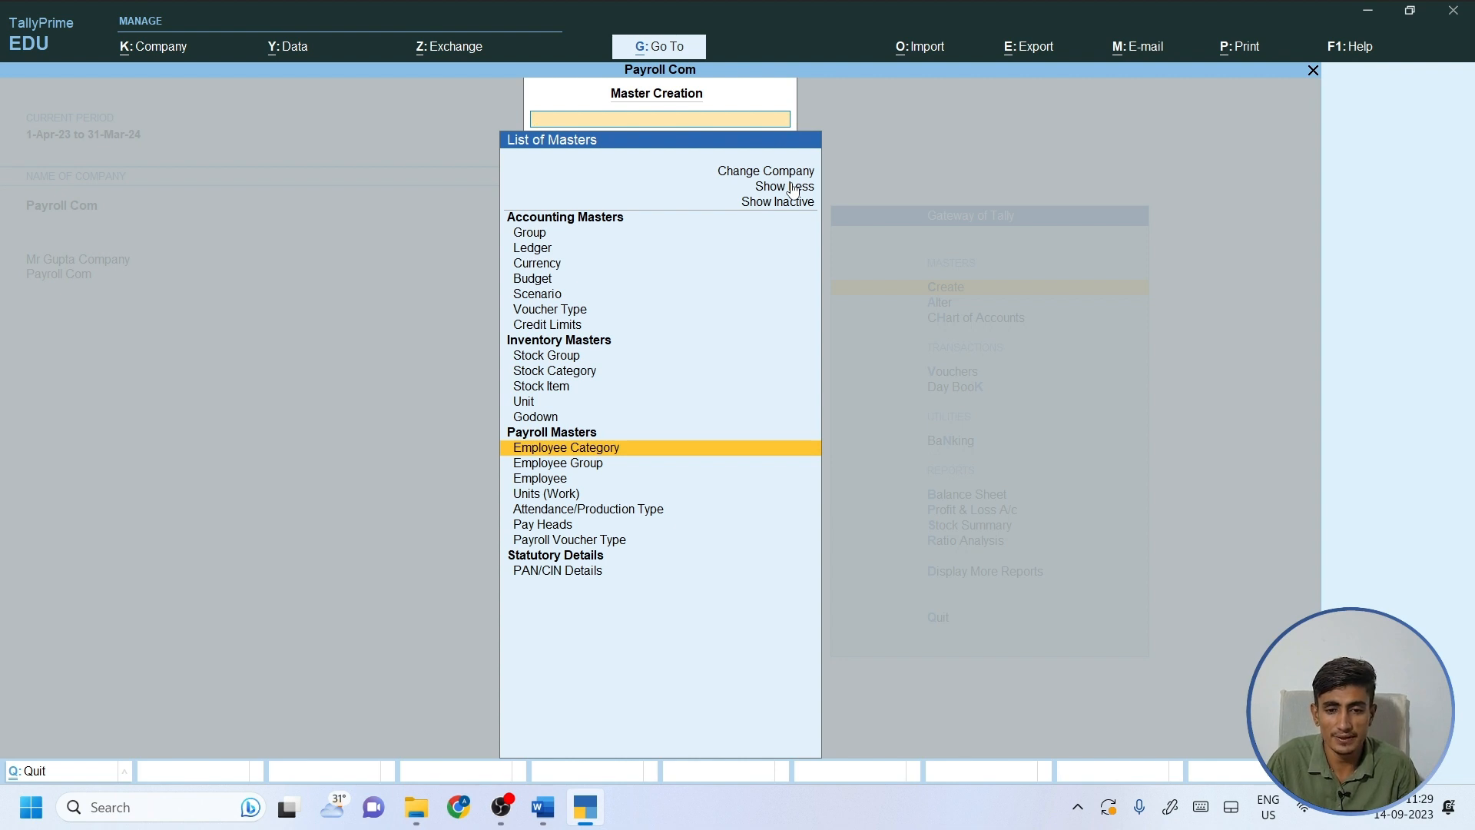
pyautogui.press('Return')
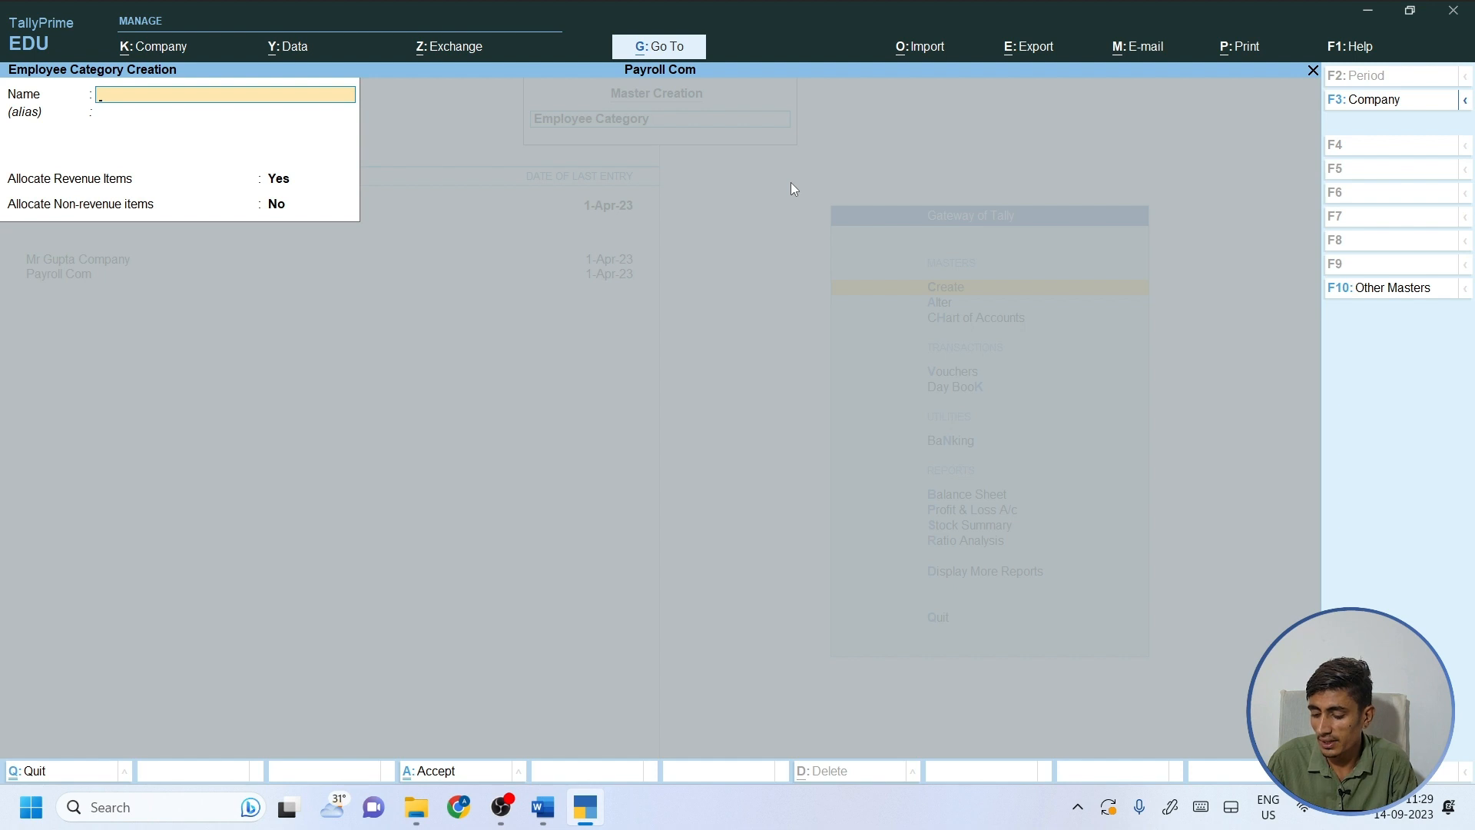
# Create the employee category Head Office with Allocate Revenue Items at Yes and Allocate Non-revenue items at No.
pyautogui.write('Head')
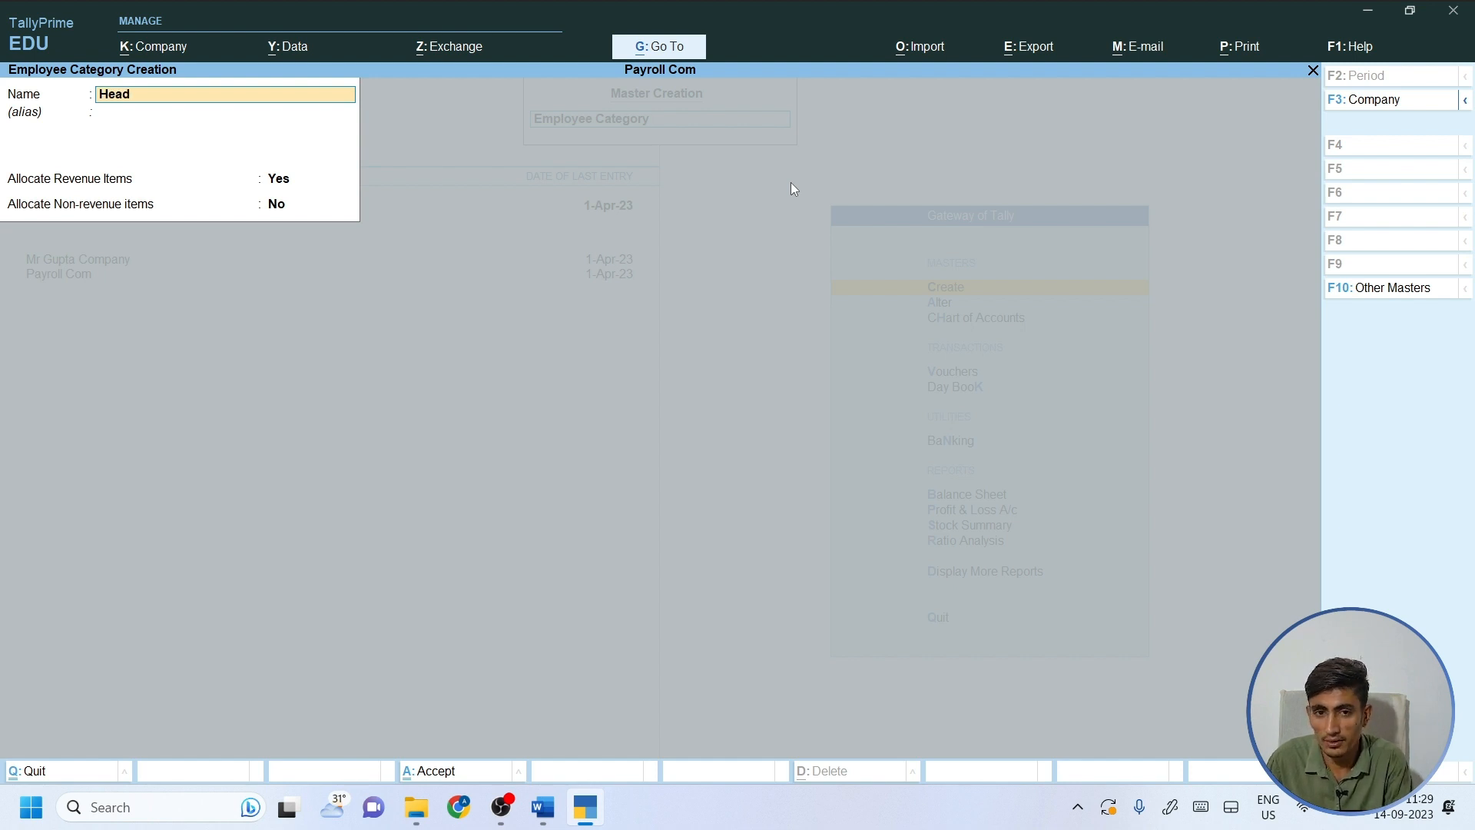
pyautogui.write(' of')
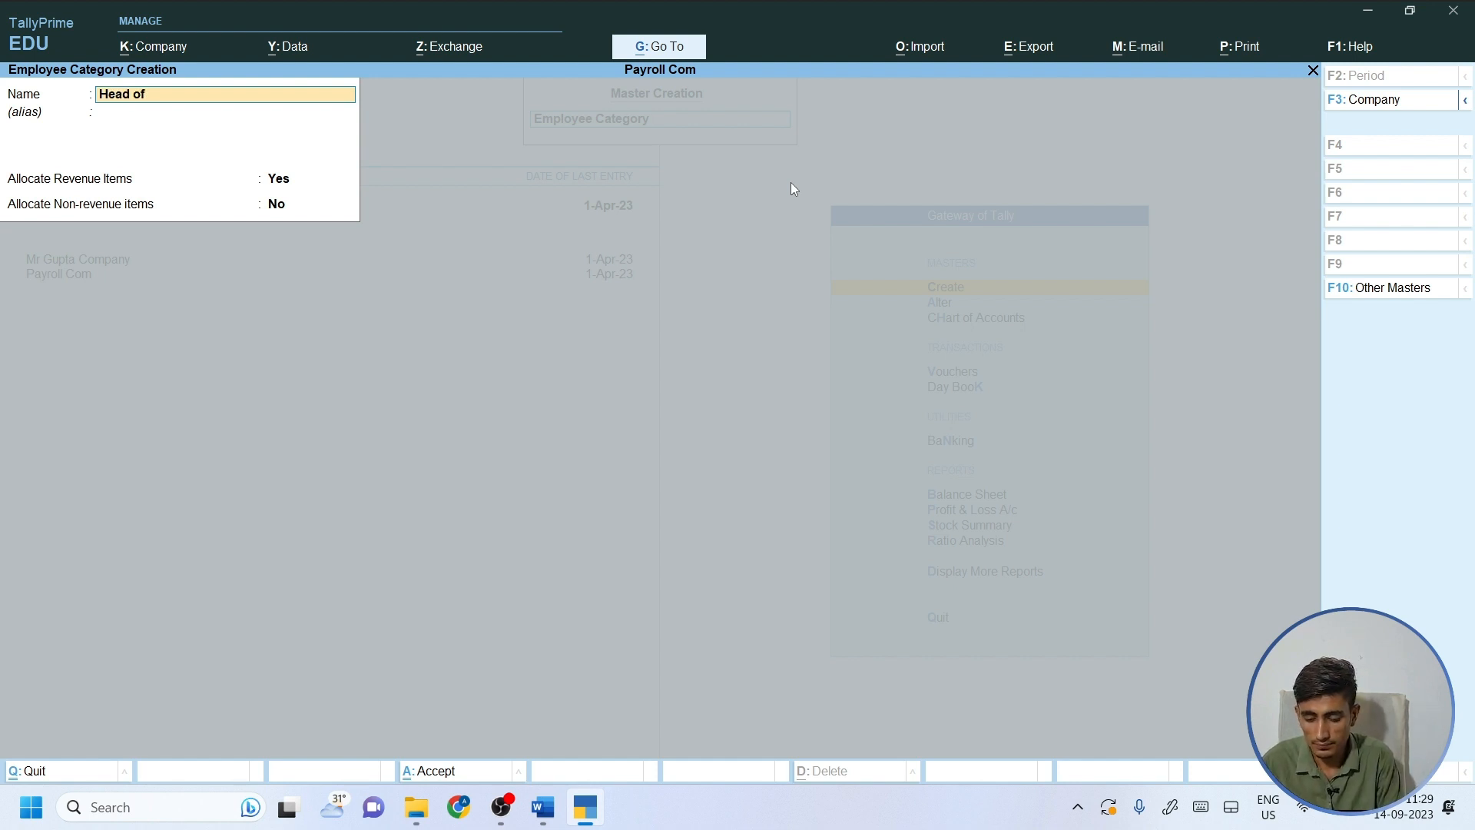
pyautogui.write('fice')
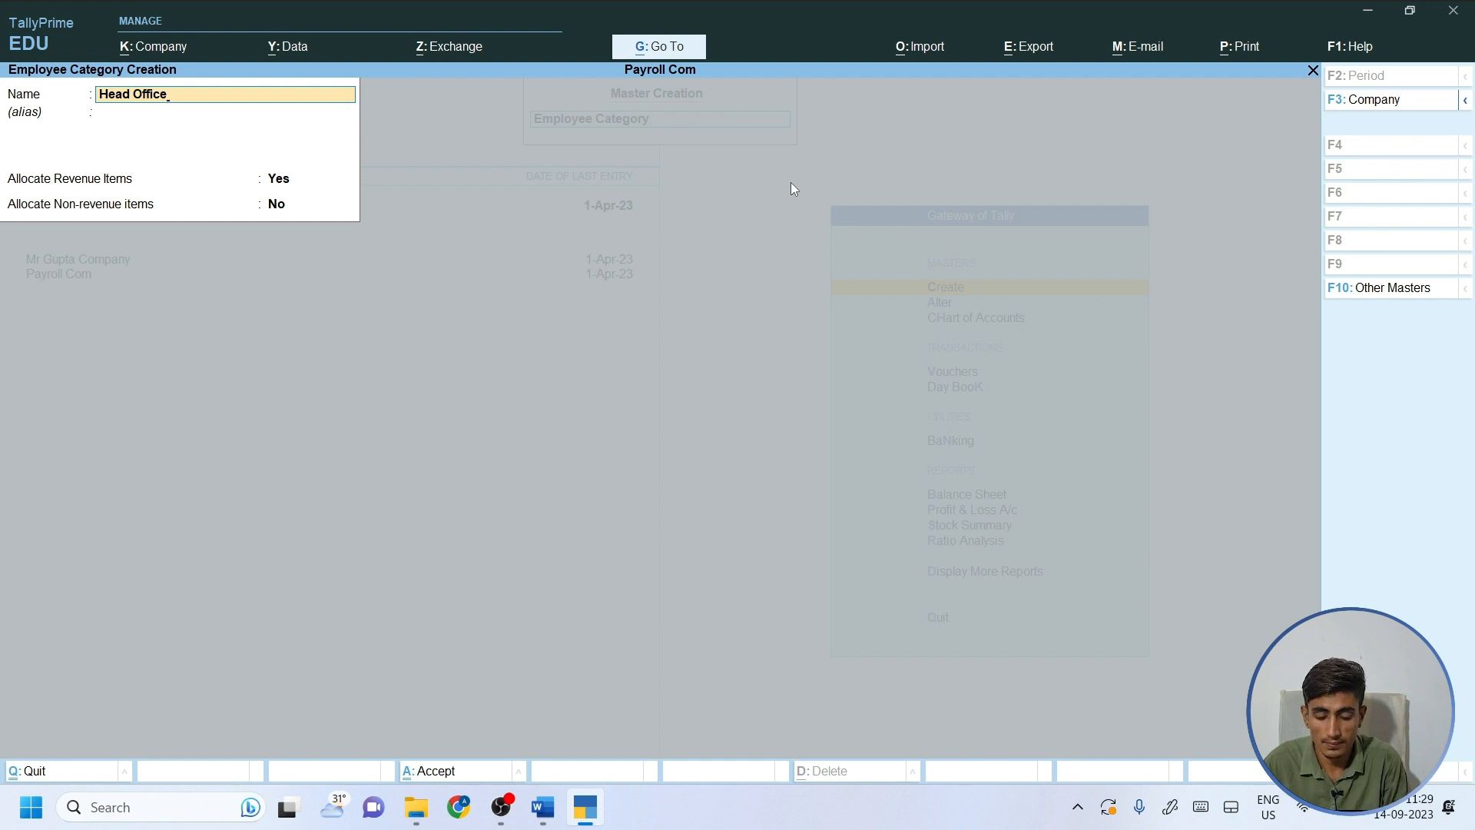
pyautogui.press('Return')
pyautogui.press('Return')
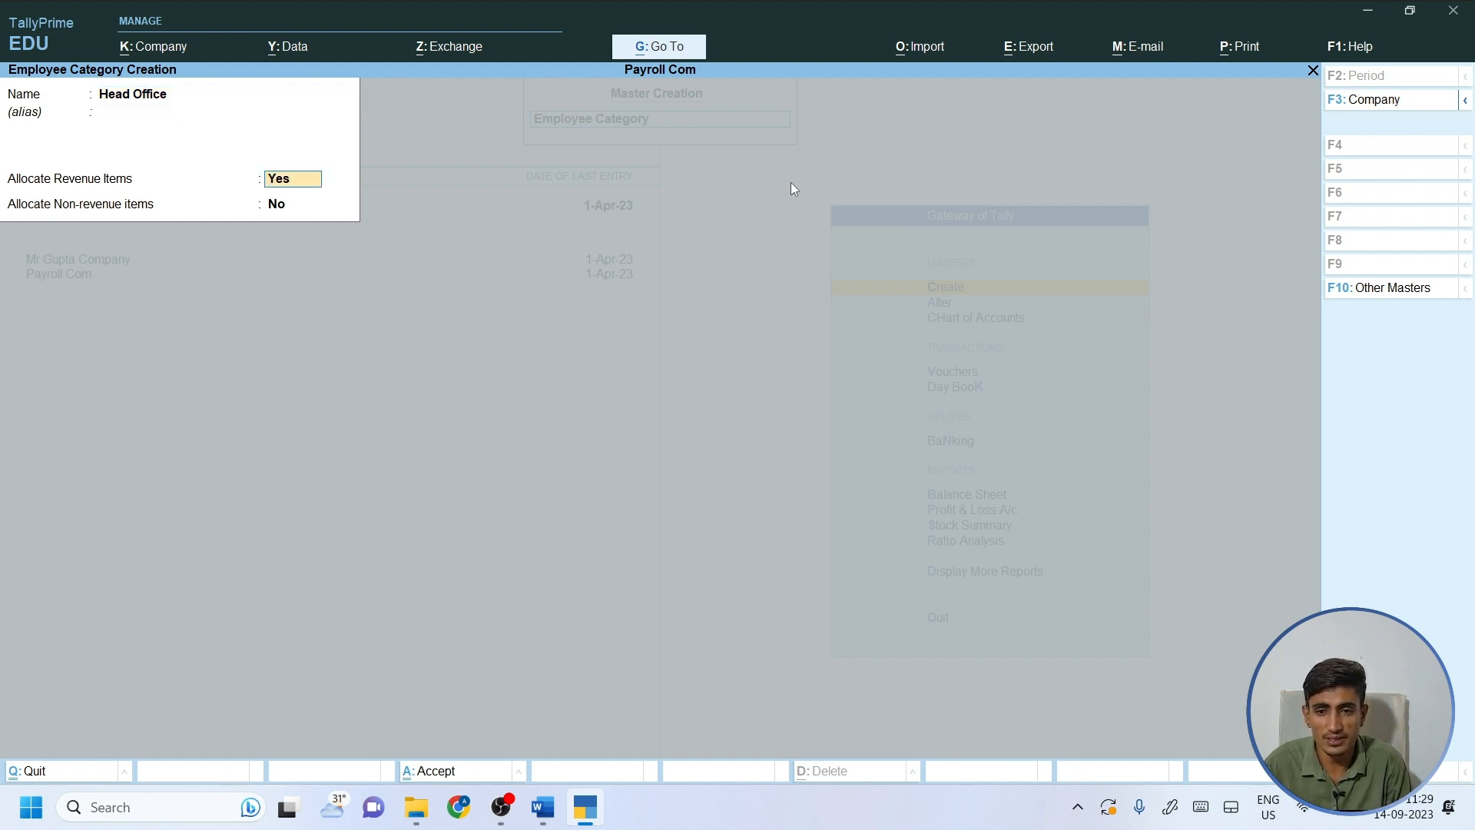
pyautogui.press('Return')
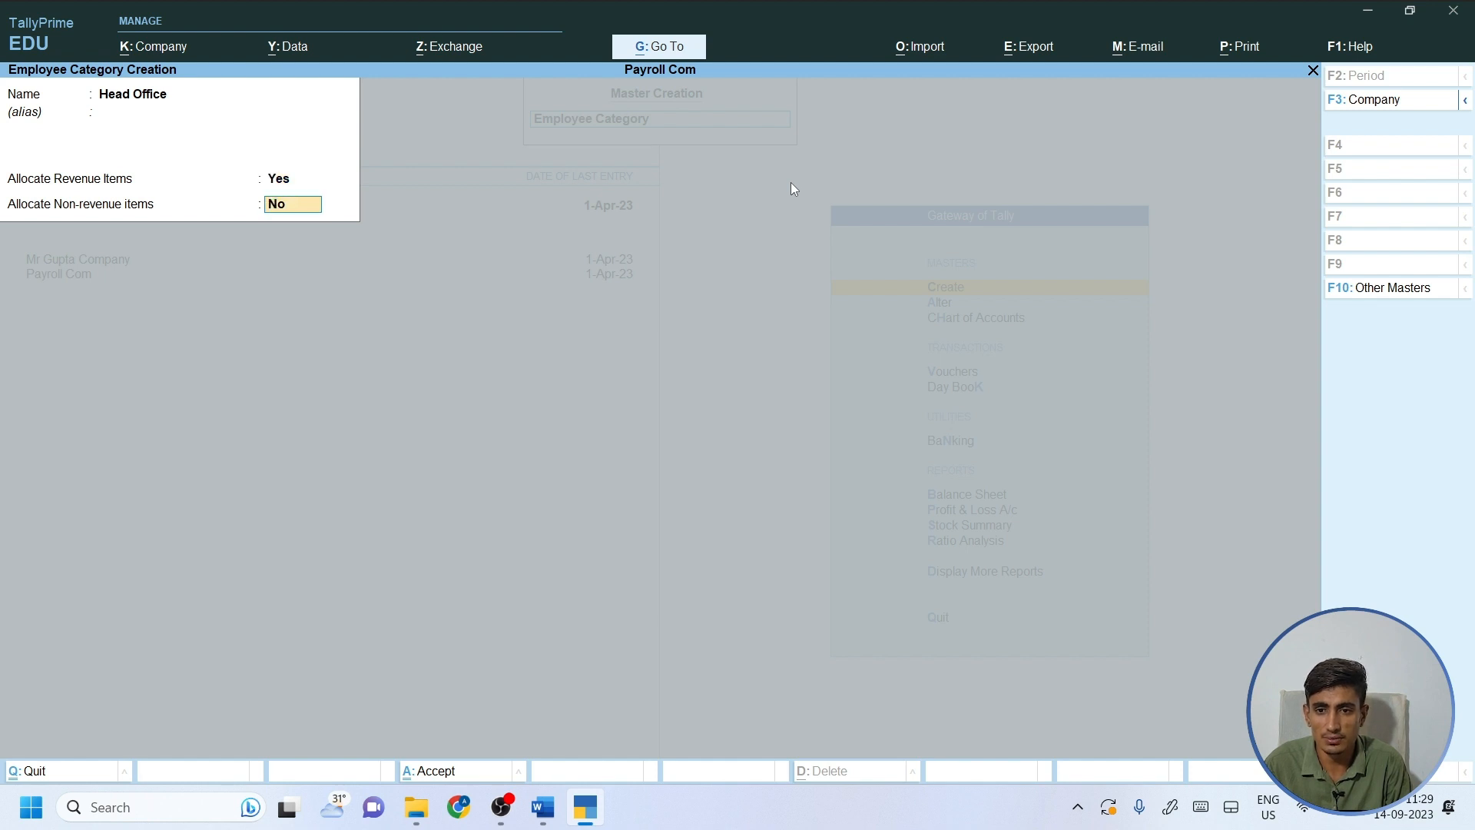
pyautogui.press('Return')
pyautogui.press('Return')
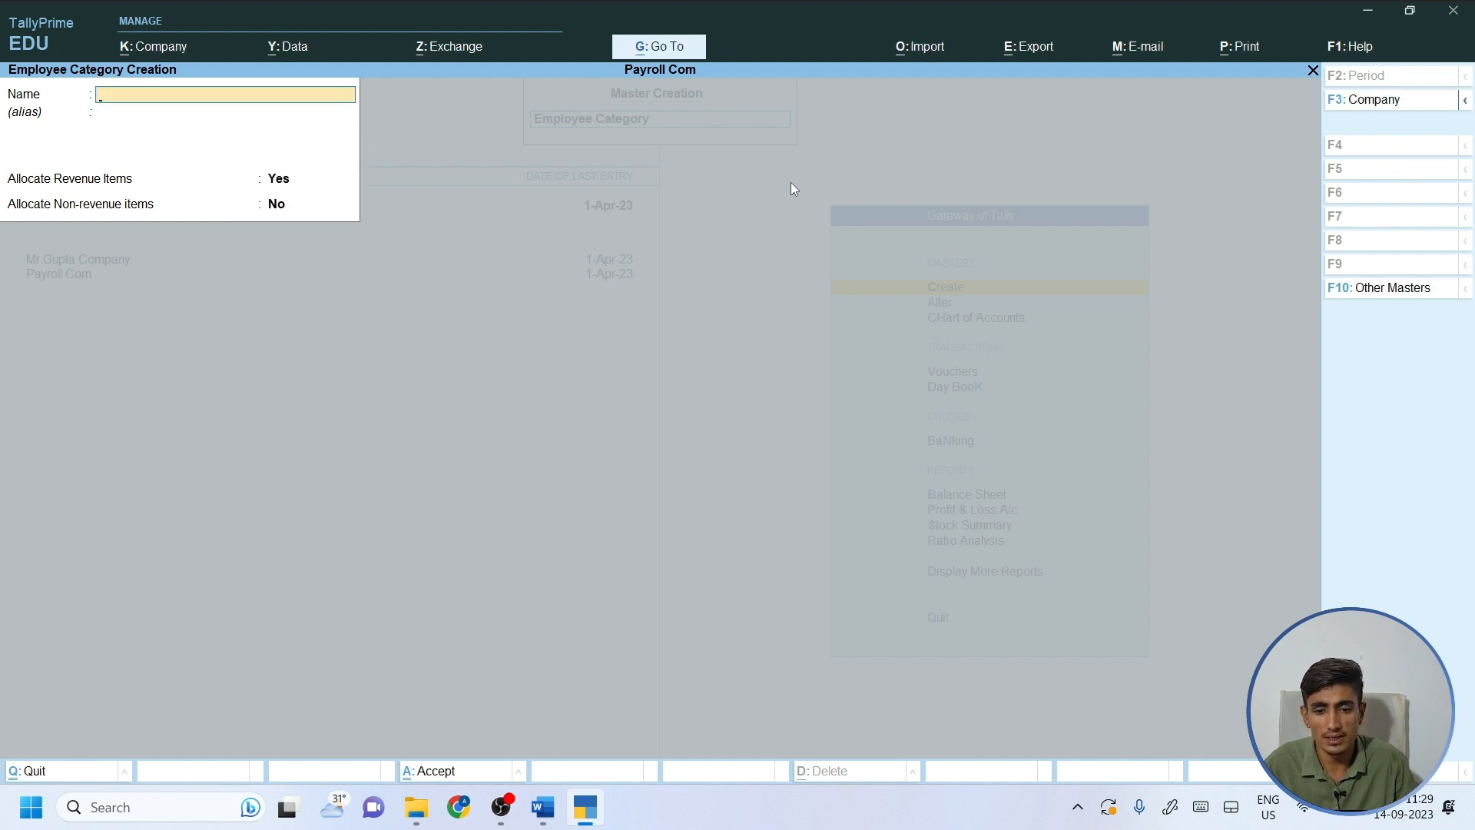
# Switch to the Payroll Notes in Word and ink a tick, a bracket under Group and an arrow at the Create Employee Group heading.
pyautogui.click(555, 819)
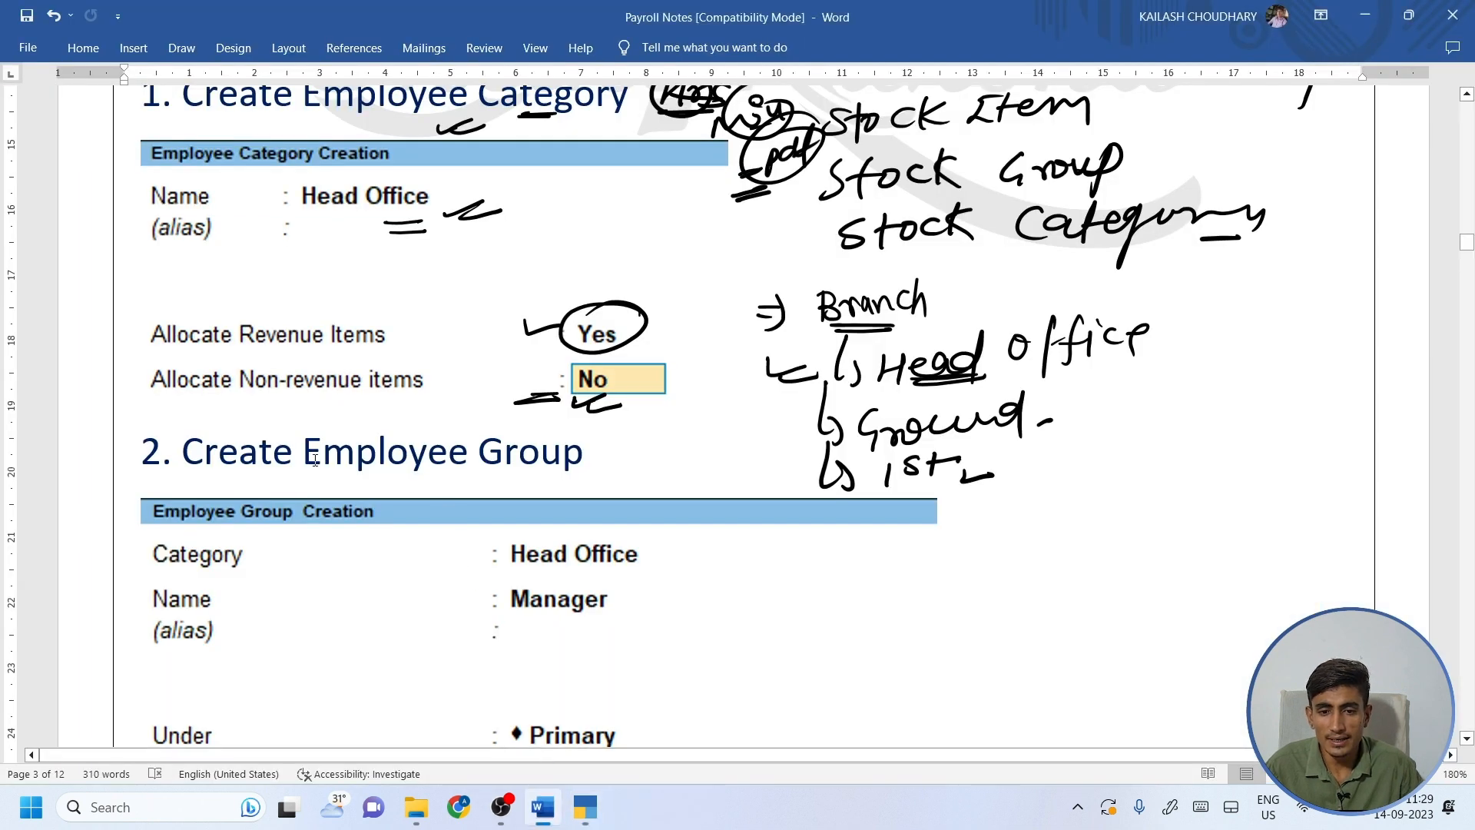
pyautogui.moveTo(126, 461); pyautogui.dragTo(175, 464)
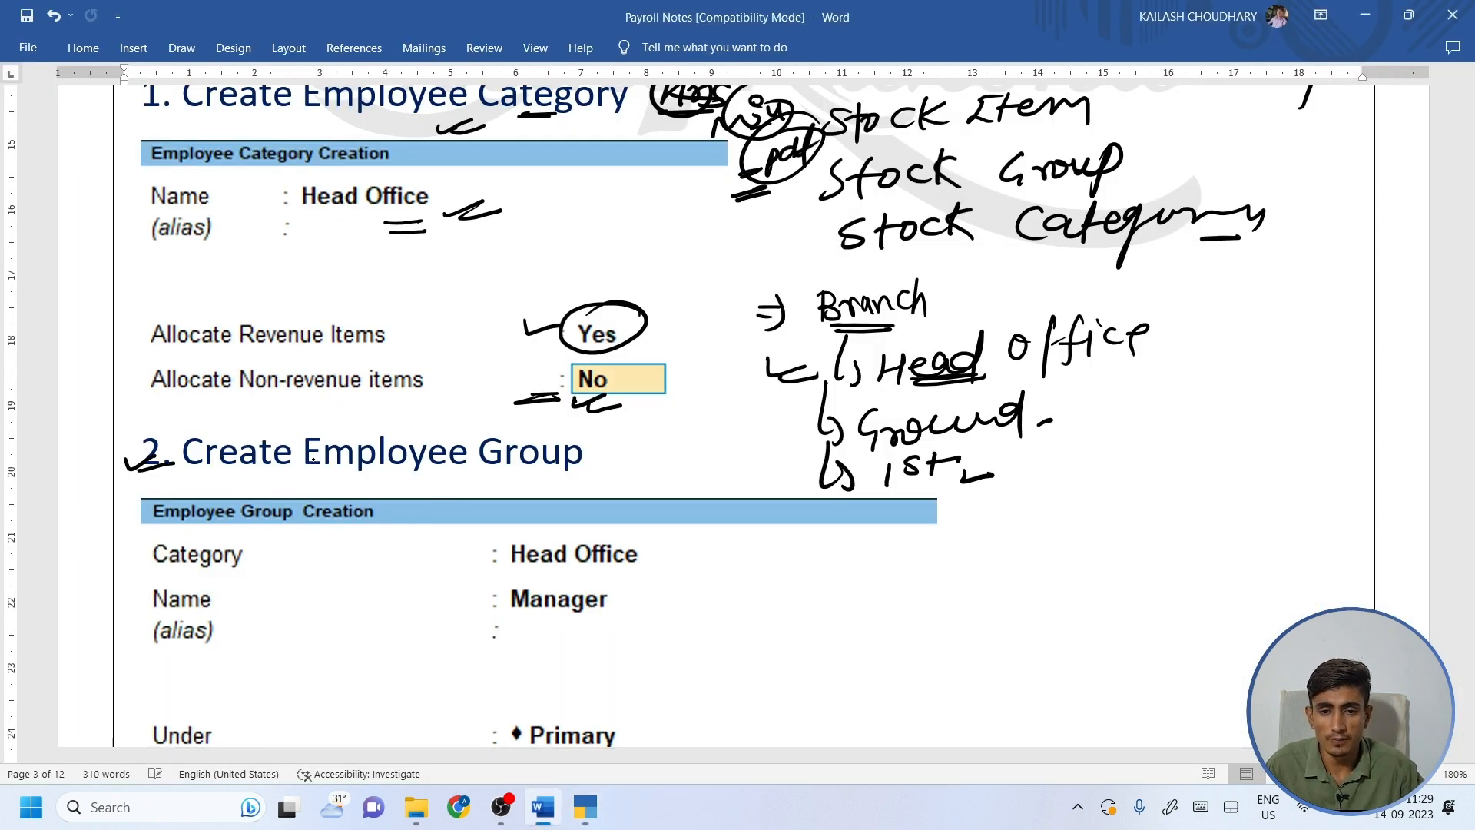
pyautogui.moveTo(477, 459)
pyautogui.mouseDown()
pyautogui.moveTo(485, 484)
pyautogui.moveTo(599, 472)
pyautogui.moveTo(584, 455)
pyautogui.moveTo(642, 451)
pyautogui.moveTo(640, 478)
pyautogui.moveTo(647, 460)
pyautogui.mouseUp()
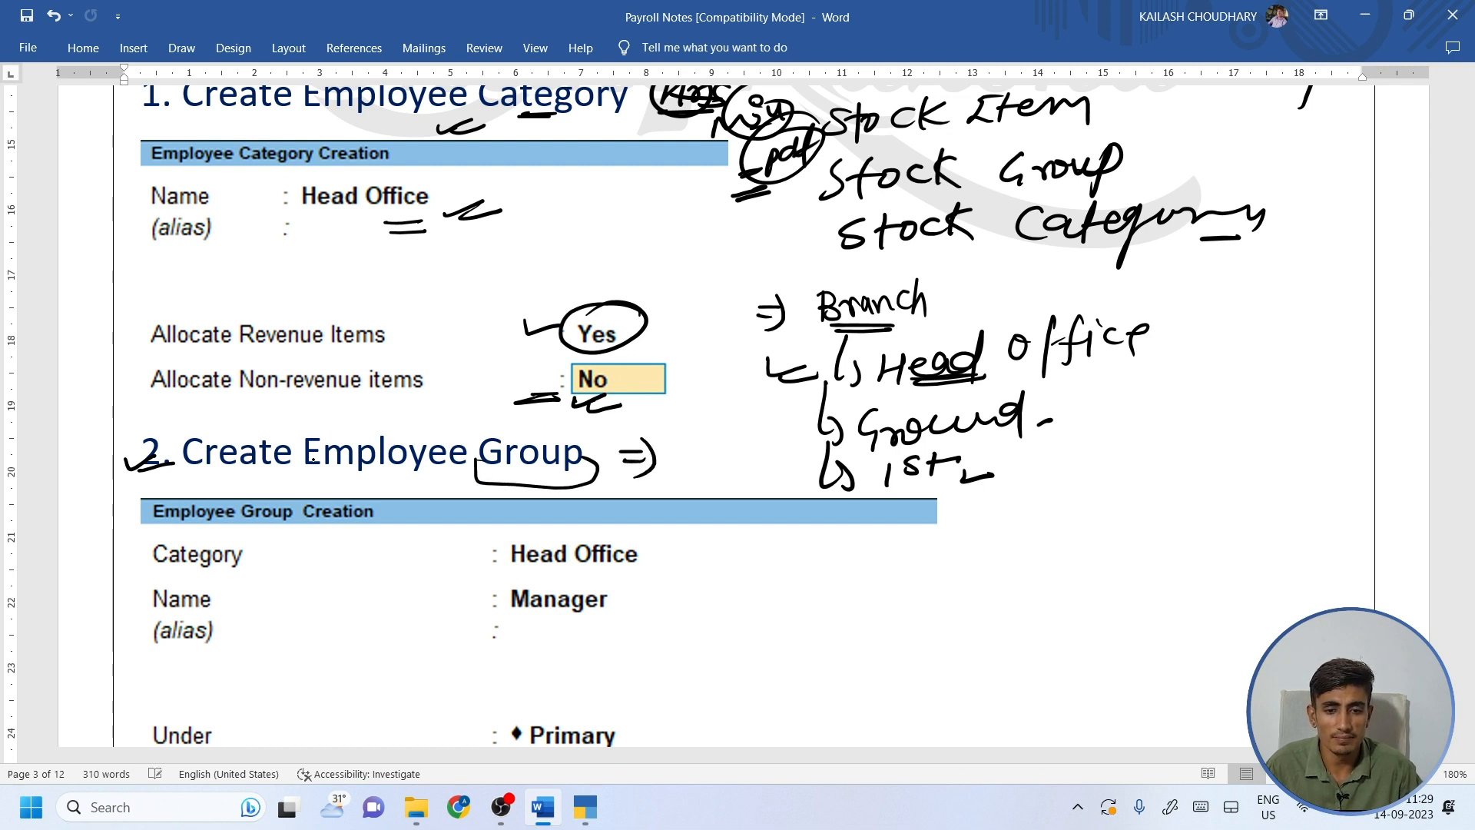
# Handwrite the example groups Manager and Ass. Manager beside the Employee Group Creation form, each followed by a dash.
pyautogui.moveTo(912, 572); pyautogui.dragTo(1112, 532)
pyautogui.moveTo(1128, 526); pyautogui.dragTo(1156, 523)
pyautogui.moveTo(871, 646)
pyautogui.mouseDown()
pyautogui.moveTo(1174, 583)
pyautogui.moveTo(1174, 622)
pyautogui.mouseUp()
pyautogui.moveTo(1200, 585)
pyautogui.mouseDown()
pyautogui.moveTo(1221, 575)
pyautogui.moveTo(1220, 593)
pyautogui.mouseUp()
pyautogui.moveTo(1234, 588); pyautogui.dragTo(1257, 586)
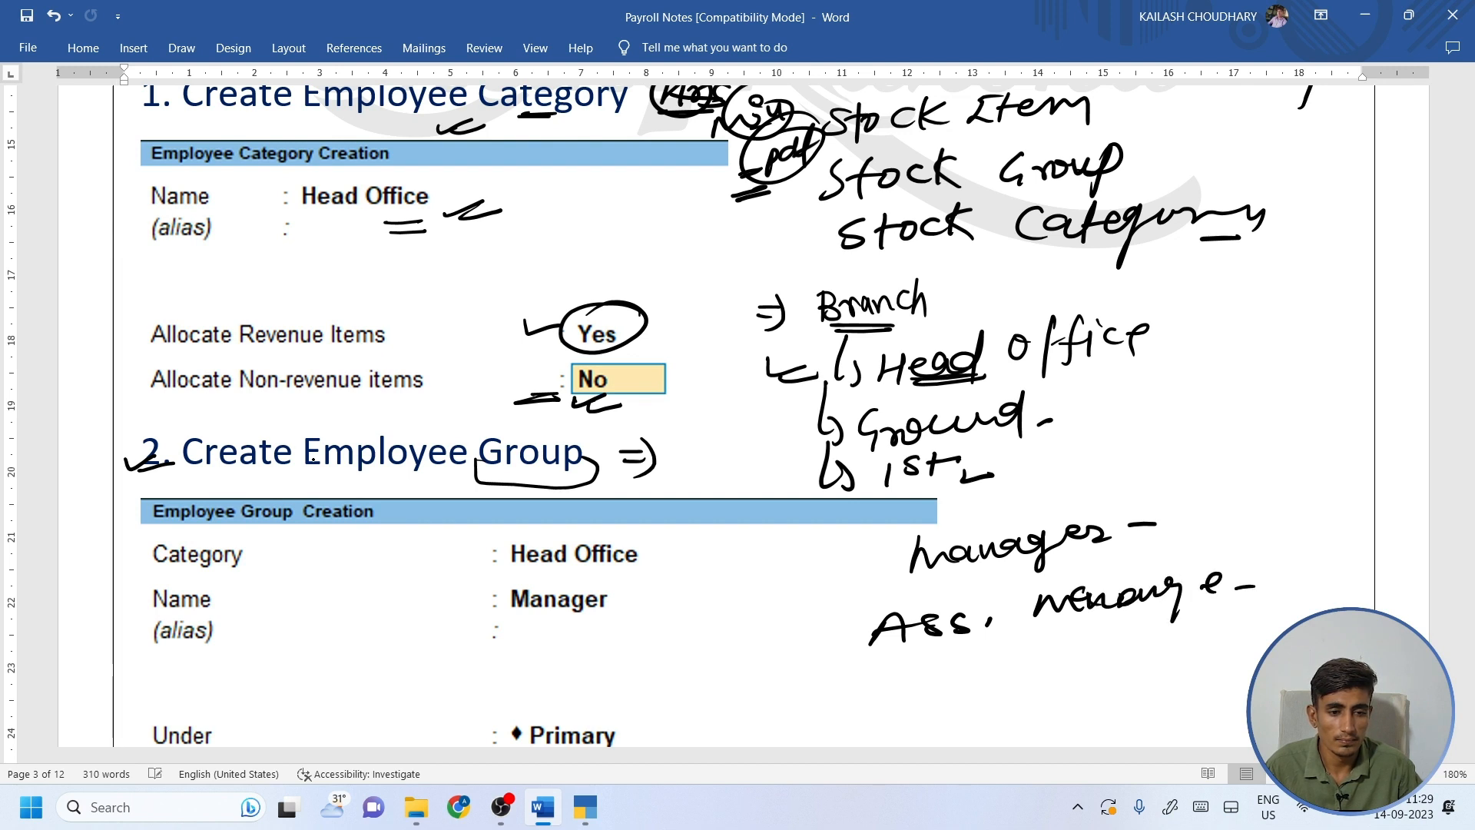
# Handwrite Worker with an underline beneath the other example groups and enclose the list in brackets on both sides.
pyautogui.moveTo(910, 663)
pyautogui.mouseDown()
pyautogui.moveTo(916, 682)
pyautogui.moveTo(950, 669)
pyautogui.mouseUp()
pyautogui.moveTo(949, 668); pyautogui.dragTo(1003, 674)
pyautogui.moveTo(999, 670)
pyautogui.mouseDown()
pyautogui.moveTo(1027, 646)
pyautogui.moveTo(1124, 673)
pyautogui.moveTo(1089, 679)
pyautogui.mouseUp()
pyautogui.moveTo(850, 666); pyautogui.dragTo(896, 668)
pyautogui.moveTo(916, 543)
pyautogui.mouseDown()
pyautogui.moveTo(845, 619)
pyautogui.moveTo(844, 664)
pyautogui.mouseUp()
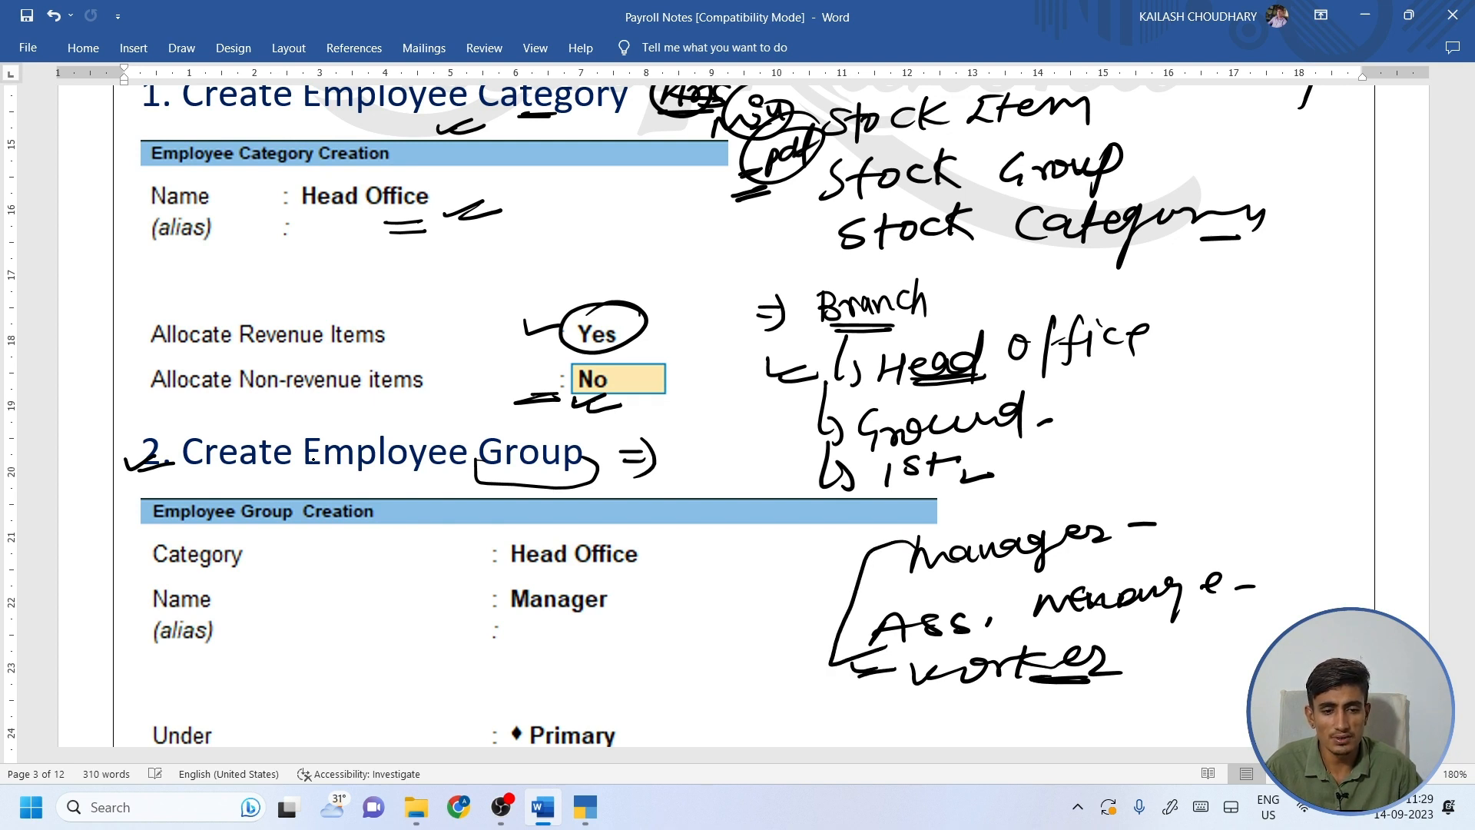
pyautogui.moveTo(1210, 492)
pyautogui.mouseDown()
pyautogui.moveTo(1238, 547)
pyautogui.moveTo(1207, 593)
pyautogui.mouseUp()
# Ink a double tick and a circle with a downward arrow beside Head Office, plus a tick and upward arrow at the handwritten Manager.
pyautogui.moveTo(1184, 366); pyautogui.dragTo(1227, 361)
pyautogui.moveTo(1191, 386); pyautogui.dragTo(1241, 380)
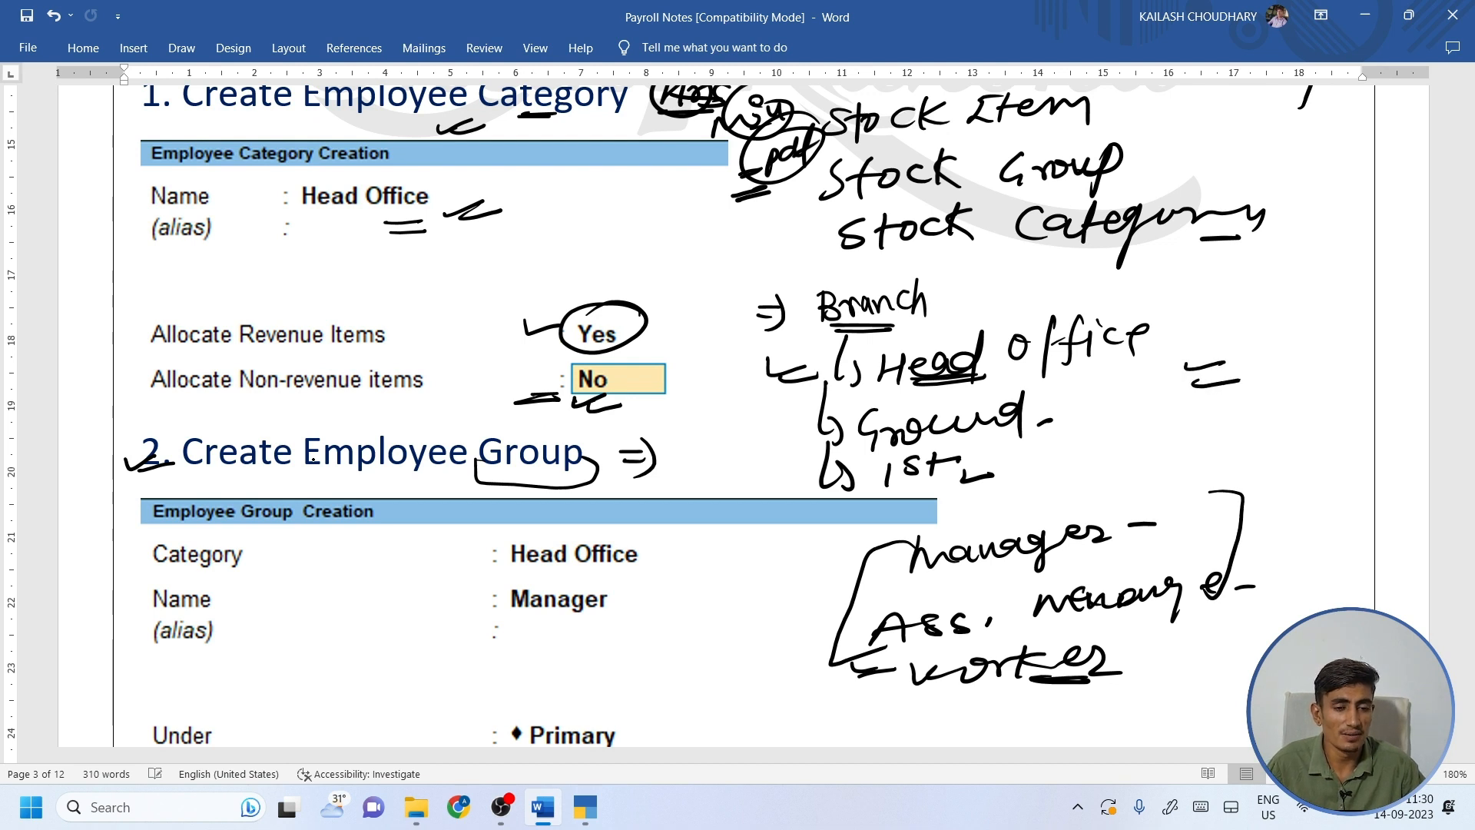
pyautogui.moveTo(1266, 295)
pyautogui.mouseDown()
pyautogui.moveTo(1248, 317)
pyautogui.moveTo(1268, 326)
pyautogui.moveTo(1257, 361)
pyautogui.moveTo(1268, 355)
pyautogui.mouseUp()
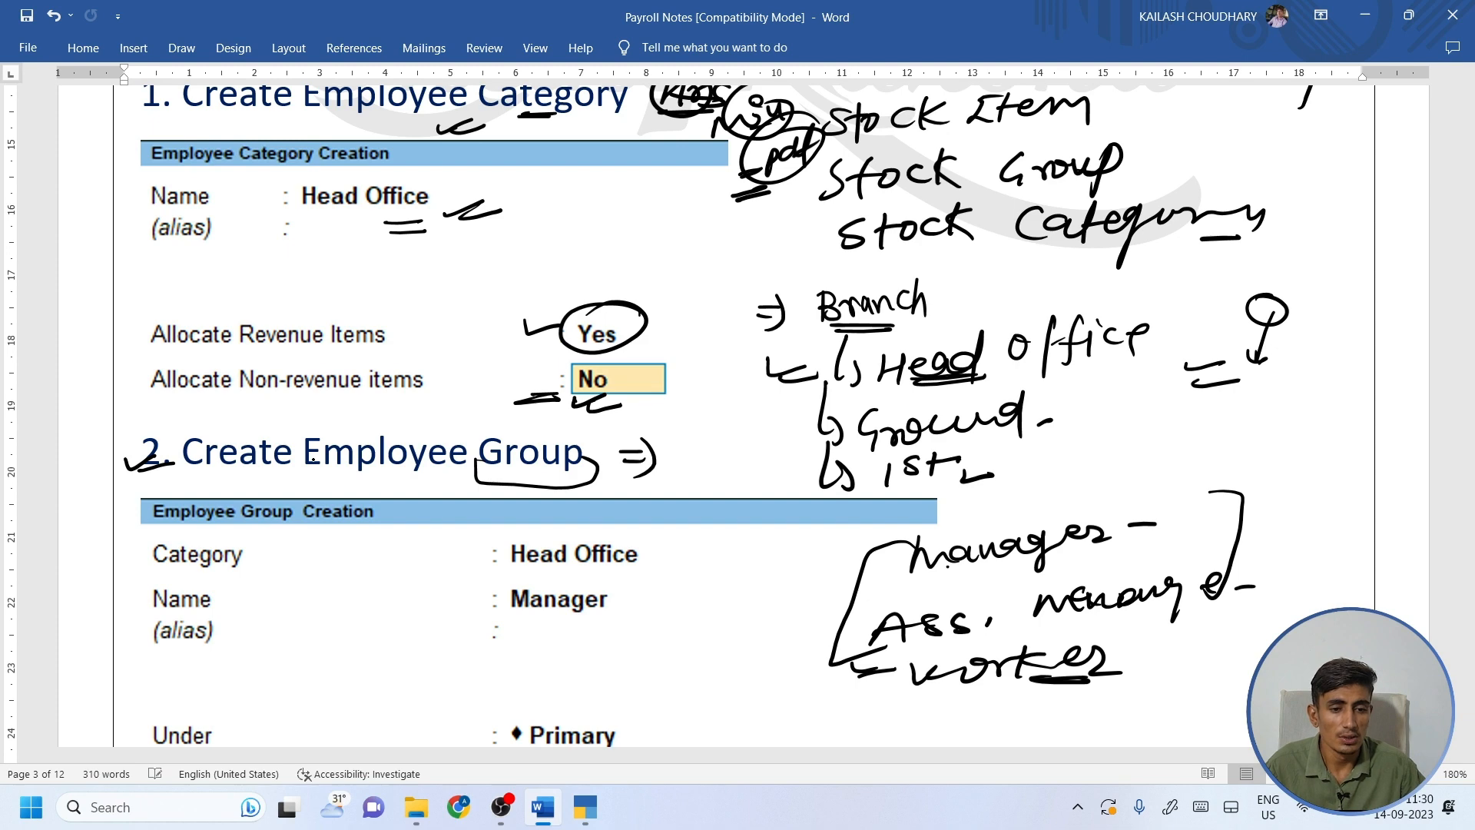
pyautogui.moveTo(948, 564)
pyautogui.mouseDown()
pyautogui.moveTo(988, 544)
pyautogui.moveTo(980, 580)
pyautogui.mouseUp()
pyautogui.moveTo(1021, 530); pyautogui.dragTo(1036, 507)
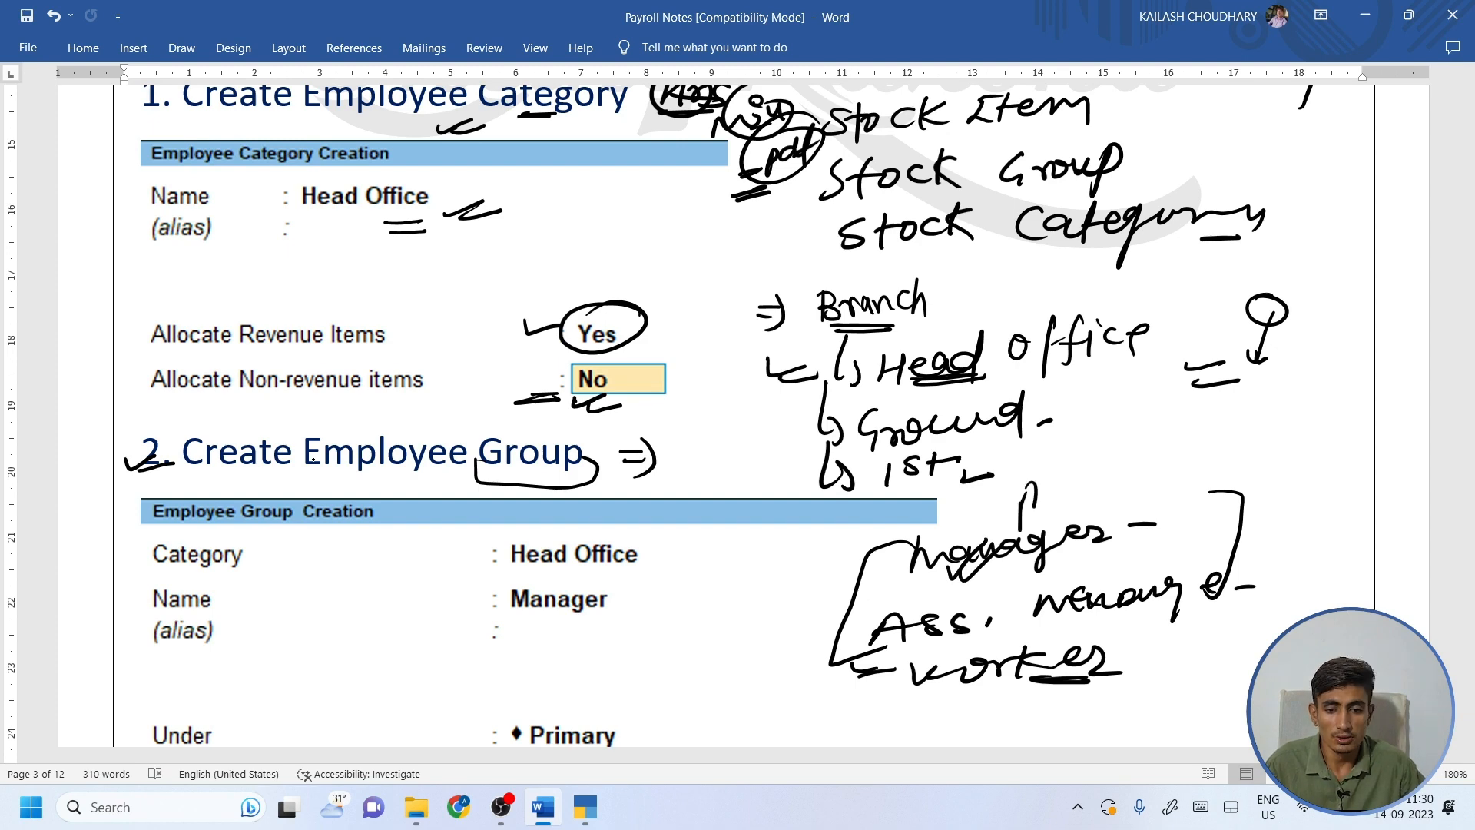
# Mark the Head Office category, Manager name and Primary parent with ink ticks in the Employee Group Creation example.
pyautogui.scroll(-5, 311, 459)
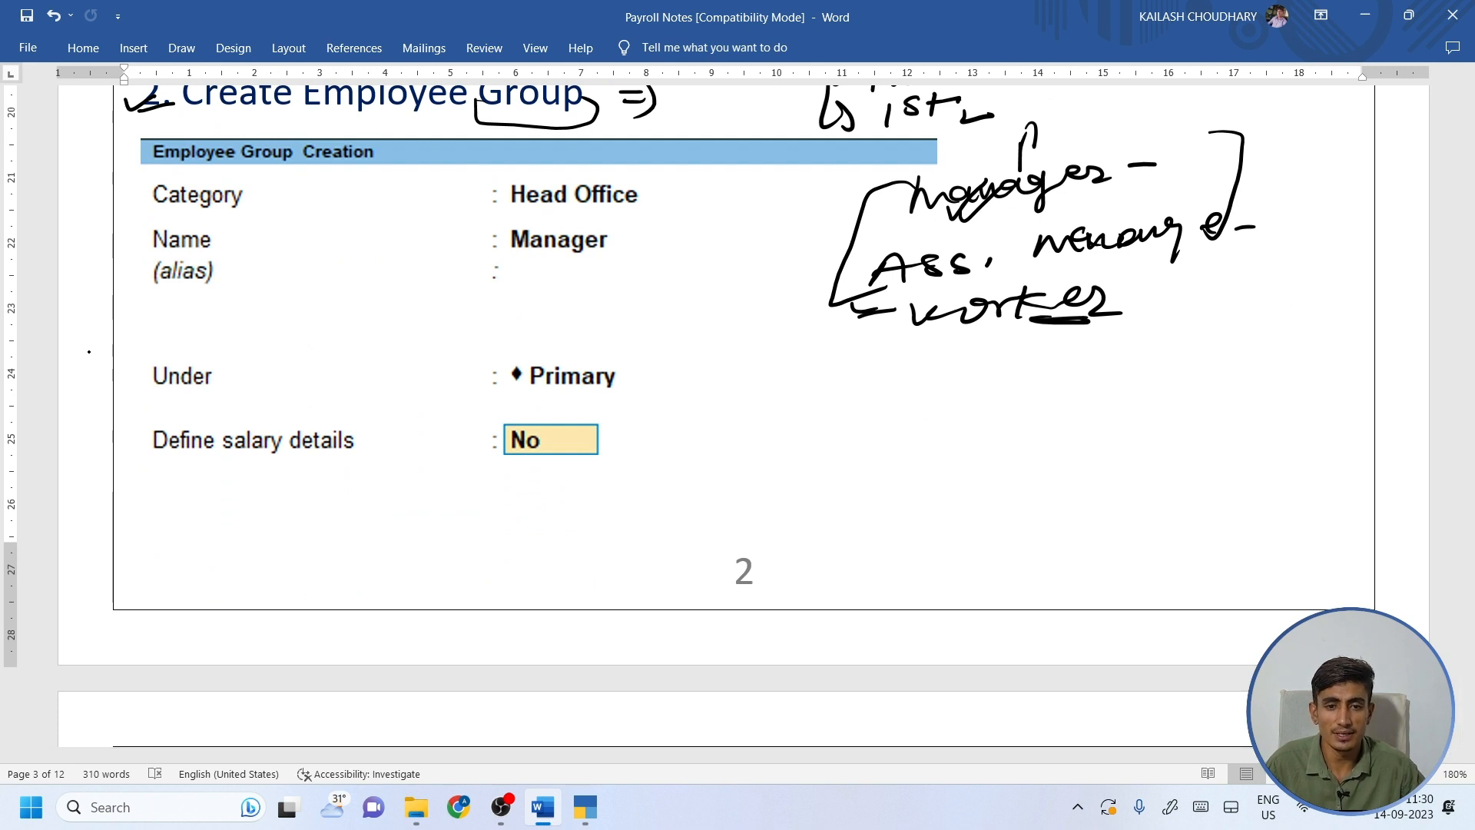
pyautogui.moveTo(638, 211); pyautogui.dragTo(679, 203)
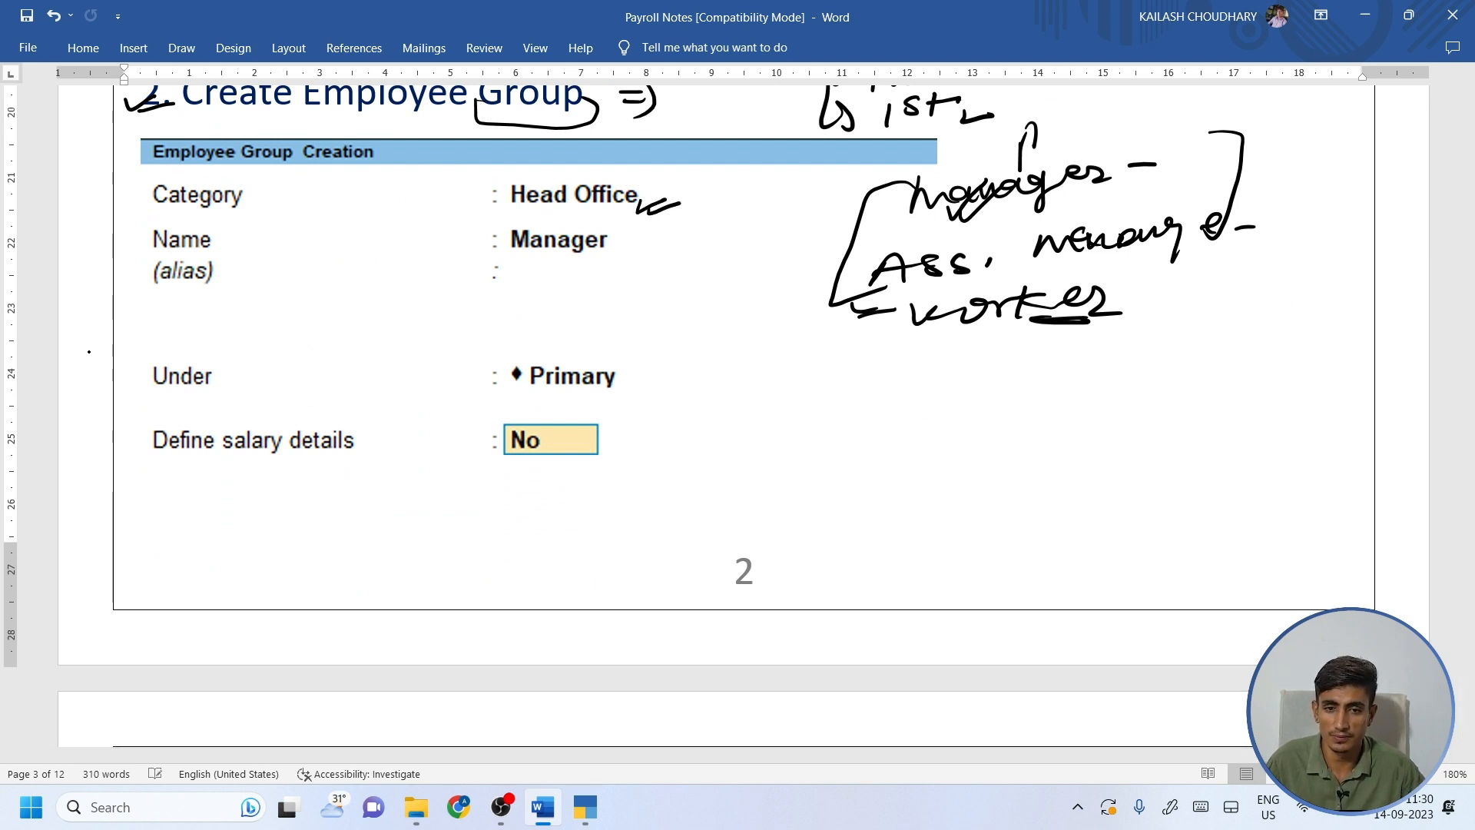
pyautogui.moveTo(500, 197)
pyautogui.mouseDown()
pyautogui.moveTo(523, 217)
pyautogui.moveTo(639, 203)
pyautogui.mouseUp()
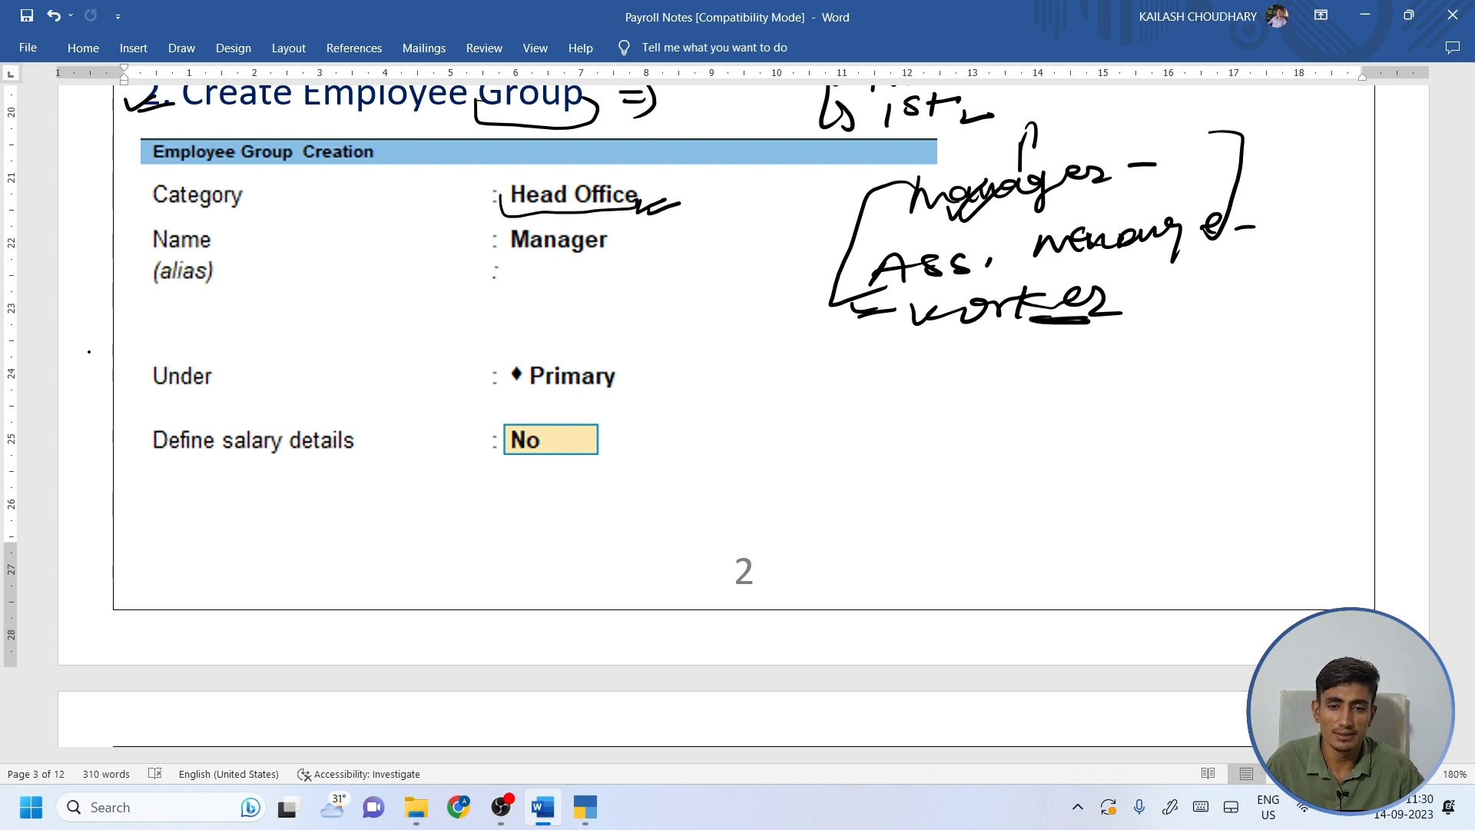
pyautogui.moveTo(467, 250); pyautogui.dragTo(523, 245)
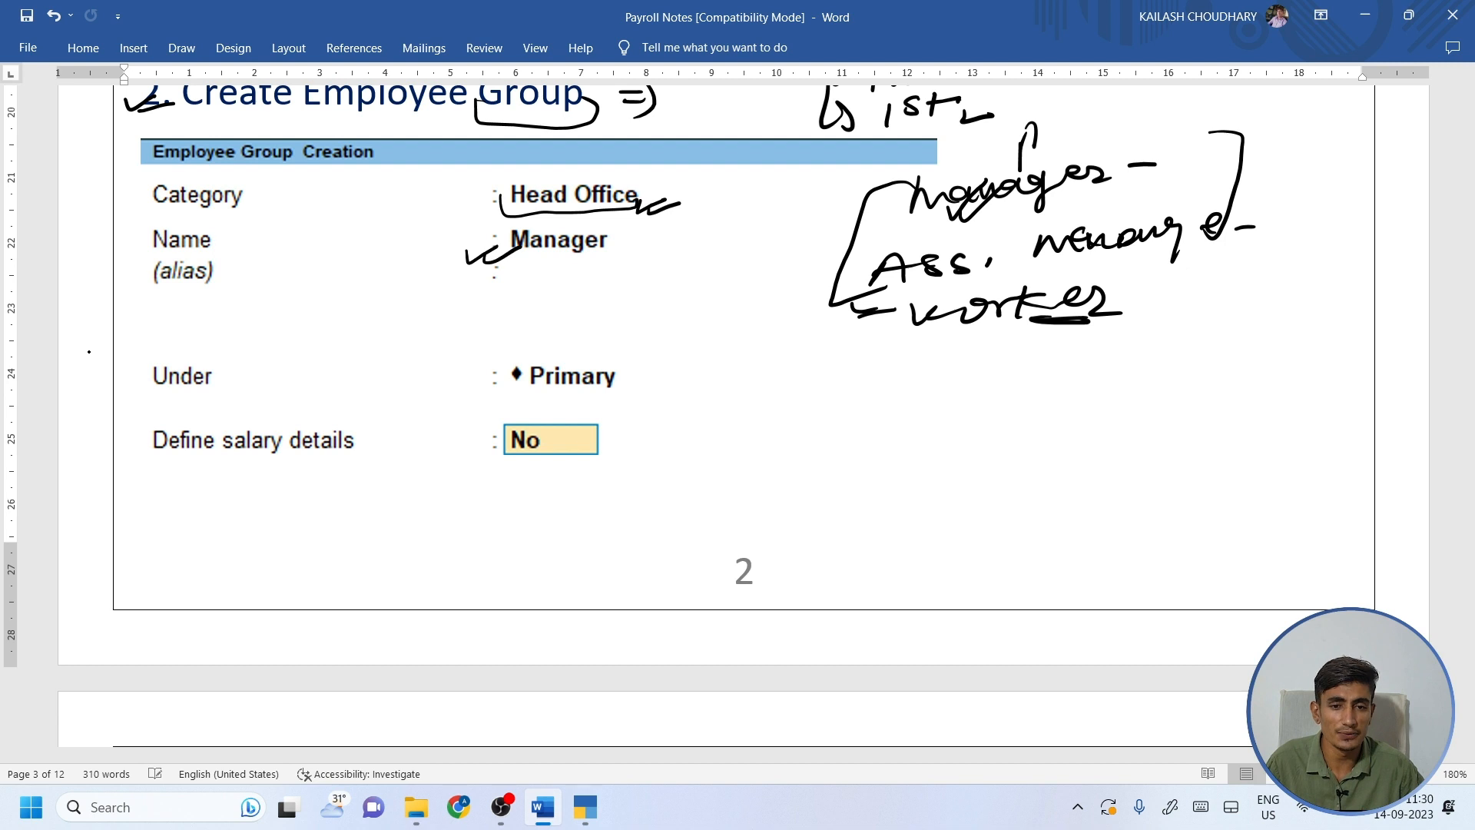
pyautogui.moveTo(615, 250); pyautogui.dragTo(655, 240)
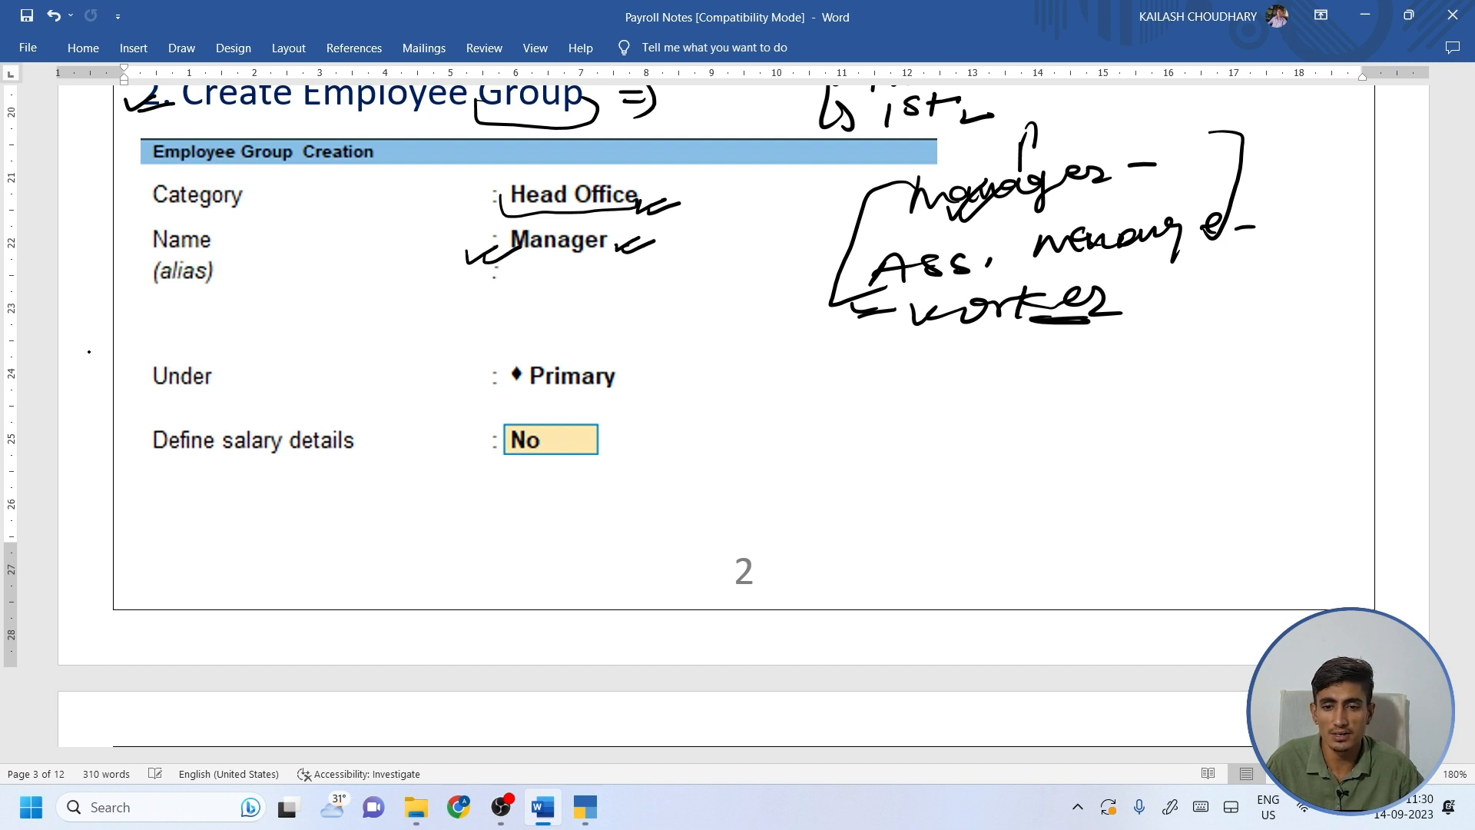
pyautogui.moveTo(483, 381); pyautogui.dragTo(522, 390)
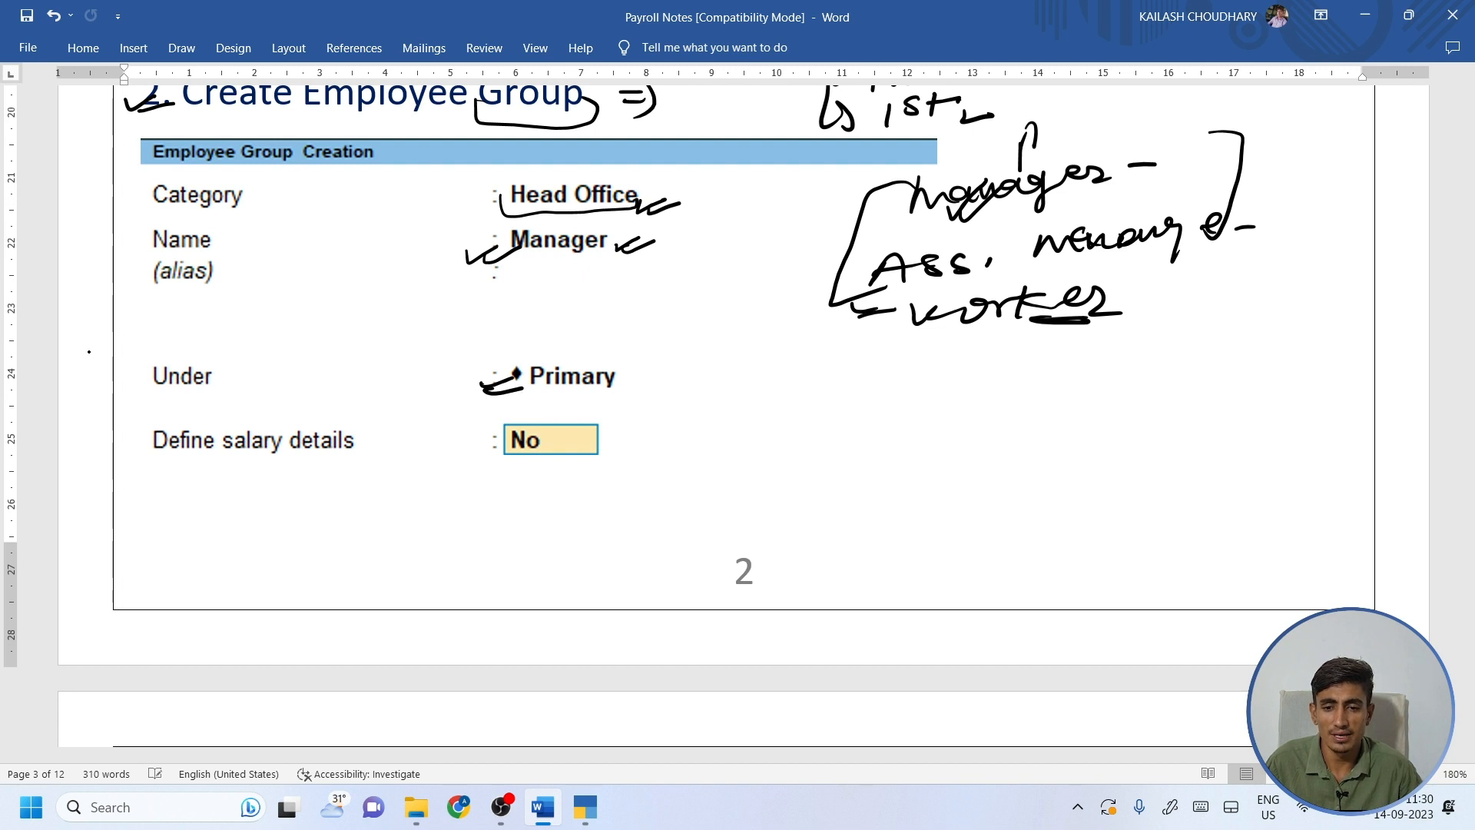
# Tick the No value of Define salary details and handwrite an arrow leading to a circled Yes beside it.
pyautogui.moveTo(469, 443)
pyautogui.mouseDown()
pyautogui.moveTo(513, 435)
pyautogui.moveTo(465, 456)
pyautogui.moveTo(488, 456)
pyautogui.mouseUp()
pyautogui.moveTo(620, 436)
pyautogui.mouseDown()
pyautogui.moveTo(642, 435)
pyautogui.moveTo(639, 447)
pyautogui.mouseUp()
pyautogui.moveTo(683, 415); pyautogui.dragTo(687, 450)
pyautogui.moveTo(708, 431); pyautogui.dragTo(731, 439)
pyautogui.moveTo(738, 384); pyautogui.dragTo(695, 384)
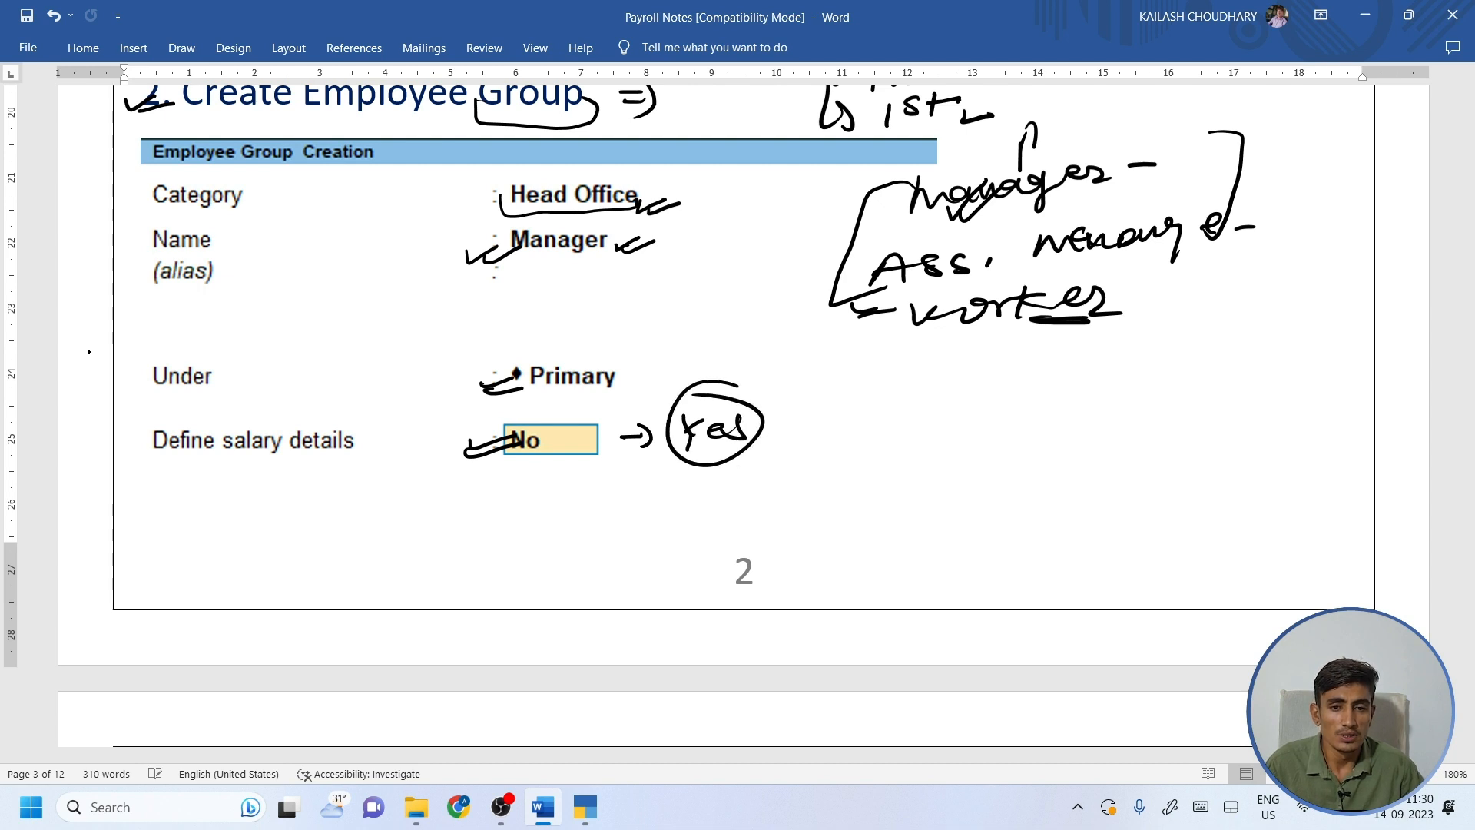
# Underline beside Manager and handwrite an arrow with an underlined Hindi note after the circled Yes.
pyautogui.moveTo(615, 280); pyautogui.dragTo(676, 277)
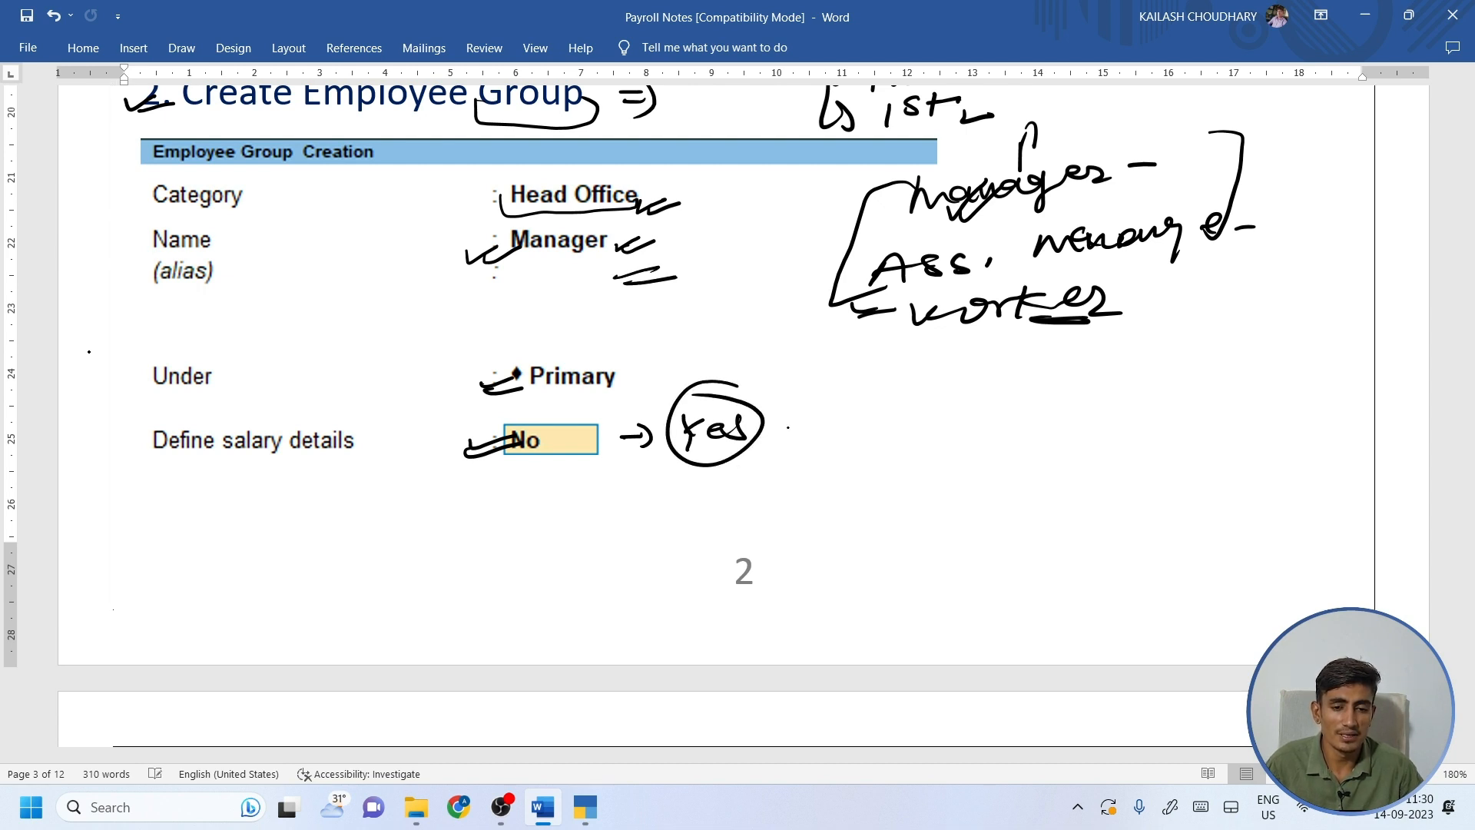
pyautogui.moveTo(784, 428); pyautogui.dragTo(802, 428)
pyautogui.moveTo(796, 416)
pyautogui.mouseDown()
pyautogui.moveTo(799, 444)
pyautogui.moveTo(870, 441)
pyautogui.mouseUp()
pyautogui.moveTo(844, 415)
pyautogui.mouseDown()
pyautogui.moveTo(858, 430)
pyautogui.moveTo(891, 408)
pyautogui.mouseUp()
pyautogui.moveTo(876, 409)
pyautogui.mouseDown()
pyautogui.moveTo(871, 437)
pyautogui.moveTo(967, 430)
pyautogui.moveTo(980, 394)
pyautogui.mouseUp()
pyautogui.moveTo(901, 441); pyautogui.dragTo(957, 440)
pyautogui.moveTo(824, 440)
pyautogui.mouseDown()
pyautogui.moveTo(876, 437)
pyautogui.moveTo(866, 444)
pyautogui.mouseUp()
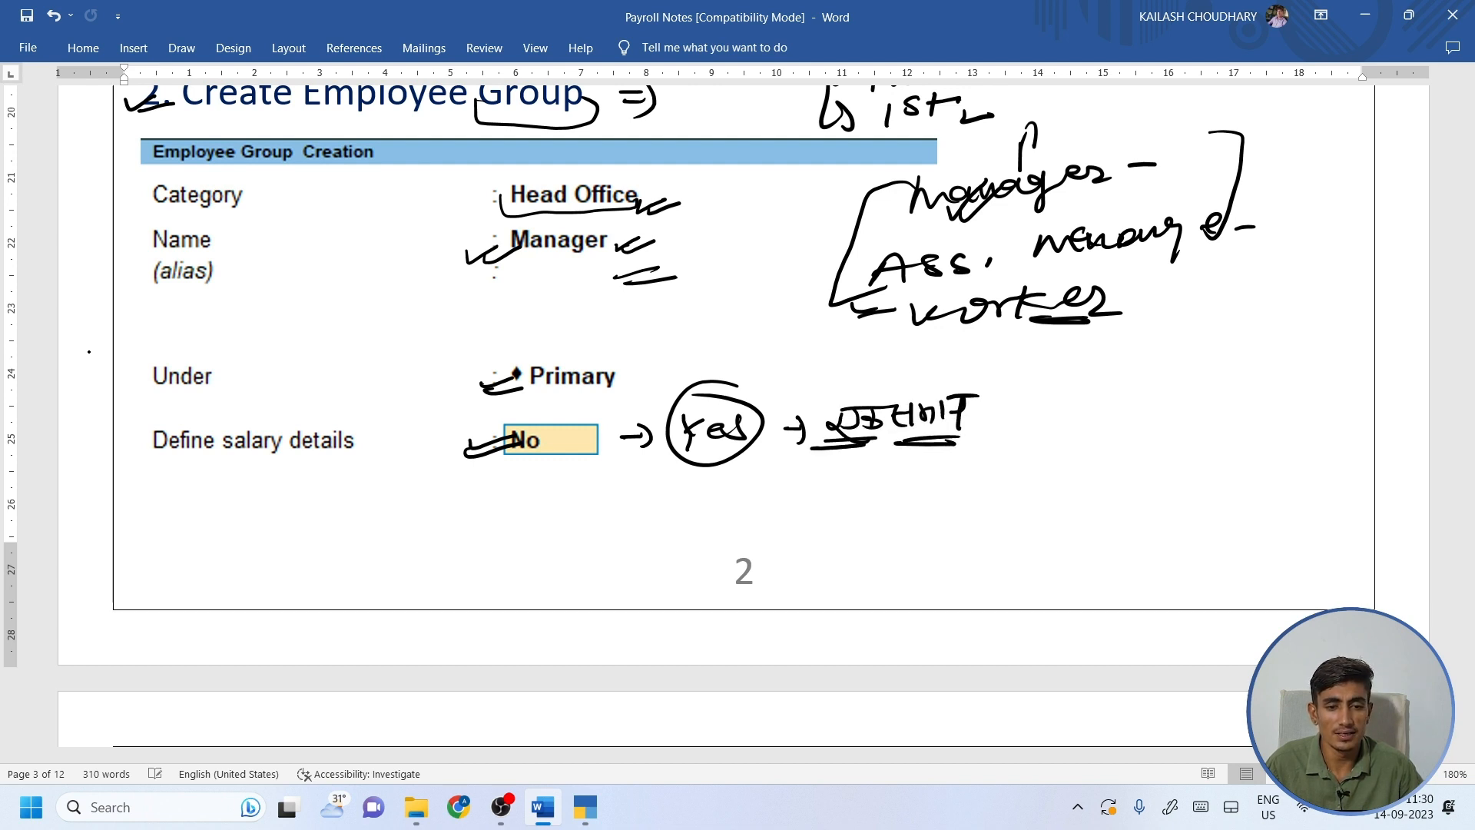
# Handwrite the example salary 10000/- below the circled Yes, underline it and tick it.
pyautogui.moveTo(652, 495); pyautogui.dragTo(647, 532)
pyautogui.moveTo(670, 506); pyautogui.dragTo(692, 498)
pyautogui.moveTo(711, 491); pyautogui.dragTo(731, 488)
pyautogui.moveTo(746, 470)
pyautogui.mouseDown()
pyautogui.moveTo(739, 530)
pyautogui.moveTo(777, 485)
pyautogui.mouseUp()
pyautogui.moveTo(649, 530); pyautogui.dragTo(708, 530)
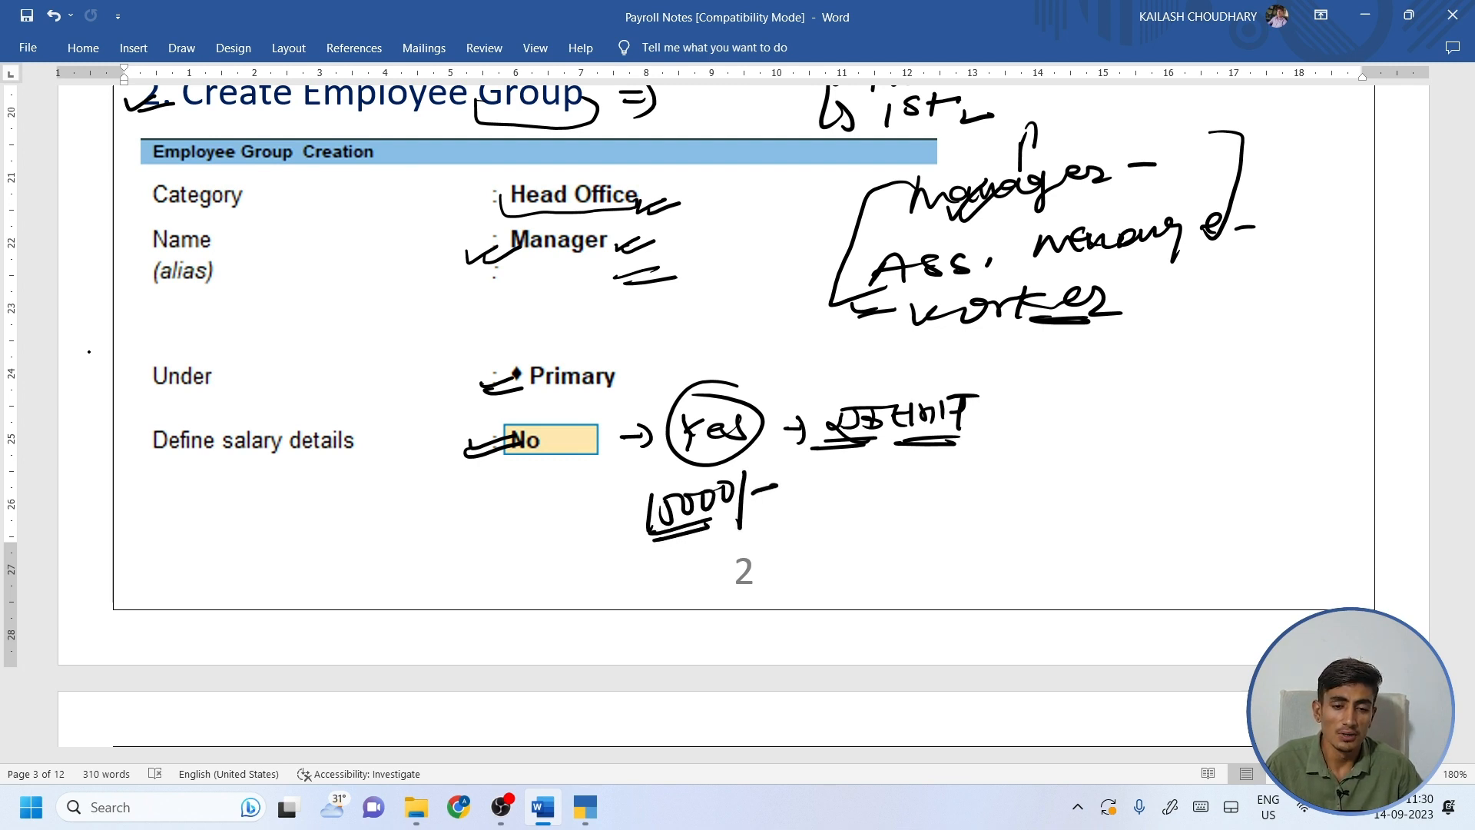
pyautogui.moveTo(597, 511)
pyautogui.mouseDown()
pyautogui.moveTo(600, 540)
pyautogui.moveTo(643, 525)
pyautogui.mouseUp()
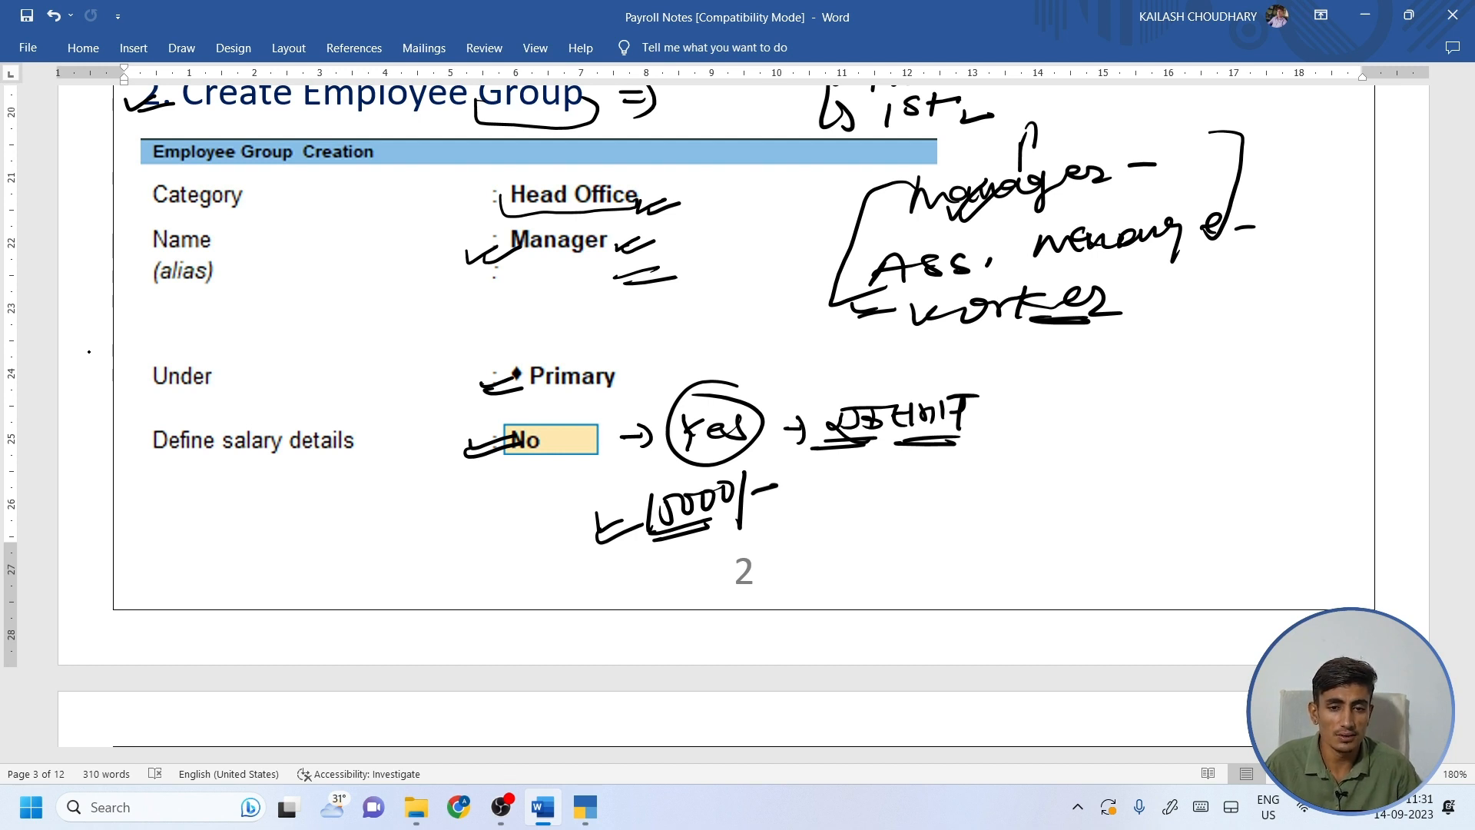
# Ink short arrow and dash marks below the Hindi note and a circled dash beside it.
pyautogui.moveTo(868, 476)
pyautogui.mouseDown()
pyautogui.moveTo(869, 504)
pyautogui.moveTo(873, 485)
pyautogui.mouseUp()
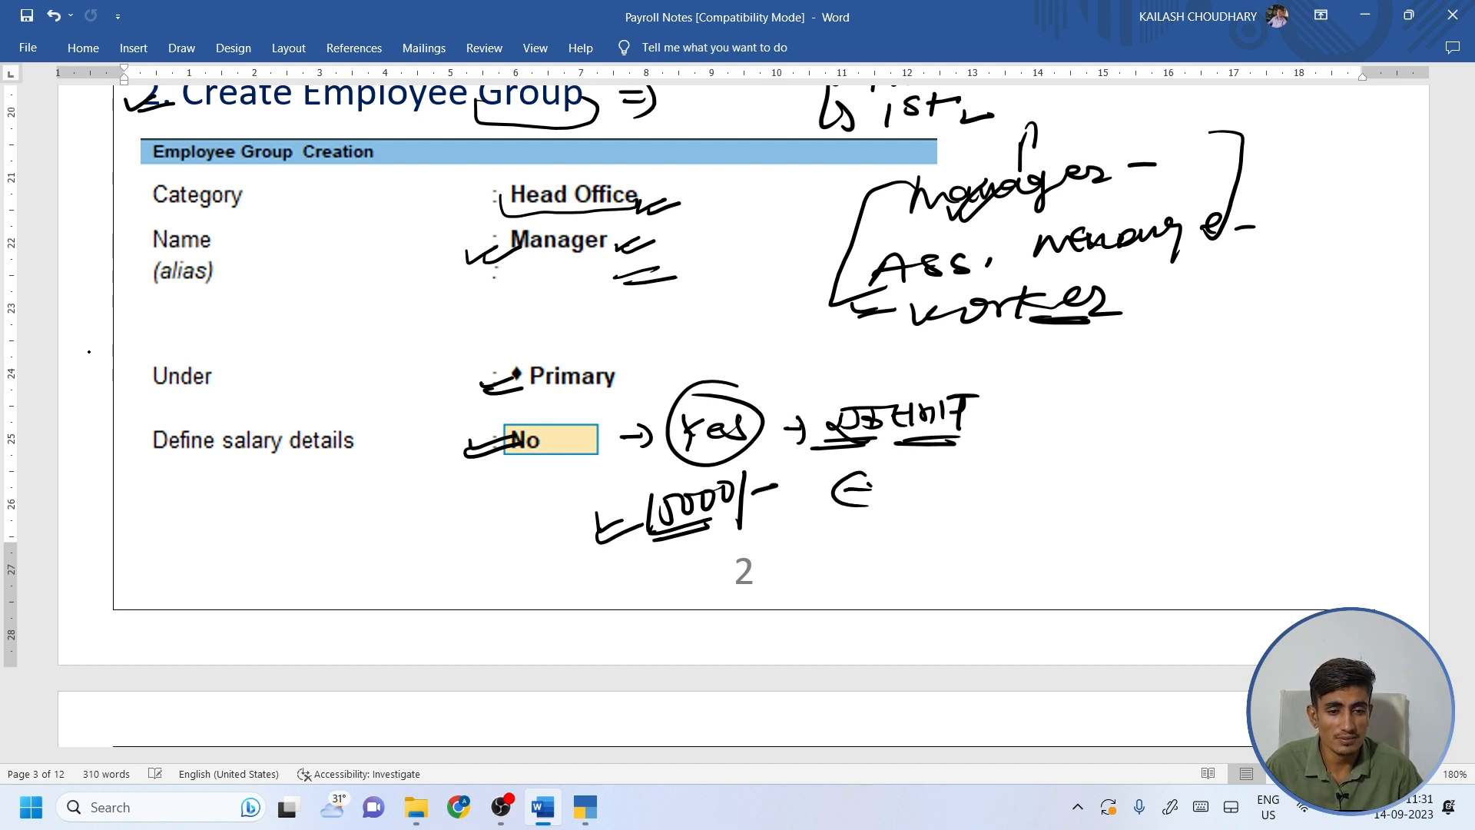
pyautogui.moveTo(802, 520)
pyautogui.mouseDown()
pyautogui.moveTo(911, 485)
pyautogui.moveTo(898, 501)
pyautogui.mouseUp()
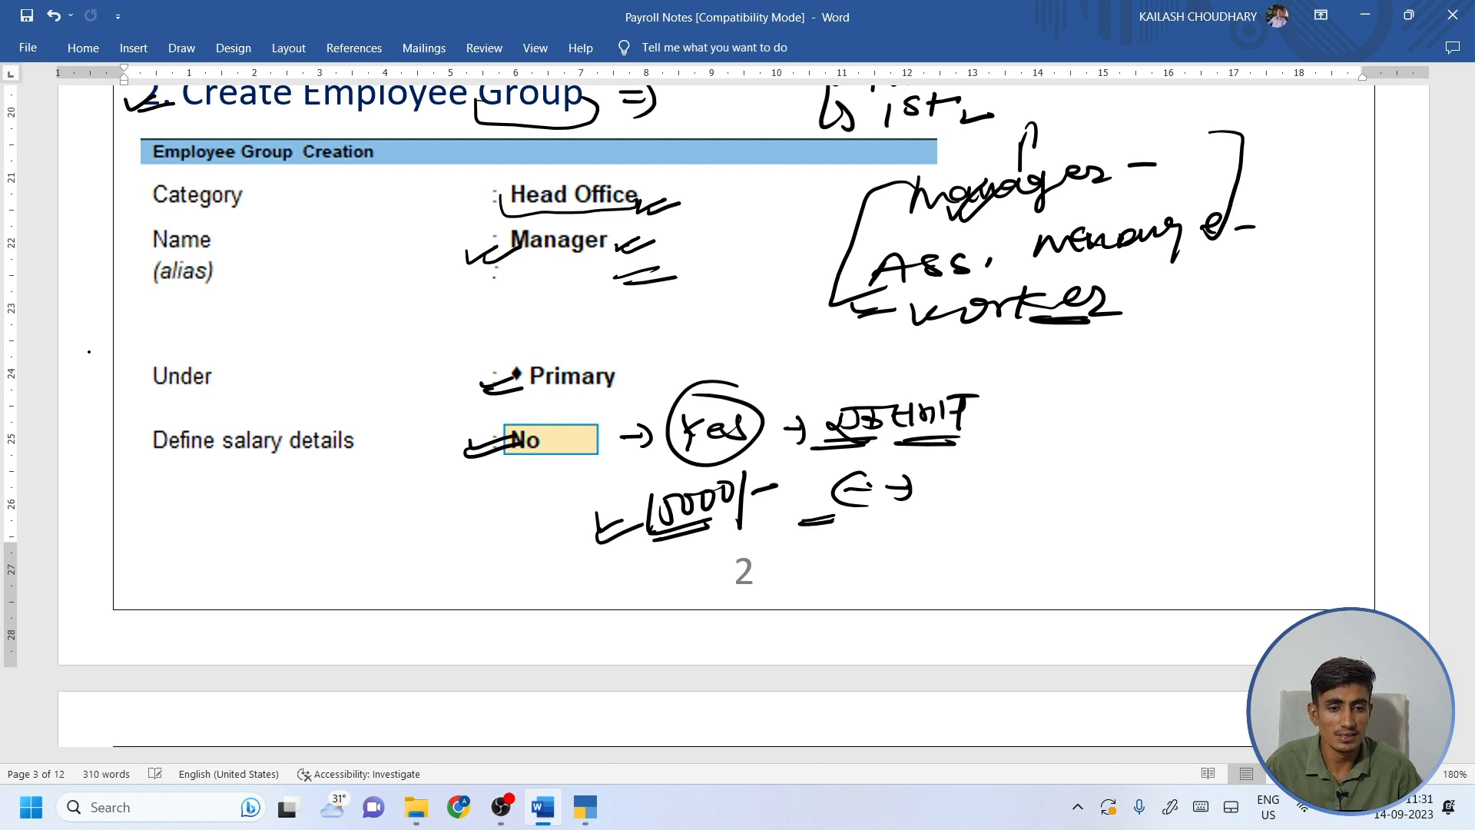
pyautogui.moveTo(1030, 396)
pyautogui.mouseDown()
pyautogui.moveTo(1054, 396)
pyautogui.moveTo(1066, 418)
pyautogui.moveTo(1034, 372)
pyautogui.mouseUp()
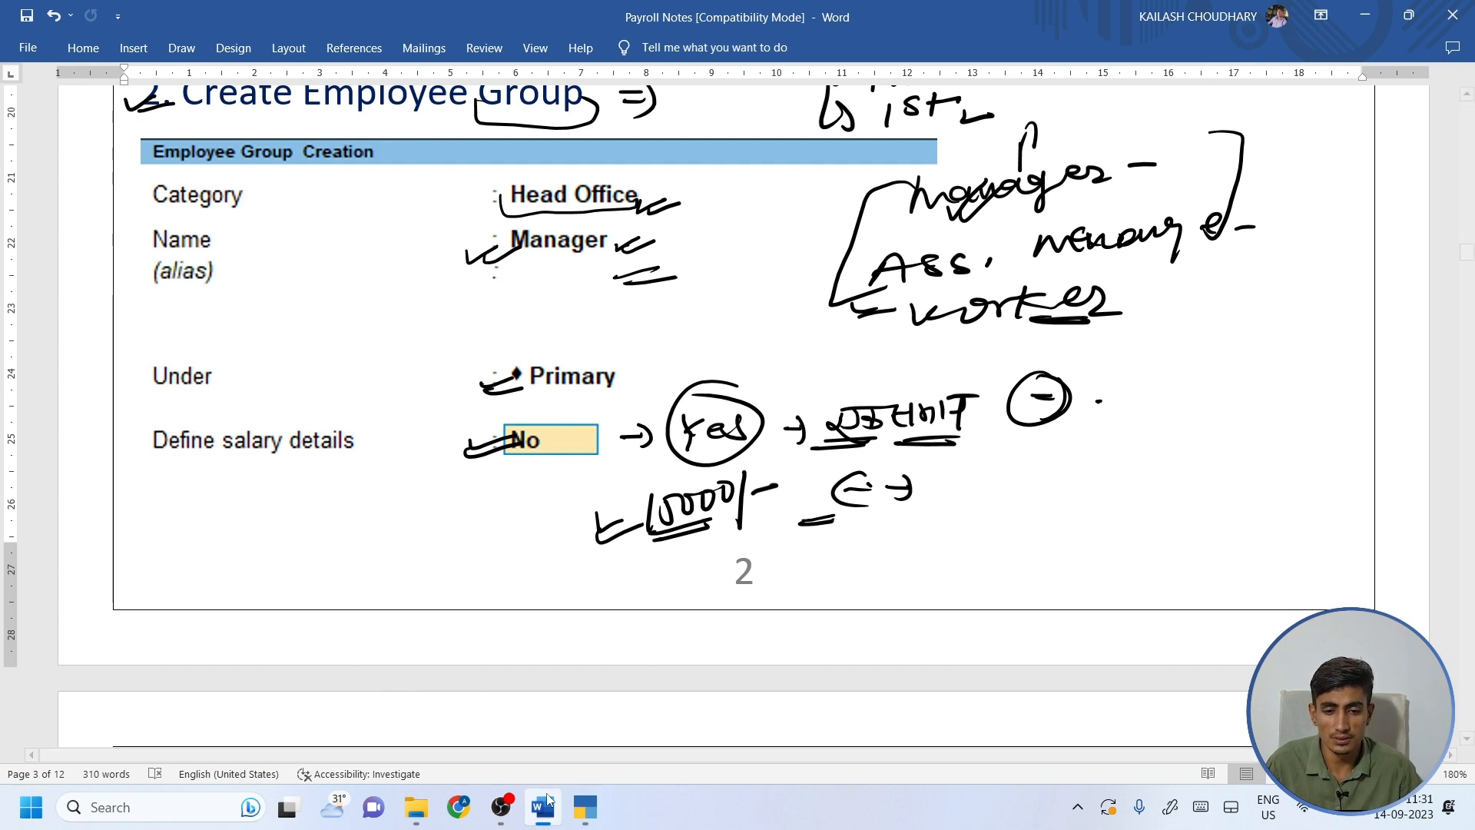
# Switch to TallyPrime, leave the blank employee category form and open the Employee Group creation form.
pyautogui.moveTo(574, 808)
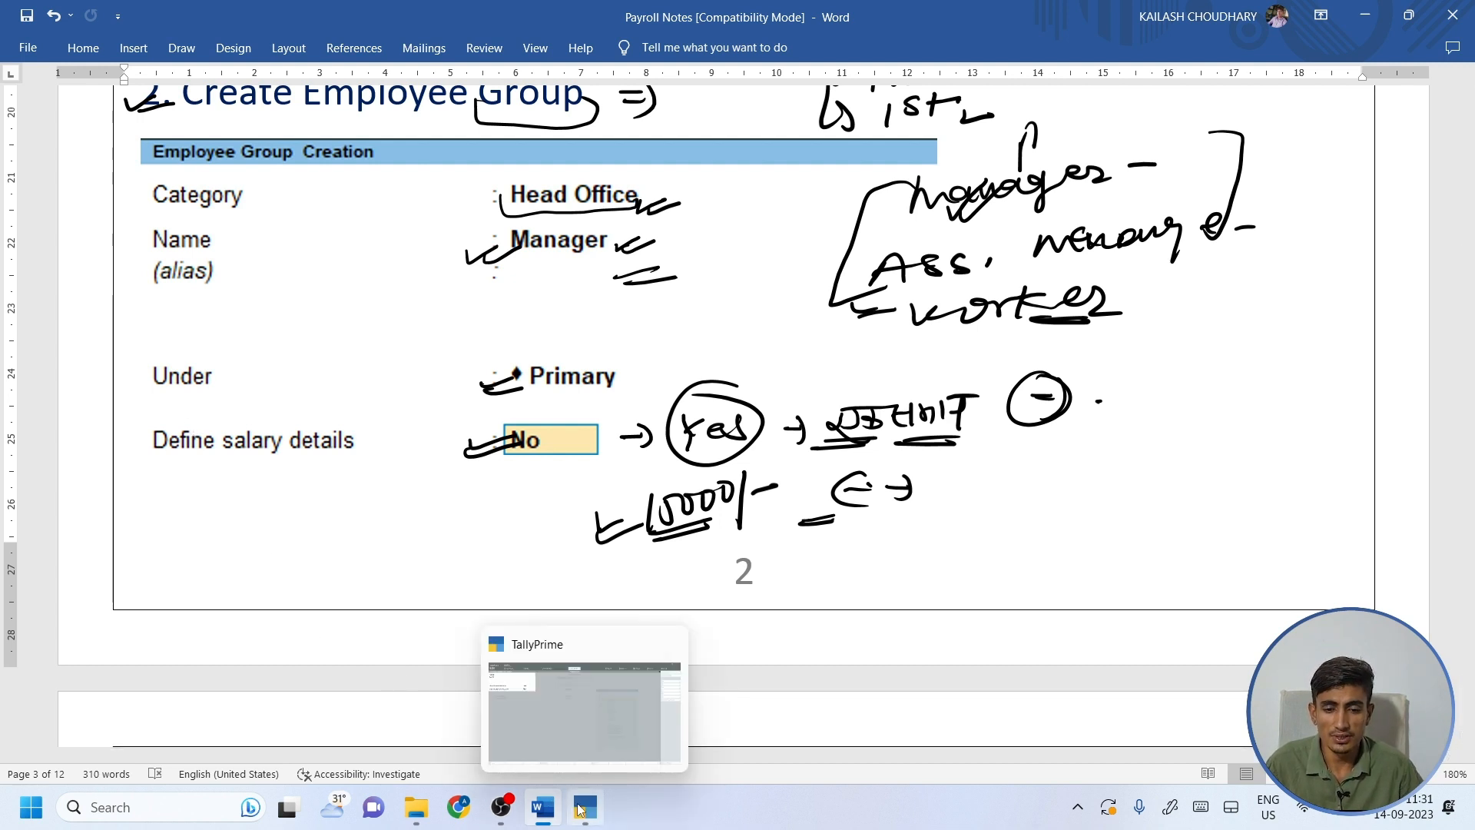
pyautogui.click(522, 675)
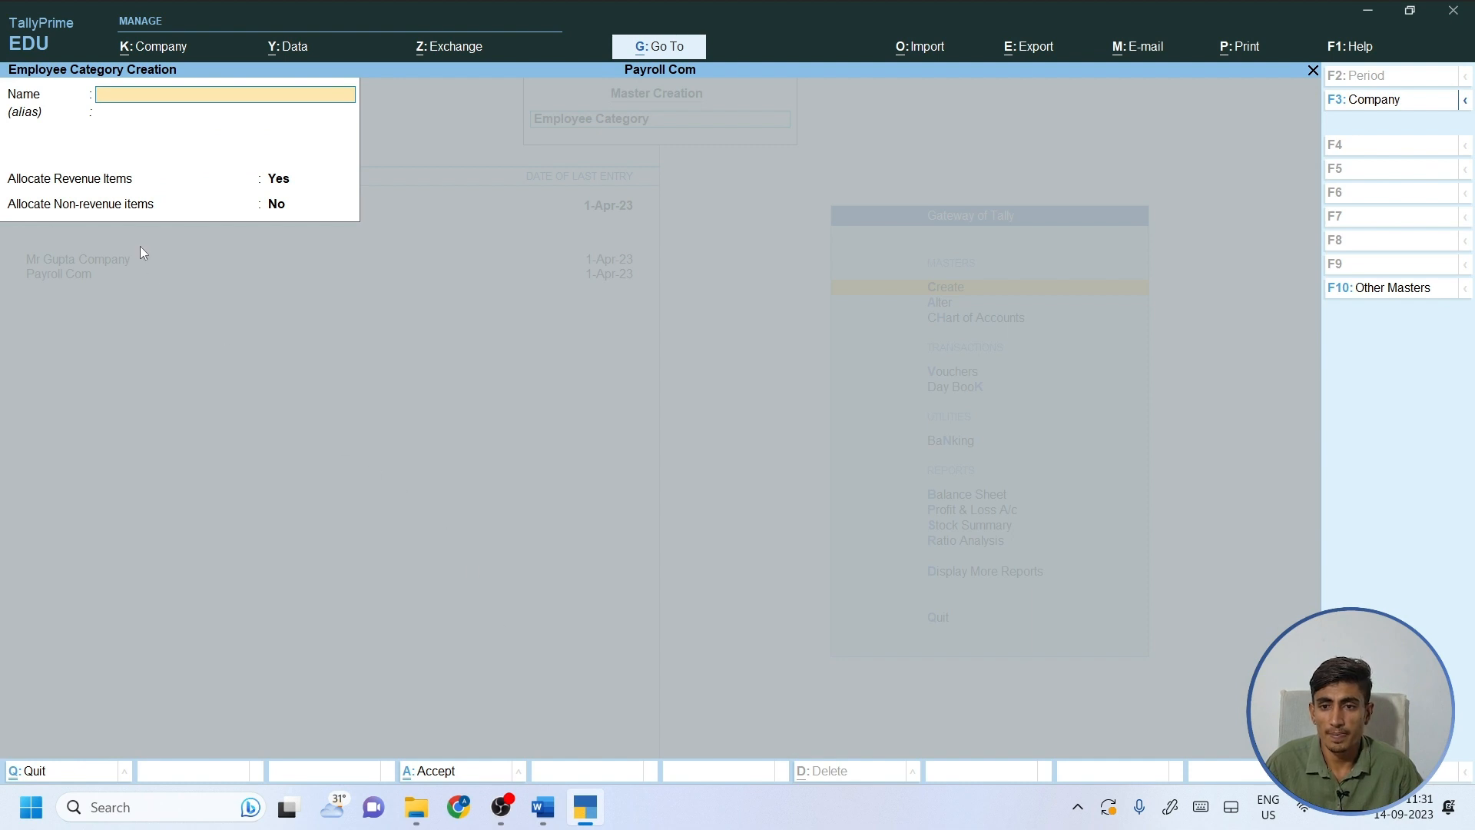
pyautogui.press('Escape')
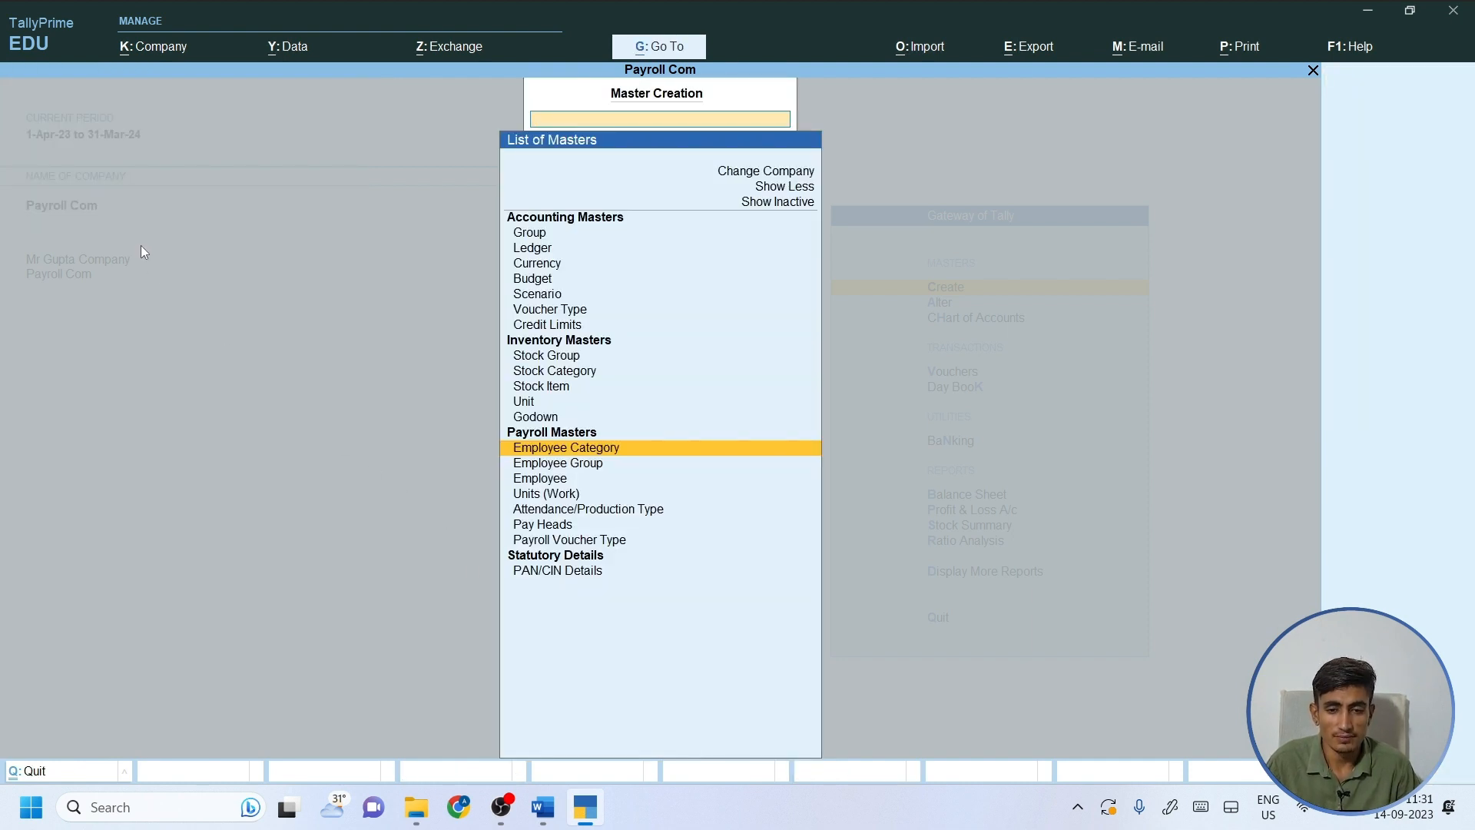
pyautogui.press('Down')
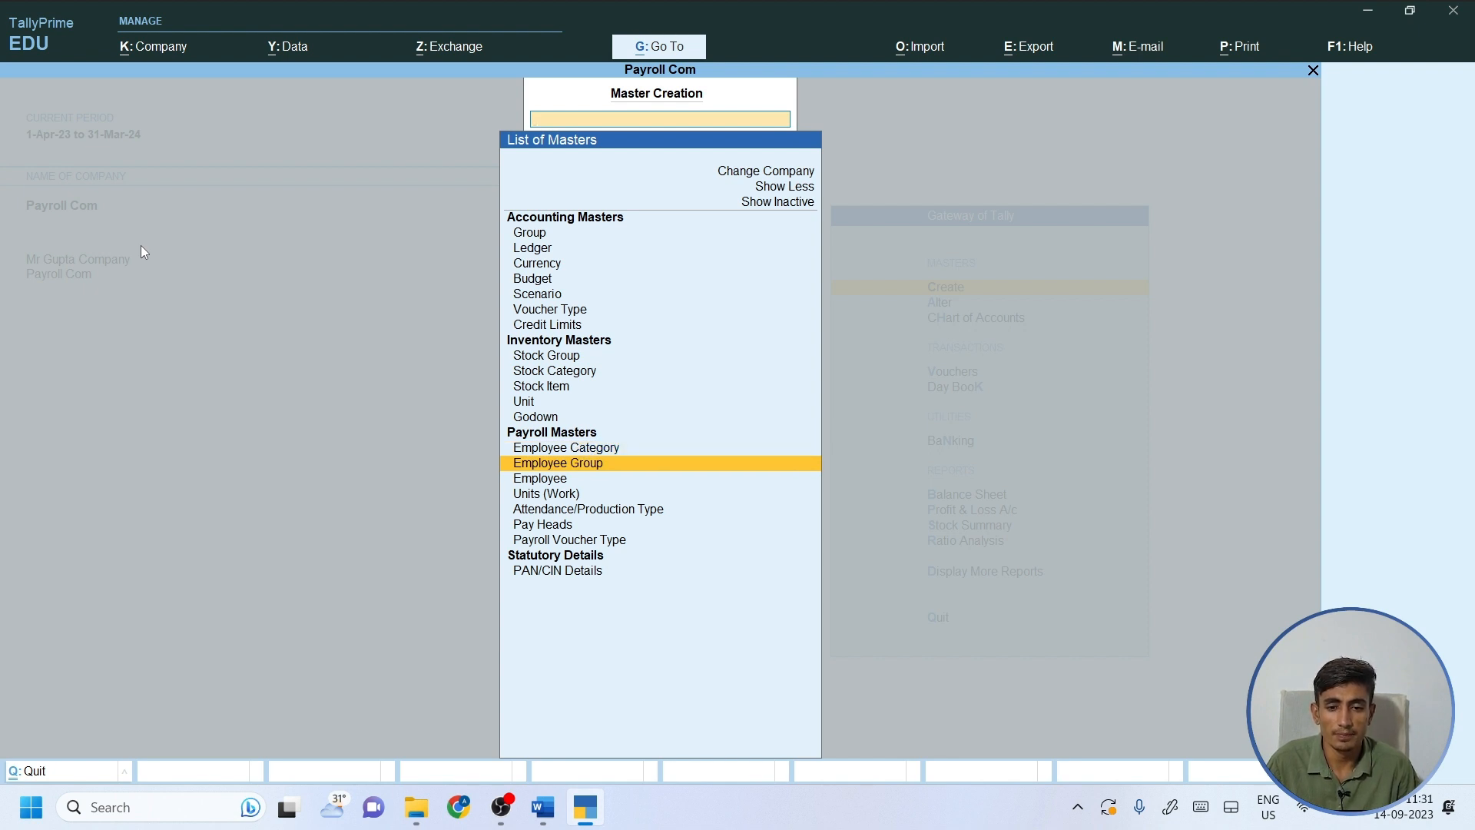
pyautogui.press('Return')
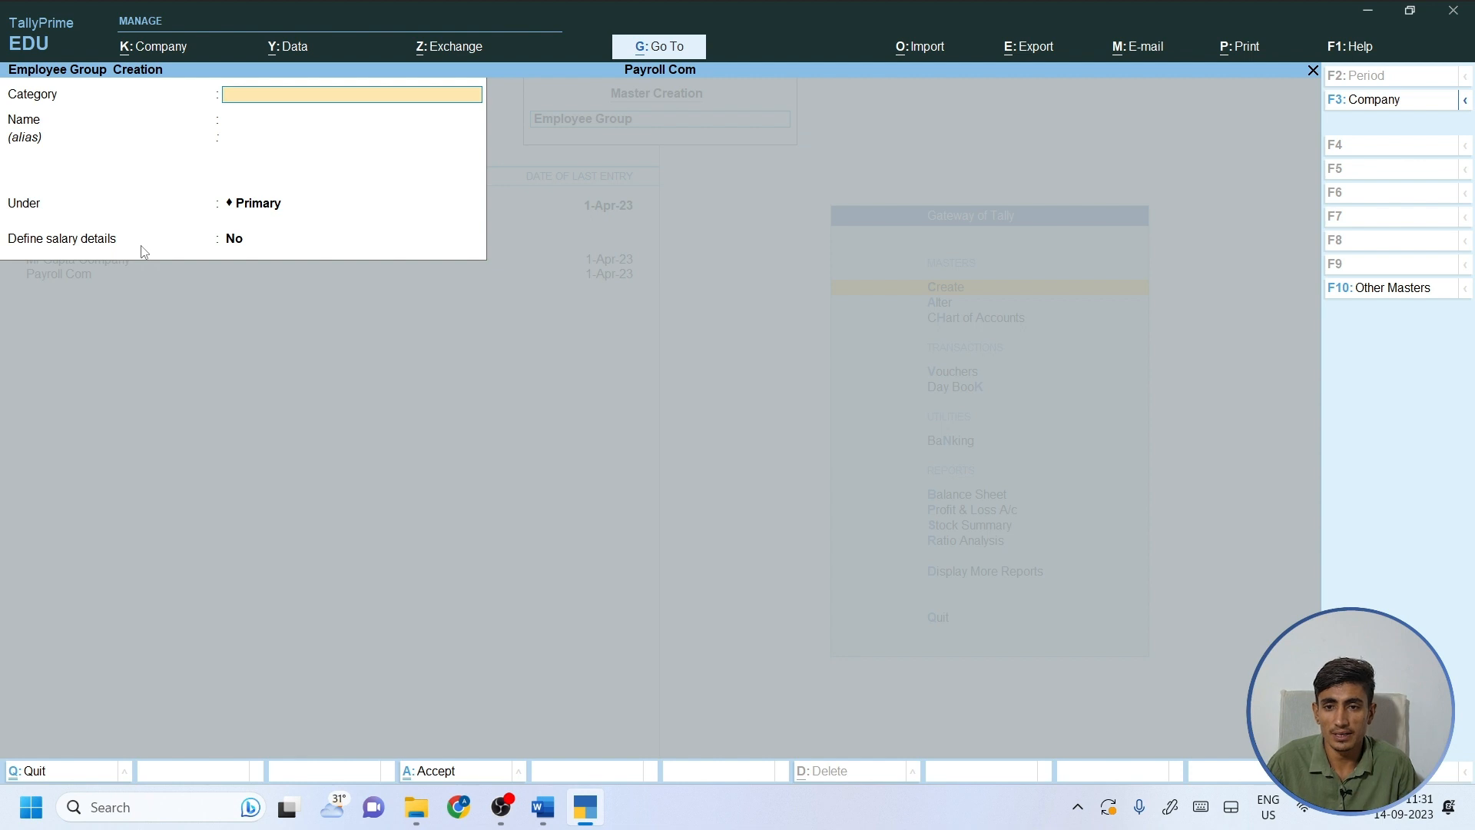
# Create the employee group Manager in the Head Office category, under Primary, with salary details set to No.
pyautogui.press('Return')
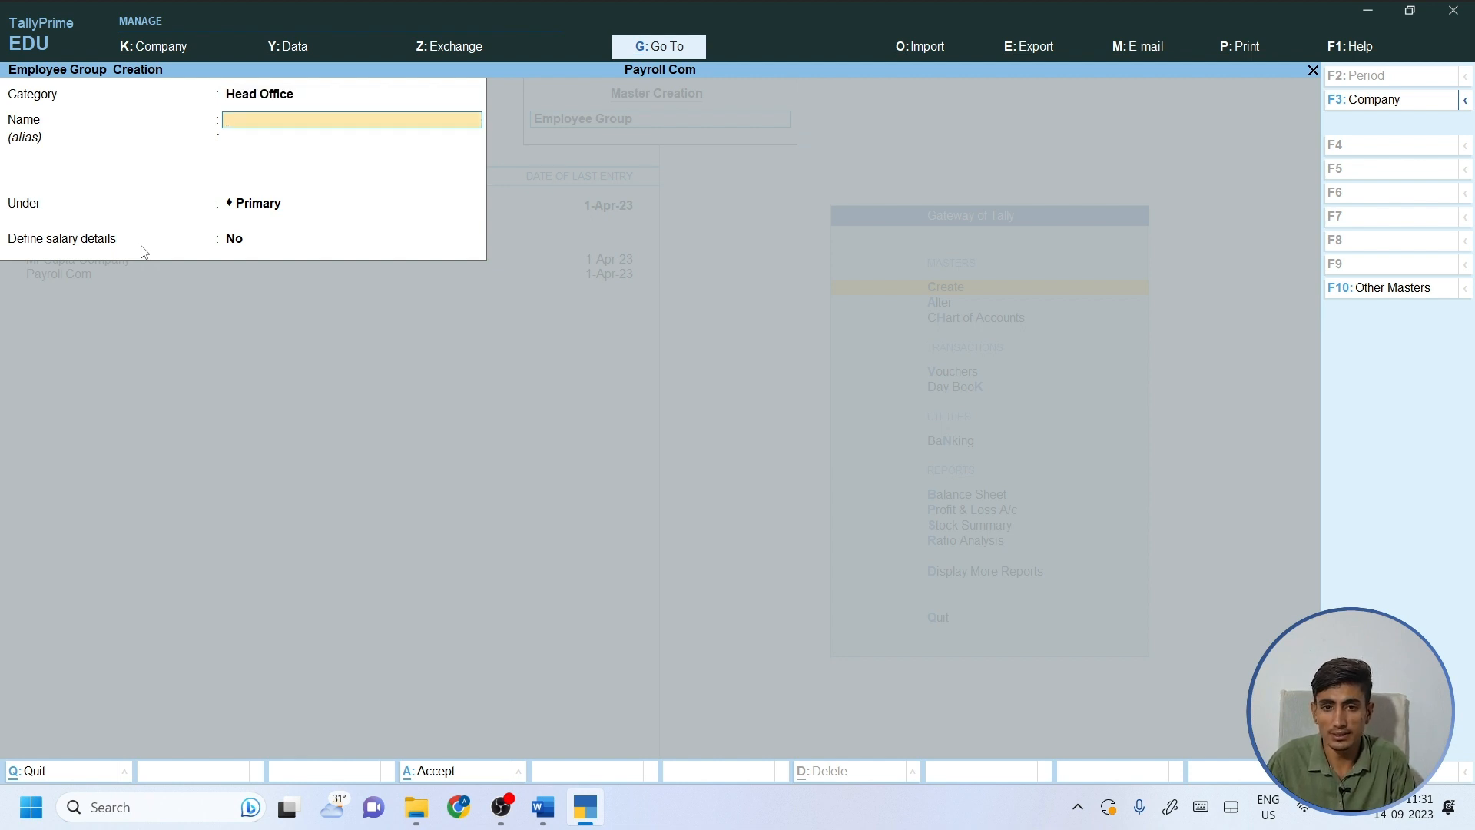
pyautogui.press('BackSpace')
pyautogui.press('Return')
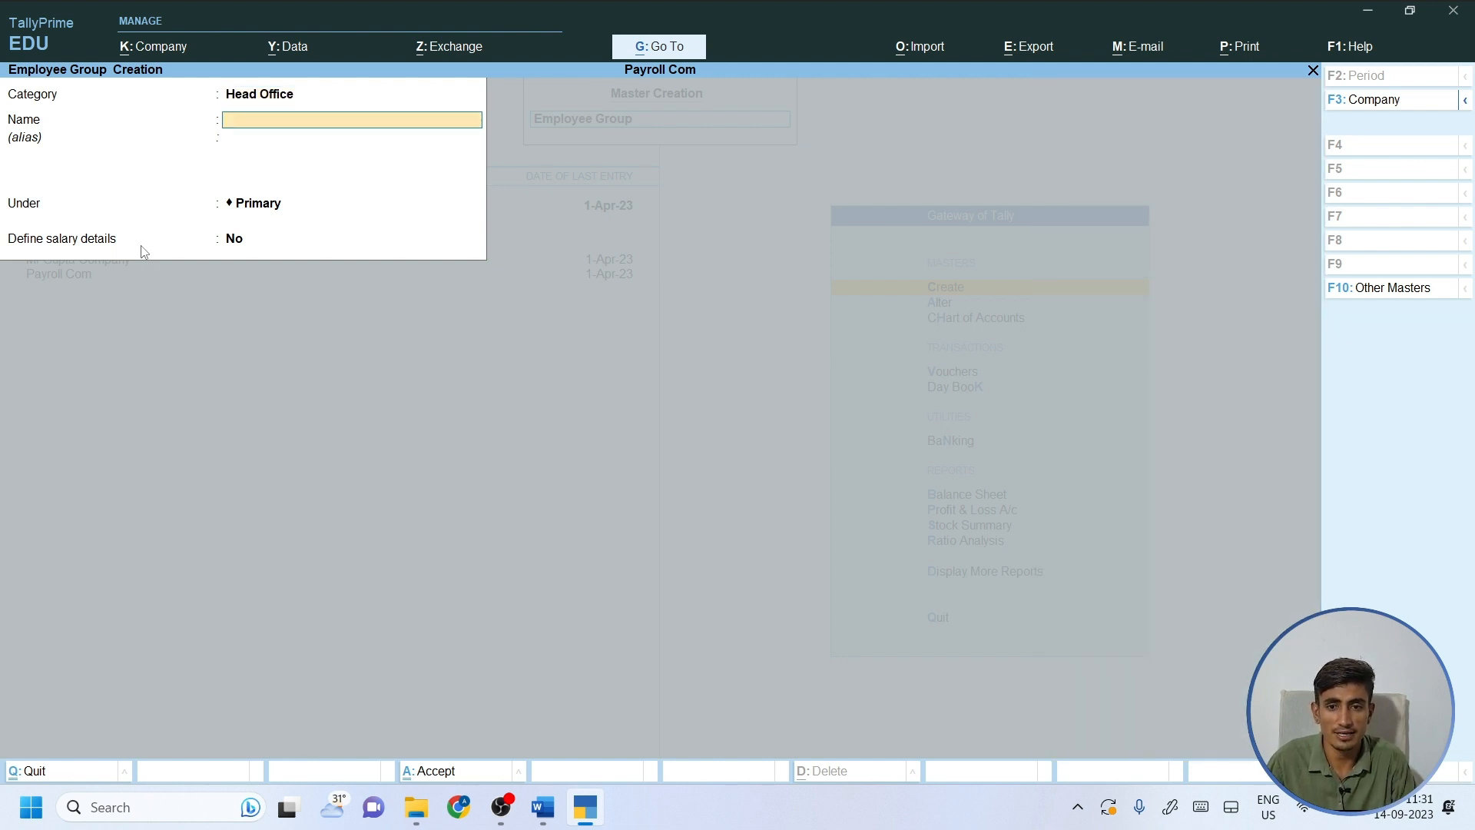
pyautogui.write('Ma')
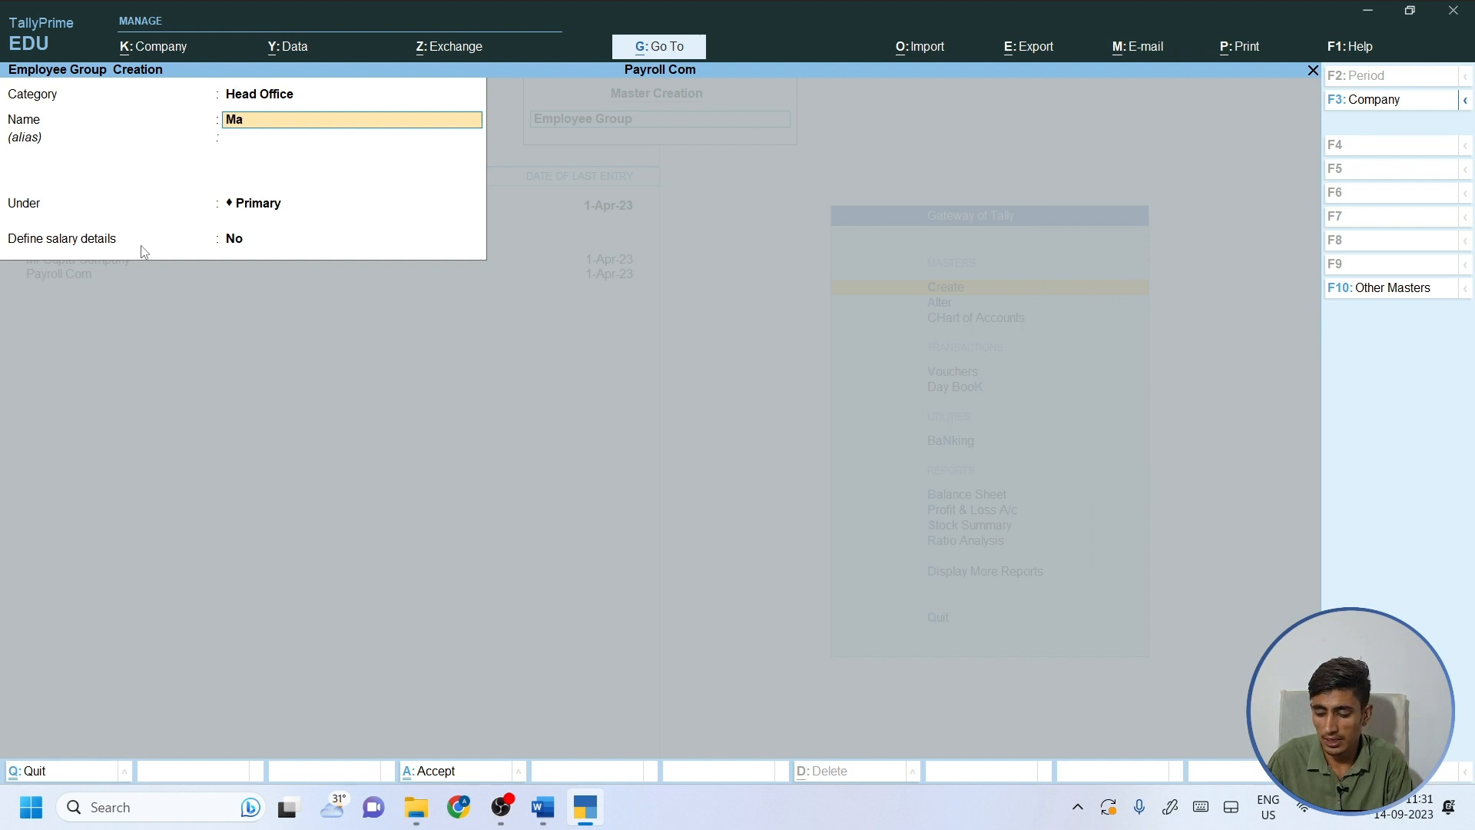
pyautogui.write('nager')
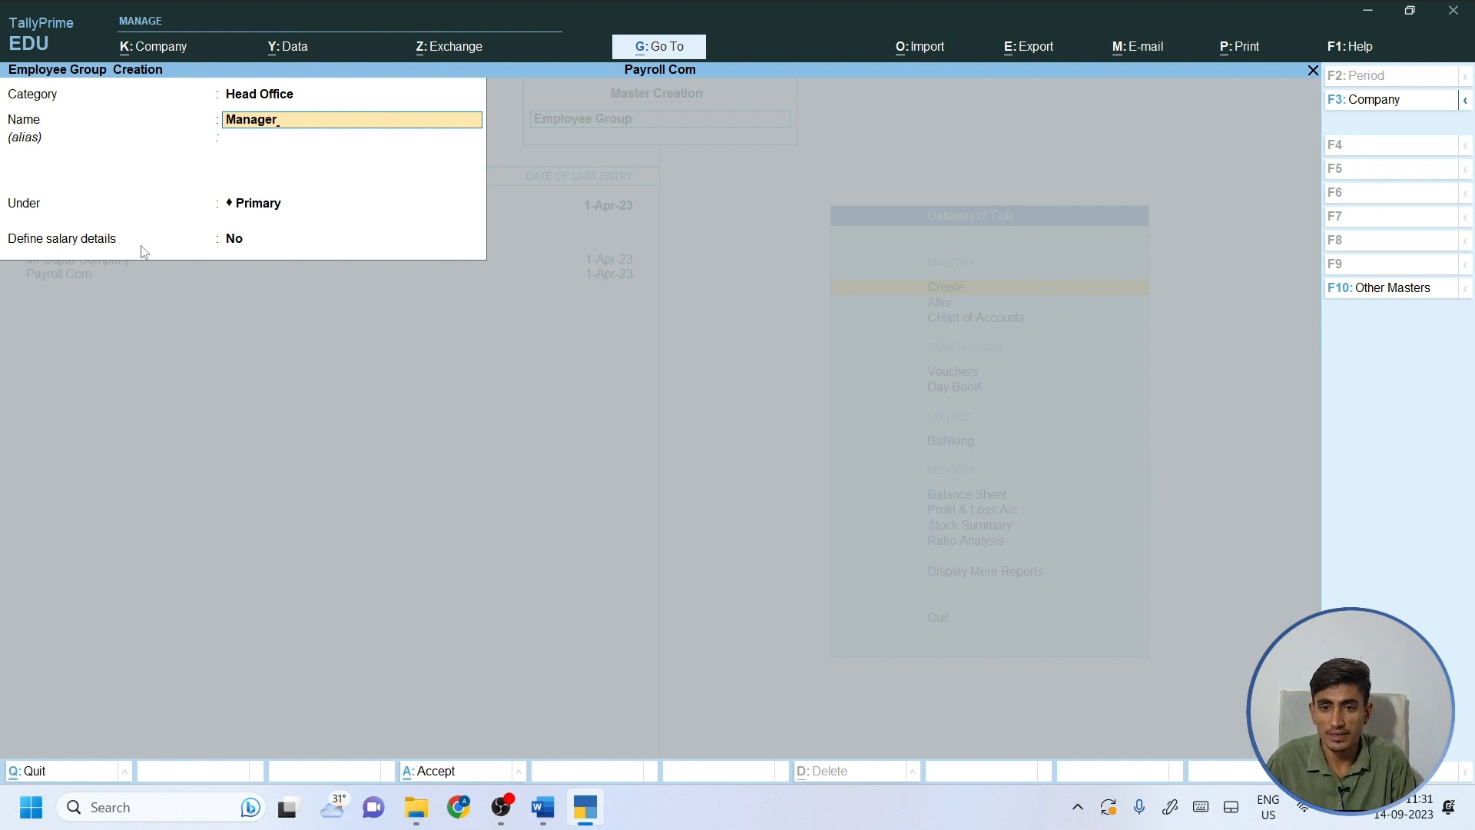
pyautogui.press('Return')
pyautogui.press('Return')
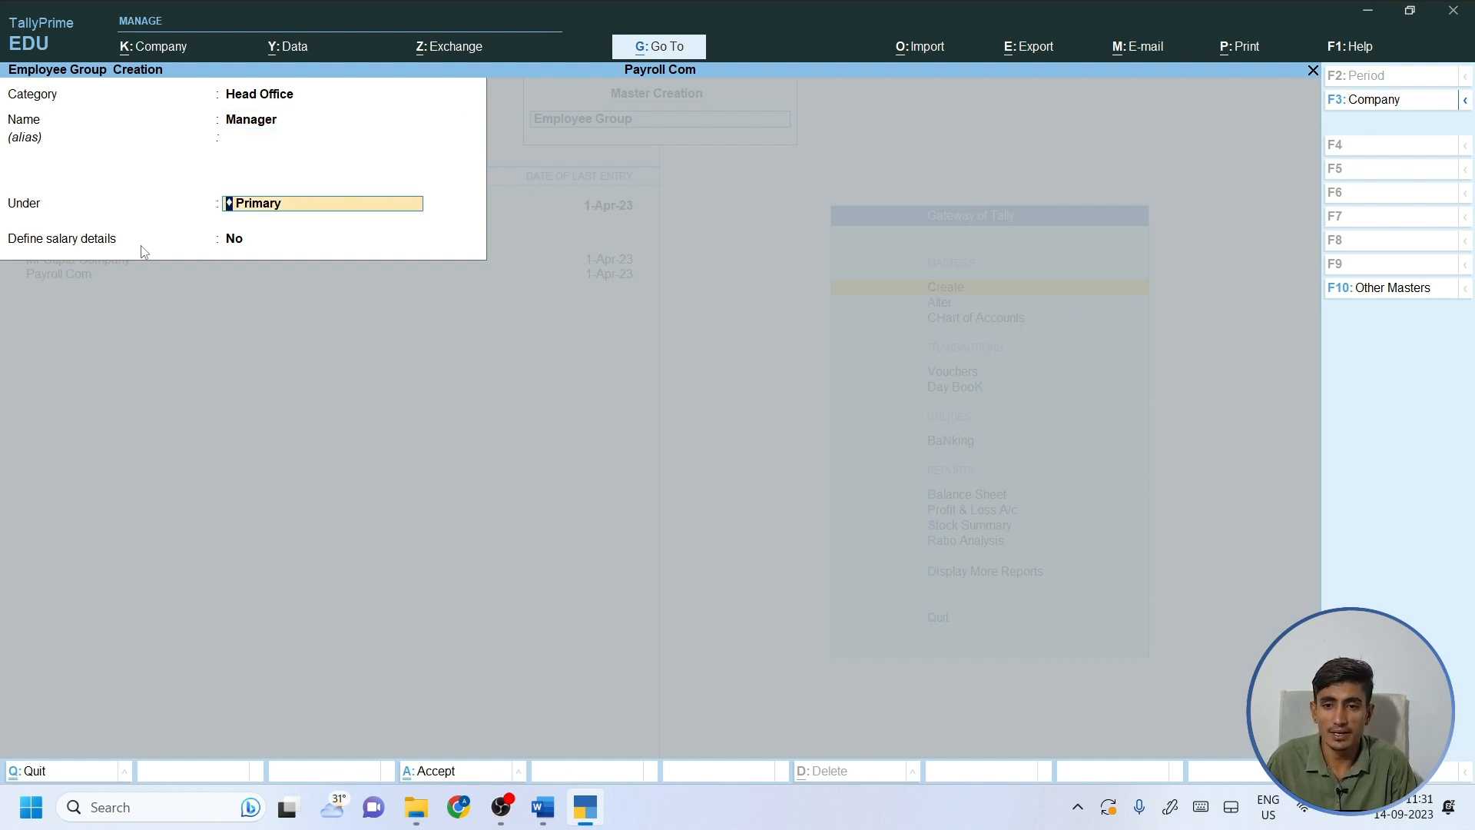
pyautogui.press('Return')
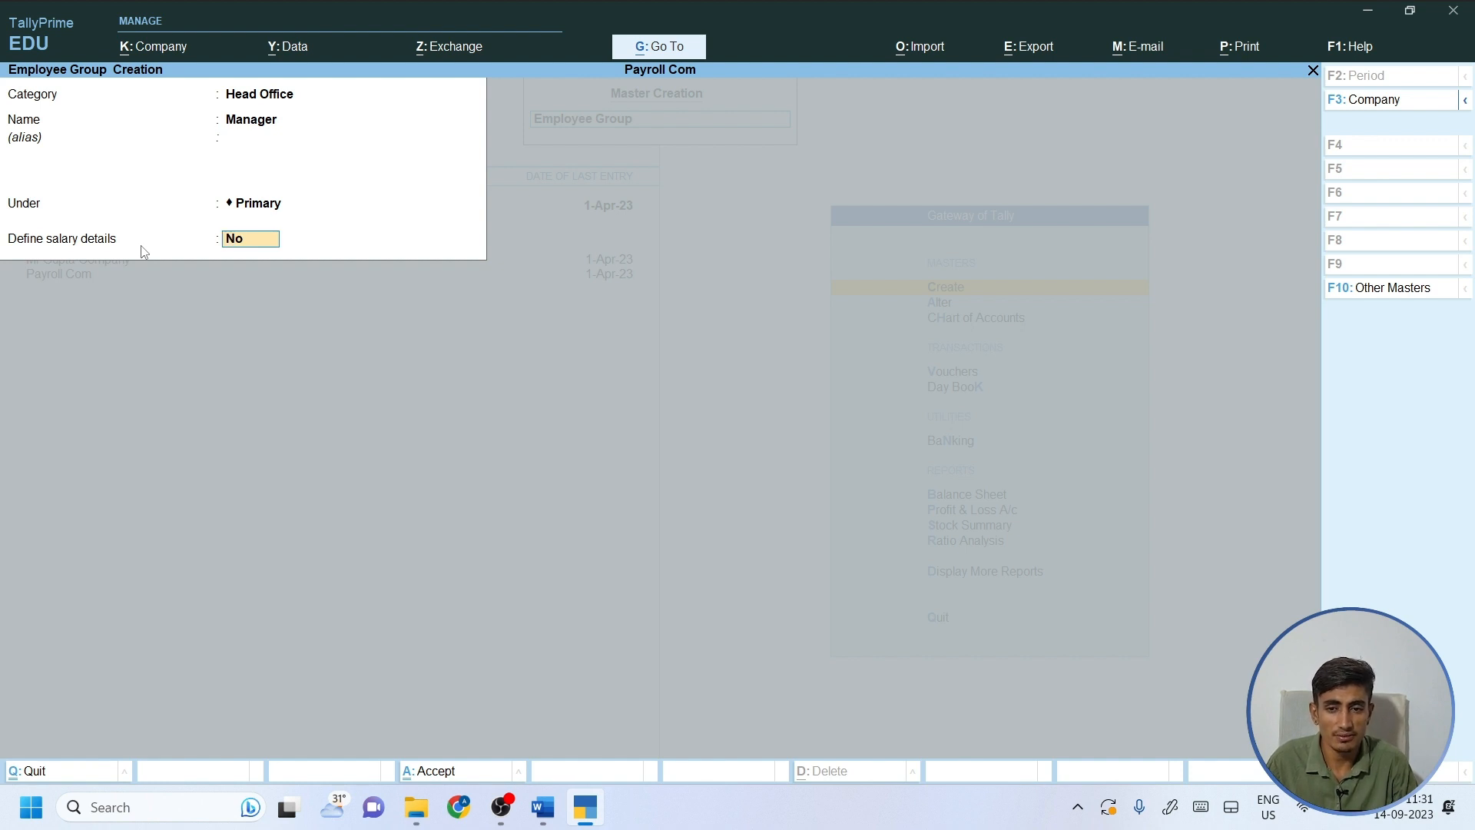
pyautogui.press('Return')
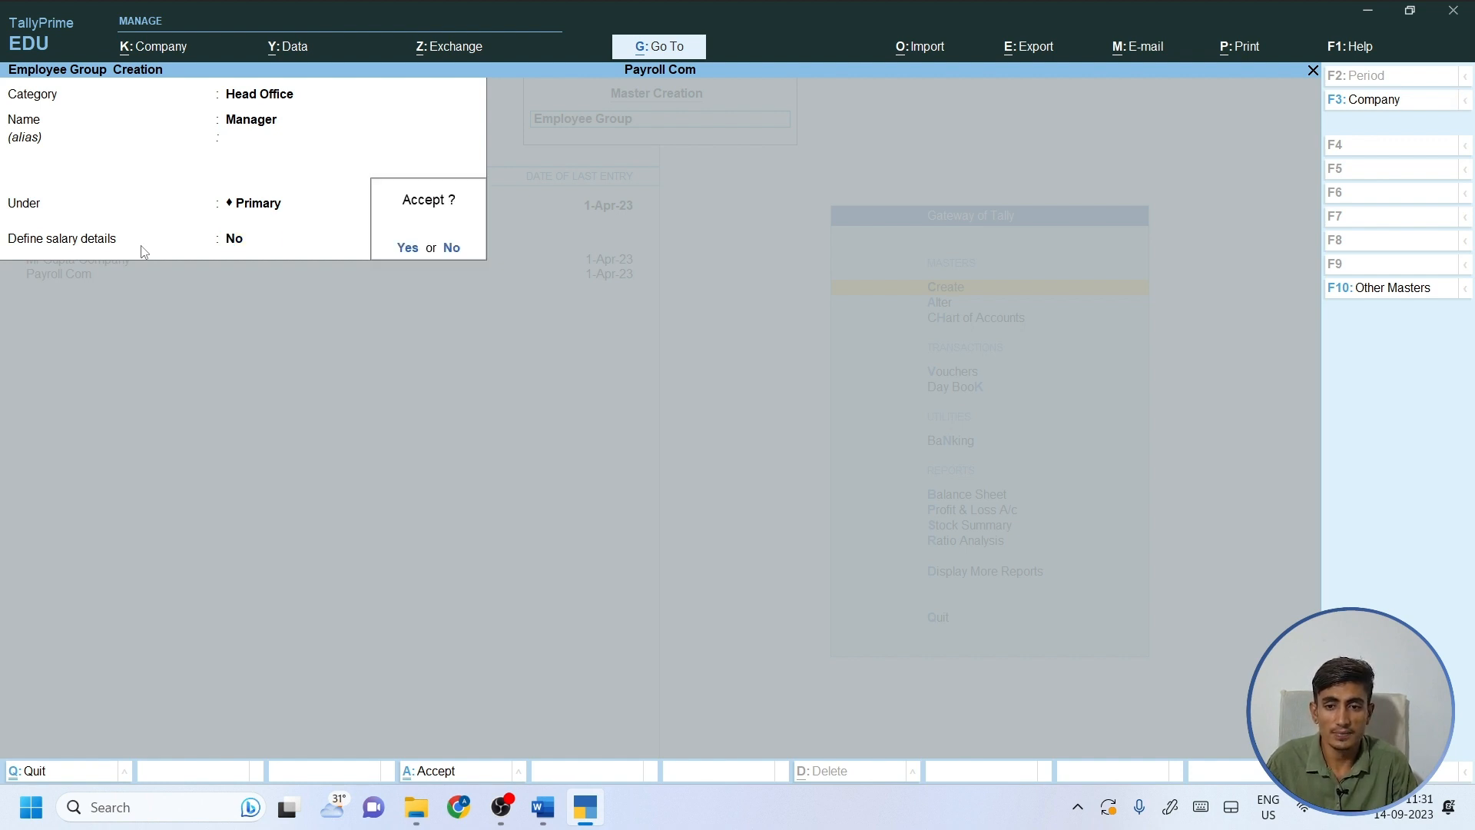
pyautogui.press('Return')
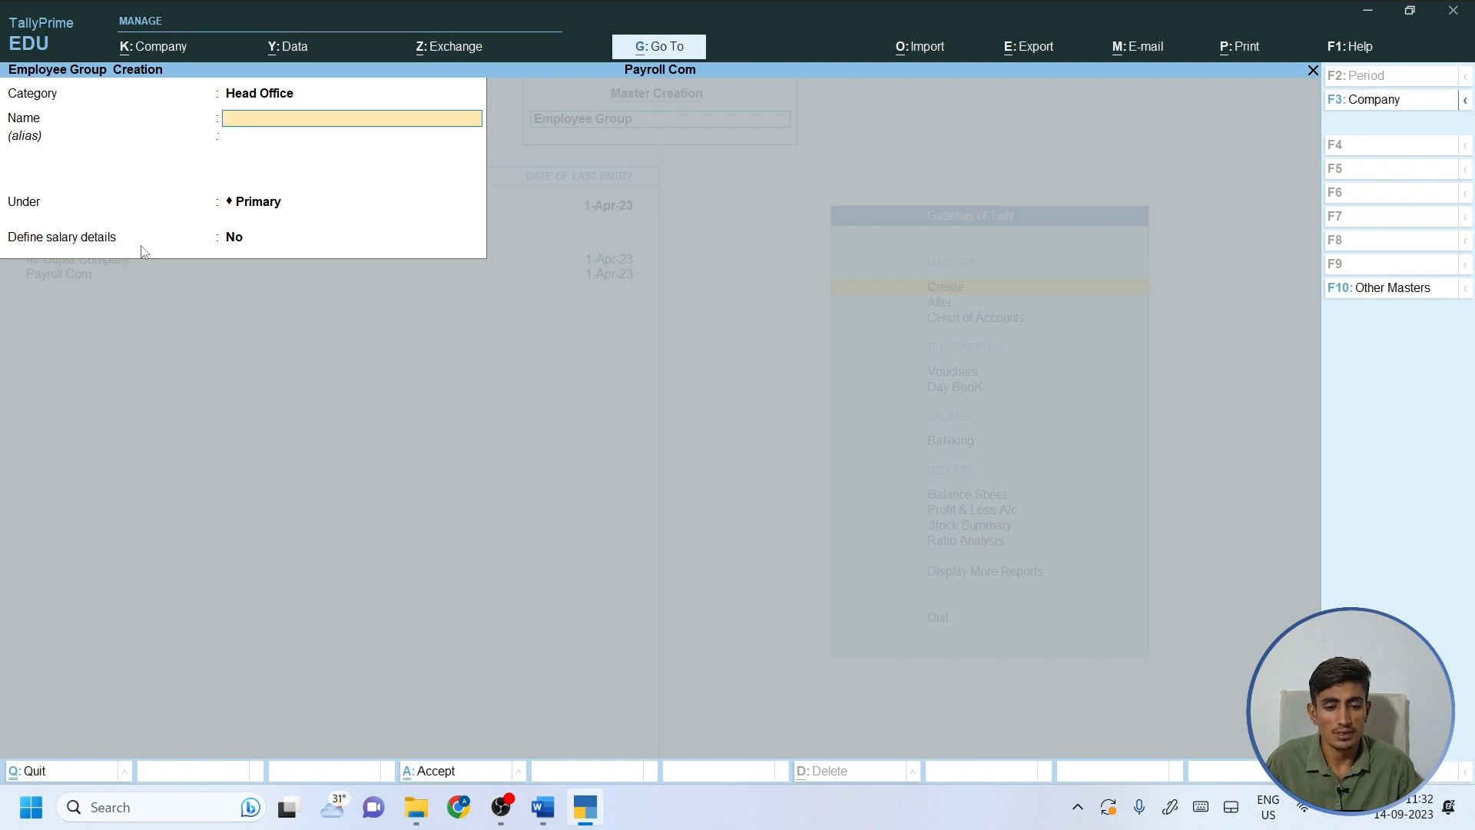
# Switch to the Word notes, tick the "3. Create All Employee" heading and handwrite an underlined, circled 3 beside it.
pyautogui.click(542, 807)
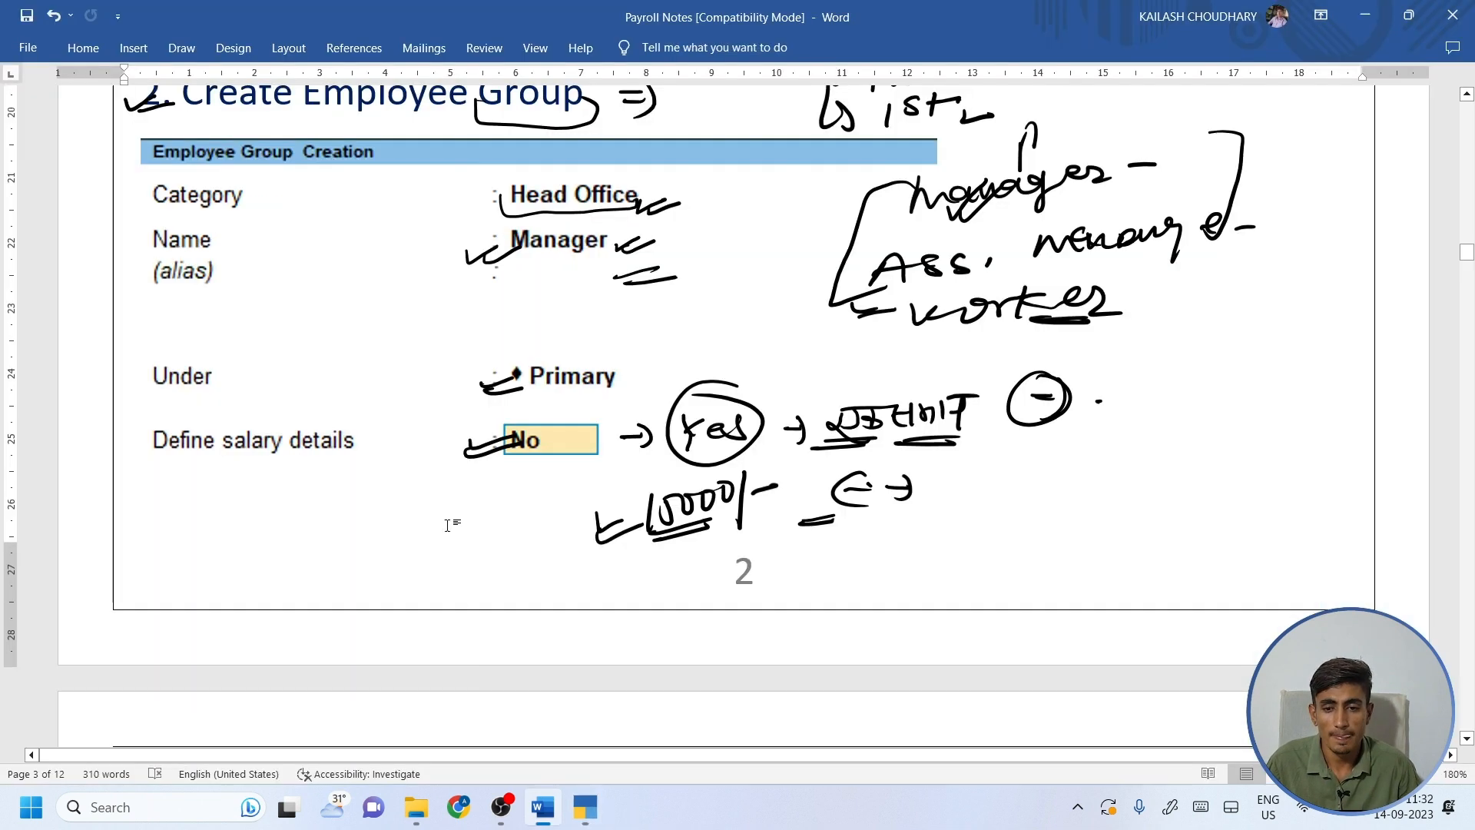
pyautogui.scroll(-10, 439, 369)
pyautogui.scroll(5, 439, 370)
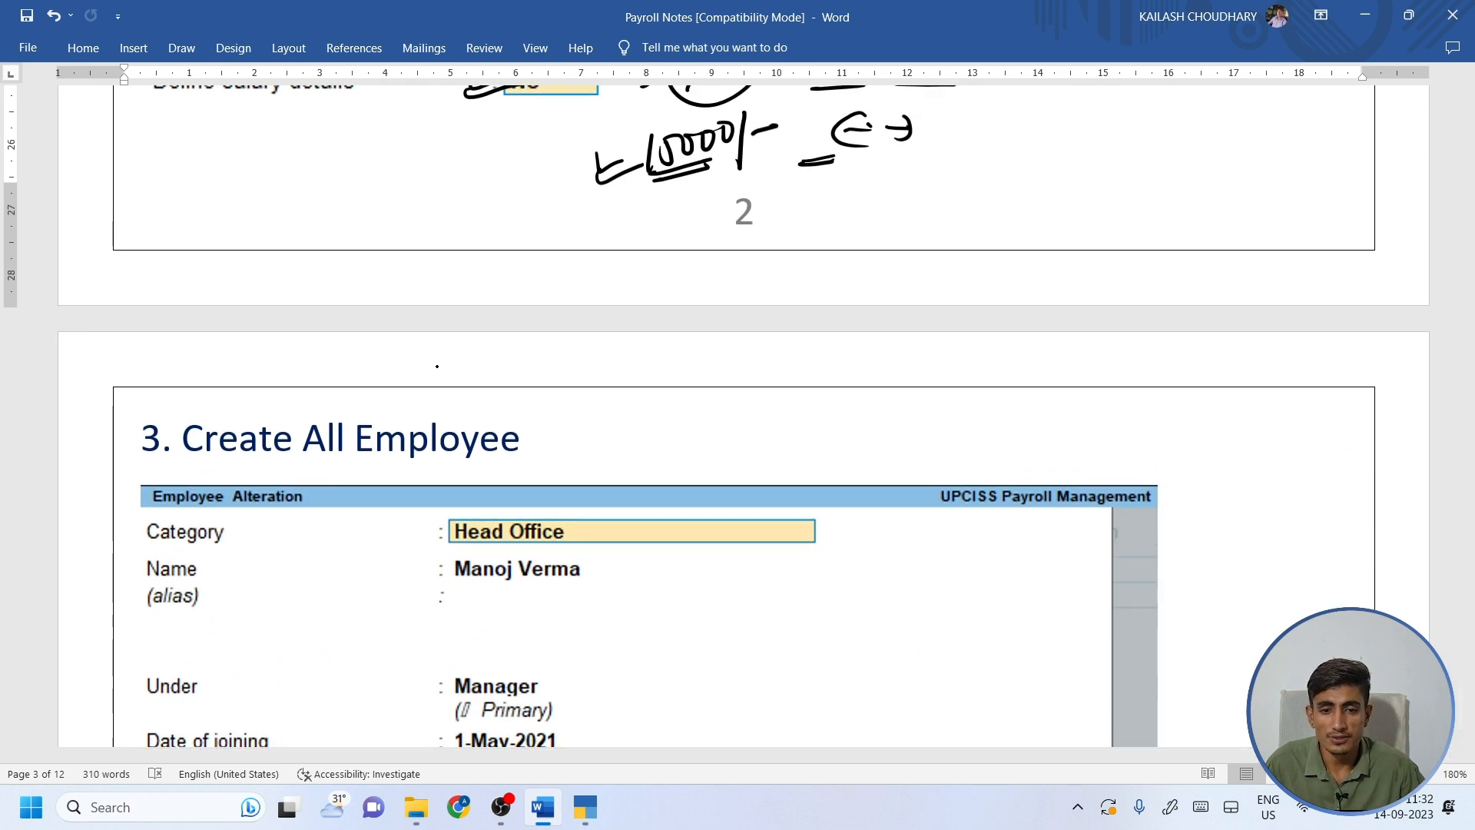
pyautogui.moveTo(544, 430)
pyautogui.mouseDown()
pyautogui.moveTo(544, 446)
pyautogui.moveTo(568, 438)
pyautogui.mouseUp()
pyautogui.moveTo(540, 450); pyautogui.dragTo(585, 450)
pyautogui.moveTo(676, 422)
pyautogui.mouseDown()
pyautogui.moveTo(680, 440)
pyautogui.moveTo(660, 408)
pyautogui.mouseUp()
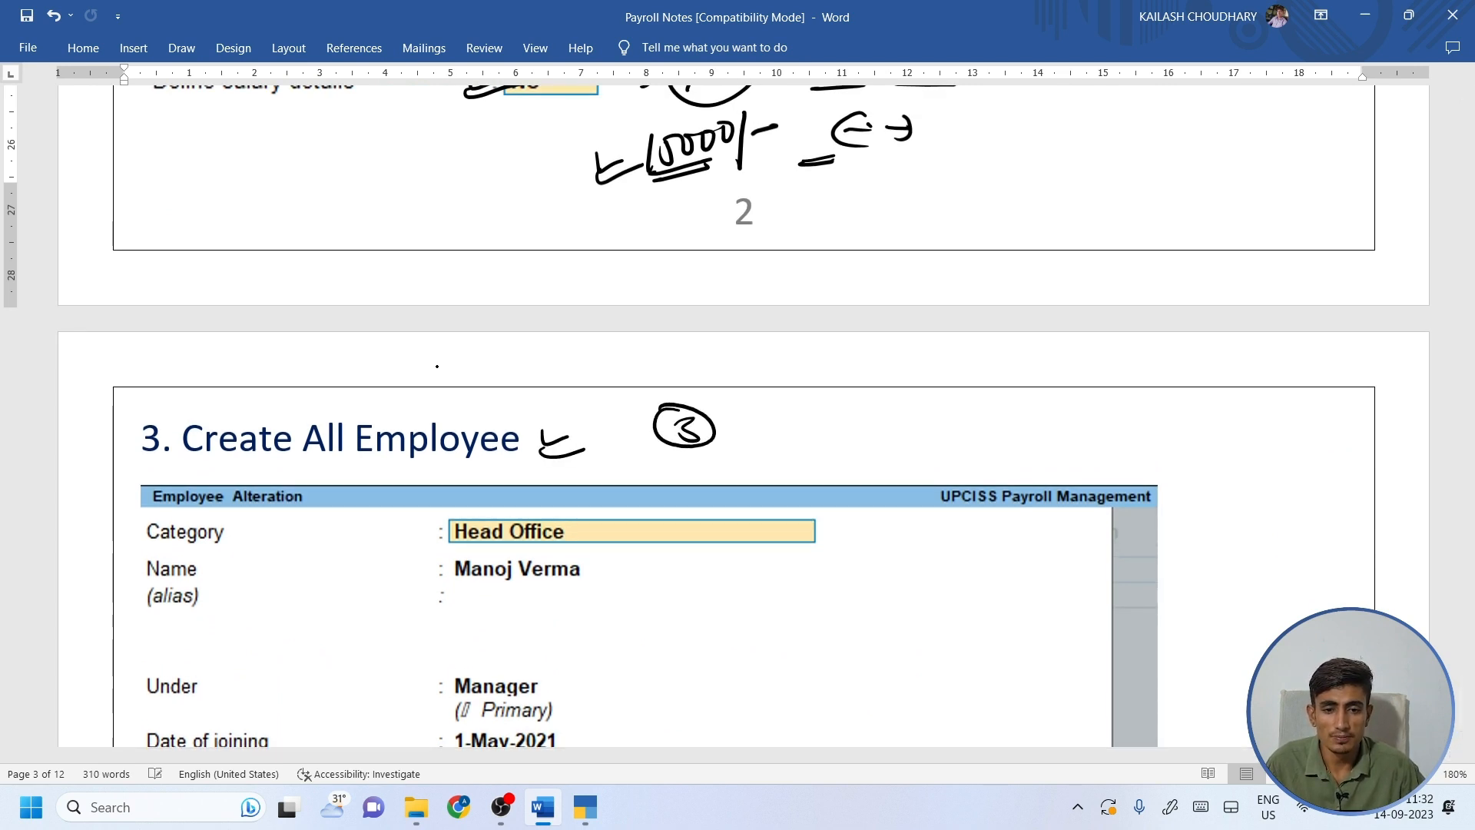
pyautogui.moveTo(640, 463); pyautogui.dragTo(690, 455)
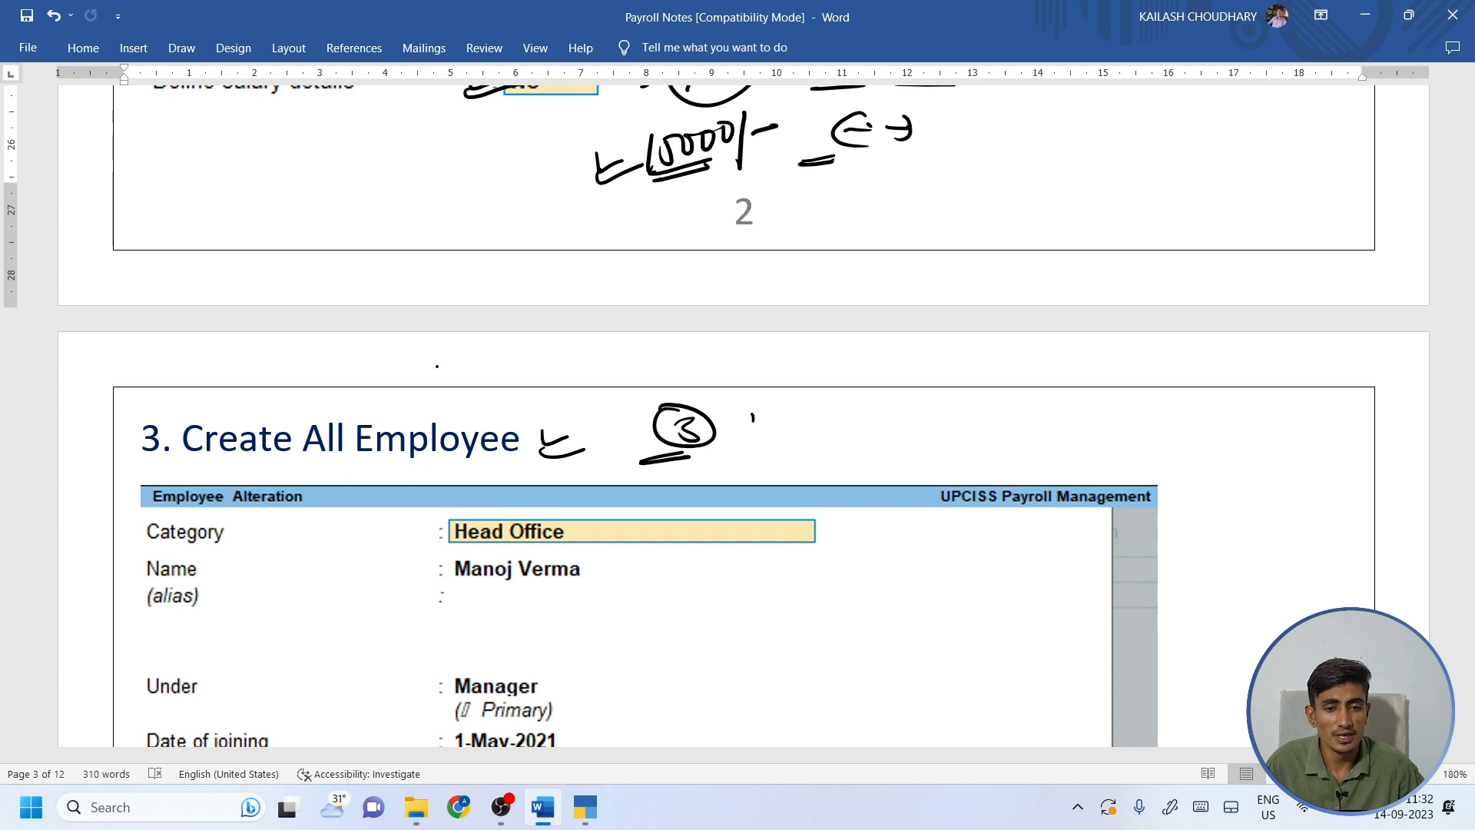
# Handwrite "appoint" with an underline after the circled 3, and double-underline "All" in the section 3 heading.
pyautogui.moveTo(752, 416)
pyautogui.mouseDown()
pyautogui.moveTo(757, 454)
pyautogui.moveTo(835, 396)
pyautogui.mouseUp()
pyautogui.moveTo(811, 374); pyautogui.dragTo(865, 388)
pyautogui.moveTo(876, 367)
pyautogui.mouseDown()
pyautogui.moveTo(882, 418)
pyautogui.moveTo(885, 388)
pyautogui.mouseUp()
pyautogui.moveTo(796, 428); pyautogui.dragTo(859, 420)
pyautogui.moveTo(296, 472); pyautogui.dragTo(372, 464)
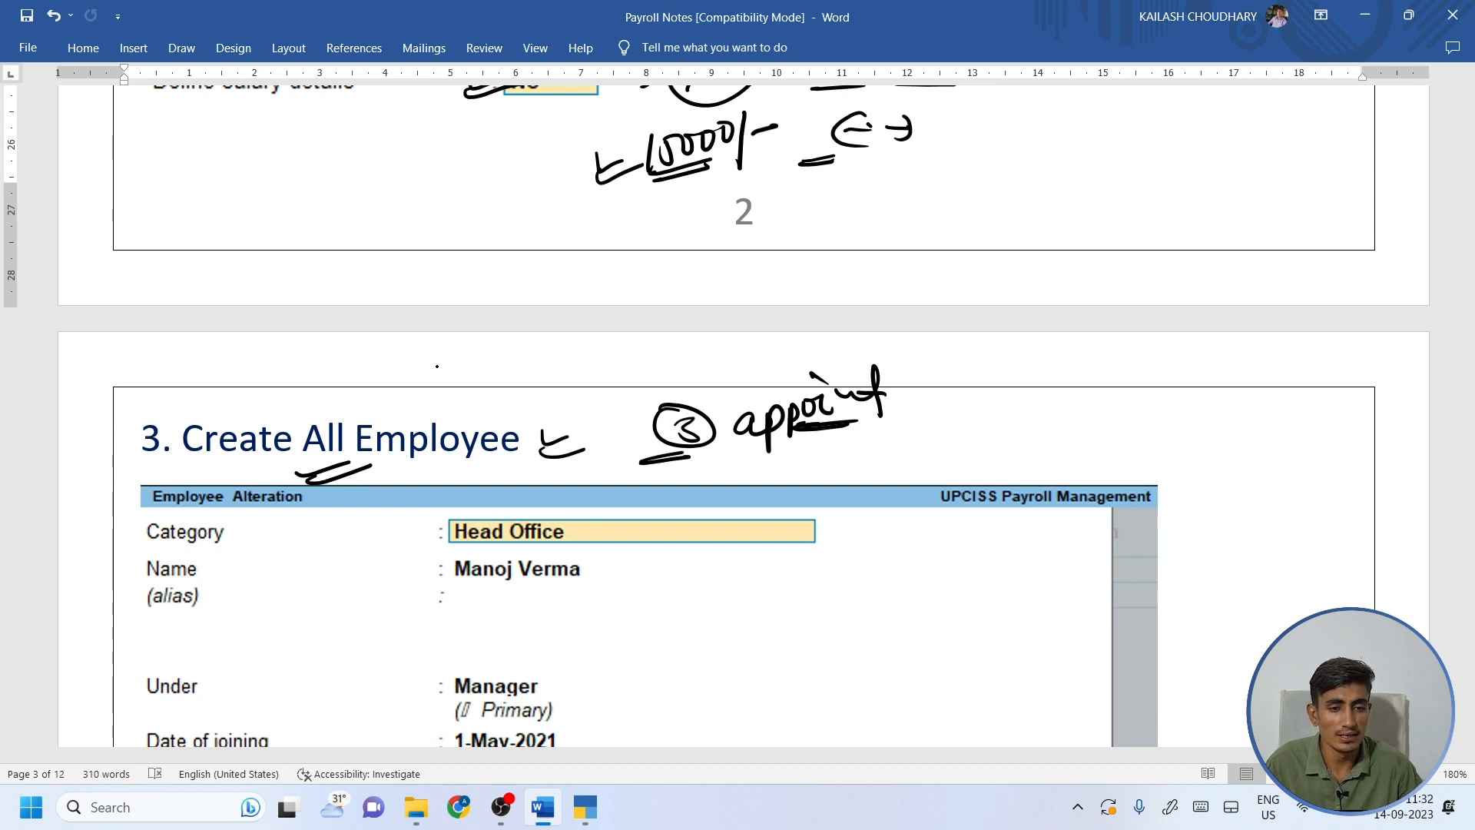
# Handwrite "payroll" after "appoint" and circle it.
pyautogui.moveTo(928, 425); pyautogui.dragTo(924, 473)
pyautogui.moveTo(925, 423)
pyautogui.mouseDown()
pyautogui.moveTo(928, 454)
pyautogui.moveTo(976, 440)
pyautogui.mouseUp()
pyautogui.moveTo(979, 420)
pyautogui.mouseDown()
pyautogui.moveTo(997, 420)
pyautogui.moveTo(978, 465)
pyautogui.mouseUp()
pyautogui.moveTo(1016, 417); pyautogui.dragTo(1034, 413)
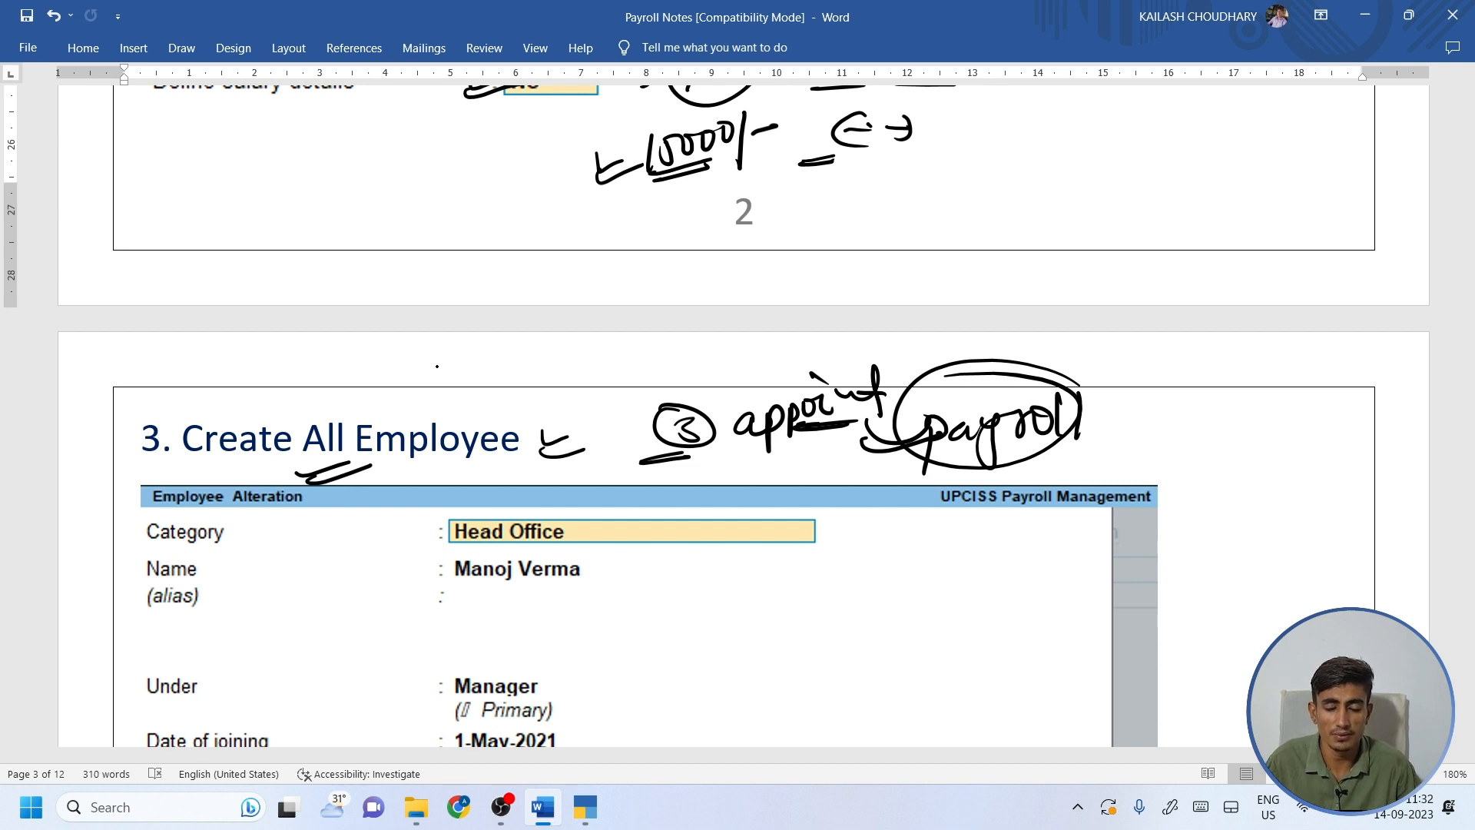
# Underline "Employee" in the heading and "Alteration" in the form title, and tick the Head Office category.
pyautogui.moveTo(449, 479); pyautogui.dragTo(495, 461)
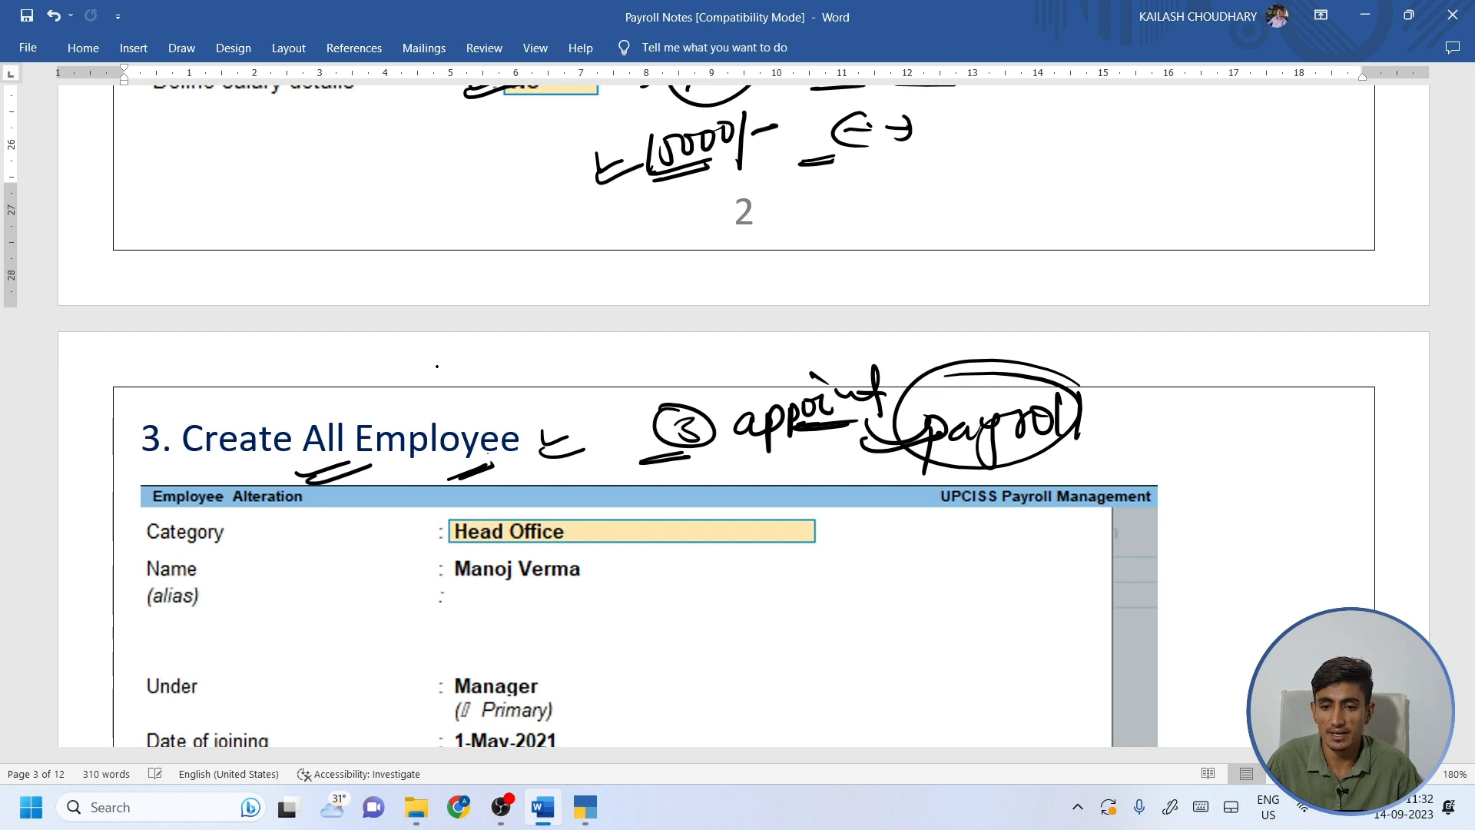
pyautogui.moveTo(260, 512); pyautogui.dragTo(298, 502)
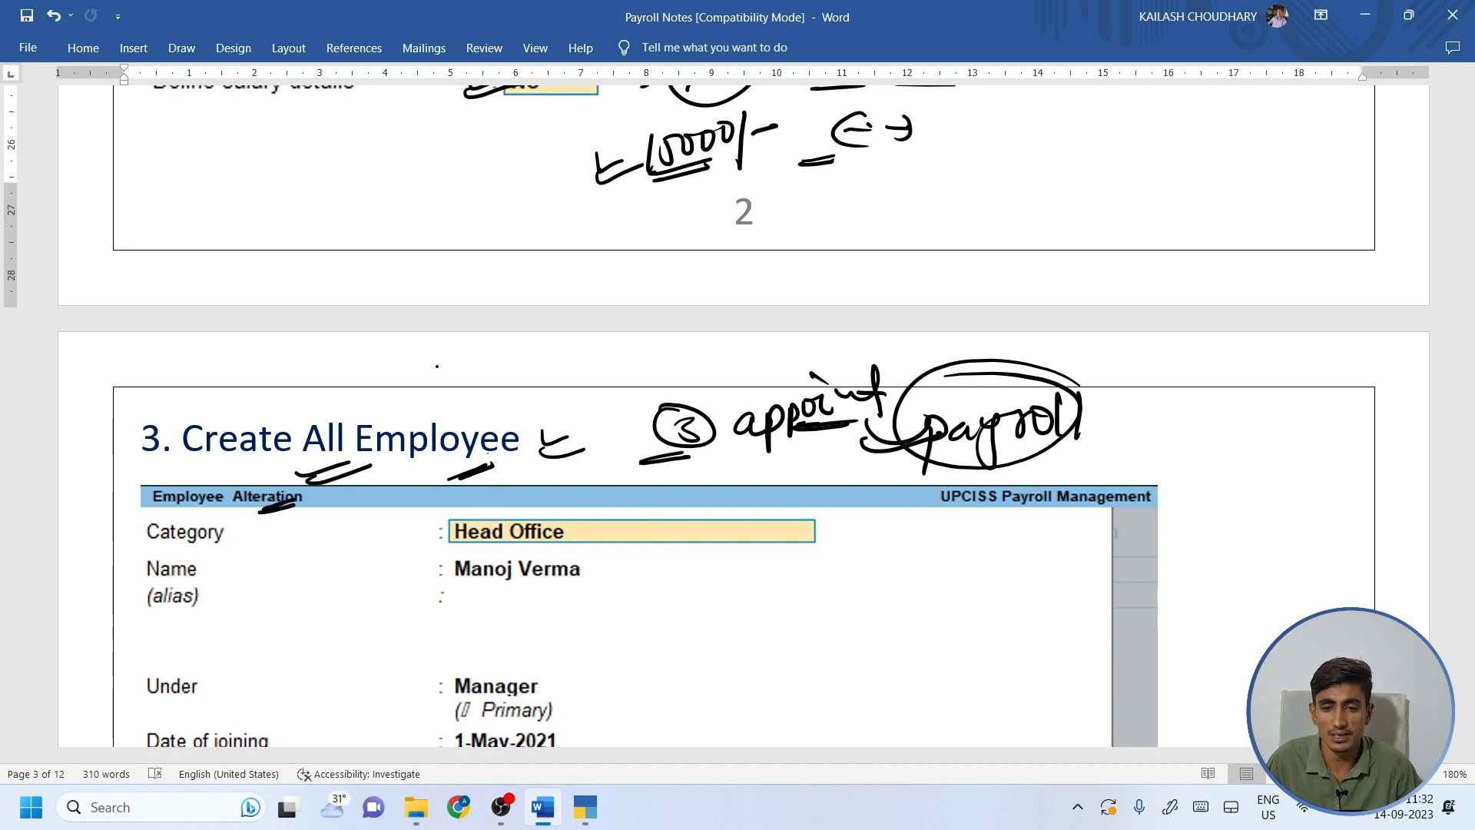
pyautogui.moveTo(410, 525); pyautogui.dragTo(458, 528)
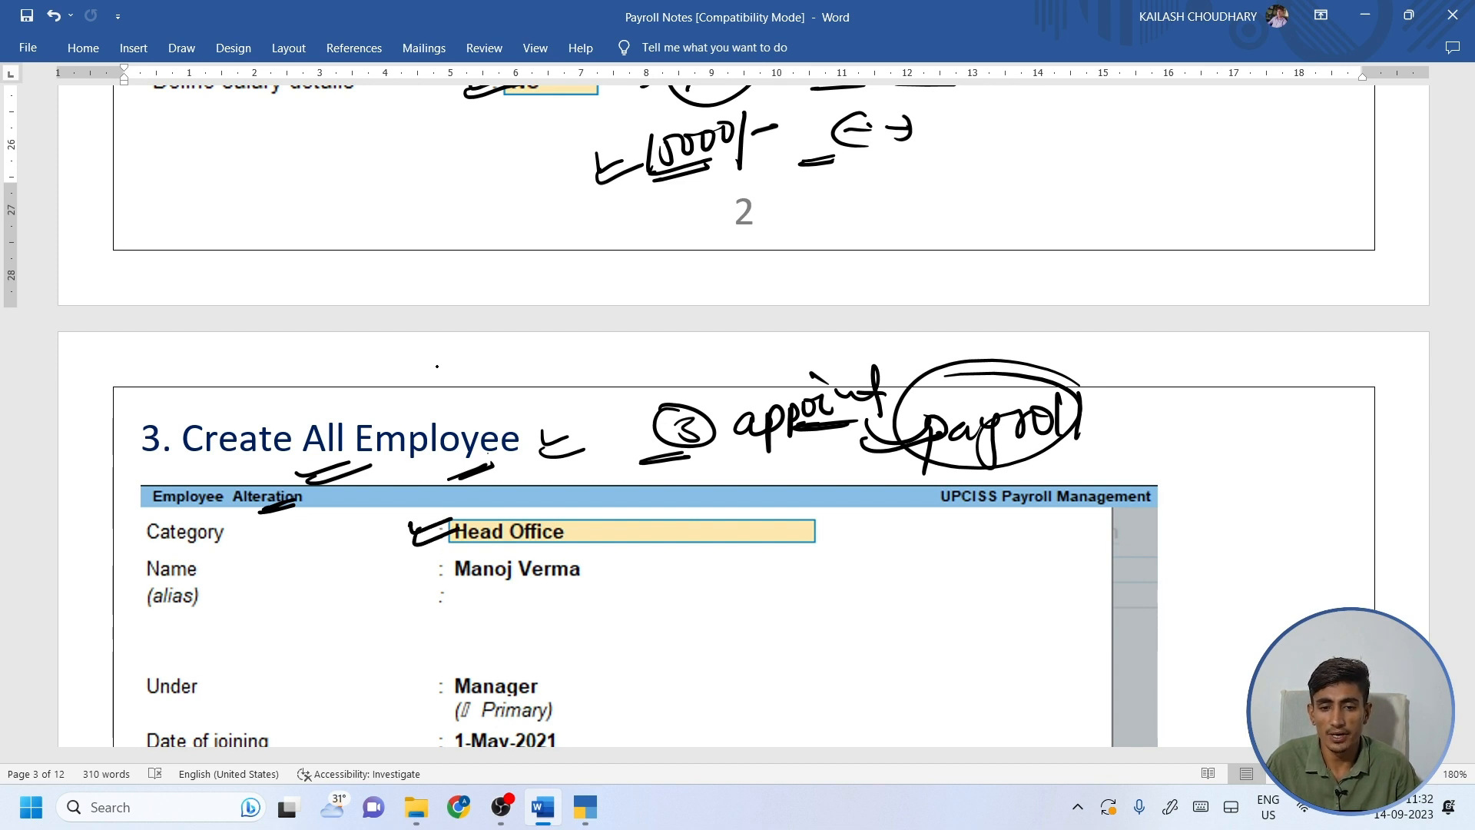
# Bracket and tick the sample employee's name, tick the Manager group and bracket the Accountant designation.
pyautogui.scroll(-5, 453, 368)
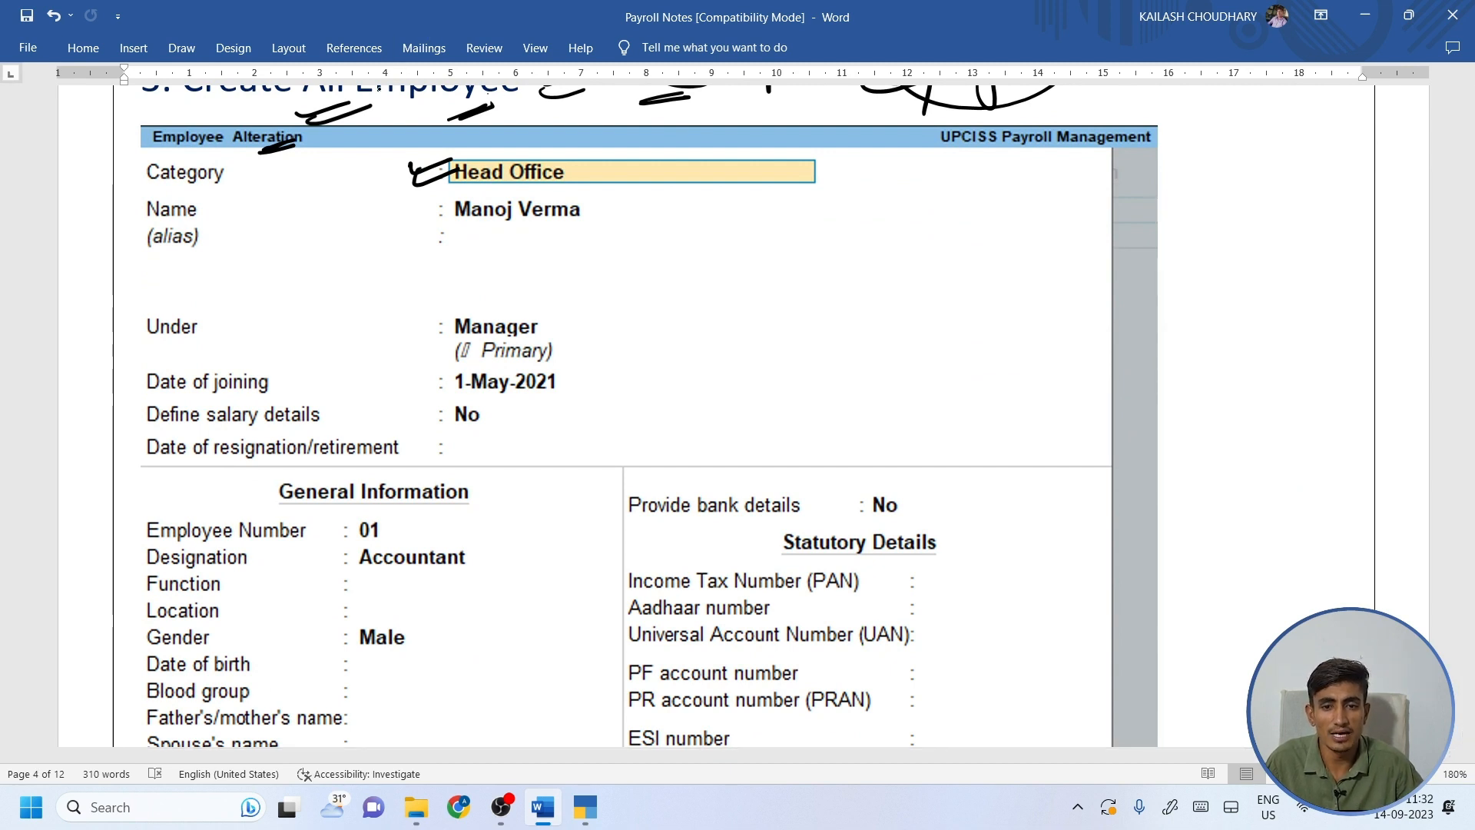
pyautogui.moveTo(445, 204)
pyautogui.mouseDown()
pyautogui.moveTo(493, 239)
pyautogui.moveTo(593, 230)
pyautogui.moveTo(581, 214)
pyautogui.mouseUp()
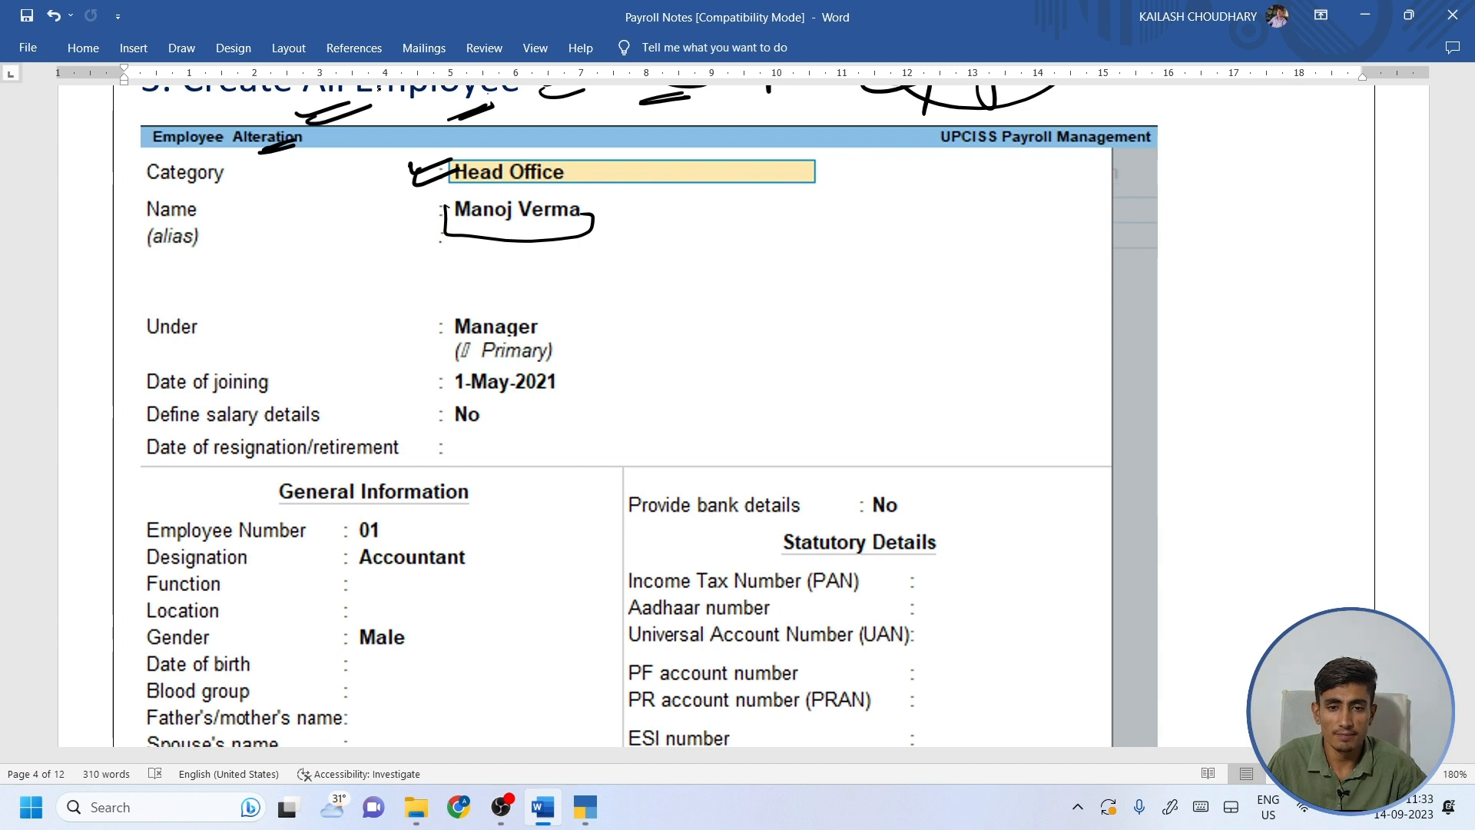
pyautogui.moveTo(618, 206); pyautogui.dragTo(650, 221)
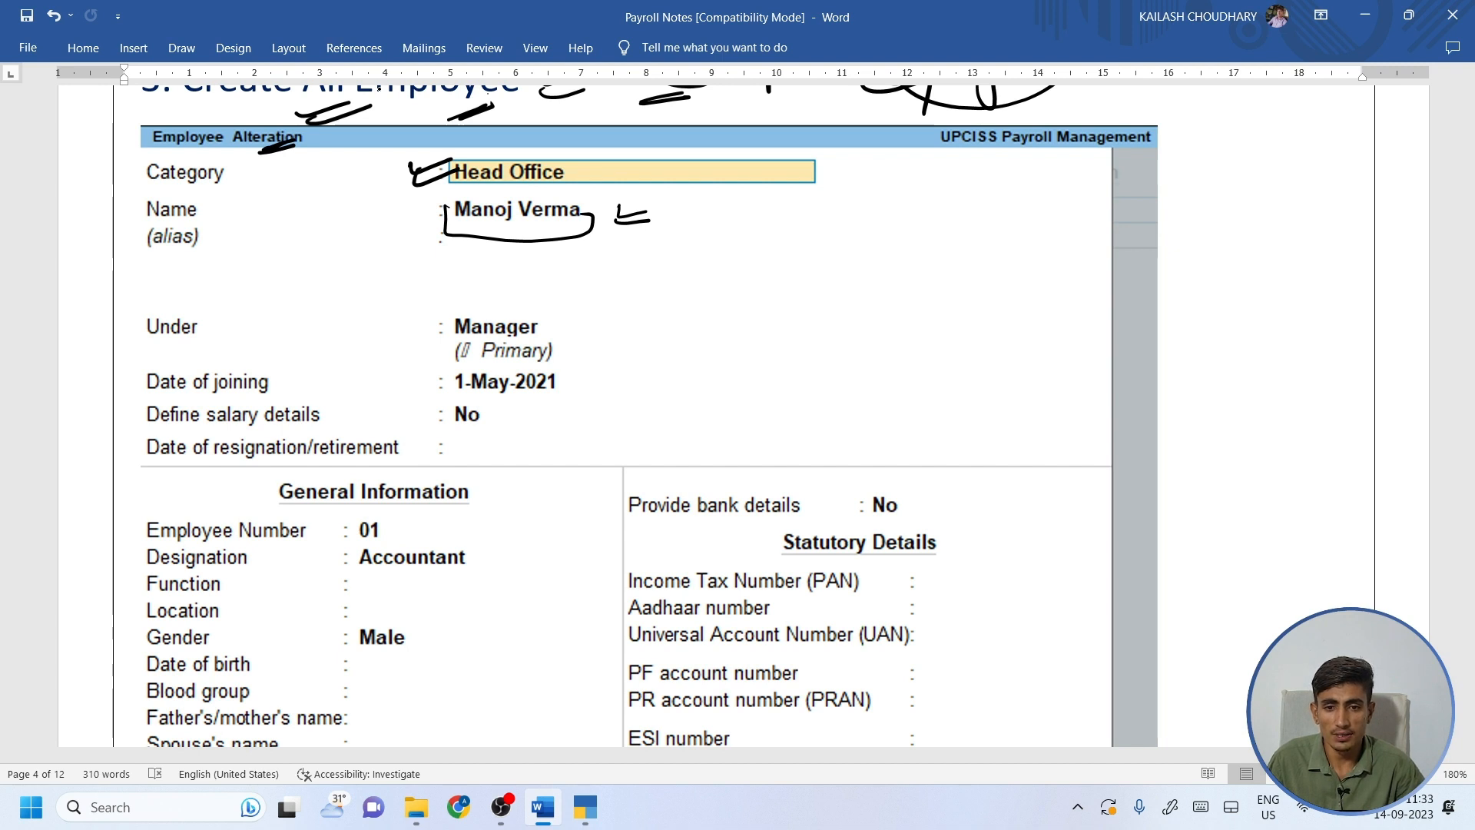
pyautogui.moveTo(415, 325); pyautogui.dragTo(460, 327)
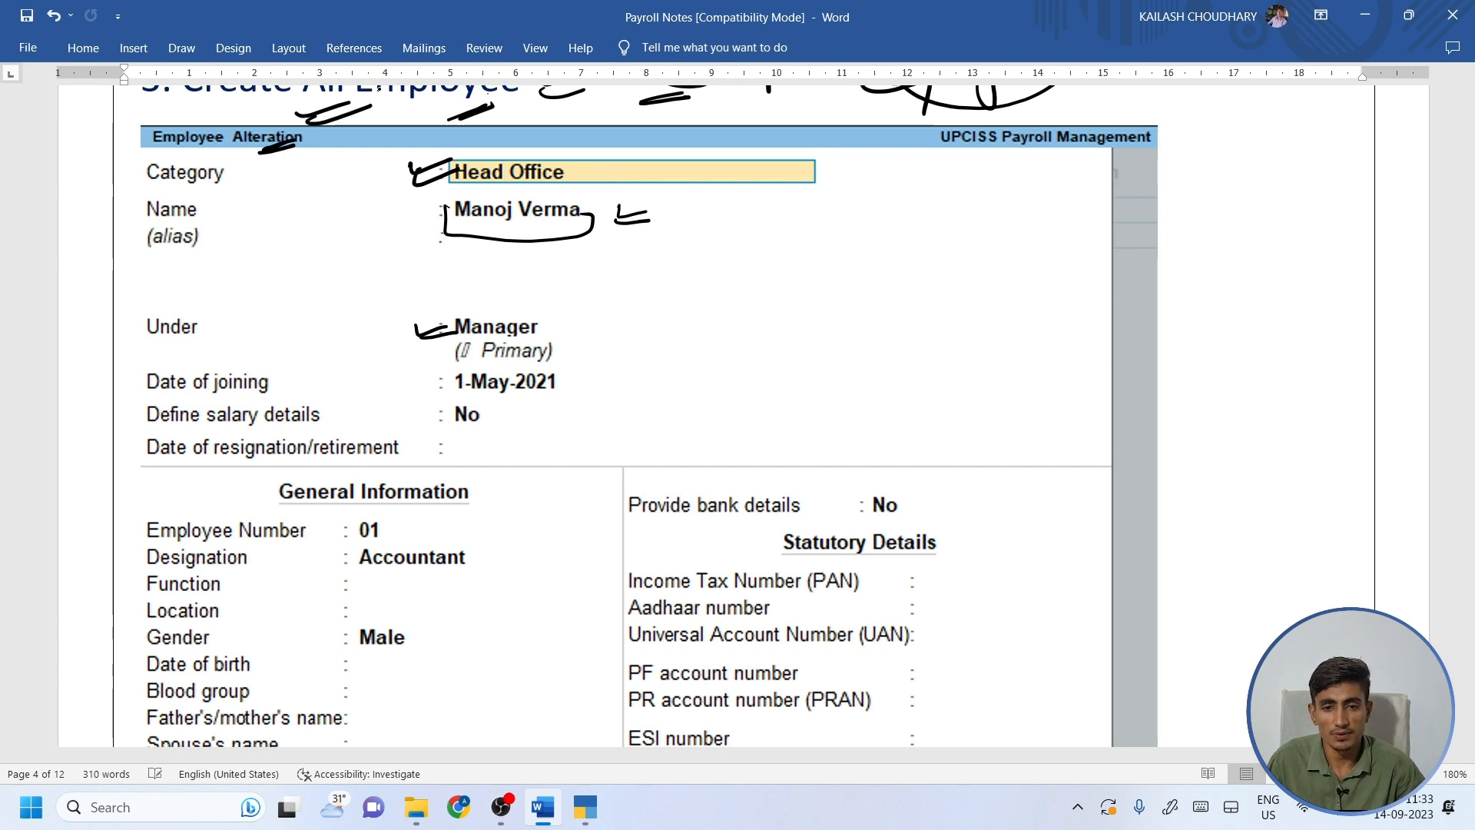
pyautogui.moveTo(360, 561)
pyautogui.mouseDown()
pyautogui.moveTo(362, 577)
pyautogui.moveTo(468, 588)
pyautogui.moveTo(462, 557)
pyautogui.mouseUp()
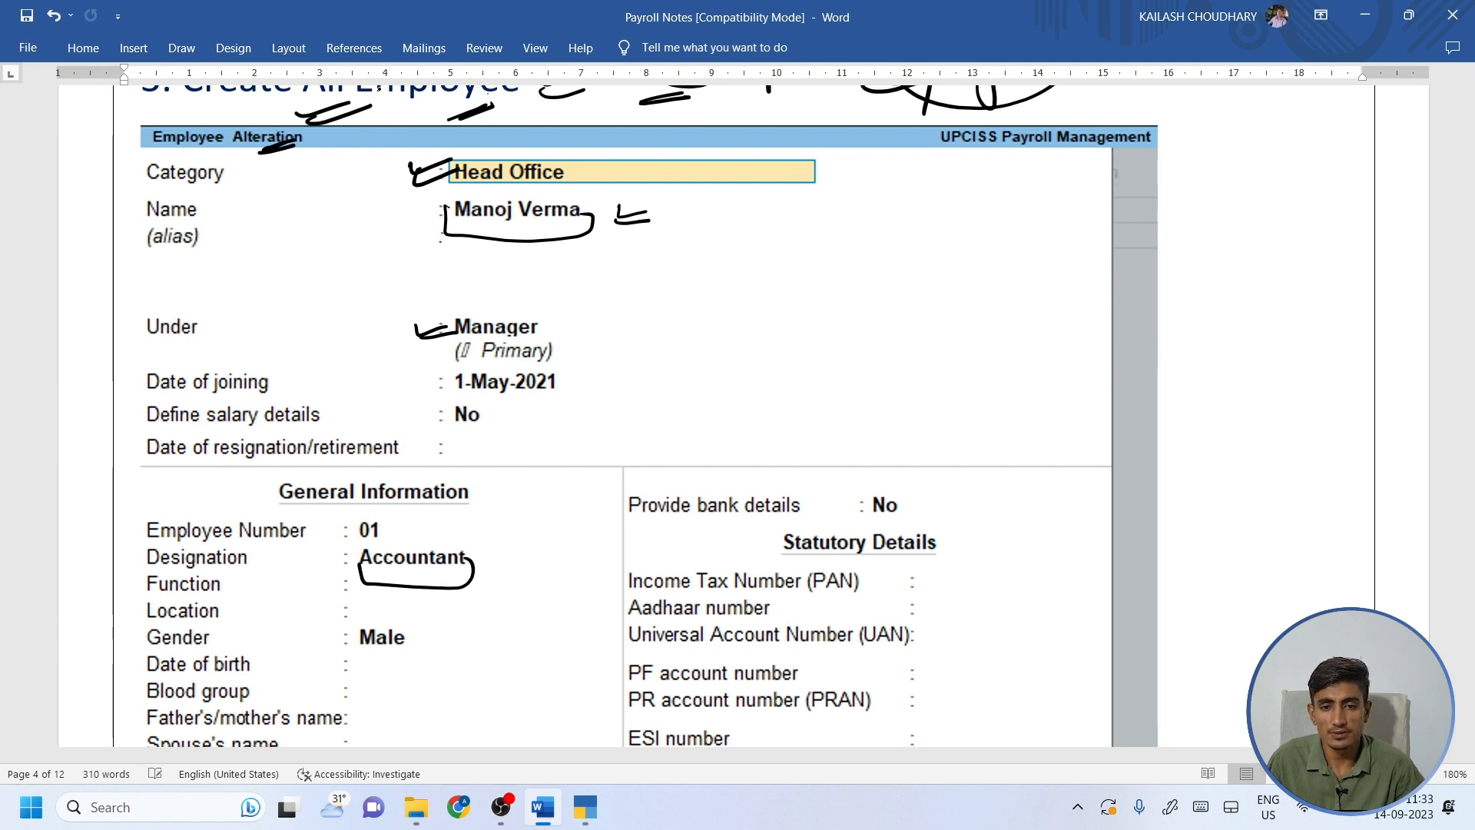
# Tick Date of joining, bracket 1-May in its date, and handwrite an underlined, circled "1 may" beside it.
pyautogui.moveTo(309, 389)
pyautogui.mouseDown()
pyautogui.moveTo(279, 397)
pyautogui.moveTo(321, 395)
pyautogui.mouseUp()
pyautogui.moveTo(578, 371); pyautogui.dragTo(578, 403)
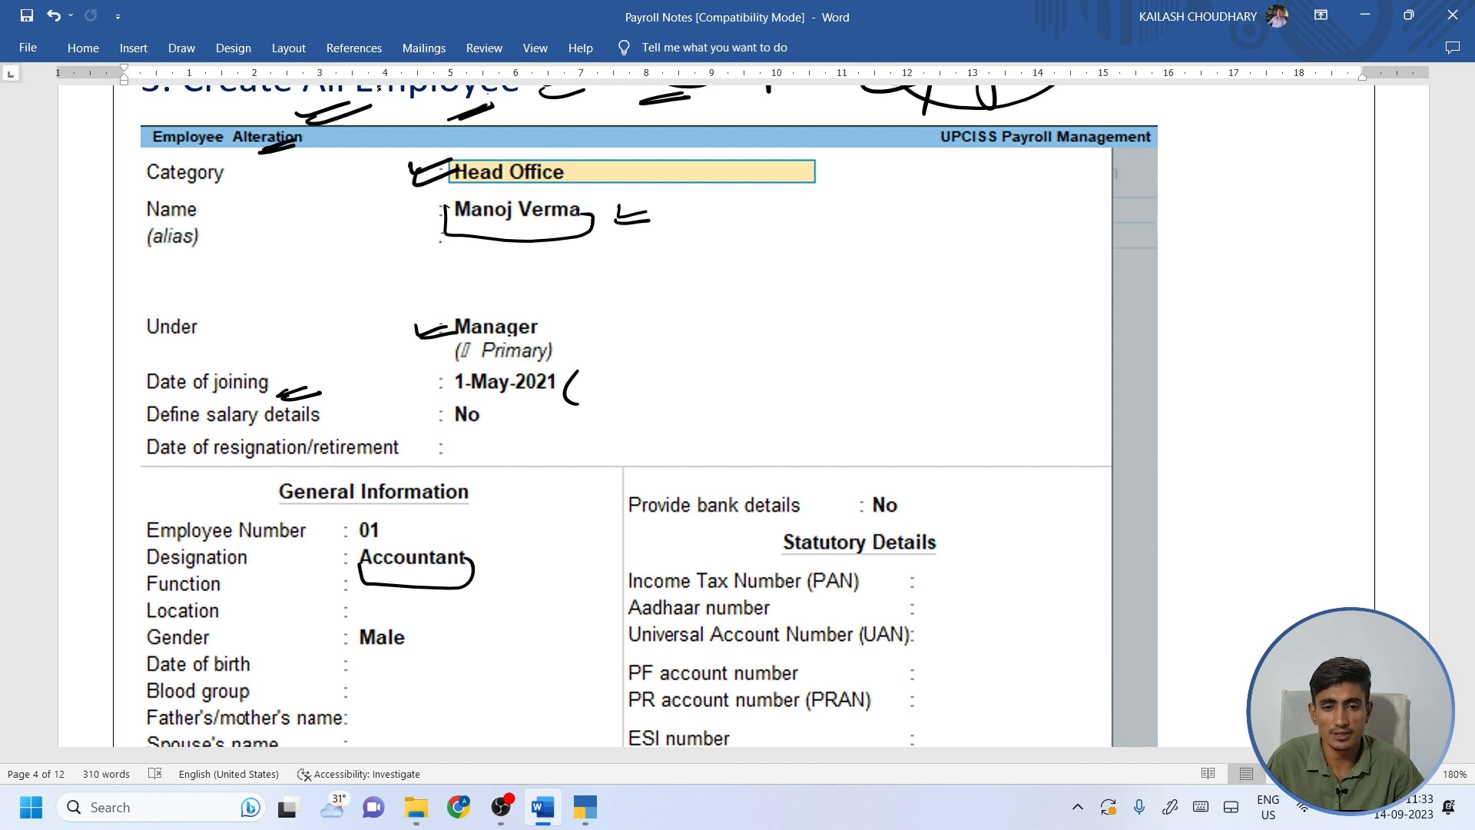
pyautogui.moveTo(448, 377)
pyautogui.mouseDown()
pyautogui.moveTo(485, 403)
pyautogui.moveTo(517, 388)
pyautogui.mouseUp()
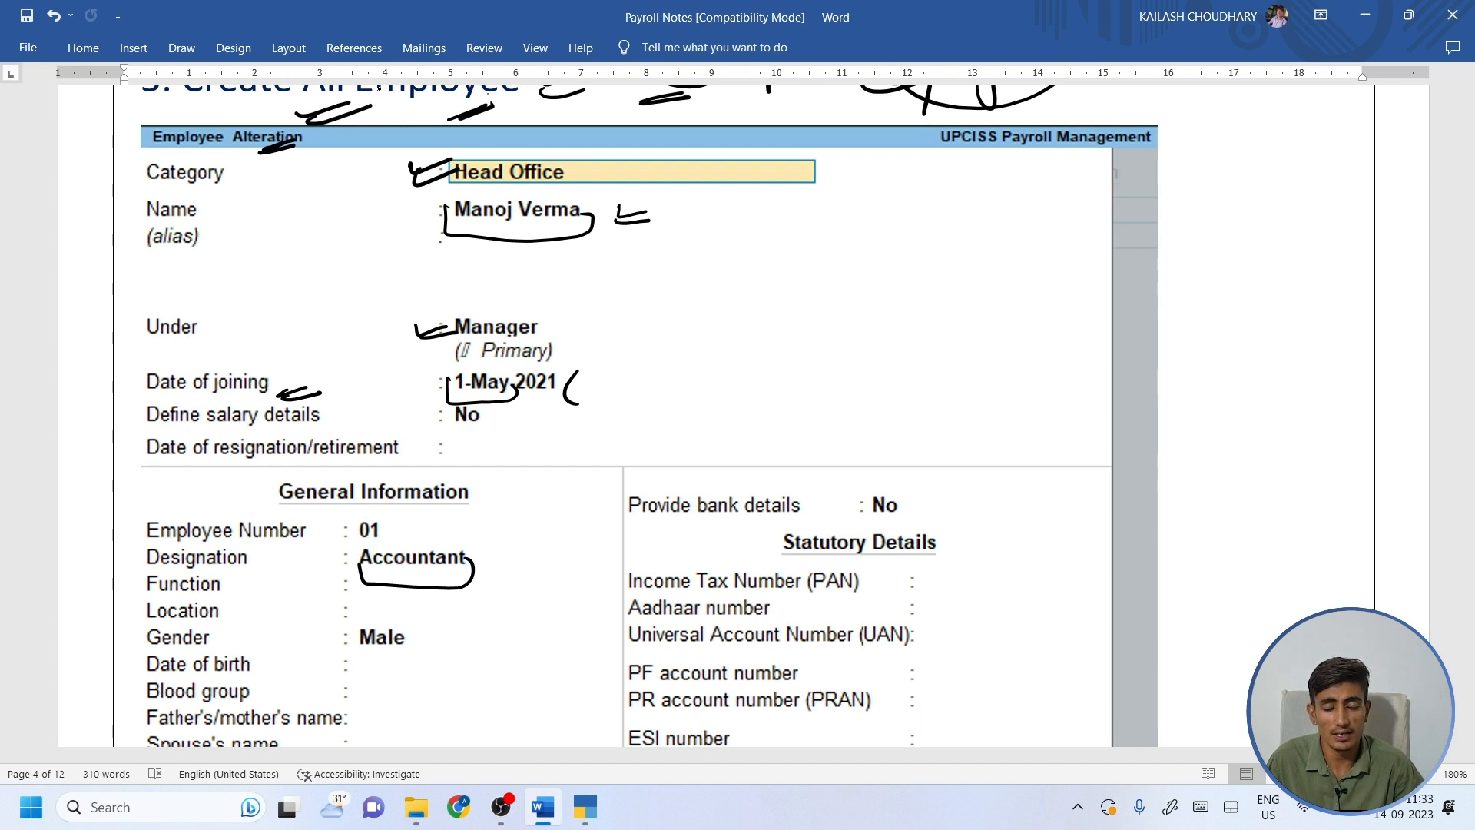
pyautogui.moveTo(657, 338)
pyautogui.mouseDown()
pyautogui.moveTo(640, 362)
pyautogui.moveTo(684, 345)
pyautogui.moveTo(719, 355)
pyautogui.moveTo(726, 388)
pyautogui.moveTo(706, 369)
pyautogui.mouseUp()
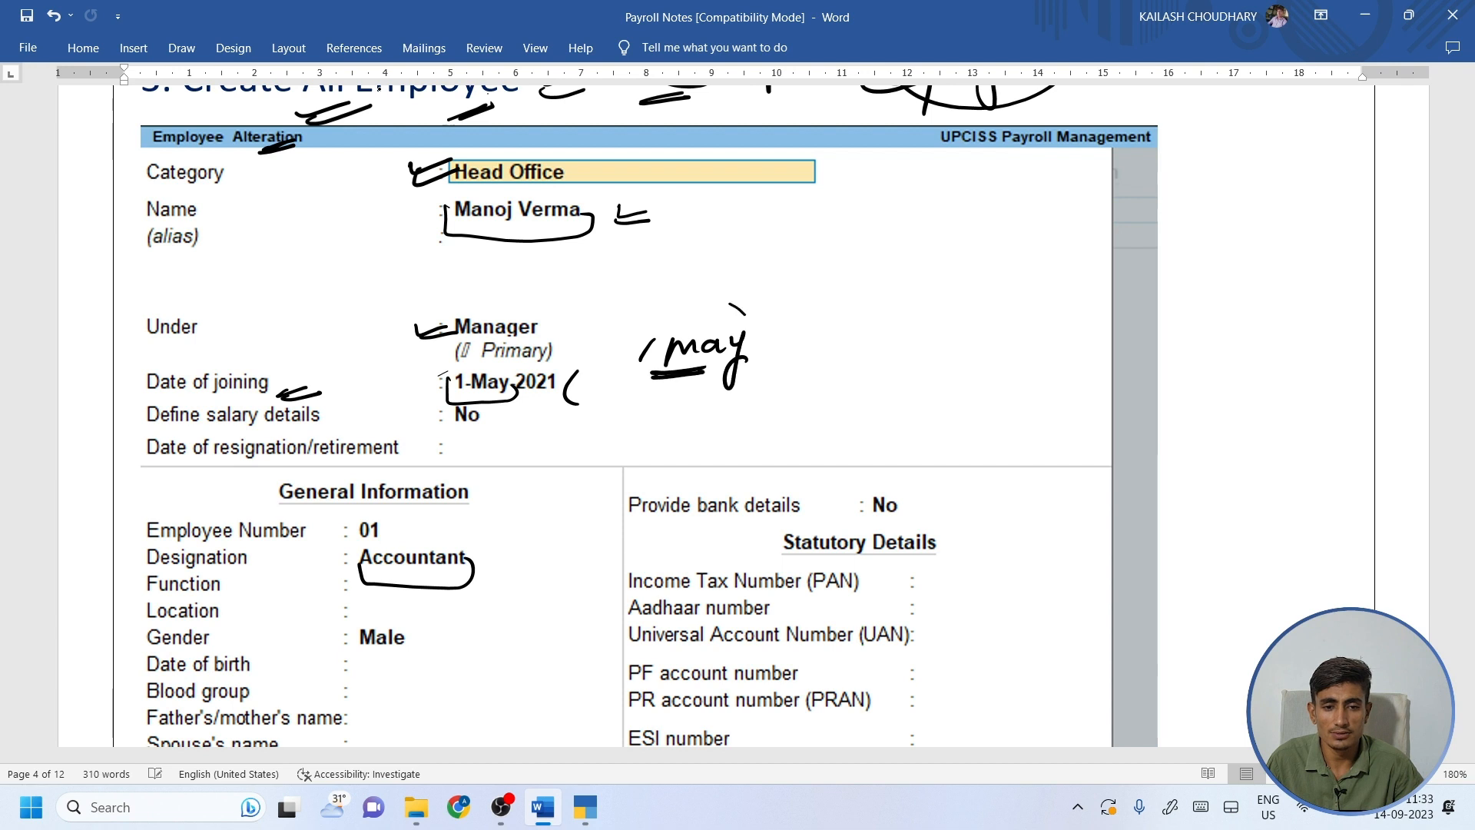
pyautogui.moveTo(743, 313); pyautogui.dragTo(763, 332)
# Handwrite an underlined "Date" beside the circled "1 may", and underline and tick the resignation/retirement date row.
pyautogui.moveTo(830, 283); pyautogui.dragTo(829, 311)
pyautogui.moveTo(878, 286)
pyautogui.mouseDown()
pyautogui.moveTo(873, 304)
pyautogui.moveTo(889, 307)
pyautogui.mouseUp()
pyautogui.moveTo(876, 292); pyautogui.dragTo(930, 279)
pyautogui.moveTo(876, 325); pyautogui.dragTo(927, 314)
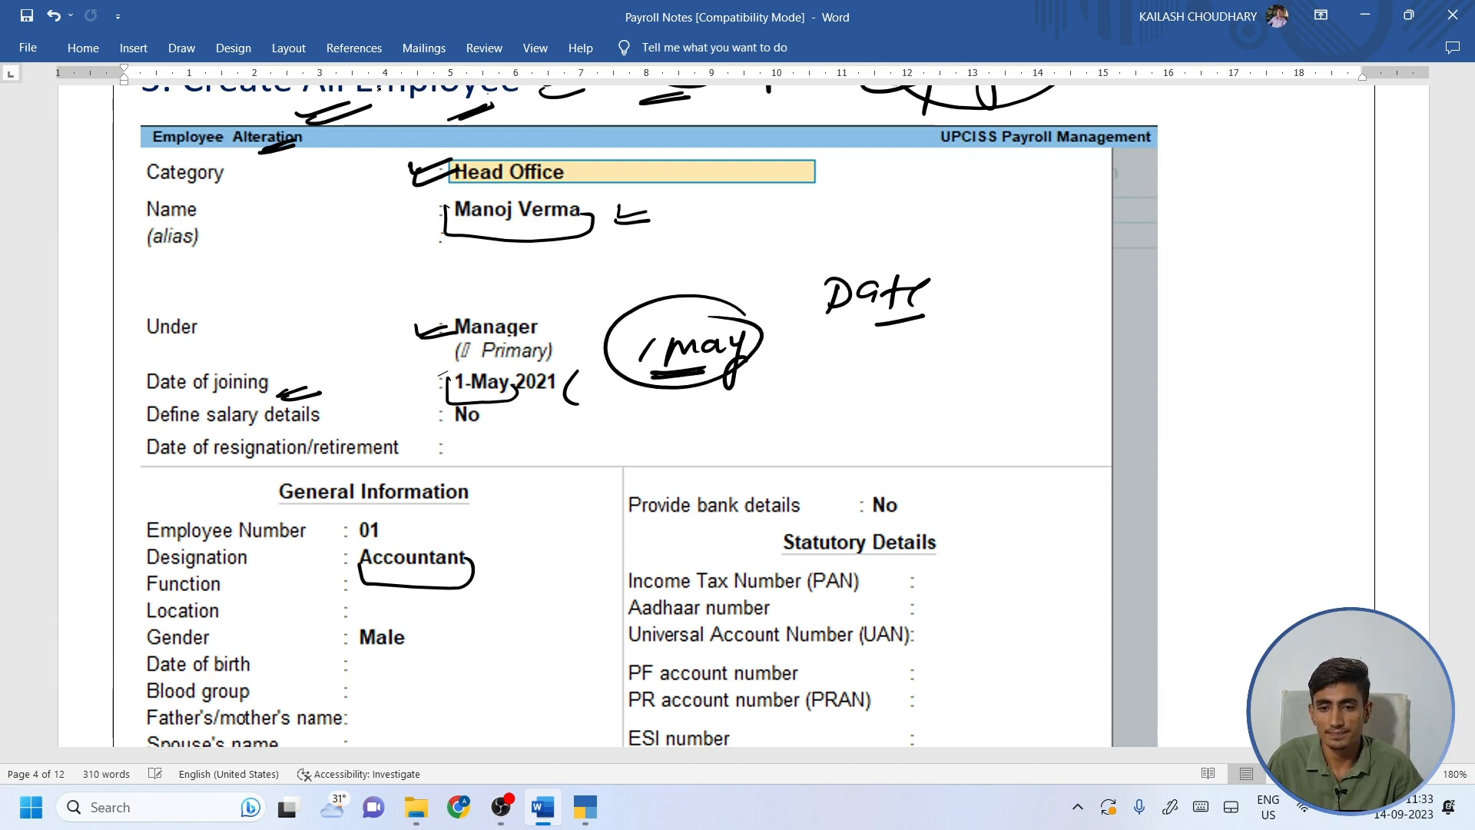
pyautogui.moveTo(316, 456); pyautogui.dragTo(346, 455)
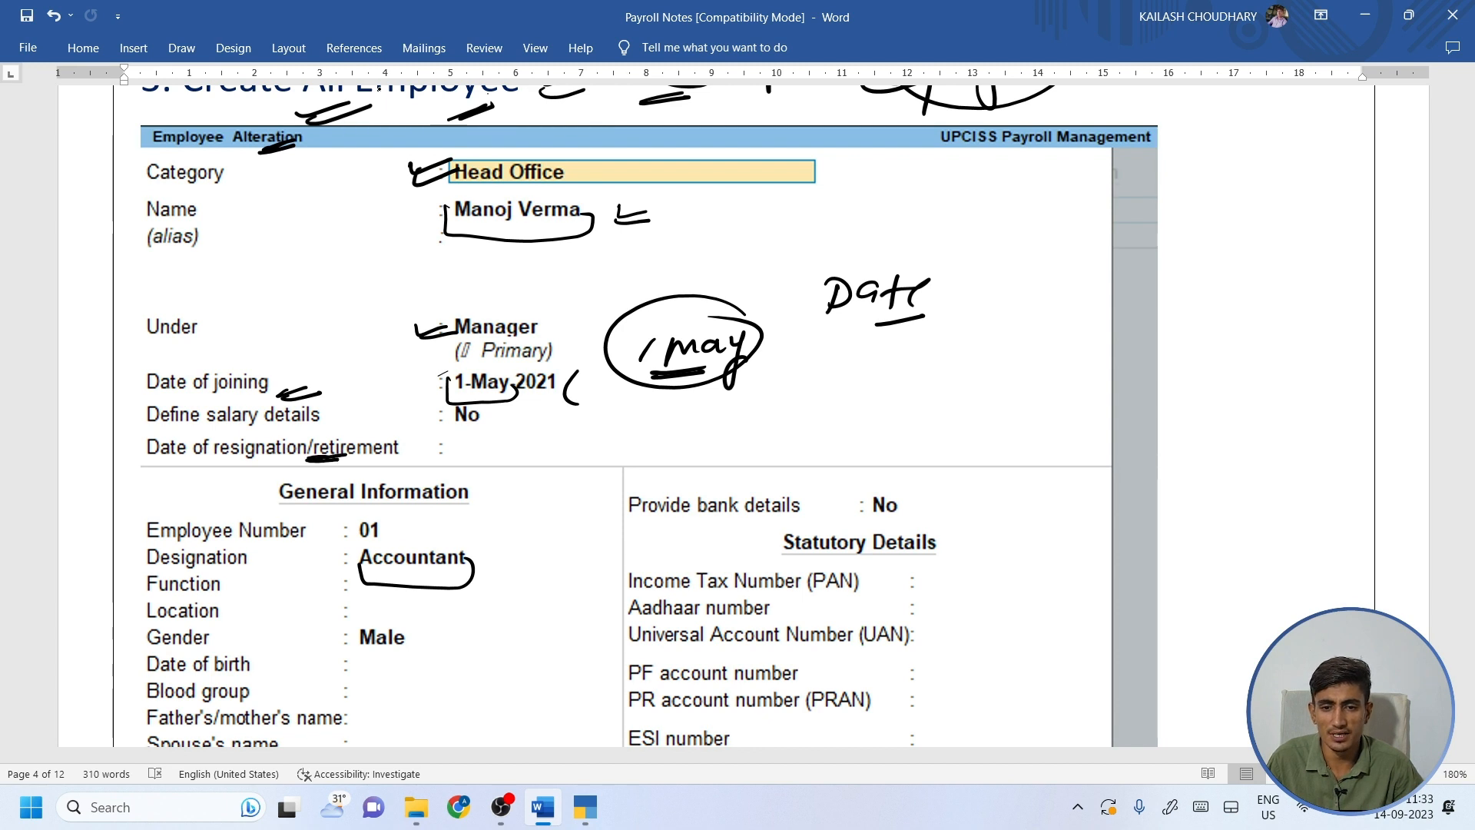
pyautogui.moveTo(501, 443); pyautogui.dragTo(557, 436)
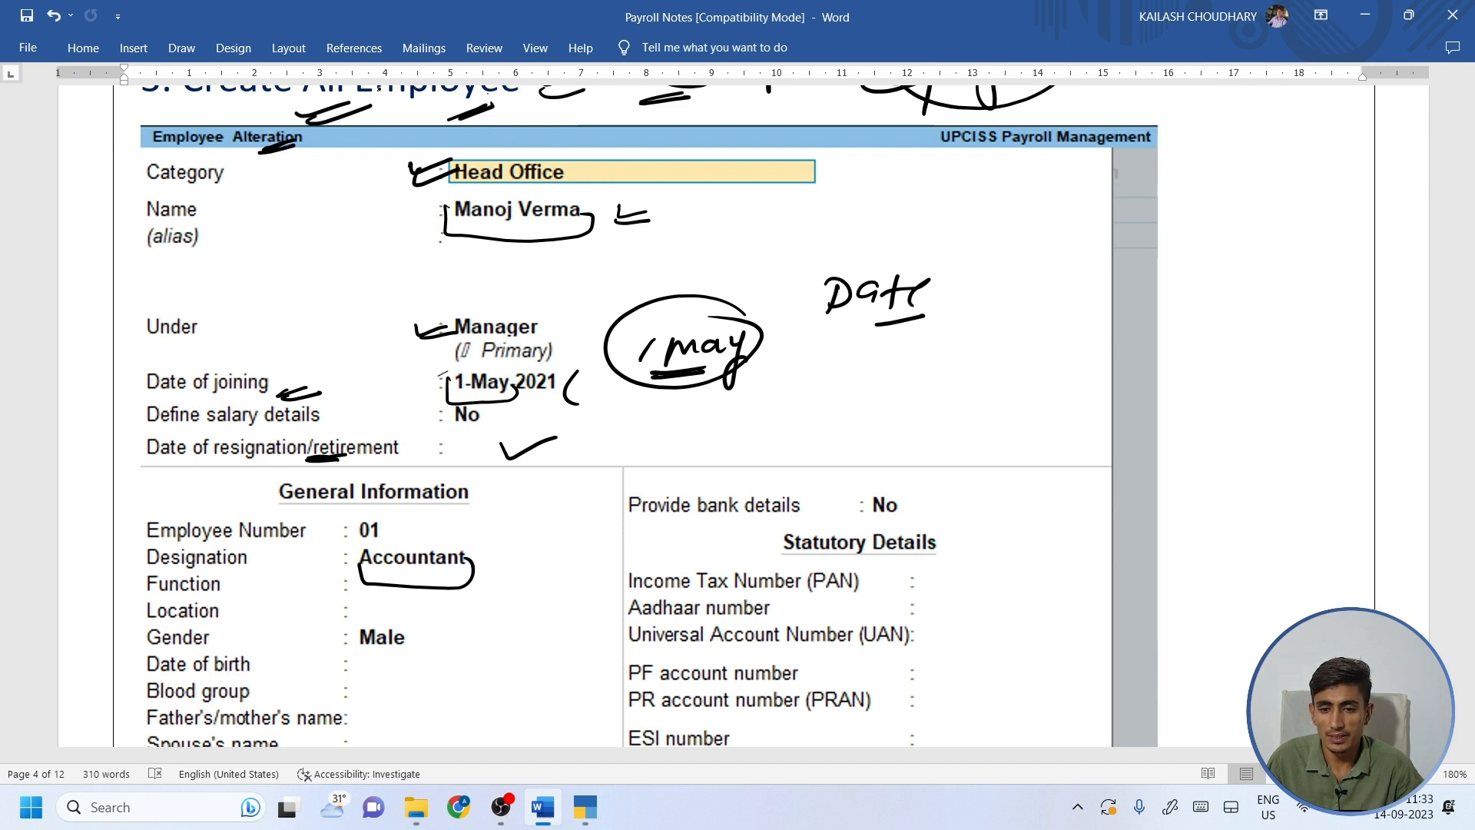
# Underline Employee Number, circle the 01 and handwrite an underlined, circled 101 as another example number.
pyautogui.moveTo(286, 549); pyautogui.dragTo(313, 538)
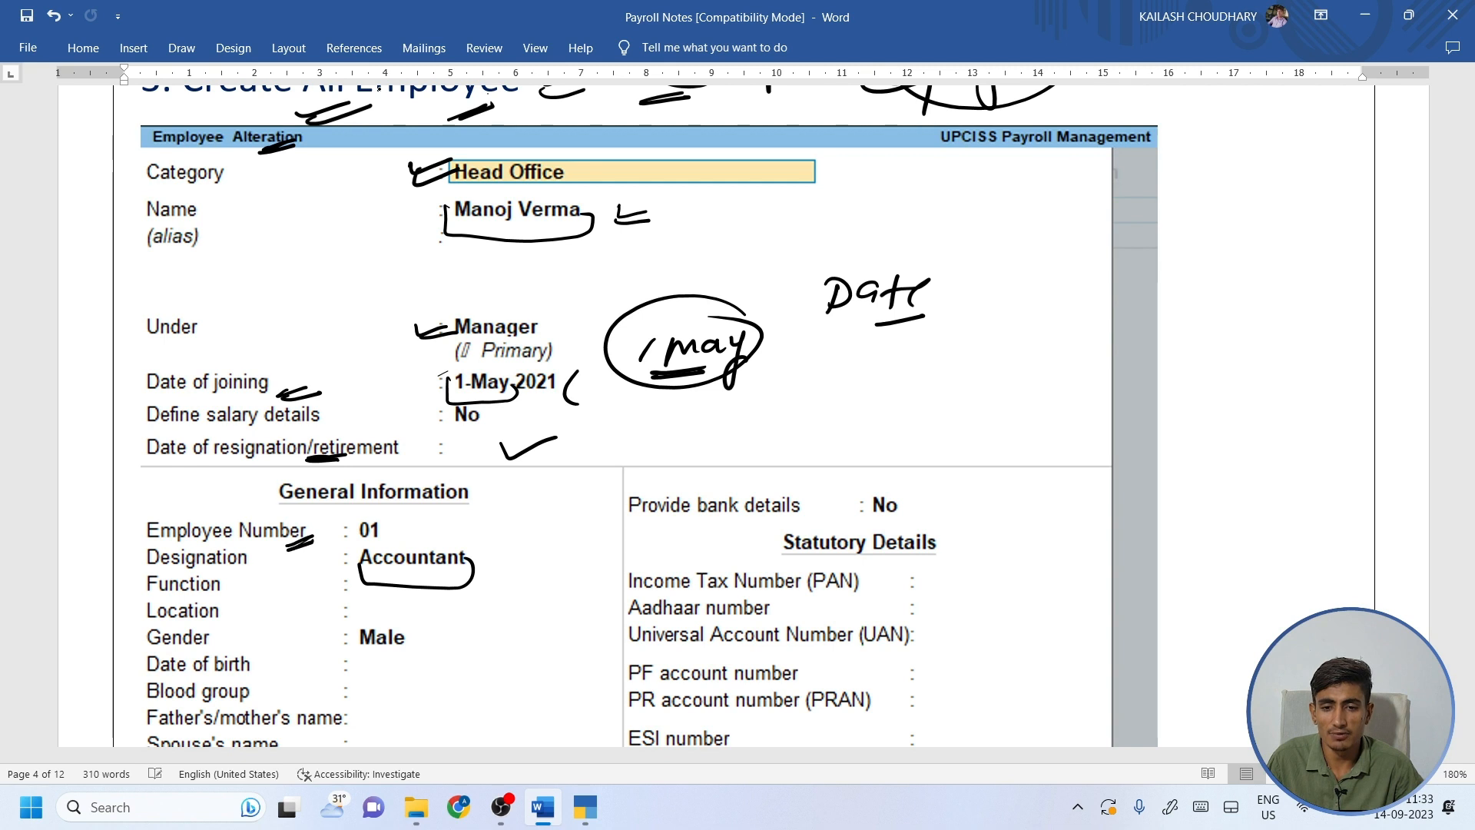
pyautogui.moveTo(378, 503)
pyautogui.mouseDown()
pyautogui.moveTo(360, 549)
pyautogui.moveTo(355, 498)
pyautogui.mouseUp()
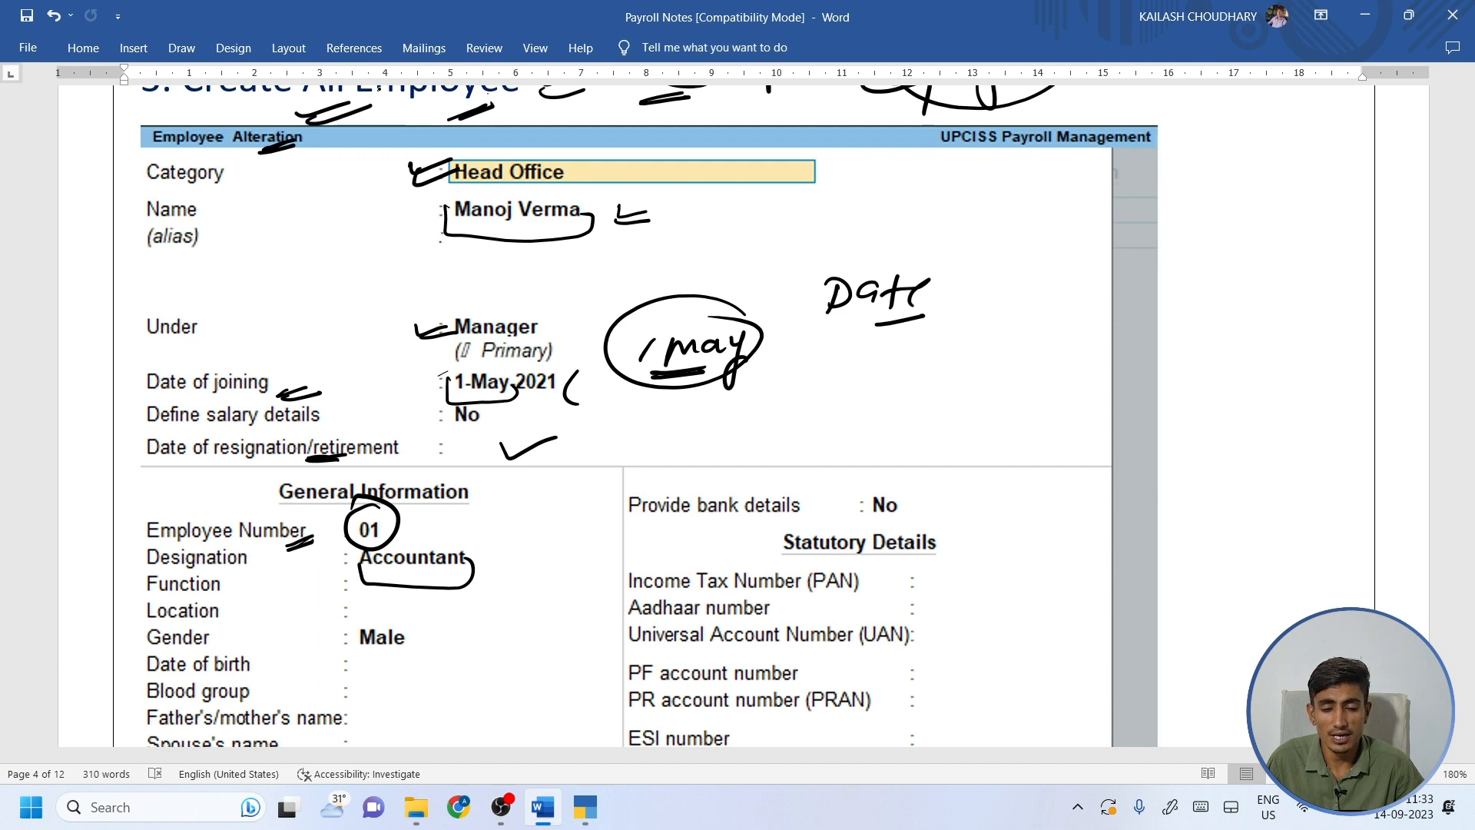
pyautogui.moveTo(540, 479)
pyautogui.mouseDown()
pyautogui.moveTo(534, 504)
pyautogui.moveTo(548, 481)
pyautogui.moveTo(569, 493)
pyautogui.moveTo(584, 476)
pyautogui.moveTo(557, 515)
pyautogui.moveTo(531, 515)
pyautogui.mouseUp()
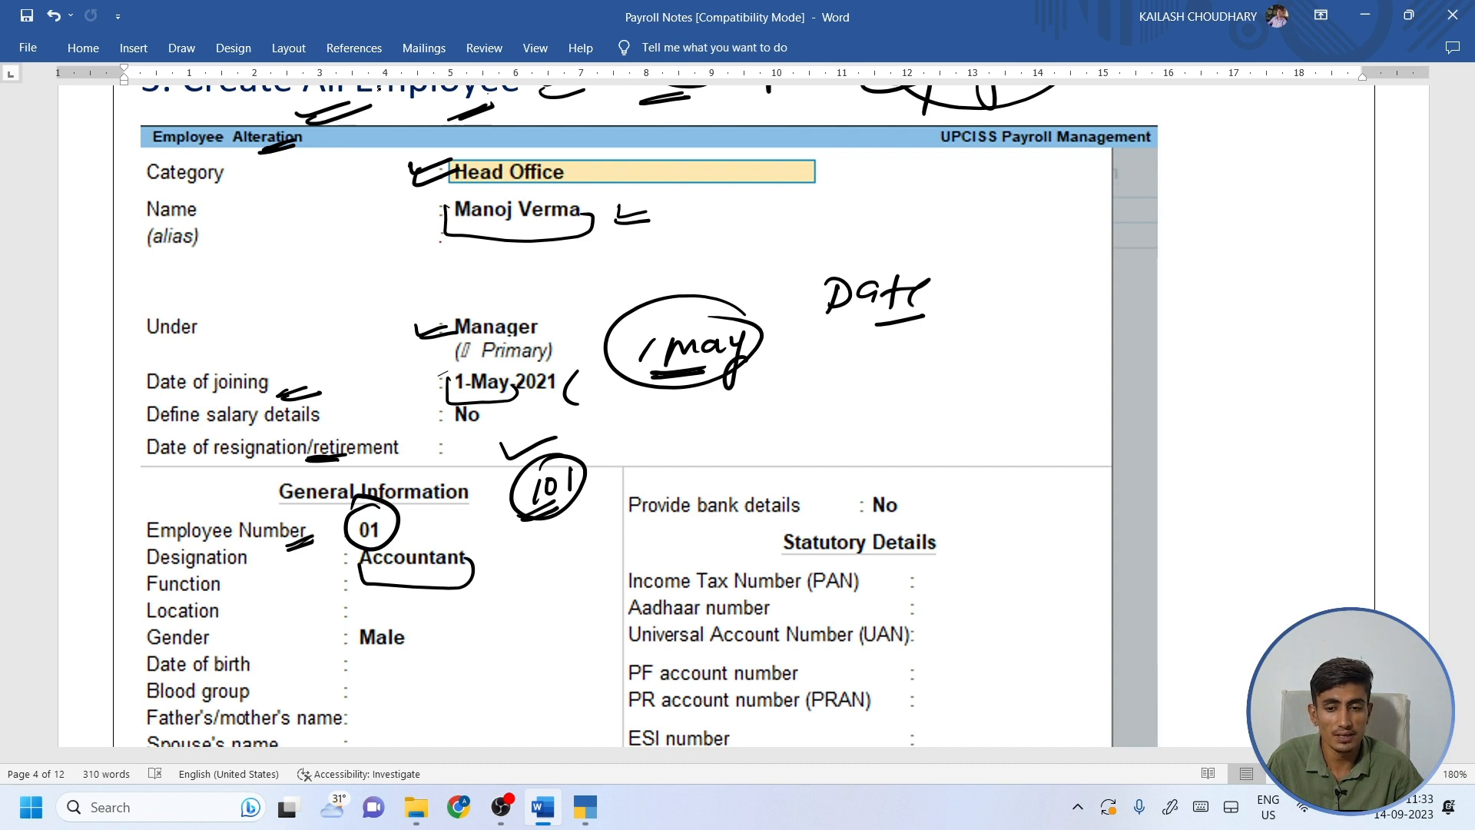
# Underline Designation and tick Accountant, tick Function and Location, and double-underline Gender in the General Information section.
pyautogui.moveTo(235, 577); pyautogui.dragTo(362, 560)
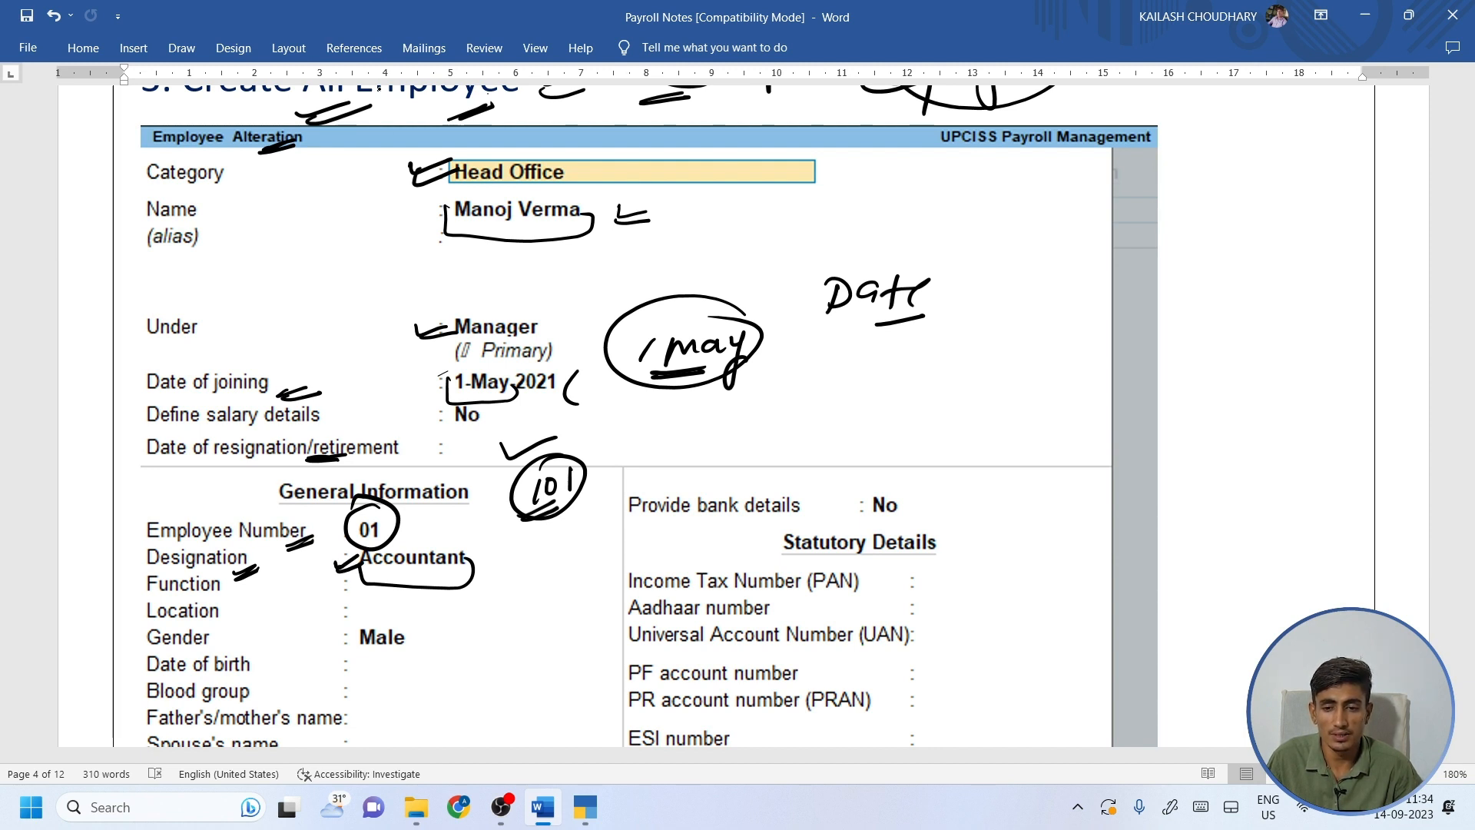
pyautogui.moveTo(260, 593)
pyautogui.mouseDown()
pyautogui.moveTo(275, 589)
pyautogui.moveTo(261, 620)
pyautogui.moveTo(274, 608)
pyautogui.mouseUp()
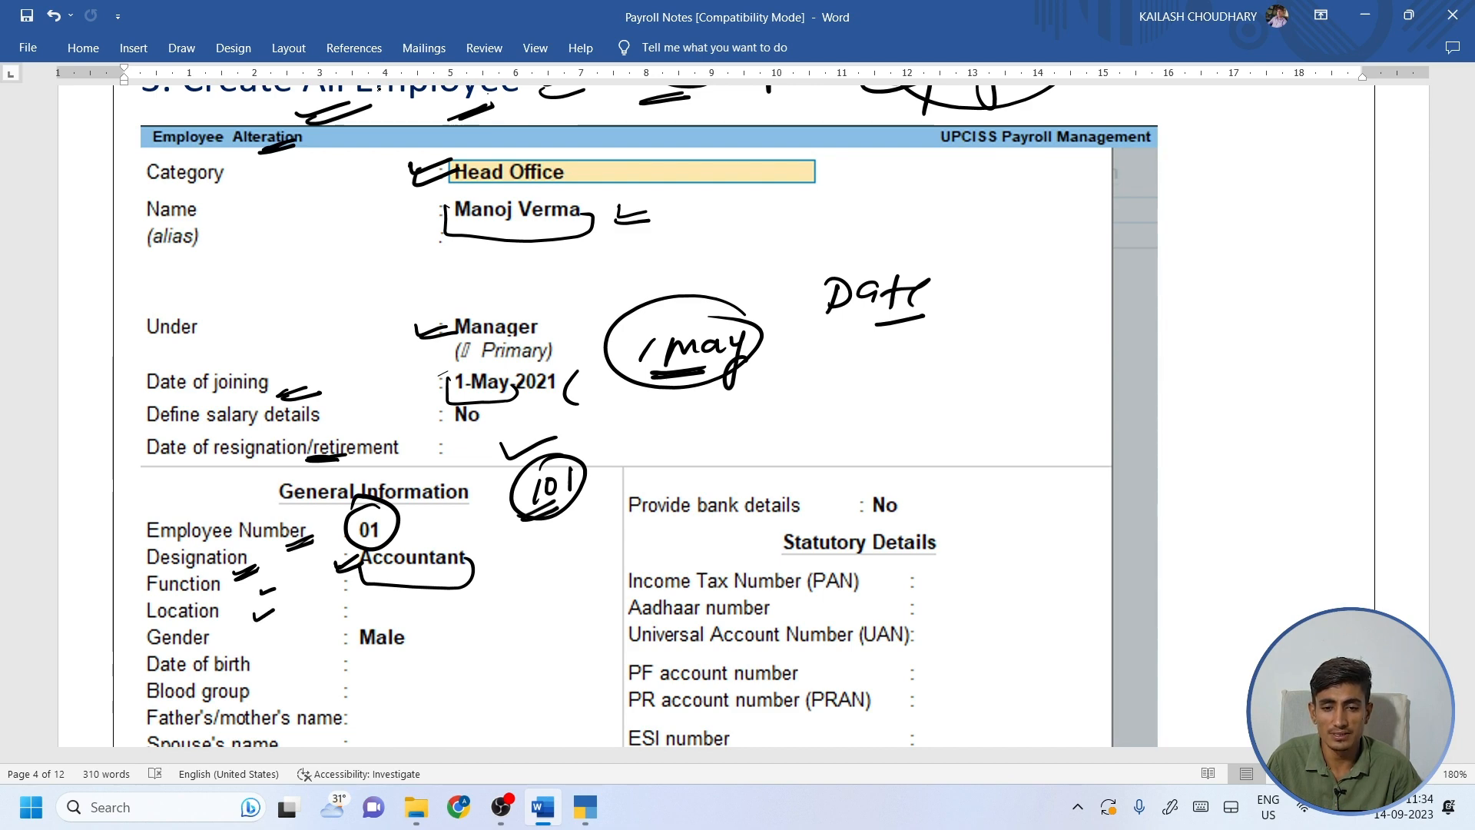
pyautogui.scroll(-5, 378, 89)
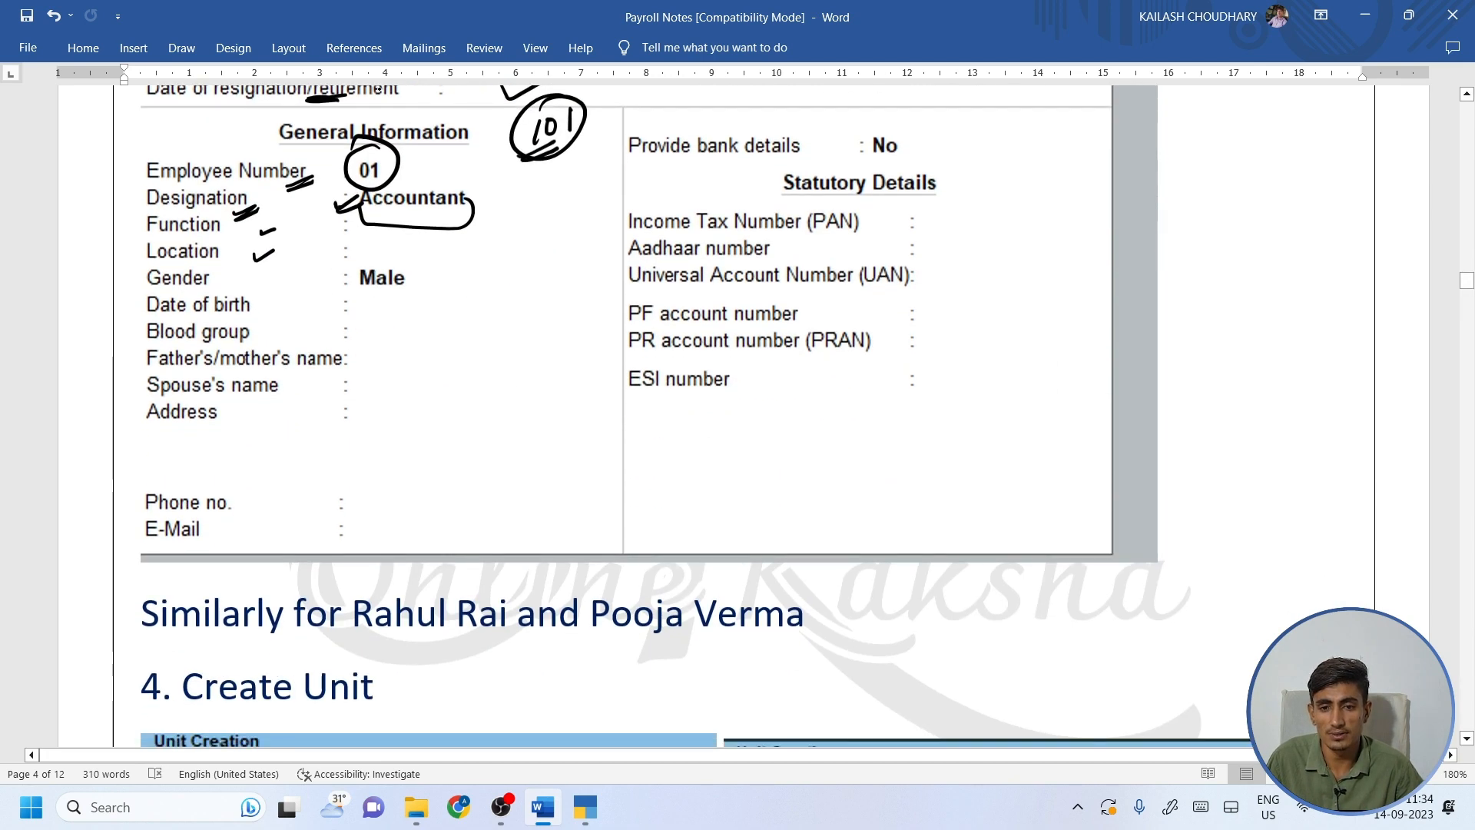
pyautogui.moveTo(200, 290); pyautogui.dragTo(232, 287)
pyautogui.moveTo(202, 295); pyautogui.dragTo(232, 291)
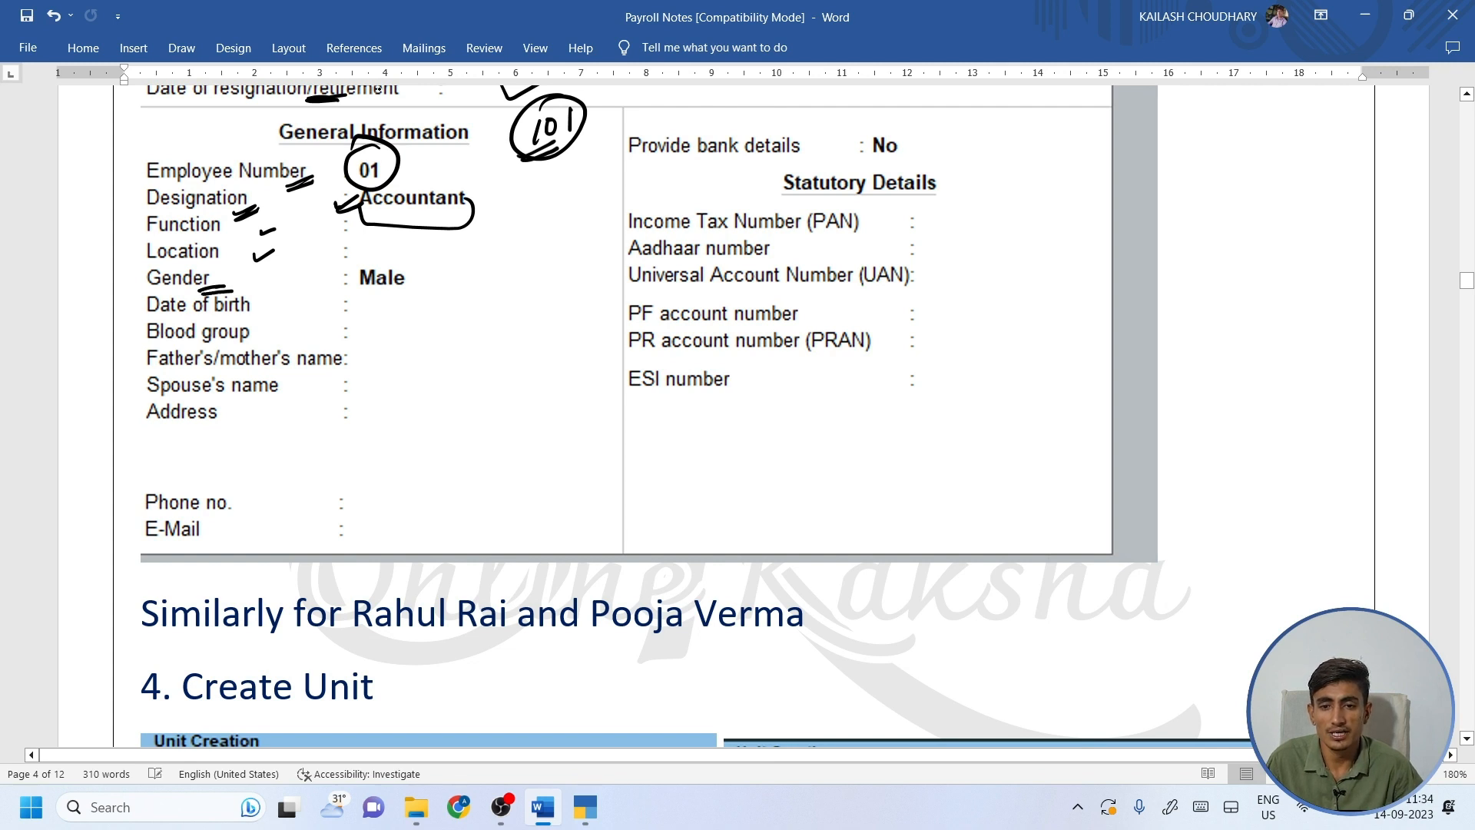
# Bracket Male and handwrite an underlined "Female" beside it, and mark the Date of birth and Blood group rows with underlines, an arrow and a tick.
pyautogui.moveTo(361, 282)
pyautogui.mouseDown()
pyautogui.moveTo(385, 299)
pyautogui.moveTo(541, 271)
pyautogui.moveTo(547, 284)
pyautogui.mouseUp()
pyautogui.moveTo(554, 290)
pyautogui.mouseDown()
pyautogui.moveTo(515, 296)
pyautogui.moveTo(554, 291)
pyautogui.mouseUp()
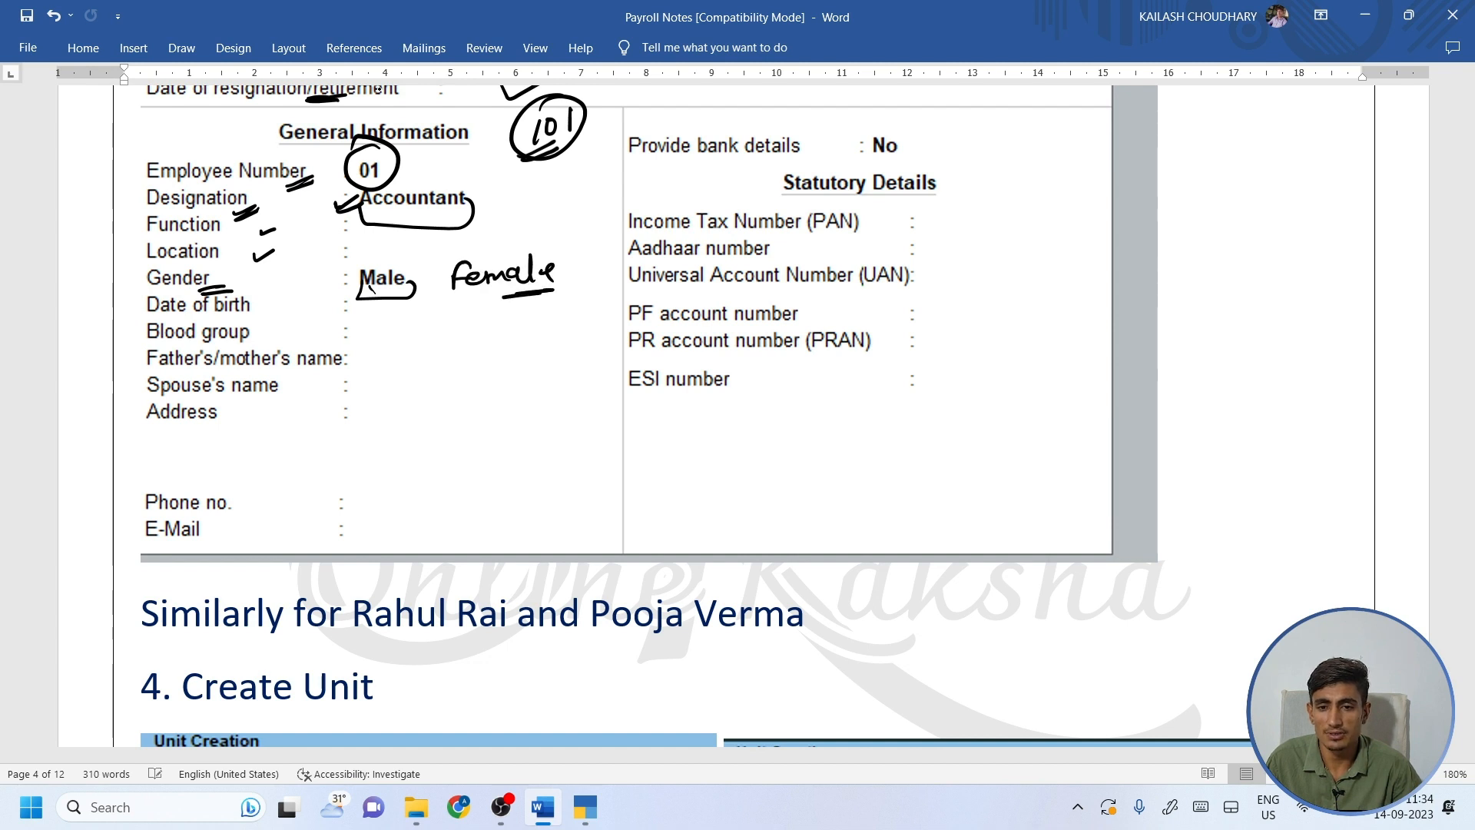
pyautogui.moveTo(273, 326); pyautogui.dragTo(385, 339)
pyautogui.moveTo(251, 315); pyautogui.dragTo(282, 313)
pyautogui.moveTo(249, 320)
pyautogui.mouseDown()
pyautogui.moveTo(399, 313)
pyautogui.moveTo(363, 323)
pyautogui.mouseUp()
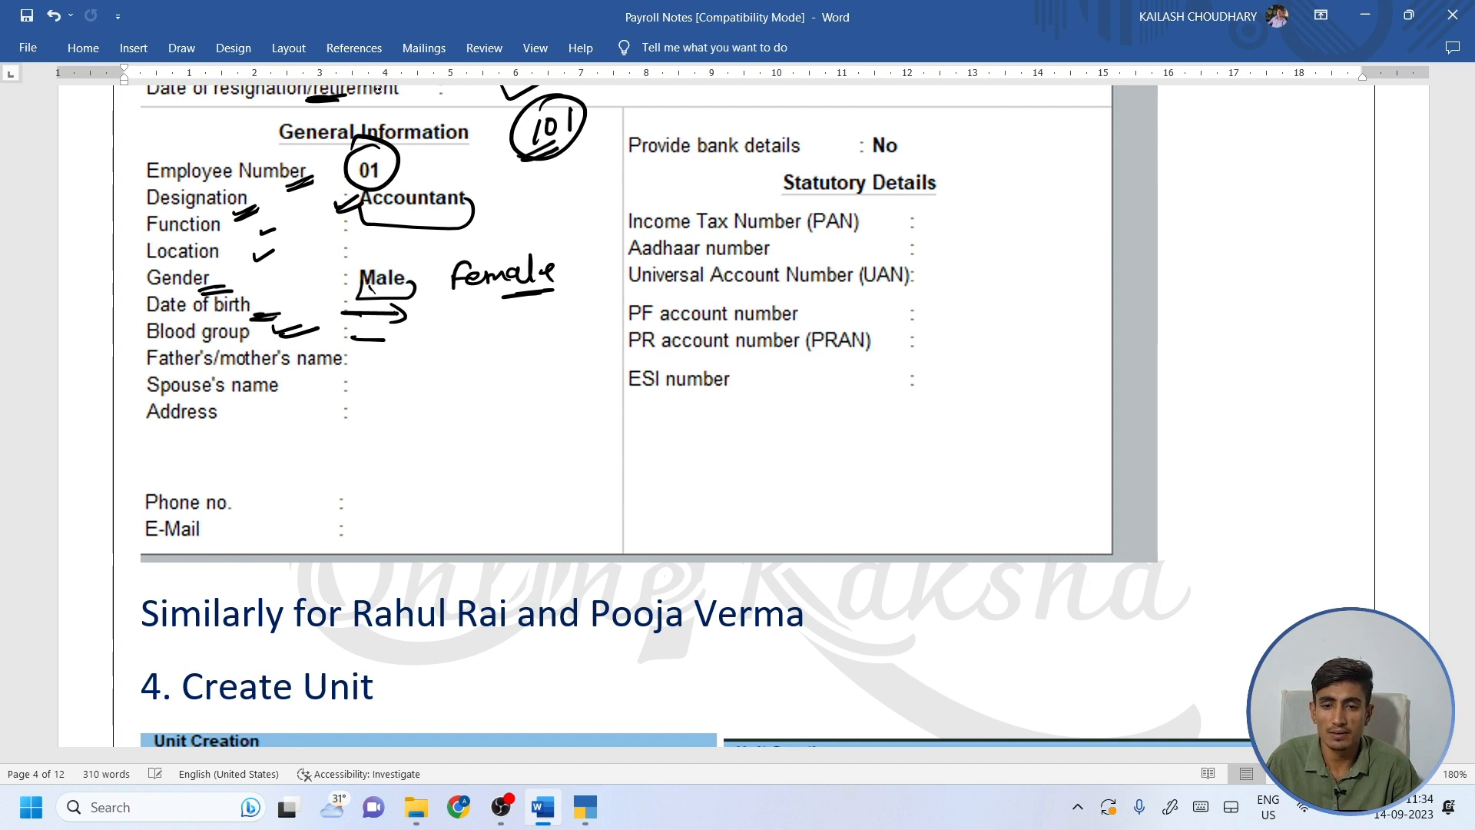
# Tick the Father's/mother's name and Spouse's name rows, and underline Address and its blank value area.
pyautogui.moveTo(355, 364); pyautogui.dragTo(387, 360)
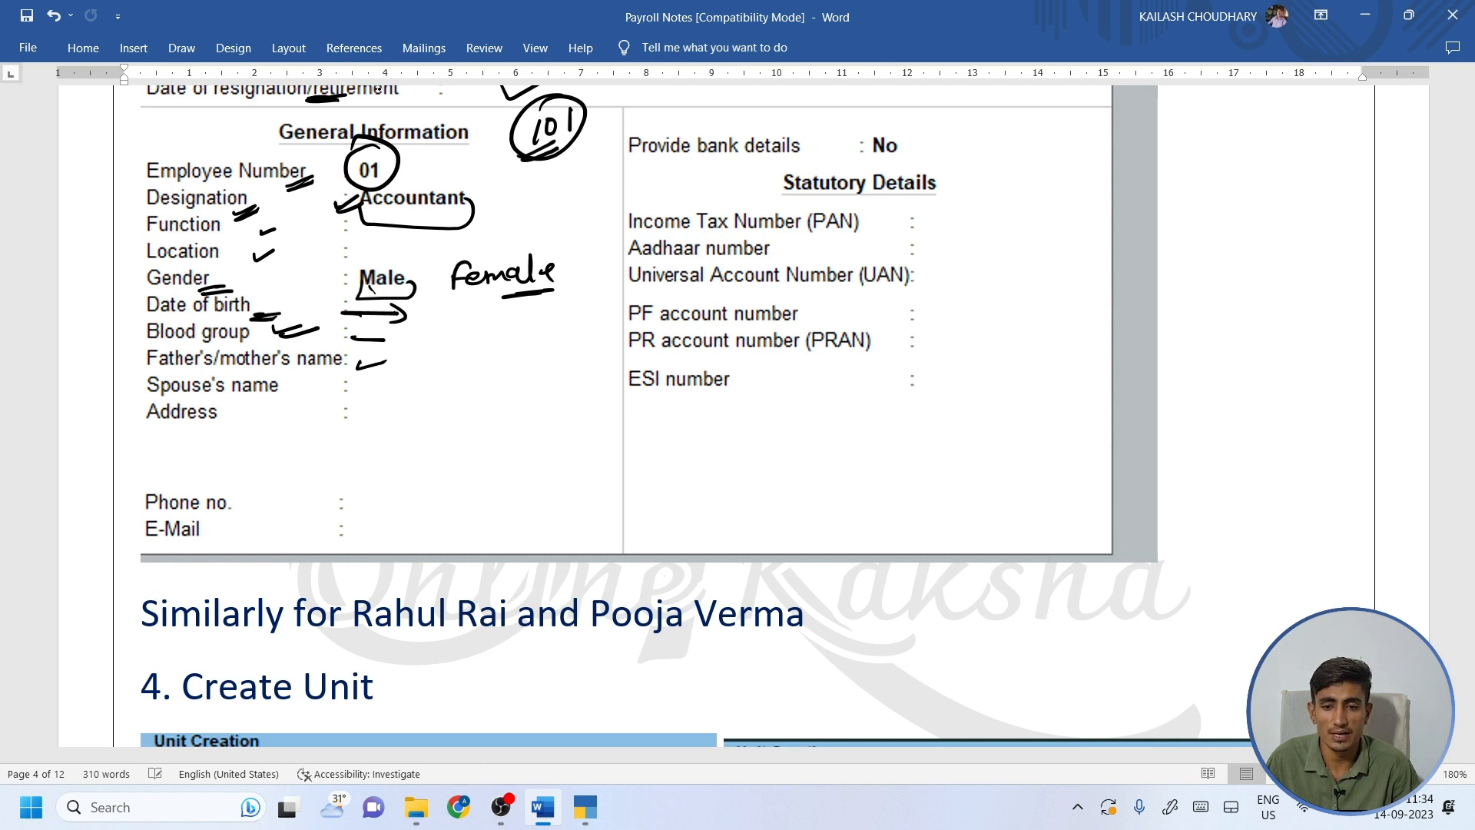
pyautogui.moveTo(289, 394); pyautogui.dragTo(406, 392)
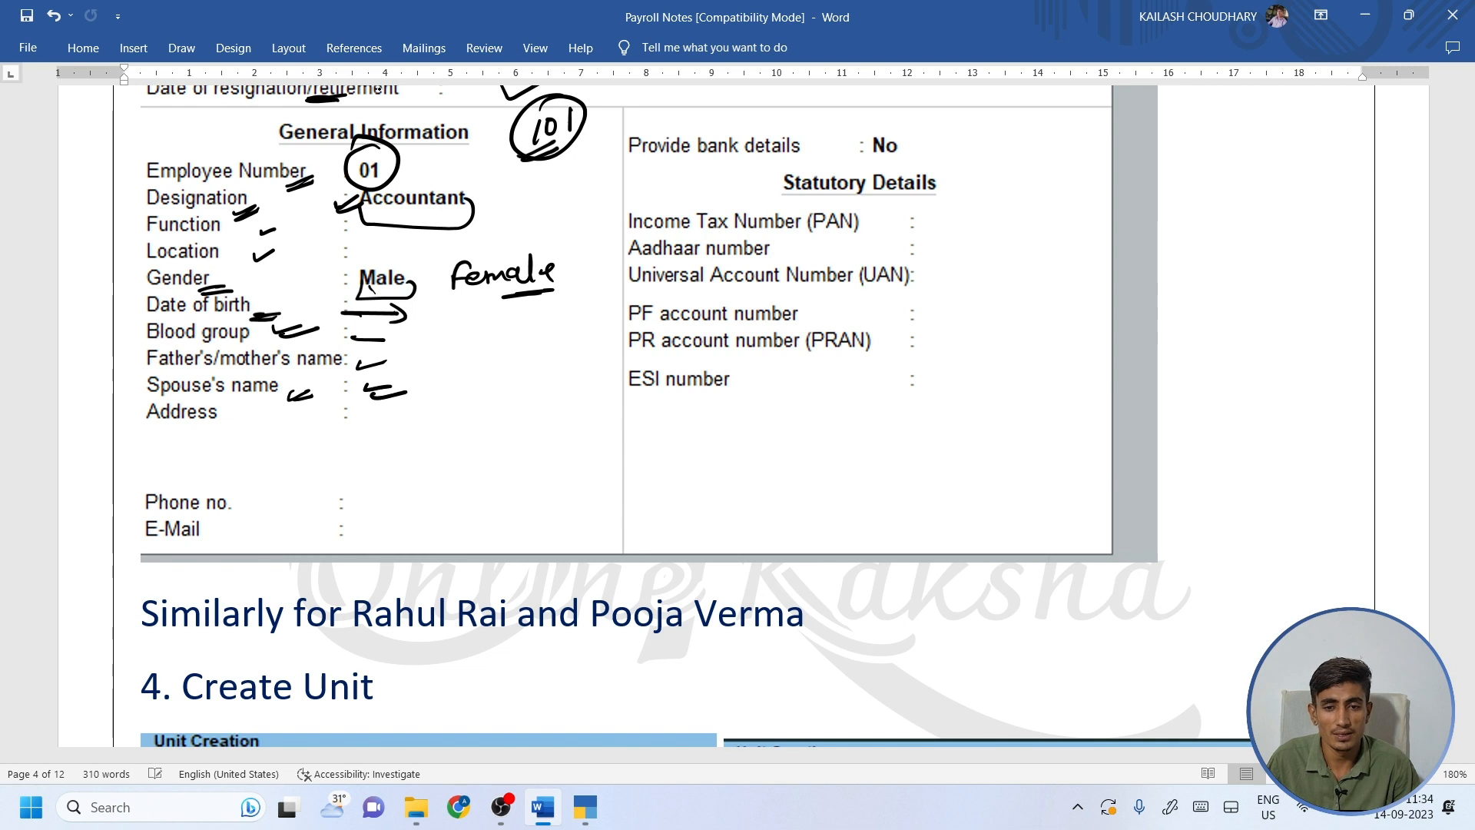
pyautogui.moveTo(216, 433); pyautogui.dragTo(245, 424)
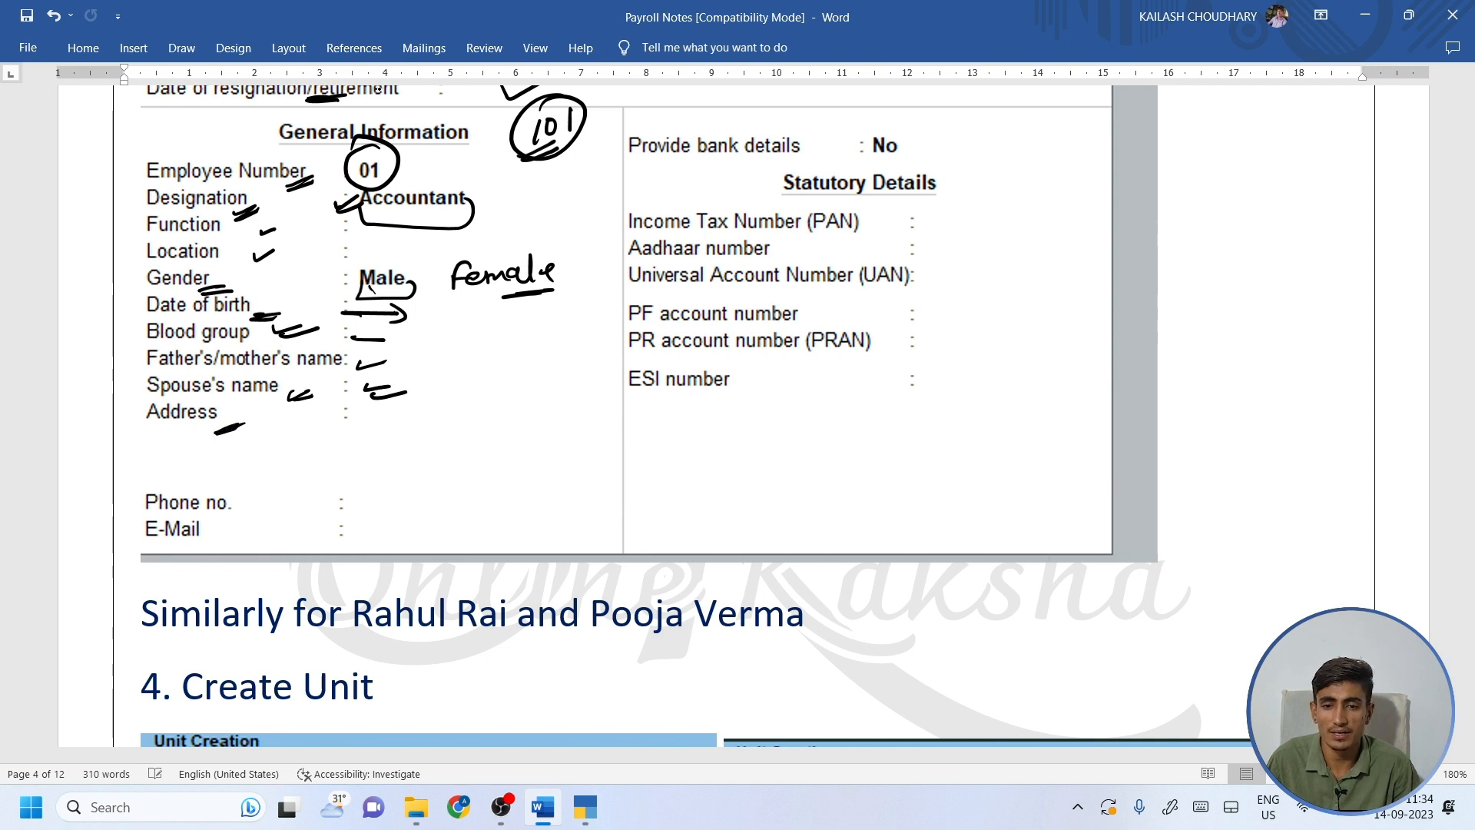
pyautogui.moveTo(358, 420); pyautogui.dragTo(377, 419)
pyautogui.moveTo(425, 416); pyautogui.dragTo(508, 408)
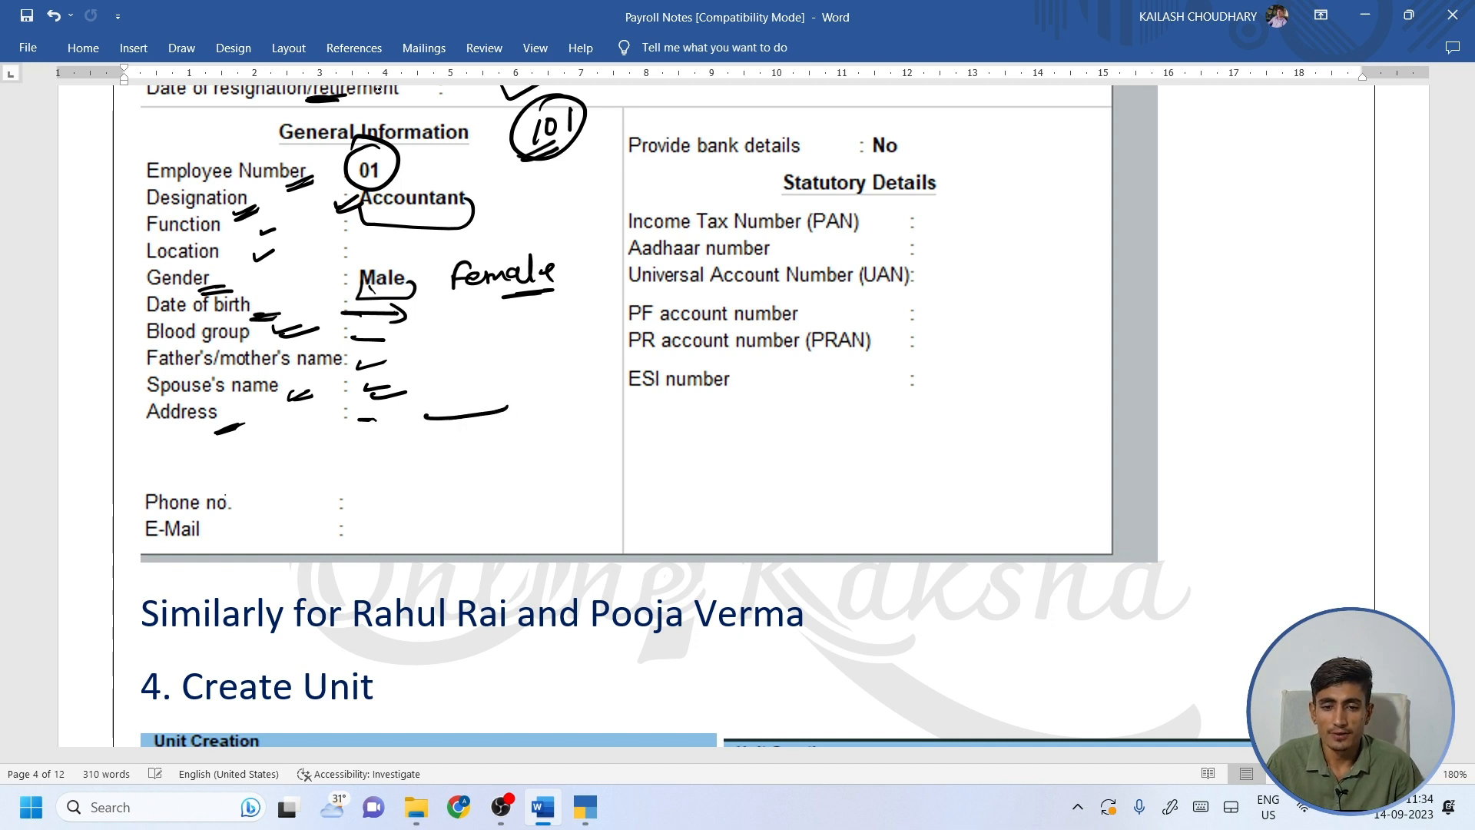
# Handwrite "Phone" and "E-mail" in the value areas of the Phone no. and E-Mail rows.
pyautogui.moveTo(380, 484)
pyautogui.mouseDown()
pyautogui.moveTo(428, 507)
pyautogui.moveTo(494, 495)
pyautogui.mouseUp()
pyautogui.moveTo(395, 520)
pyautogui.mouseDown()
pyautogui.moveTo(398, 542)
pyautogui.moveTo(415, 528)
pyautogui.mouseUp()
pyautogui.moveTo(418, 541); pyautogui.dragTo(488, 523)
pyautogui.moveTo(494, 538)
pyautogui.mouseDown()
pyautogui.moveTo(503, 507)
pyautogui.moveTo(529, 524)
pyautogui.mouseUp()
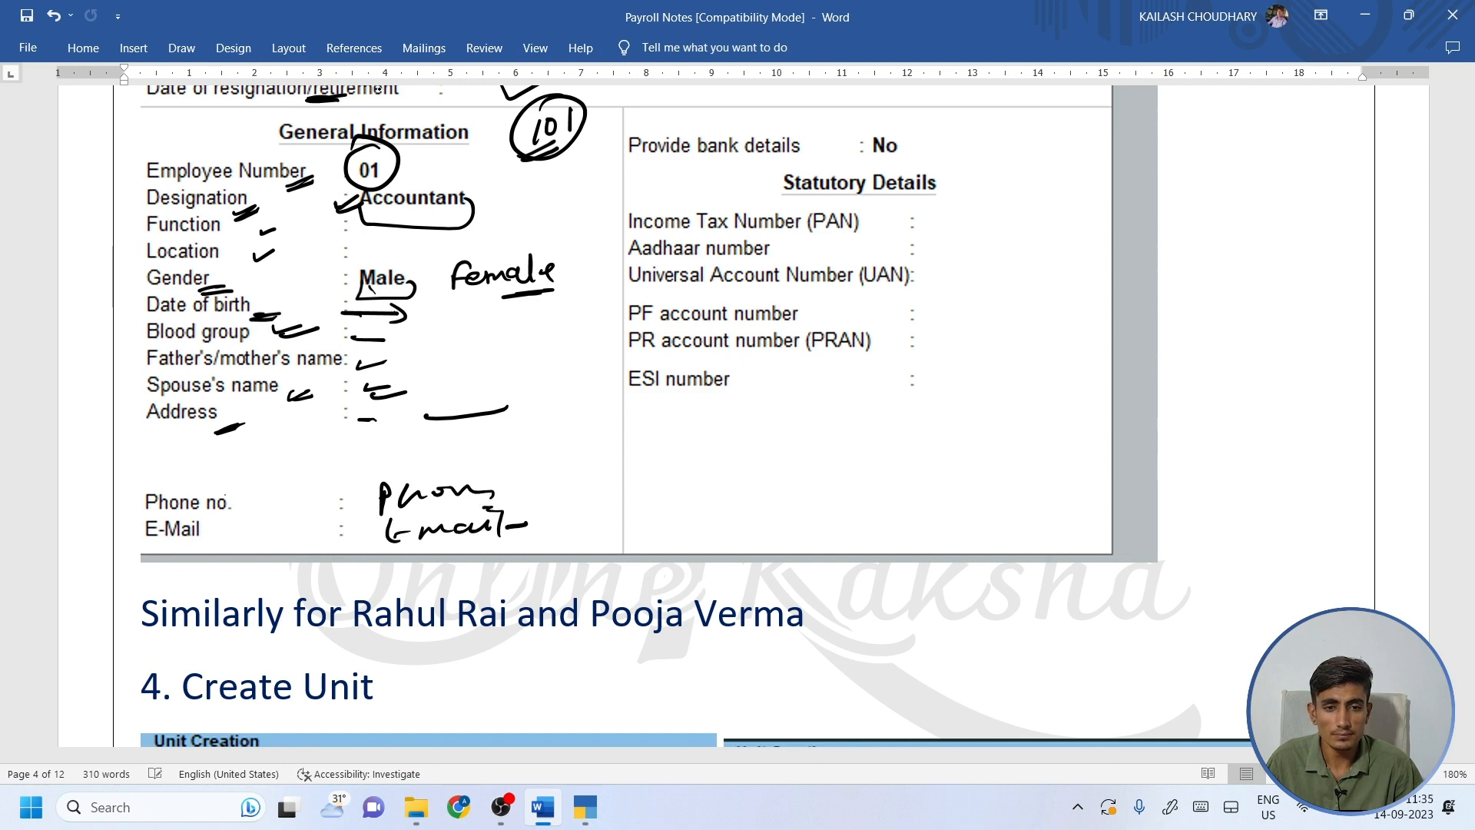
pyautogui.scroll(4, 978, 268)
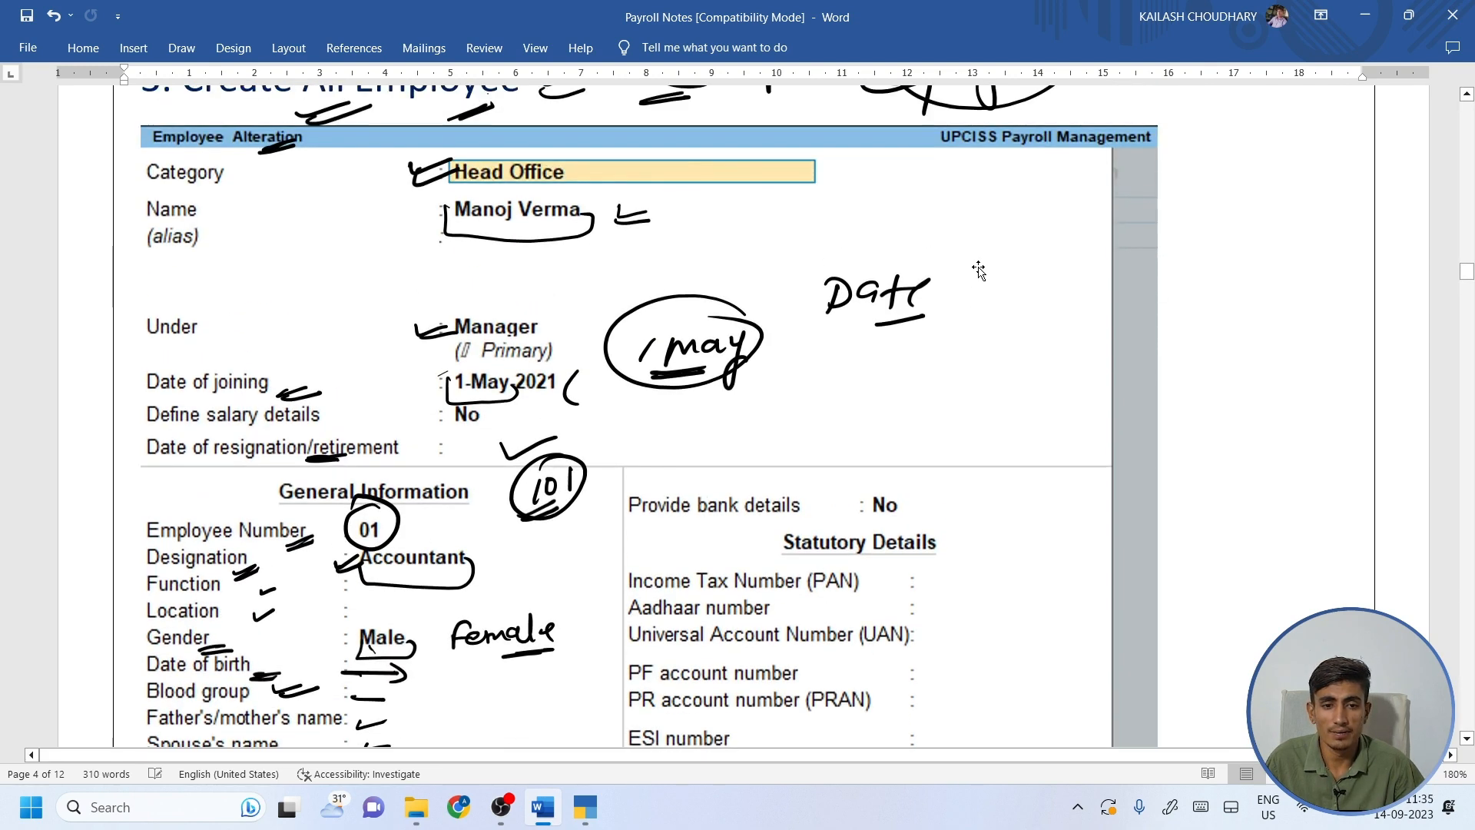
pyautogui.scroll(-4, 976, 281)
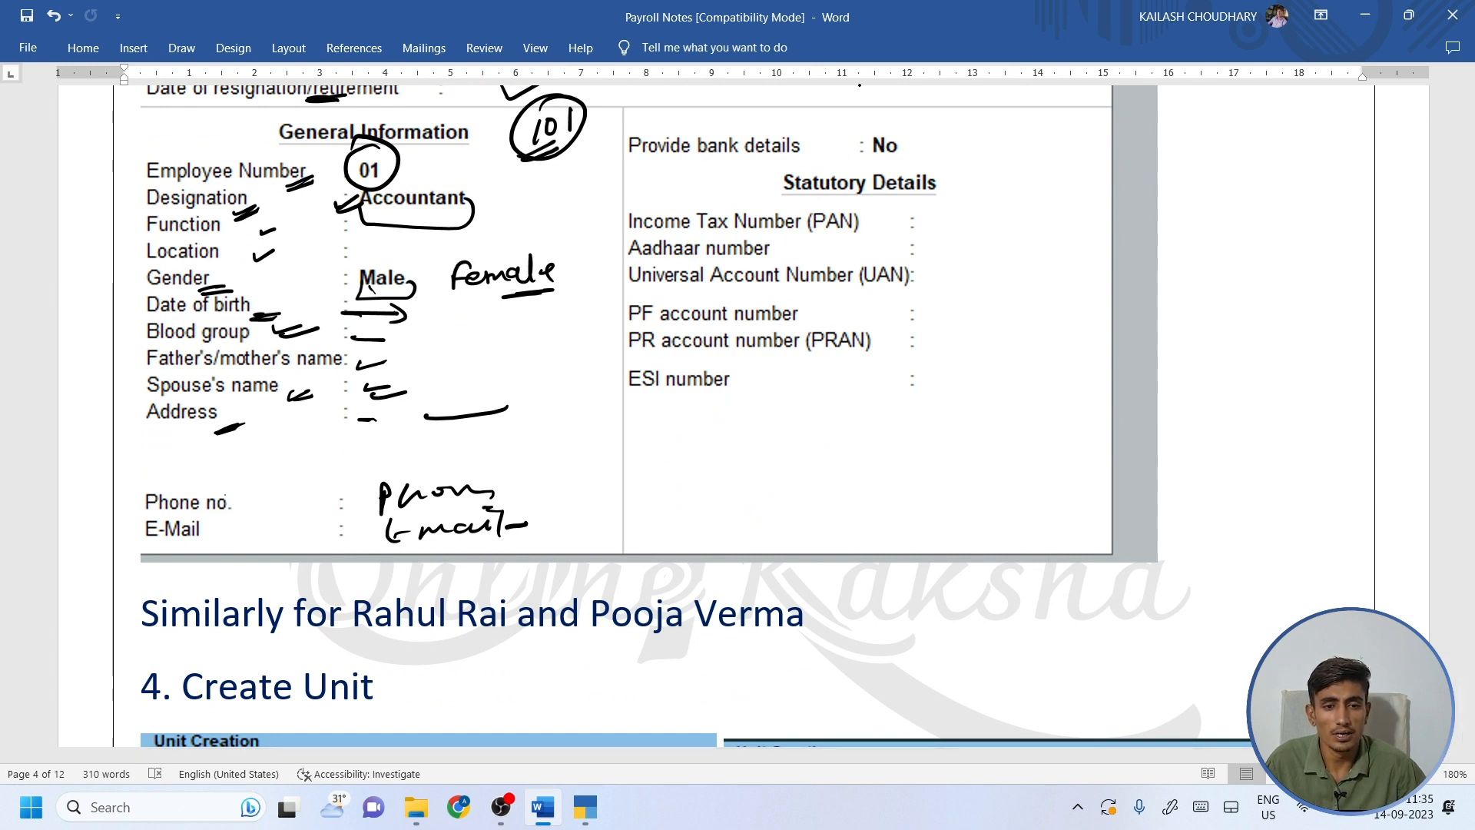
# Circle and underline No for Provide bank details, and draw an arrow from it to a handwritten "A/C".
pyautogui.moveTo(903, 125)
pyautogui.mouseDown()
pyautogui.moveTo(884, 173)
pyautogui.moveTo(895, 121)
pyautogui.moveTo(945, 142)
pyautogui.moveTo(936, 162)
pyautogui.mouseUp()
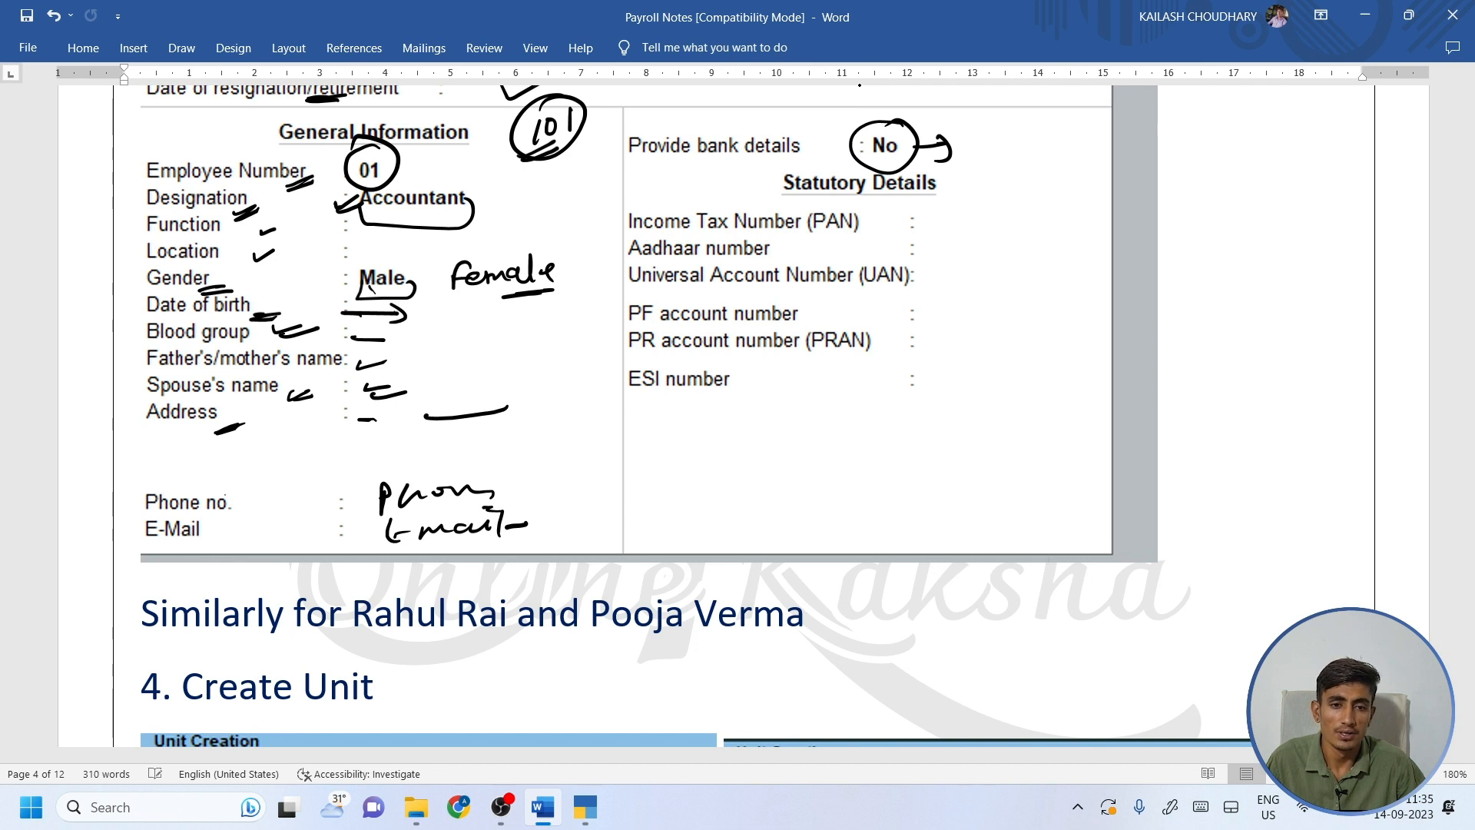
pyautogui.moveTo(876, 157); pyautogui.dragTo(994, 146)
pyautogui.moveTo(1011, 121)
pyautogui.mouseDown()
pyautogui.moveTo(995, 172)
pyautogui.moveTo(1020, 151)
pyautogui.mouseUp()
# Handwrite an underlined, ticked "ABC" beside Income Tax Number, underline PAN and draw an arrow towards the handwriting.
pyautogui.moveTo(961, 202); pyautogui.dragTo(945, 235)
pyautogui.moveTo(953, 209)
pyautogui.mouseDown()
pyautogui.moveTo(990, 202)
pyautogui.moveTo(970, 217)
pyautogui.mouseUp()
pyautogui.moveTo(985, 229)
pyautogui.mouseDown()
pyautogui.moveTo(997, 205)
pyautogui.moveTo(1013, 224)
pyautogui.moveTo(1034, 219)
pyautogui.mouseUp()
pyautogui.moveTo(999, 231)
pyautogui.mouseDown()
pyautogui.moveTo(1055, 218)
pyautogui.moveTo(923, 235)
pyautogui.moveTo(960, 225)
pyautogui.mouseUp()
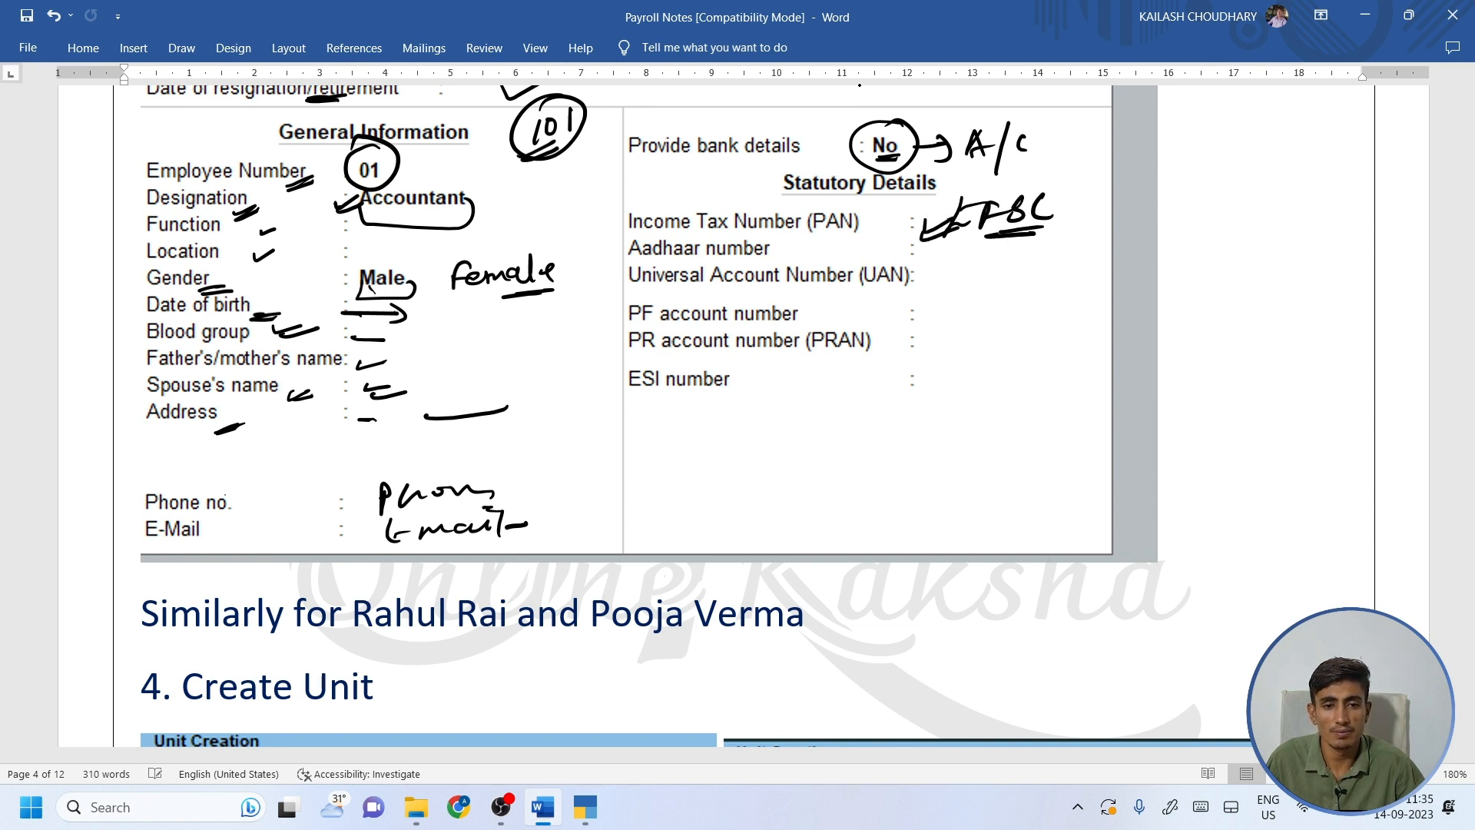
pyautogui.moveTo(809, 240); pyautogui.dragTo(925, 220)
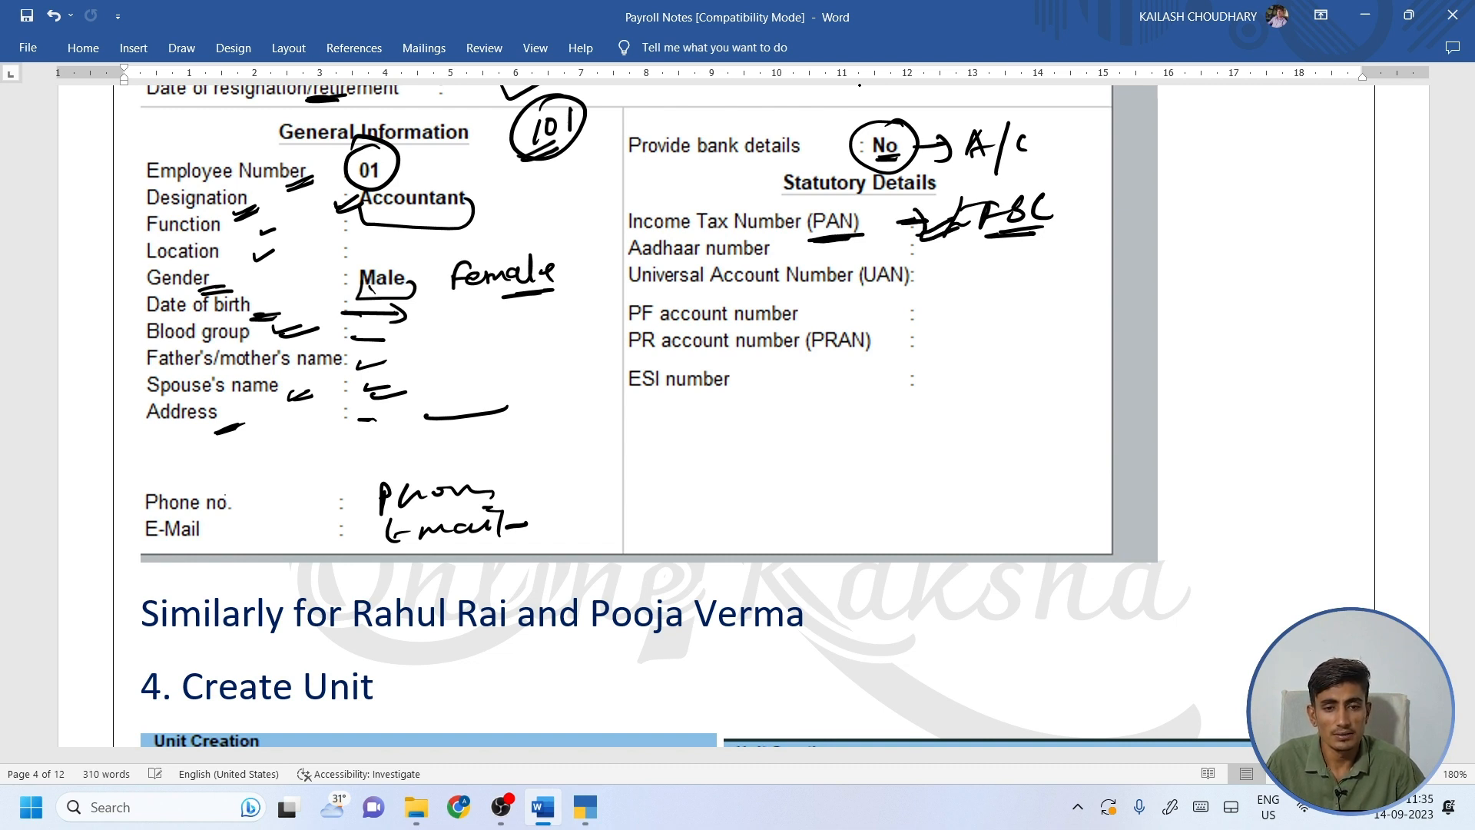
# Underline Aadhaar number, UAN and their value areas, and circle the PF account number's colon with underlined strokes beside it.
pyautogui.moveTo(759, 258); pyautogui.dragTo(784, 255)
pyautogui.moveTo(919, 253); pyautogui.dragTo(973, 251)
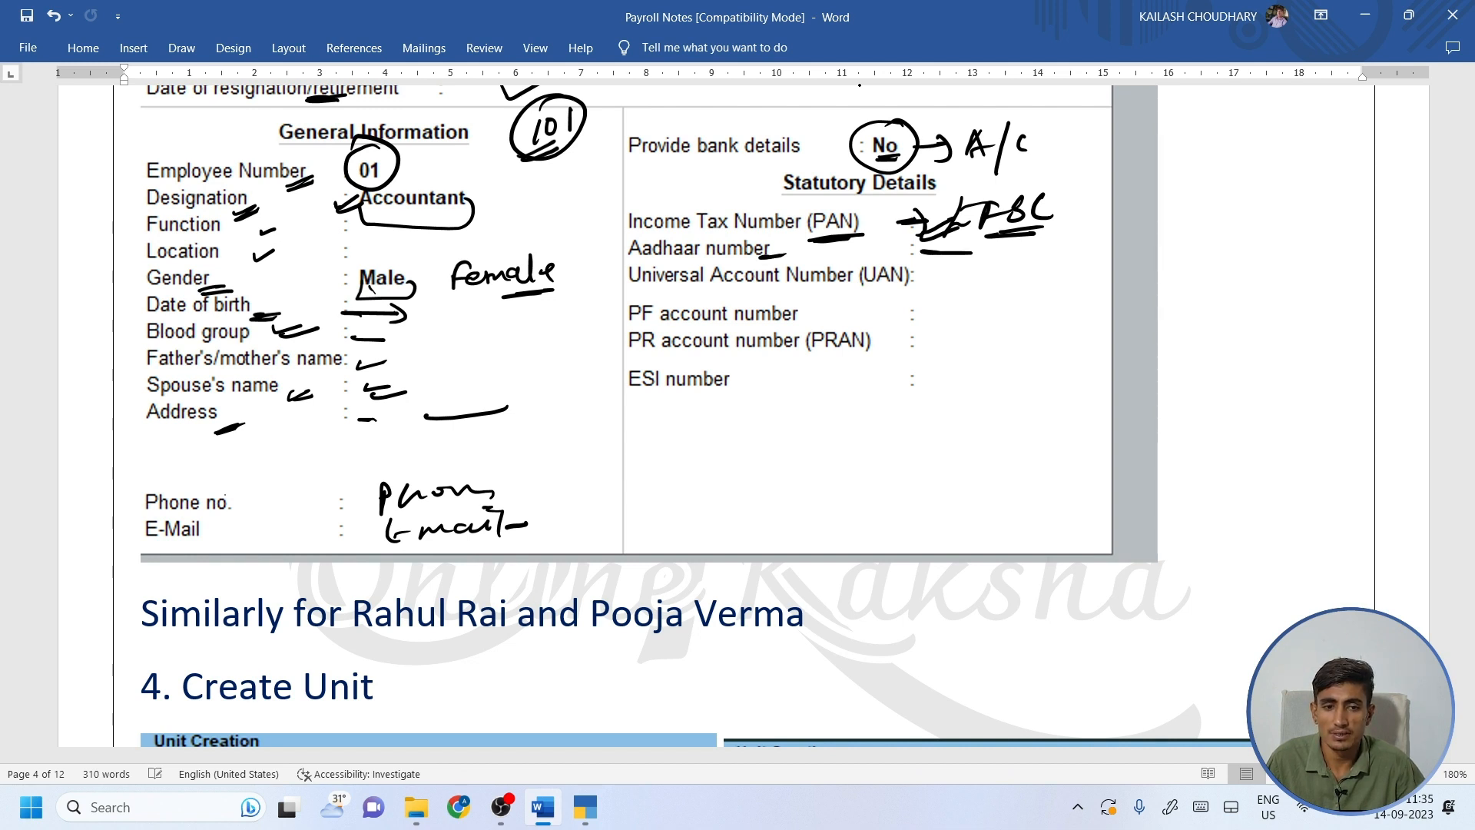
pyautogui.moveTo(863, 287); pyautogui.dragTo(989, 275)
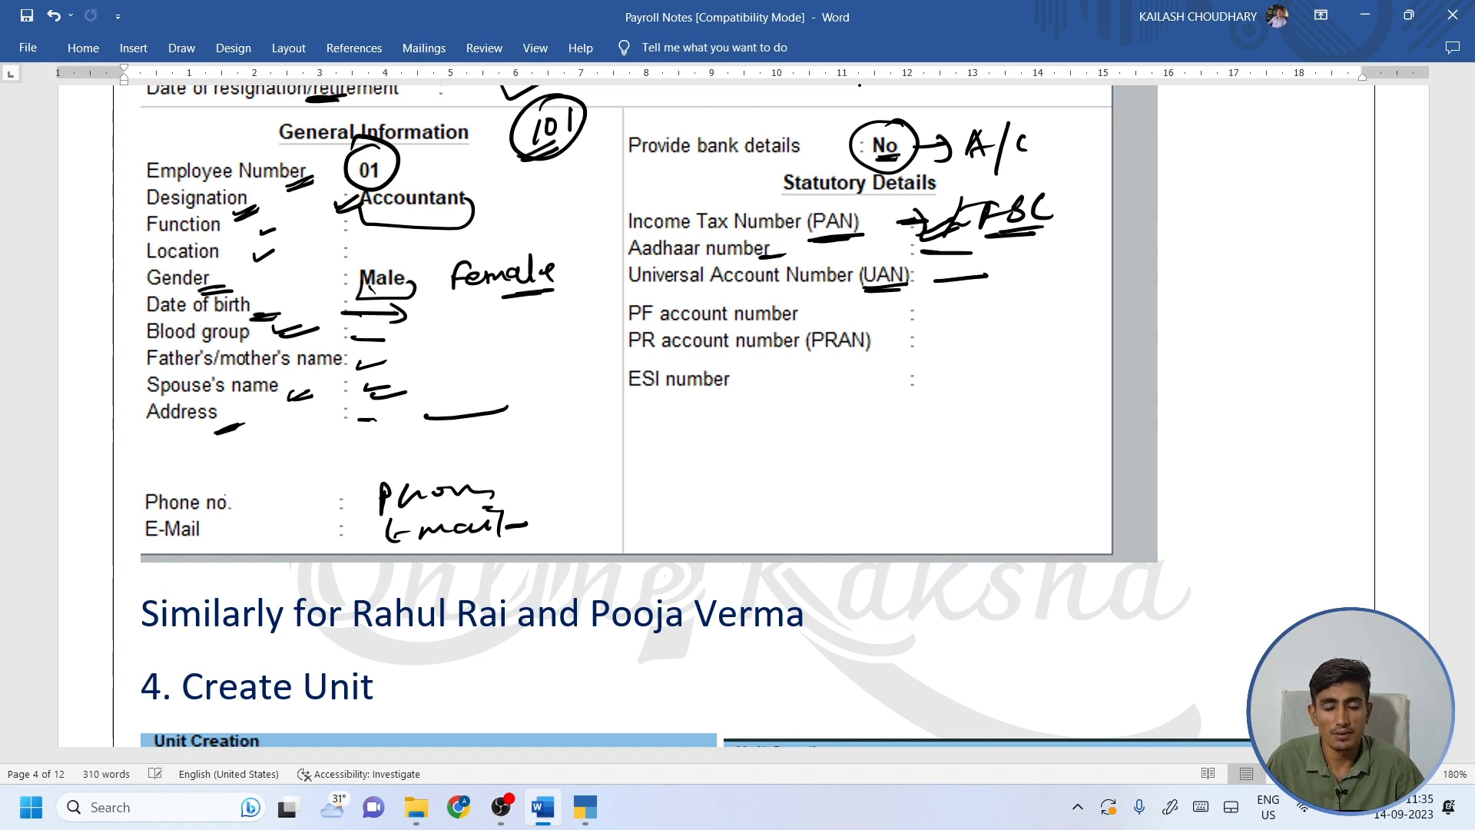
pyautogui.moveTo(915, 301); pyautogui.dragTo(971, 316)
pyautogui.moveTo(937, 329); pyautogui.dragTo(981, 328)
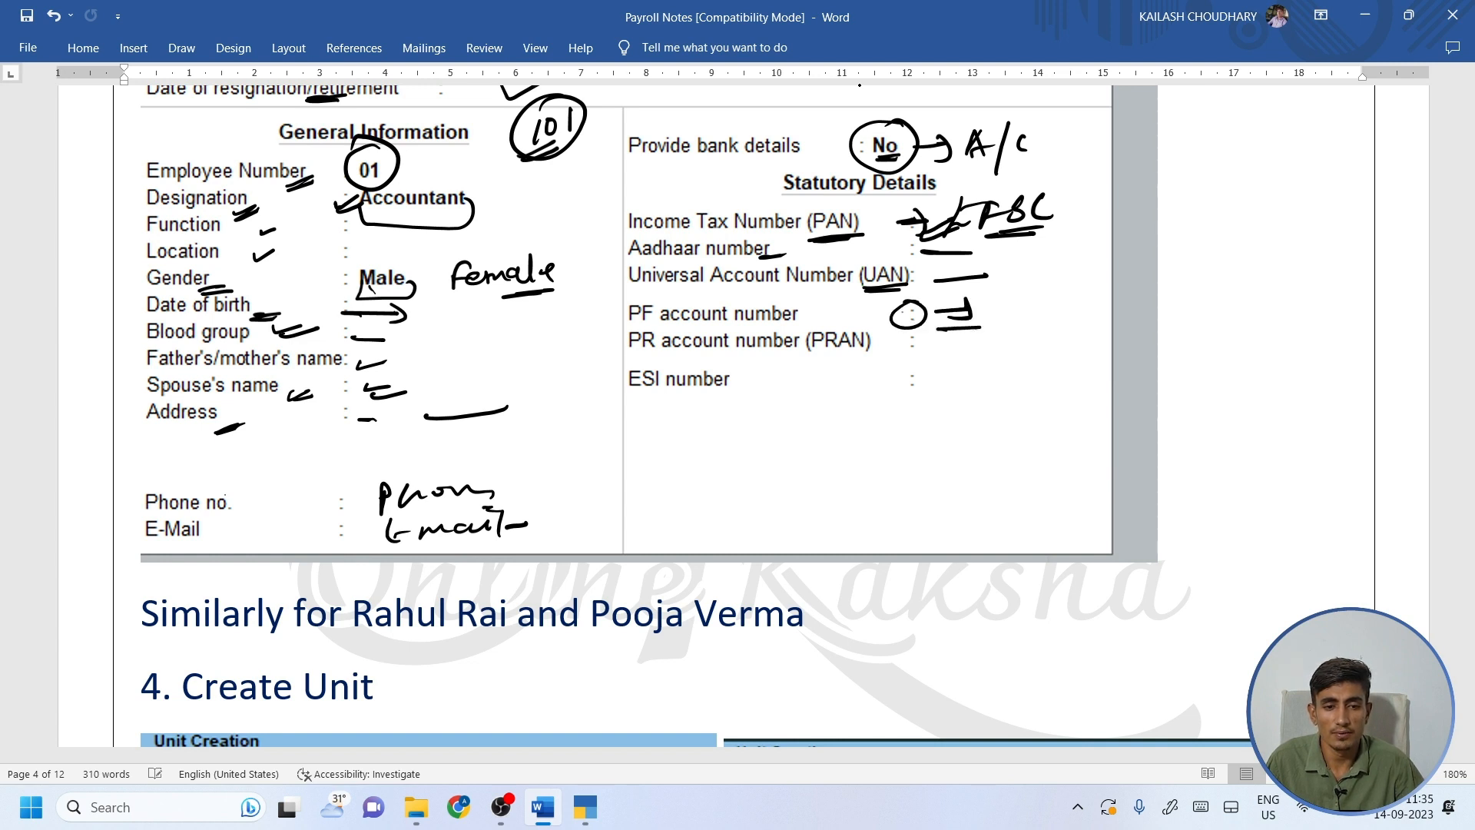
# Draw a curved stroke beside the statutory details, and underline and tick the "Similarly for" line about the other employees.
pyautogui.moveTo(1076, 253); pyautogui.dragTo(1090, 285)
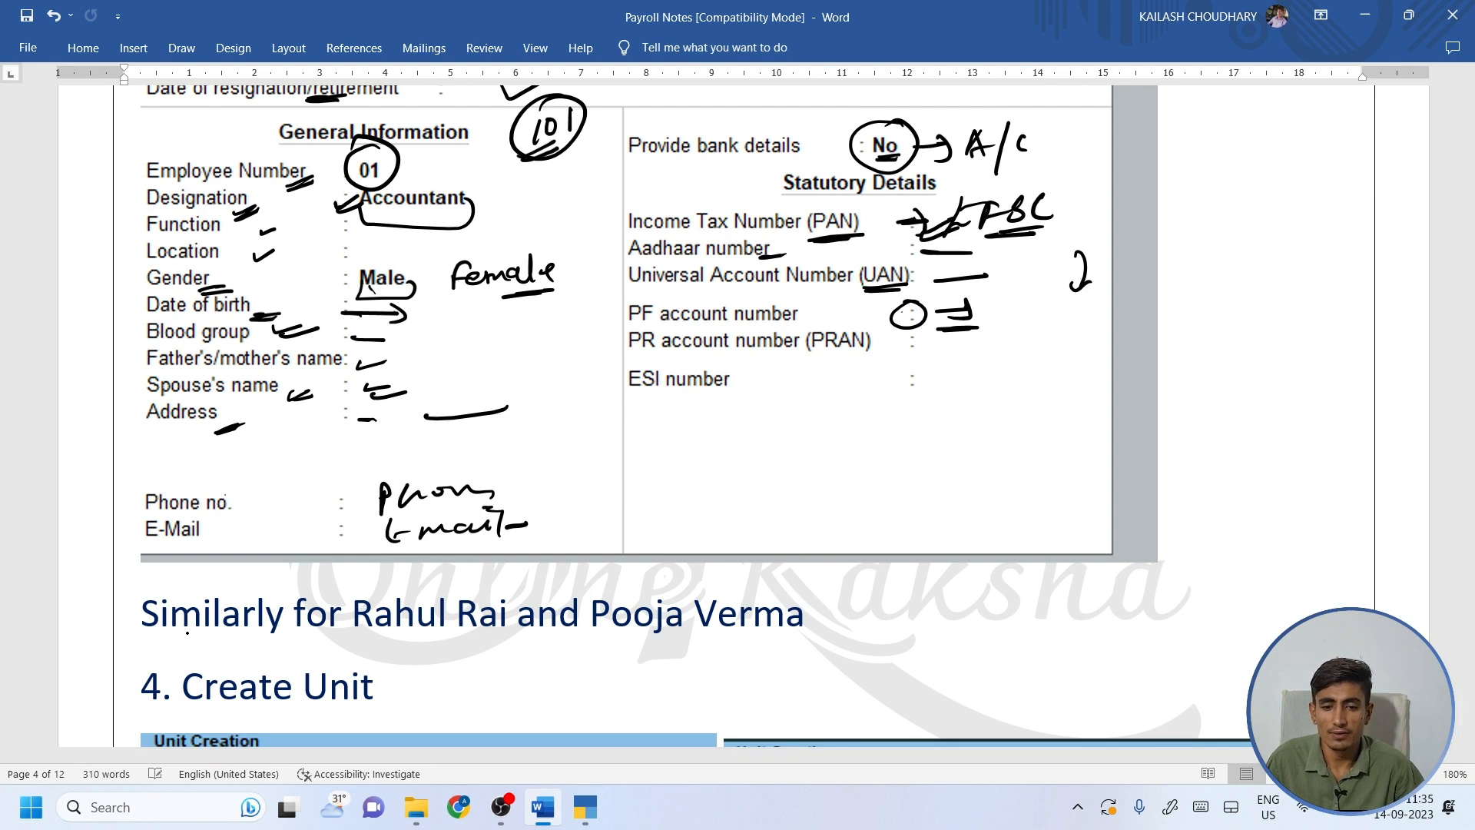
pyautogui.moveTo(688, 638); pyautogui.dragTo(725, 634)
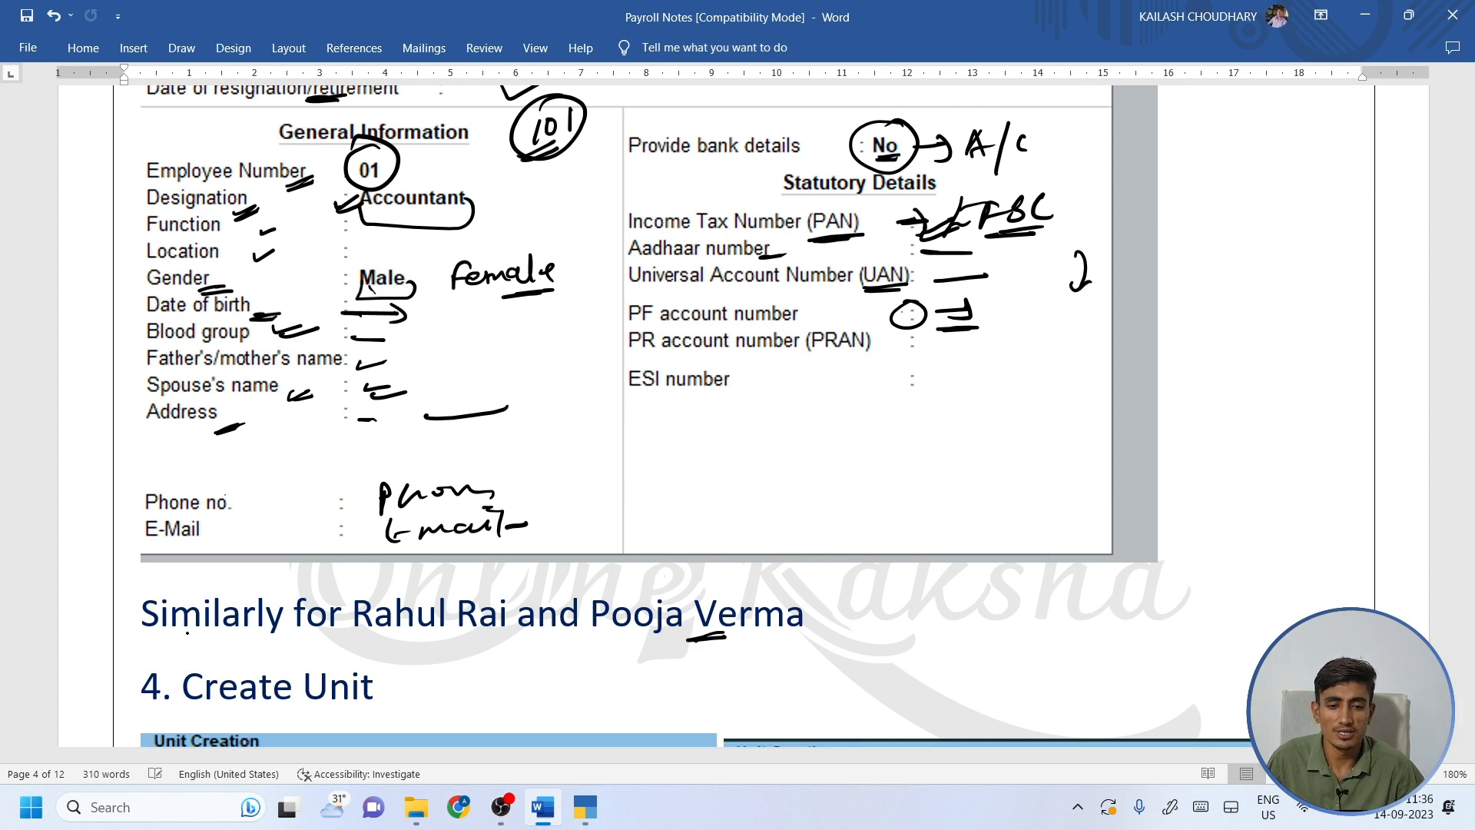
pyautogui.moveTo(860, 603); pyautogui.dragTo(896, 597)
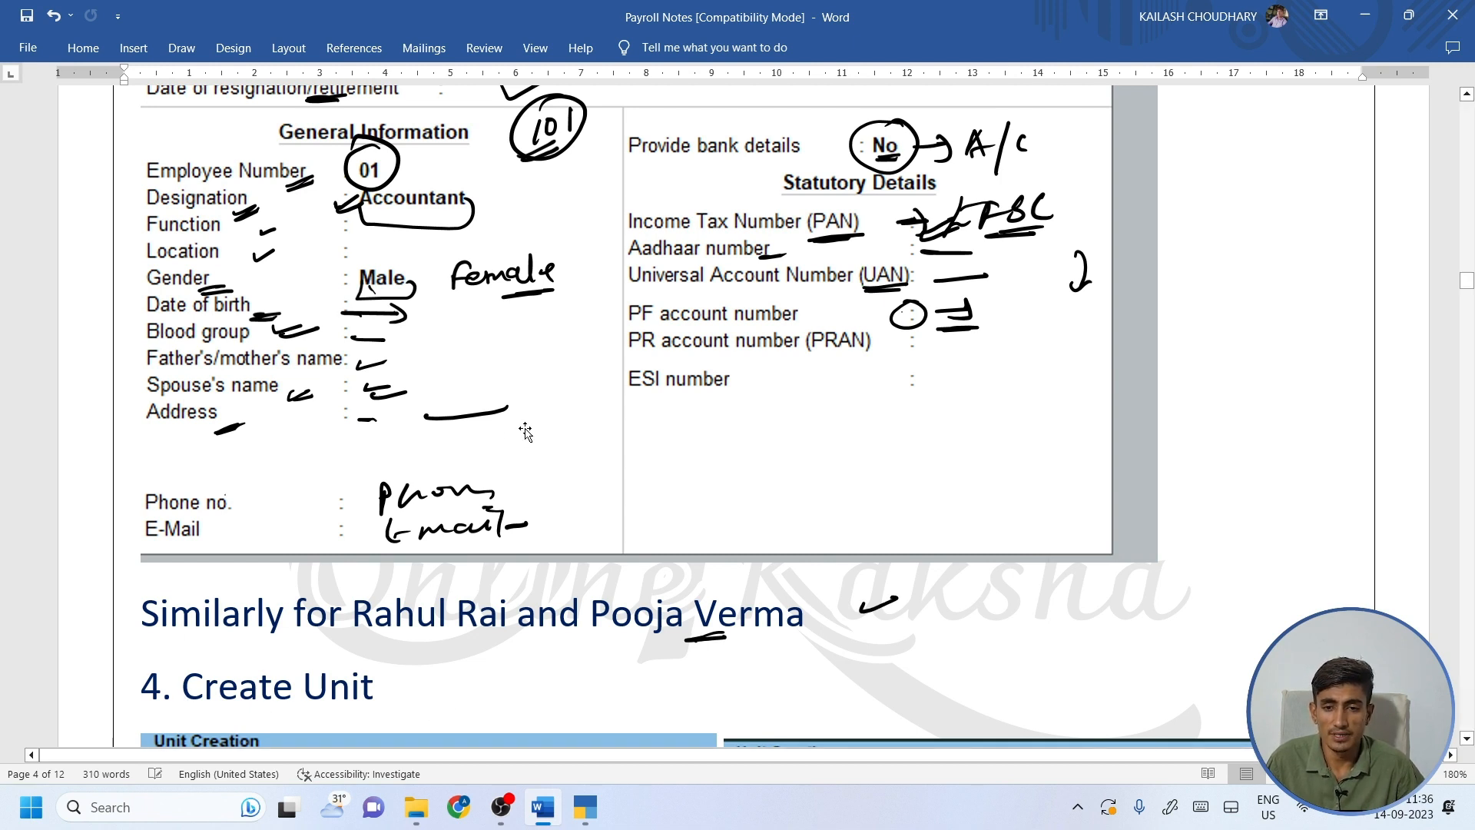
# Switch to TallyPrime, leave the employee group form, and start a new Employee master with the category Head Office.
pyautogui.click(585, 816)
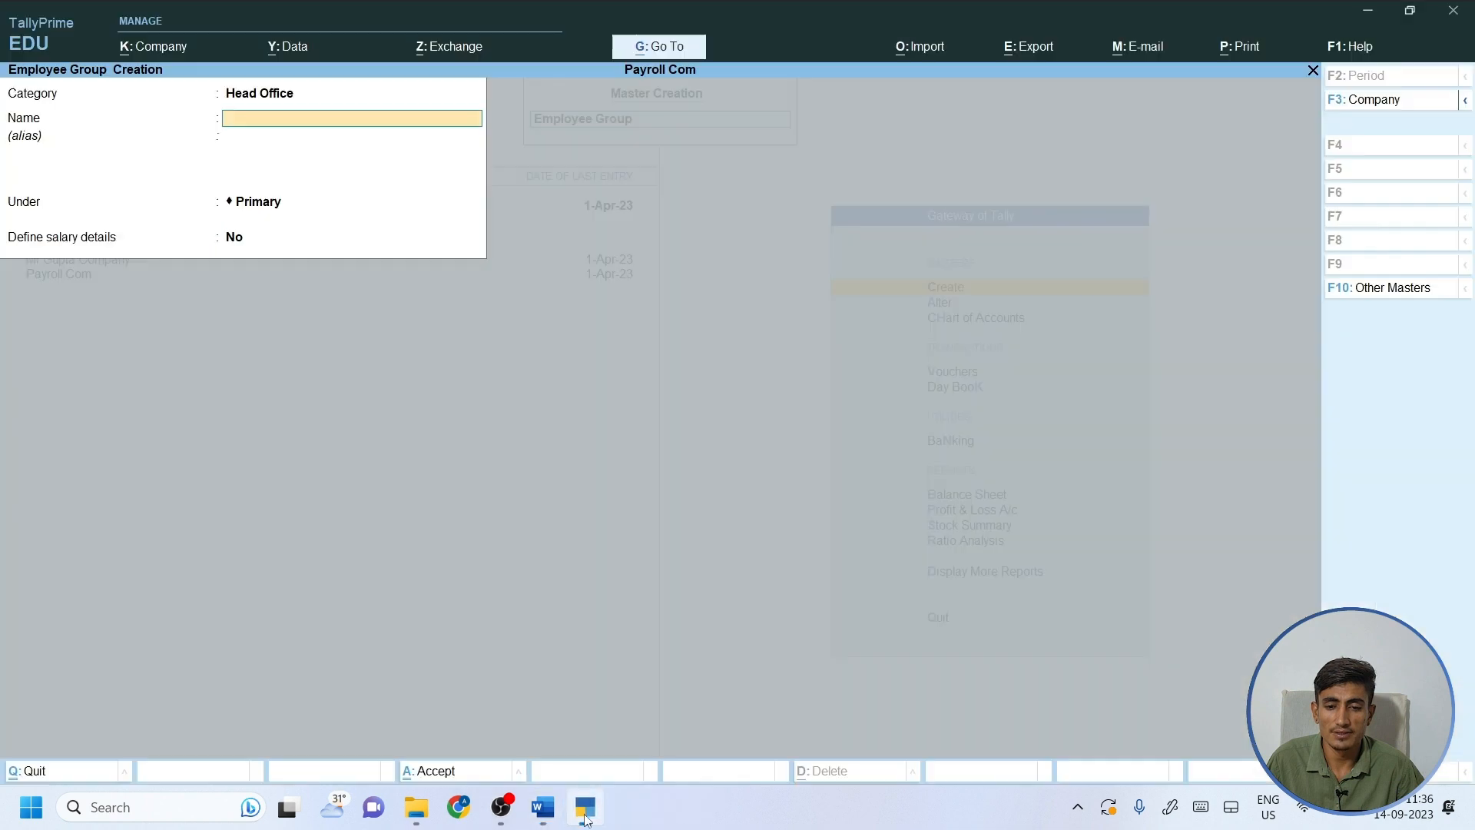
pyautogui.press('Escape')
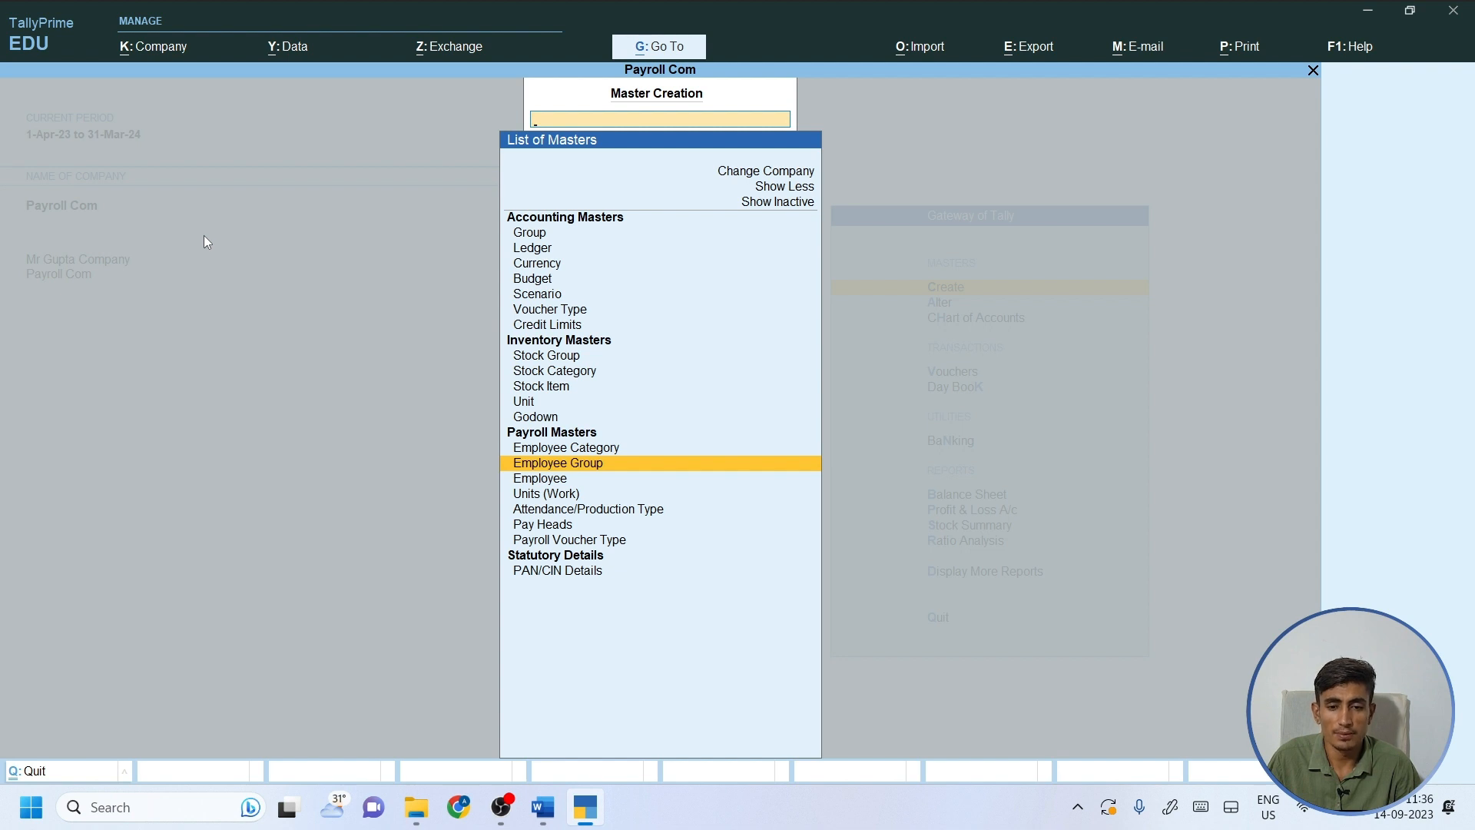
pyautogui.press('Down')
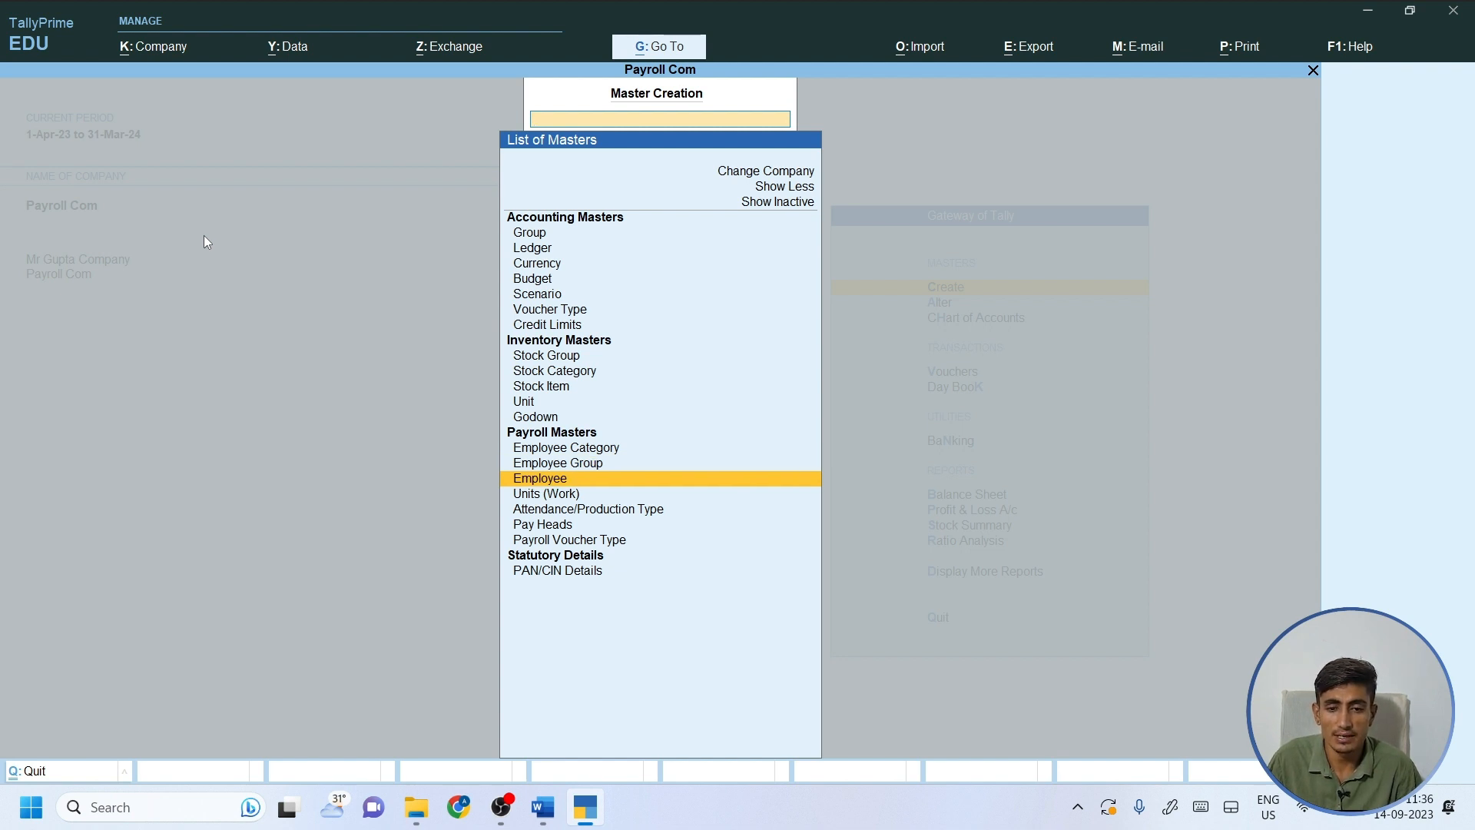
pyautogui.press('Return')
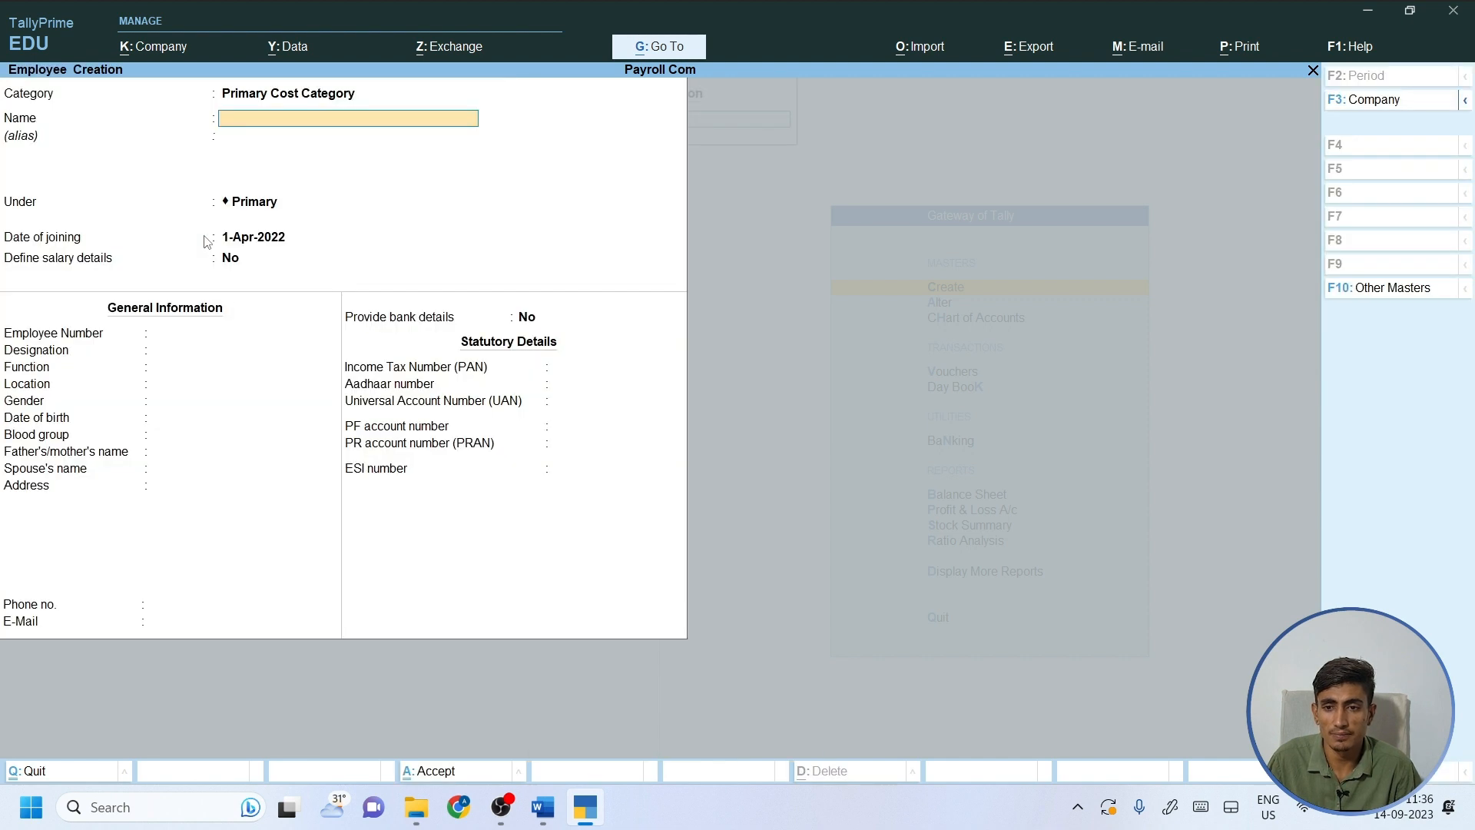
pyautogui.press('BackSpace')
pyautogui.write('hea')
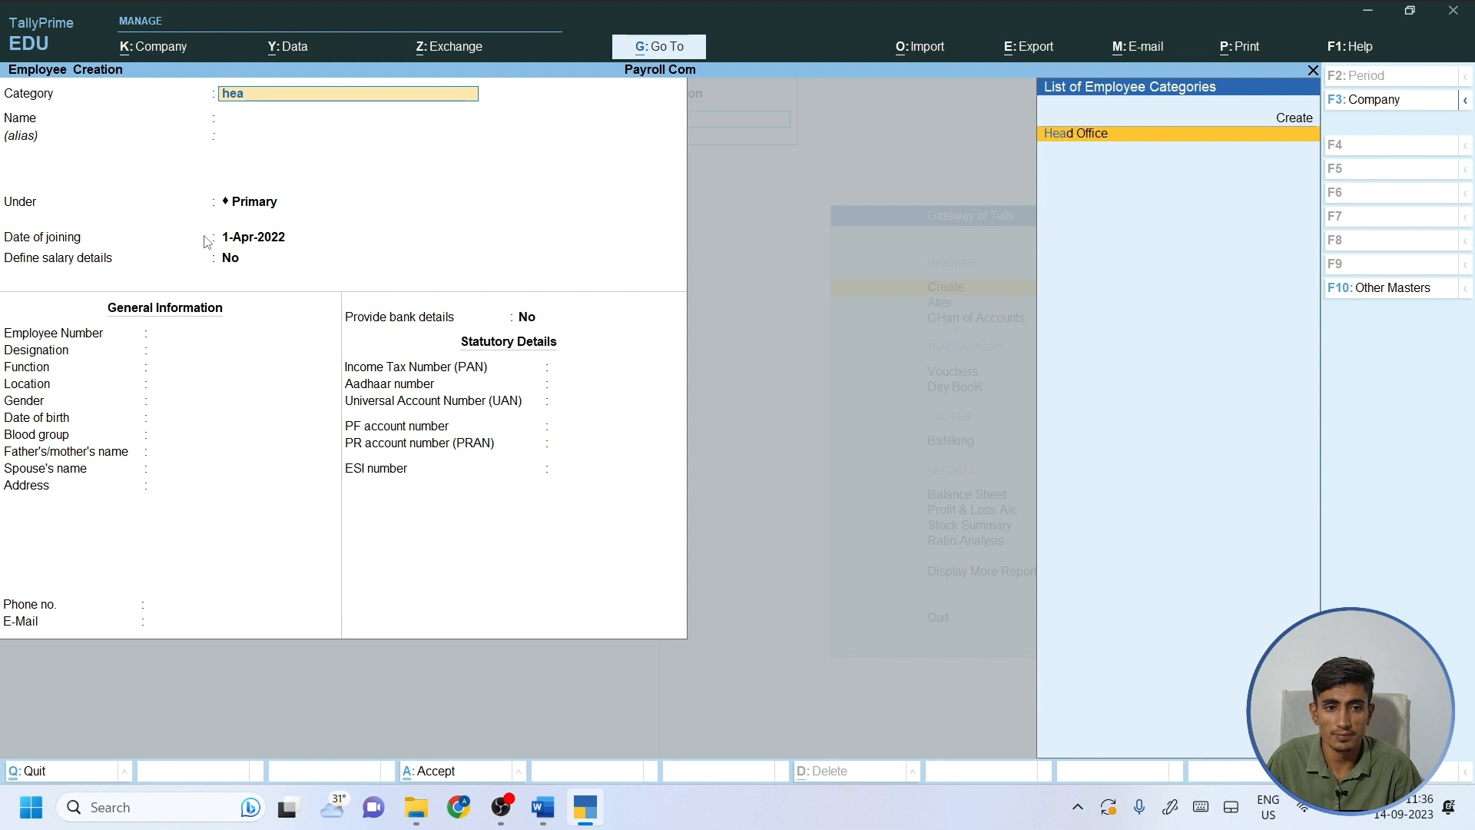
pyautogui.press('Return')
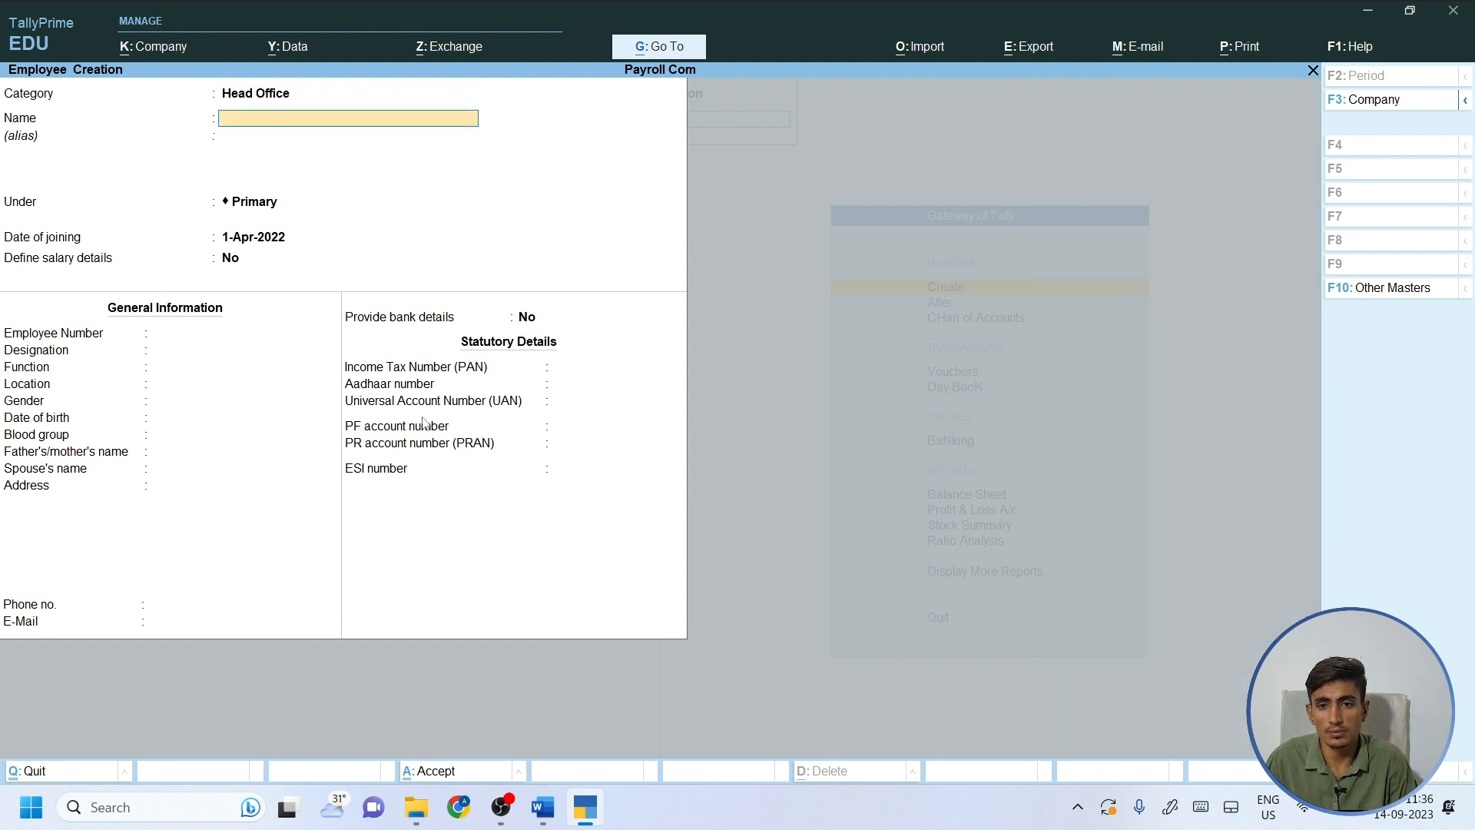
# Enter the first employee's full name as shown in the notes and leave the alias blank.
pyautogui.write('M')
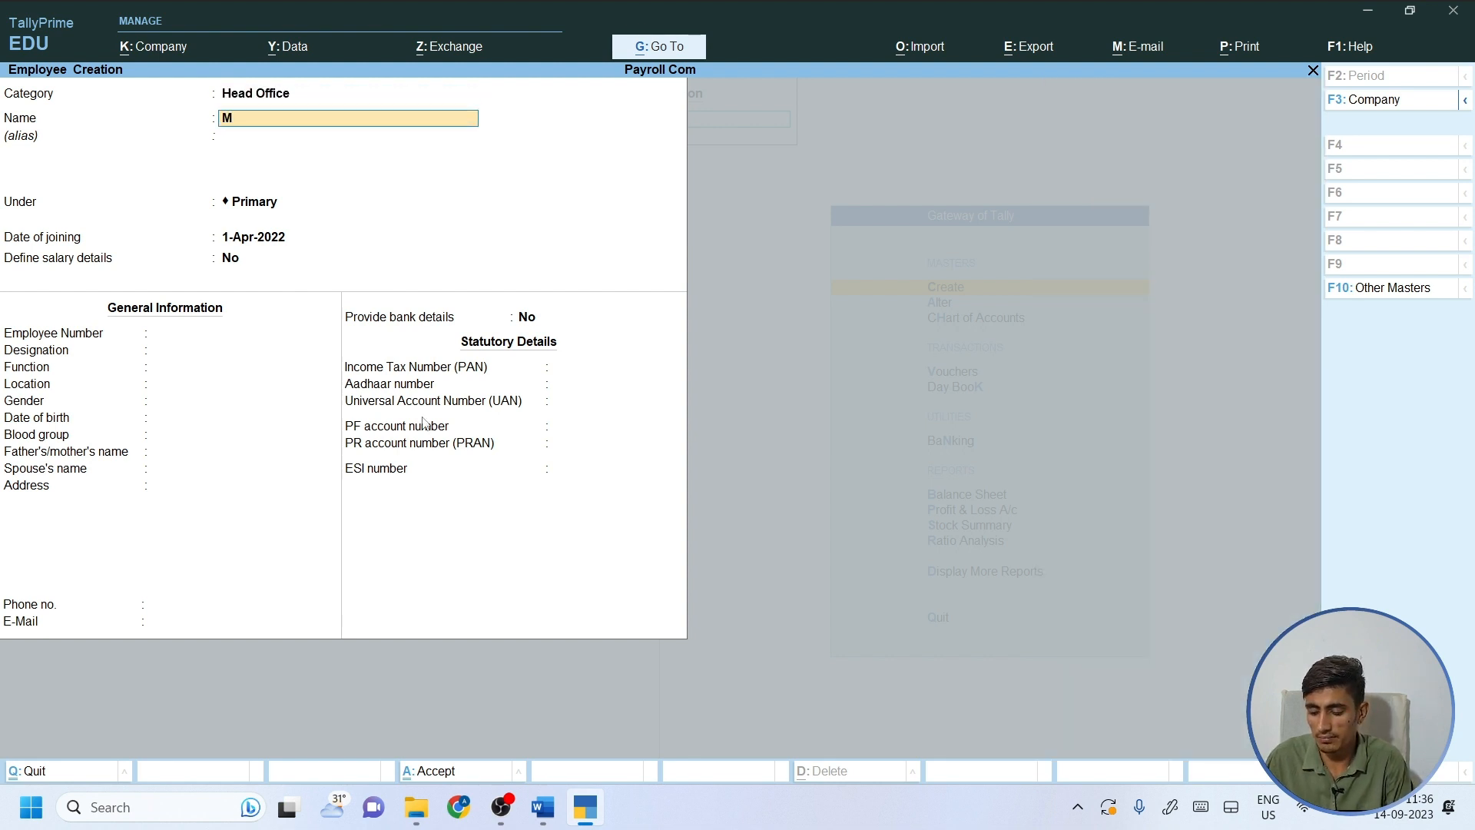
pyautogui.write('aj')
pyautogui.press('BackSpace')
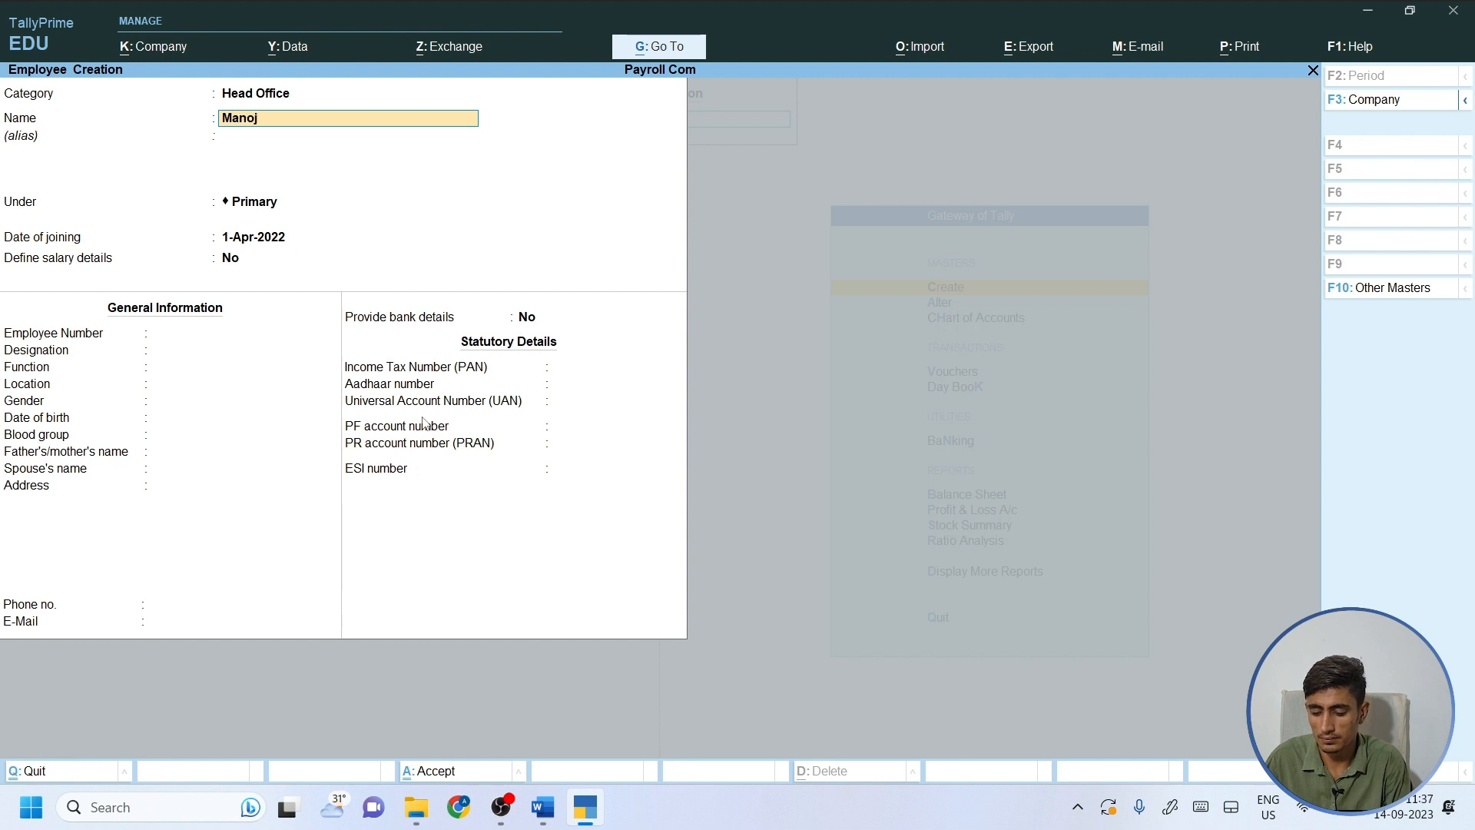
pyautogui.write('noj Vewr')
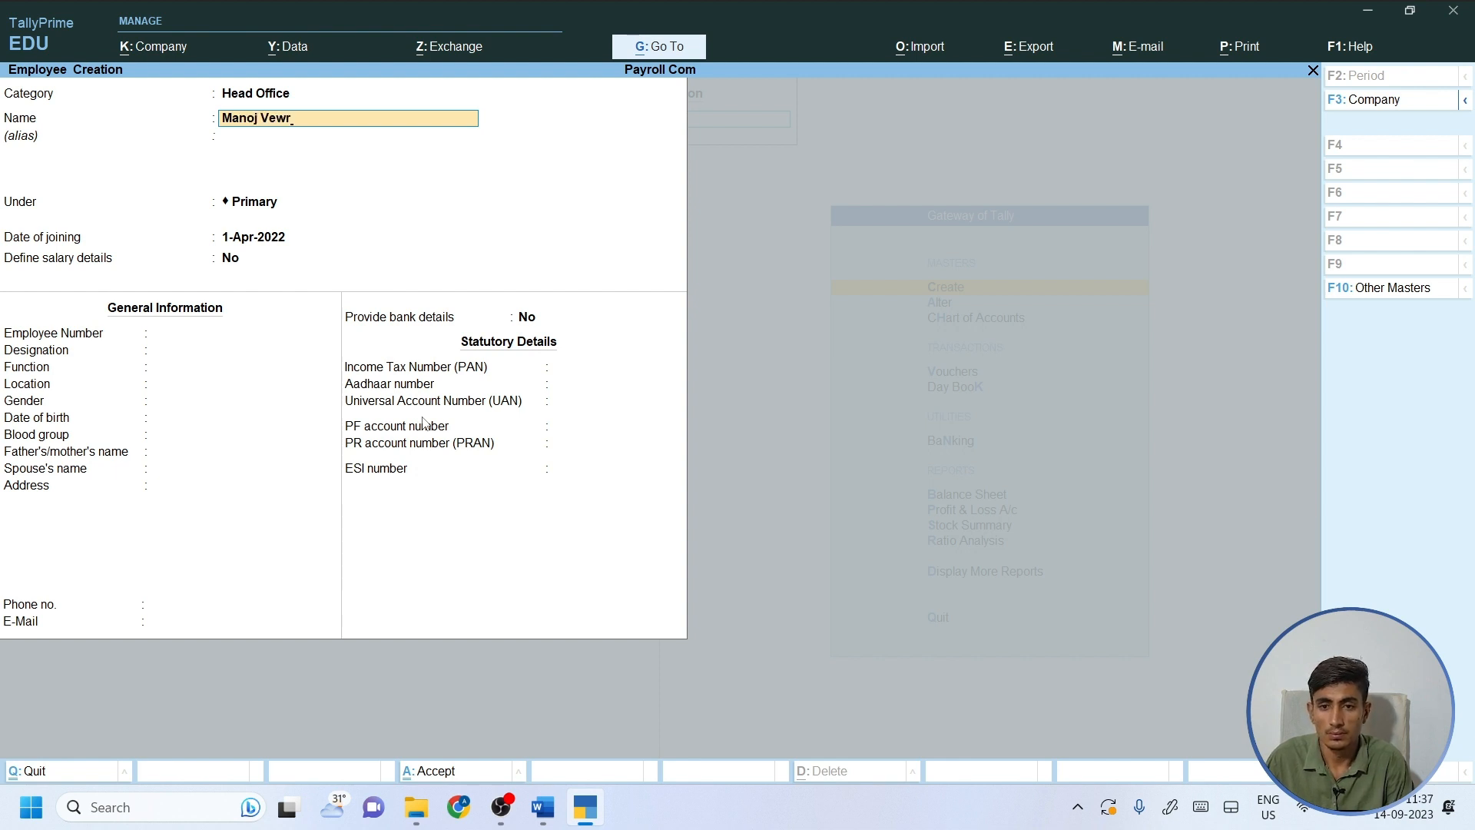
pyautogui.press('BackSpace')
pyautogui.press('BackSpace')
pyautogui.write('rma')
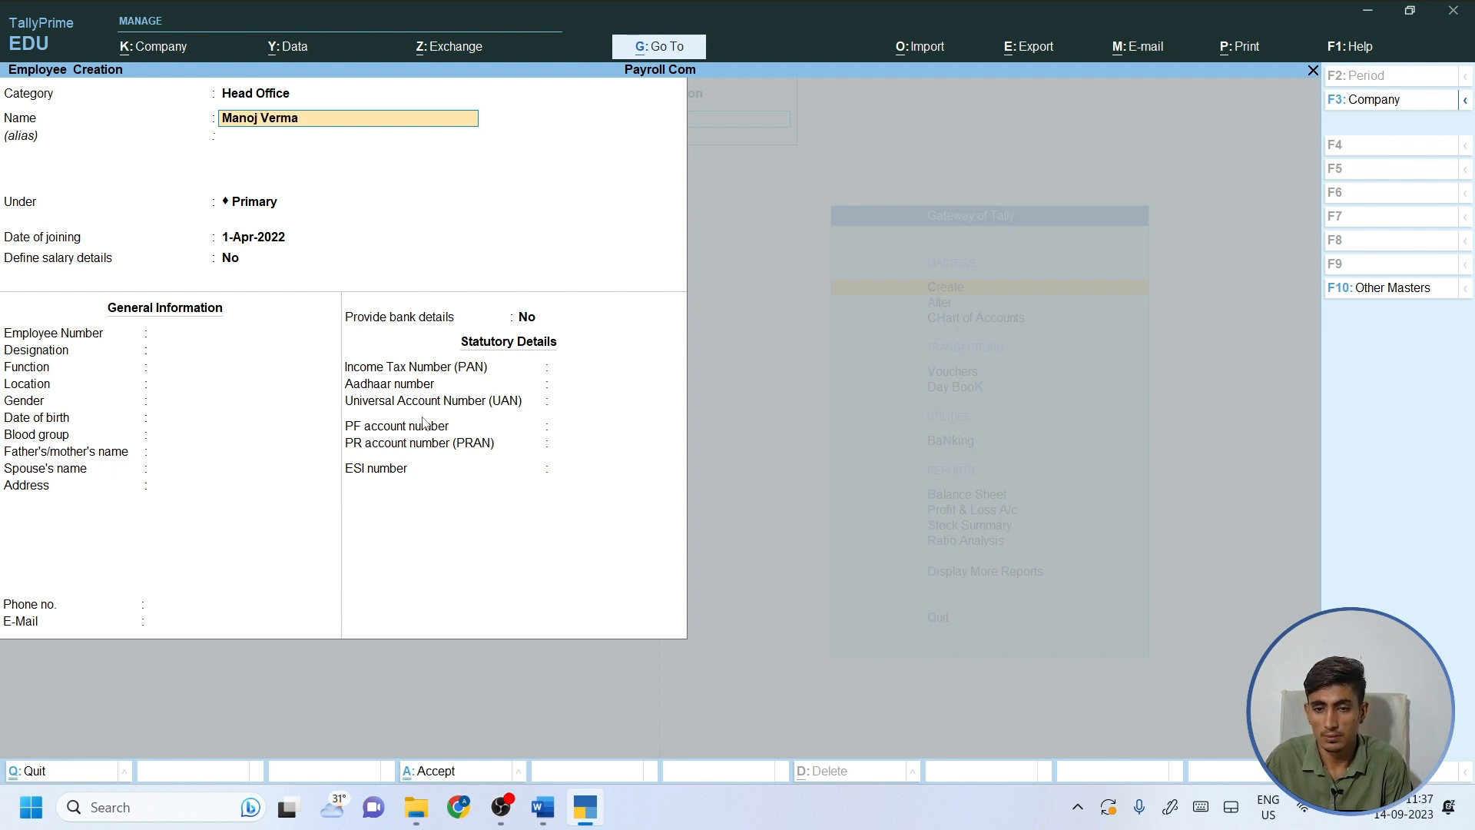
pyautogui.press('Return')
pyautogui.press('Return')
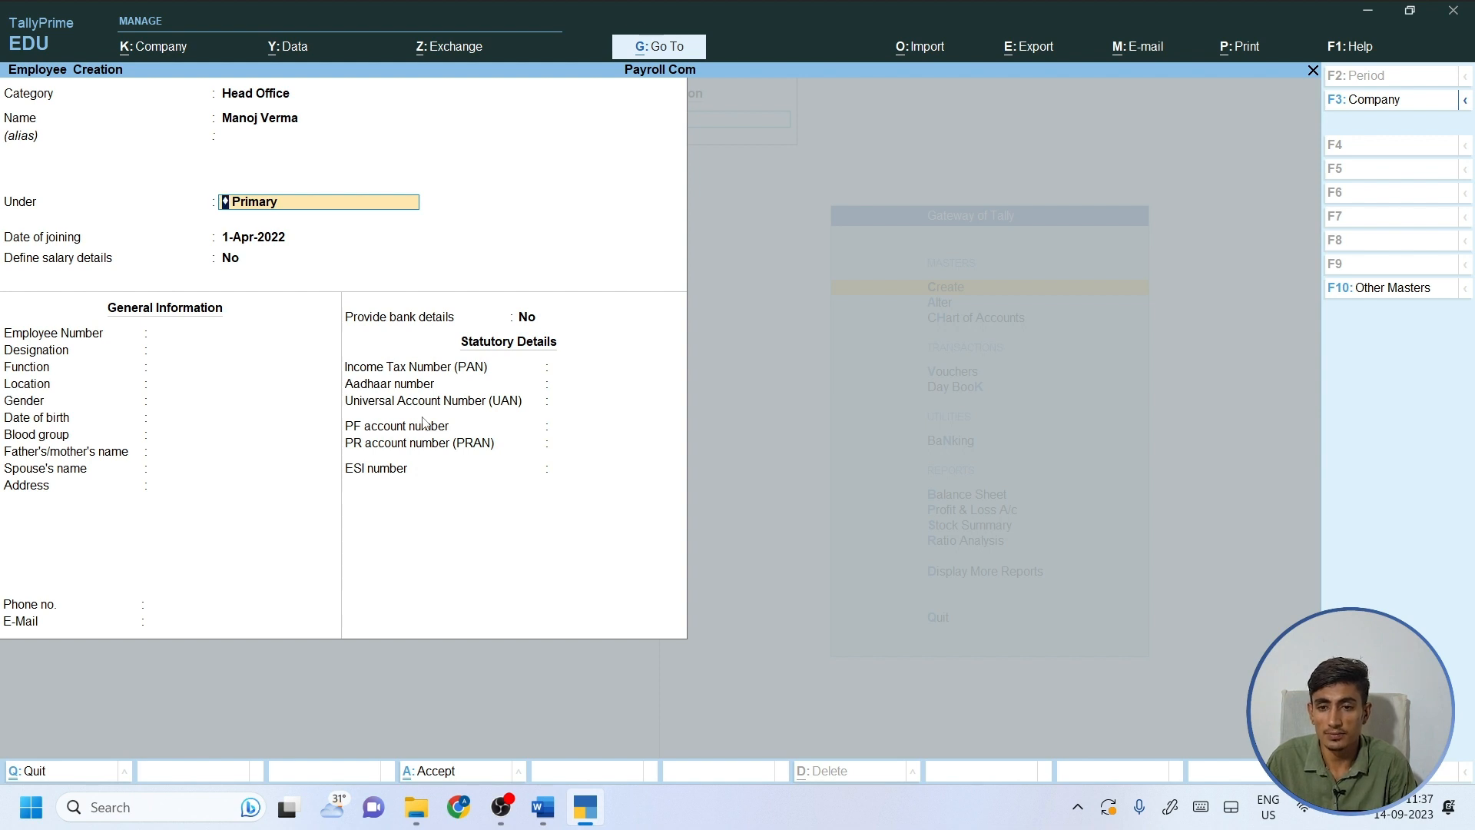
# Keep the employee under Primary, set the joining date to 1-May-2023 without salary details, and enter employee number 01.
pyautogui.press('Return')
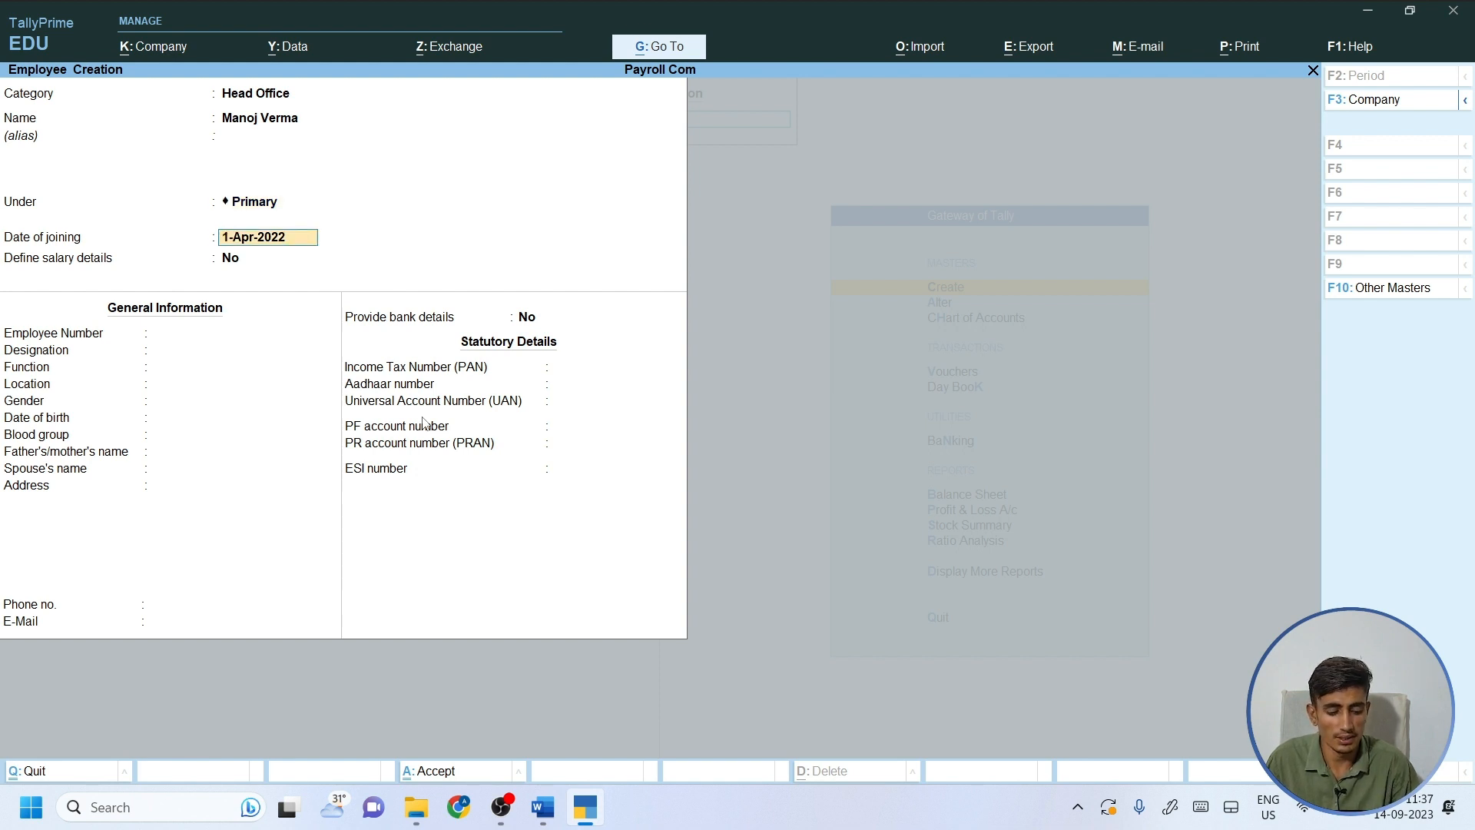
pyautogui.write('1-5')
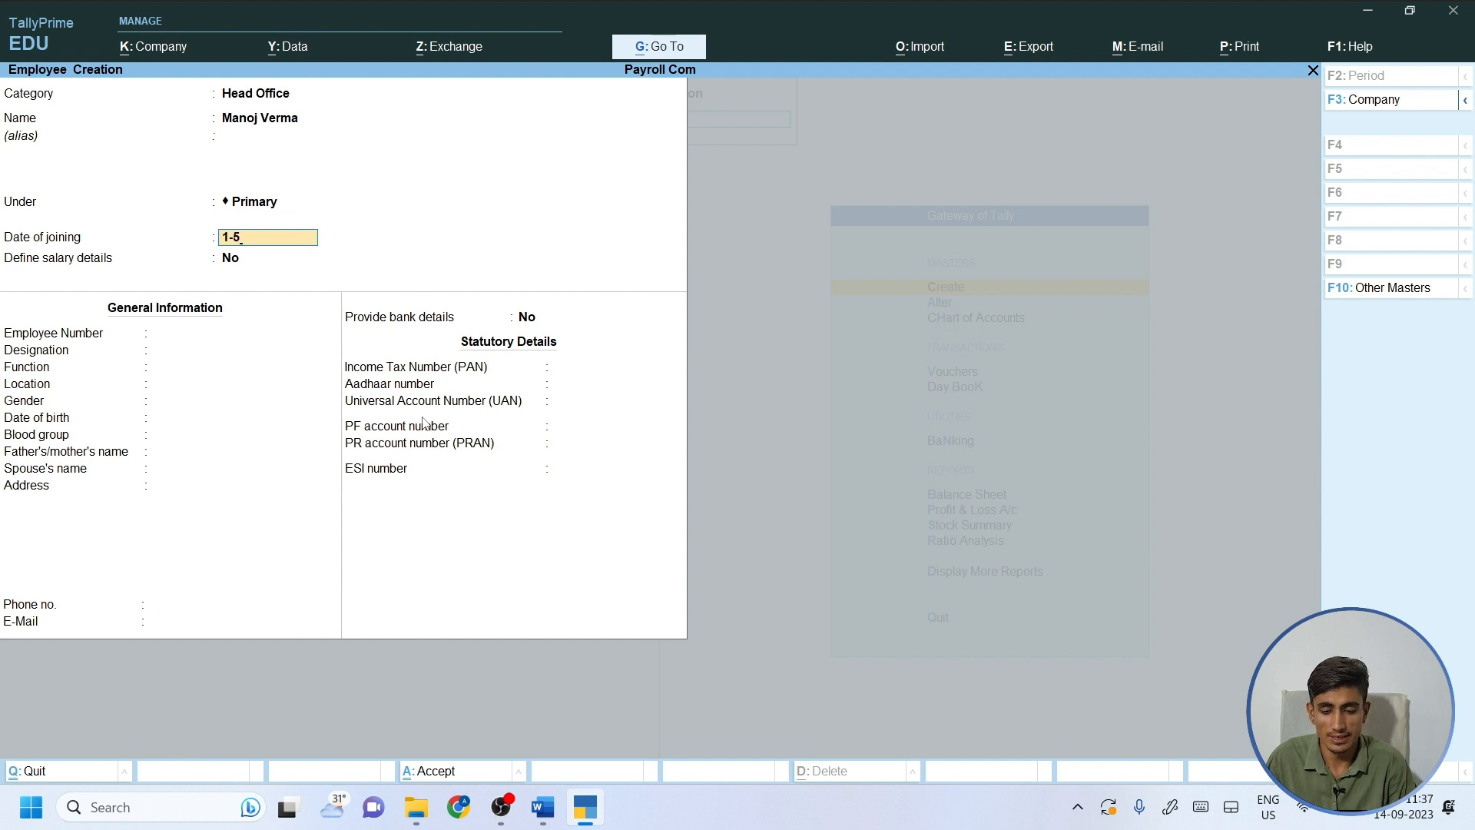
pyautogui.press('Return')
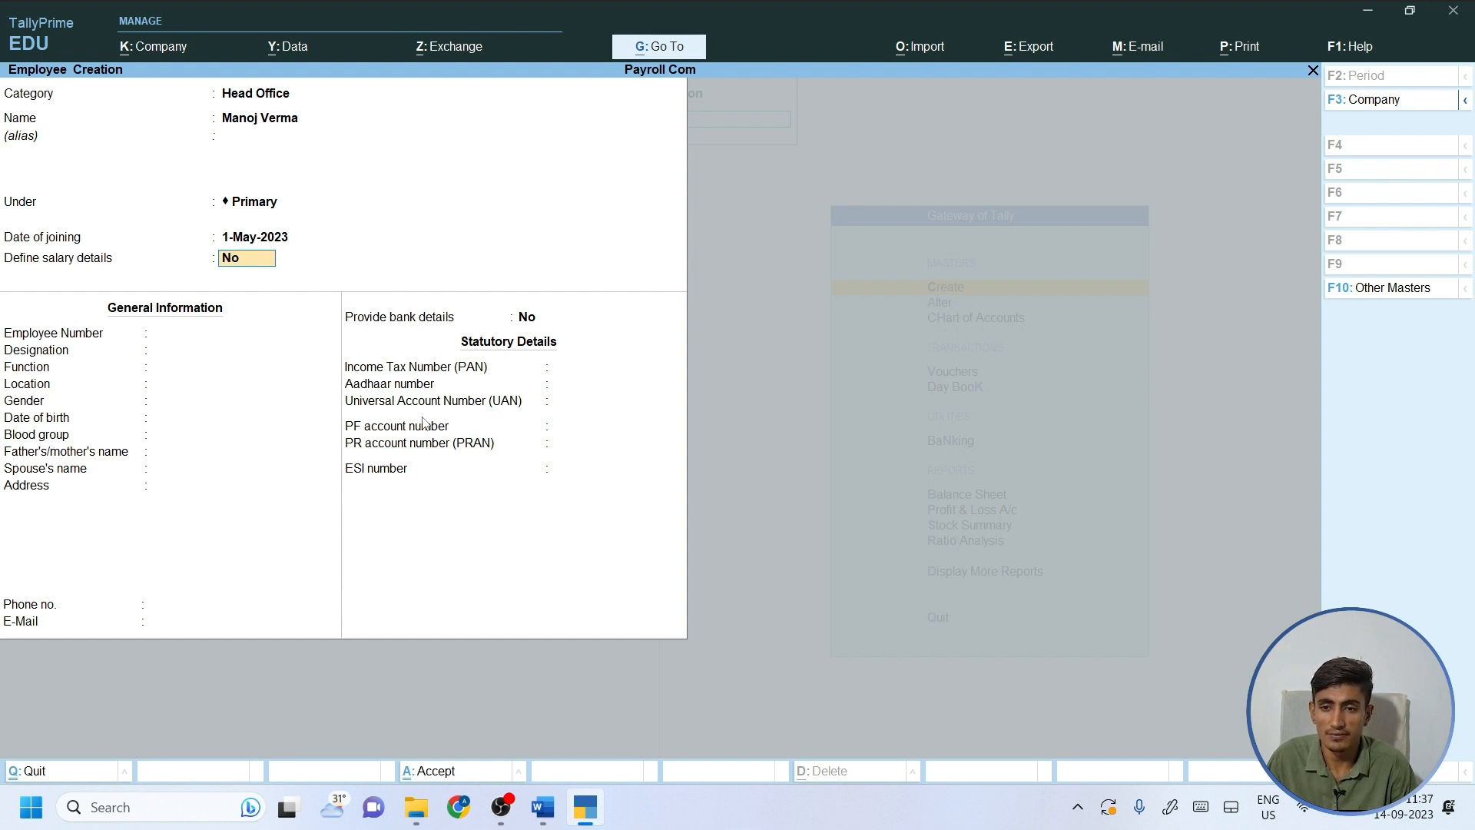
pyautogui.press('Return')
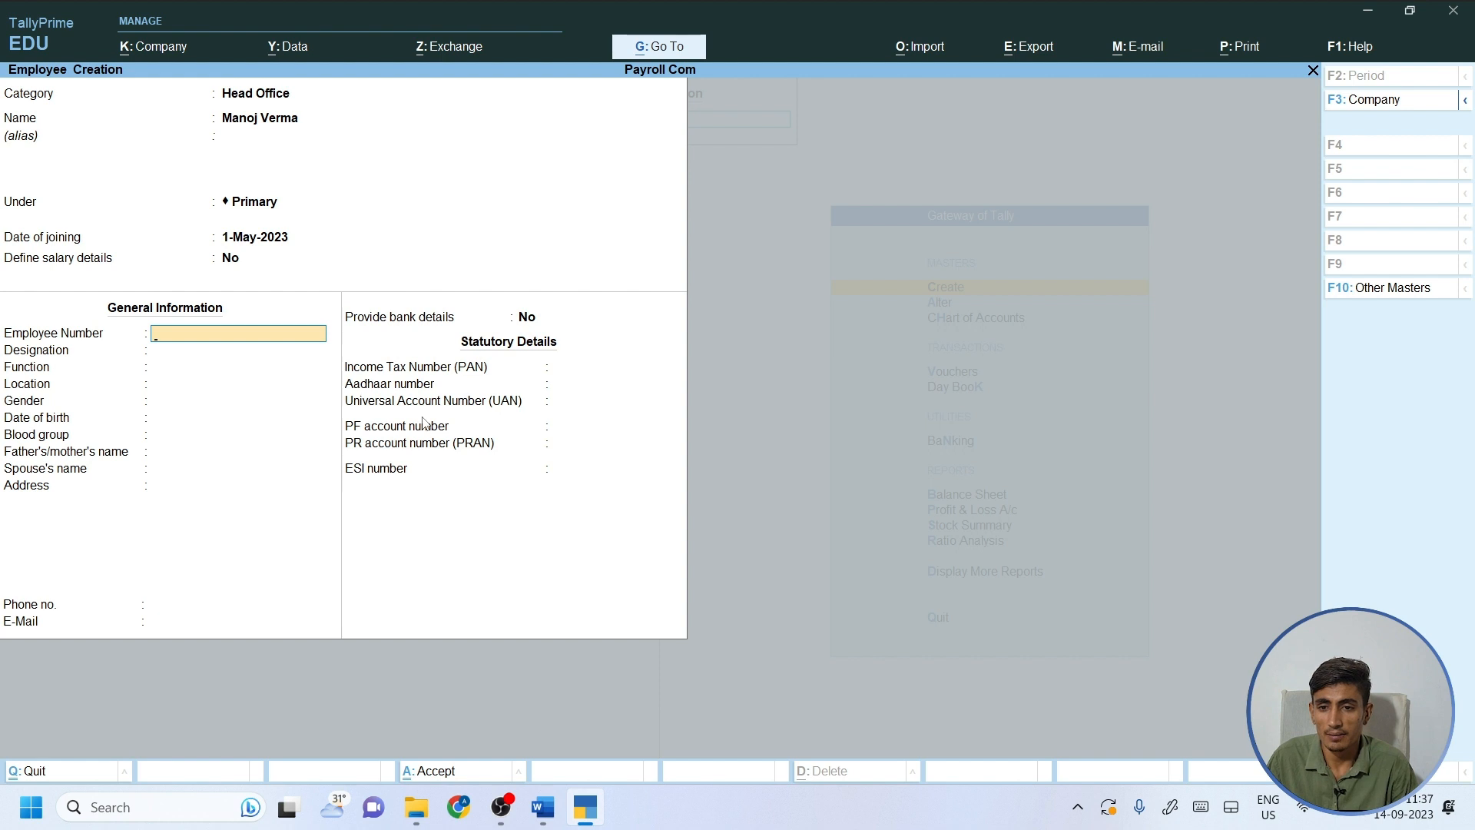
pyautogui.write('01')
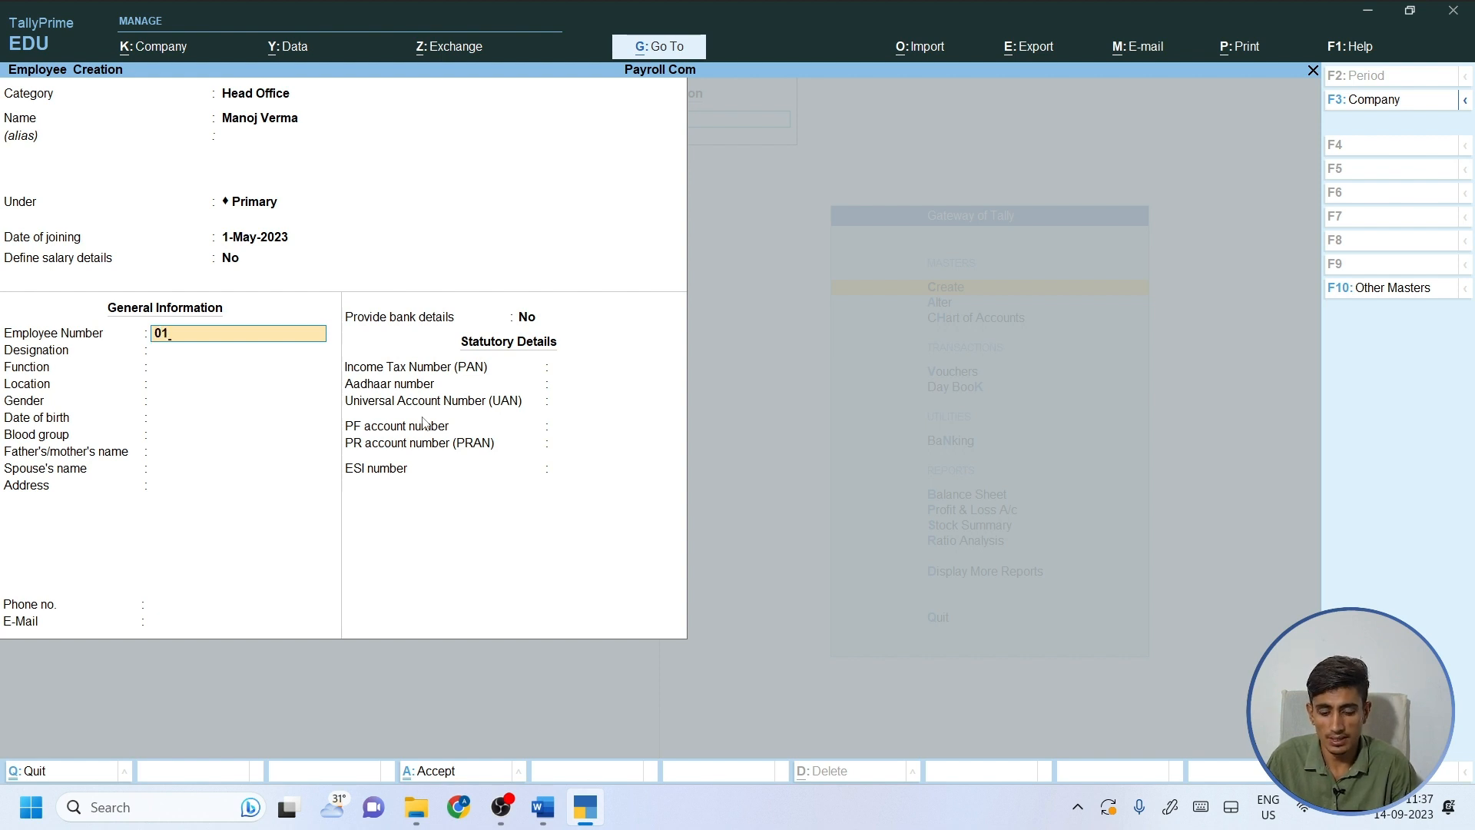
pyautogui.press('Return')
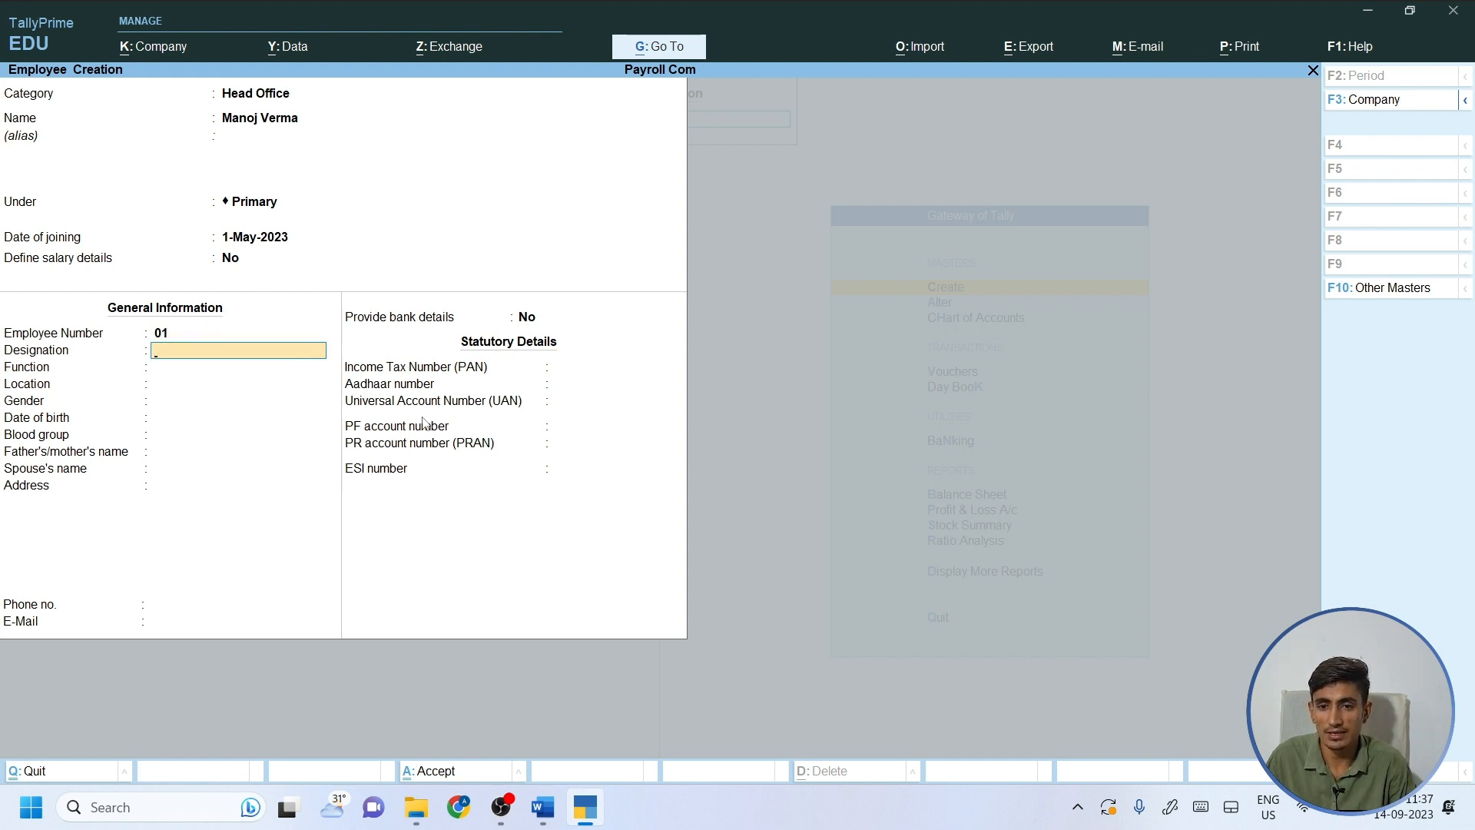
# Move the first employee under the Manager group, keeping the joining date, salary setting and employee number unchanged.
pyautogui.press('BackSpace')
pyautogui.press('BackSpace')
pyautogui.press('BackSpace')
pyautogui.press('BackSpace')
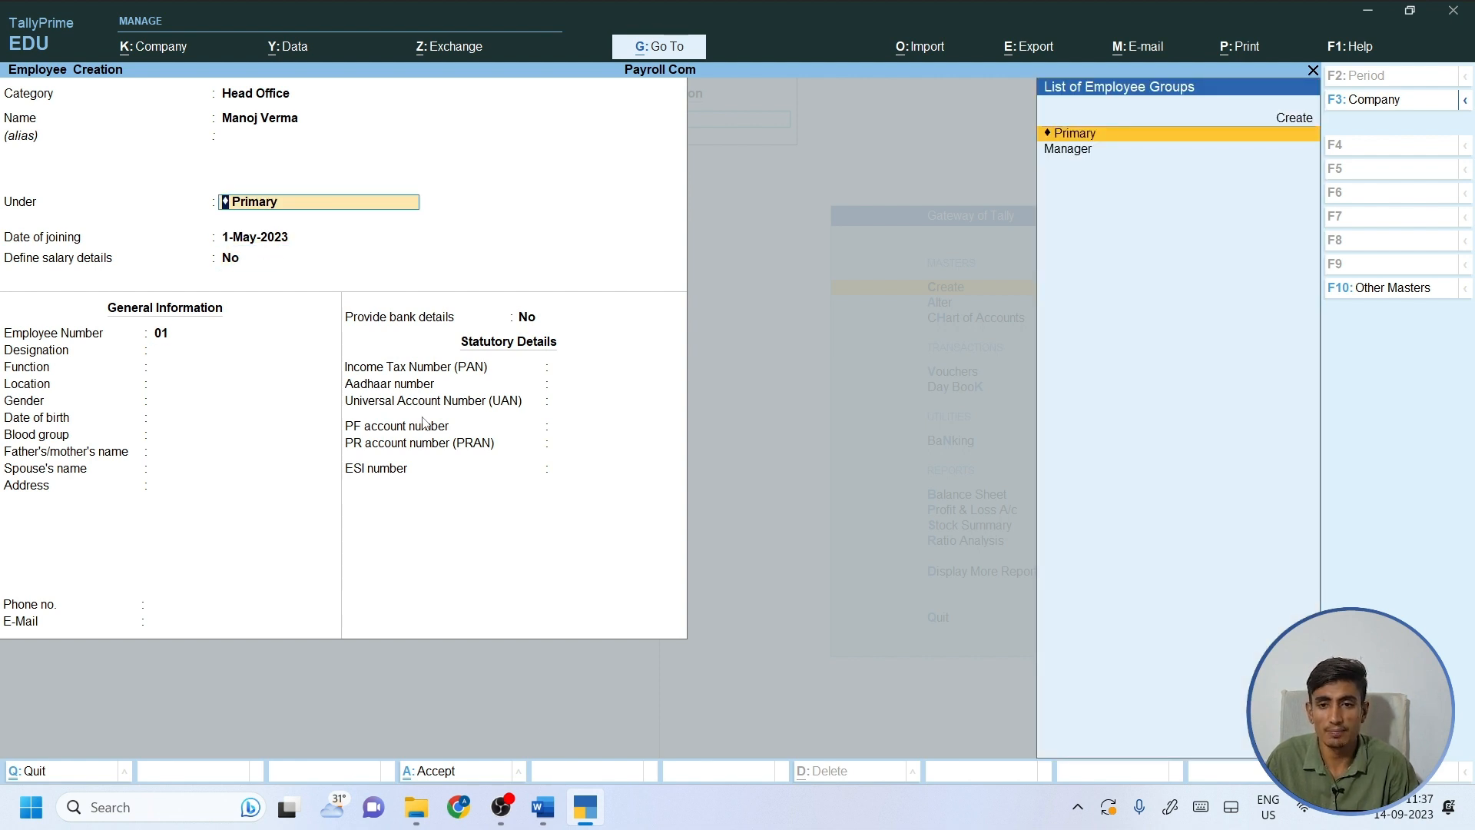
pyautogui.press('Down')
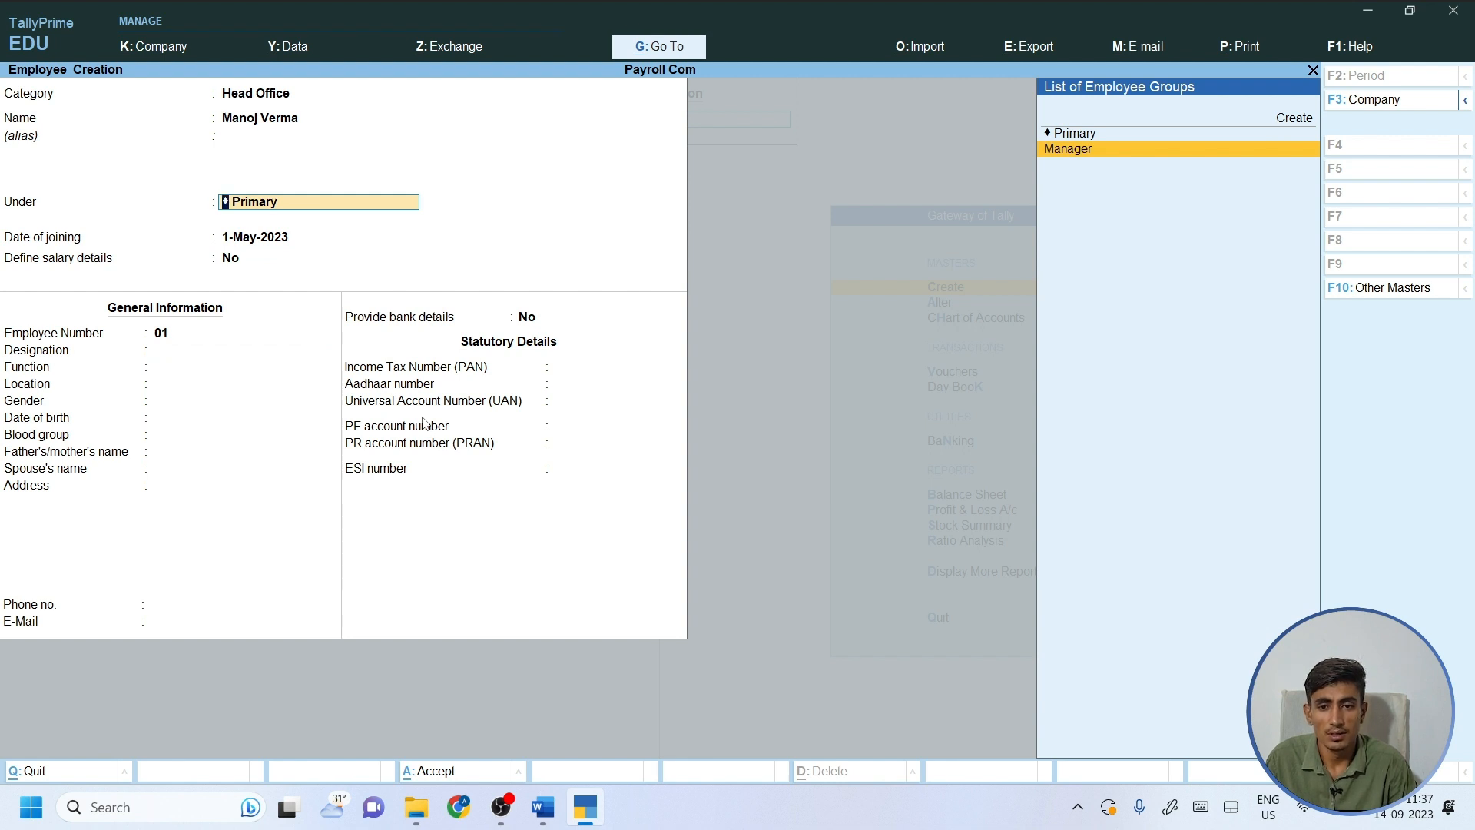
pyautogui.press('Return')
pyautogui.press('Return')
pyautogui.press('Return')
pyautogui.press('Return')
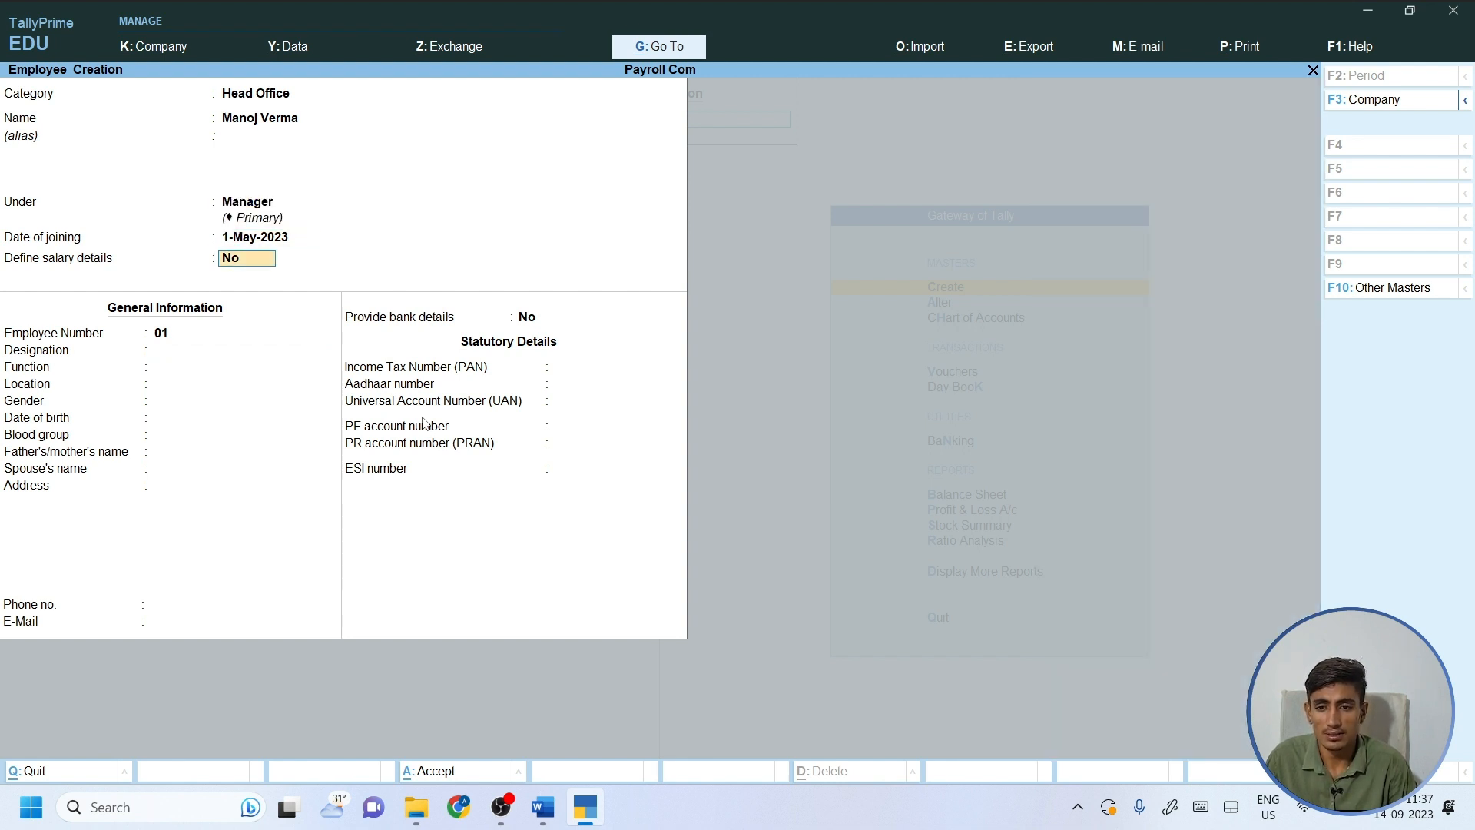
# Set the first employee's designation to Accountant and leave the function and location blank.
pyautogui.write('A')
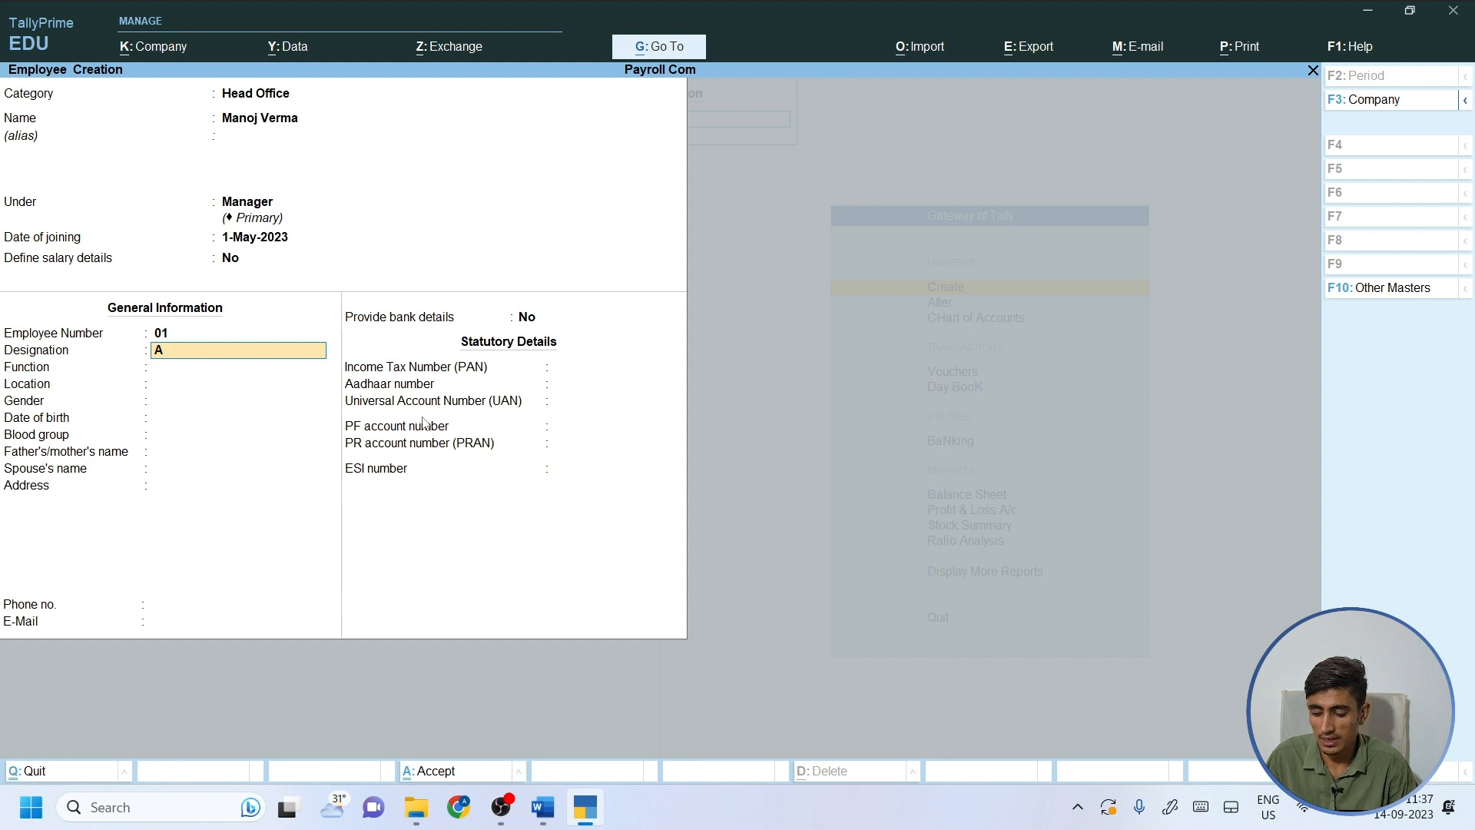
pyautogui.write('ccountant')
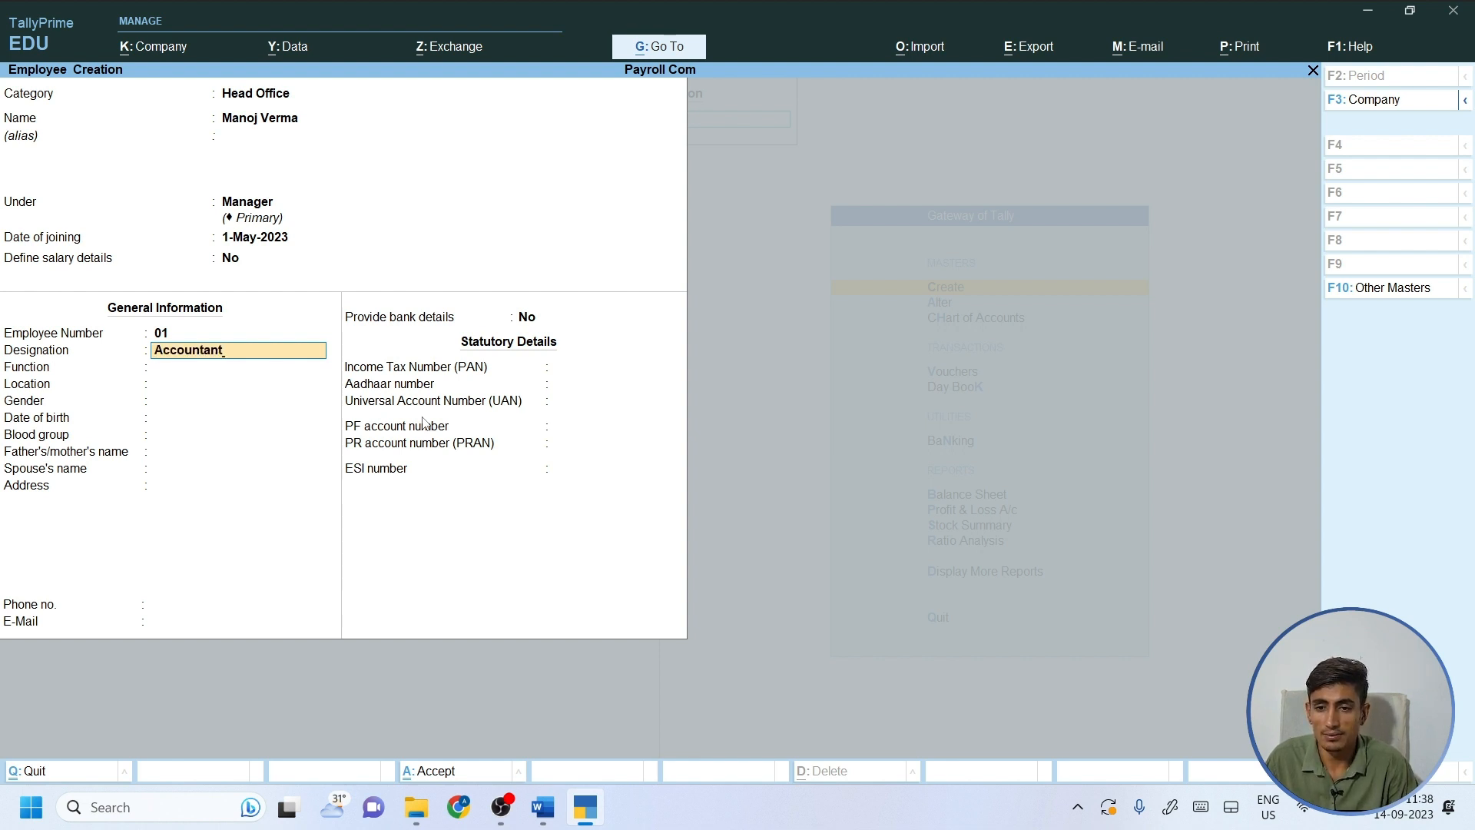
pyautogui.press('Return')
pyautogui.press('Return')
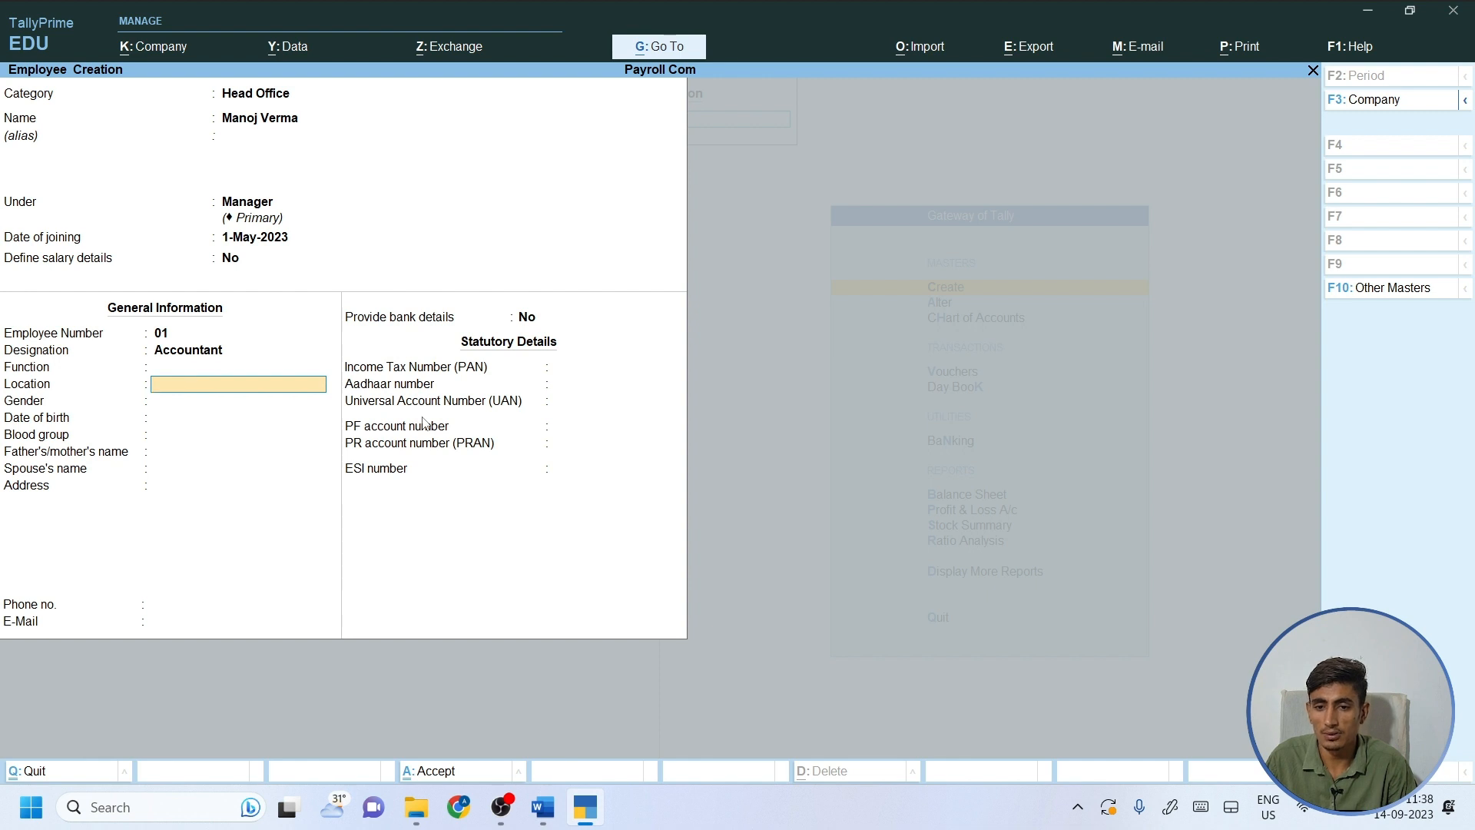
pyautogui.press('Return')
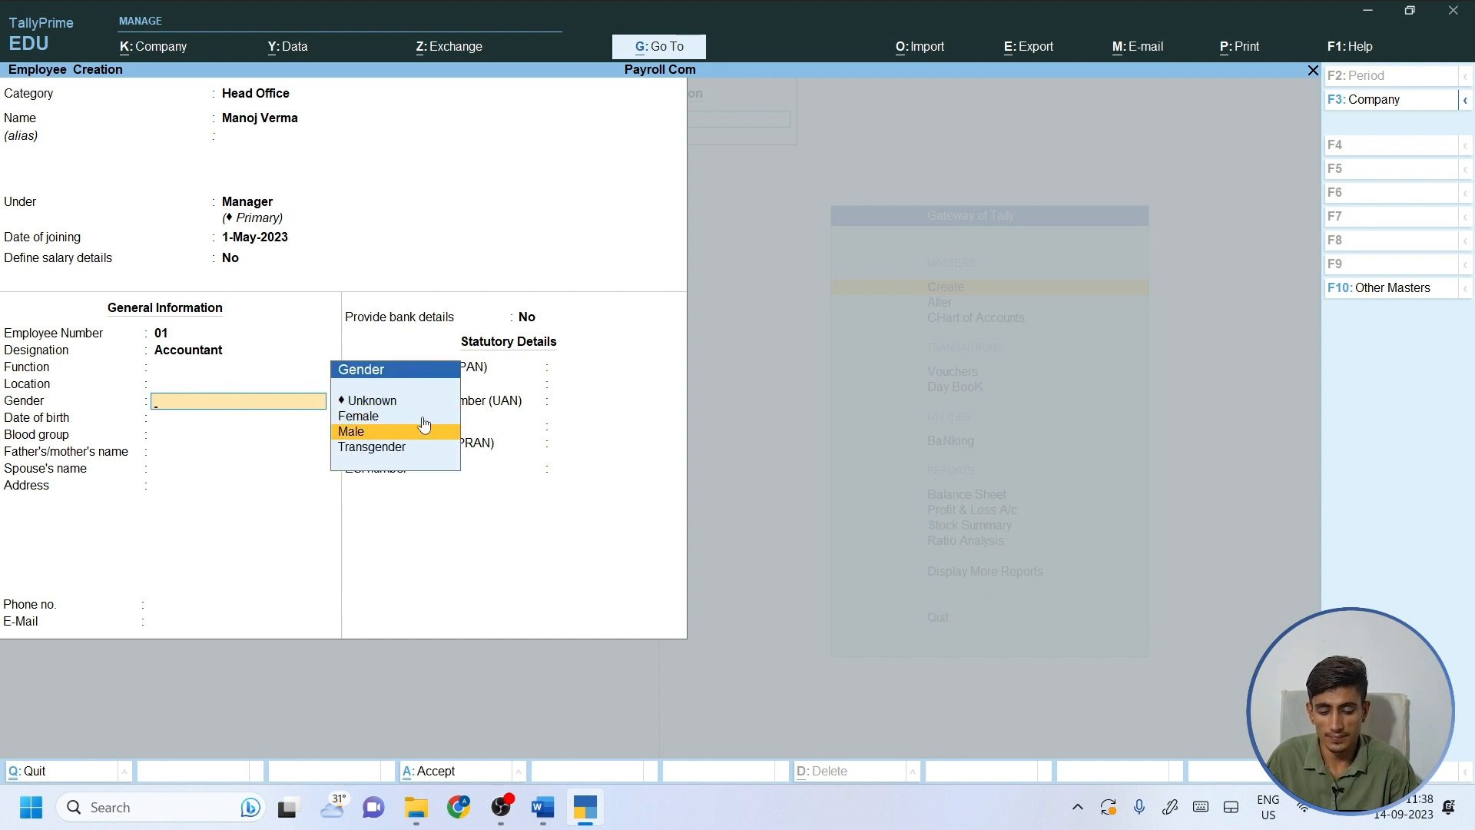
# Set the first employee's gender to Male, keep the blood group Unknown, and leave the remaining personal and contact details blank.
pyautogui.click(425, 430)
pyautogui.press('Return')
pyautogui.press('Return')
pyautogui.press('Return')
pyautogui.press('Return')
pyautogui.press('Return')
pyautogui.press('Return')
pyautogui.press('Return')
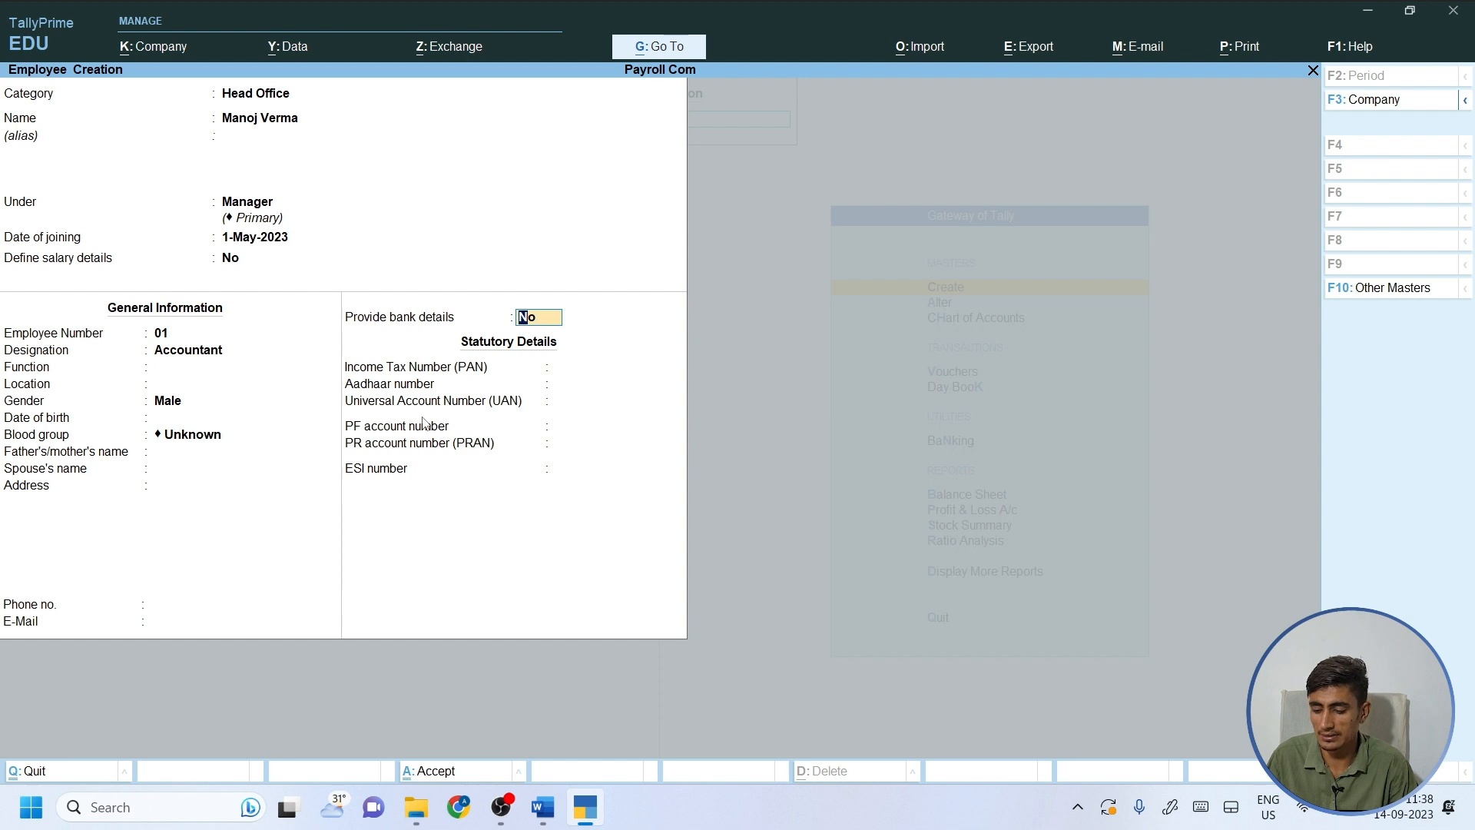
pyautogui.write('yes')
pyautogui.press('Return')
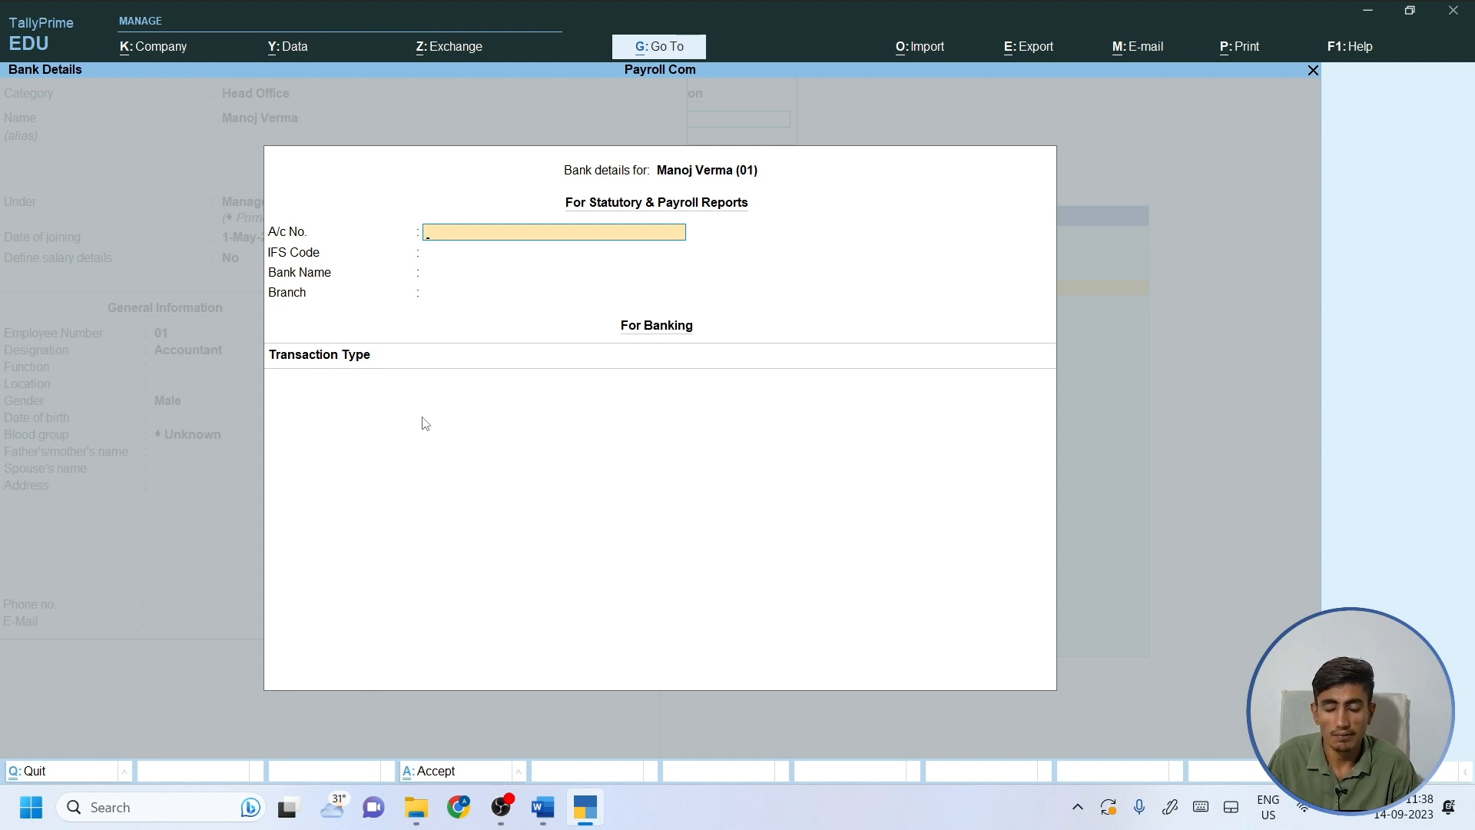
pyautogui.press('Escape')
# Set the bank details option to No, leave all statutory details blank, and save the first employee.
pyautogui.write('no')
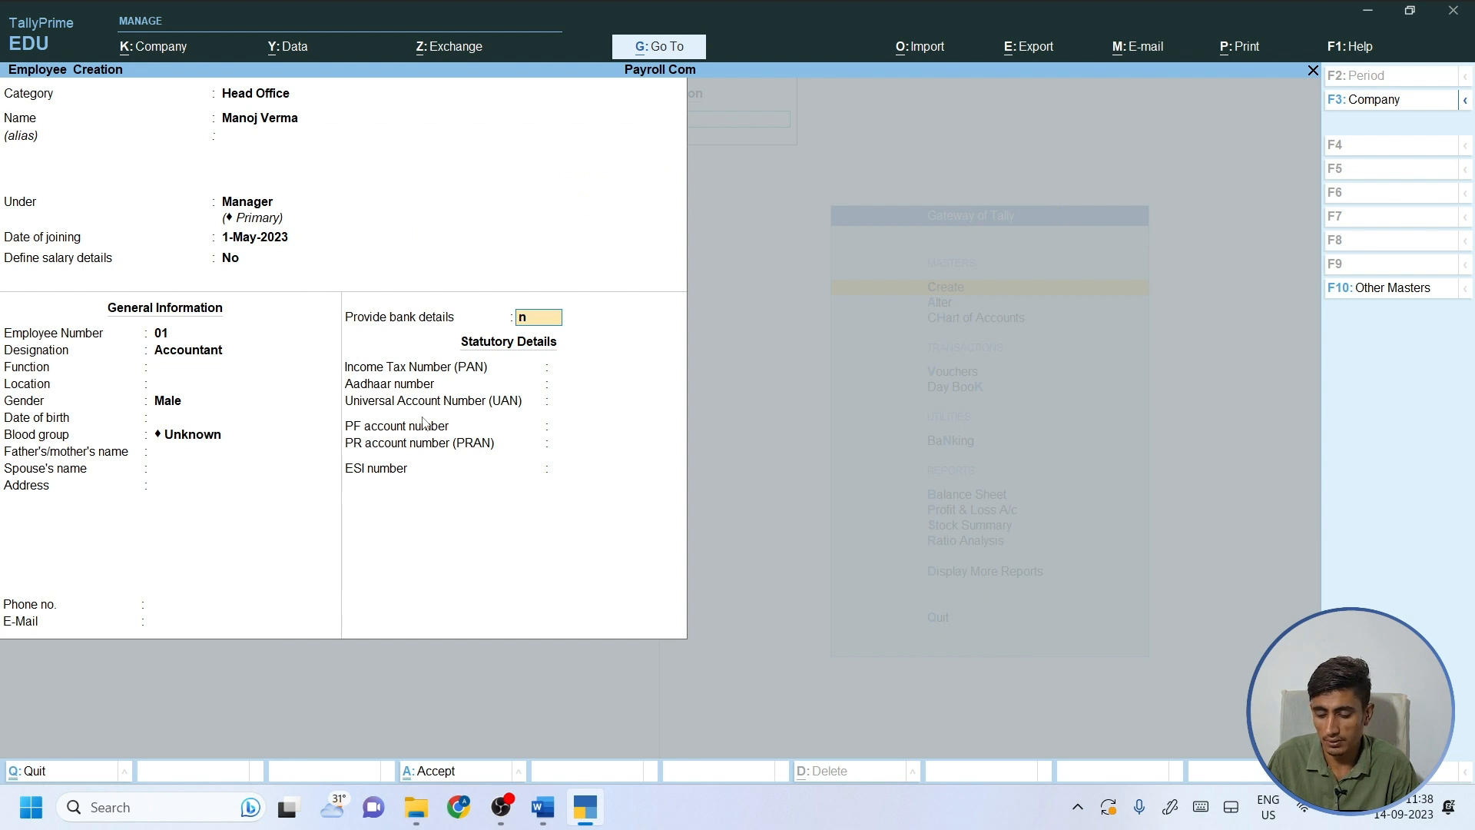
pyautogui.press('Return')
pyautogui.press('Return')
pyautogui.press('Return')
pyautogui.press('Return')
pyautogui.press('Return')
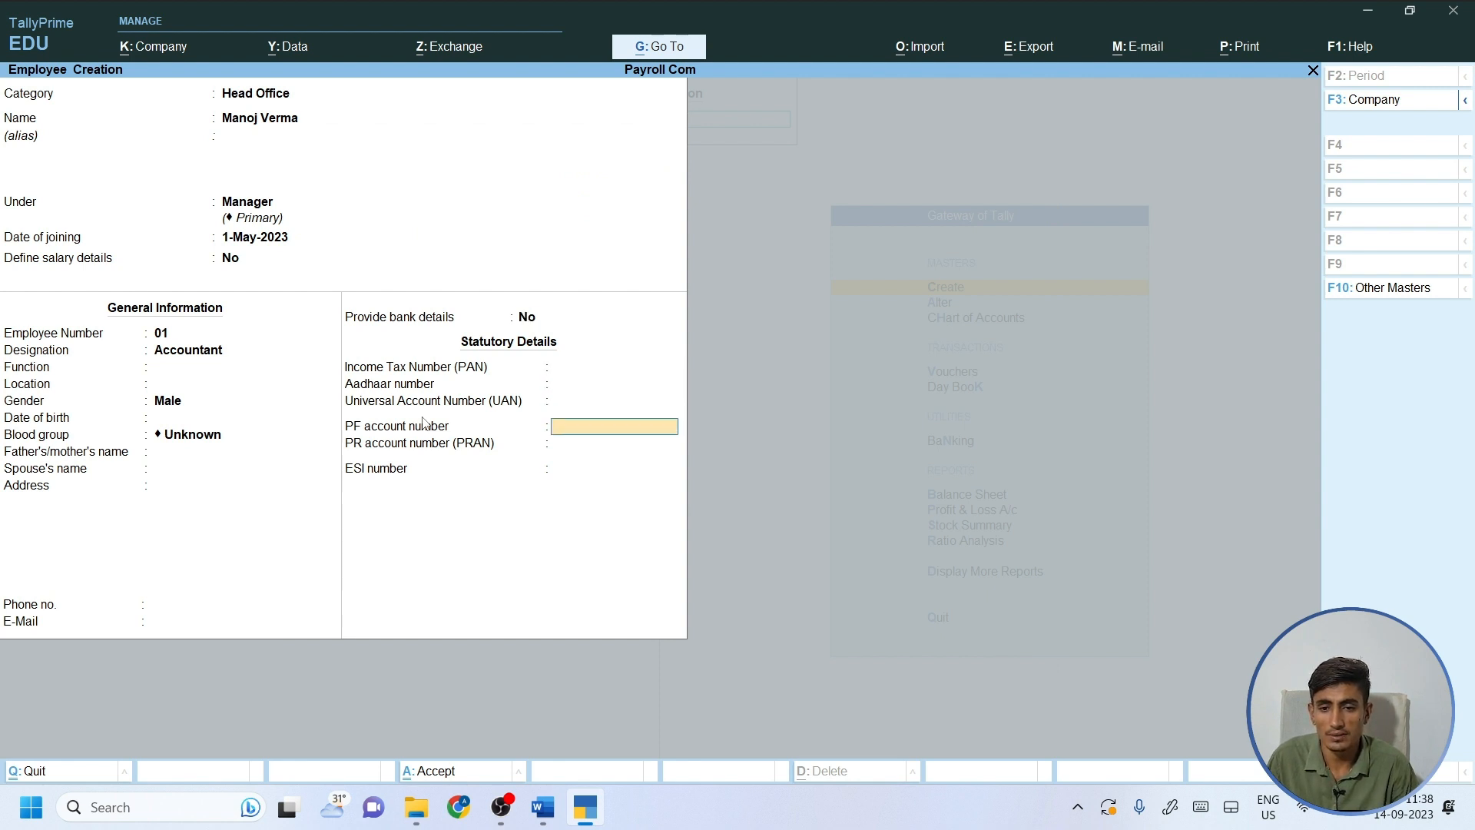
pyautogui.press('Return')
pyautogui.press('Return')
pyautogui.press('Return')
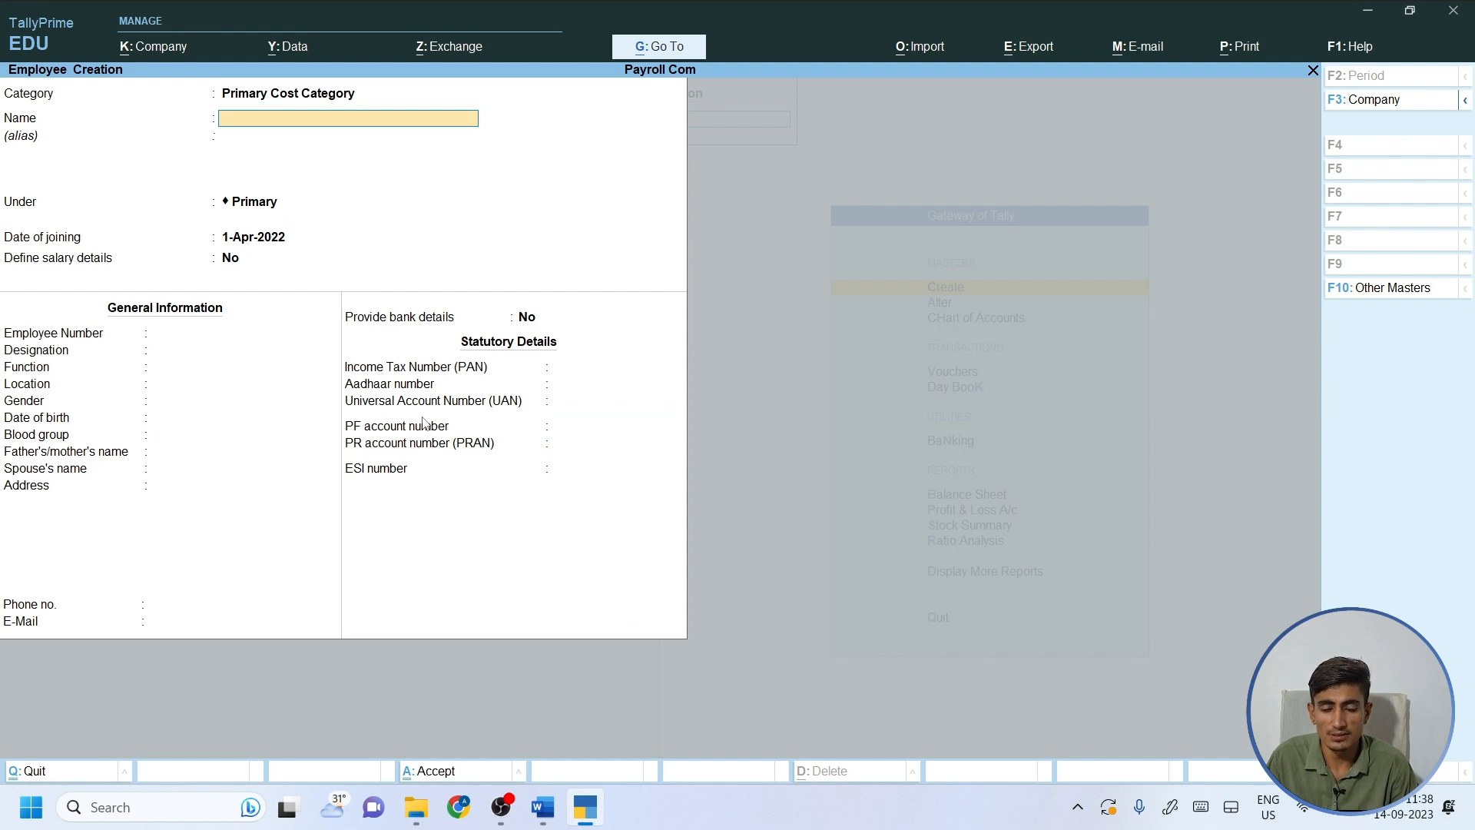
# Switch to Word and look through the payroll notes for the second employee's name and role.
pyautogui.click(544, 807)
pyautogui.scroll(10, 553, 475)
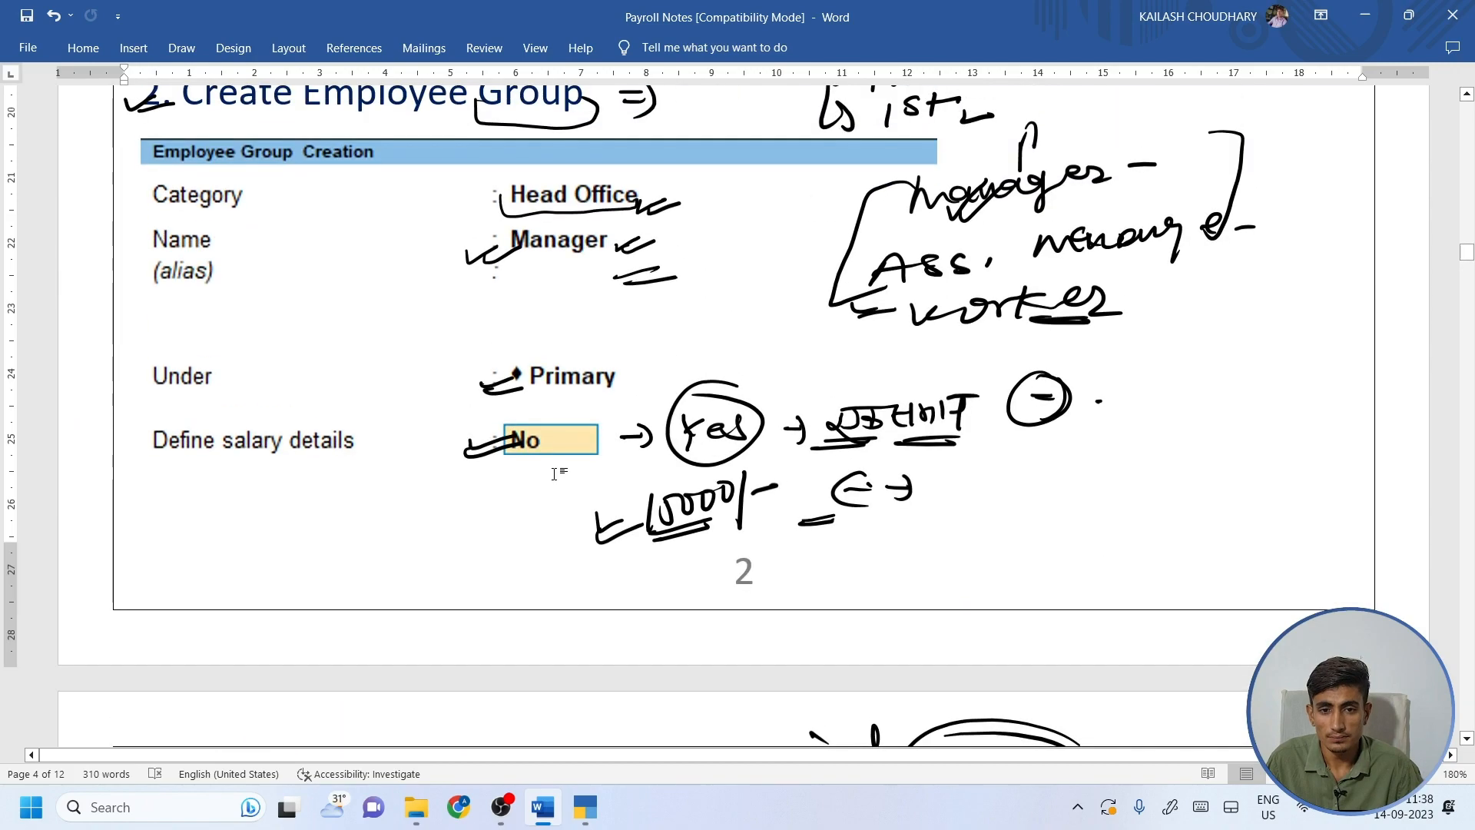
pyautogui.scroll(-12, 554, 475)
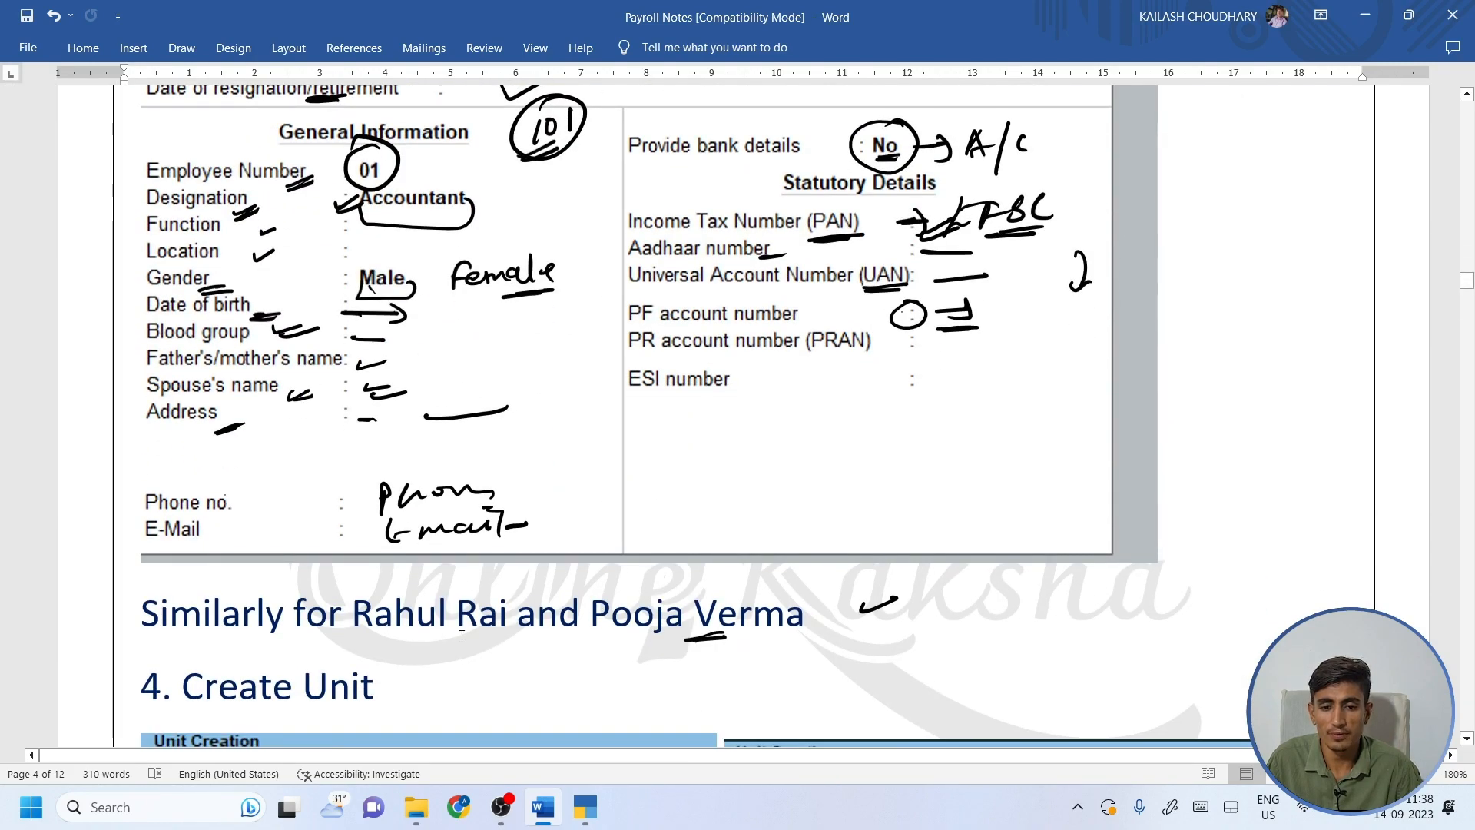
pyautogui.scroll(15, 803, 594)
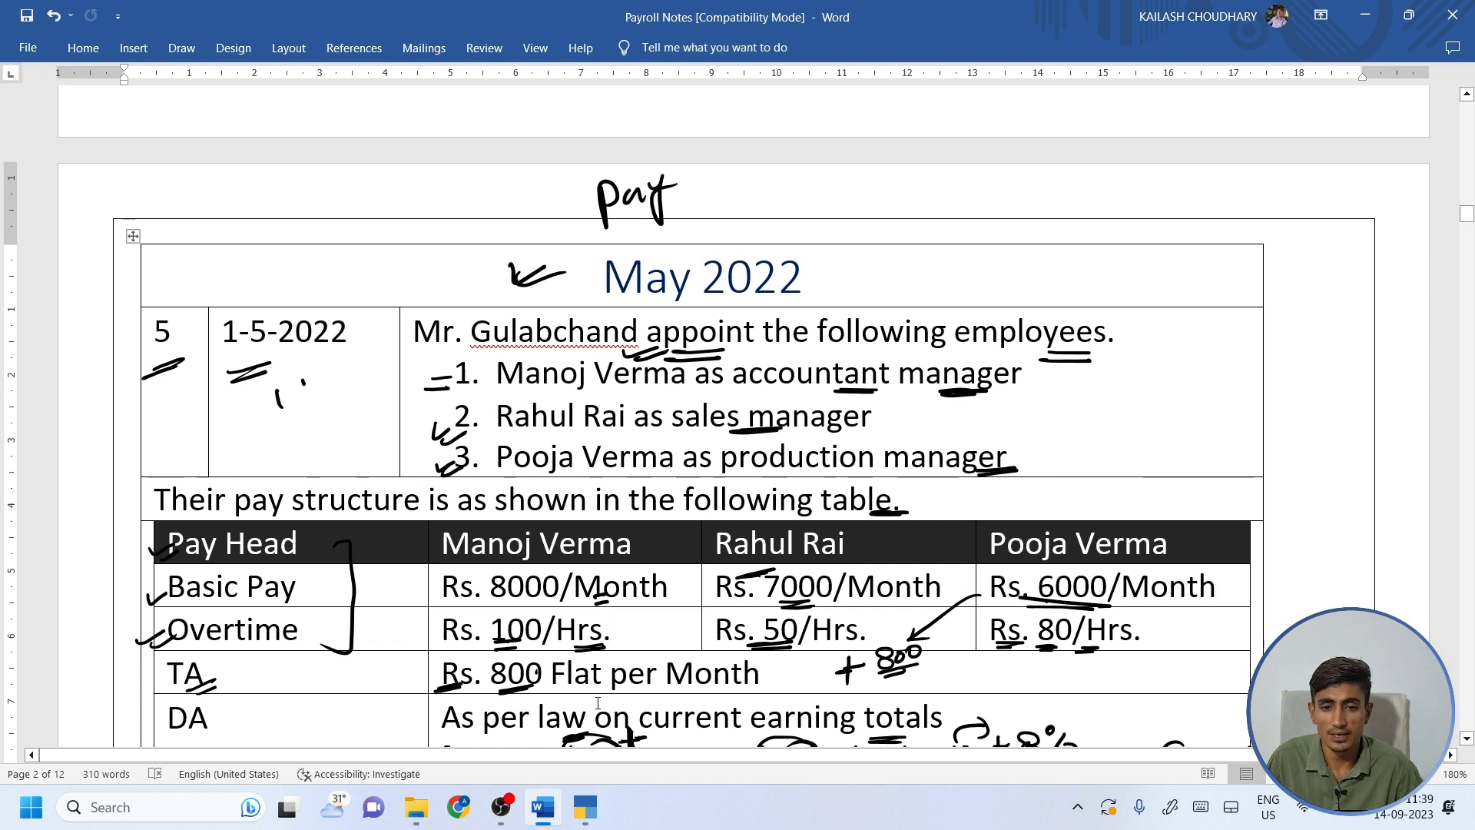
# Switch back to TallyPrime, set the new employee's category to Head Office, and enter the second employee's full name without an alias.
pyautogui.hotkey('alt', 'Tab')
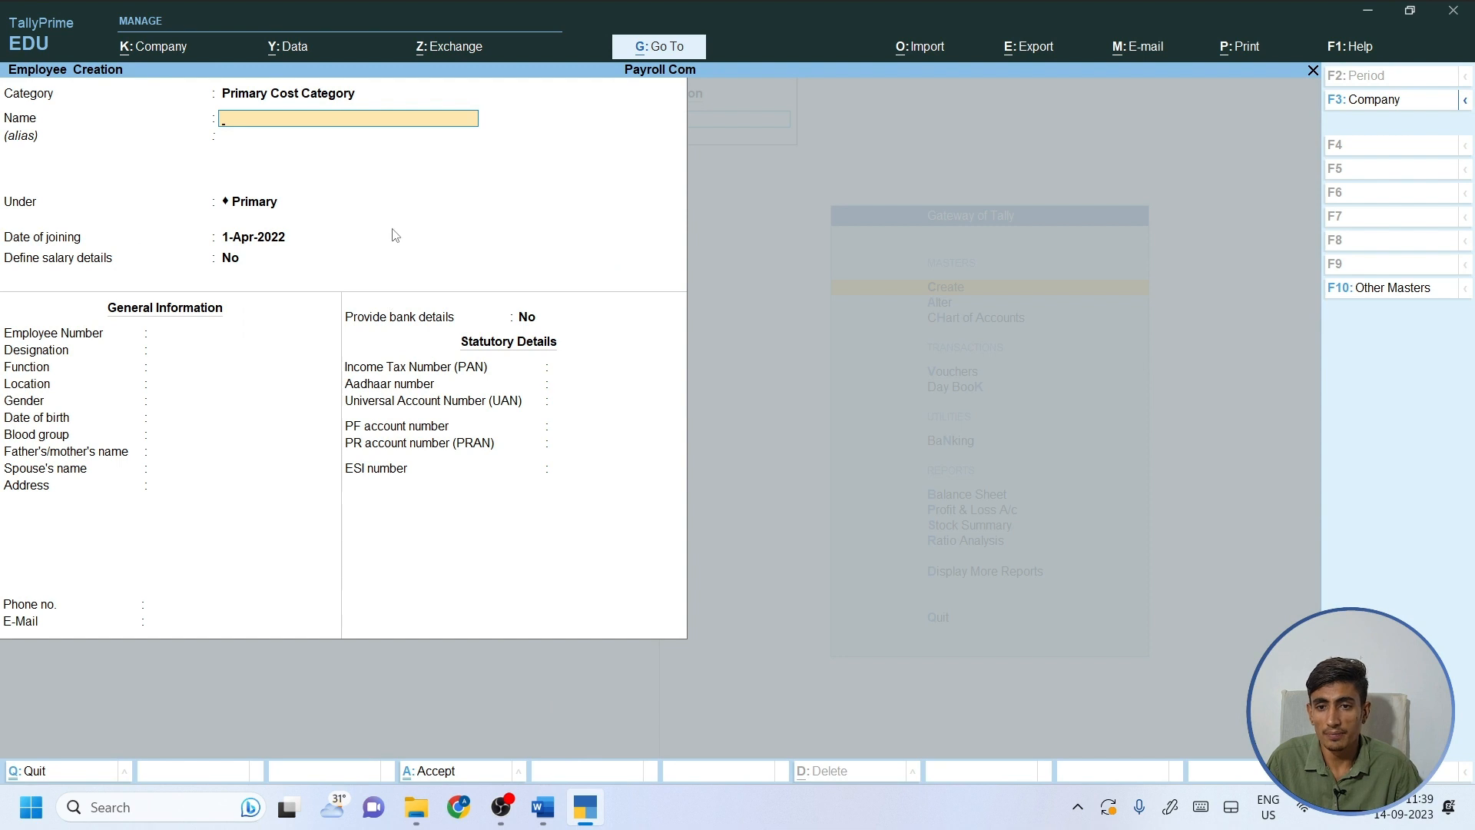
pyautogui.press('BackSpace')
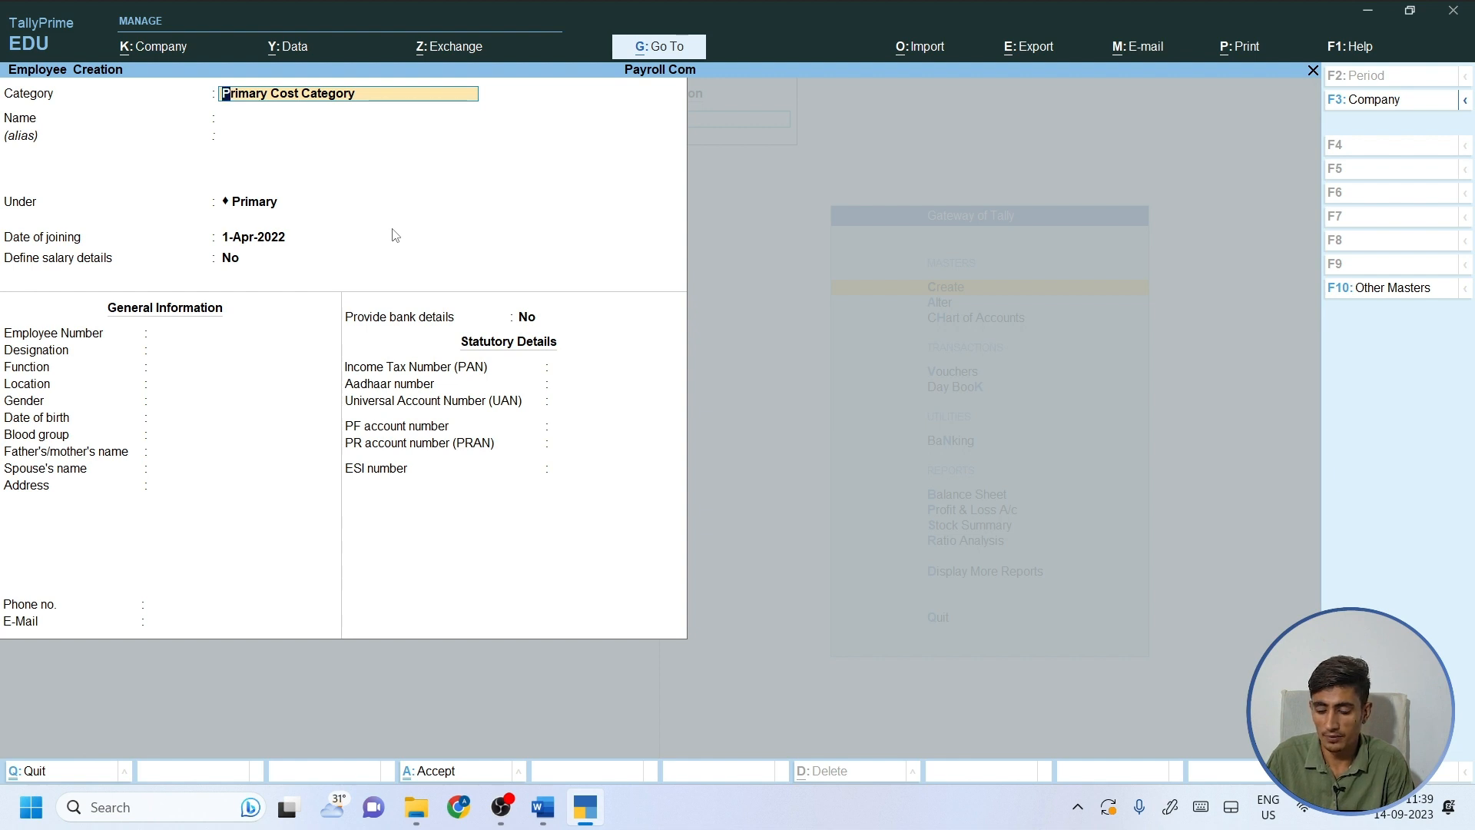
pyautogui.write('H')
pyautogui.press('Return')
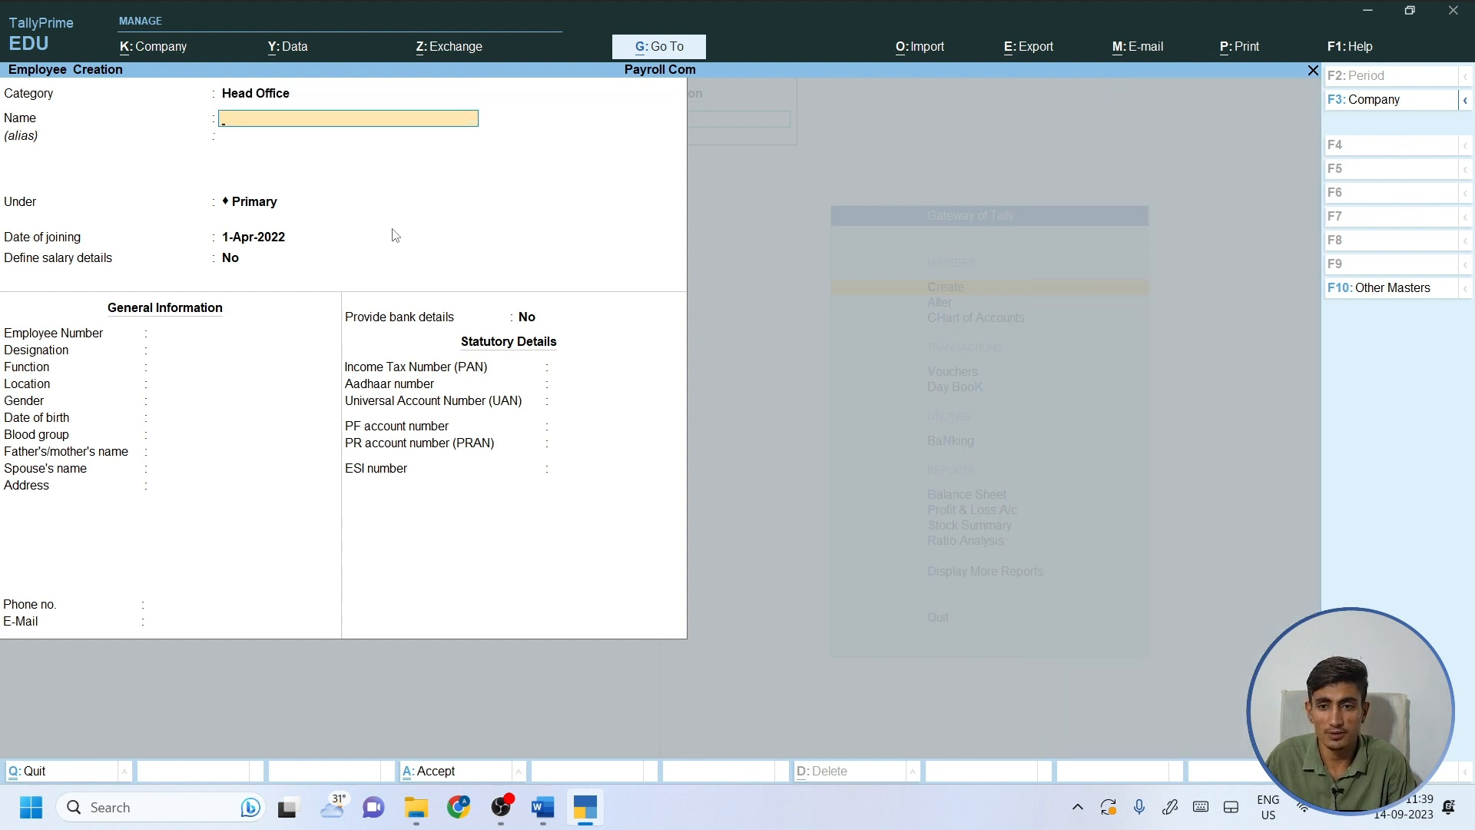
pyautogui.write('Rah')
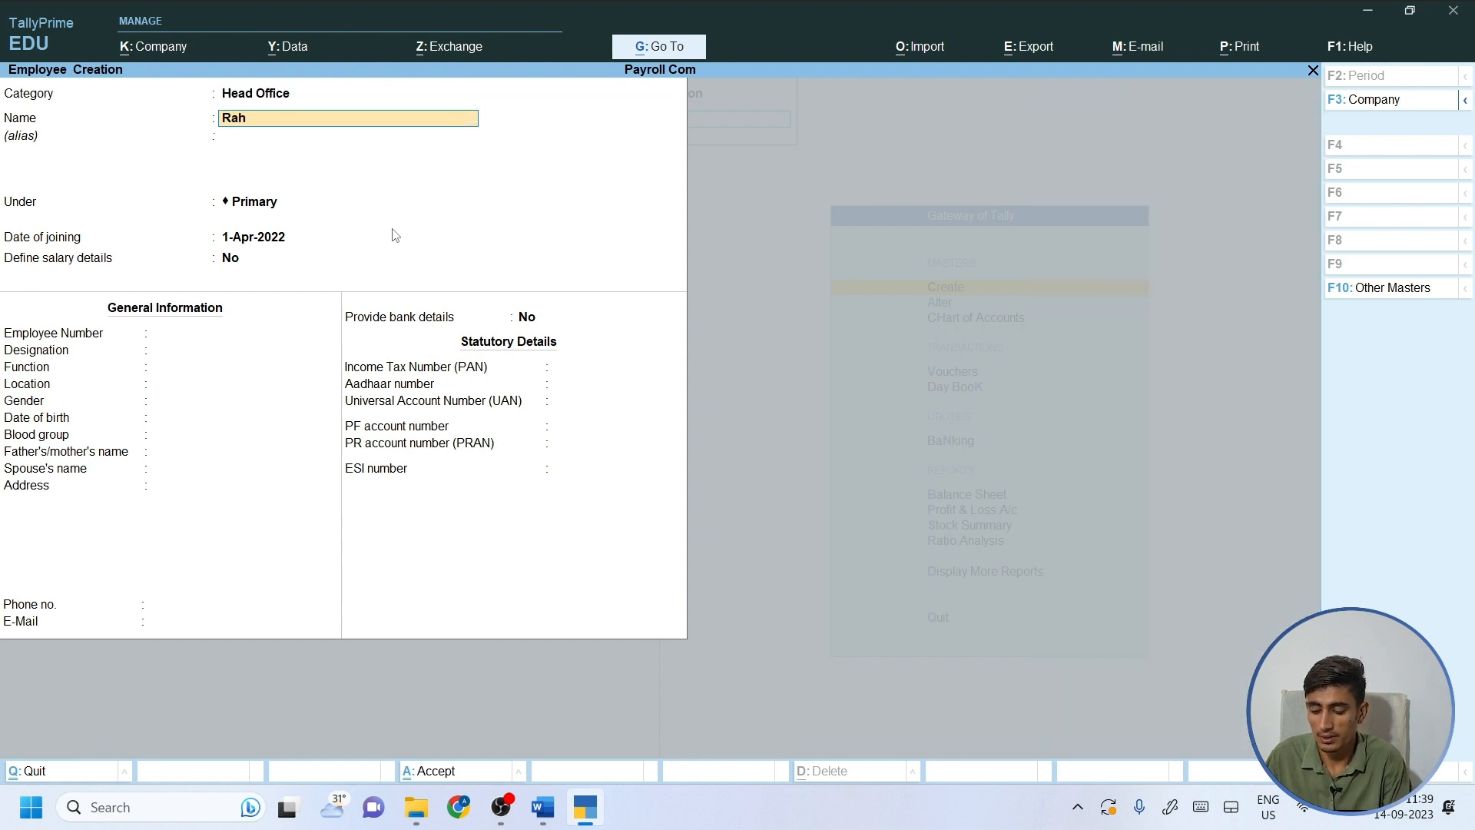
pyautogui.write('ul Rai')
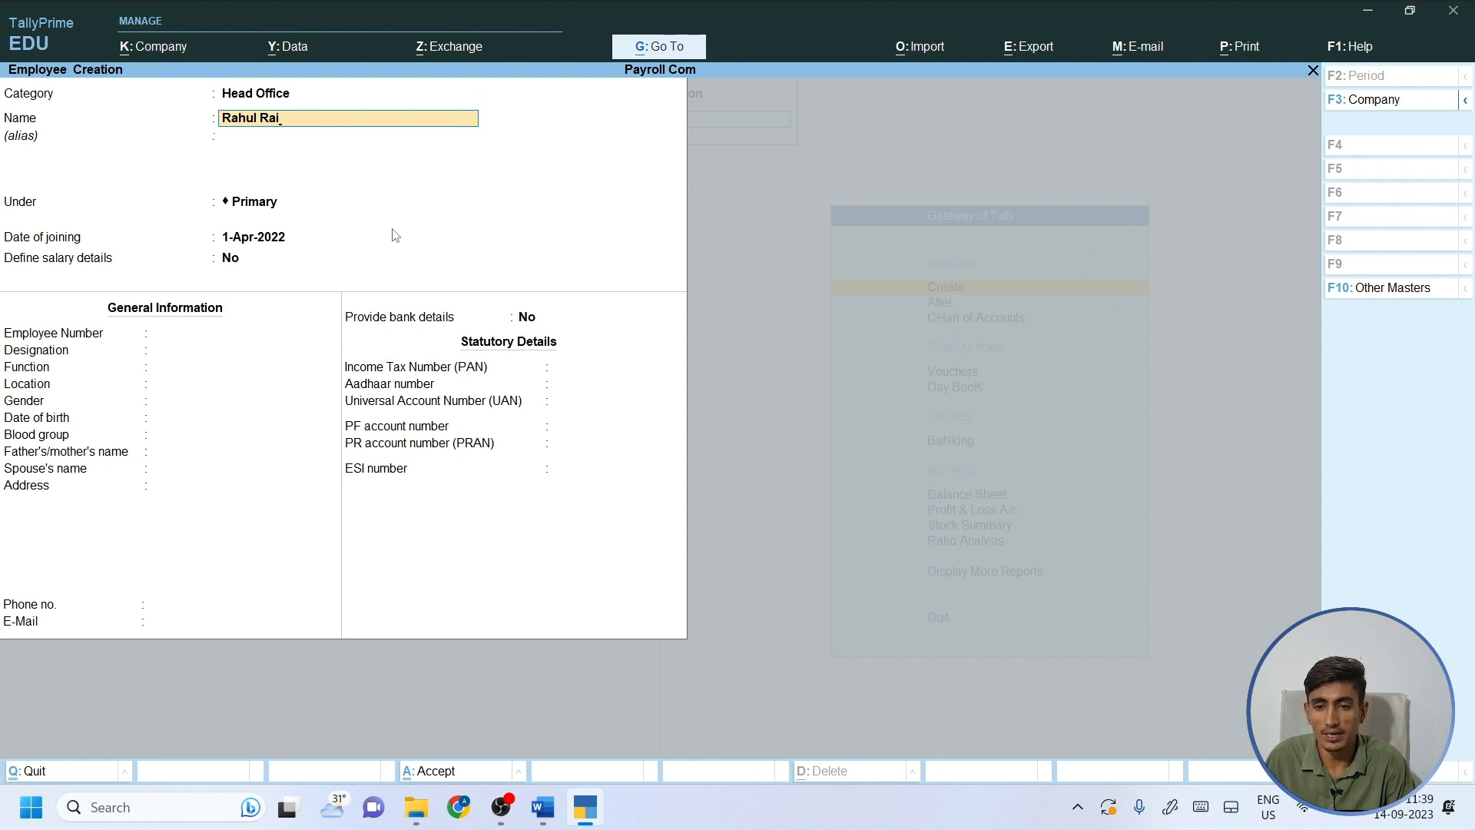
pyautogui.press('Return')
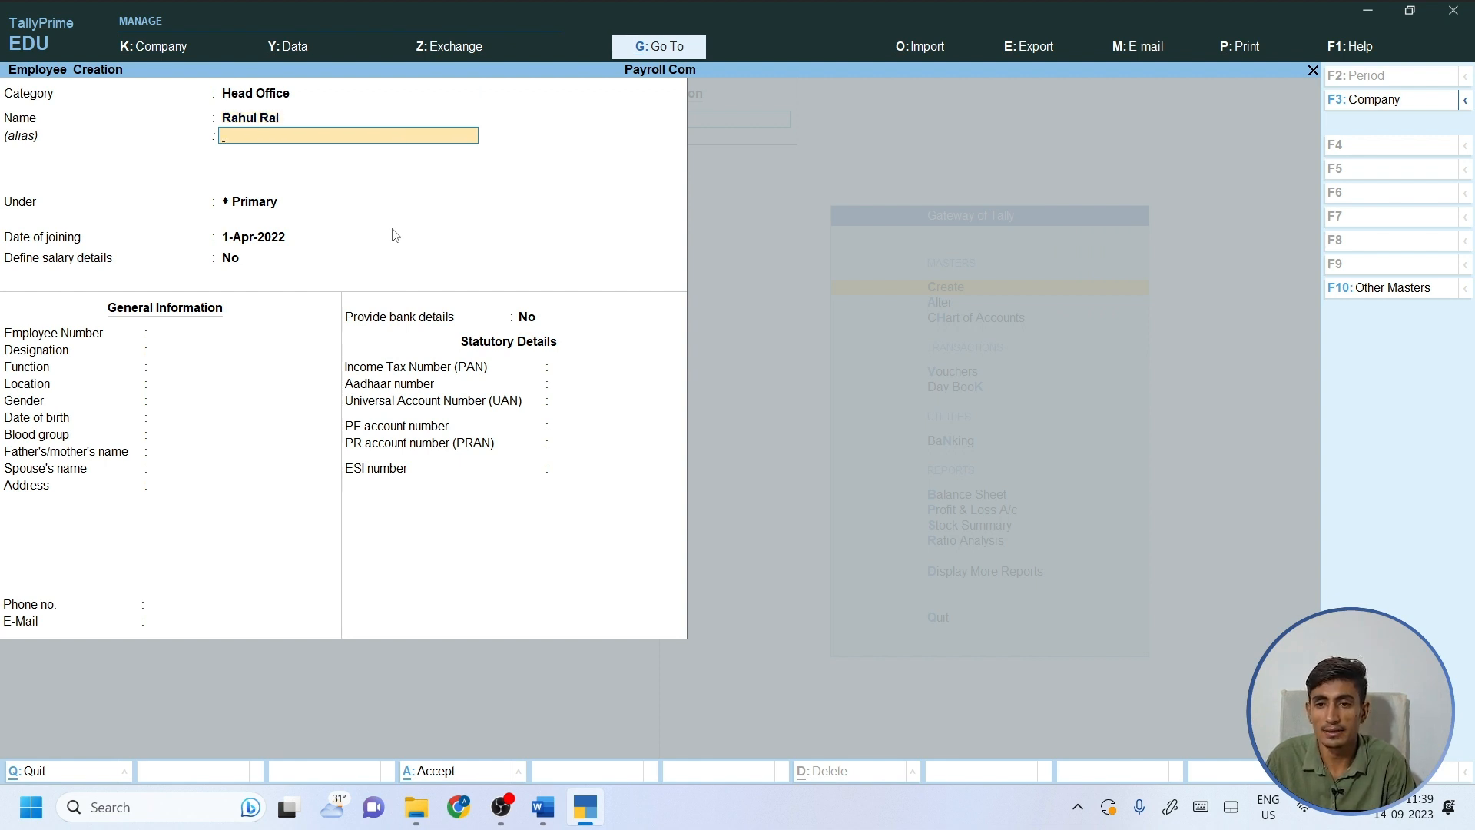
pyautogui.press('Return')
# Place the second employee under Manager with joining date 1-May-2023 and no salary details.
pyautogui.write('Ma')
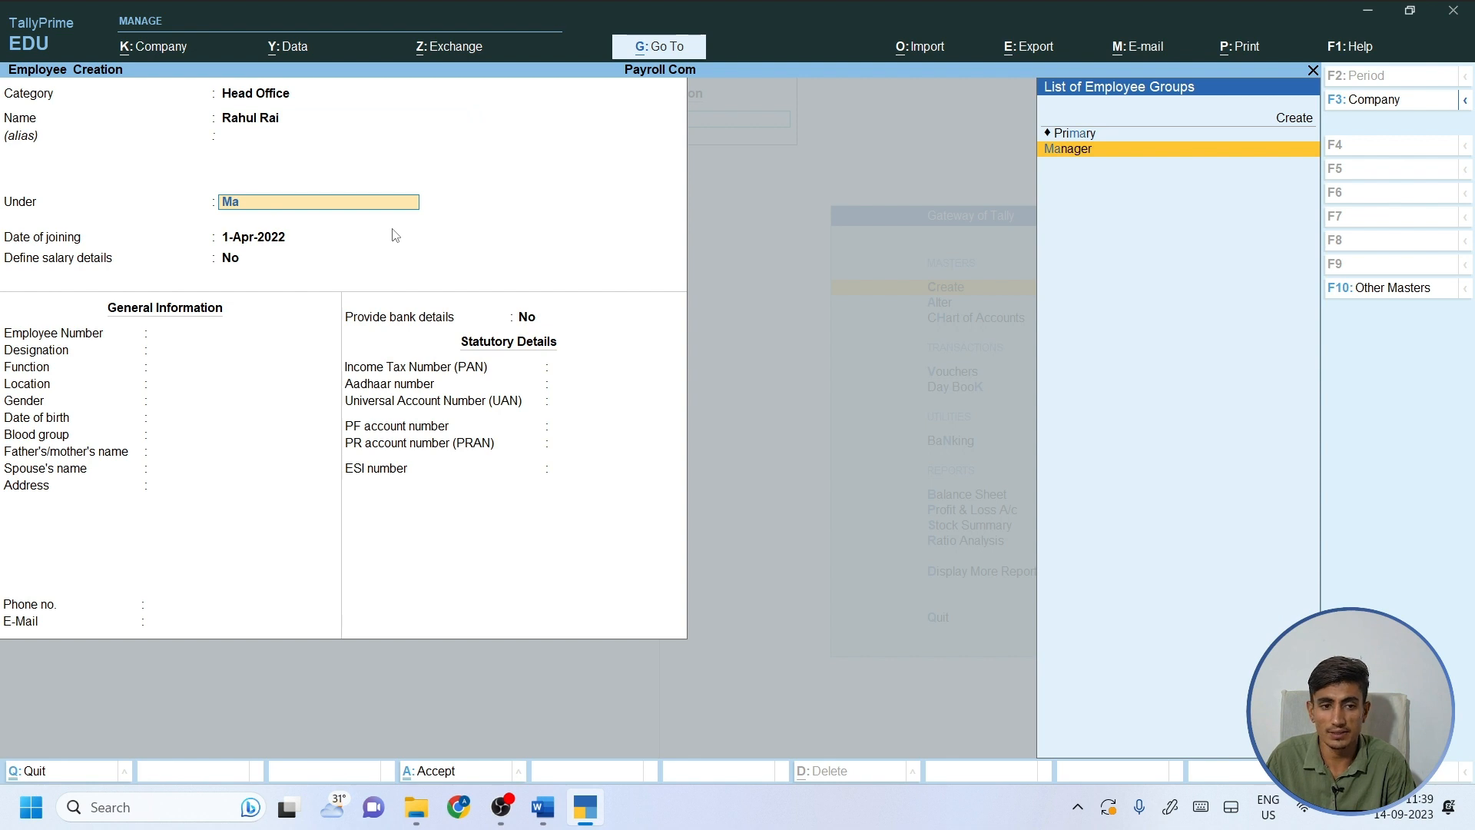
pyautogui.press('Return')
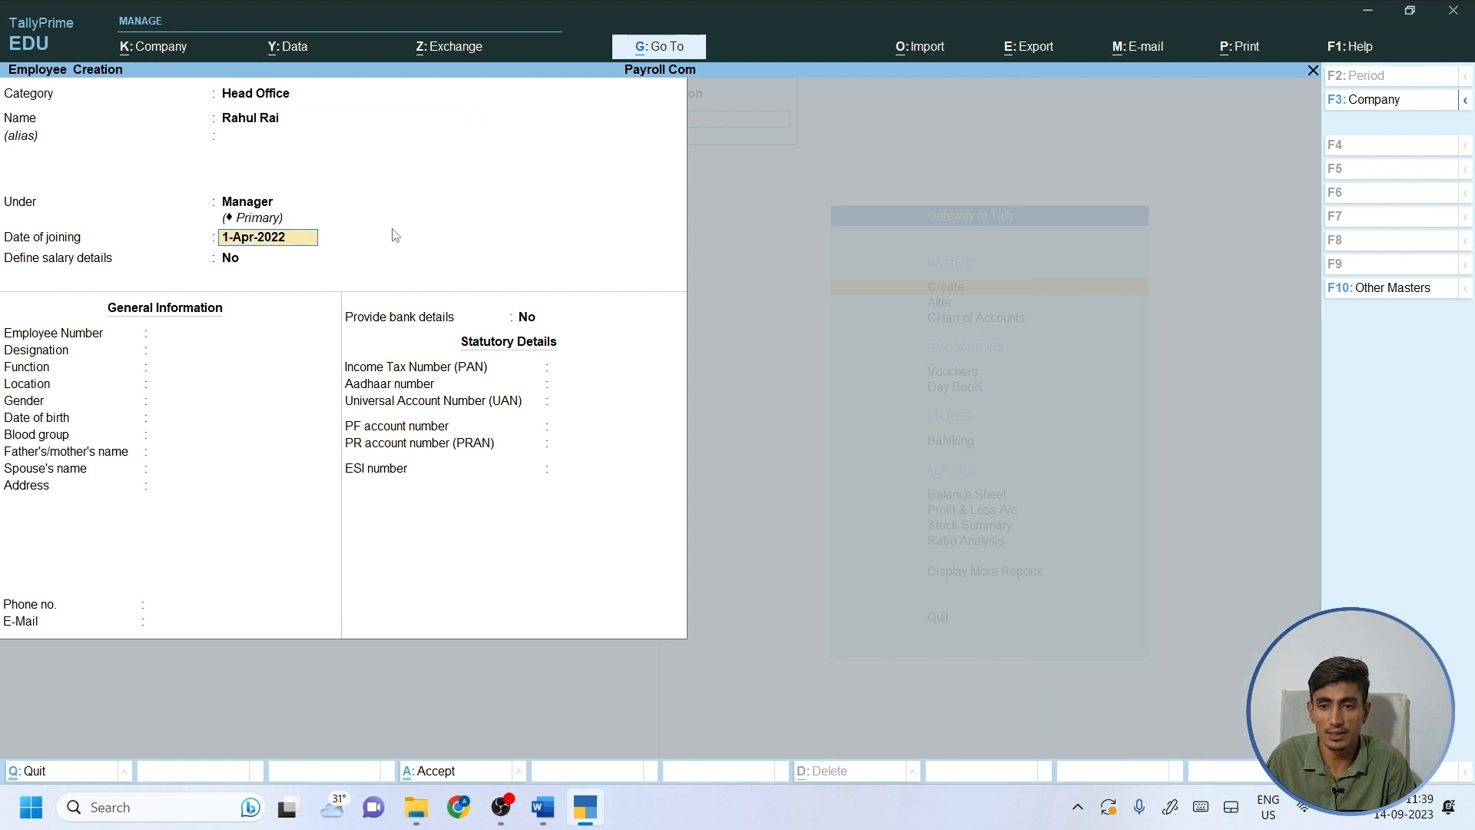
pyautogui.write('1')
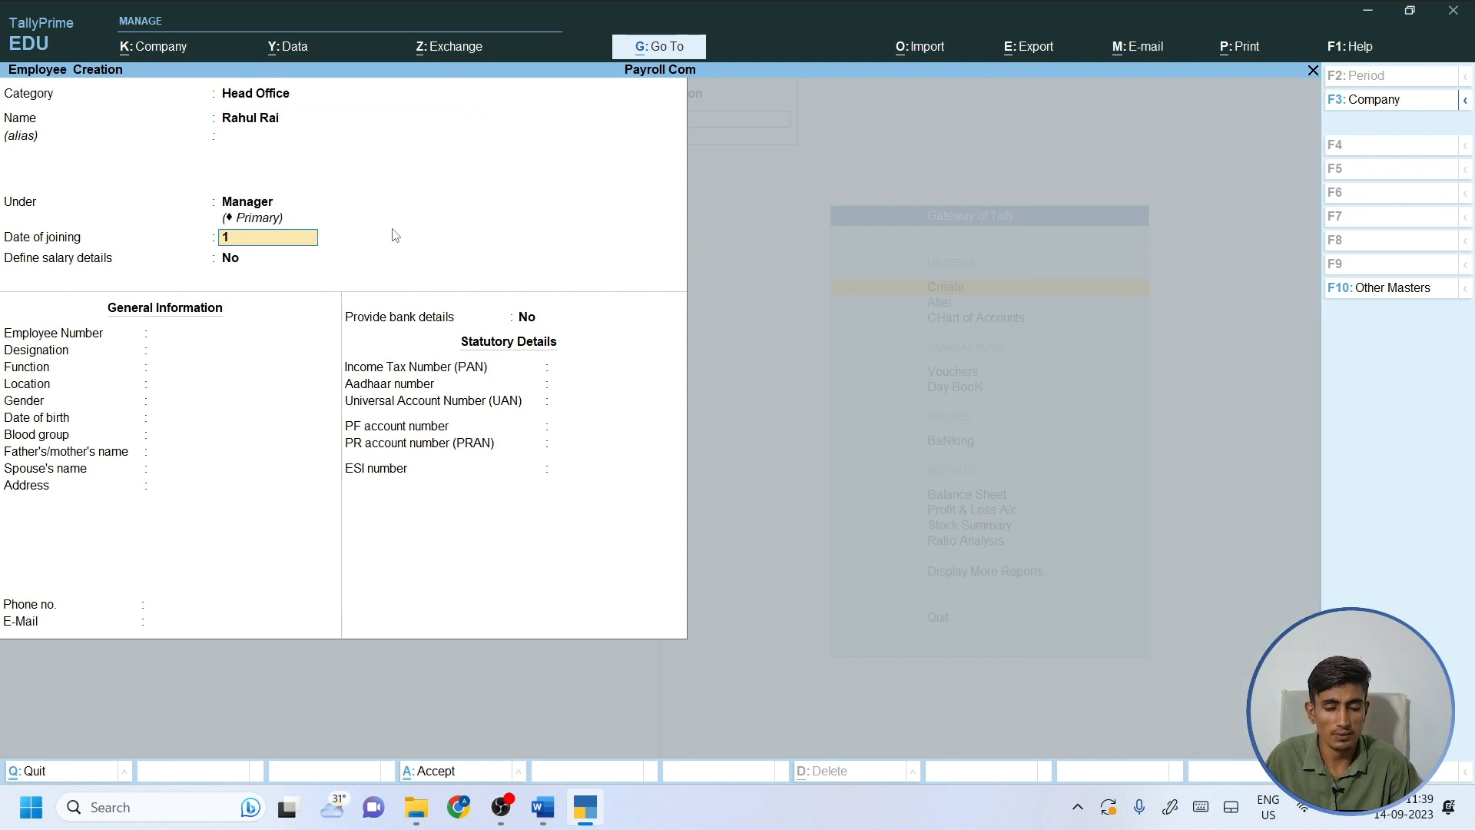
pyautogui.write('-5')
pyautogui.press('Return')
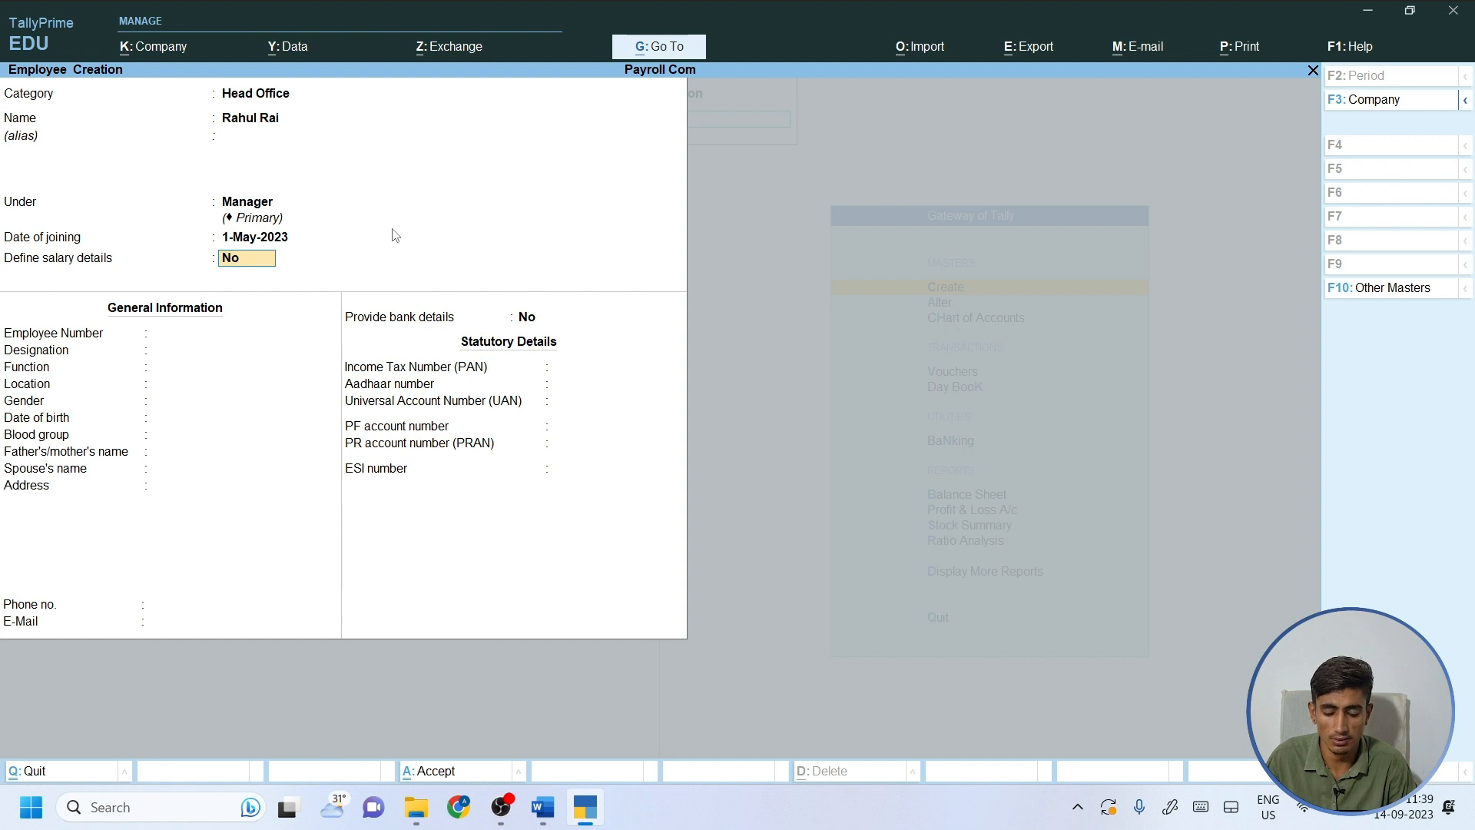
pyautogui.press('Return')
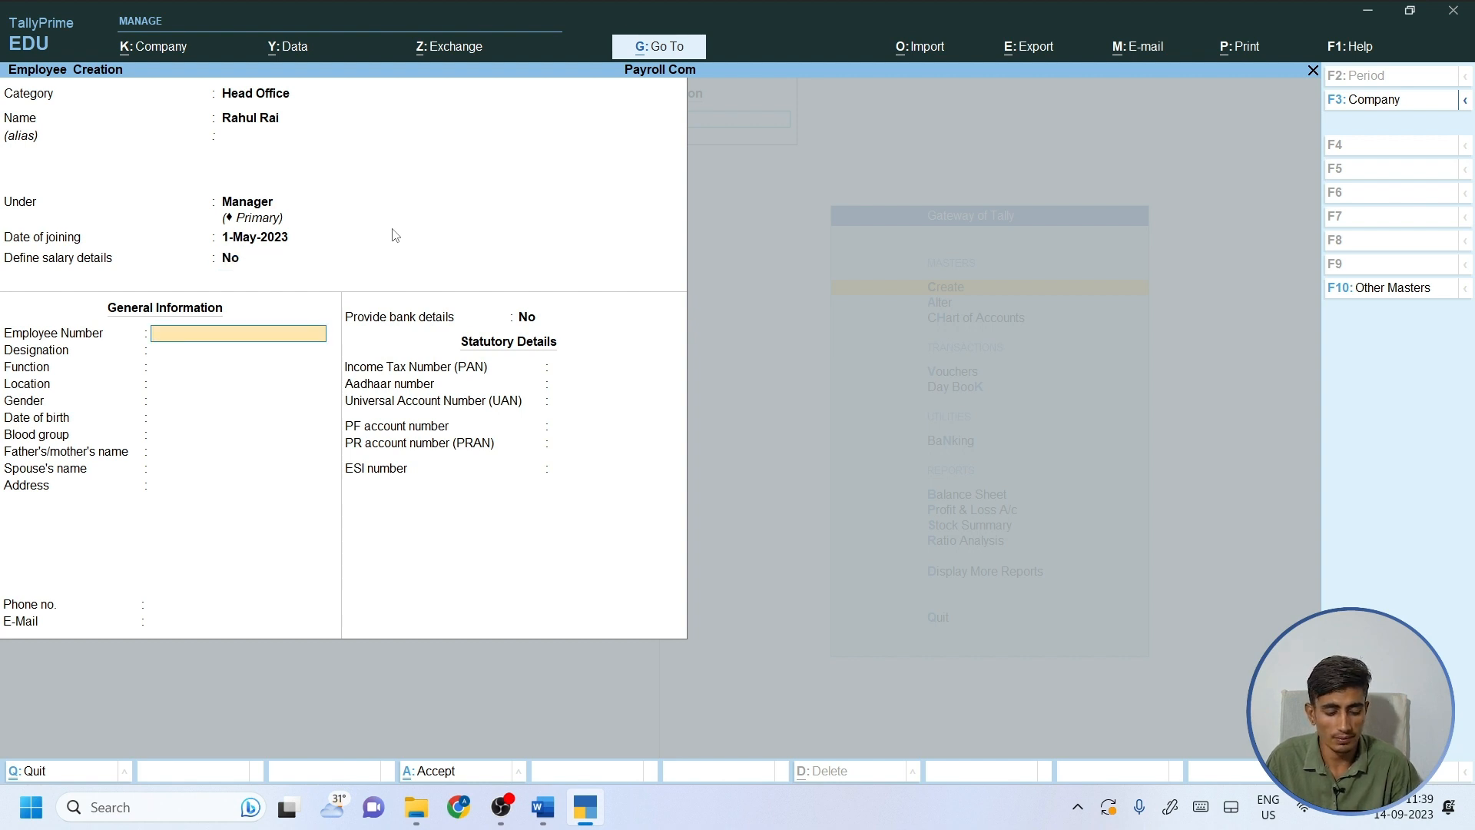
# Enter employee number 02 and, after checking the role in the Word notes, the designation Sales, leaving function and location blank.
pyautogui.write('02')
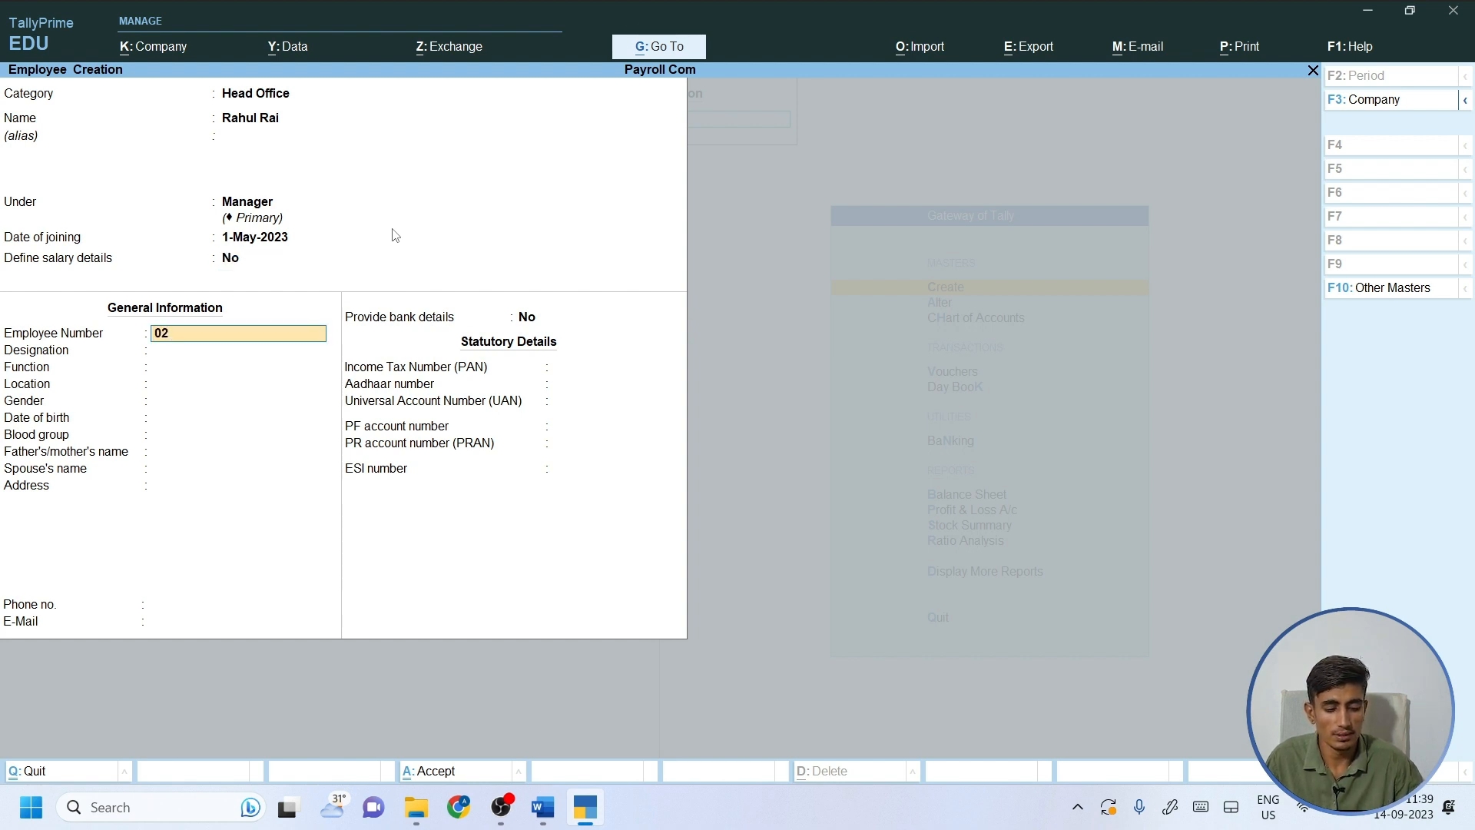
pyautogui.press('Return')
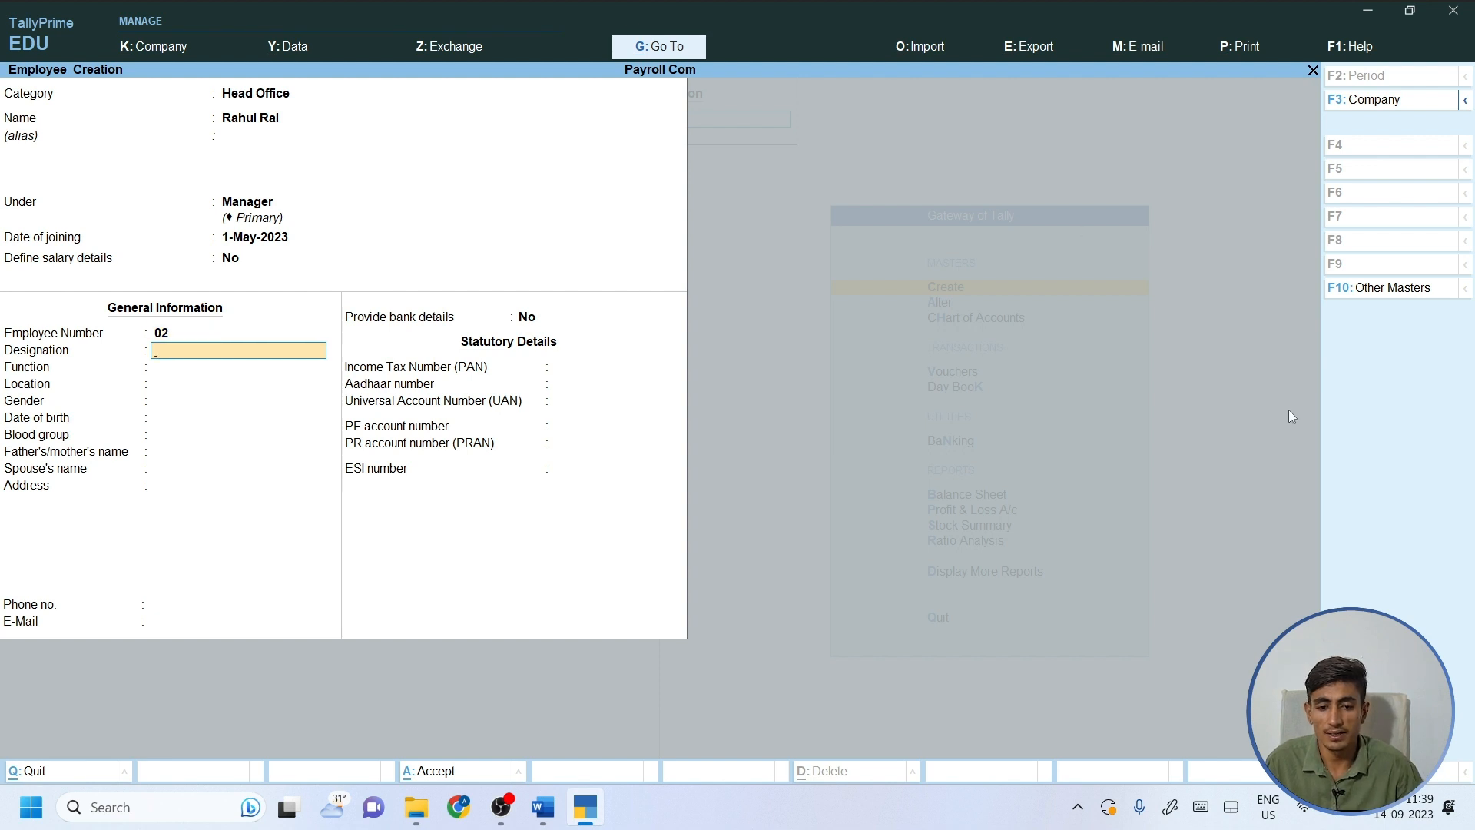
pyautogui.click(543, 807)
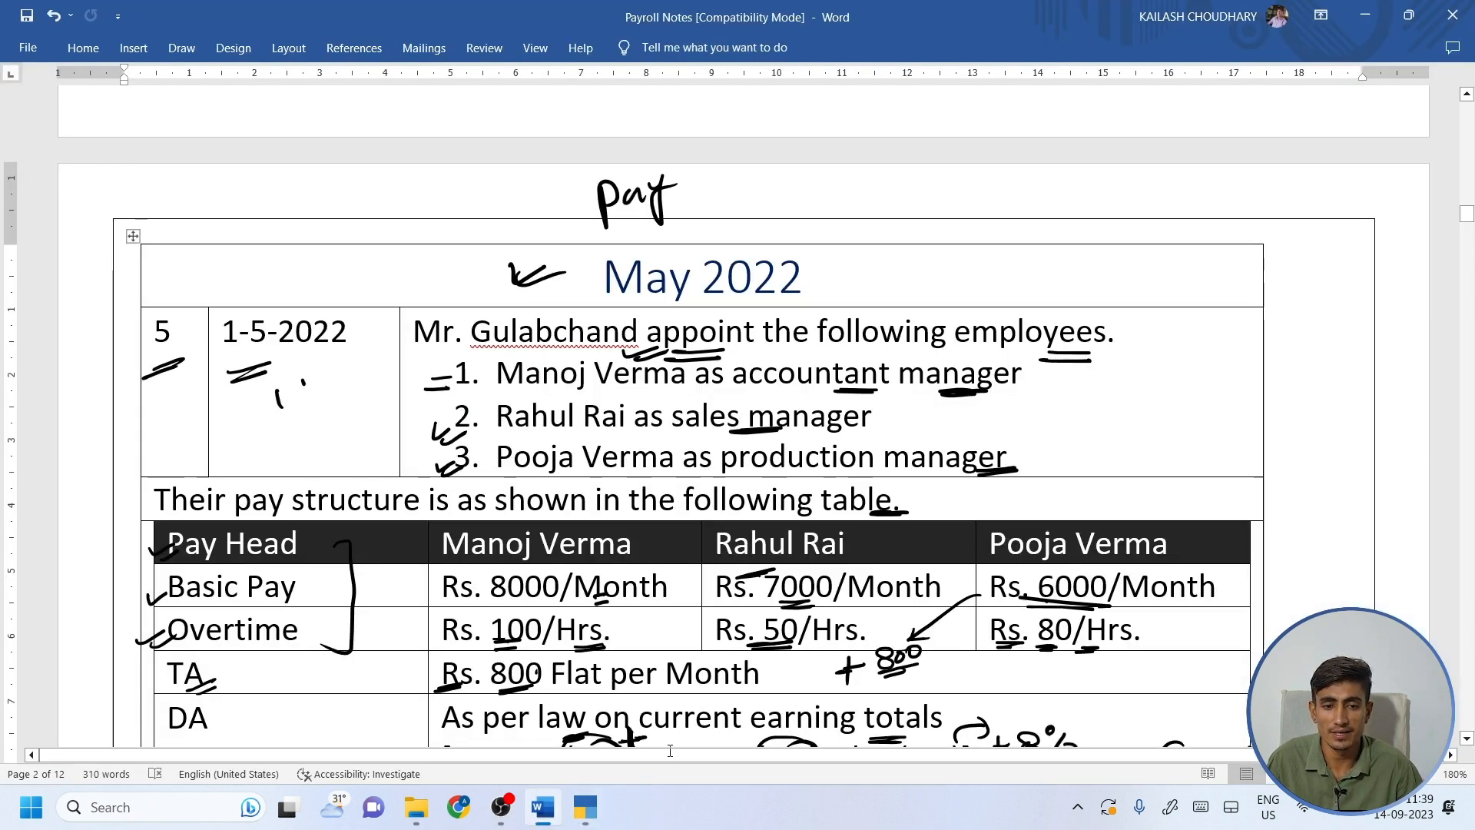
pyautogui.click(597, 820)
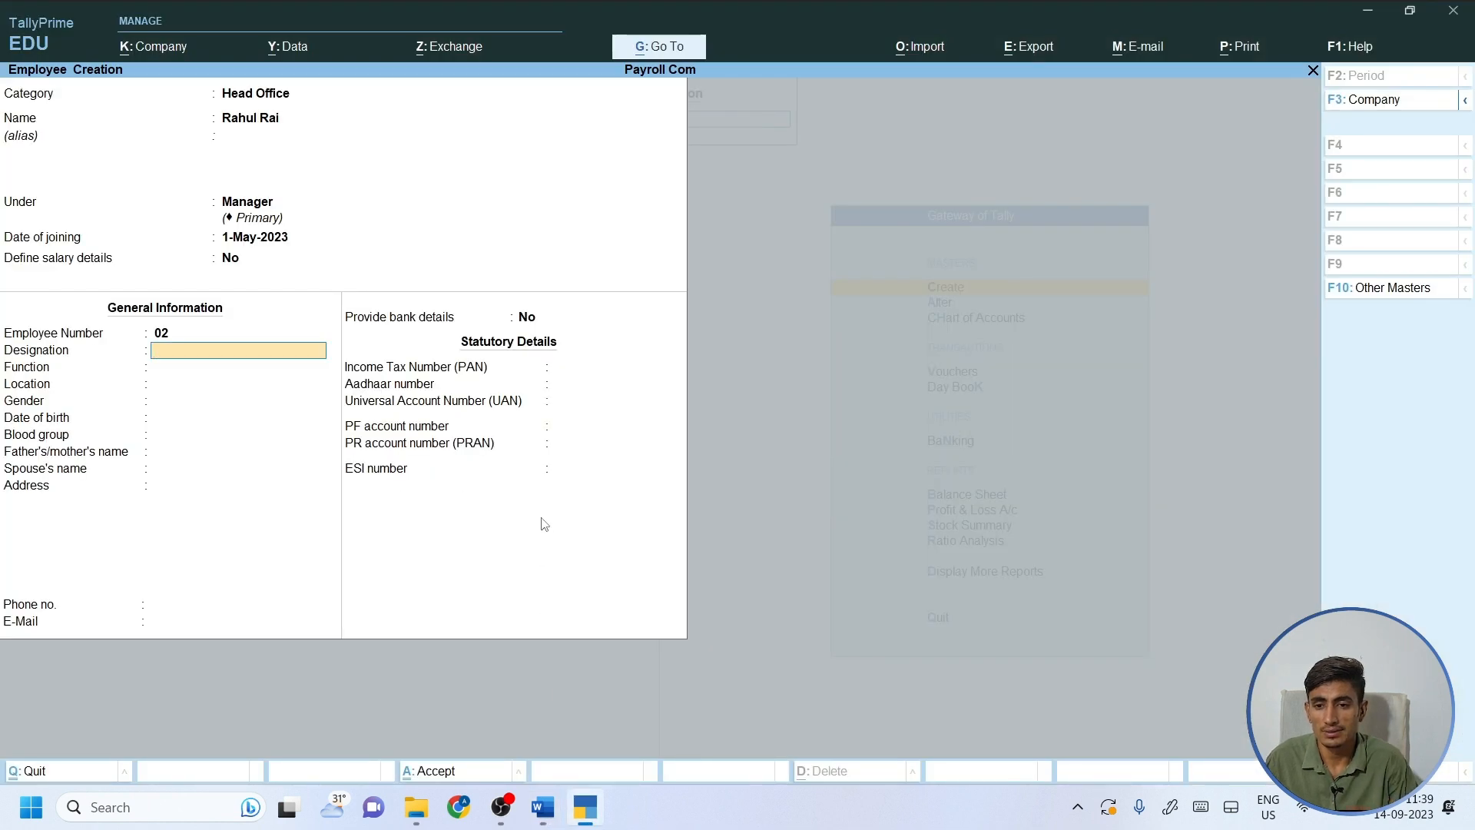
pyautogui.write('Sales')
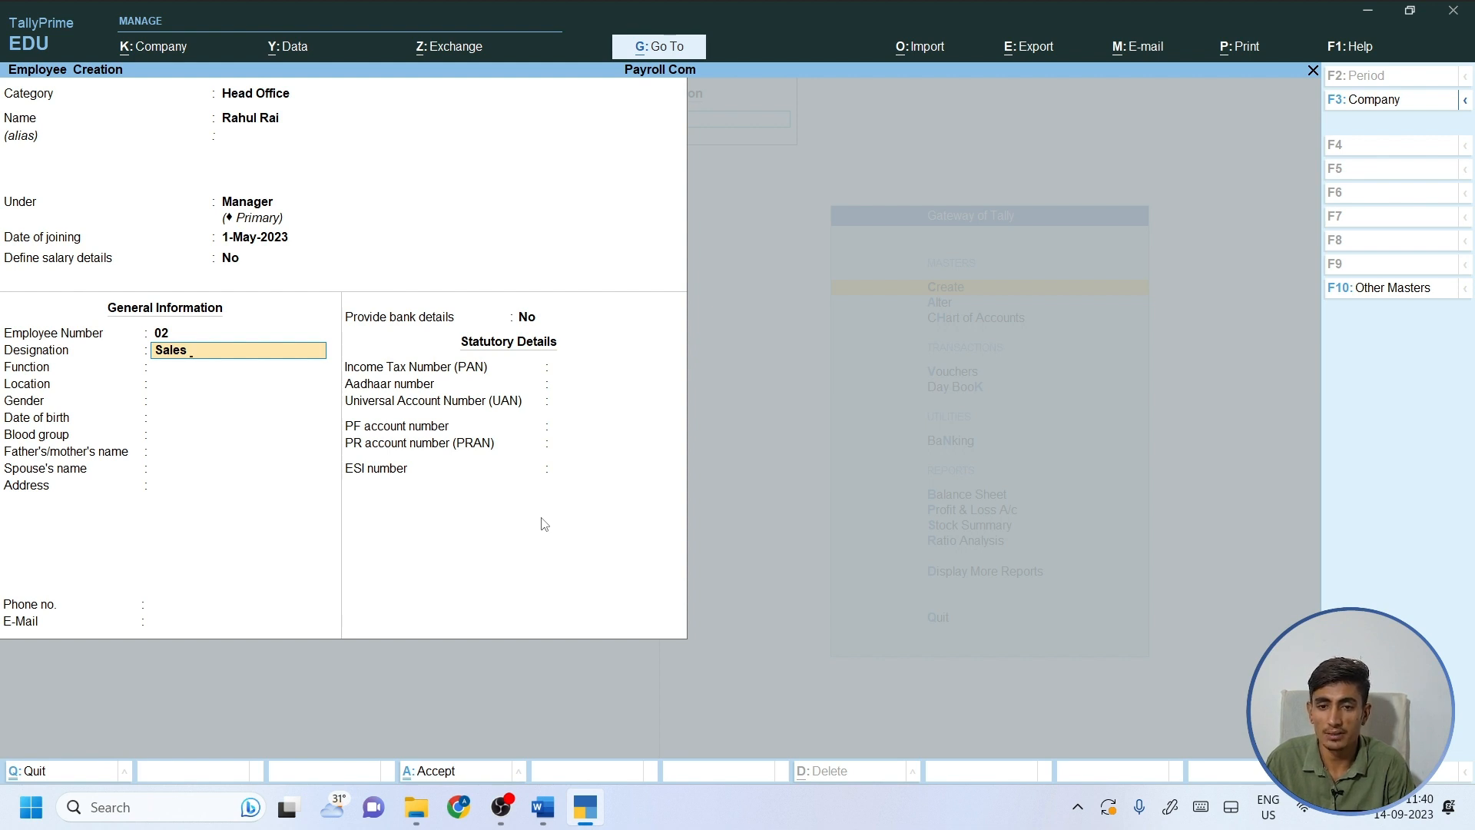
pyautogui.press('Return')
pyautogui.press('Return')
pyautogui.press('Return')
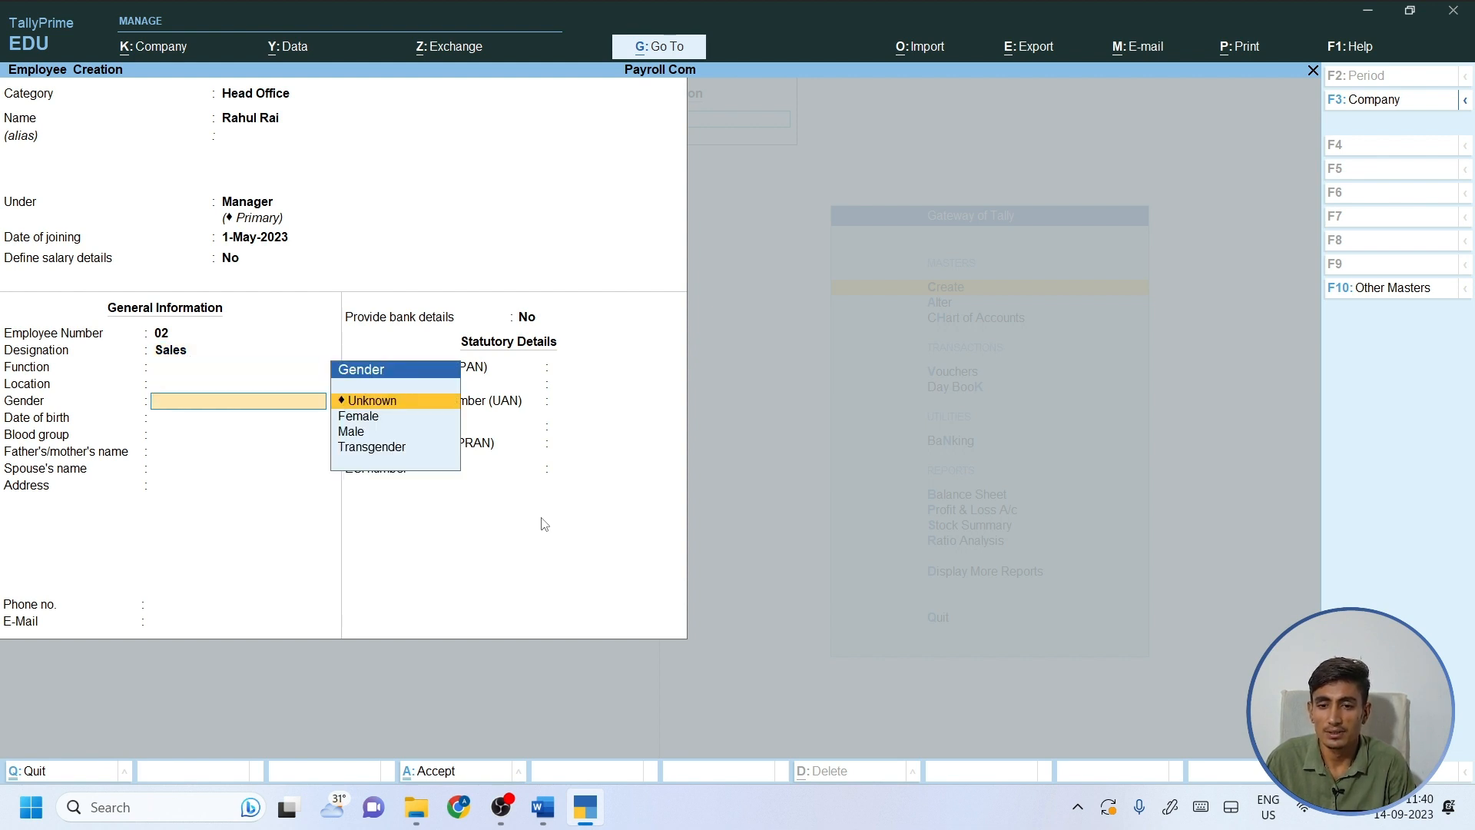
# Set the second employee's gender to Male, keep the blood group Unknown, and leave the other personal and contact details blank.
pyautogui.press('Down')
pyautogui.press('Down')
pyautogui.press('Return')
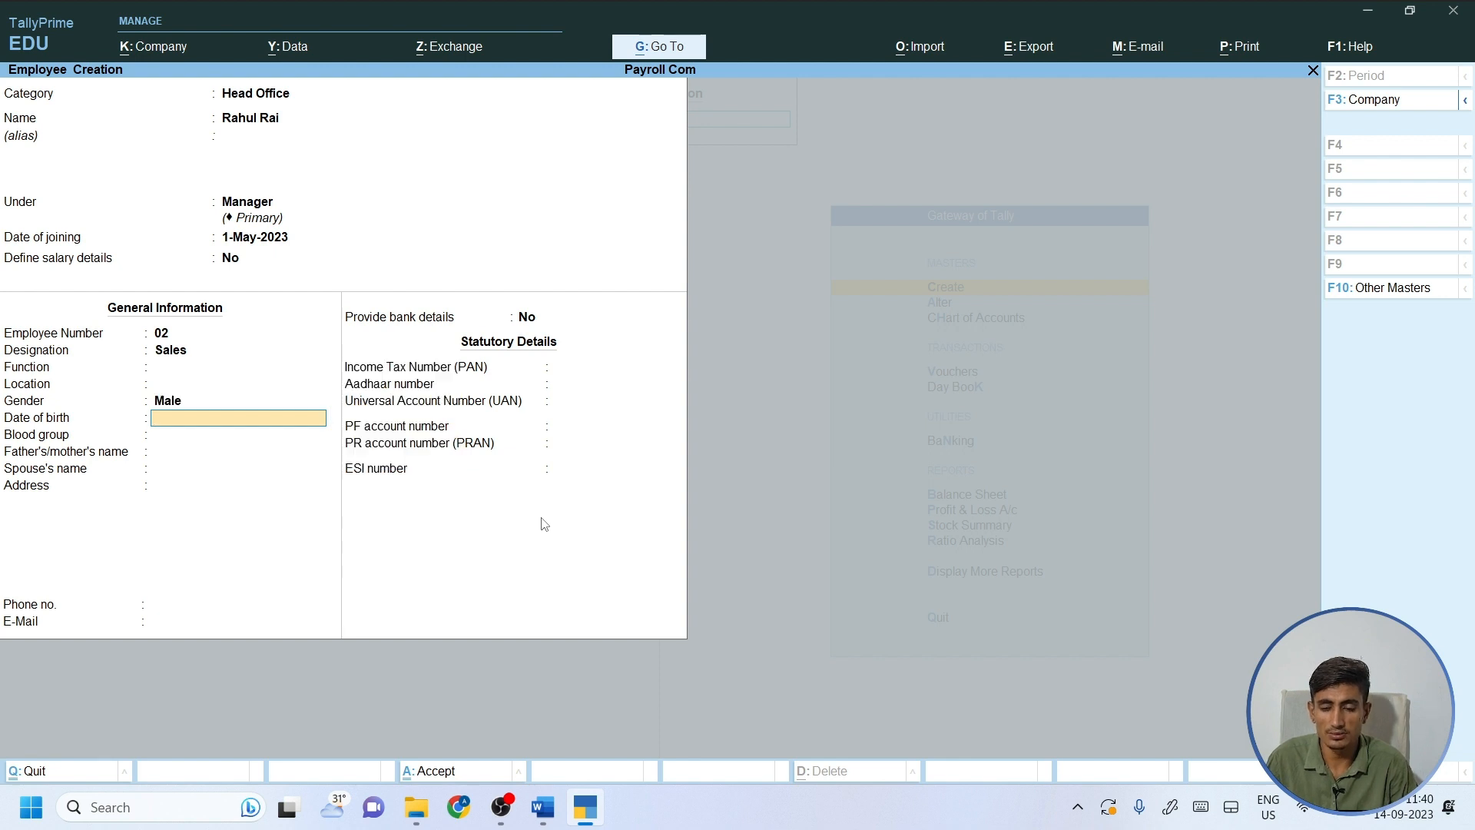
pyautogui.press('Return')
pyautogui.press('Return')
pyautogui.press('Return')
pyautogui.press('Return')
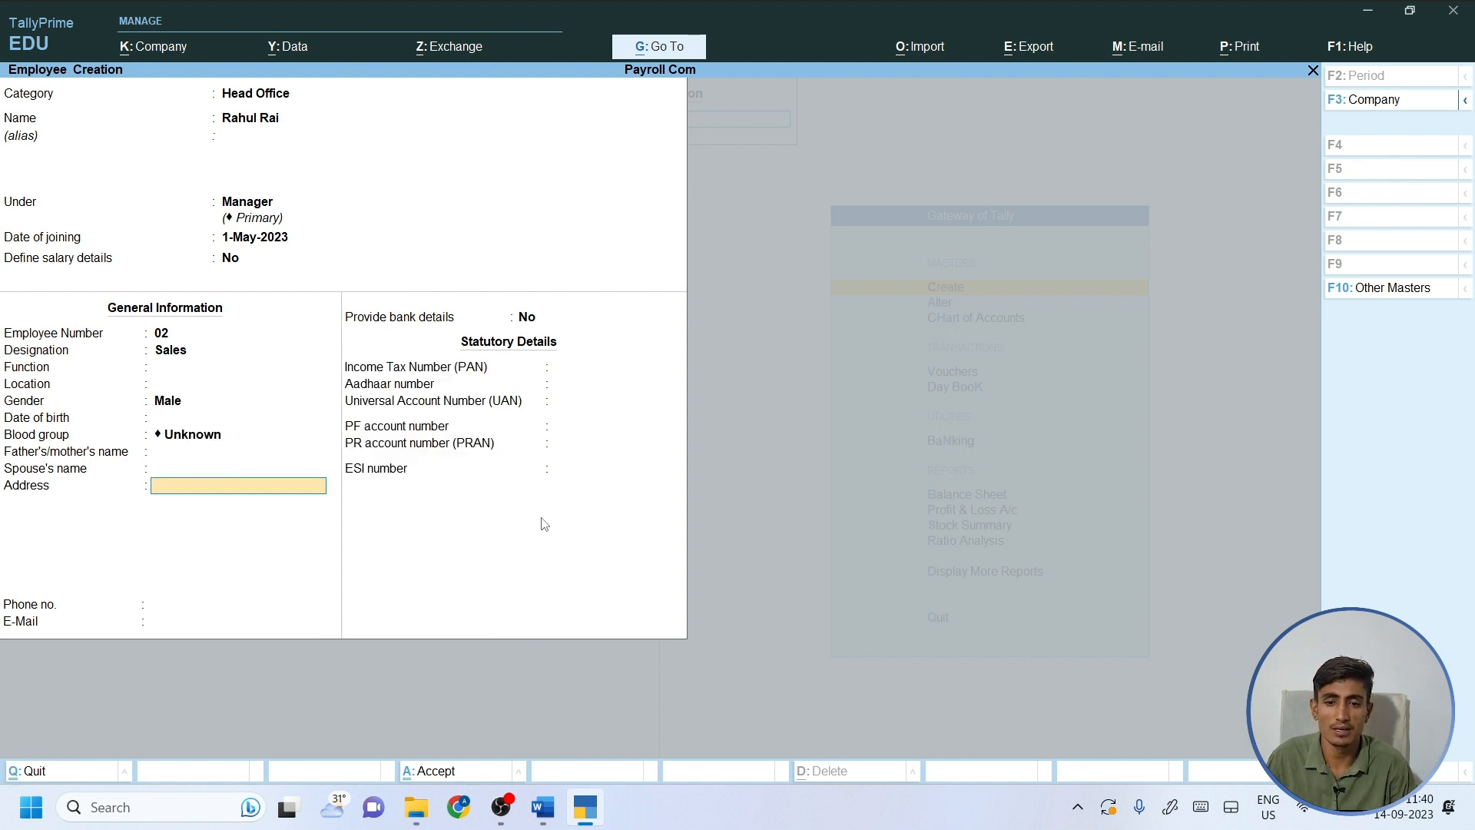
pyautogui.press('Return')
pyautogui.press('Return')
pyautogui.press('Return')
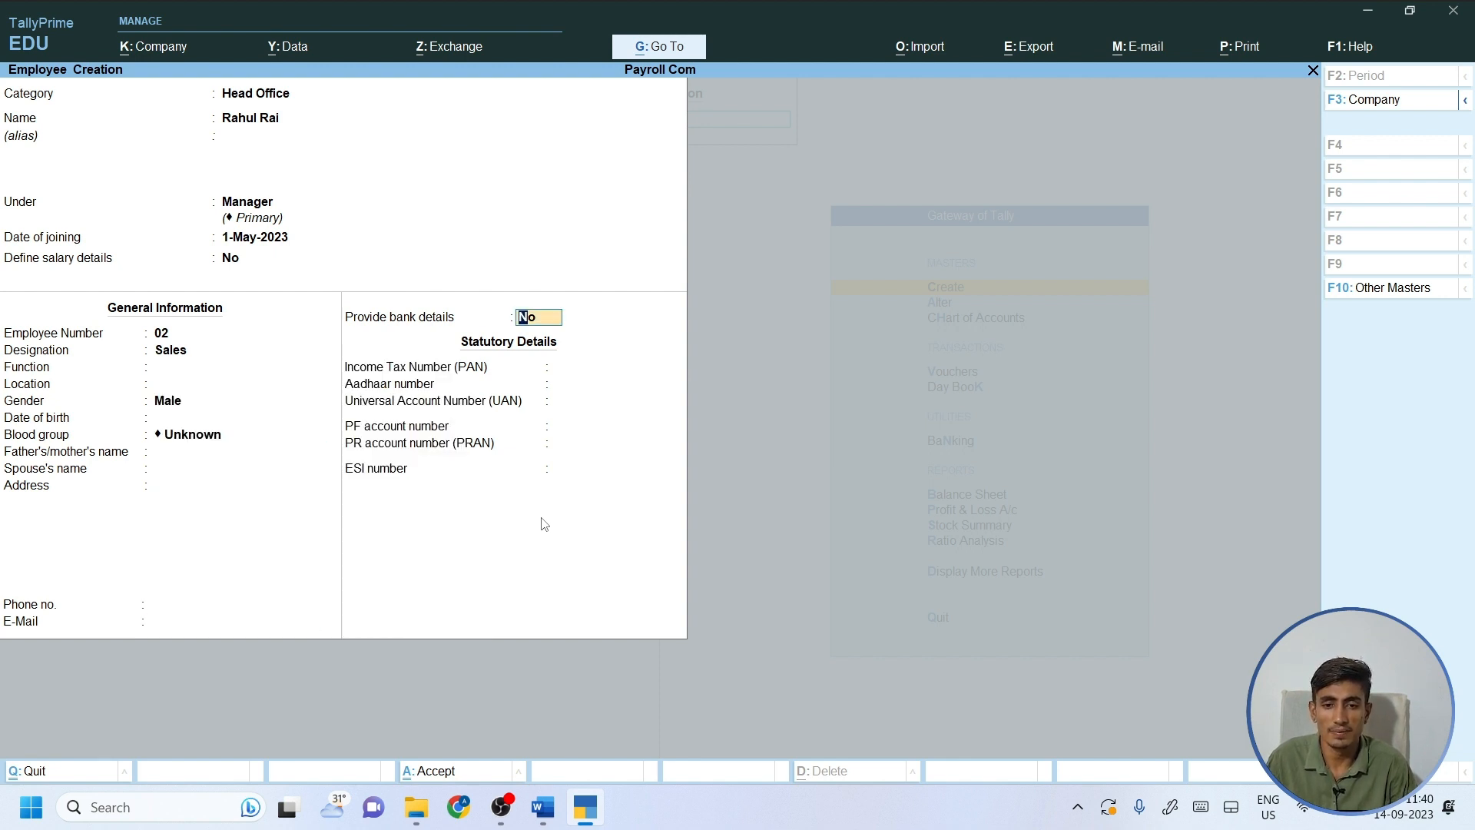
# Keep bank details set to No, leave all statutory details blank, and save the second employee.
pyautogui.press('Return')
pyautogui.press('Return')
pyautogui.press('Return')
pyautogui.press('Return')
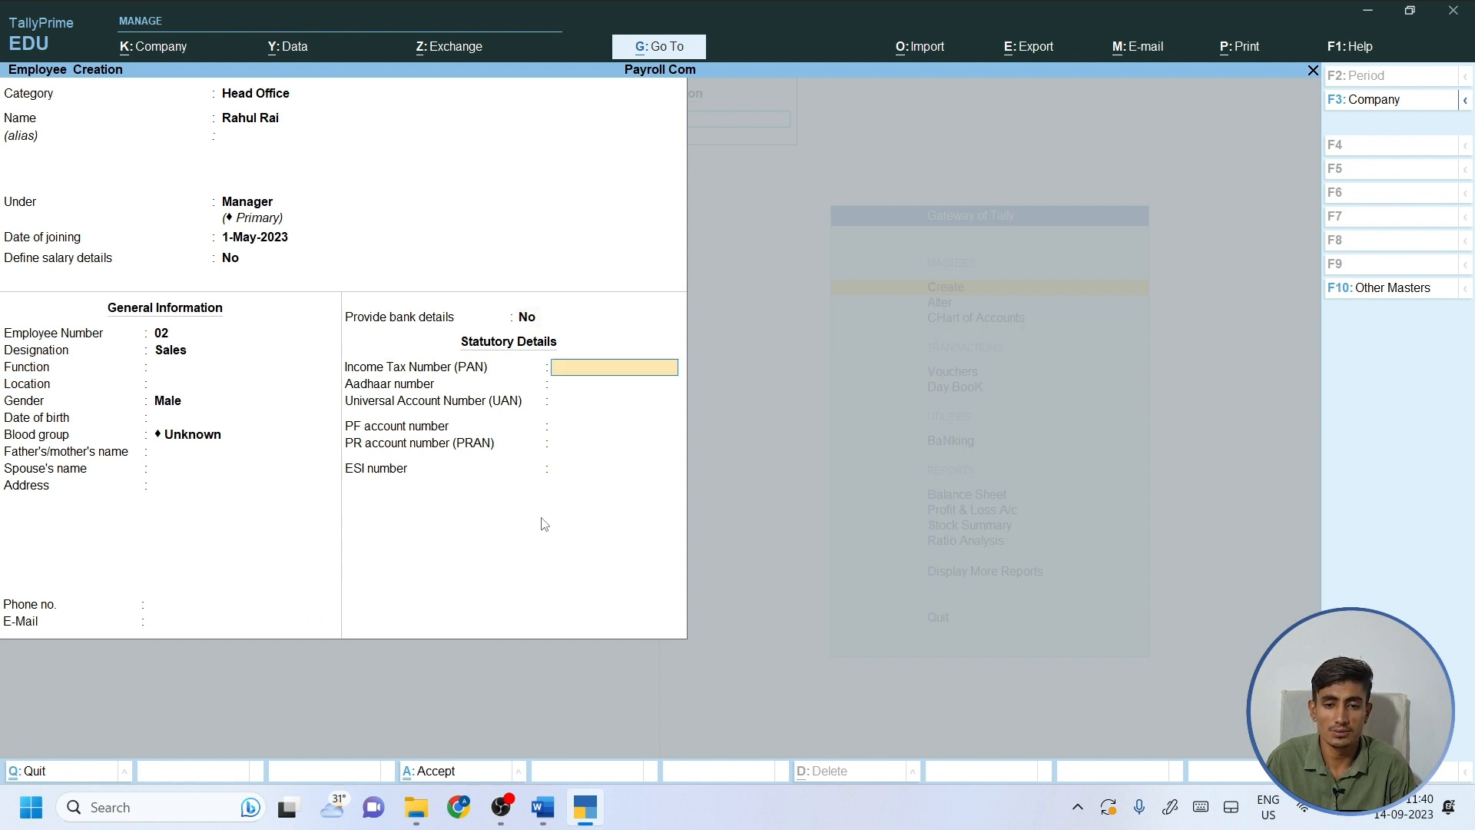
pyautogui.press('Return')
pyautogui.press('Return')
pyautogui.press('Return')
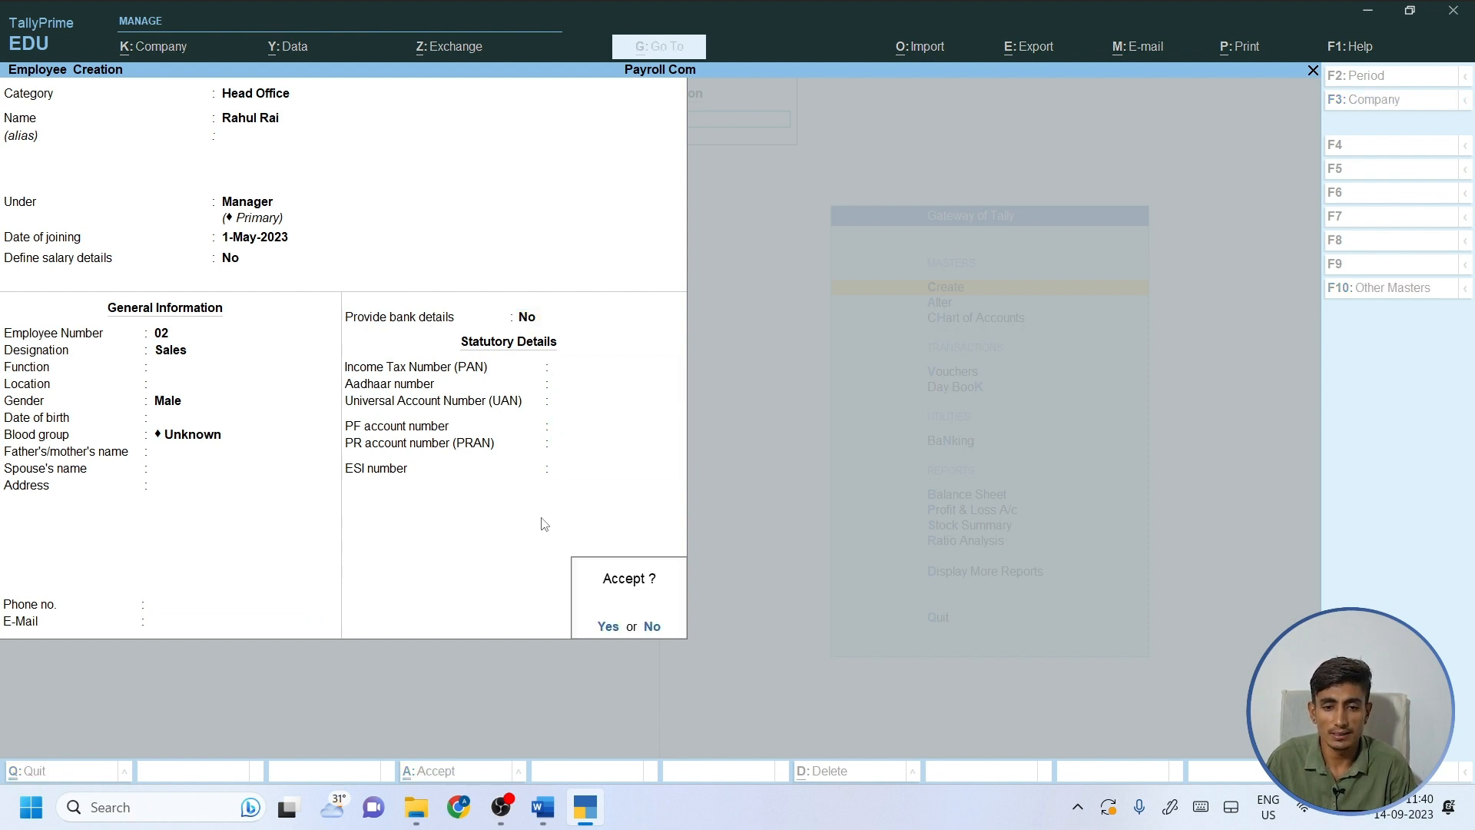
pyautogui.press('Return')
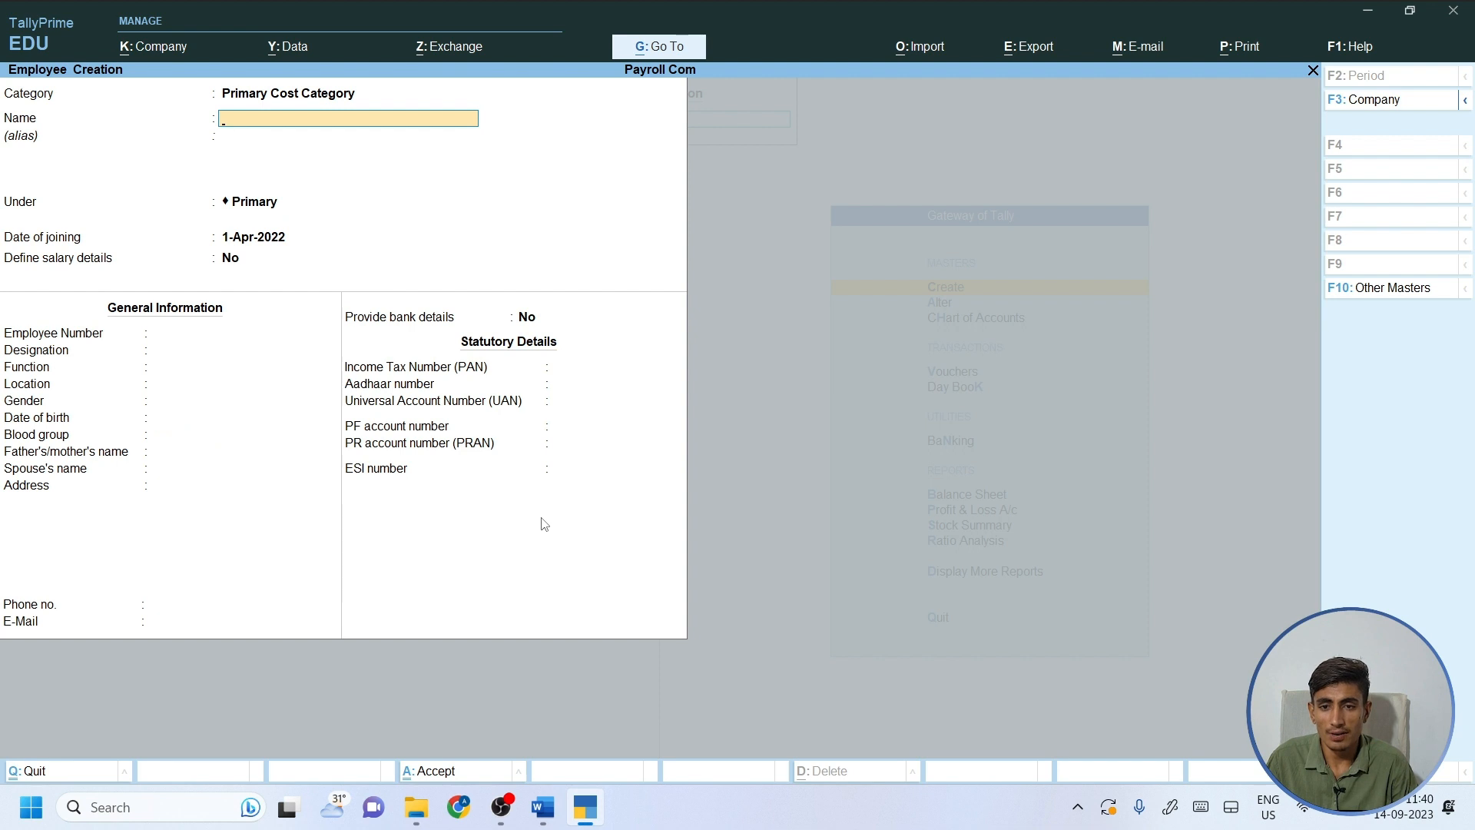
# Check the third employee in the Word notes, set the new TallyPrime employee's category to Head Office, and enter the full name without an alias.
pyautogui.hotkey('alt', 'Tab')
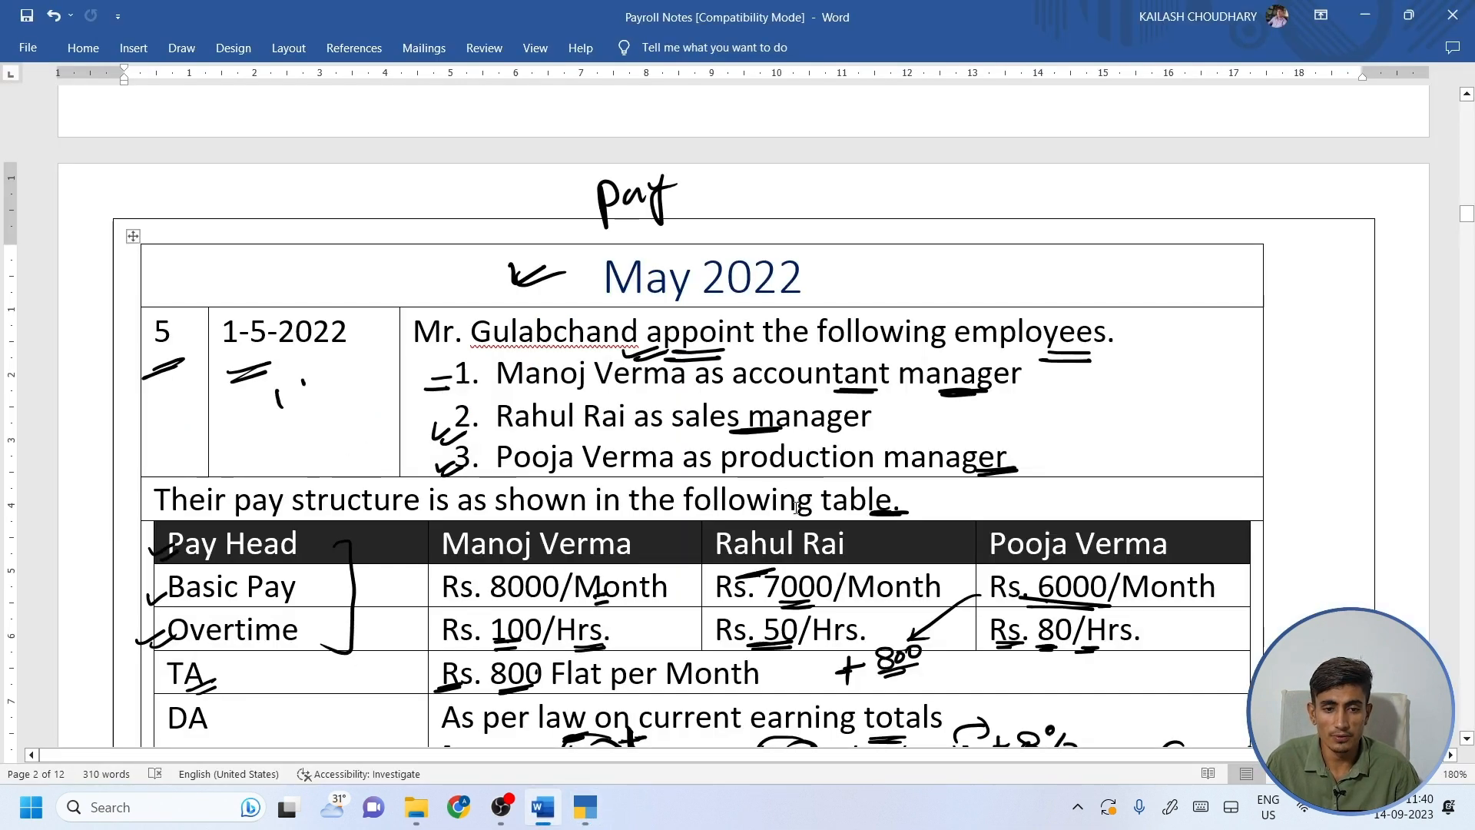
pyautogui.click(585, 807)
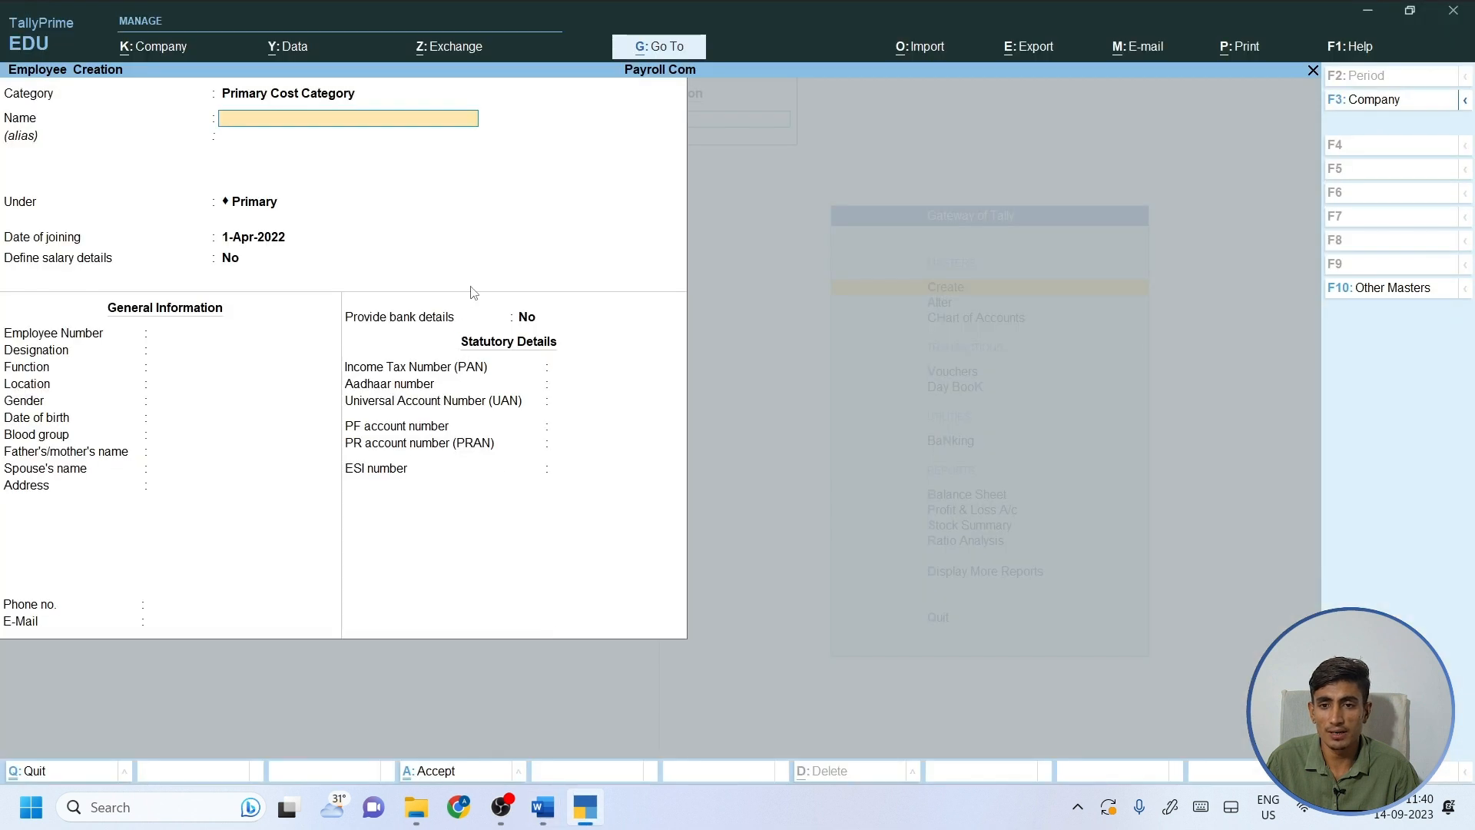
pyautogui.press('BackSpace')
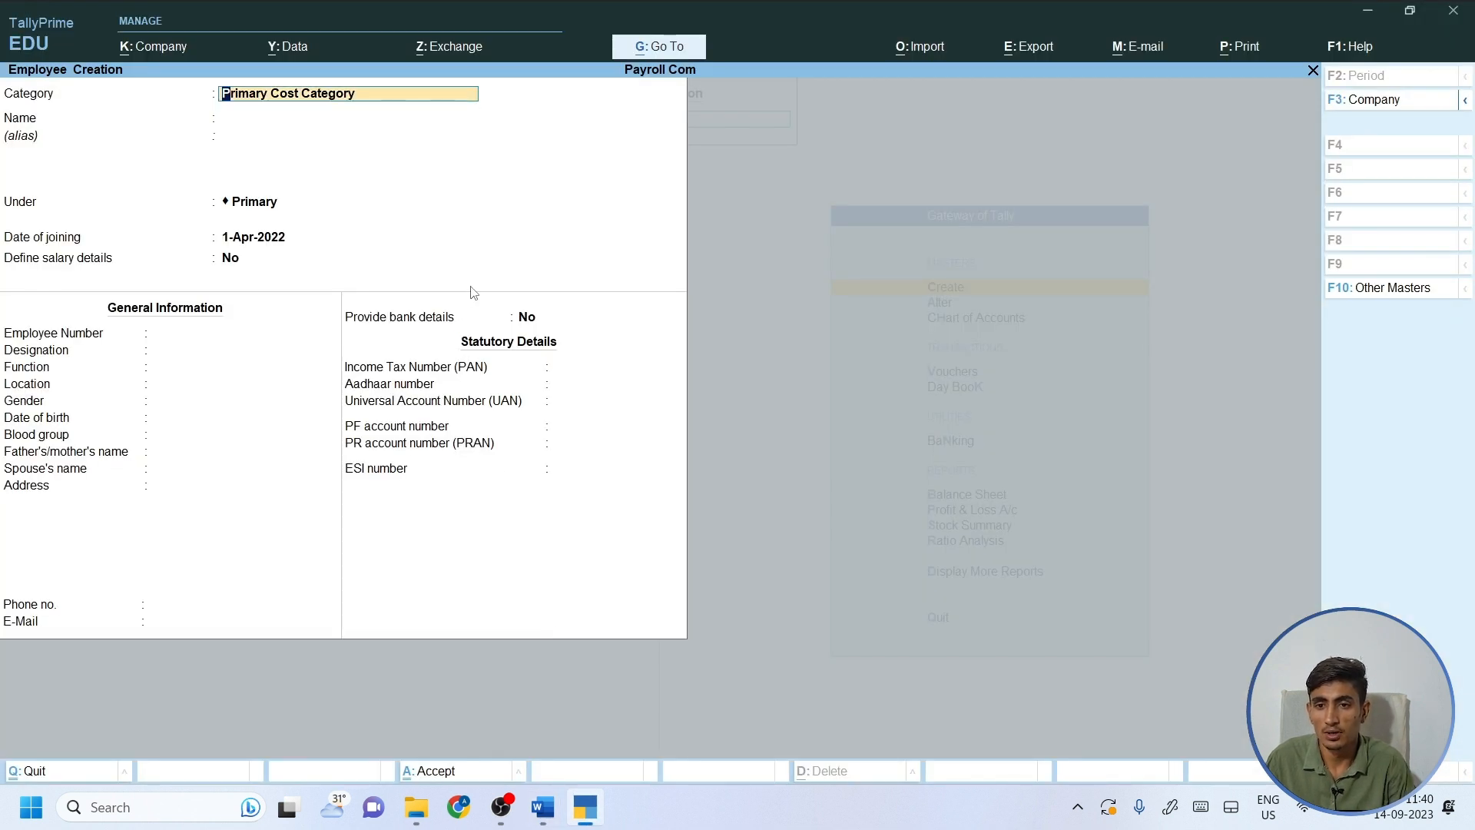
pyautogui.write('Hea')
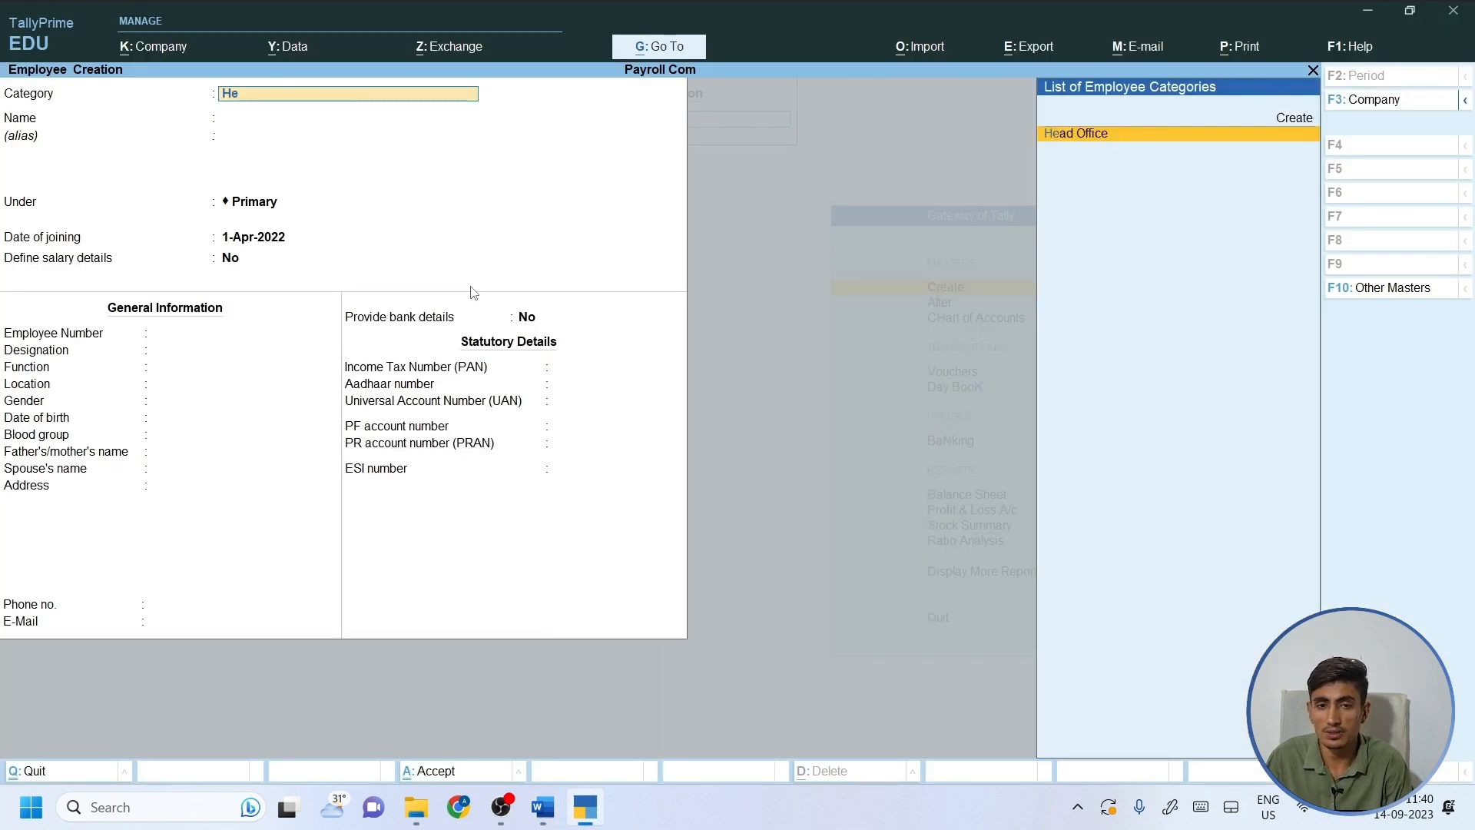
pyautogui.press('Return')
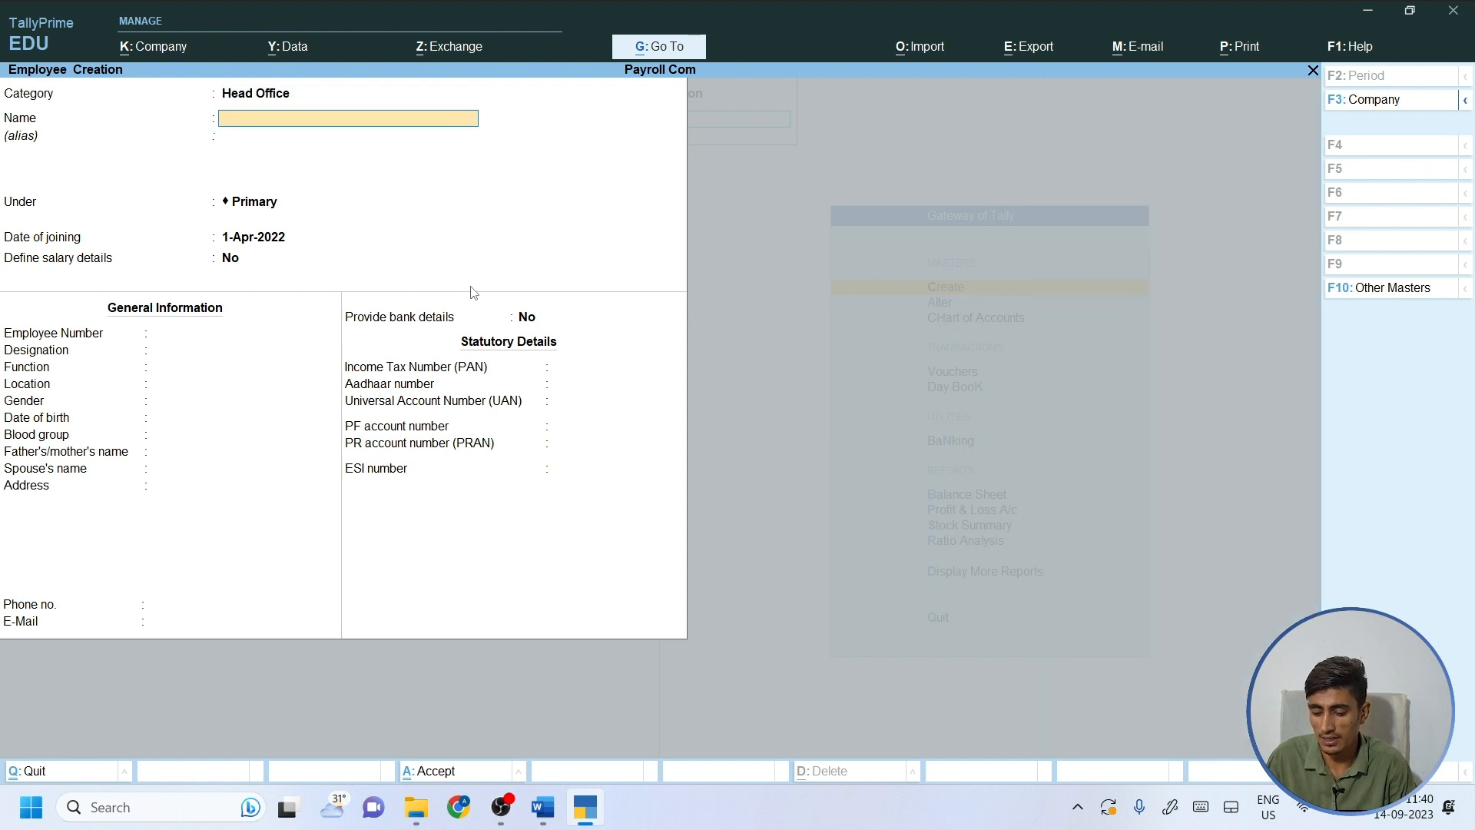
pyautogui.write('Pooja Ve')
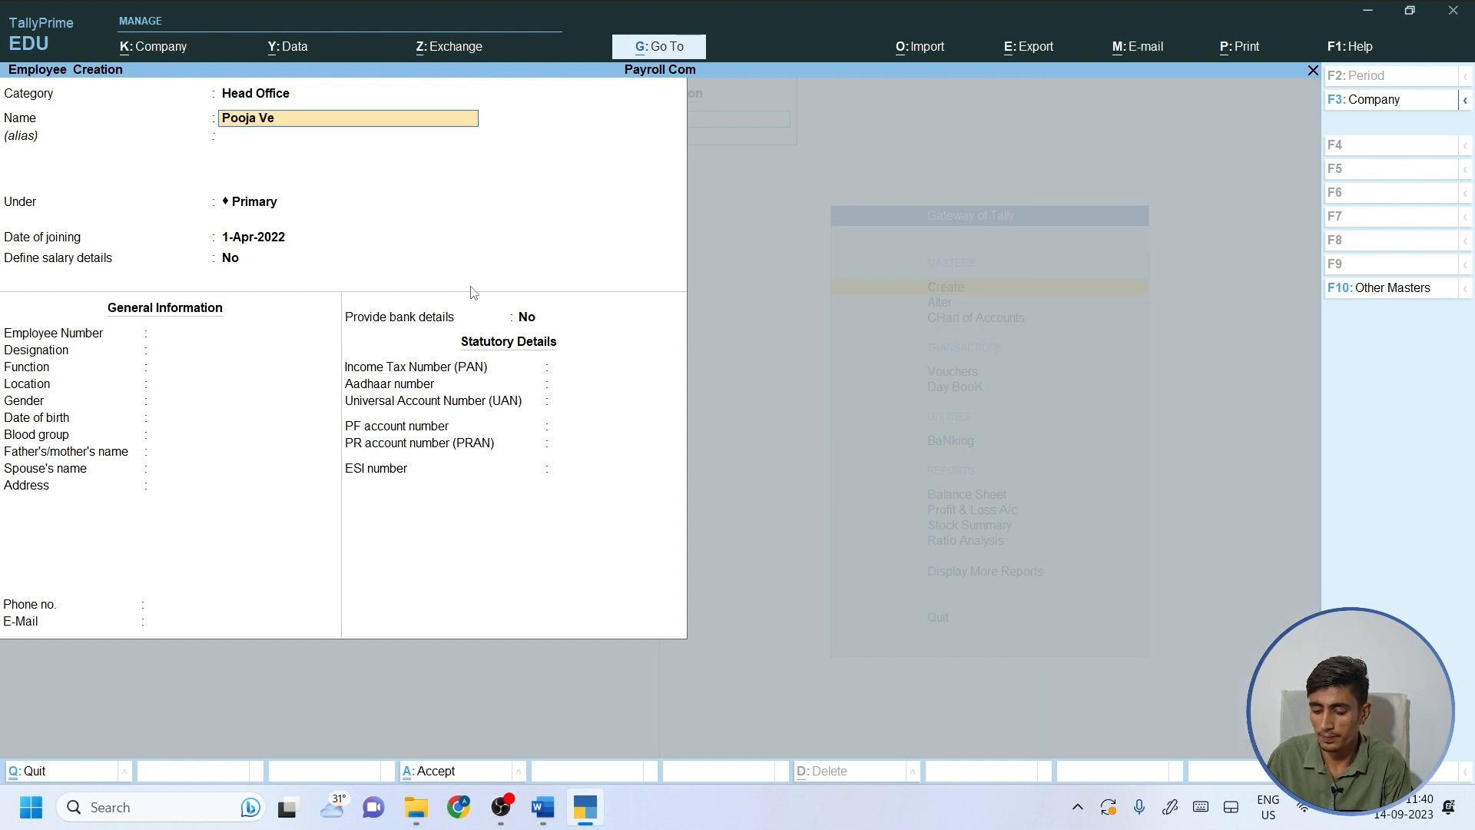
pyautogui.write('rmaa')
pyautogui.press('BackSpace')
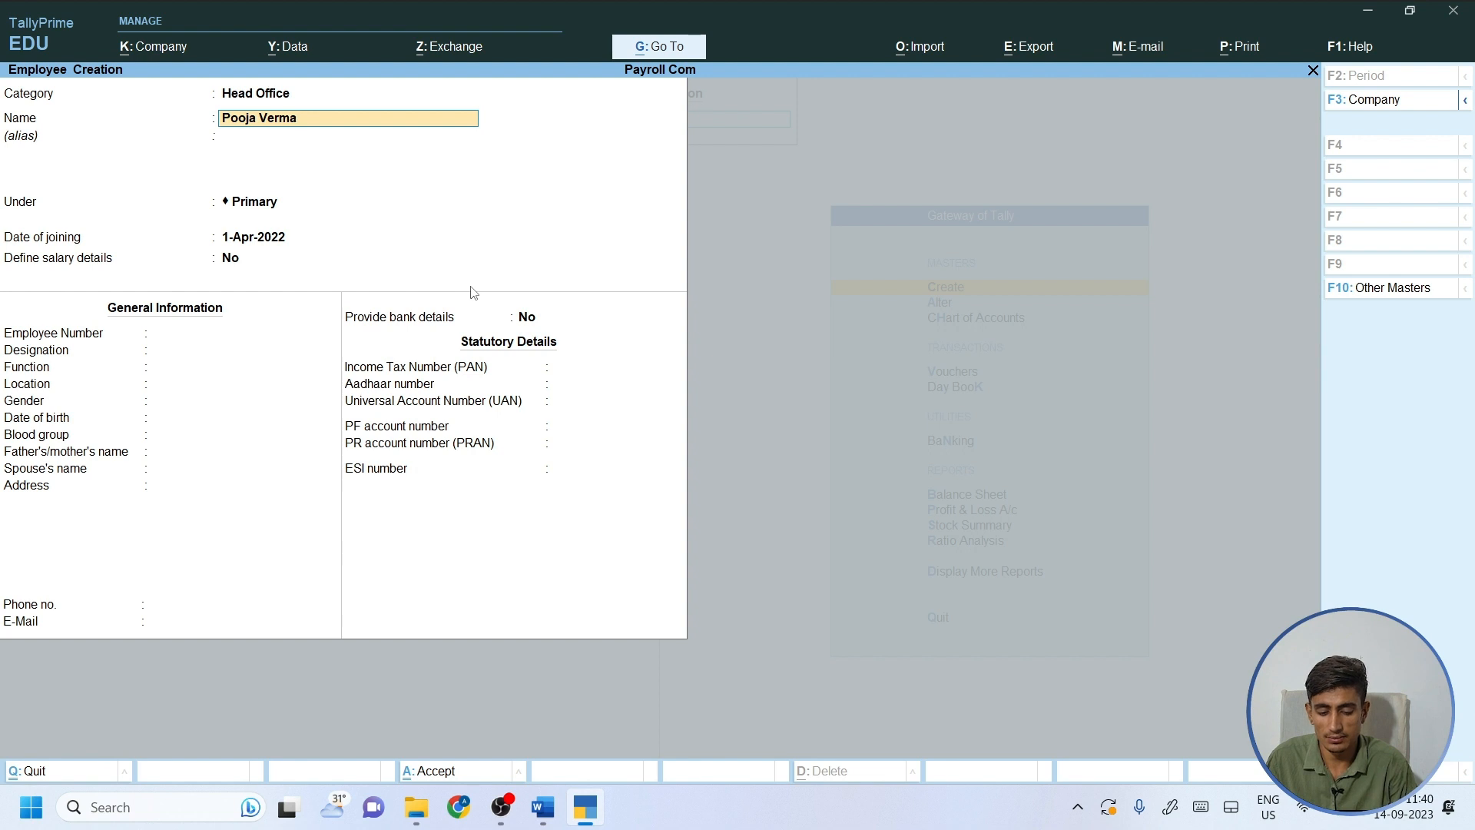
pyautogui.press('Return')
pyautogui.press('Return')
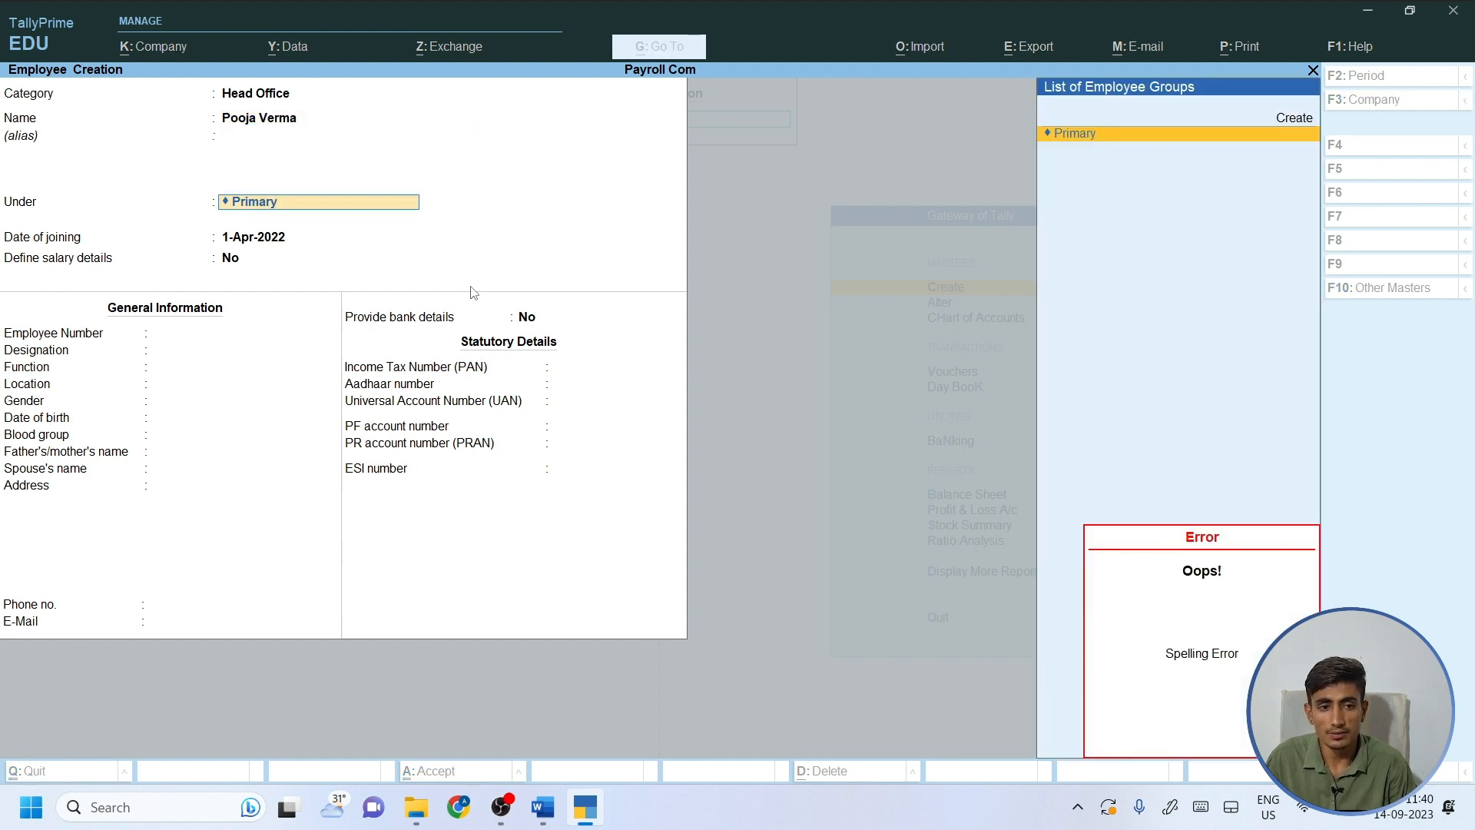
# Place the third employee under Manager with joining date 1-May-2023 and no salary details.
pyautogui.press('Down')
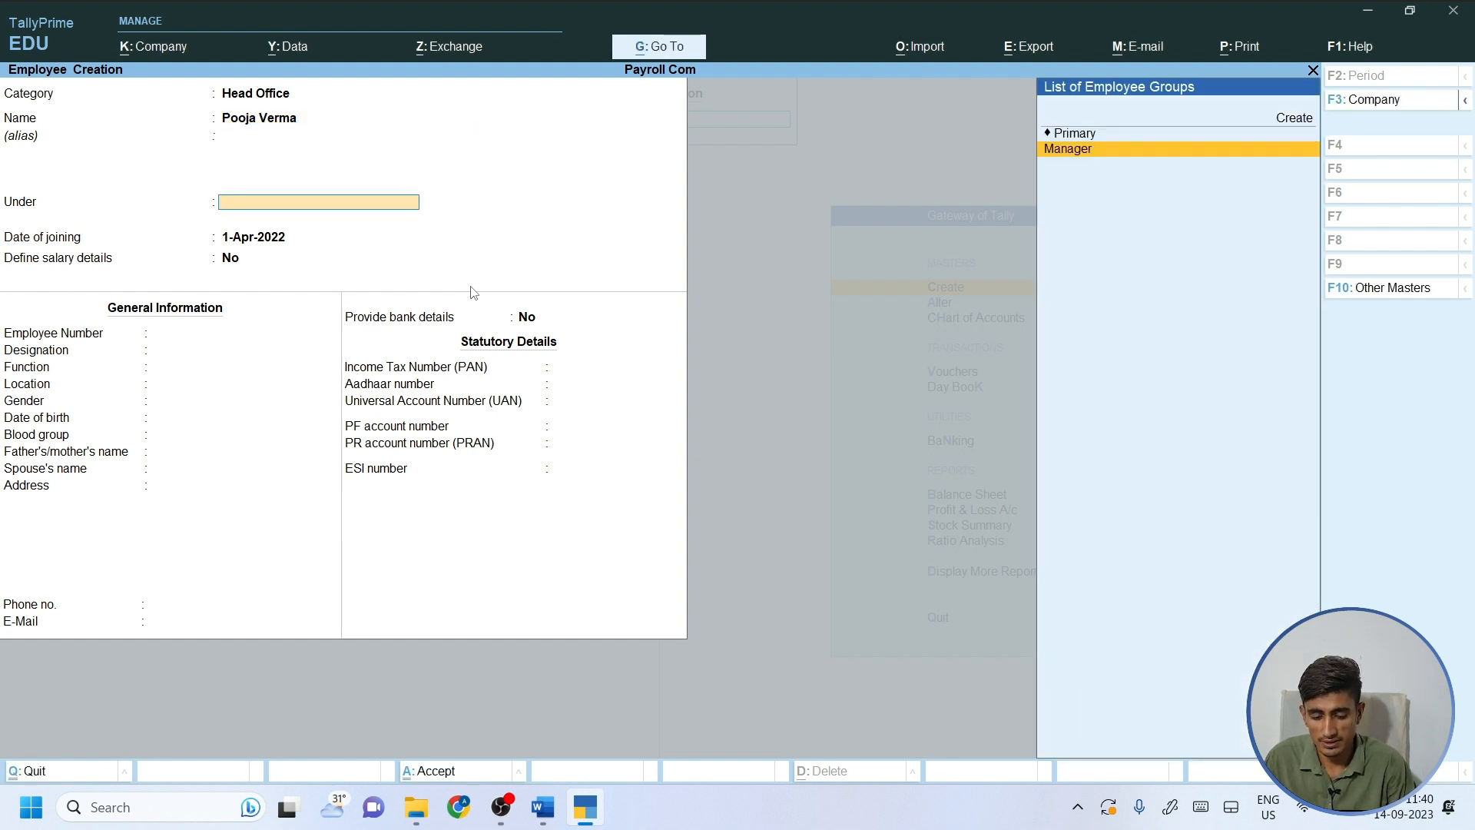
pyautogui.press('Return')
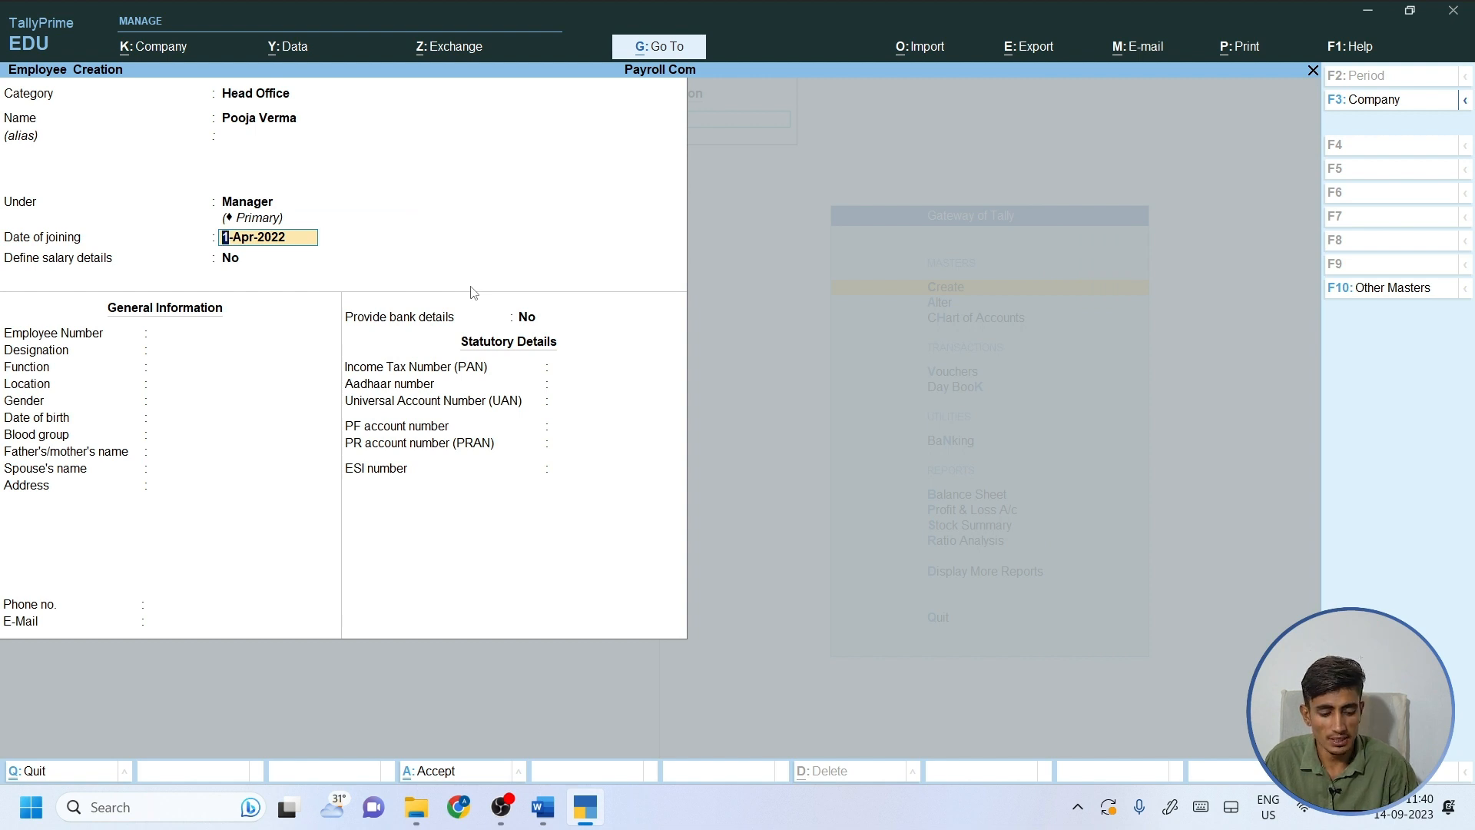
pyautogui.write('1-5')
pyautogui.press('Return')
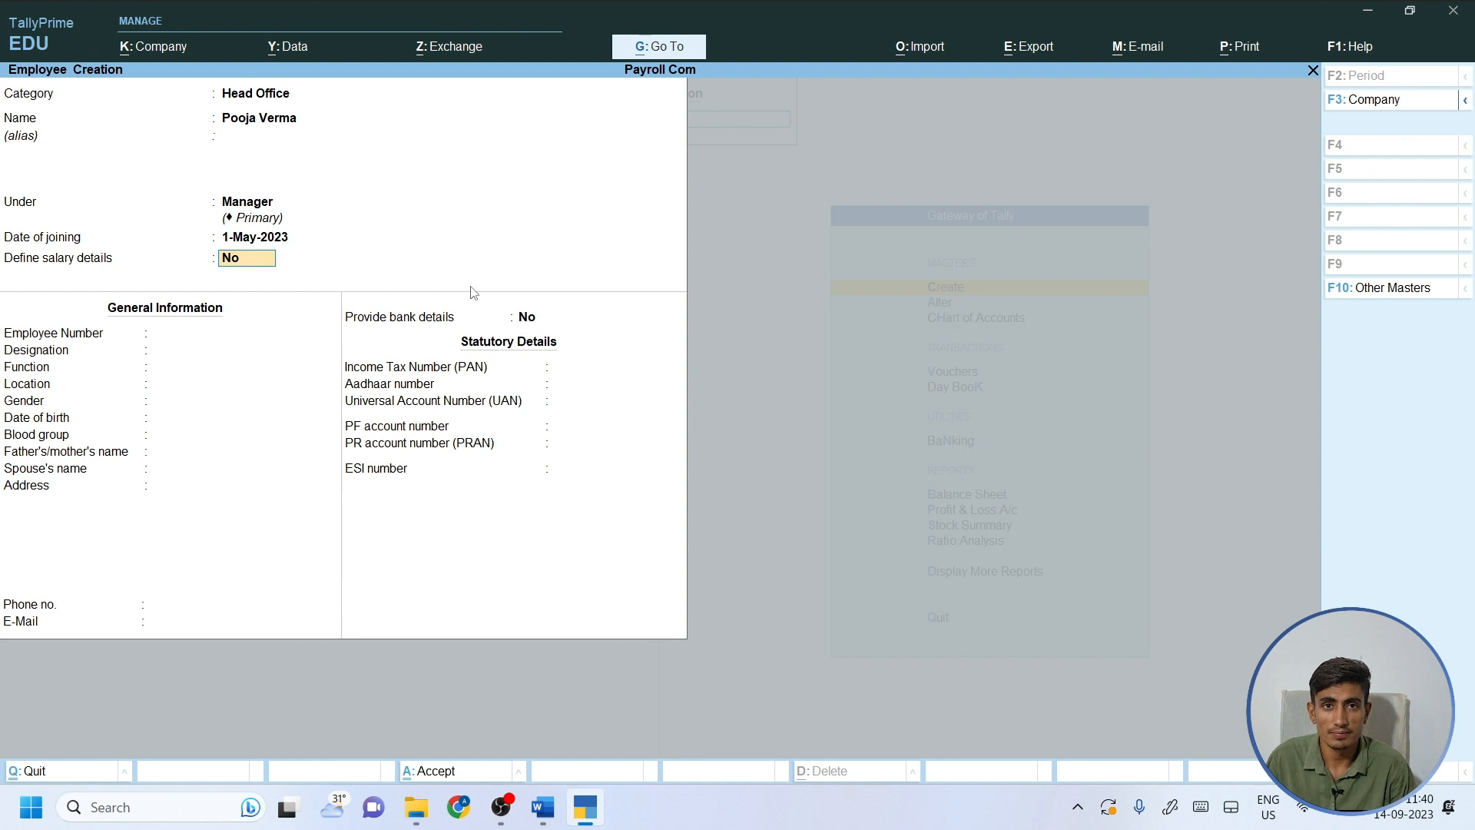
pyautogui.press('Return')
# Leave the third employee's number, designation, function and location blank, and set the gender to Female.
pyautogui.press('Return')
pyautogui.press('Return')
pyautogui.press('Return')
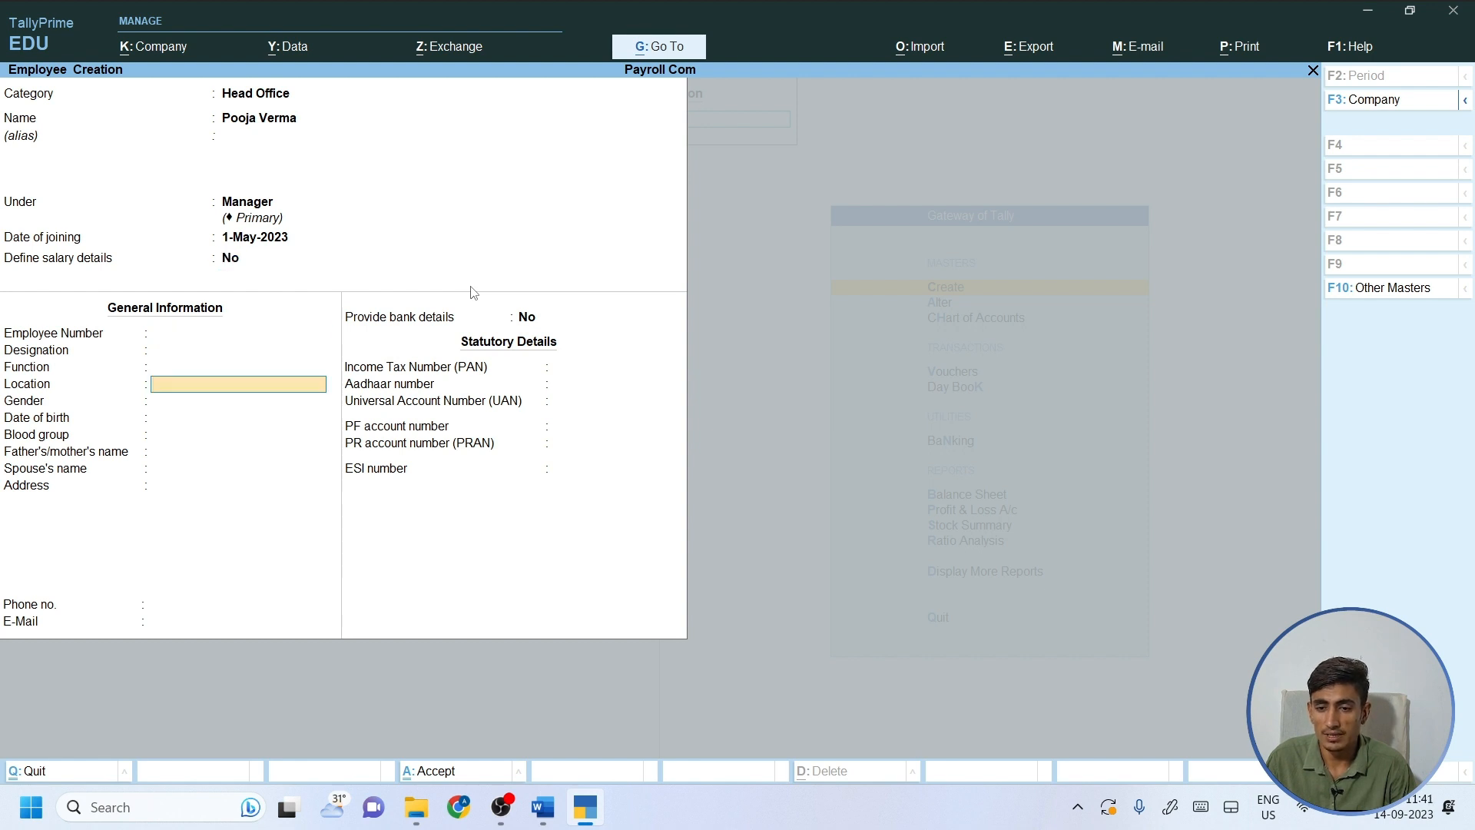
pyautogui.press('Return')
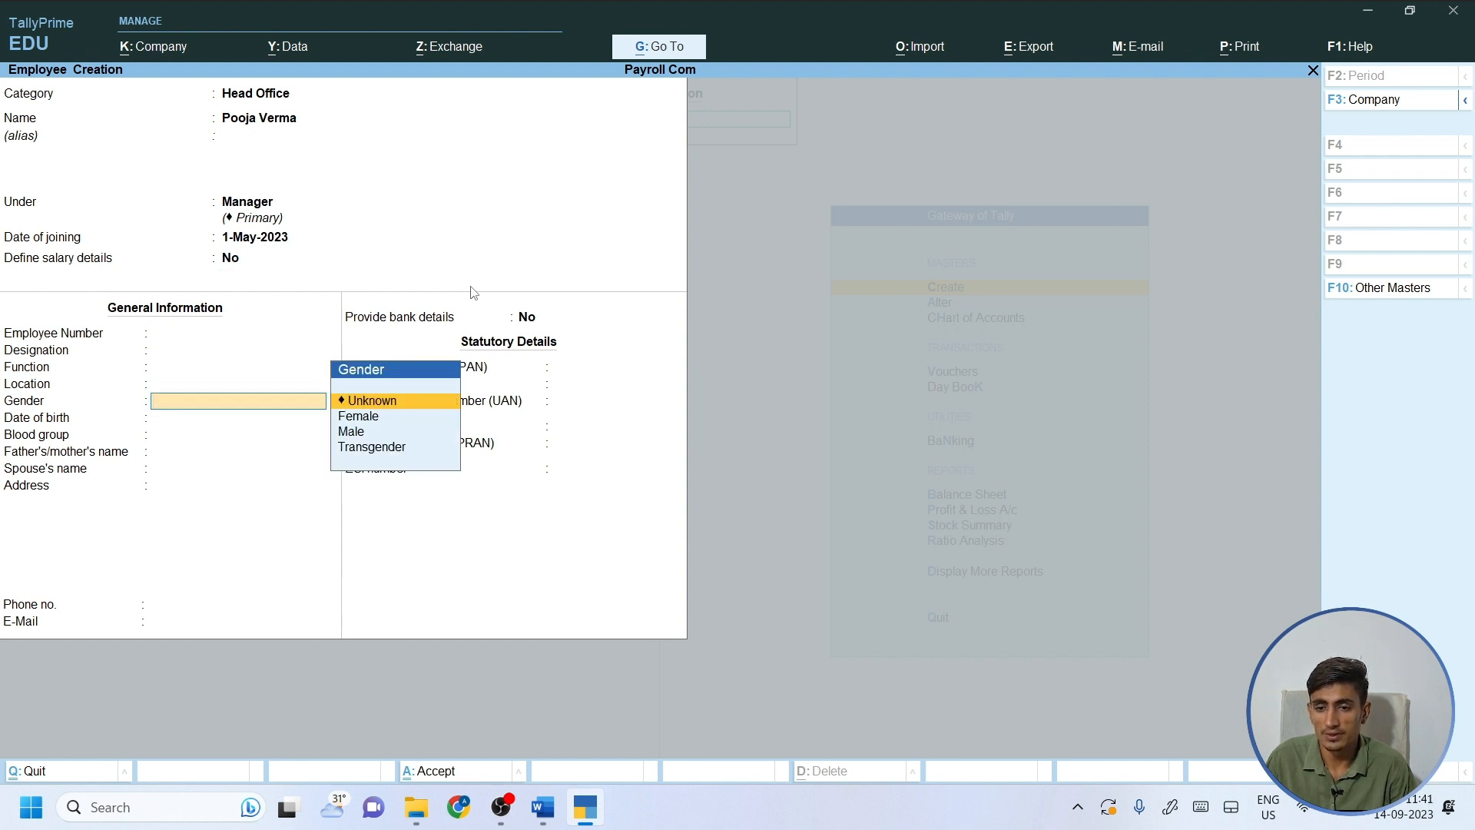
pyautogui.press('Down')
pyautogui.press('Return')
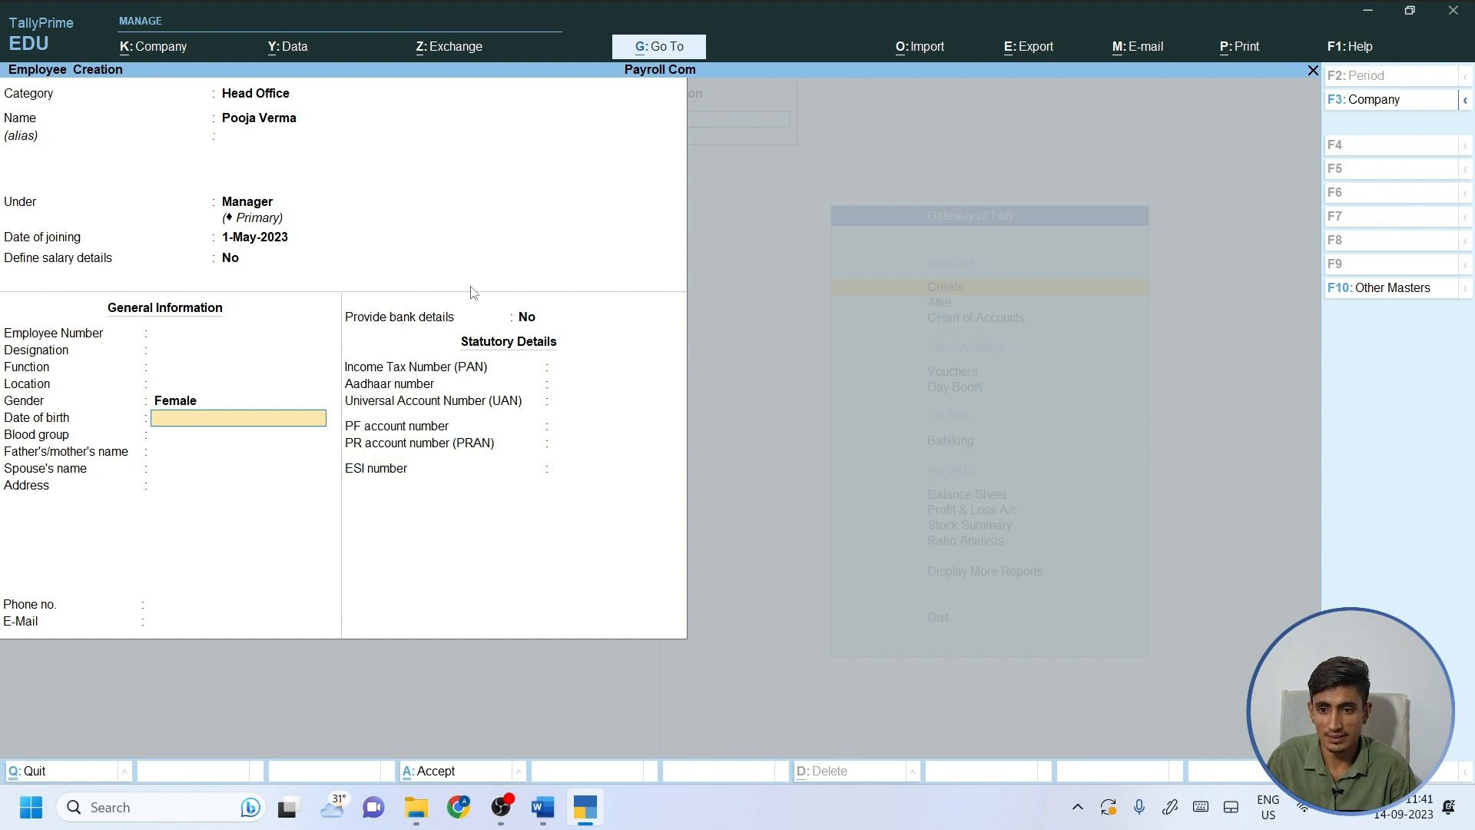
# Keep the third employee's blood group Unknown and leave the date of birth, family, address and contact details blank.
pyautogui.press('Return')
pyautogui.press('Return')
pyautogui.press('Return')
pyautogui.press('Return')
pyautogui.press('Return')
pyautogui.press('Return')
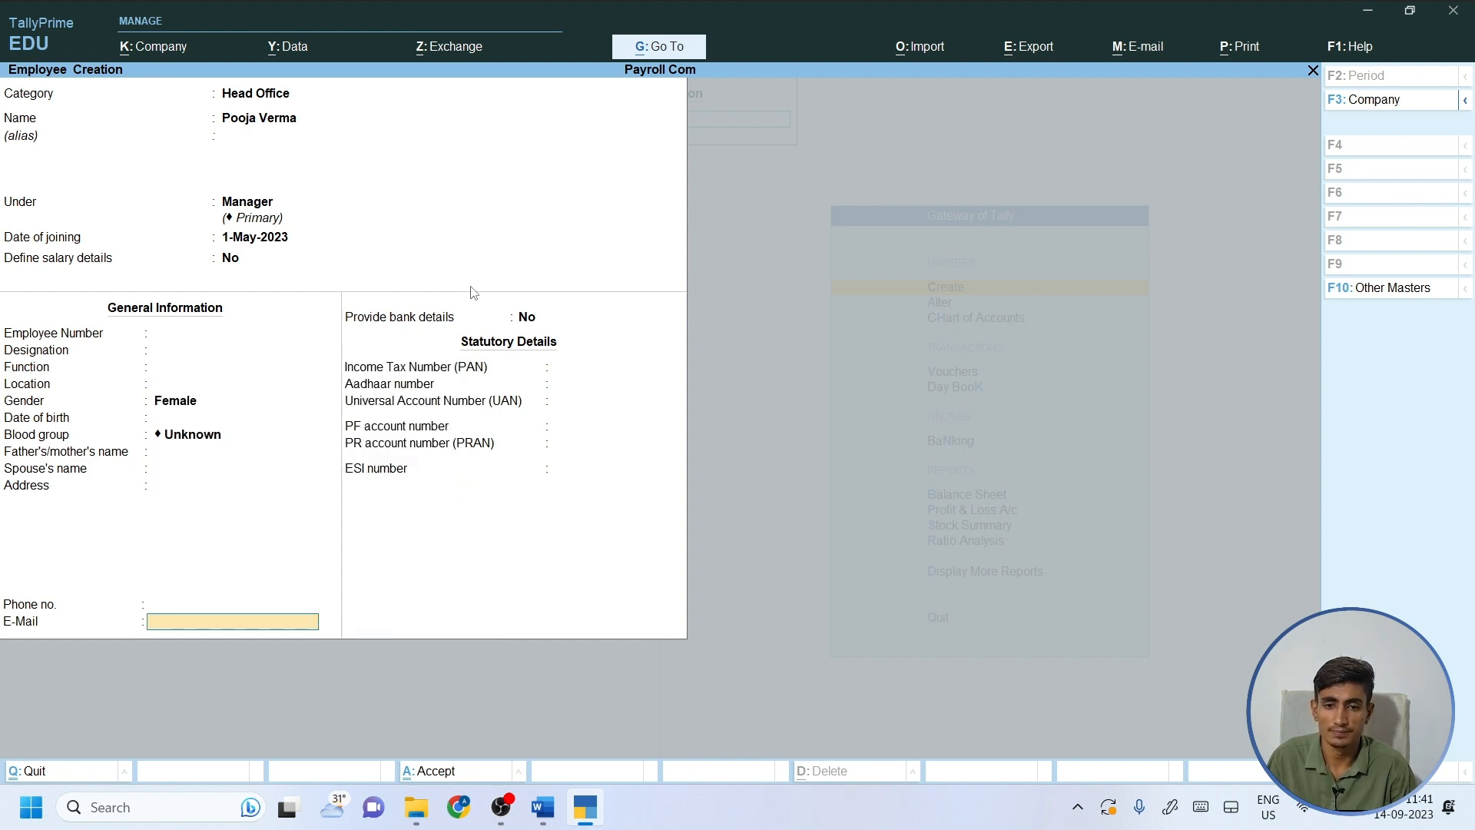
pyautogui.press('Return')
# Keep the third employee's bank details set to No, leave the statutory details blank, and save the record.
pyautogui.press('Return')
pyautogui.press('Return')
pyautogui.press('Return')
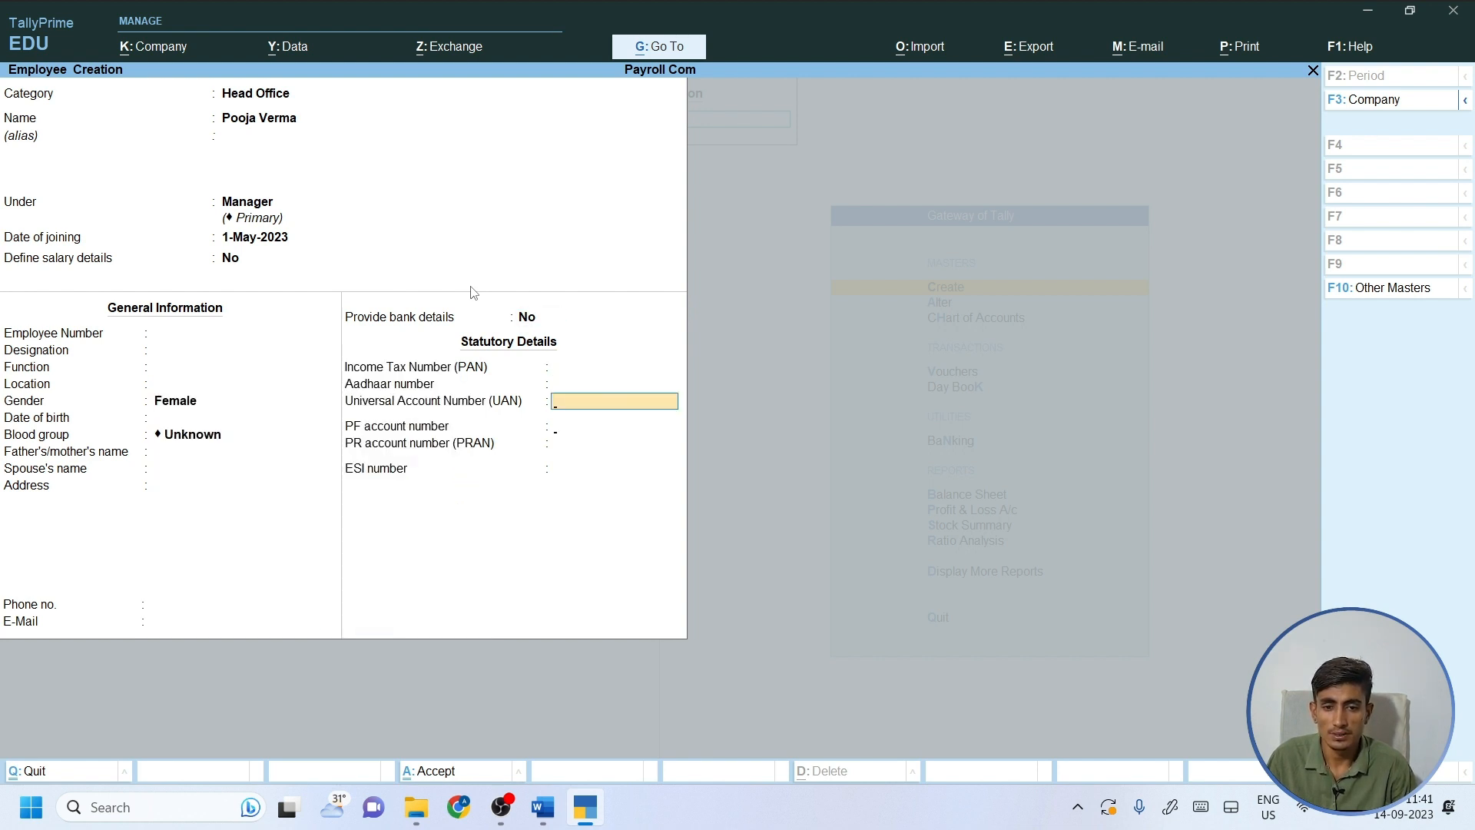
pyautogui.press('Return')
pyautogui.press('Return')
pyautogui.press('Return')
pyautogui.press('Return')
pyautogui.press('Return')
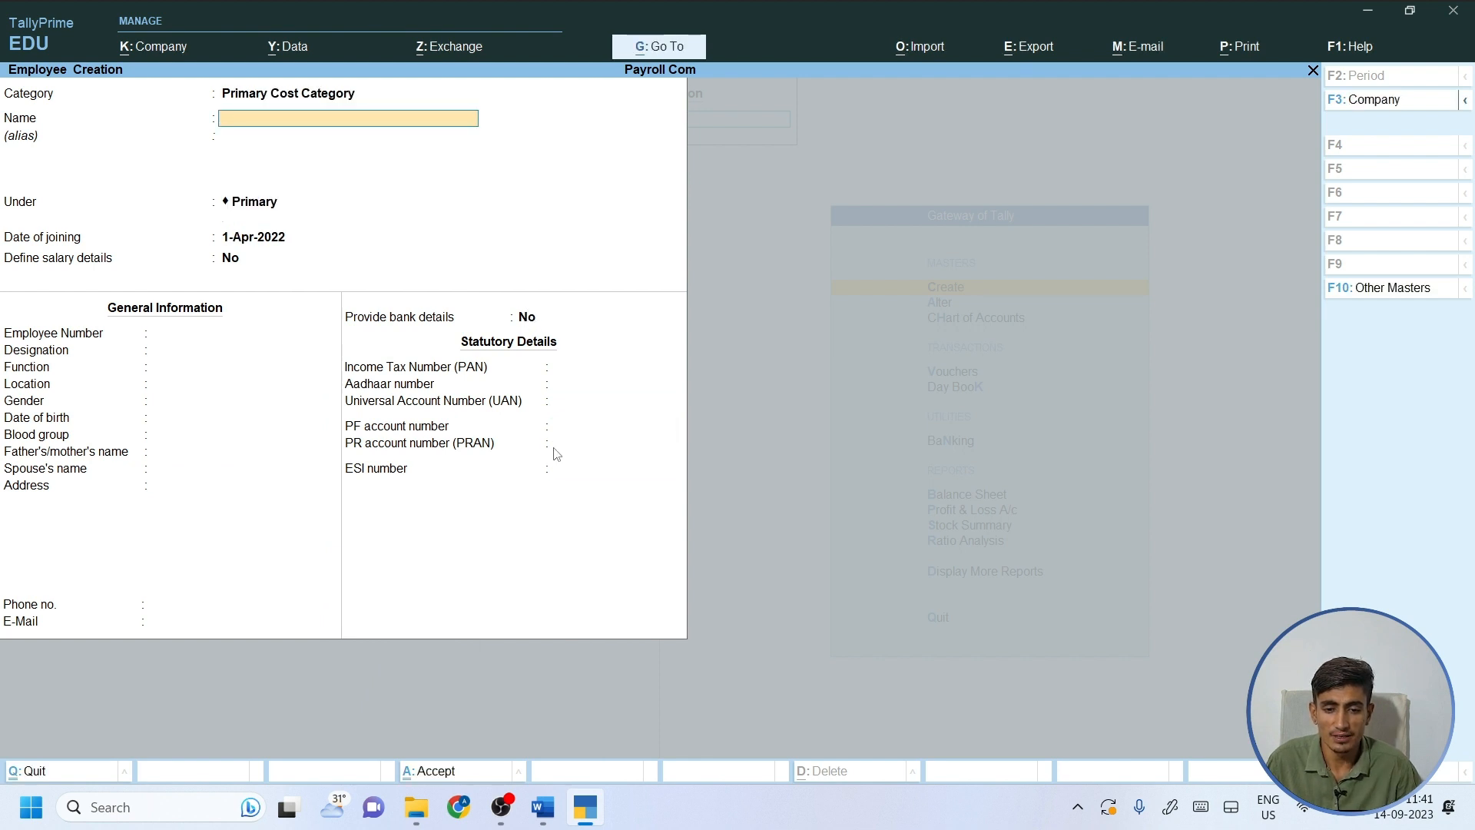
# Switch to the Word payroll notes, go to section 4, Create Unit, and mark its number and the word Unit with ink.
pyautogui.click(542, 807)
pyautogui.scroll(-20, 381, 517)
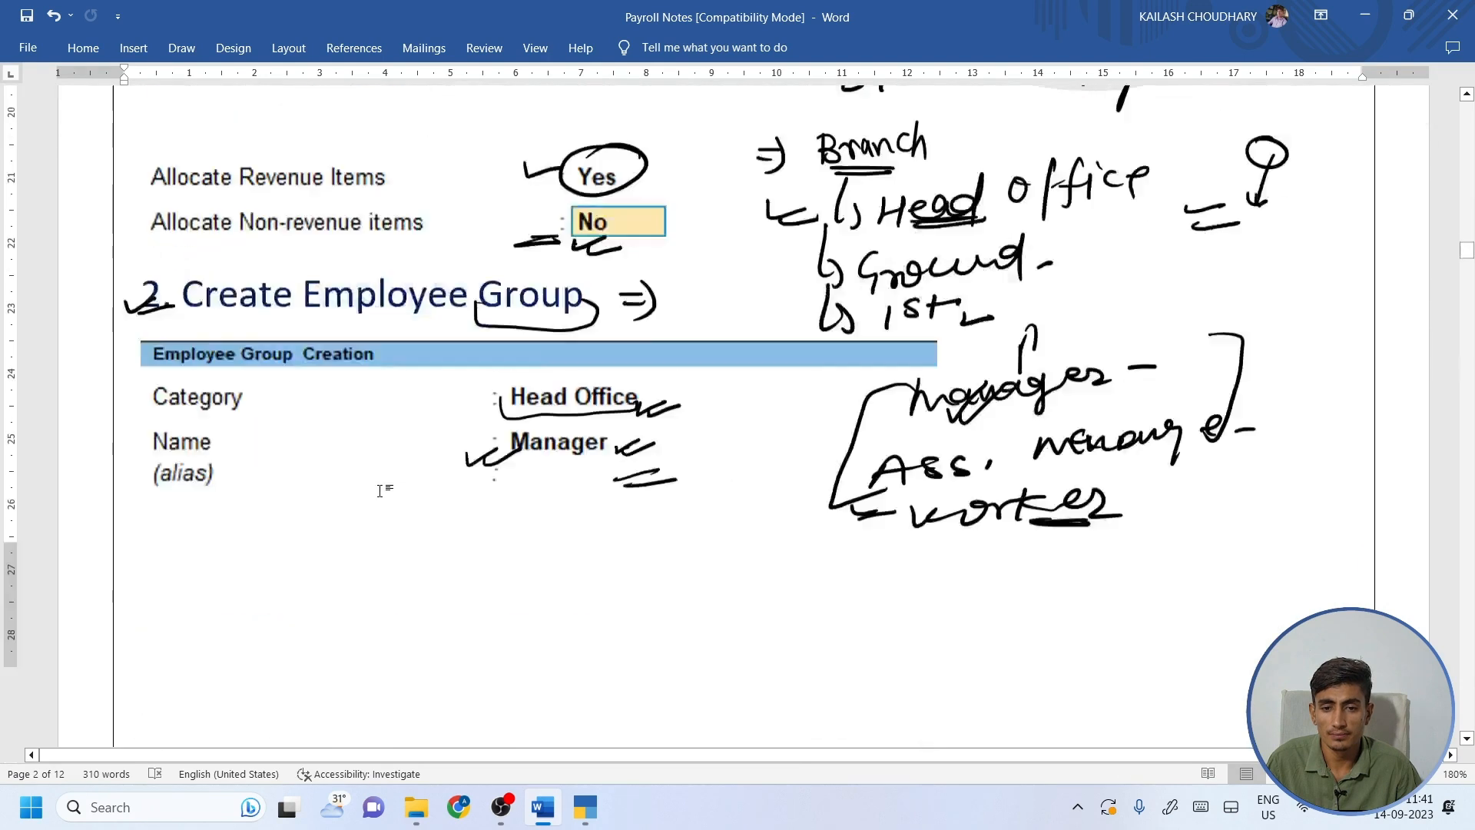
pyautogui.scroll(12, 380, 490)
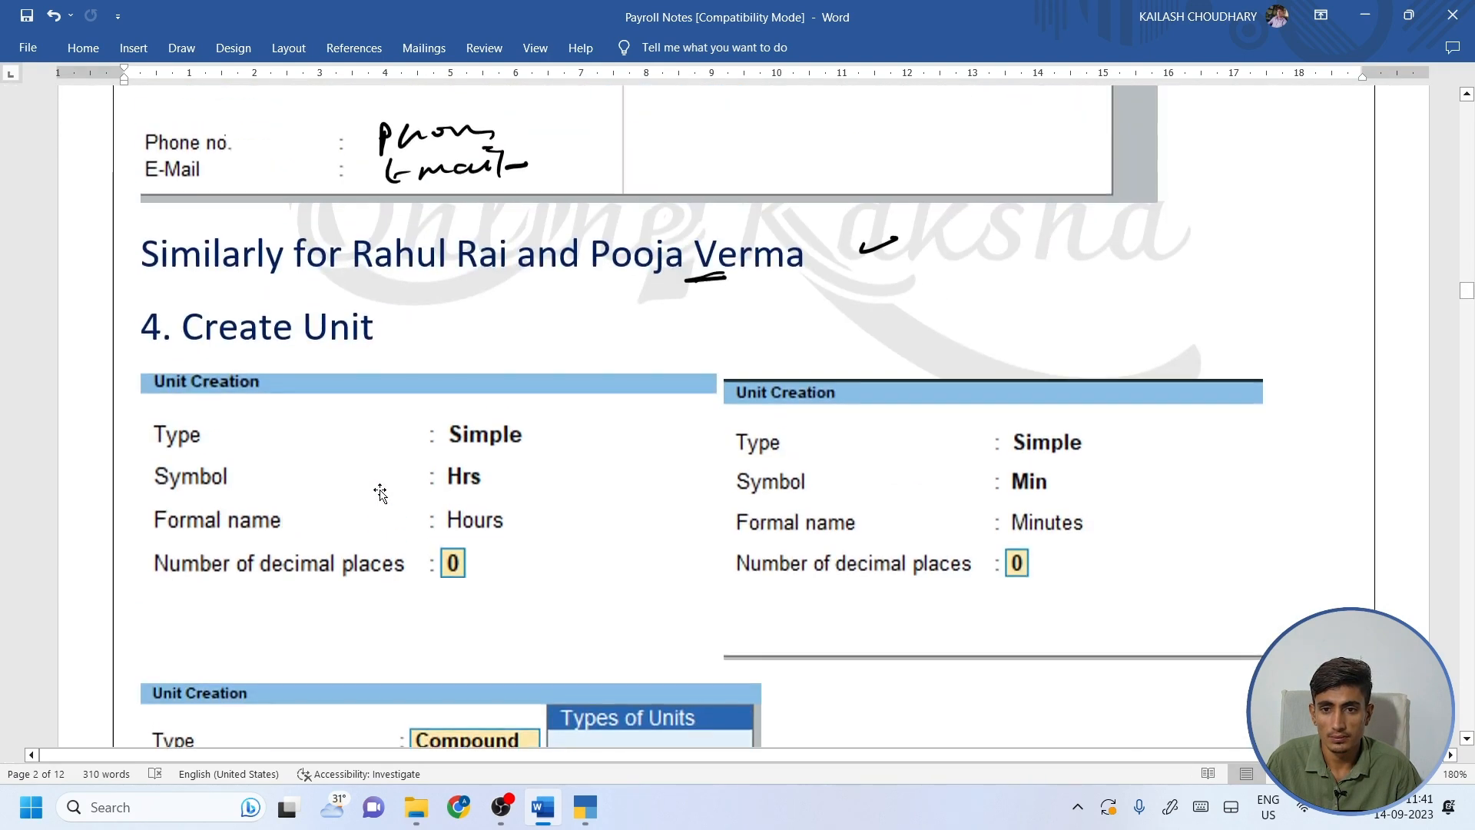
pyautogui.scroll(-3, 379, 492)
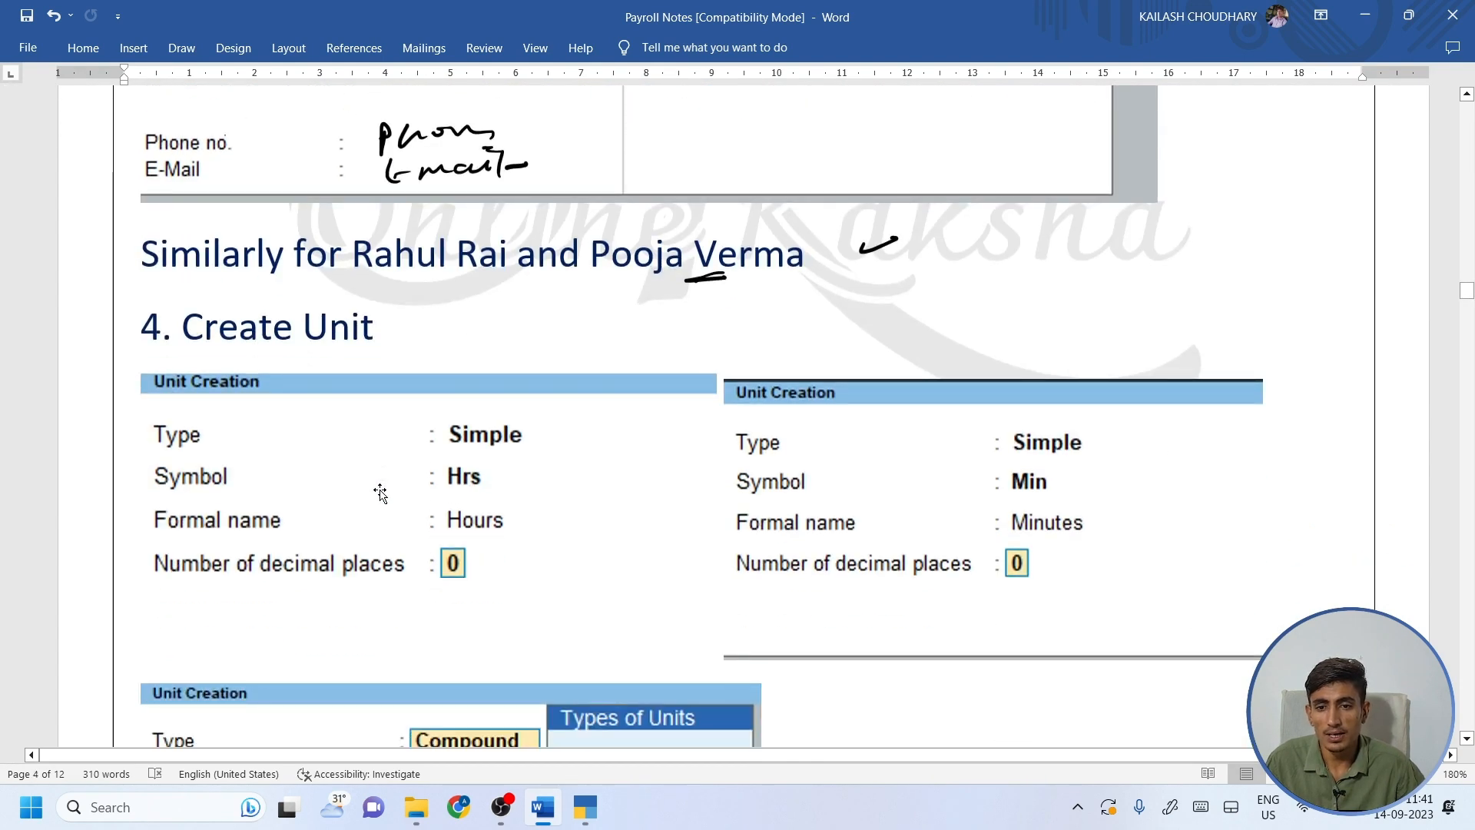
pyautogui.moveTo(121, 342); pyautogui.dragTo(164, 343)
pyautogui.moveTo(305, 338)
pyautogui.mouseDown()
pyautogui.moveTo(307, 362)
pyautogui.moveTo(372, 337)
pyautogui.mouseUp()
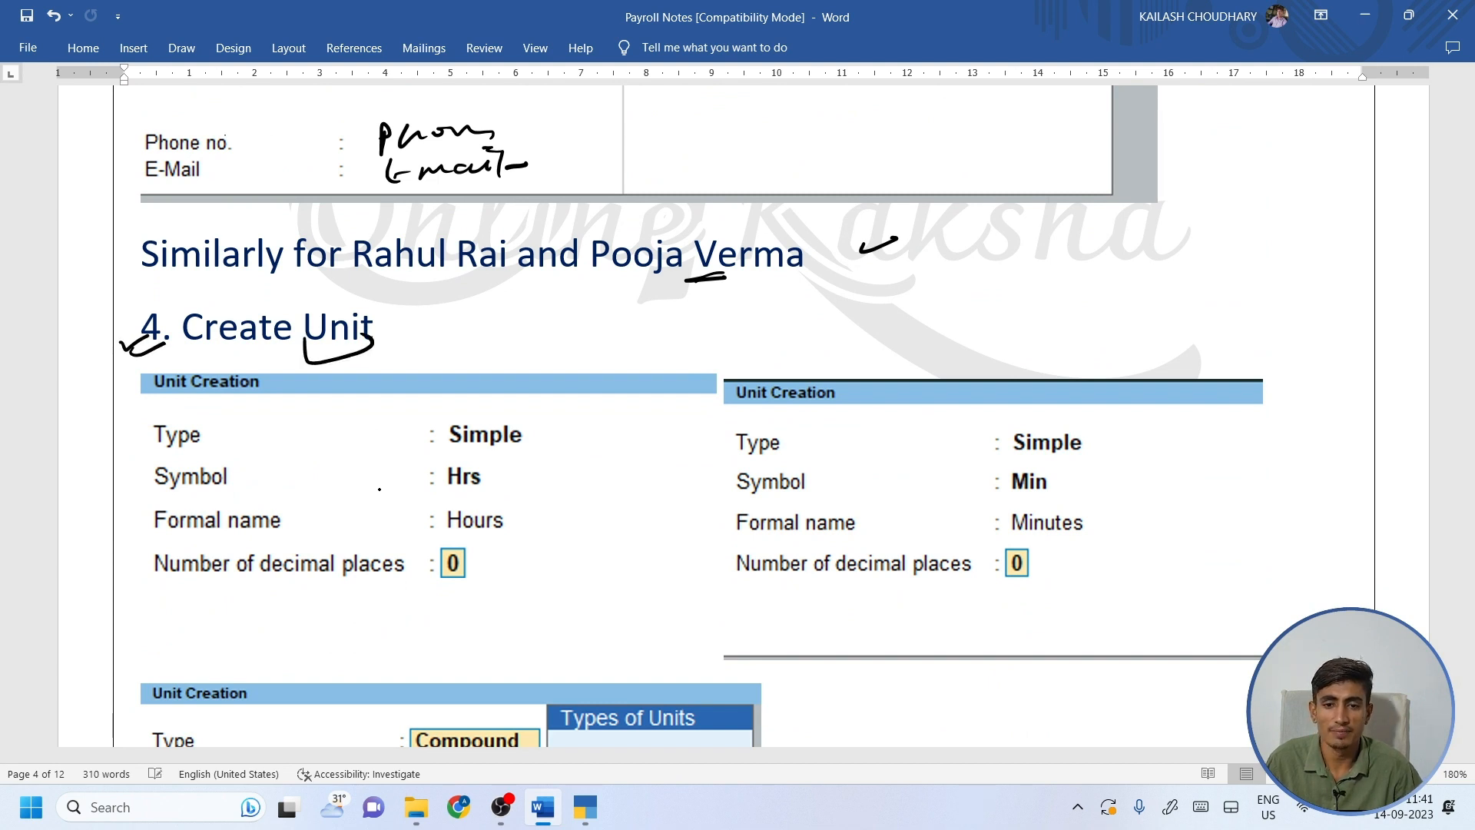
# Handwrite inventory unit examples such as kg beside the Create Unit heading, adding a circled scribble and an underline.
pyautogui.moveTo(538, 316)
pyautogui.mouseDown()
pyautogui.moveTo(547, 330)
pyautogui.moveTo(644, 304)
pyautogui.moveTo(667, 336)
pyautogui.mouseUp()
pyautogui.moveTo(695, 295)
pyautogui.mouseDown()
pyautogui.moveTo(707, 329)
pyautogui.moveTo(731, 309)
pyautogui.moveTo(721, 344)
pyautogui.mouseUp()
pyautogui.moveTo(807, 300)
pyautogui.mouseDown()
pyautogui.moveTo(803, 345)
pyautogui.moveTo(848, 303)
pyautogui.mouseUp()
pyautogui.moveTo(939, 322)
pyautogui.mouseDown()
pyautogui.moveTo(980, 286)
pyautogui.moveTo(1018, 298)
pyautogui.moveTo(999, 254)
pyautogui.mouseUp()
pyautogui.moveTo(864, 342); pyautogui.dragTo(945, 334)
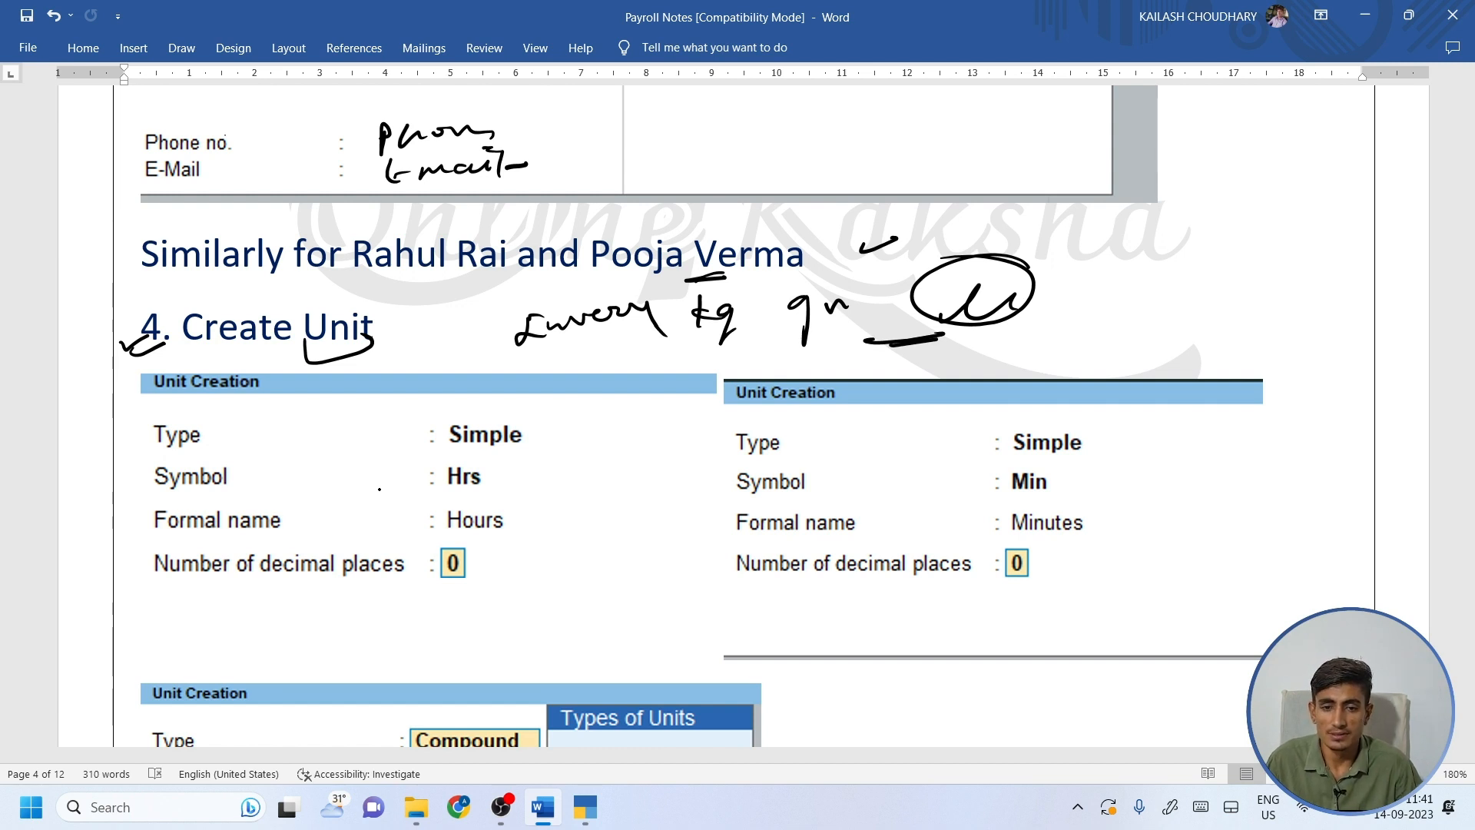
# Mark the Simple type, circle the Hrs symbol and underline Hours in the first unit example, and handwrite a circled "Hrs" beside it.
pyautogui.moveTo(431, 428)
pyautogui.mouseDown()
pyautogui.moveTo(400, 436)
pyautogui.moveTo(424, 440)
pyautogui.mouseUp()
pyautogui.moveTo(434, 489)
pyautogui.mouseDown()
pyautogui.moveTo(486, 488)
pyautogui.moveTo(427, 482)
pyautogui.moveTo(492, 461)
pyautogui.mouseUp()
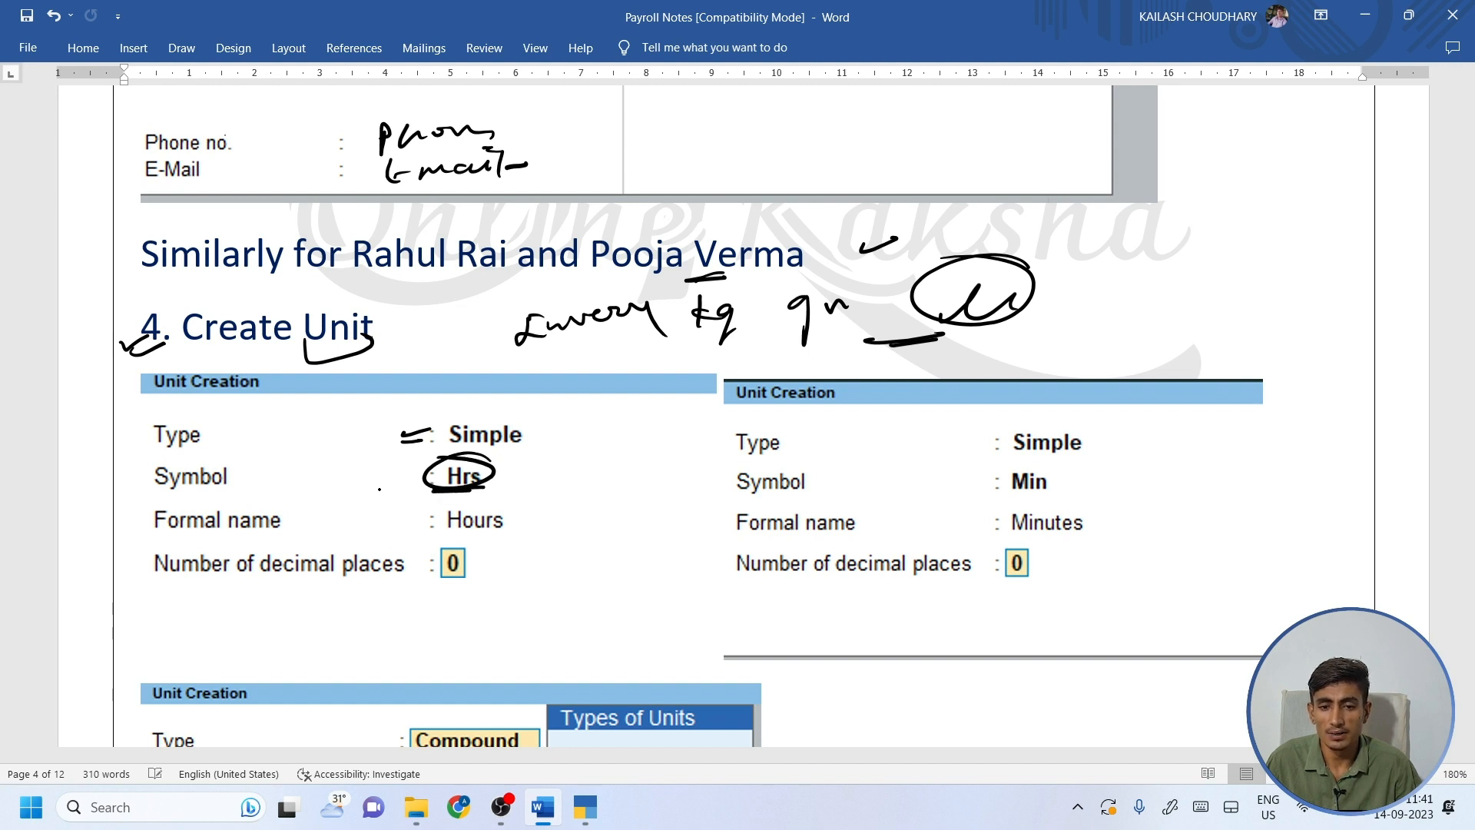
pyautogui.moveTo(435, 529); pyautogui.dragTo(501, 529)
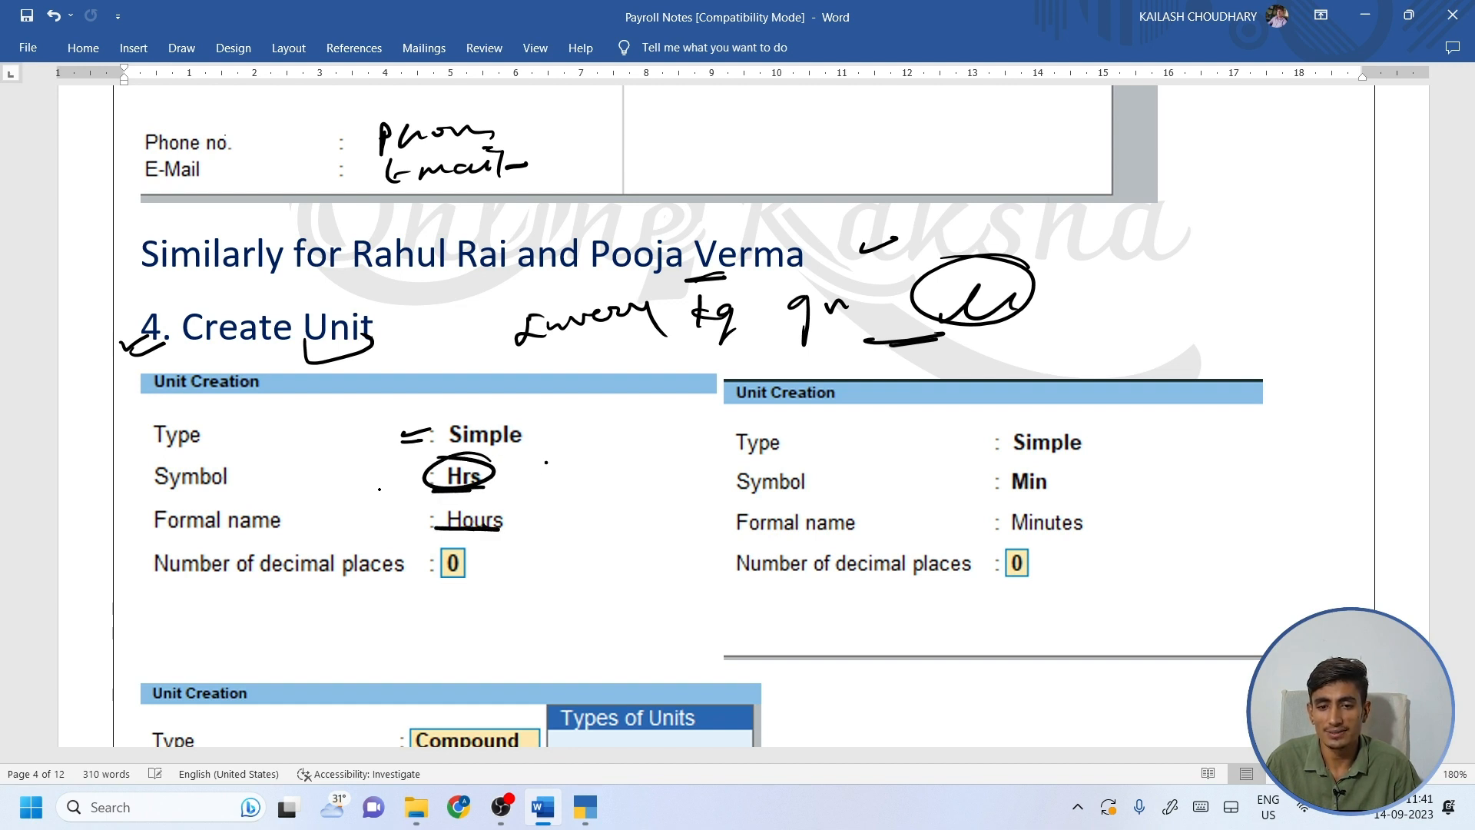
pyautogui.moveTo(547, 463); pyautogui.dragTo(541, 494)
pyautogui.moveTo(542, 480)
pyautogui.mouseDown()
pyautogui.moveTo(565, 467)
pyautogui.moveTo(578, 487)
pyautogui.mouseUp()
pyautogui.moveTo(579, 484)
pyautogui.mouseDown()
pyautogui.moveTo(597, 467)
pyautogui.moveTo(557, 436)
pyautogui.mouseUp()
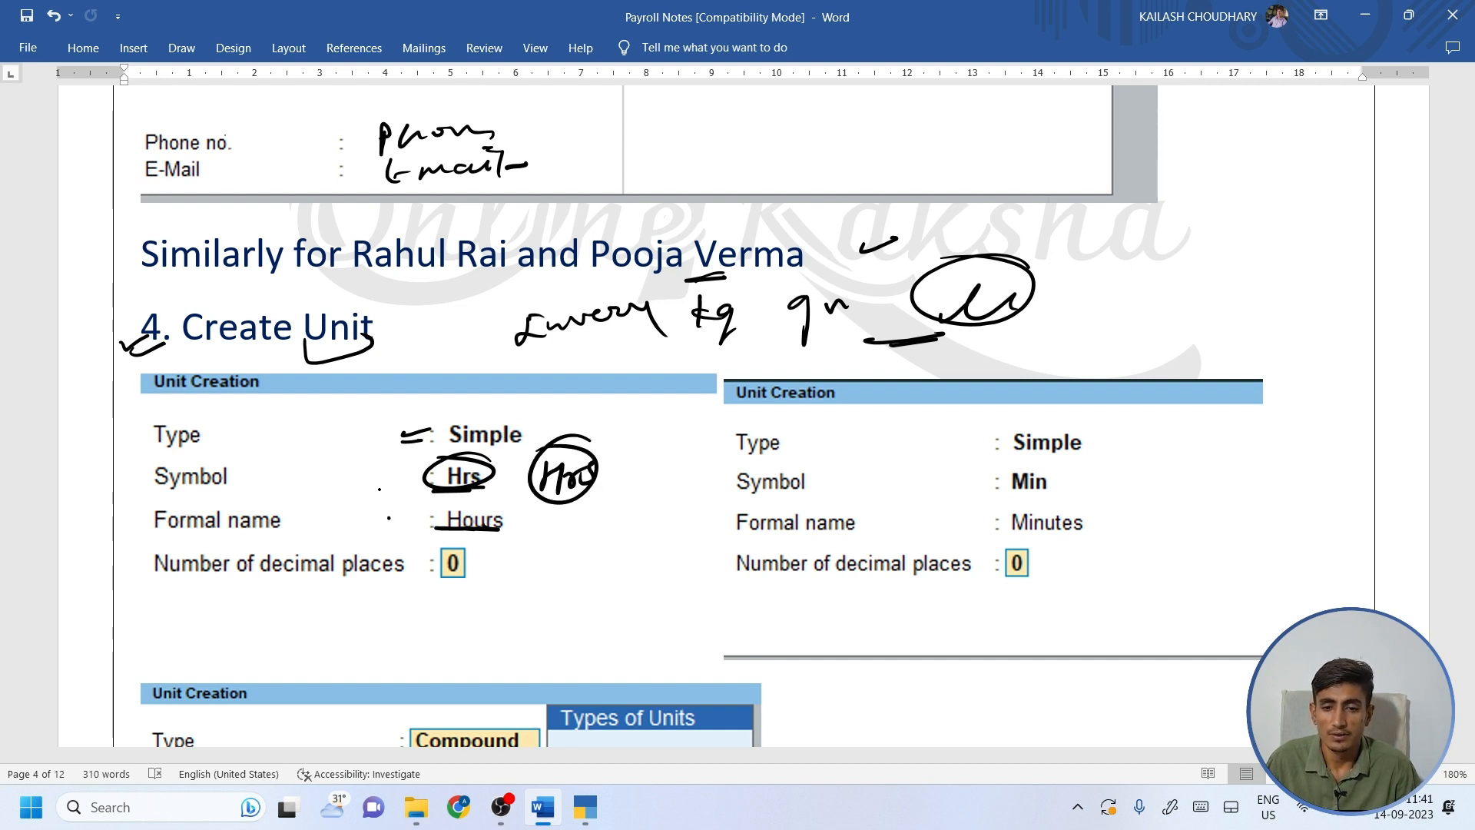
# Tick the Hours formal name, underline its 0 decimal places, and mark the type, symbol and formal name of the Minutes unit.
pyautogui.moveTo(391, 520); pyautogui.dragTo(433, 525)
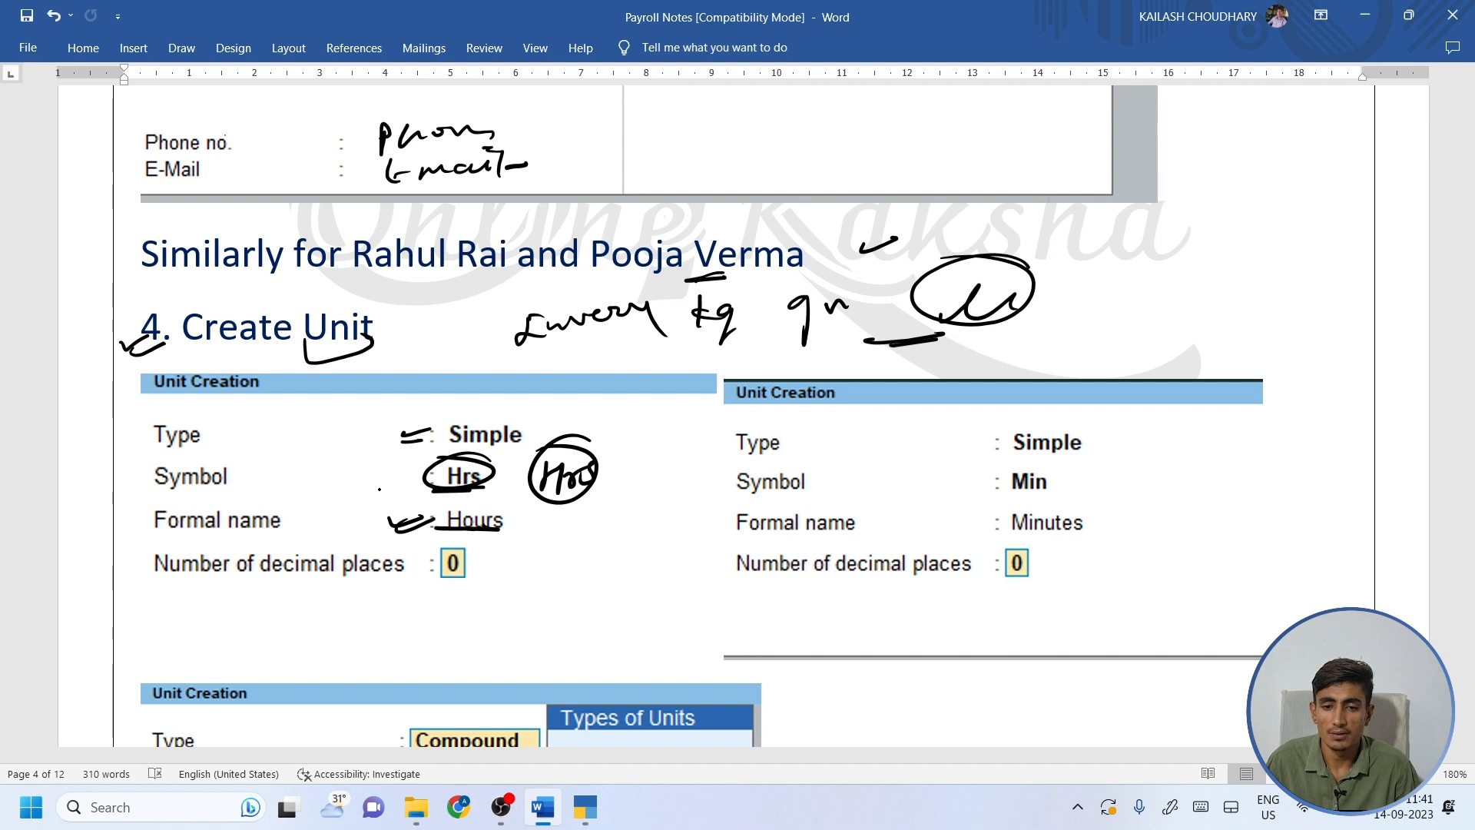
pyautogui.moveTo(426, 581); pyautogui.dragTo(465, 575)
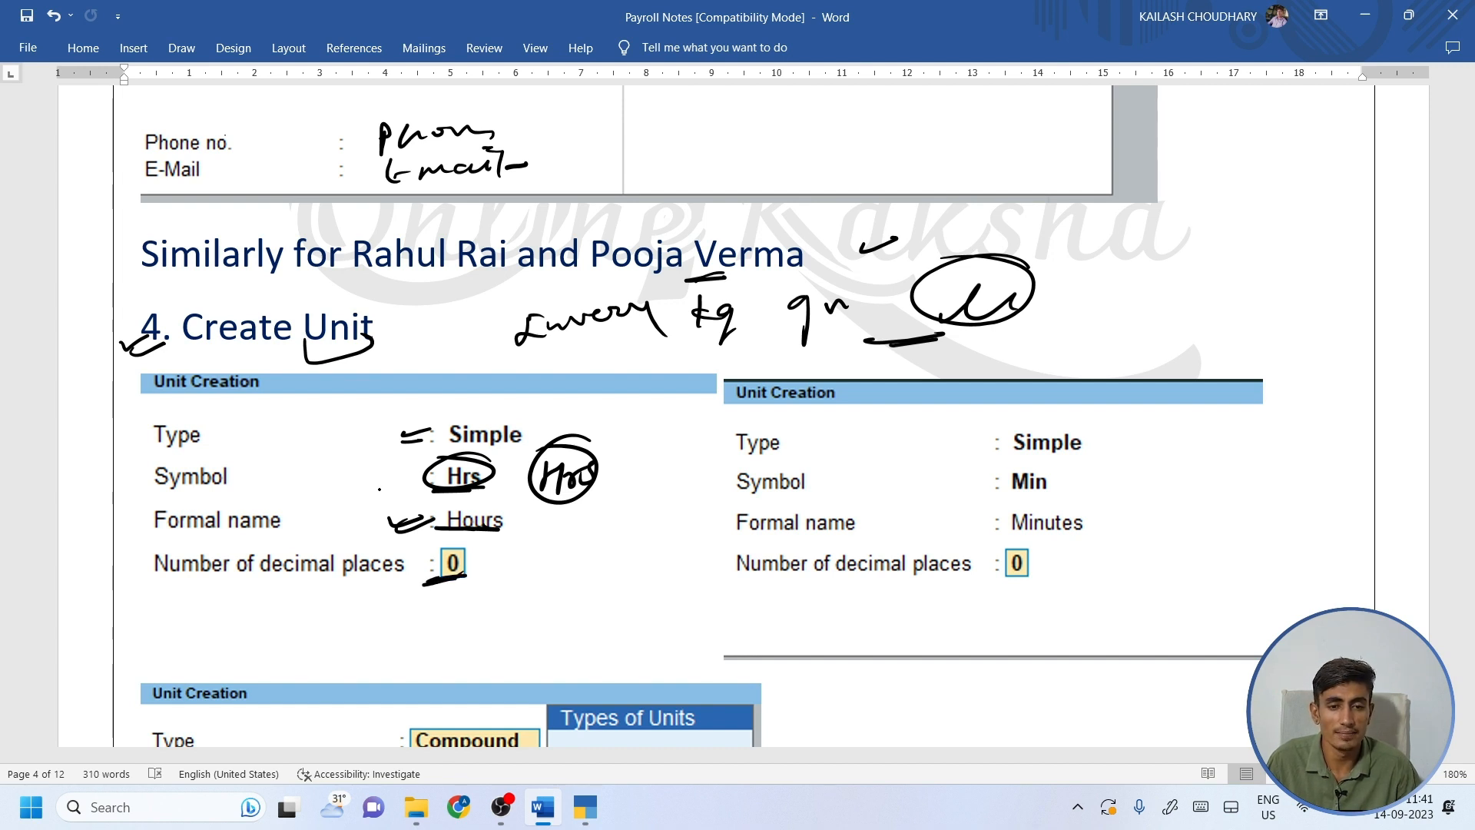
pyautogui.moveTo(990, 459)
pyautogui.mouseDown()
pyautogui.moveTo(1022, 459)
pyautogui.moveTo(988, 526)
pyautogui.mouseUp()
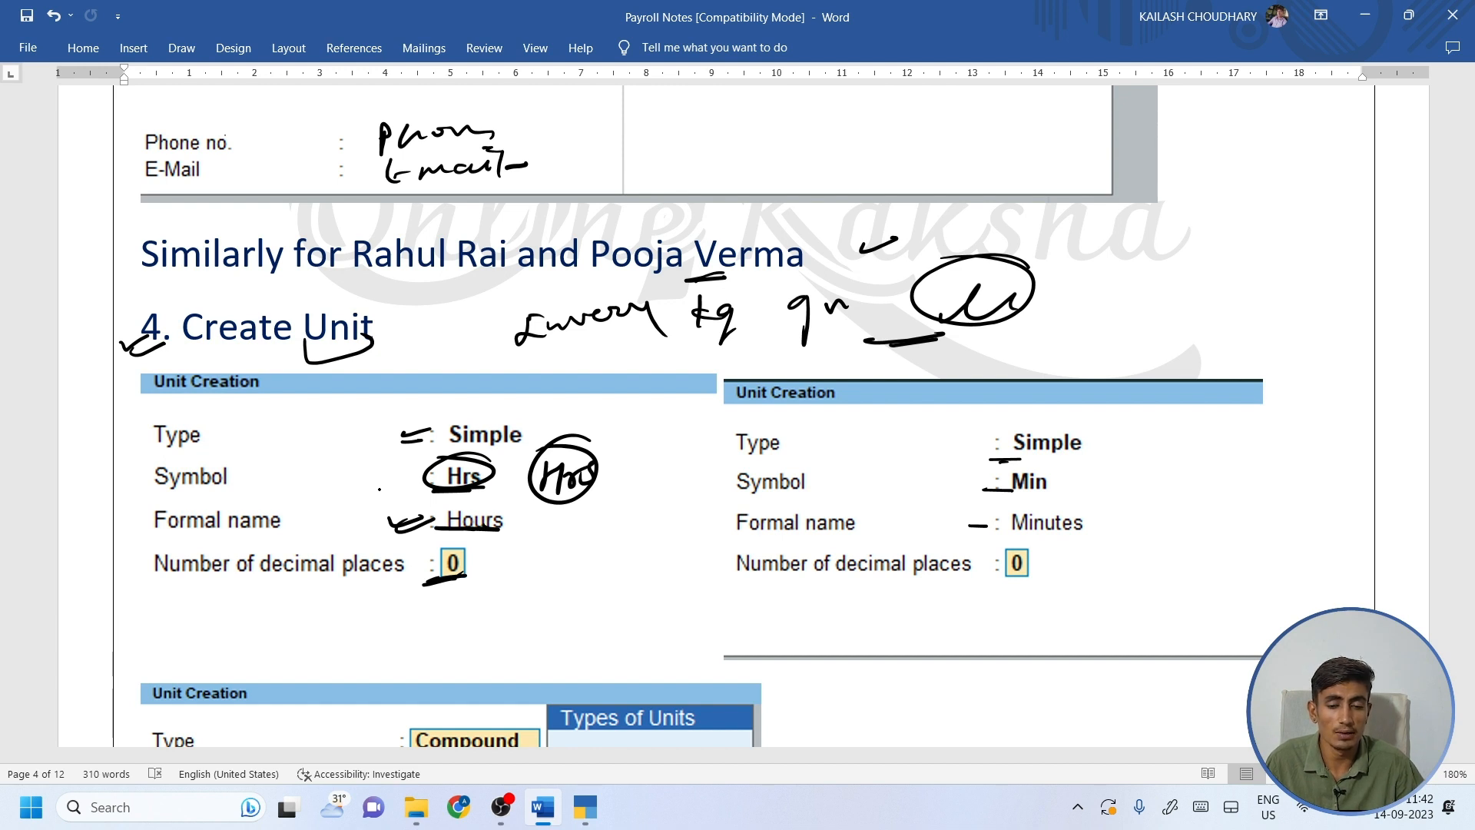
# Handwrite "Overtime" beside the Minutes unit with a circled, underlined 1 below it and a tick.
pyautogui.moveTo(1133, 381)
pyautogui.mouseDown()
pyautogui.moveTo(1122, 415)
pyautogui.moveTo(1128, 382)
pyautogui.mouseUp()
pyautogui.moveTo(1148, 386); pyautogui.dragTo(1222, 399)
pyautogui.moveTo(1237, 357); pyautogui.dragTo(1217, 415)
pyautogui.moveTo(1218, 386); pyautogui.dragTo(1245, 398)
pyautogui.moveTo(1257, 392)
pyautogui.mouseDown()
pyautogui.moveTo(1268, 379)
pyautogui.moveTo(1305, 390)
pyautogui.moveTo(1326, 369)
pyautogui.mouseUp()
pyautogui.moveTo(1220, 421)
pyautogui.mouseDown()
pyautogui.moveTo(1183, 432)
pyautogui.moveTo(1216, 418)
pyautogui.mouseUp()
pyautogui.moveTo(1212, 430); pyautogui.dragTo(1214, 471)
pyautogui.moveTo(1163, 477); pyautogui.dragTo(1212, 477)
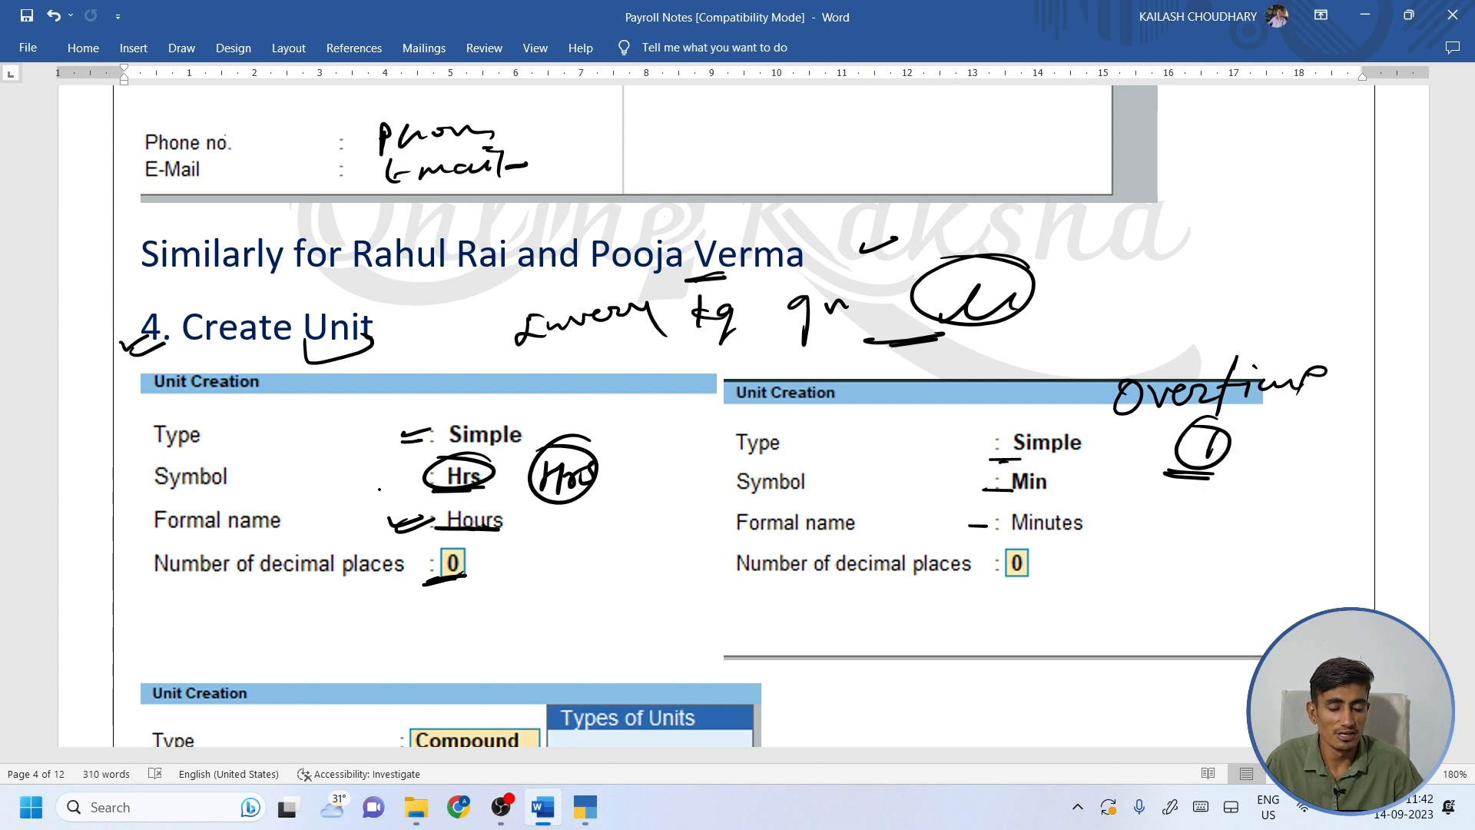
pyautogui.moveTo(1264, 449); pyautogui.dragTo(1297, 447)
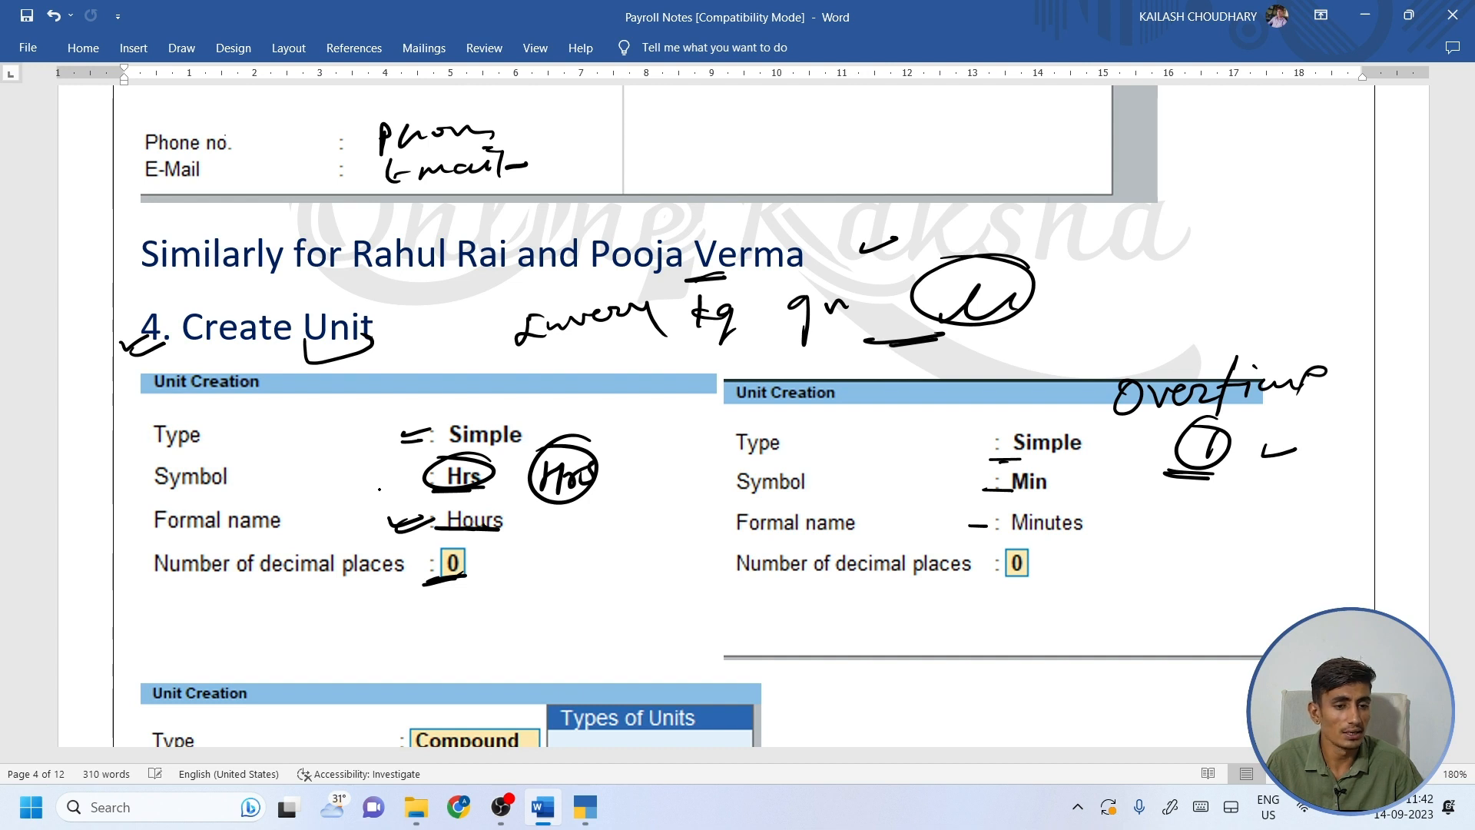
# Handwrite the overtime example "1:15" below, bracket it underneath, and point it with an arrow to a circled 1.
pyautogui.moveTo(1176, 496)
pyautogui.mouseDown()
pyautogui.moveTo(1164, 531)
pyautogui.moveTo(1260, 496)
pyautogui.mouseUp()
pyautogui.moveTo(1143, 524)
pyautogui.mouseDown()
pyautogui.moveTo(1233, 544)
pyautogui.moveTo(1293, 509)
pyautogui.moveTo(1272, 521)
pyautogui.mouseUp()
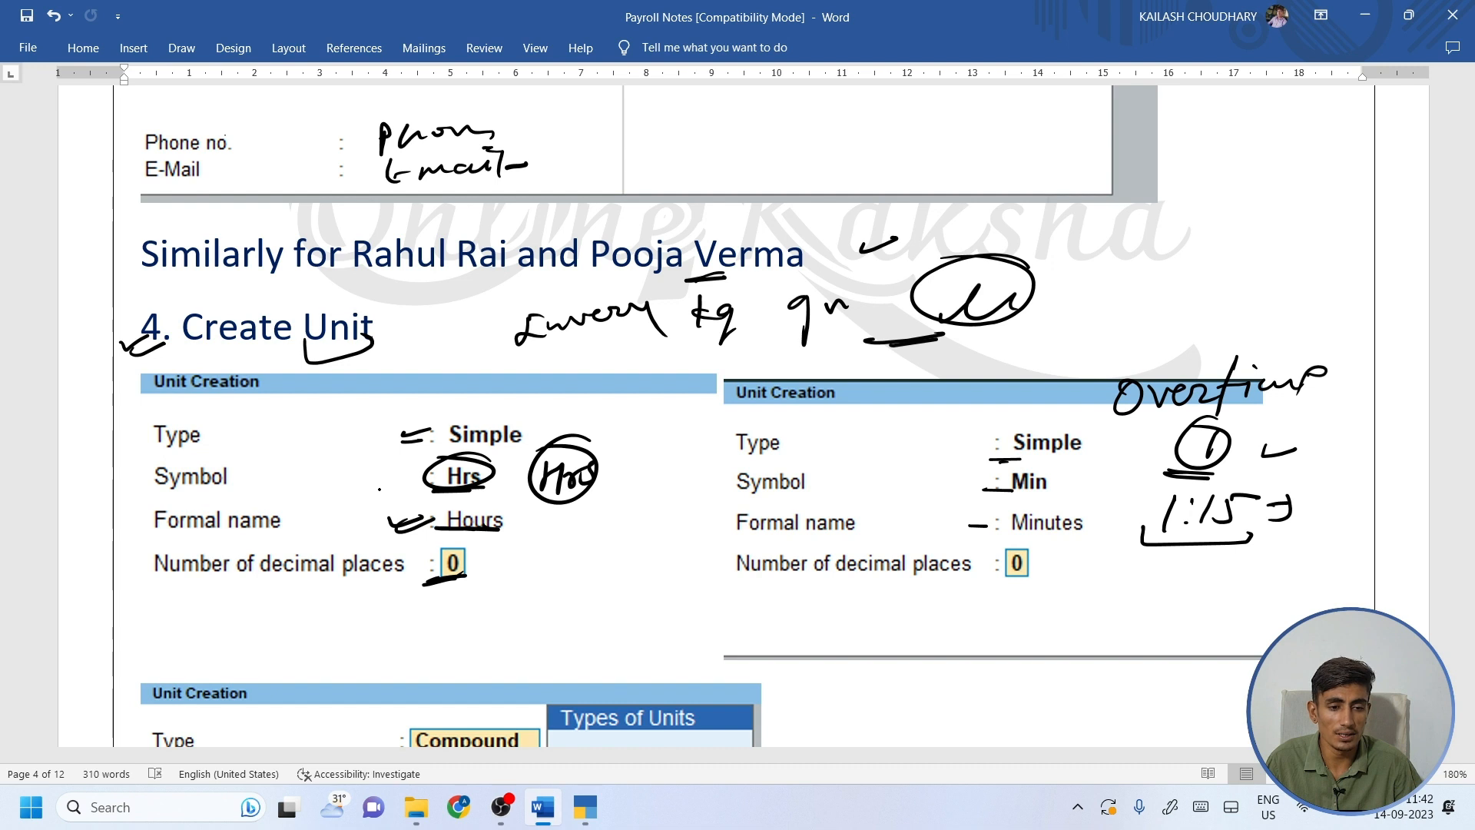
pyautogui.moveTo(1350, 490)
pyautogui.mouseDown()
pyautogui.moveTo(1337, 515)
pyautogui.moveTo(1366, 486)
pyautogui.mouseUp()
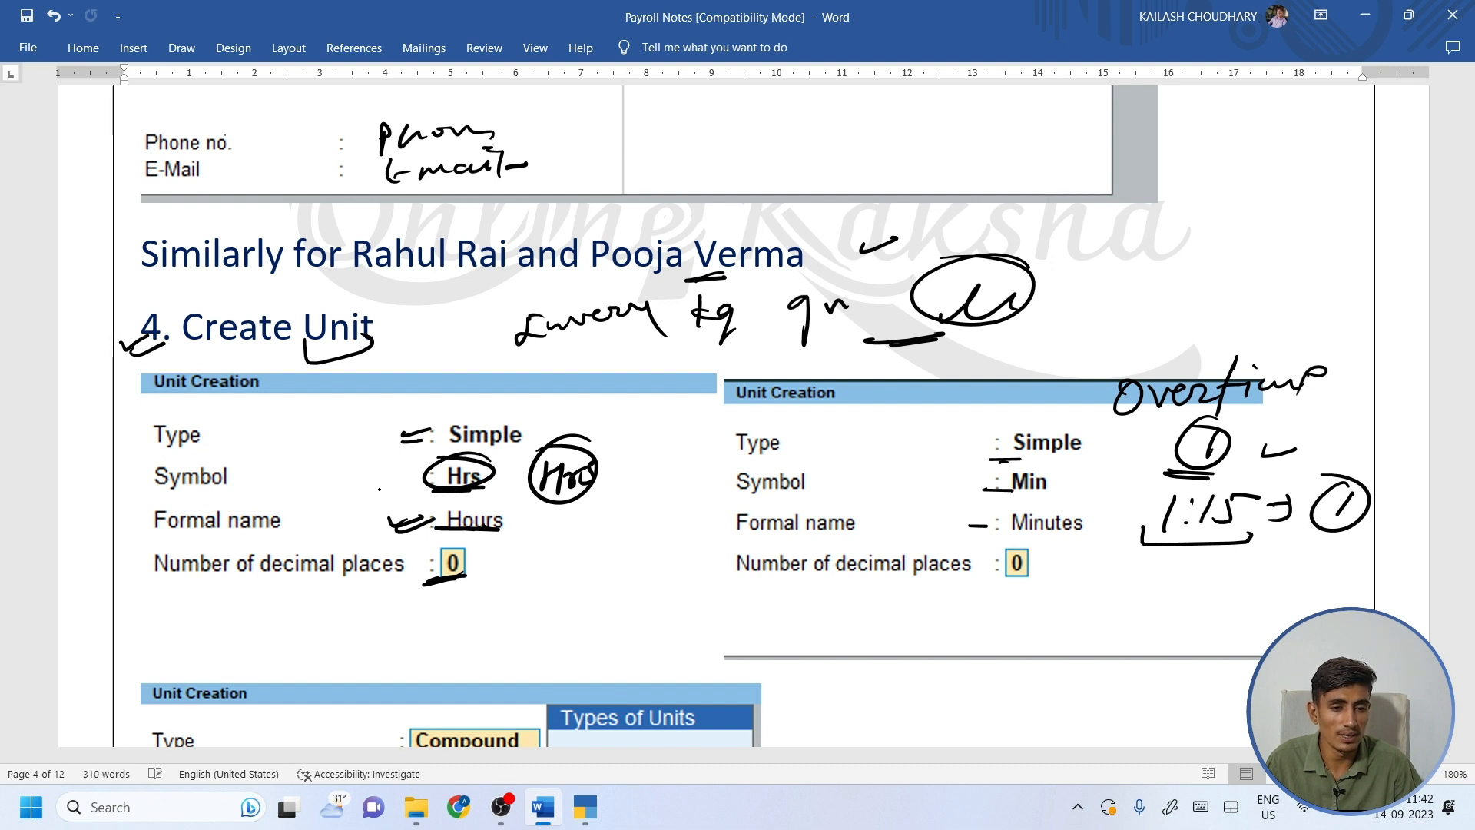
# Handwrite the overtime example "1:30" below "1:15", underline it, and add a dash with circled 1 and circled 2 beside it.
pyautogui.click(1180, 562)
pyautogui.click(1181, 576)
pyautogui.moveTo(1168, 556)
pyautogui.mouseDown()
pyautogui.moveTo(1158, 585)
pyautogui.moveTo(1223, 561)
pyautogui.mouseUp()
pyautogui.moveTo(1143, 602)
pyautogui.mouseDown()
pyautogui.moveTo(1306, 581)
pyautogui.moveTo(1329, 550)
pyautogui.moveTo(1369, 575)
pyautogui.moveTo(1375, 549)
pyautogui.moveTo(1333, 589)
pyautogui.mouseUp()
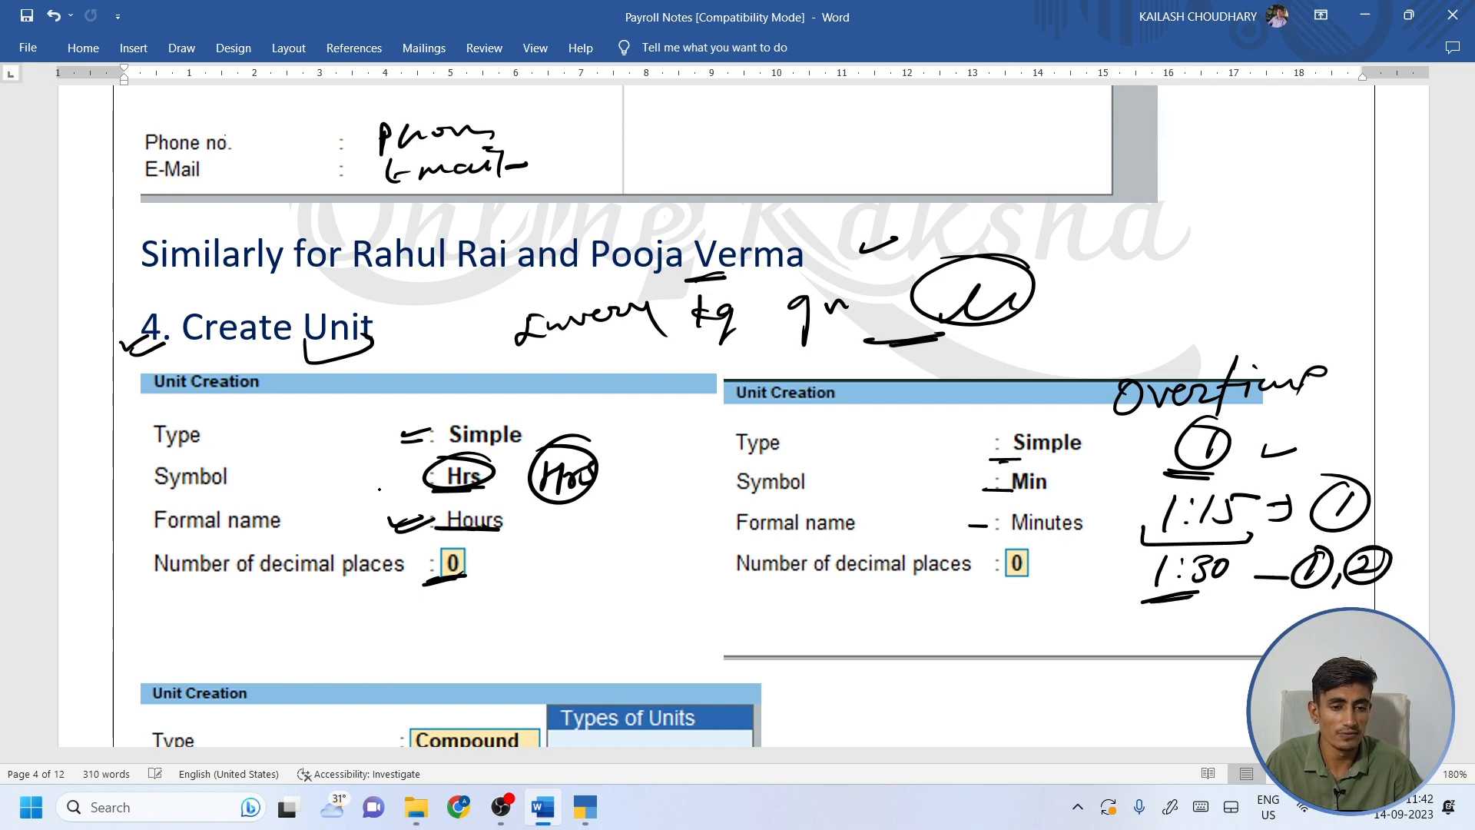
# Tick and box the "1:30" example, then draw one arrow from its minutes to a short underline and another from its hour to a circled 1.
pyautogui.moveTo(1153, 547)
pyautogui.mouseDown()
pyautogui.moveTo(1222, 587)
pyautogui.moveTo(1156, 546)
pyautogui.moveTo(1154, 583)
pyautogui.mouseUp()
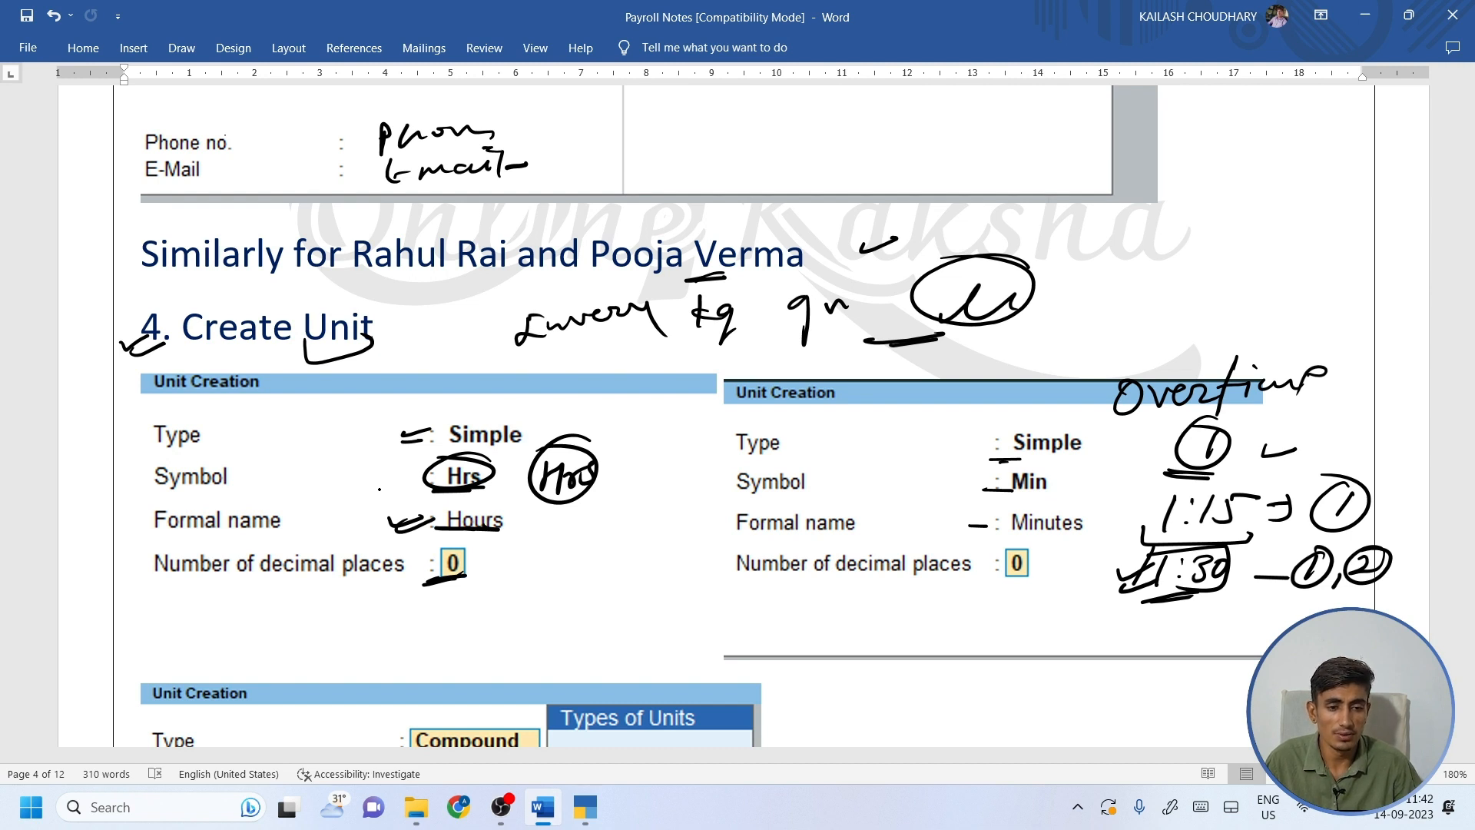
pyautogui.moveTo(1195, 593)
pyautogui.mouseDown()
pyautogui.moveTo(1218, 585)
pyautogui.moveTo(1201, 614)
pyautogui.moveTo(1214, 634)
pyautogui.moveTo(1233, 629)
pyautogui.mouseUp()
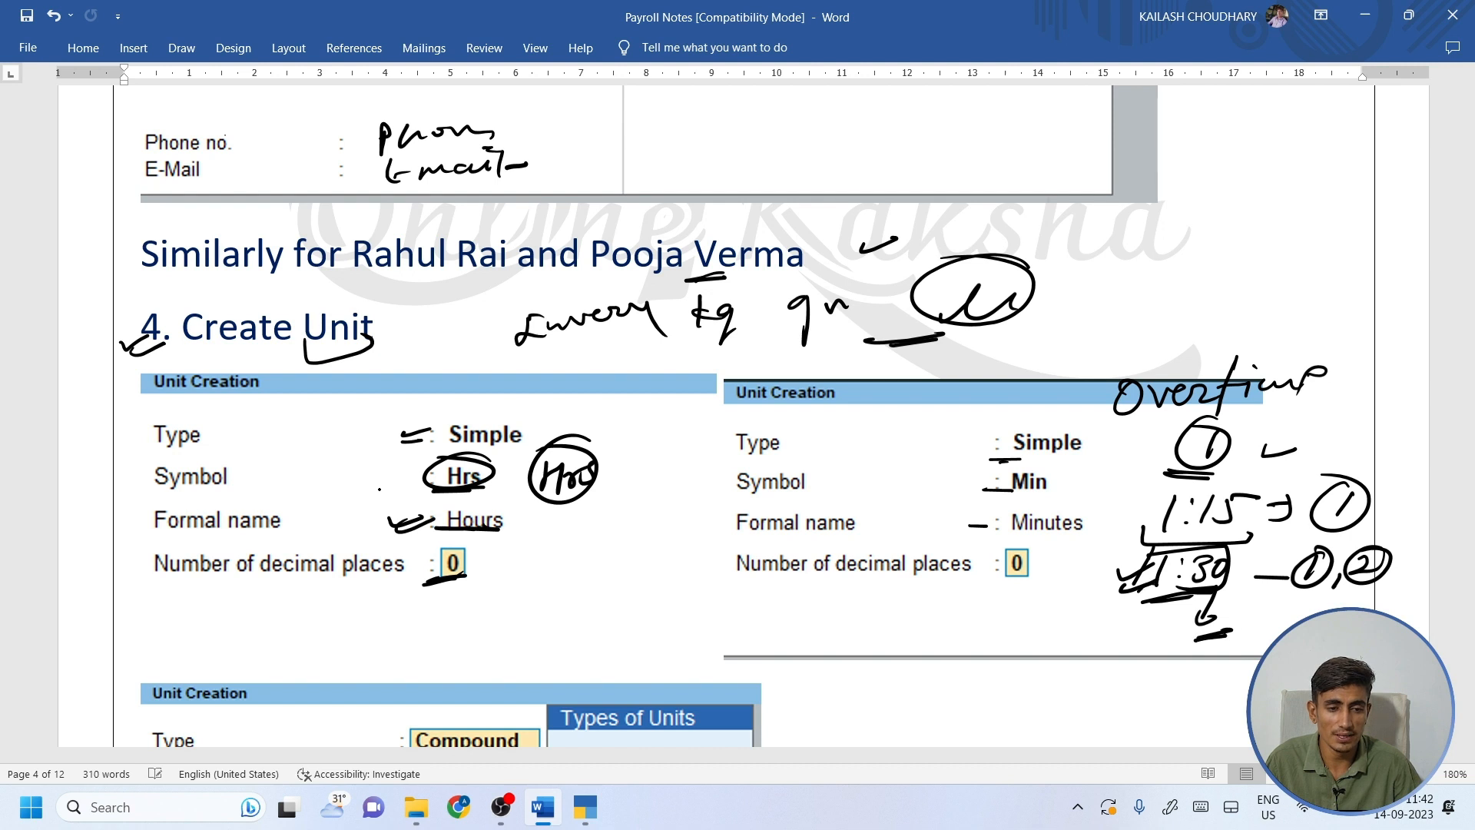
pyautogui.moveTo(1143, 588); pyautogui.dragTo(1102, 670)
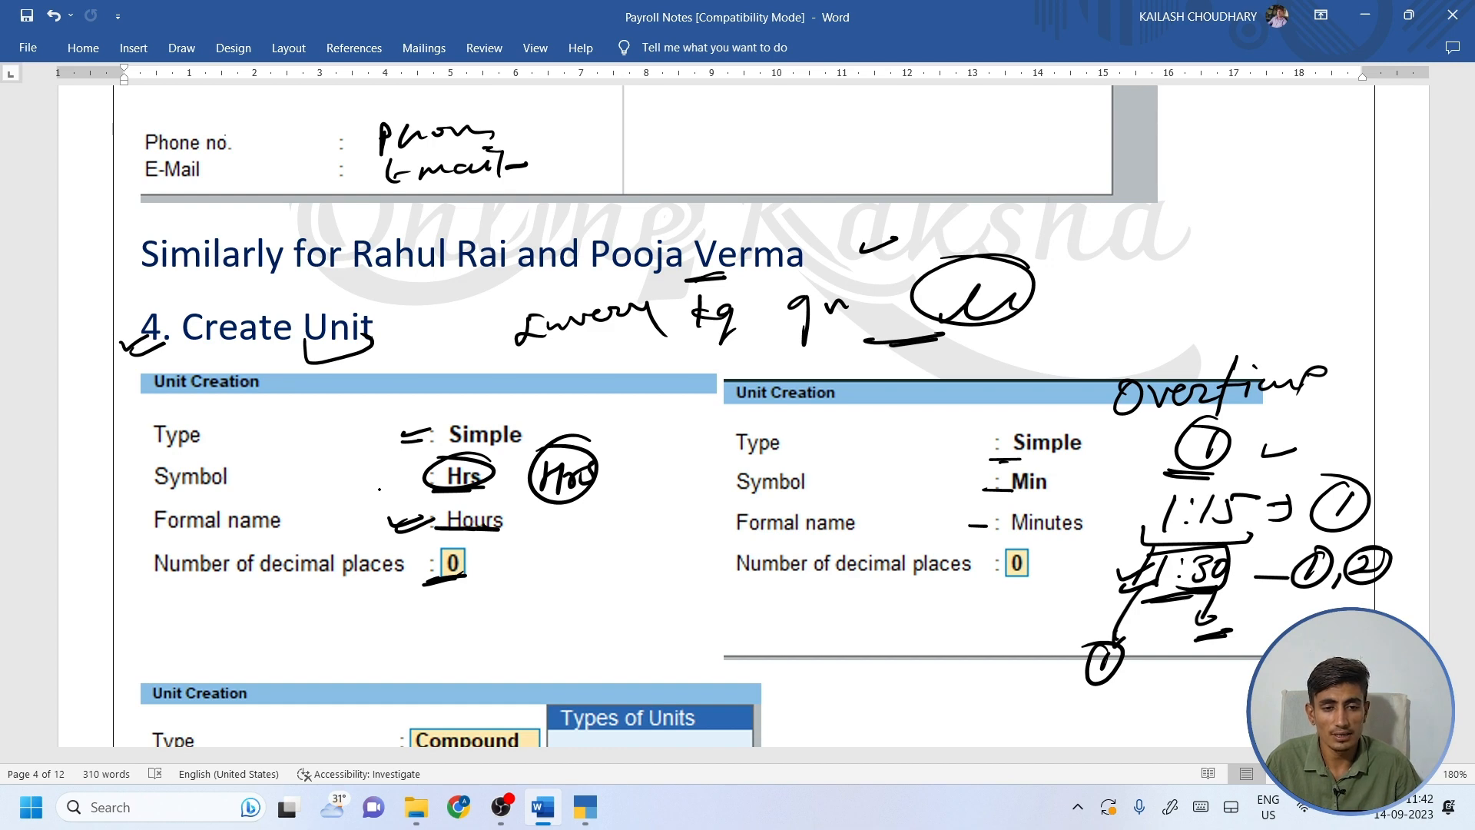
# Mark Hrs, 60 and the First unit, Conversion and Second unit headings in the compound unit example, and circle Min.
pyautogui.scroll(-5, 378, 489)
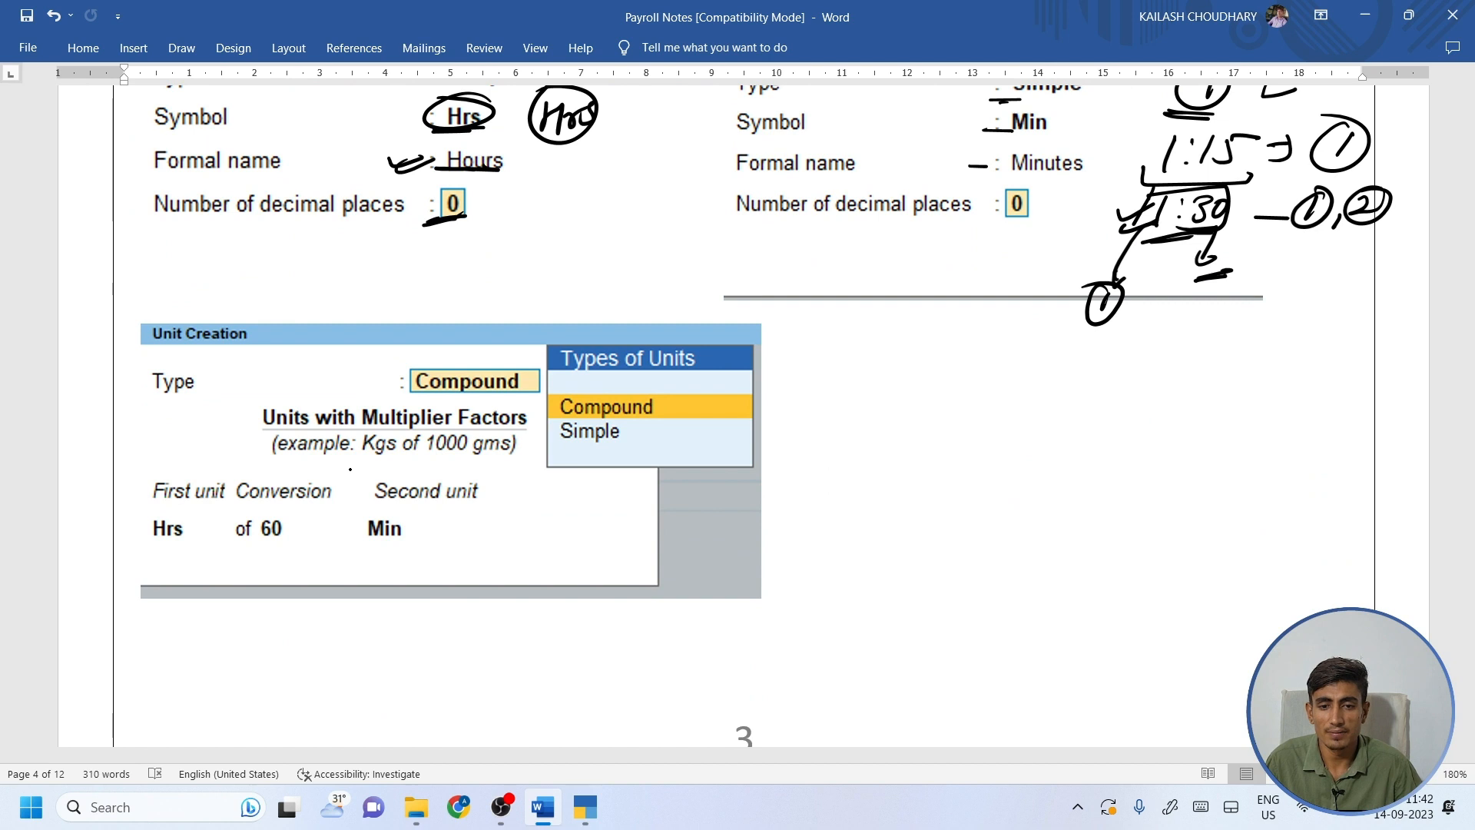
pyautogui.moveTo(161, 541); pyautogui.dragTo(278, 533)
pyautogui.moveTo(252, 550); pyautogui.dragTo(279, 541)
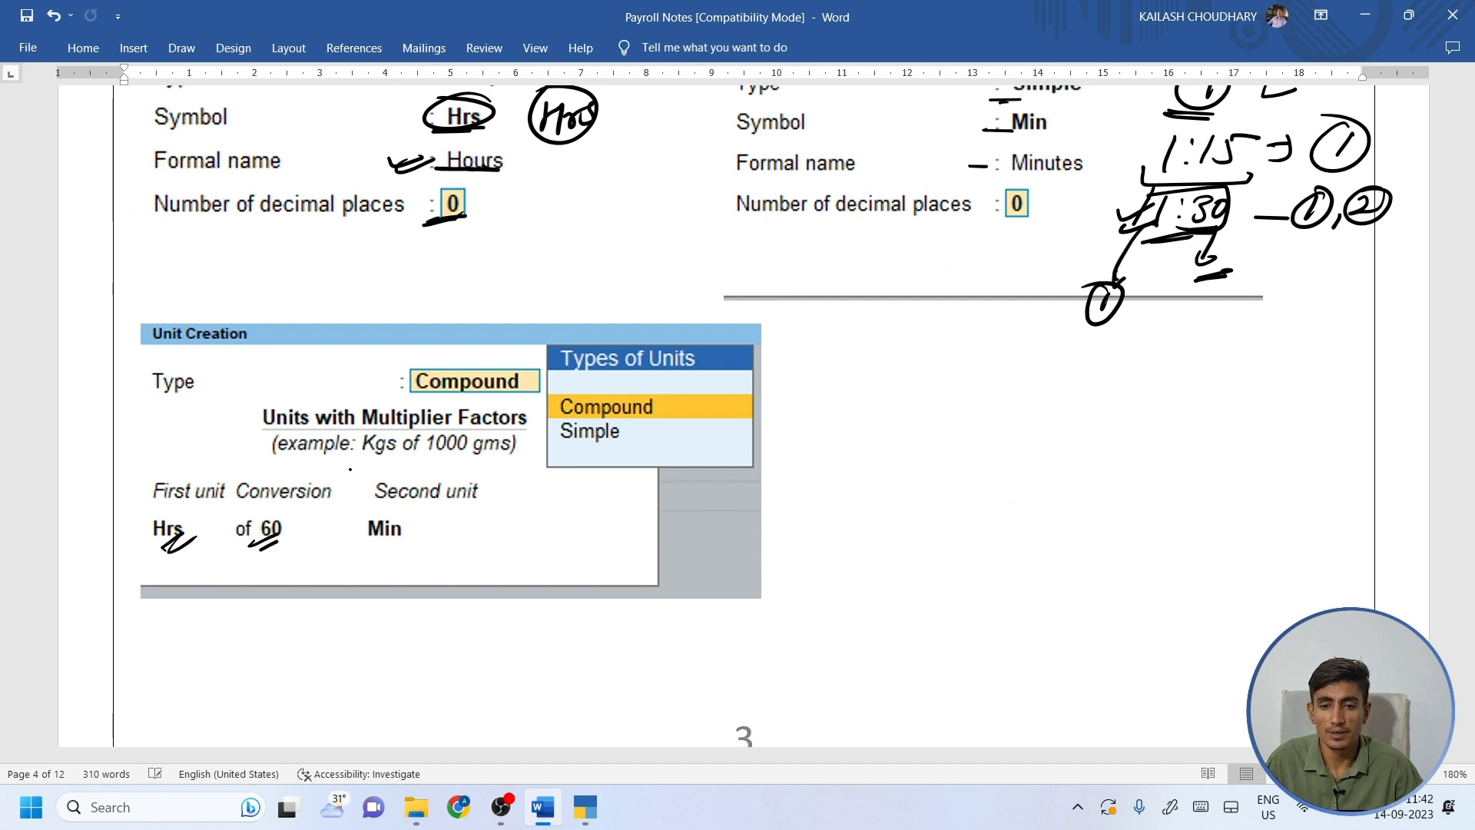
pyautogui.moveTo(372, 484)
pyautogui.mouseDown()
pyautogui.moveTo(384, 487)
pyautogui.moveTo(358, 501)
pyautogui.mouseUp()
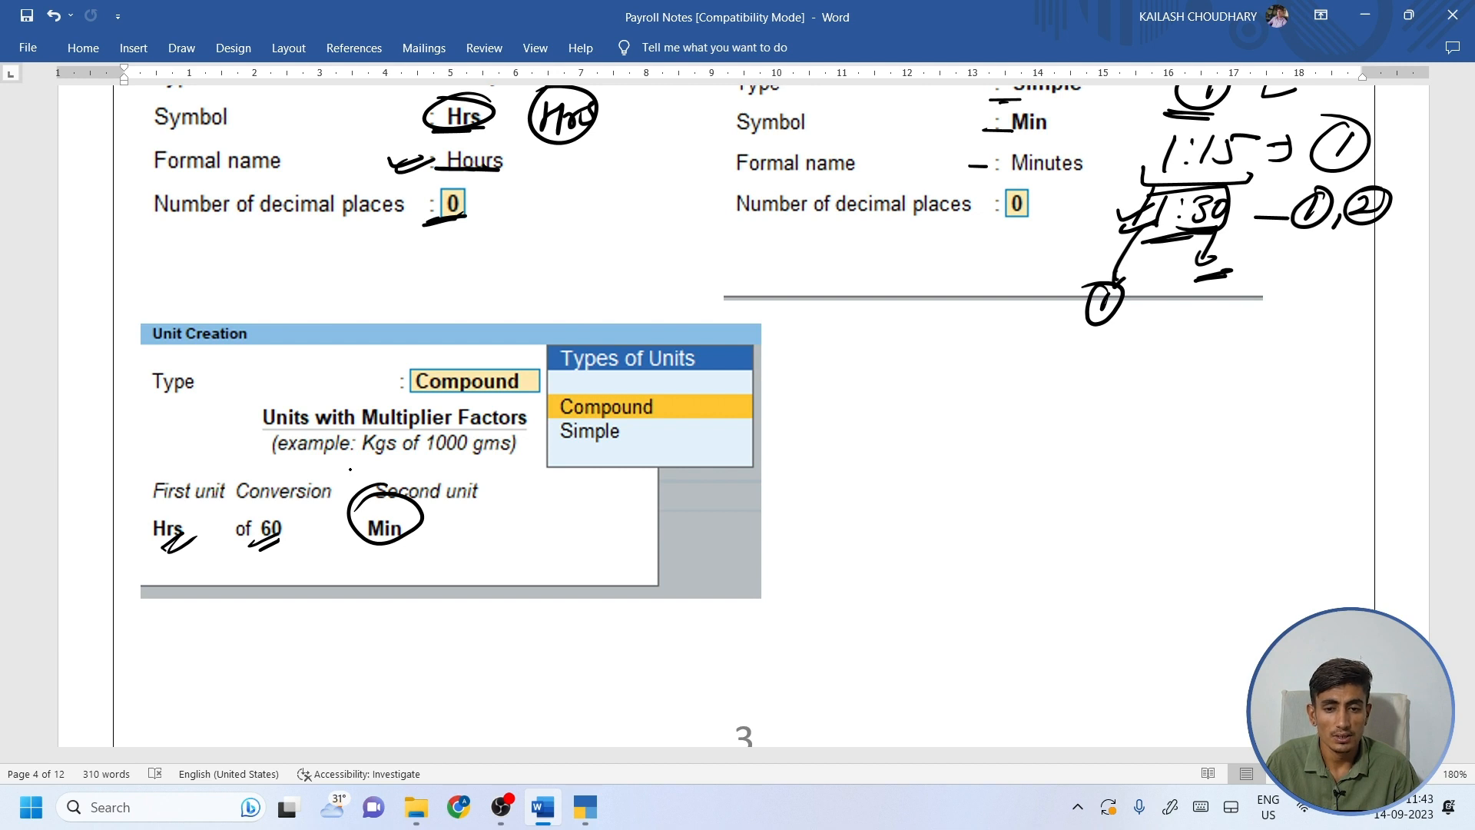
pyautogui.moveTo(202, 517); pyautogui.dragTo(227, 512)
pyautogui.moveTo(271, 509); pyautogui.dragTo(302, 497)
pyautogui.moveTo(275, 510); pyautogui.dragTo(306, 500)
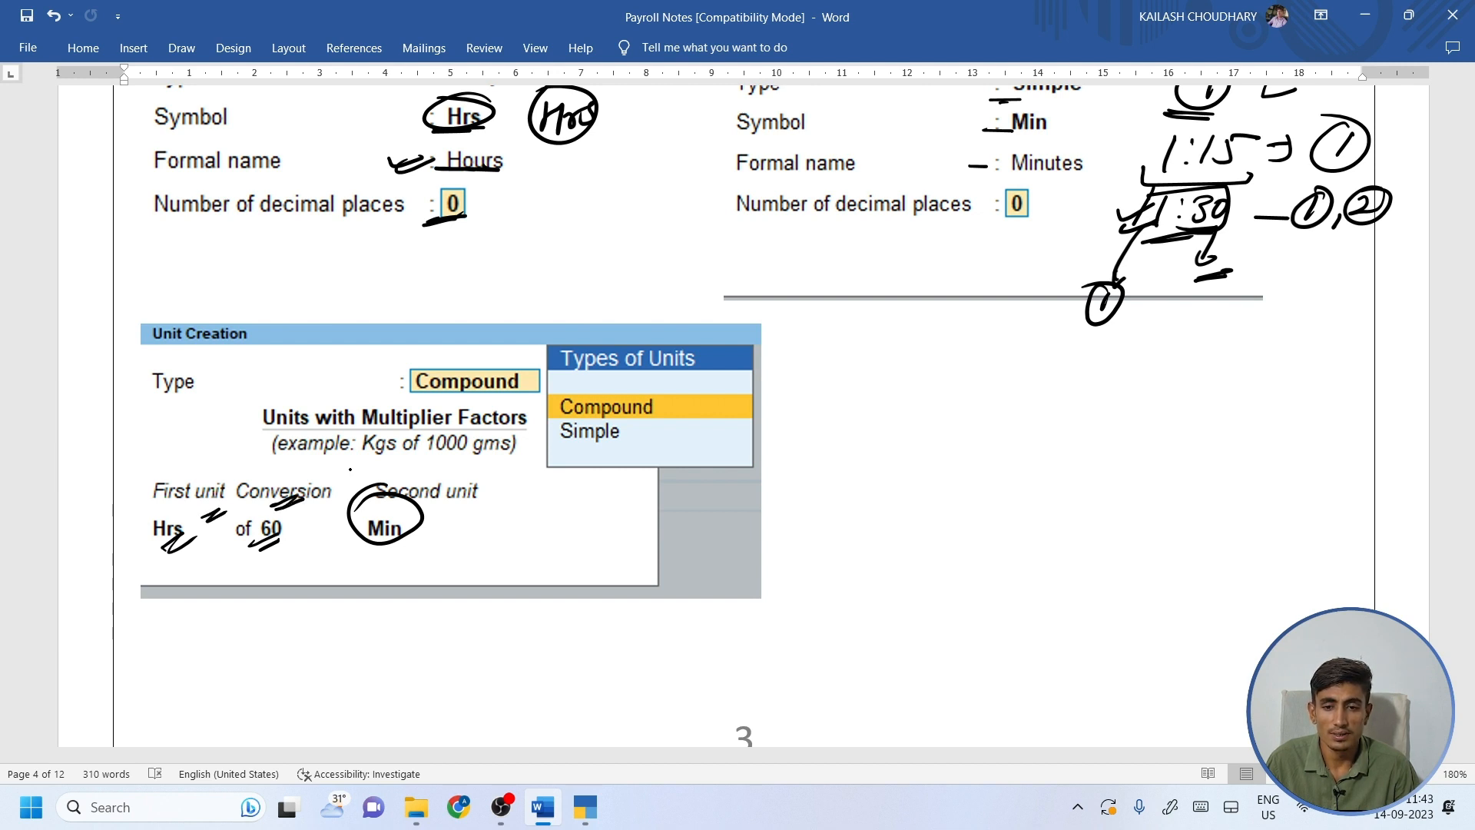
pyautogui.moveTo(428, 508); pyautogui.dragTo(457, 497)
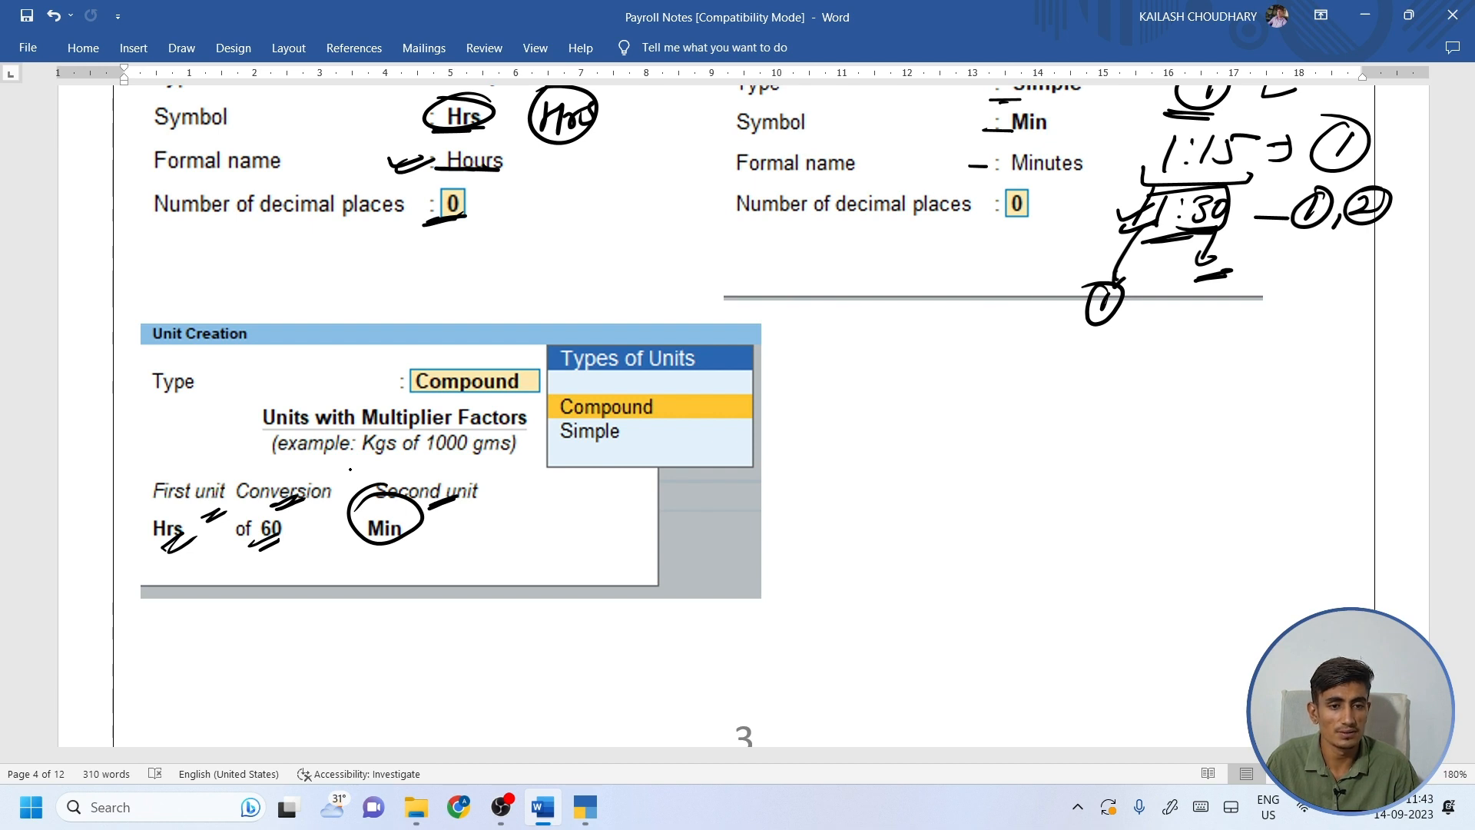
# Handwrite "1:15" beside the compound unit example, underline it, circle the 1 and the 15, and add an arrow from each.
pyautogui.moveTo(830, 422); pyautogui.dragTo(813, 456)
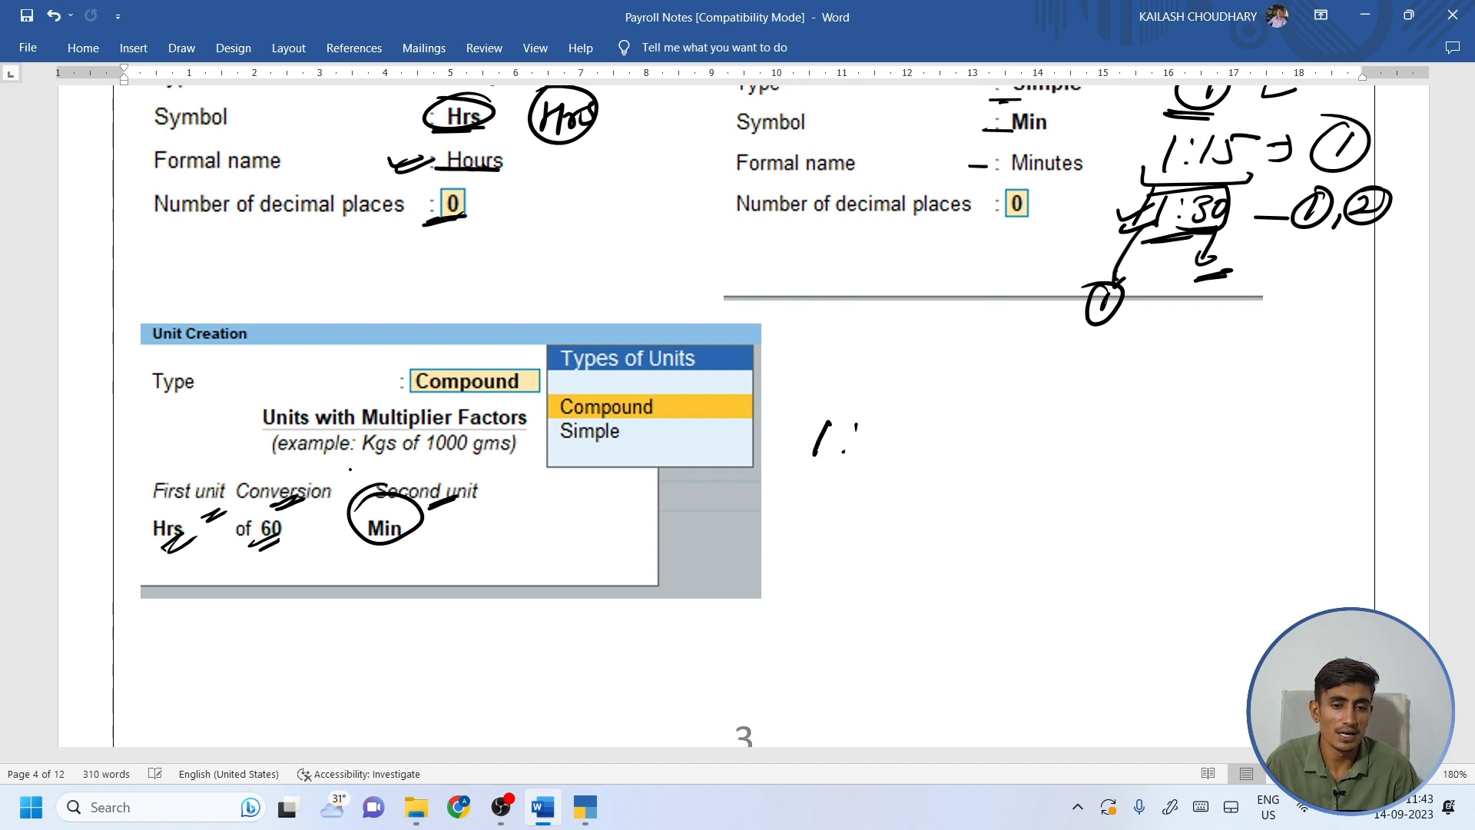
pyautogui.moveTo(883, 421)
pyautogui.mouseDown()
pyautogui.moveTo(873, 453)
pyautogui.moveTo(932, 419)
pyautogui.mouseUp()
pyautogui.moveTo(802, 470); pyautogui.dragTo(886, 466)
pyautogui.moveTo(801, 477); pyautogui.dragTo(874, 475)
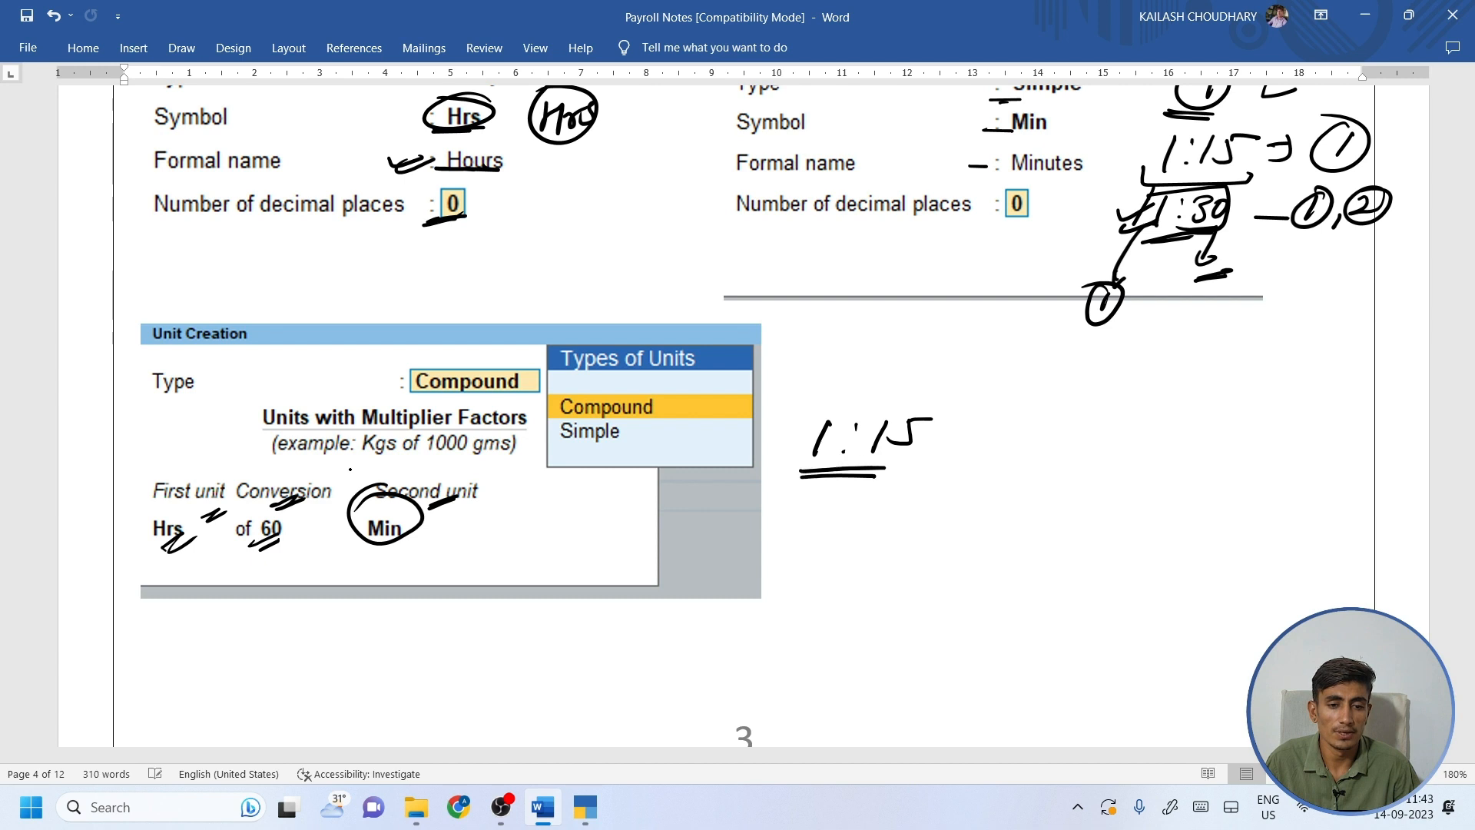
pyautogui.moveTo(941, 396)
pyautogui.mouseDown()
pyautogui.moveTo(884, 465)
pyautogui.moveTo(999, 432)
pyautogui.mouseUp()
pyautogui.moveTo(988, 419)
pyautogui.mouseDown()
pyautogui.moveTo(1006, 433)
pyautogui.moveTo(972, 452)
pyautogui.mouseUp()
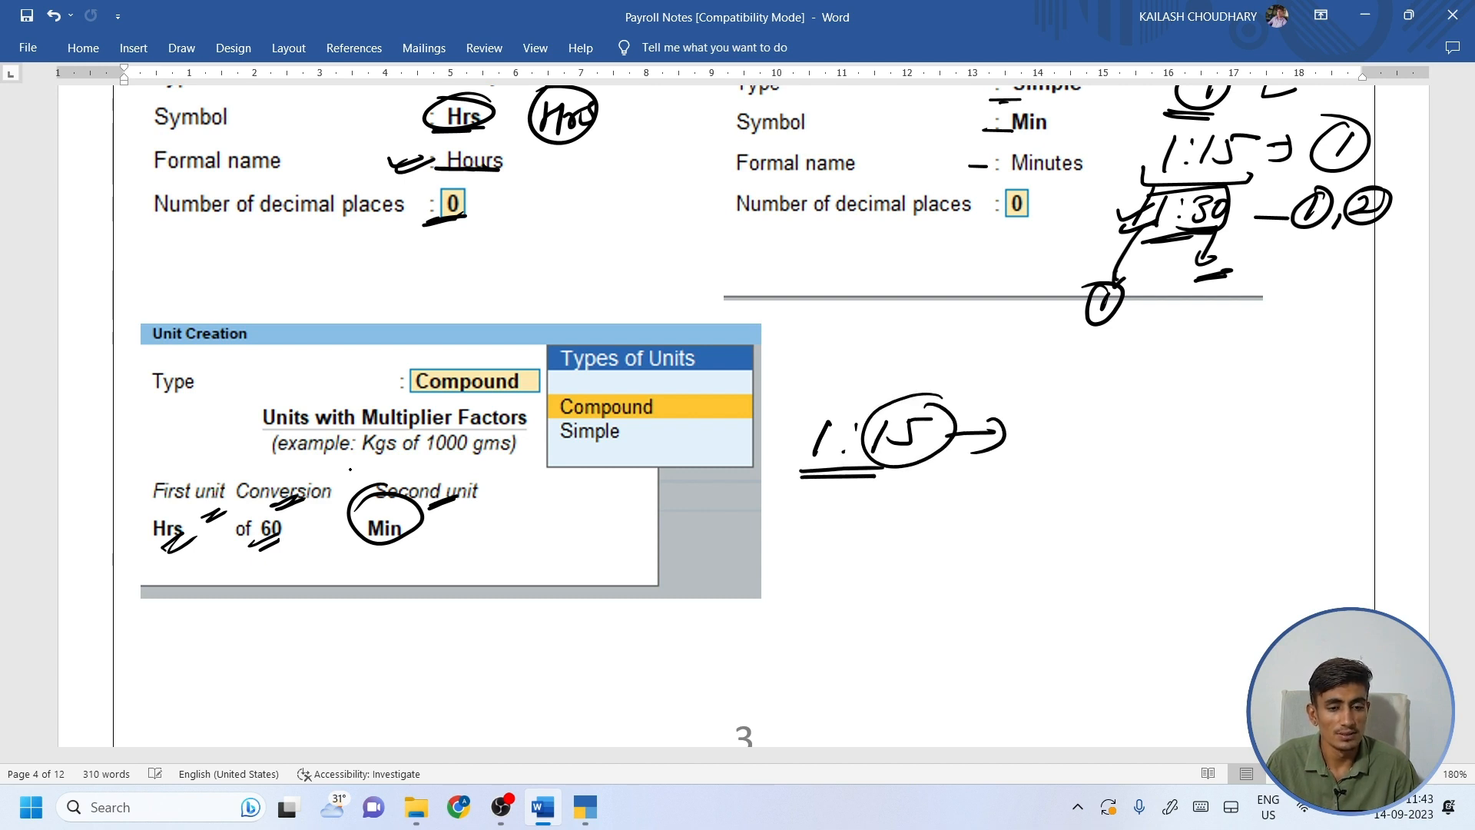
pyautogui.moveTo(834, 406)
pyautogui.mouseDown()
pyautogui.moveTo(791, 461)
pyautogui.moveTo(845, 419)
pyautogui.mouseUp()
pyautogui.moveTo(816, 392)
pyautogui.mouseDown()
pyautogui.moveTo(836, 357)
pyautogui.moveTo(834, 375)
pyautogui.mouseUp()
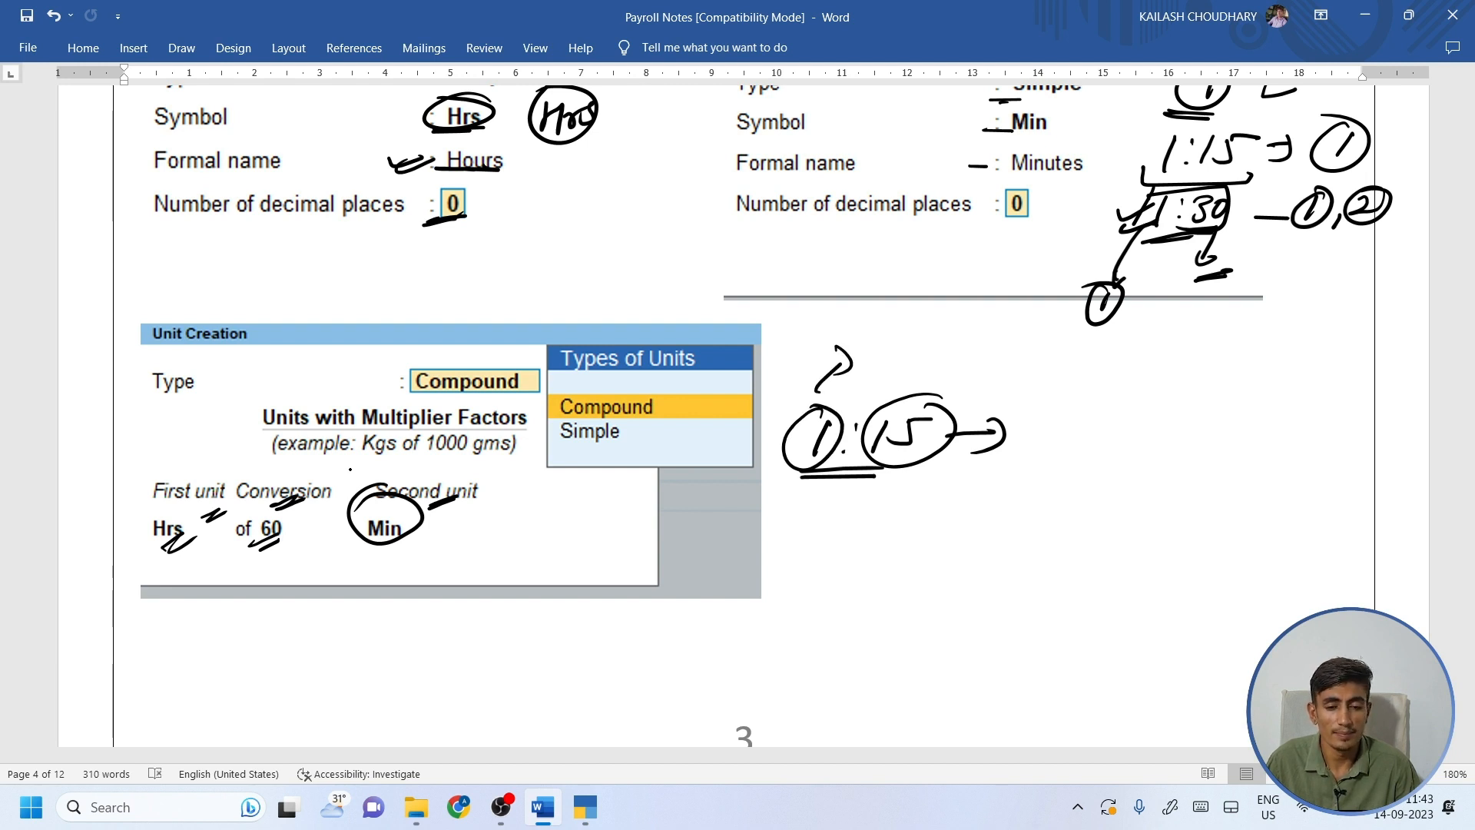
# Underline Compound and Simple in the Types of Units list, number them with circled 2 and circled 1, and draw arrow marks below the "1:15" example.
pyautogui.moveTo(540, 421); pyautogui.dragTo(590, 407)
pyautogui.moveTo(677, 384)
pyautogui.mouseDown()
pyautogui.moveTo(690, 408)
pyautogui.moveTo(686, 375)
pyautogui.moveTo(695, 412)
pyautogui.mouseUp()
pyautogui.moveTo(594, 445); pyautogui.dragTo(628, 439)
pyautogui.moveTo(667, 431)
pyautogui.mouseDown()
pyautogui.moveTo(659, 455)
pyautogui.moveTo(637, 453)
pyautogui.moveTo(689, 429)
pyautogui.mouseUp()
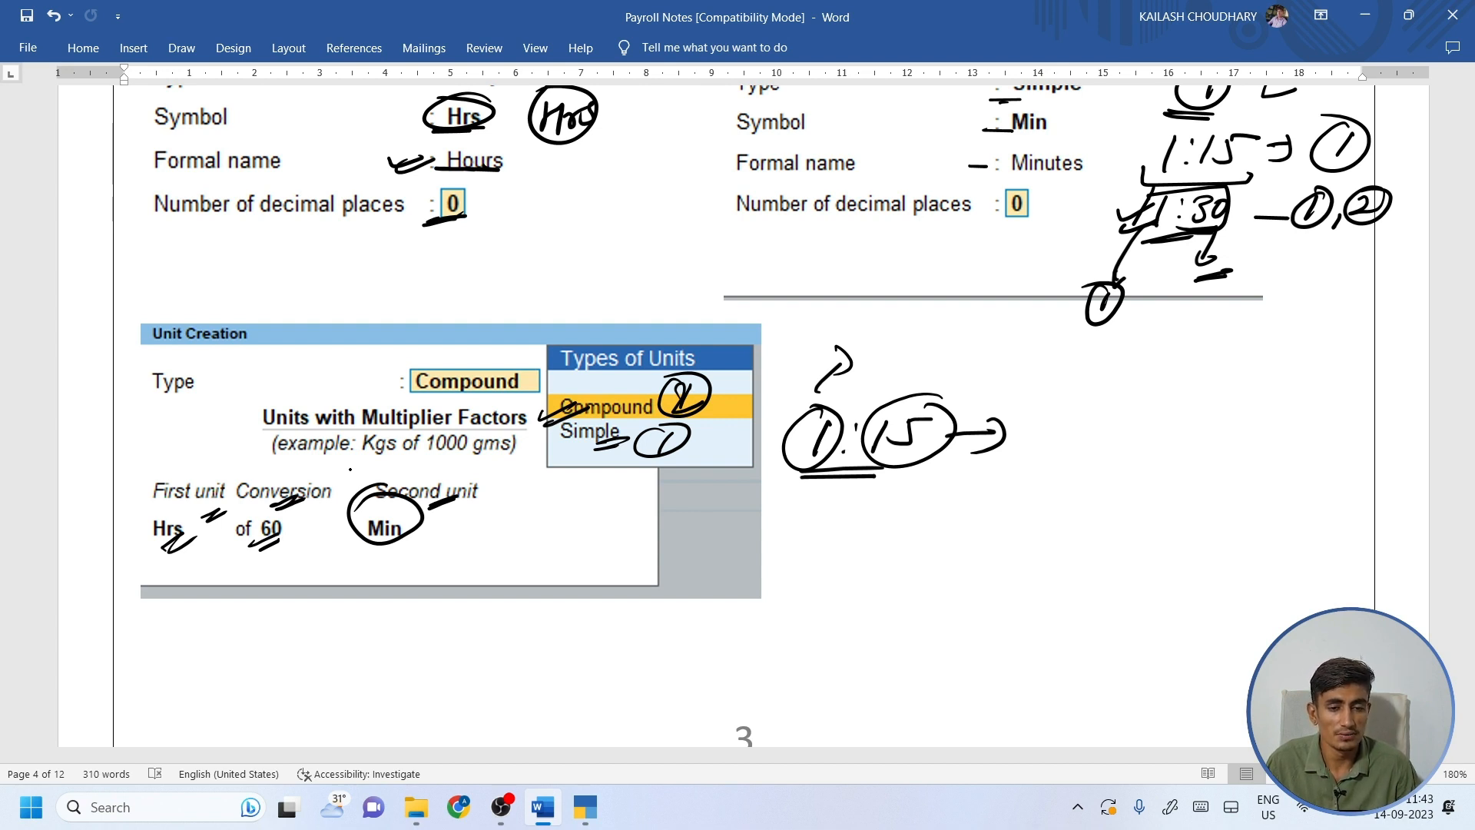
pyautogui.moveTo(915, 525)
pyautogui.mouseDown()
pyautogui.moveTo(946, 501)
pyautogui.moveTo(941, 527)
pyautogui.mouseUp()
pyautogui.moveTo(1019, 481)
pyautogui.mouseDown()
pyautogui.moveTo(1141, 471)
pyautogui.moveTo(1122, 487)
pyautogui.mouseUp()
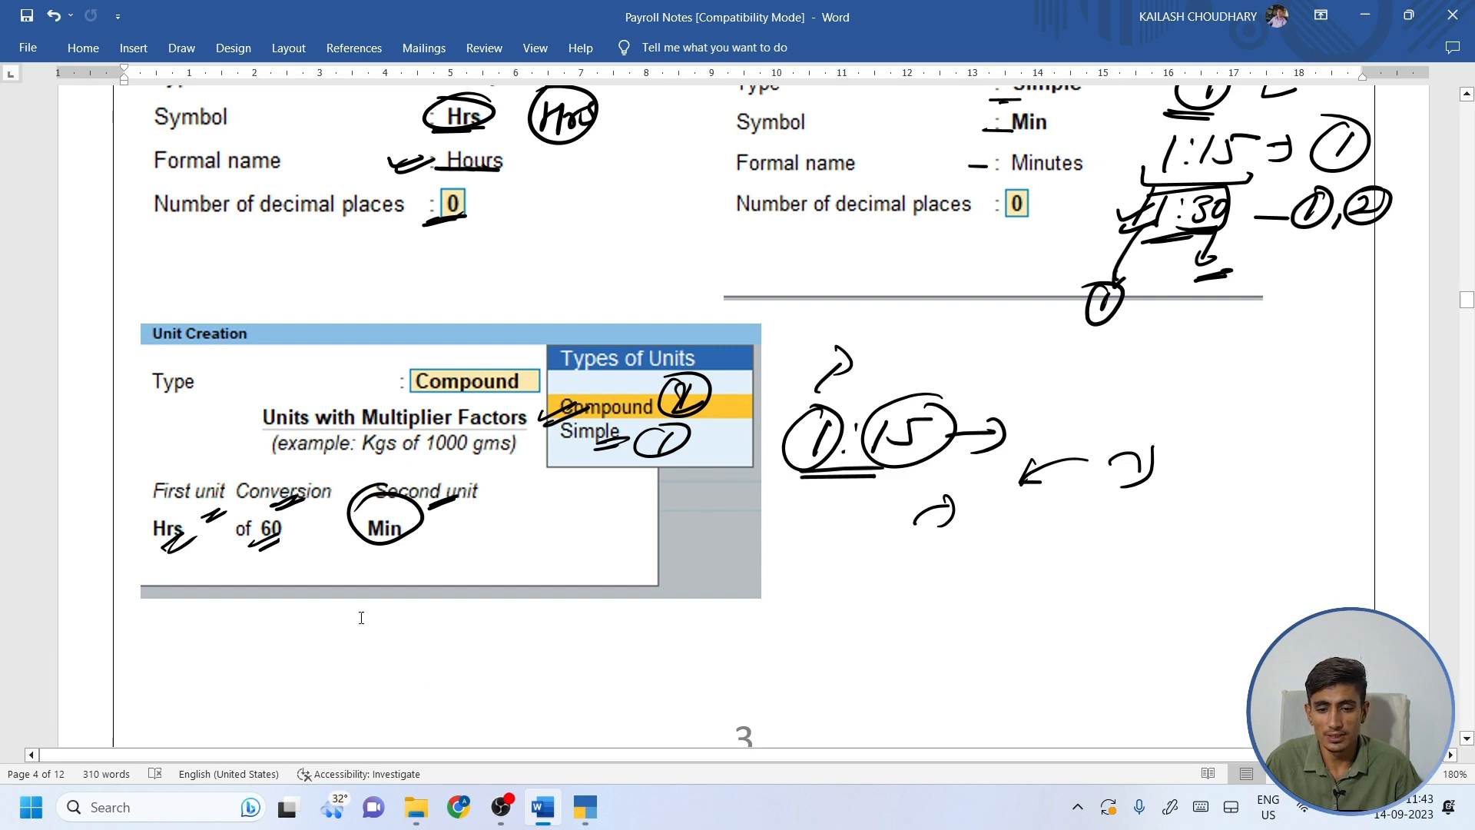
# Switch to TallyPrime, leave employee creation, and create a simple payroll work unit with symbol Hrs, formal name Hours and 0 decimal places.
pyautogui.hotkey('alt', 'Tab')
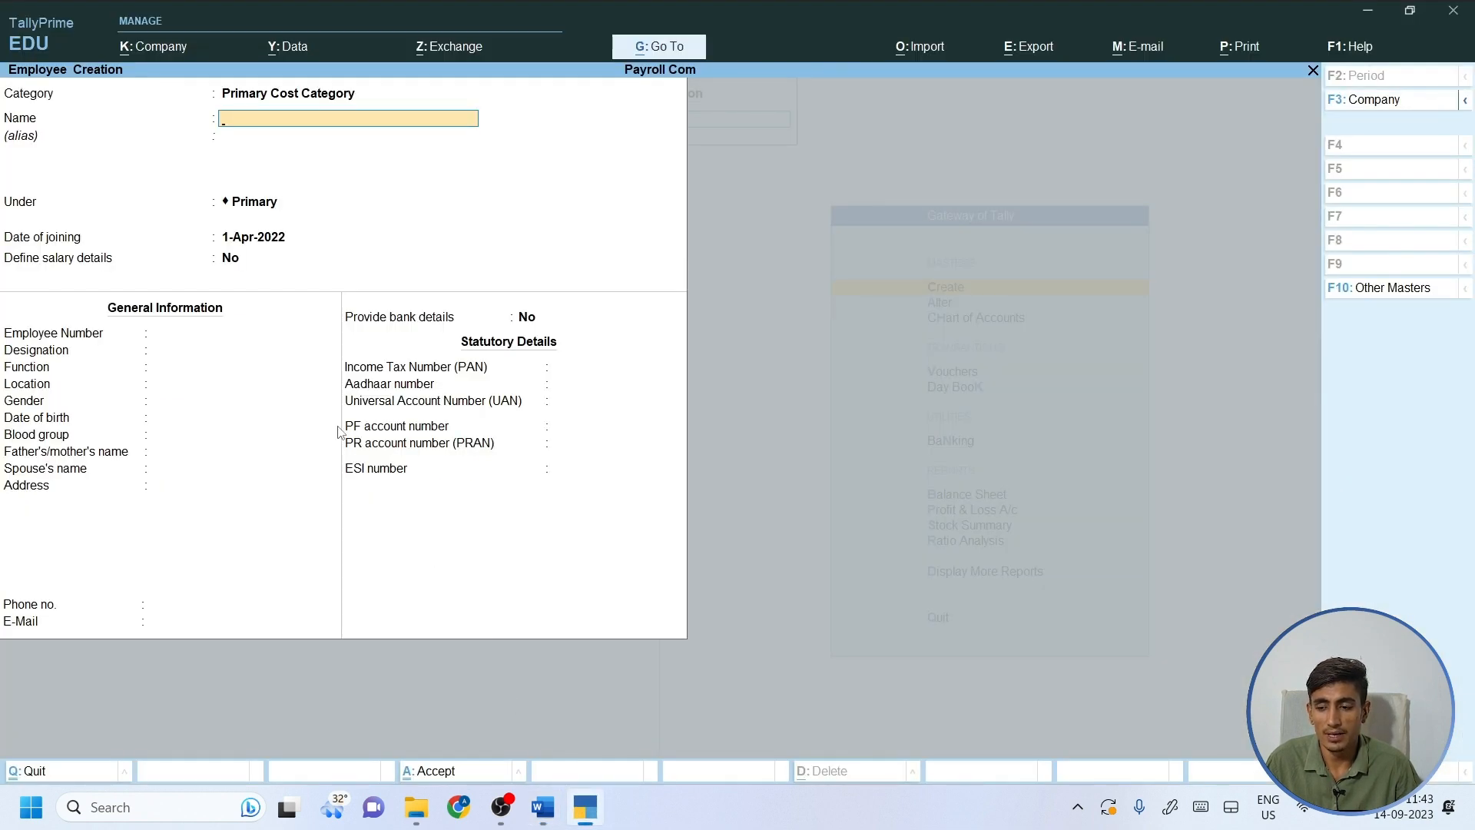
pyautogui.press('Escape')
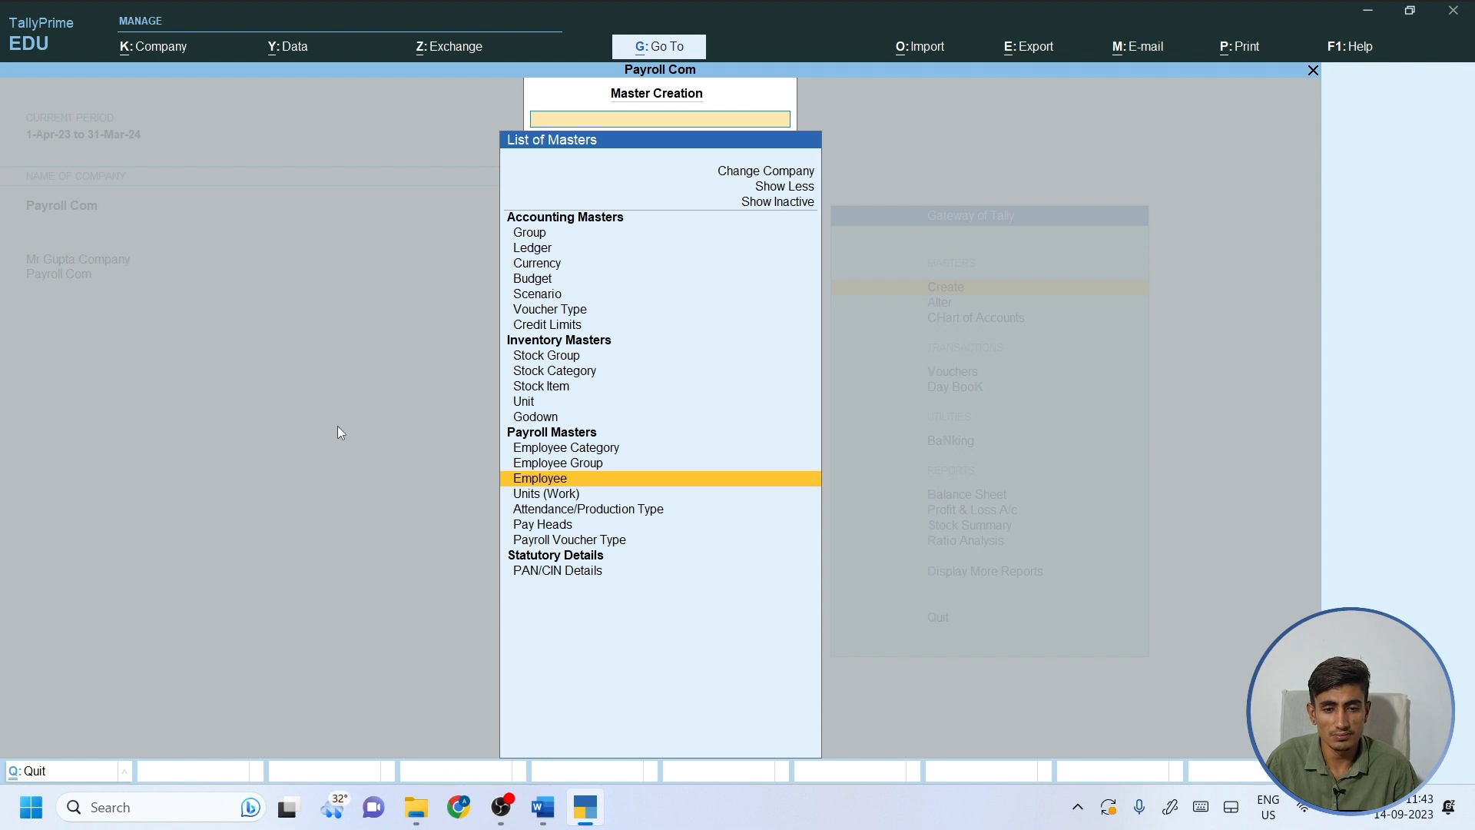
pyautogui.press('Down')
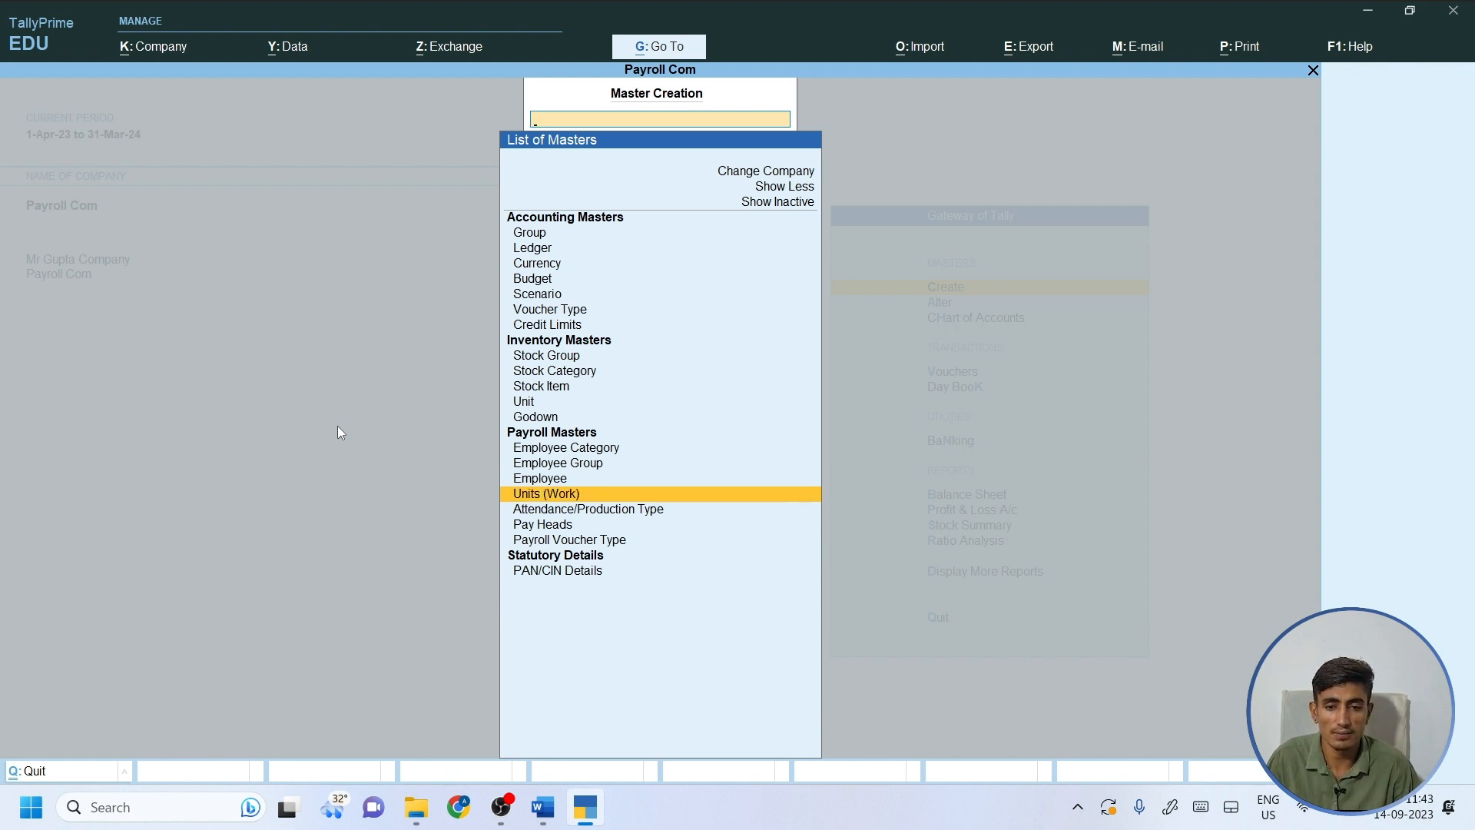
pyautogui.press('Return')
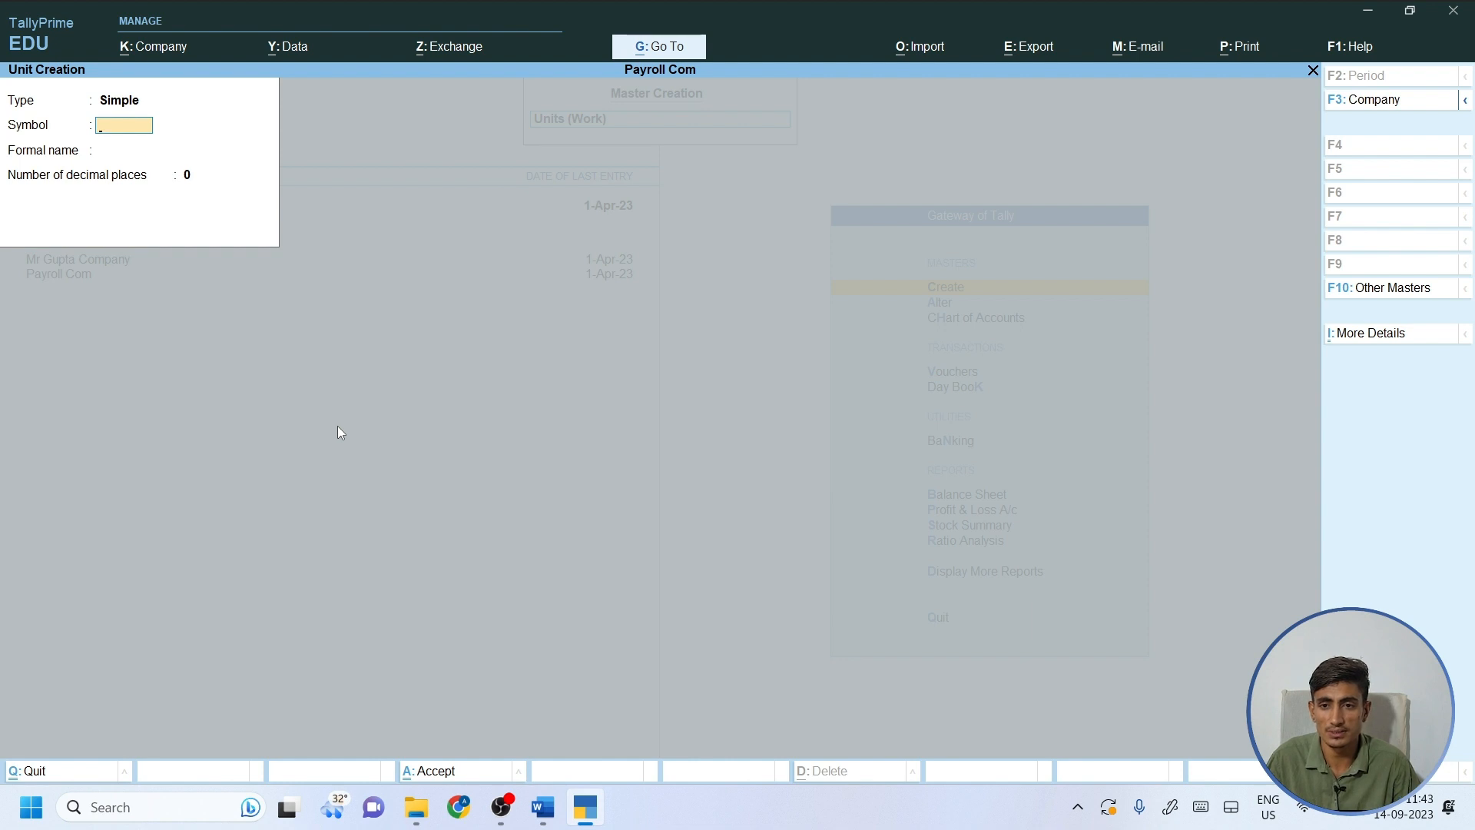
pyautogui.write('Hrs')
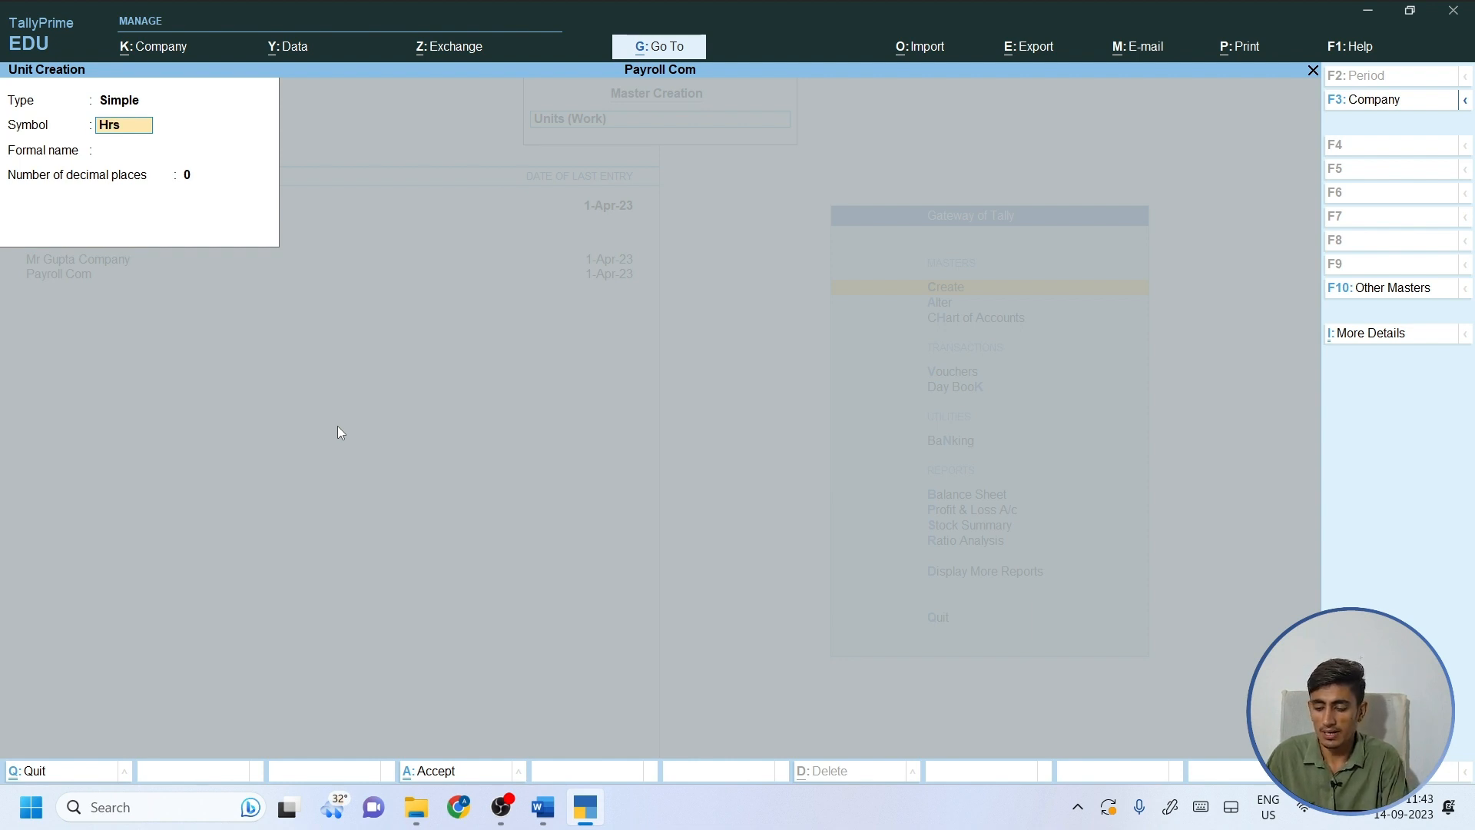
pyautogui.press('Return')
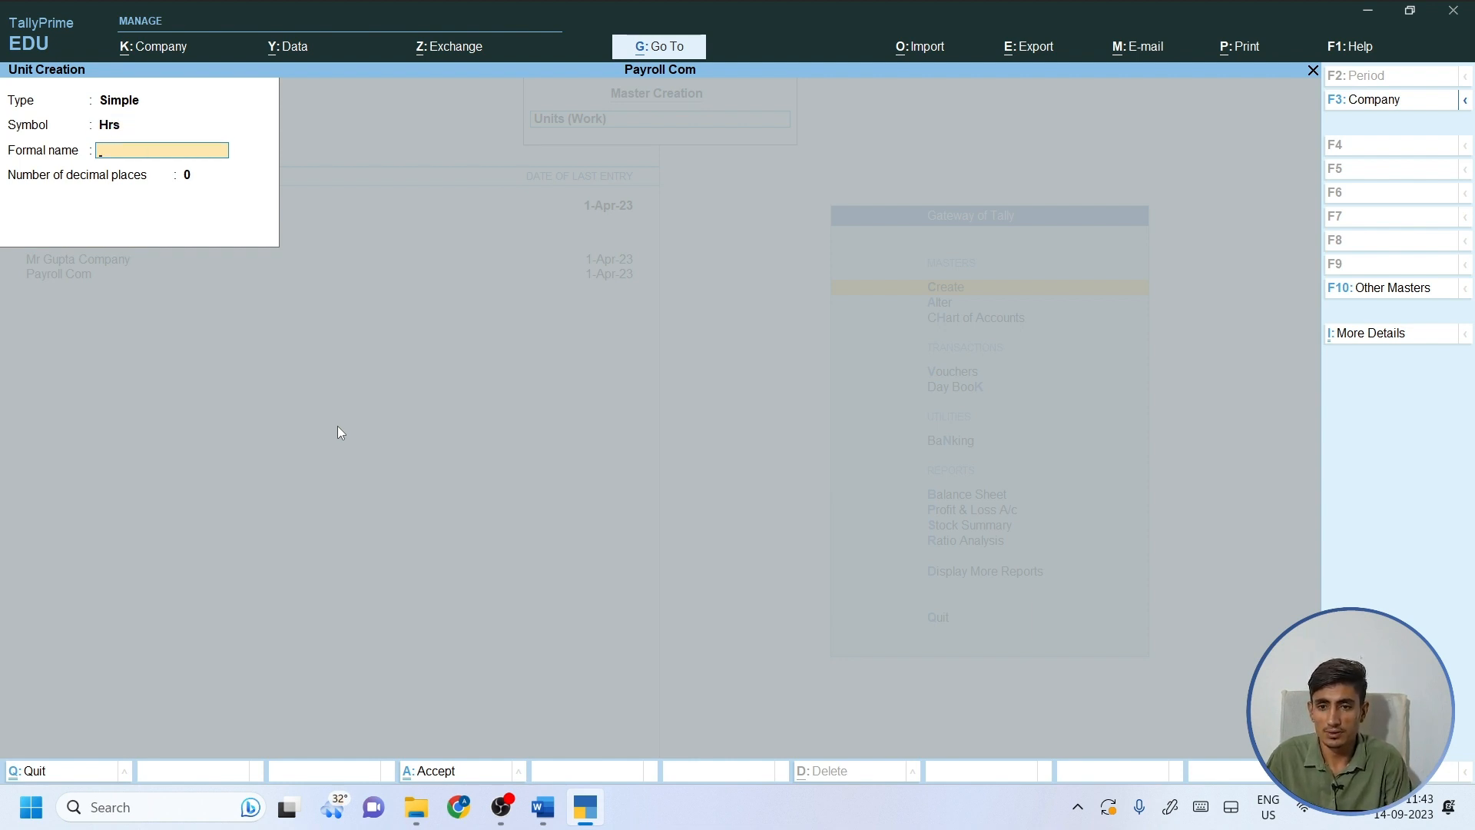
pyautogui.write('H')
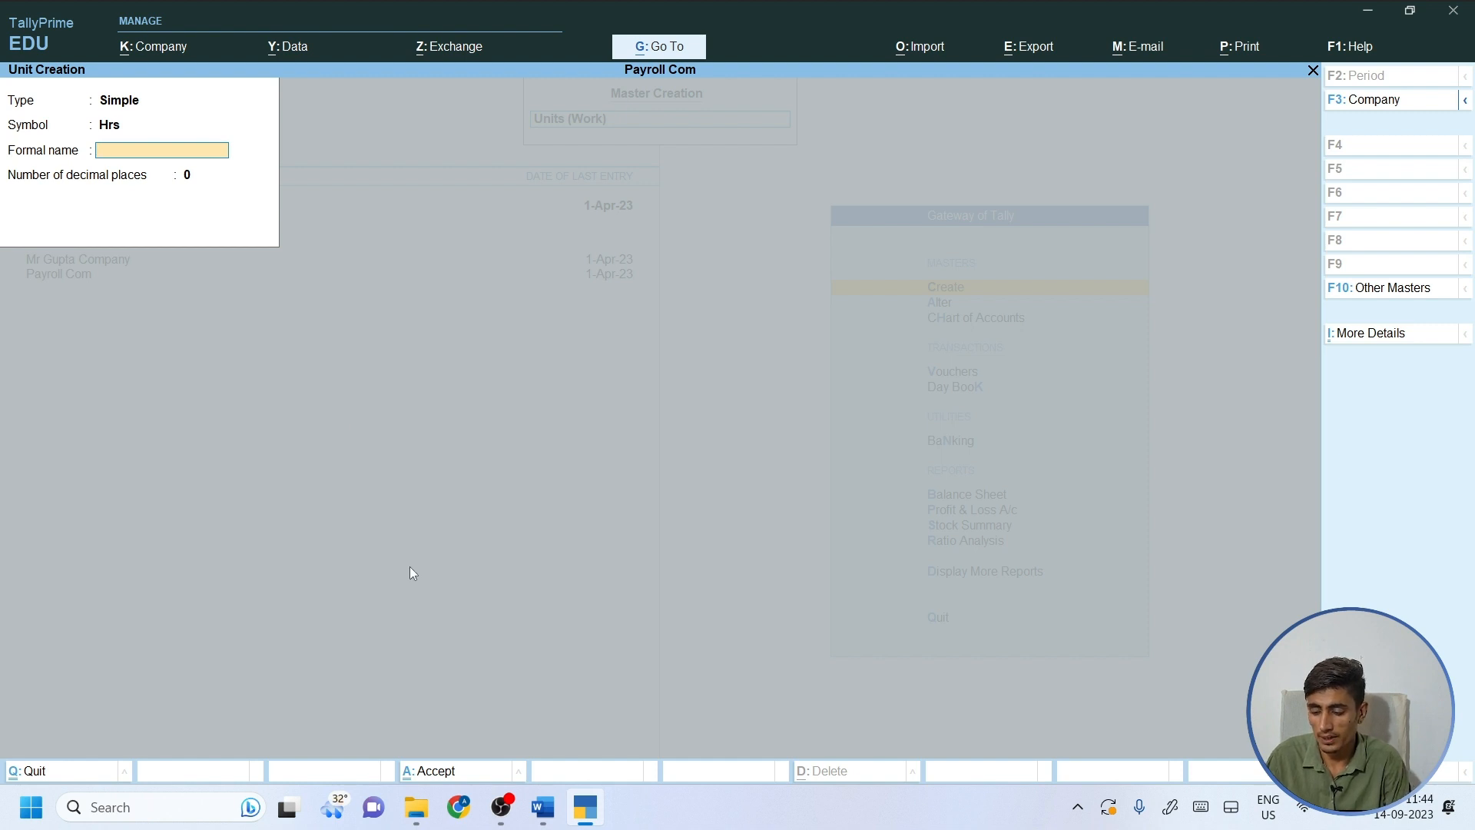
pyautogui.write('Hours')
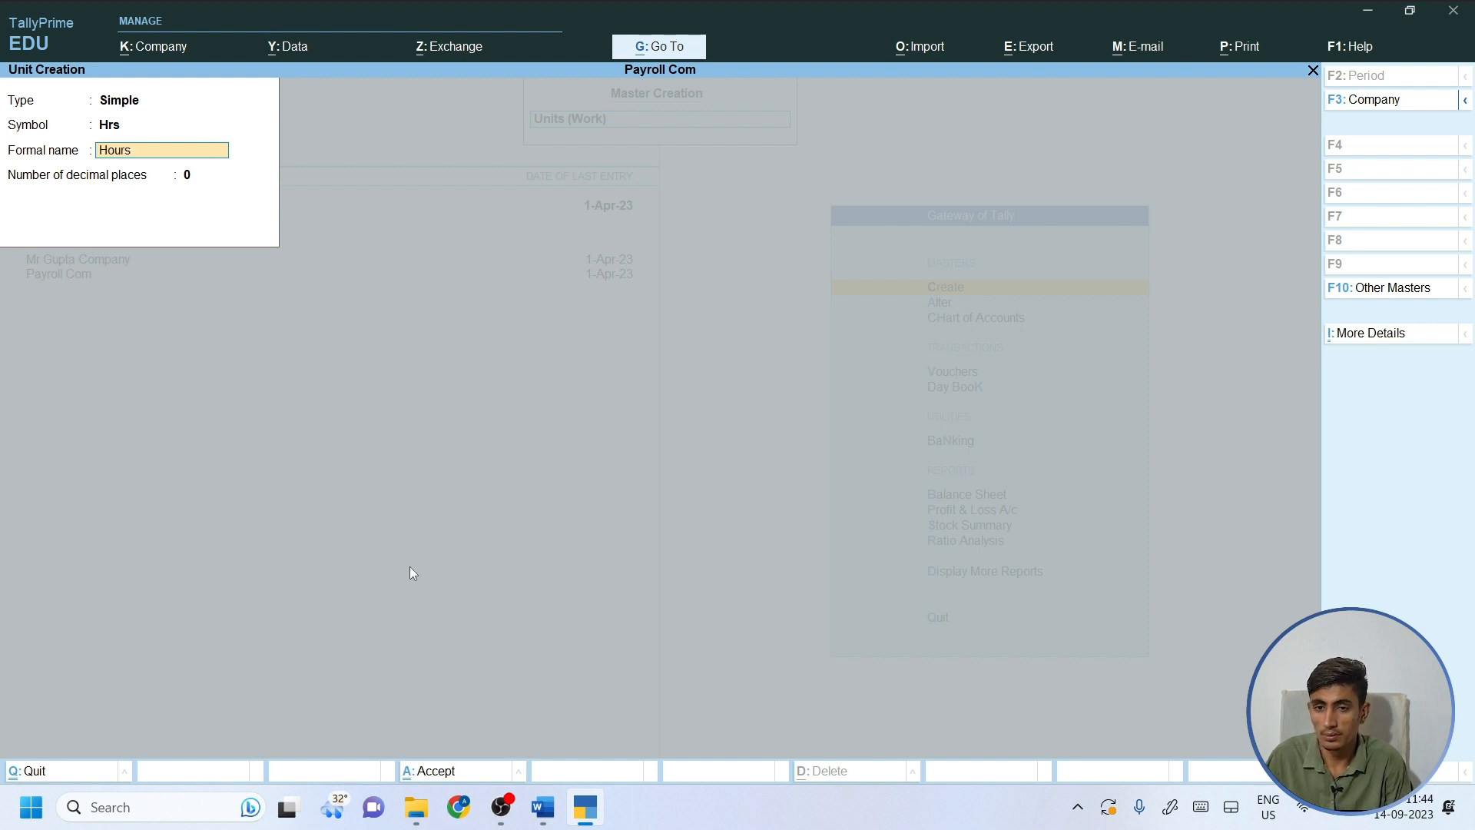
pyautogui.press('Return')
pyautogui.press('Return')
pyautogui.press('Return')
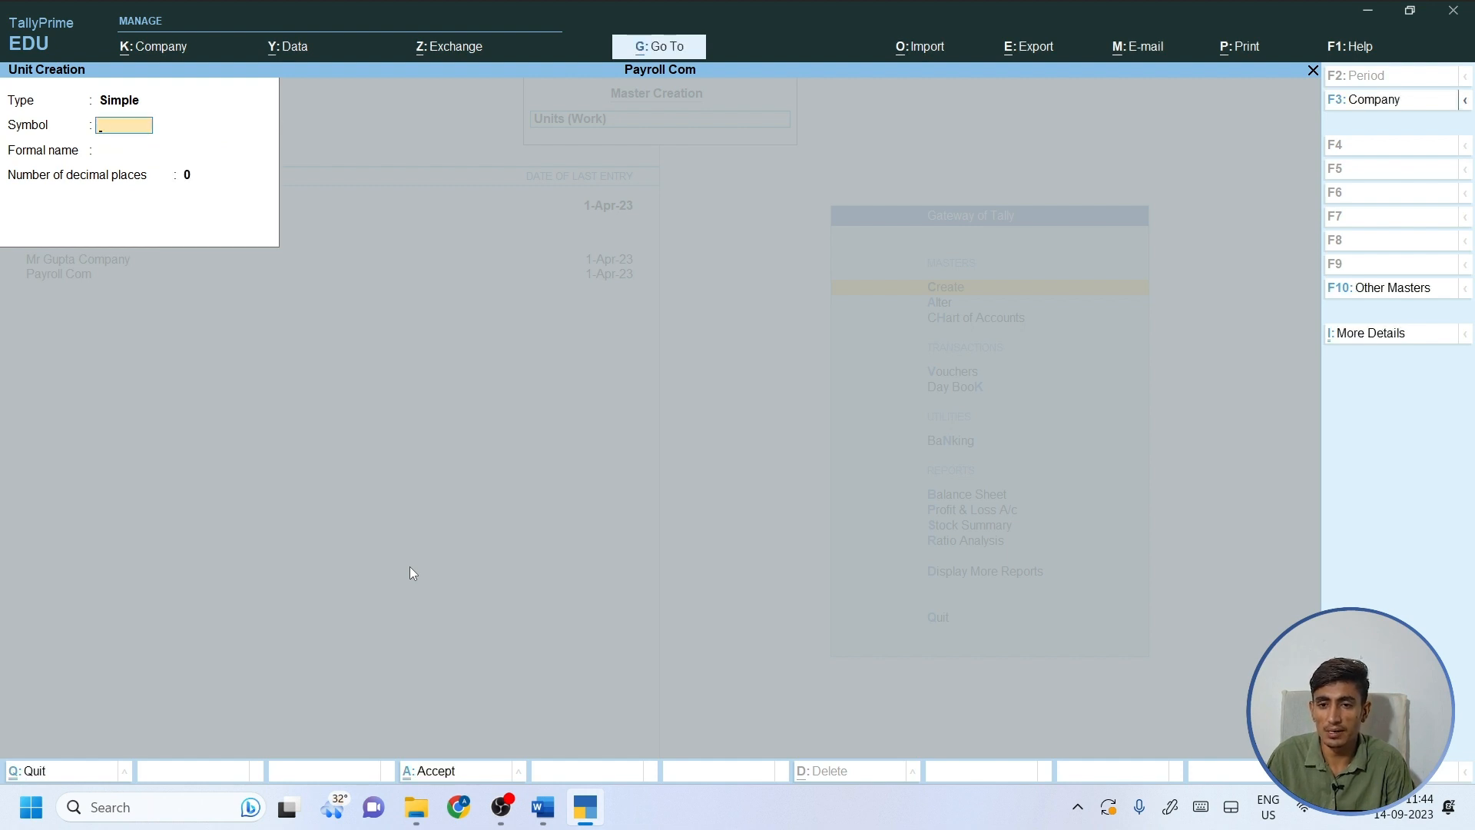
# Create a second simple work unit with symbol Min, formal name Minutes and 0 decimal places.
pyautogui.write('Min')
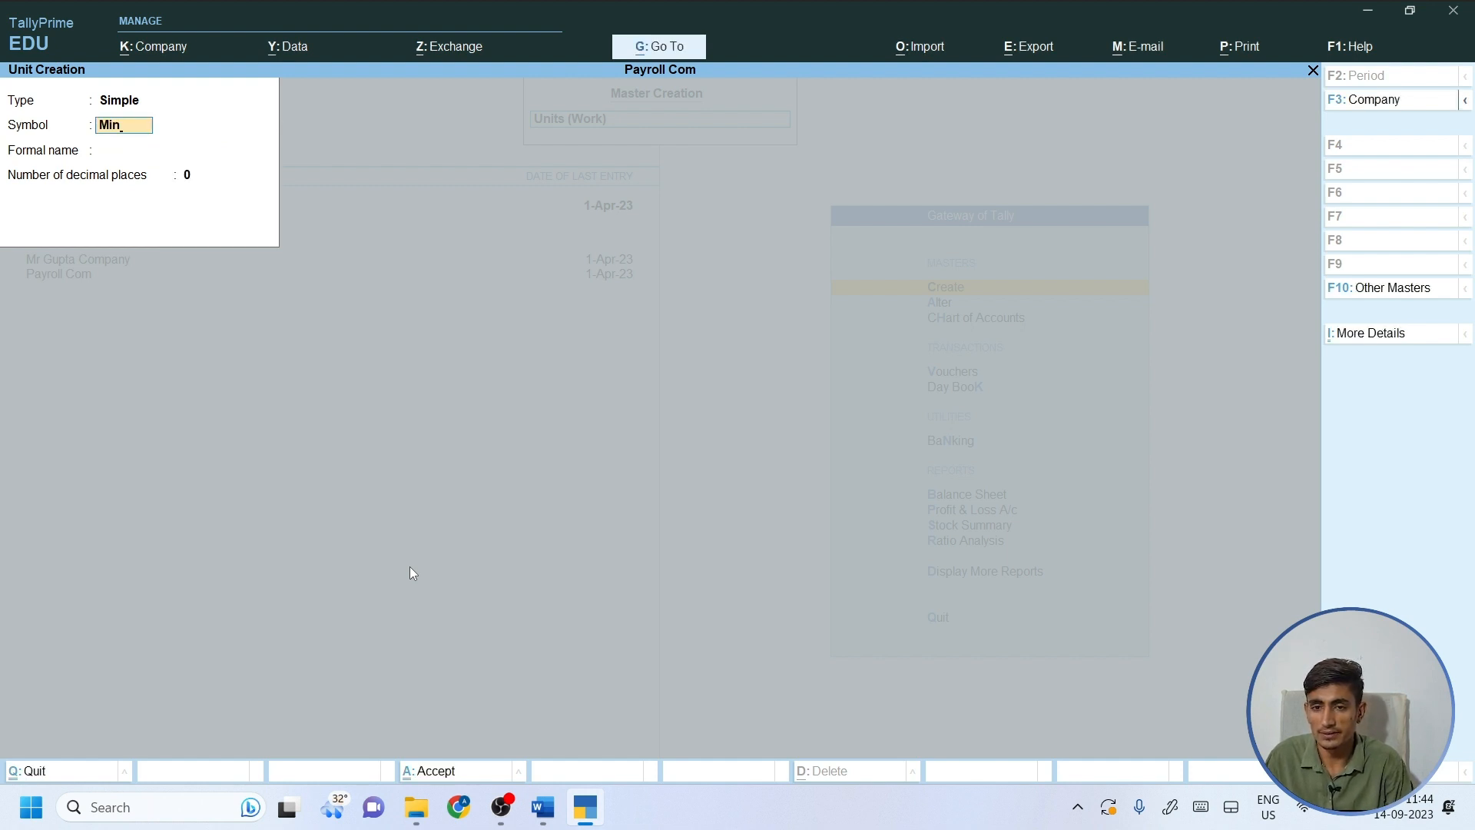
pyautogui.press('Return')
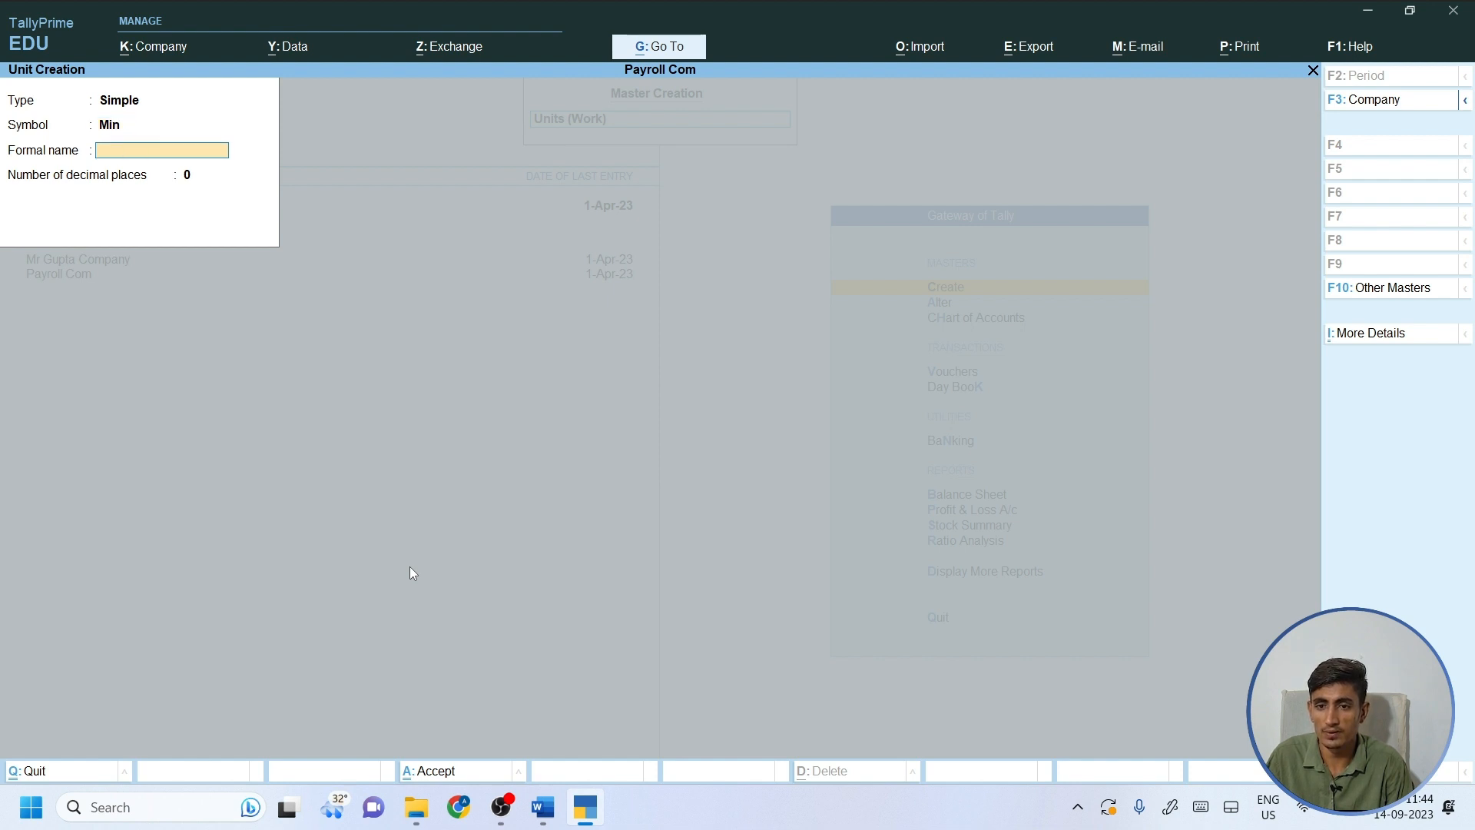
pyautogui.write('Minutes')
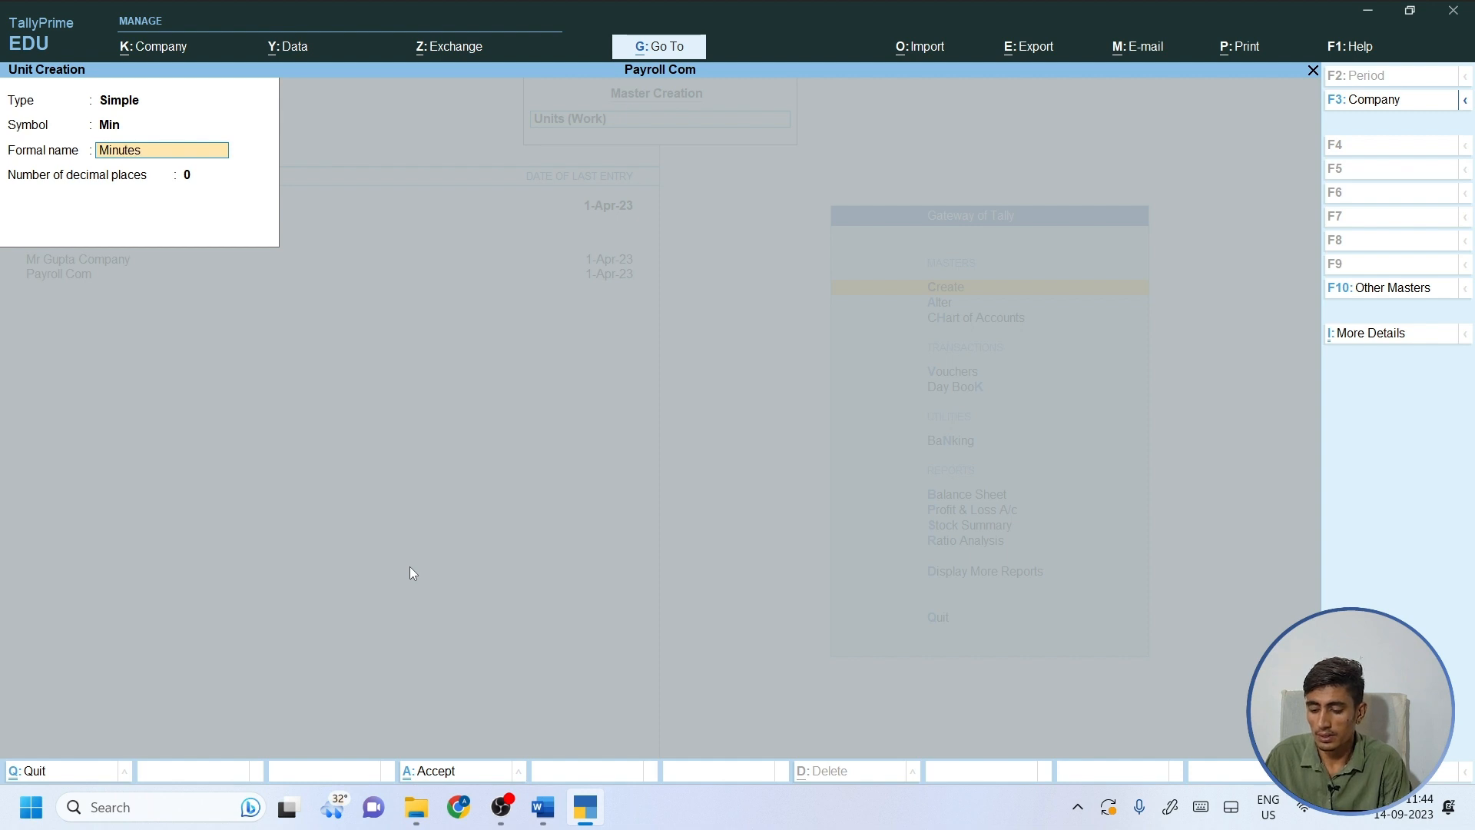
pyautogui.press('Return')
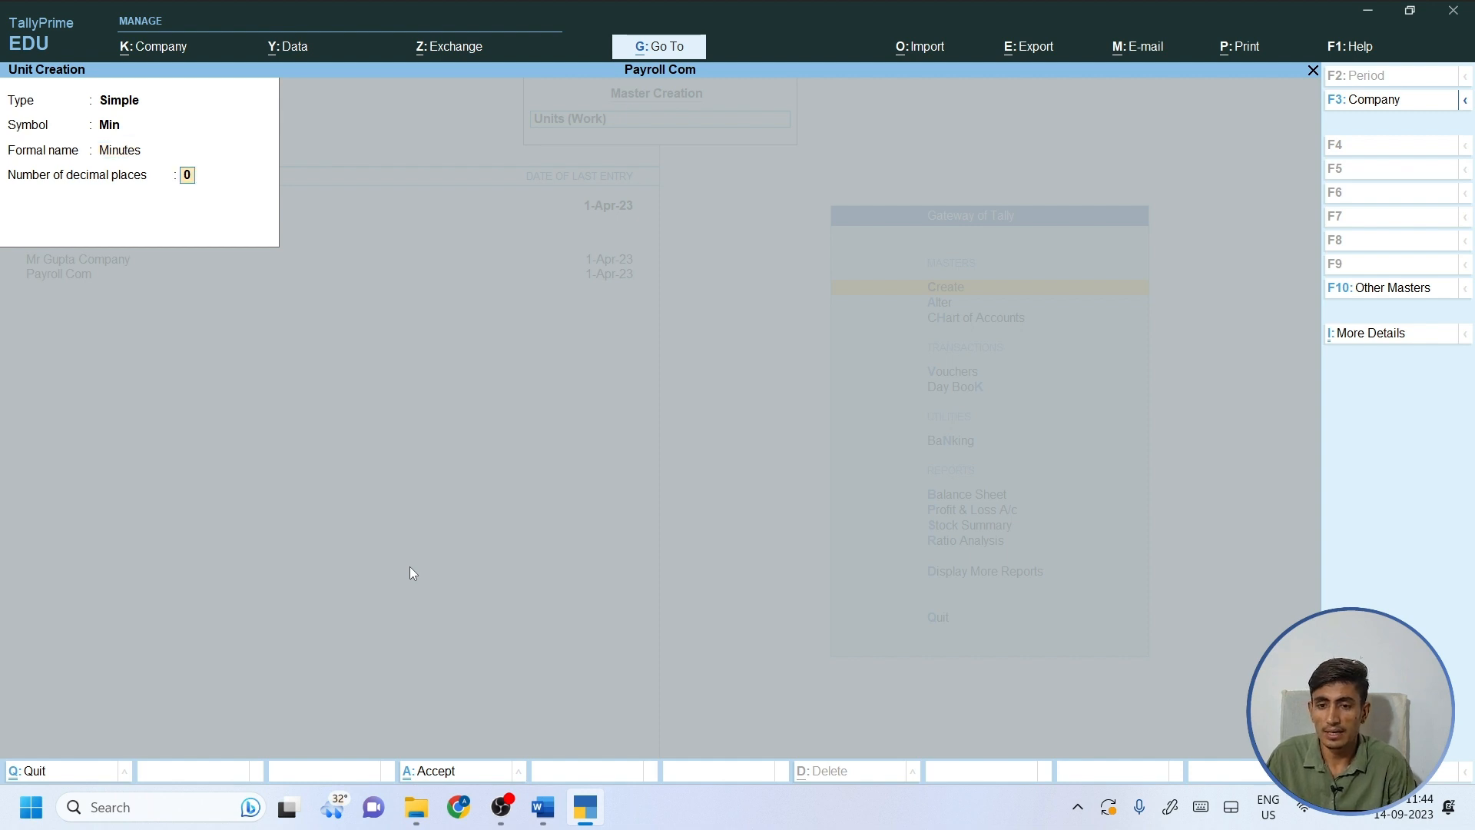
pyautogui.press('Return')
pyautogui.press('Return')
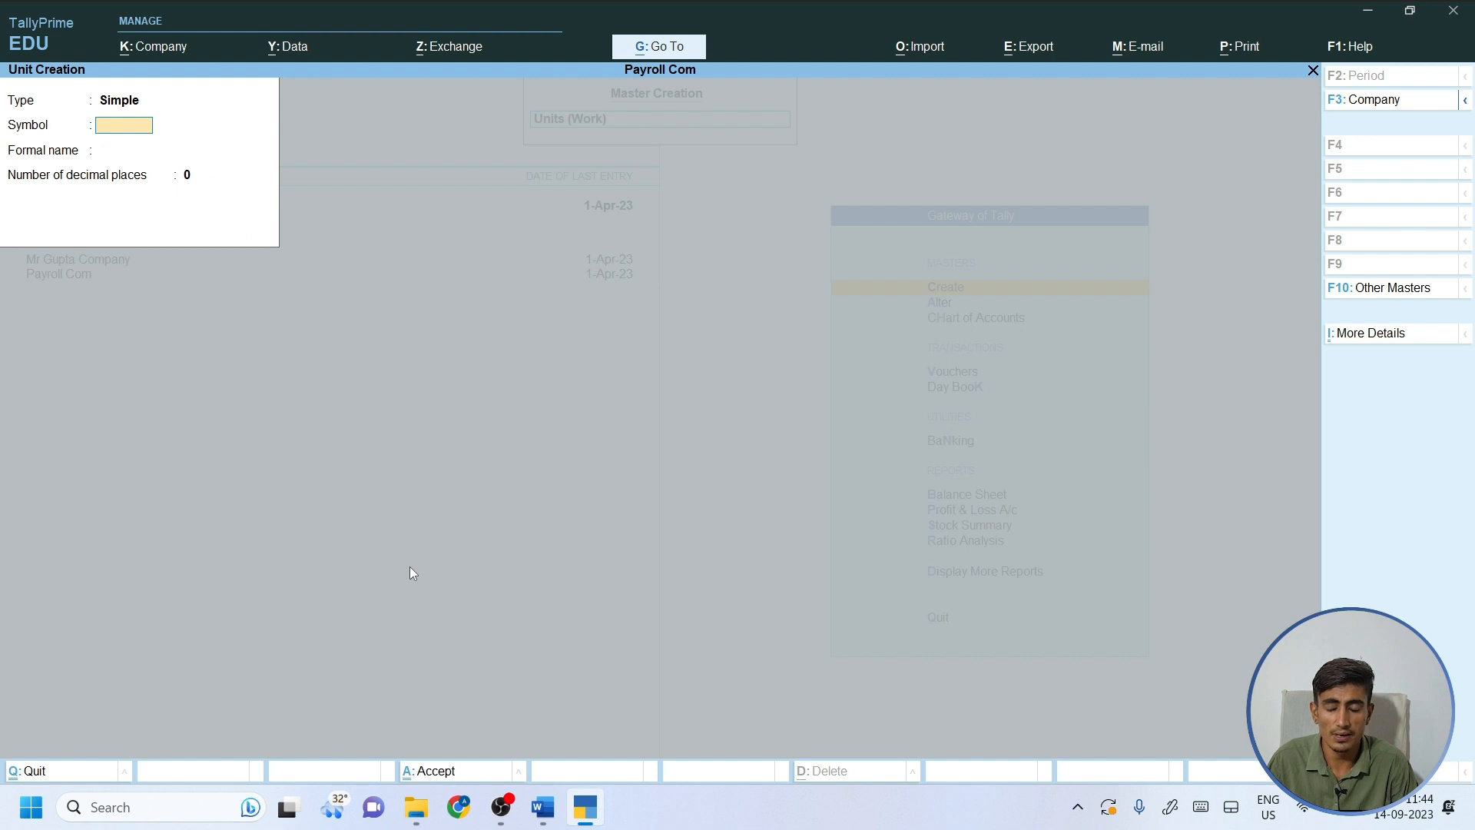
# Create a compound work unit with first unit Hrs, a conversion of 60 and second unit Min.
pyautogui.press('BackSpace')
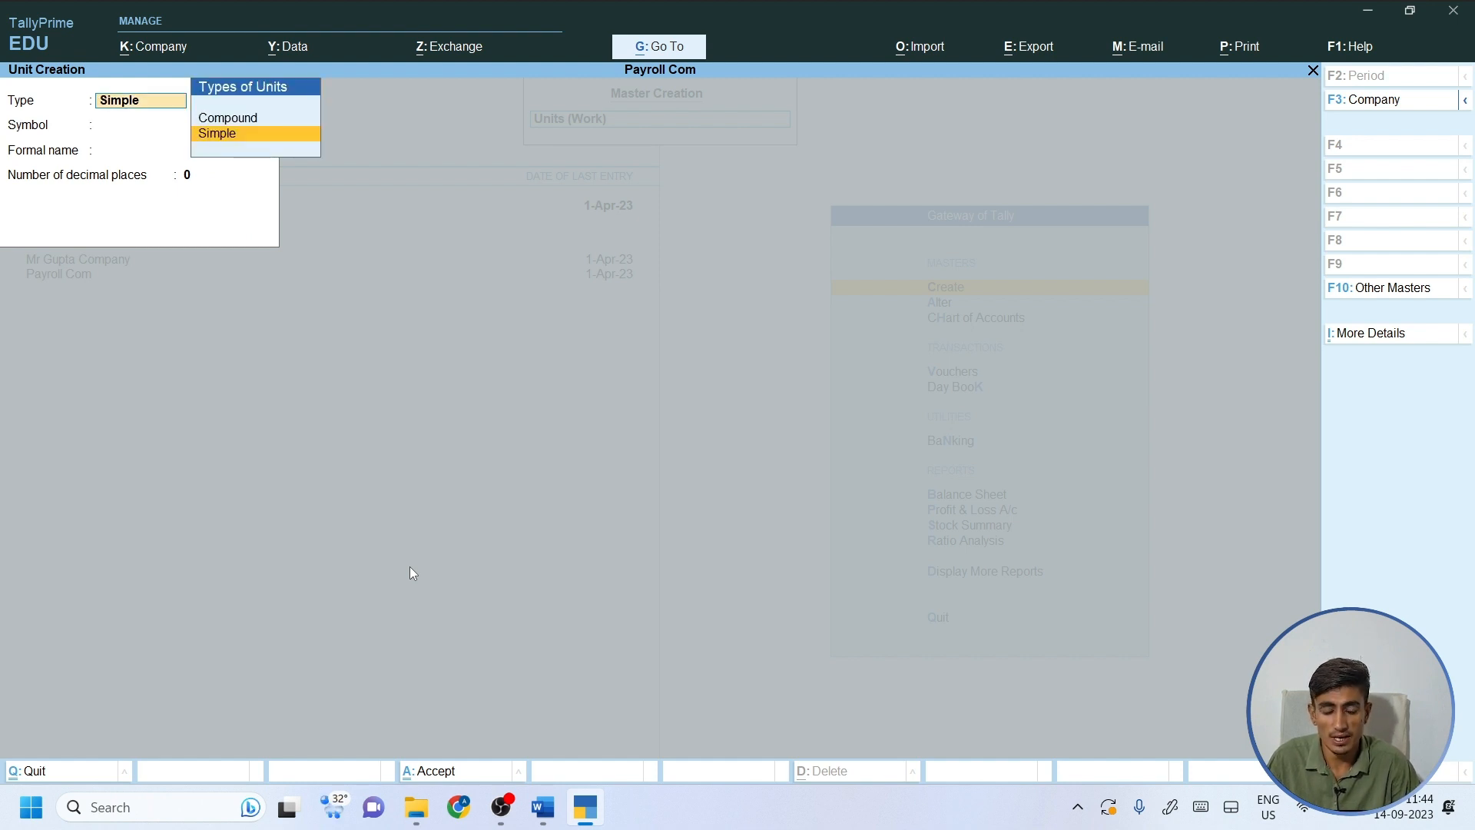
pyautogui.press('Up')
pyautogui.press('Return')
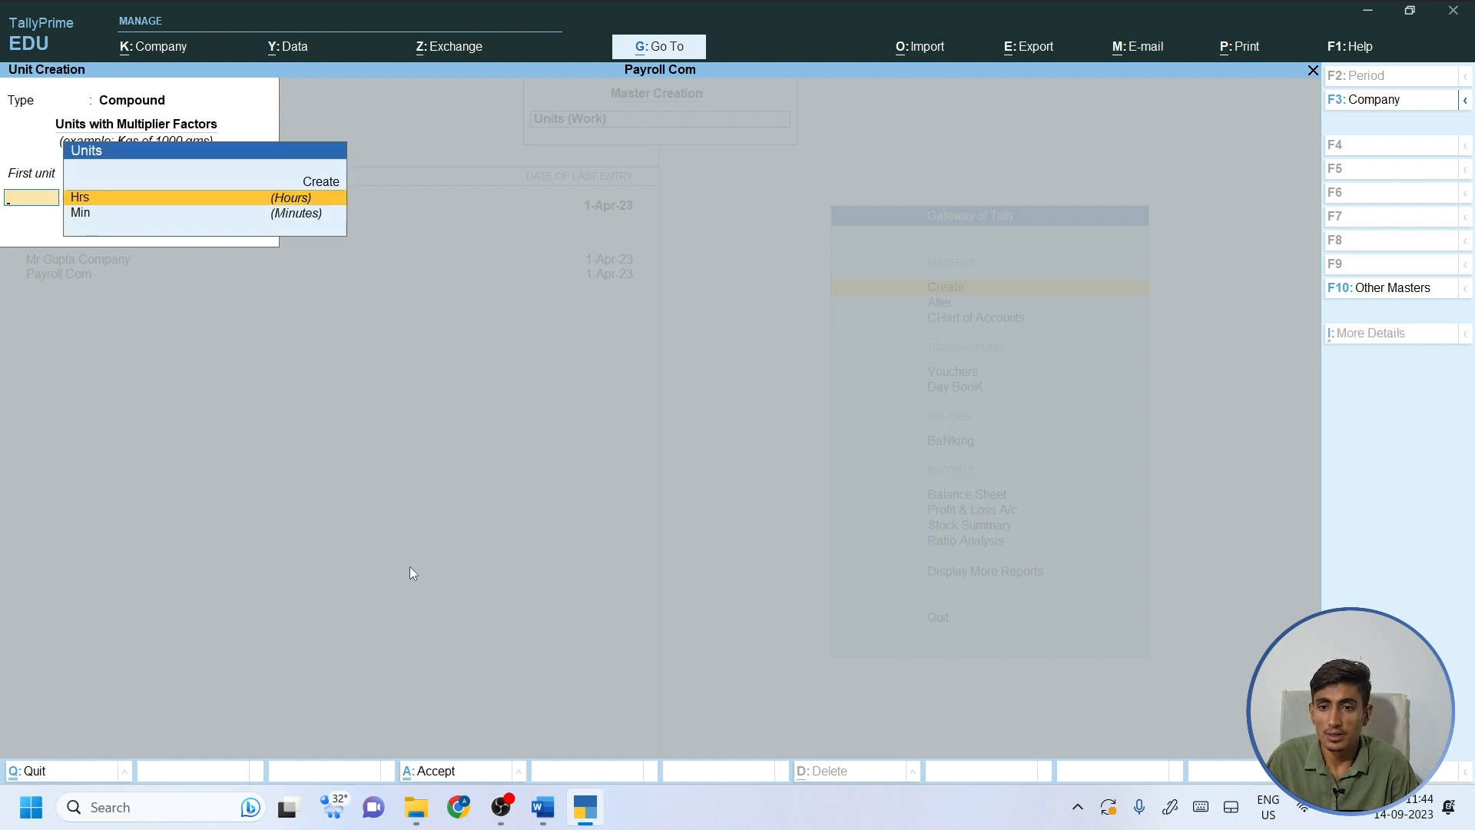
pyautogui.press('Return')
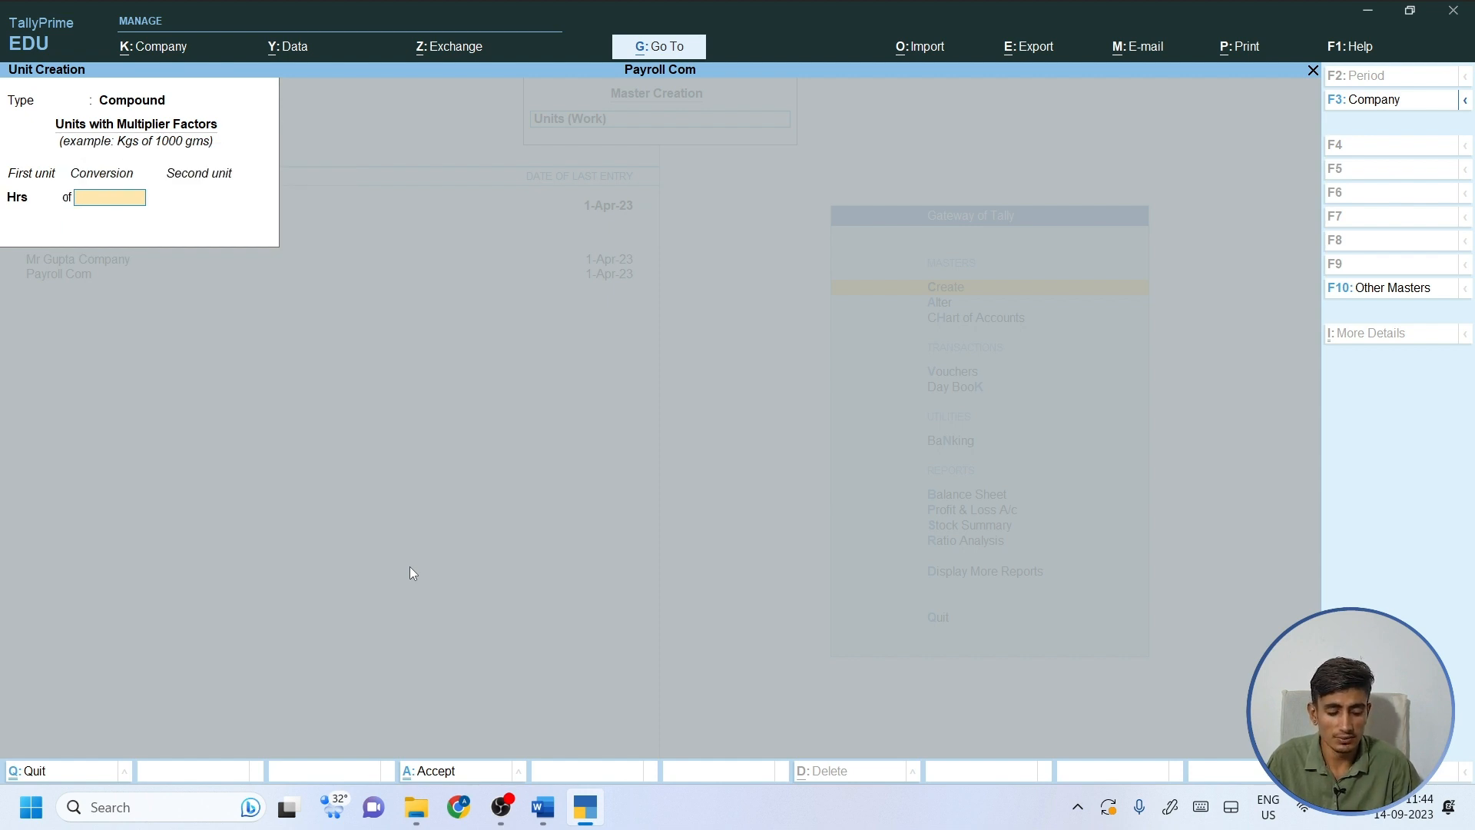
pyautogui.write('60')
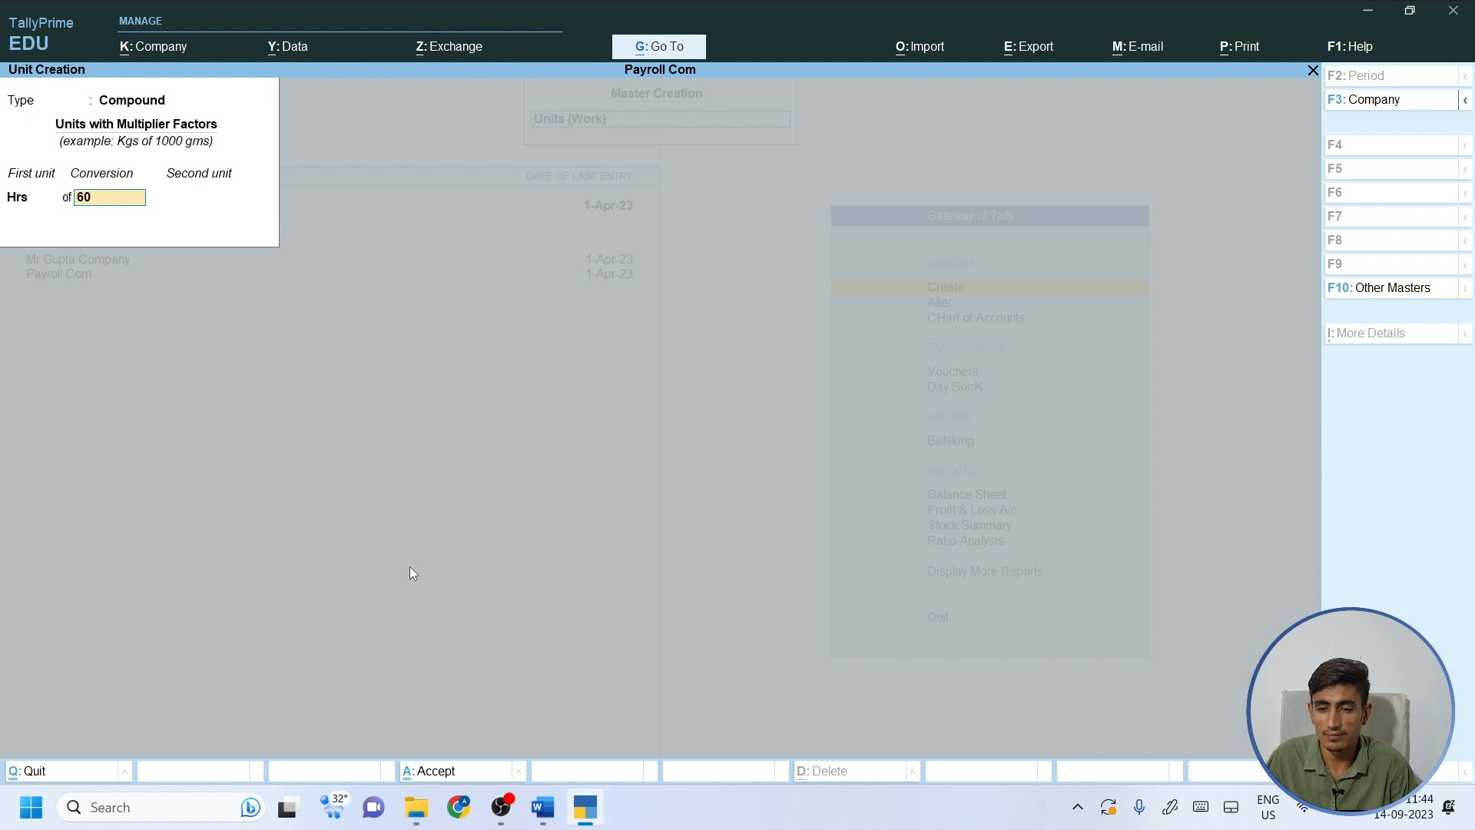
pyautogui.press('Return')
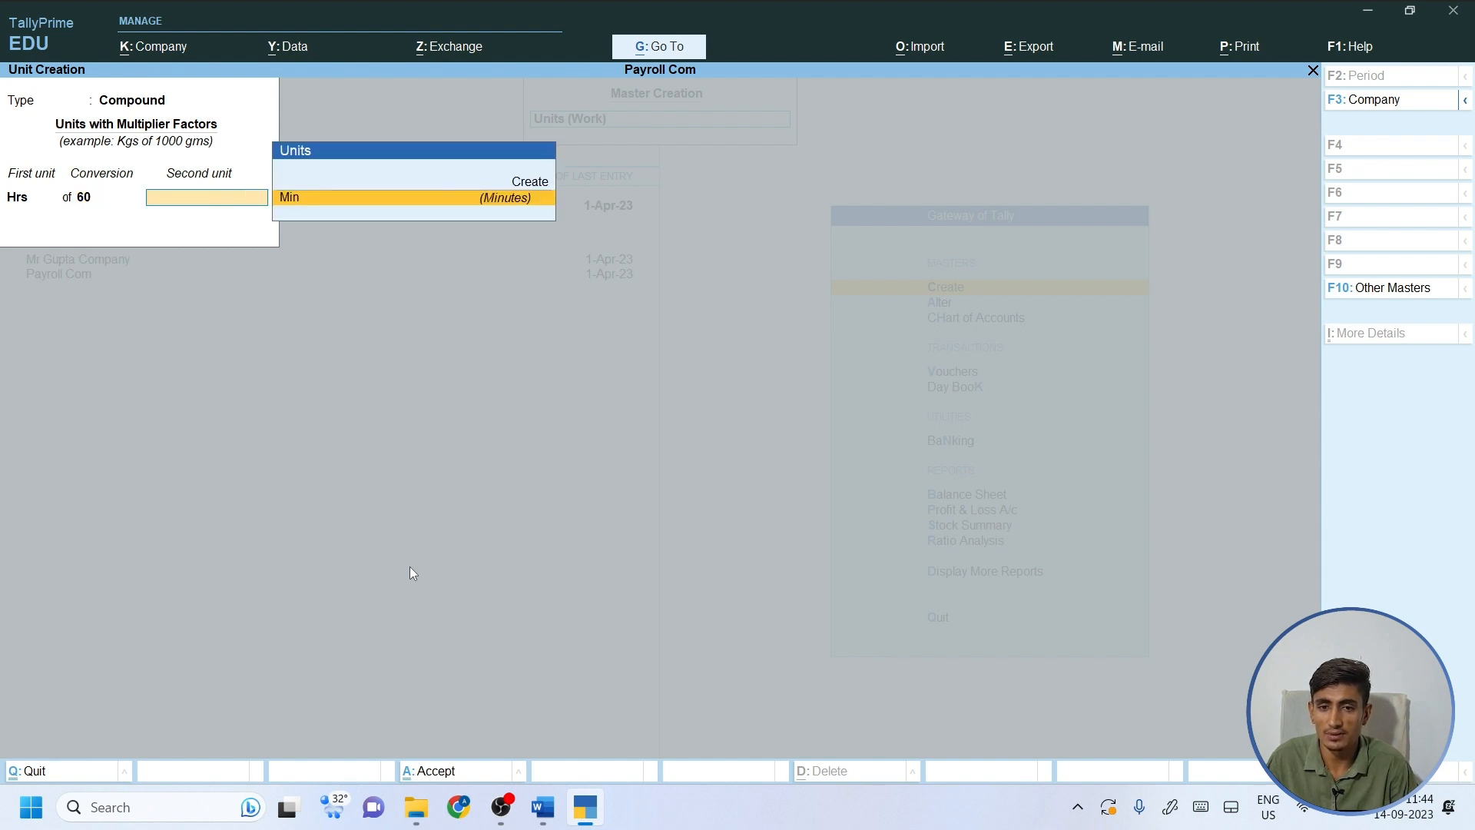
pyautogui.press('Return')
pyautogui.press('Return')
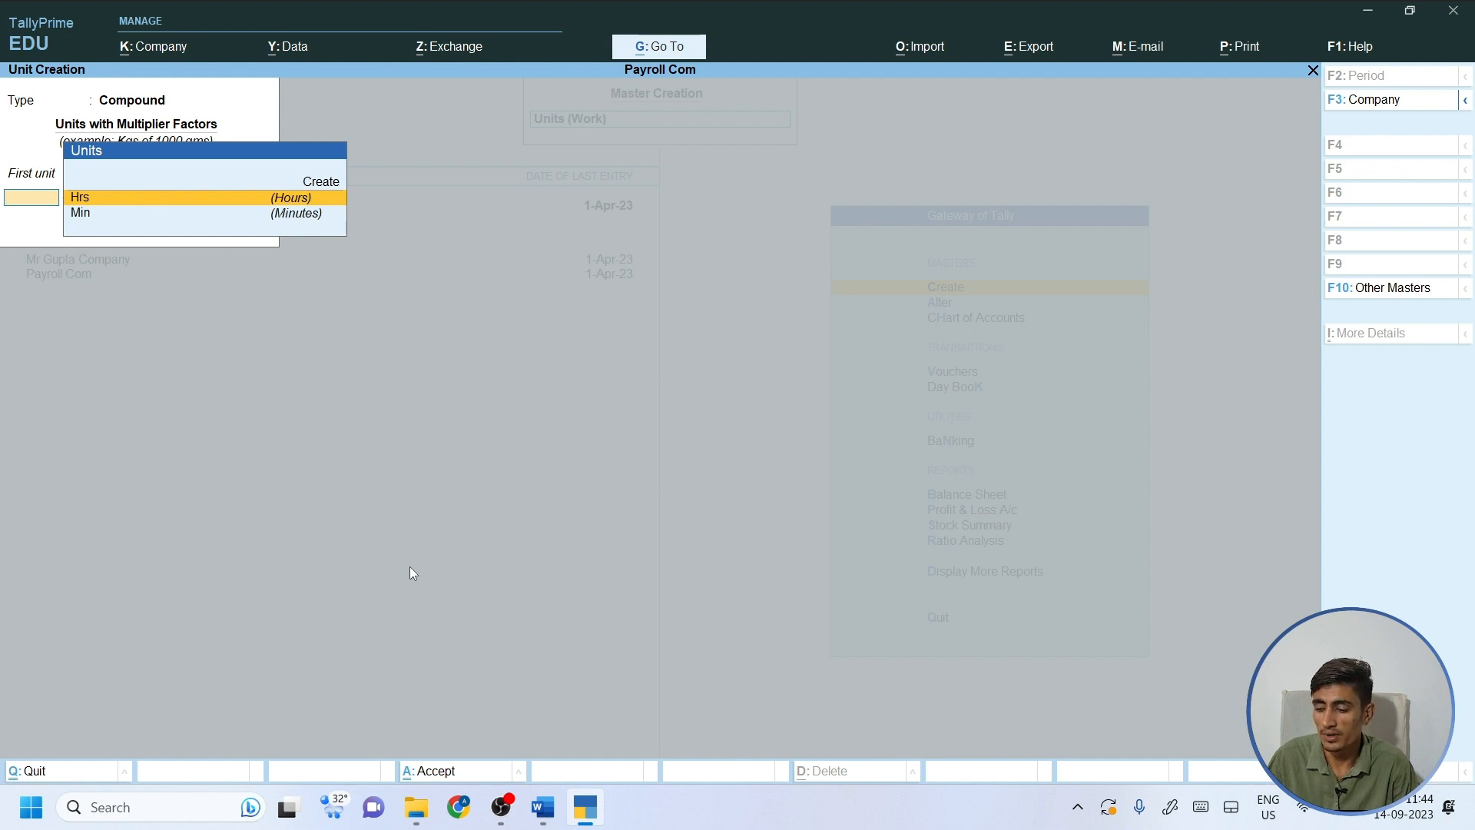
# Leave unit creation and open the list of existing payroll work units for alteration.
pyautogui.press('Escape')
pyautogui.press('Return')
pyautogui.press('Escape')
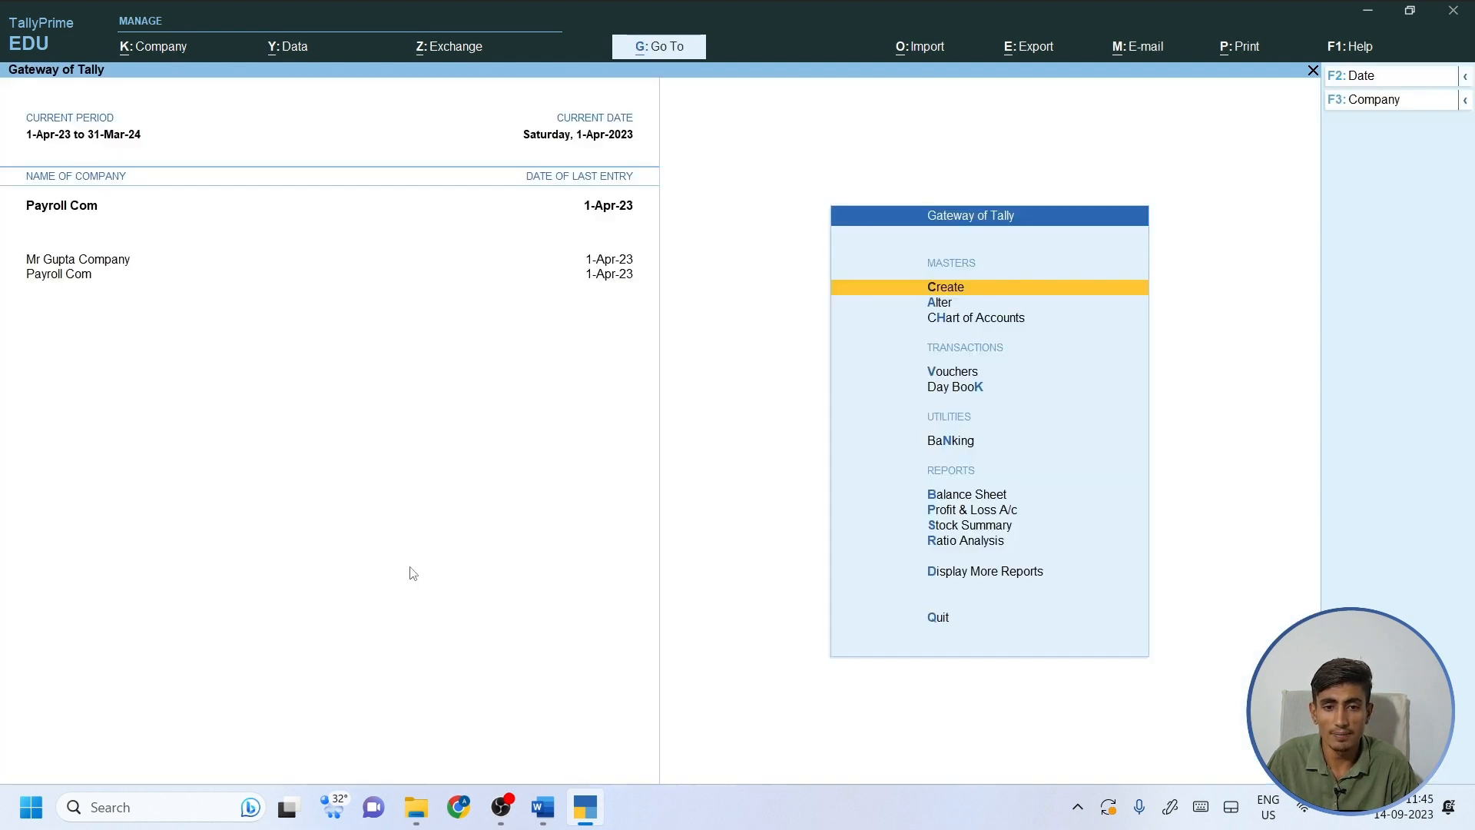
pyautogui.press('Down')
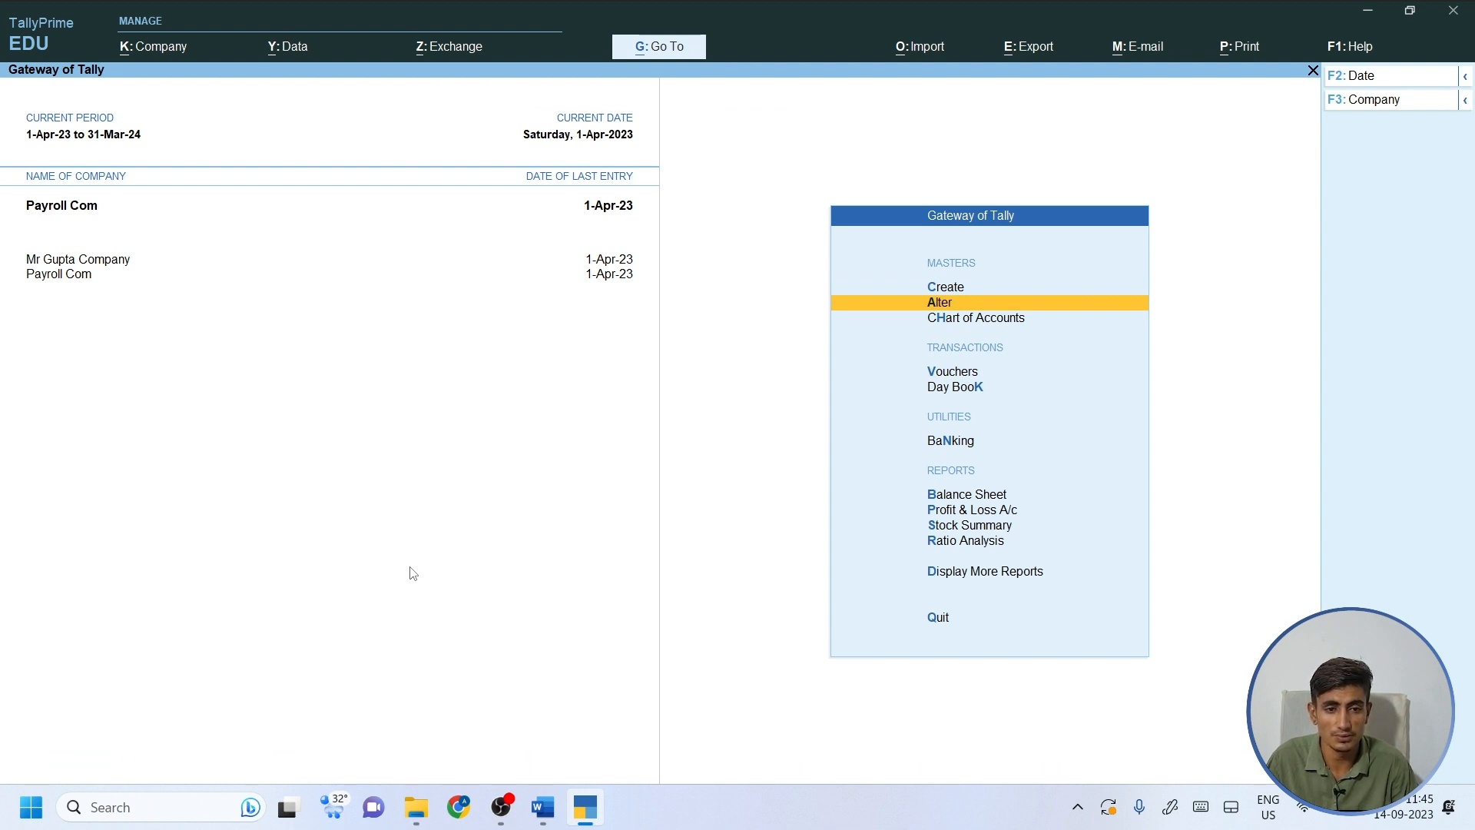
pyautogui.press('Return')
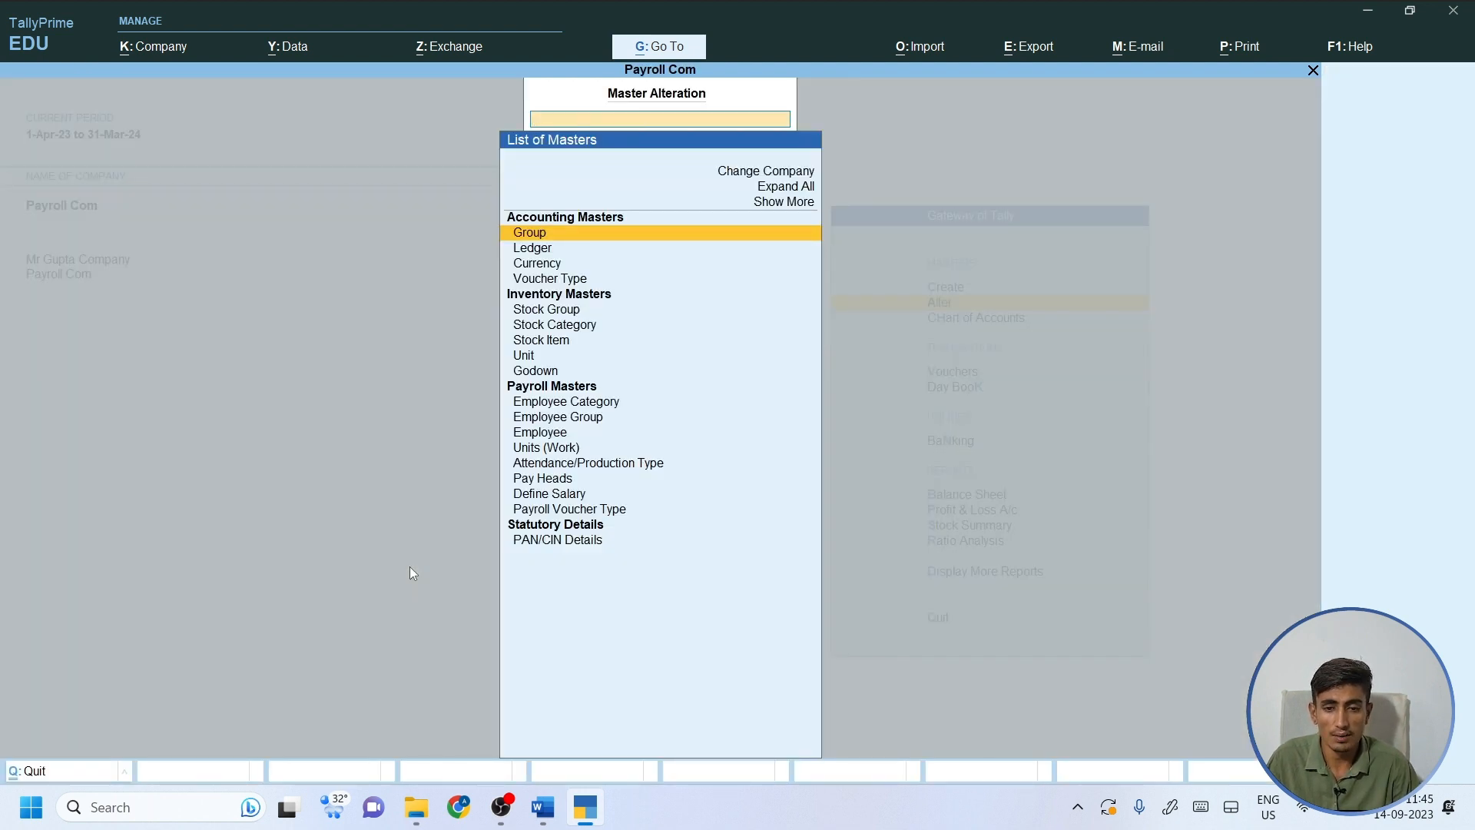
pyautogui.press('Down')
pyautogui.press('Down')
pyautogui.press('Down')
pyautogui.press('Down')
pyautogui.press('Down')
pyautogui.press('Down')
pyautogui.press('Down')
pyautogui.press('Down')
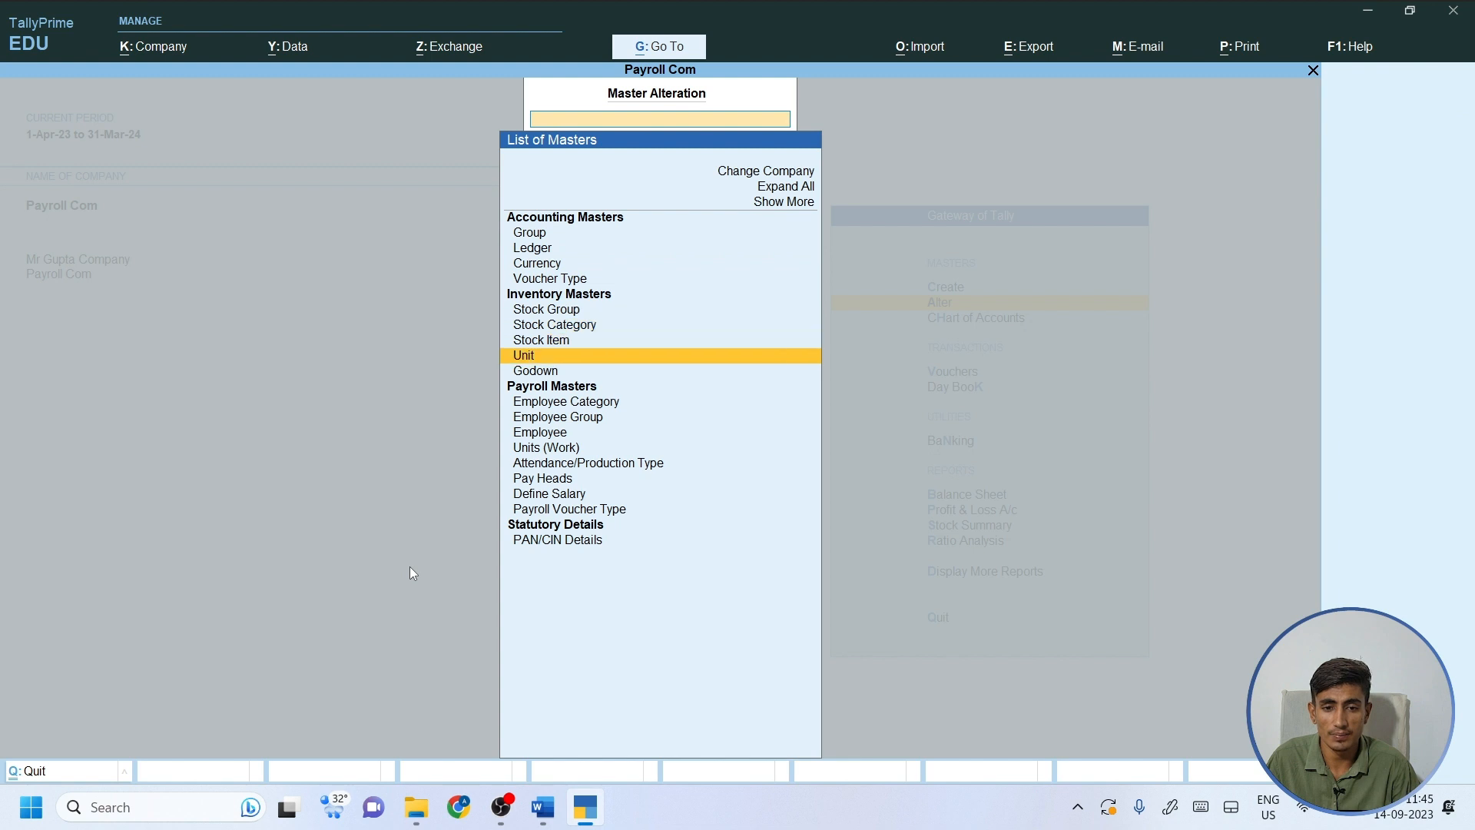
pyautogui.press('Down')
pyautogui.press('Down')
pyautogui.press('Down')
pyautogui.press('Down')
pyautogui.press('Down')
pyautogui.press('Return')
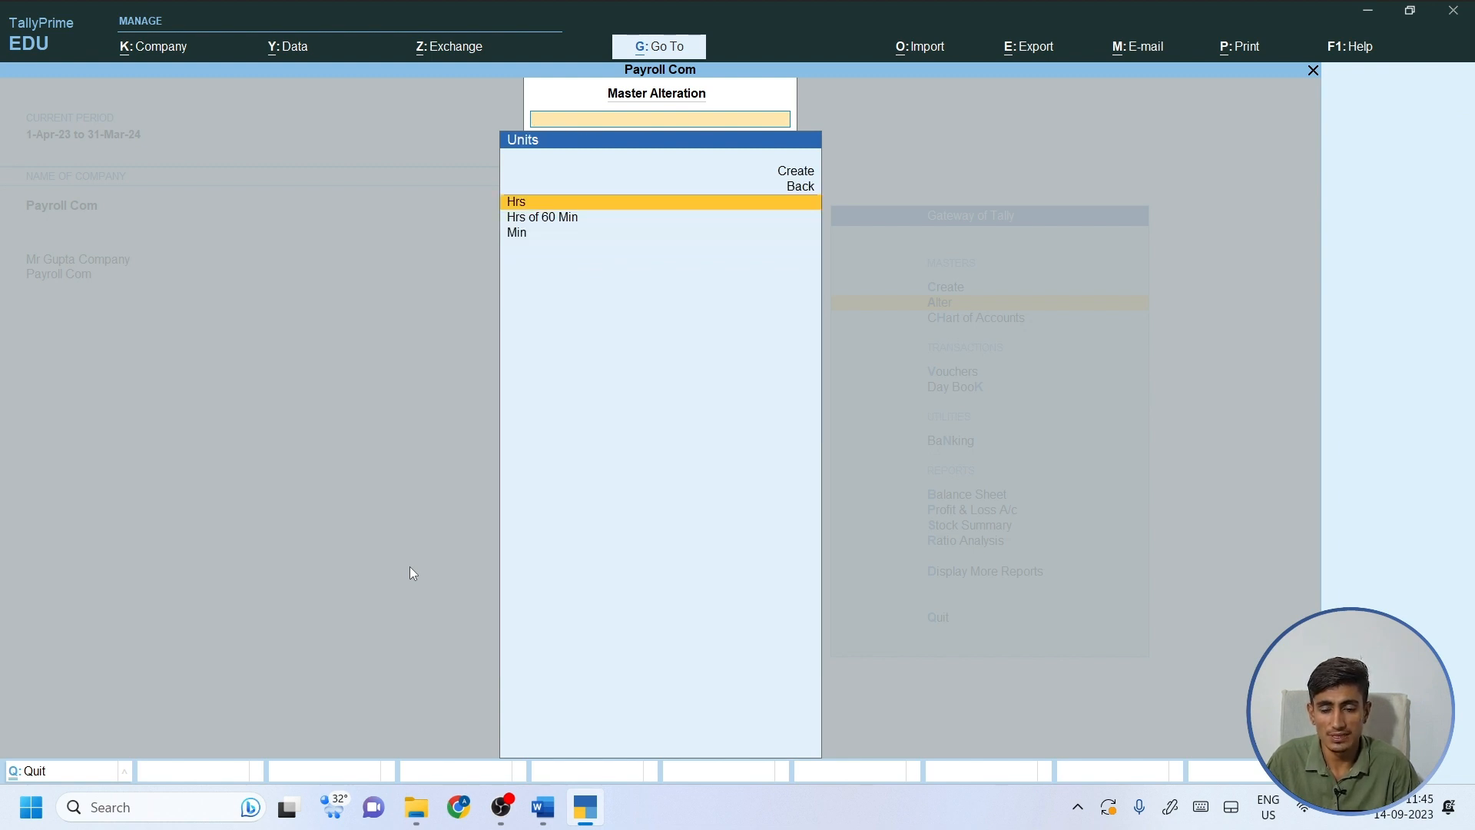
# Look through the Hrs, Hrs of 60 Min and Min units, and return to the list of masters.
pyautogui.press('Down')
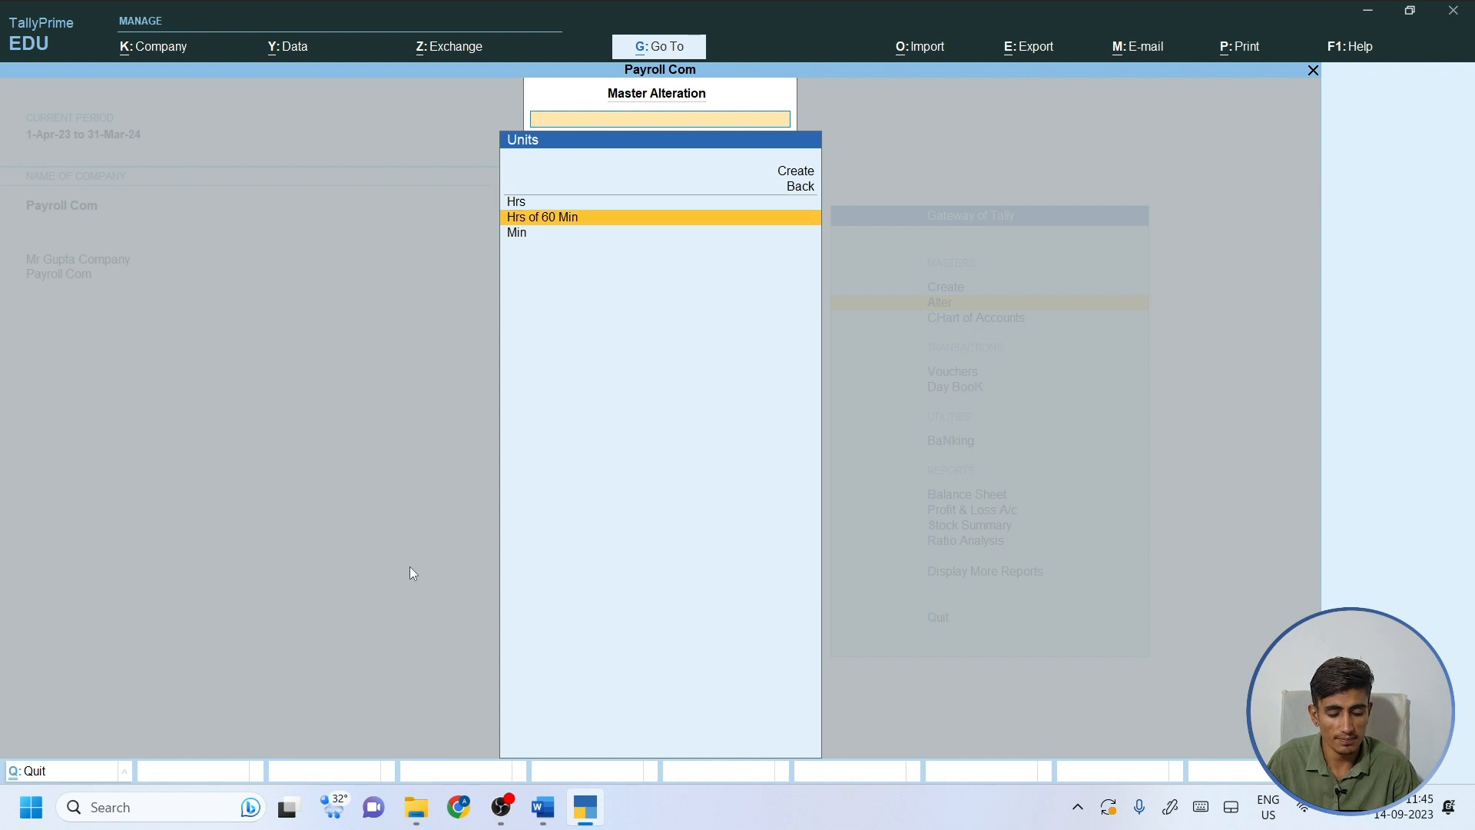
pyautogui.press('Return')
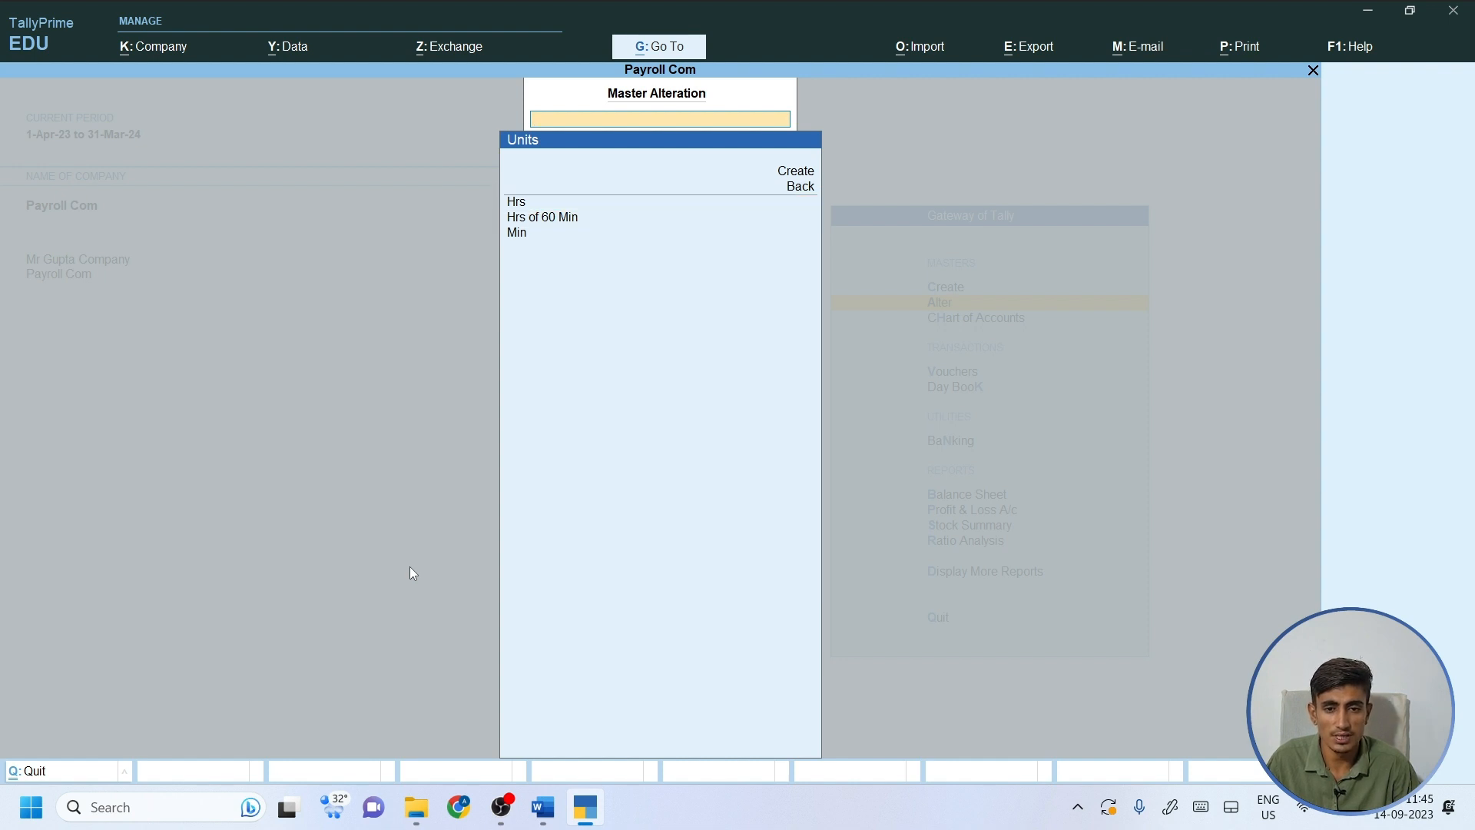
pyautogui.press('Up')
pyautogui.press('Up')
pyautogui.press('Up')
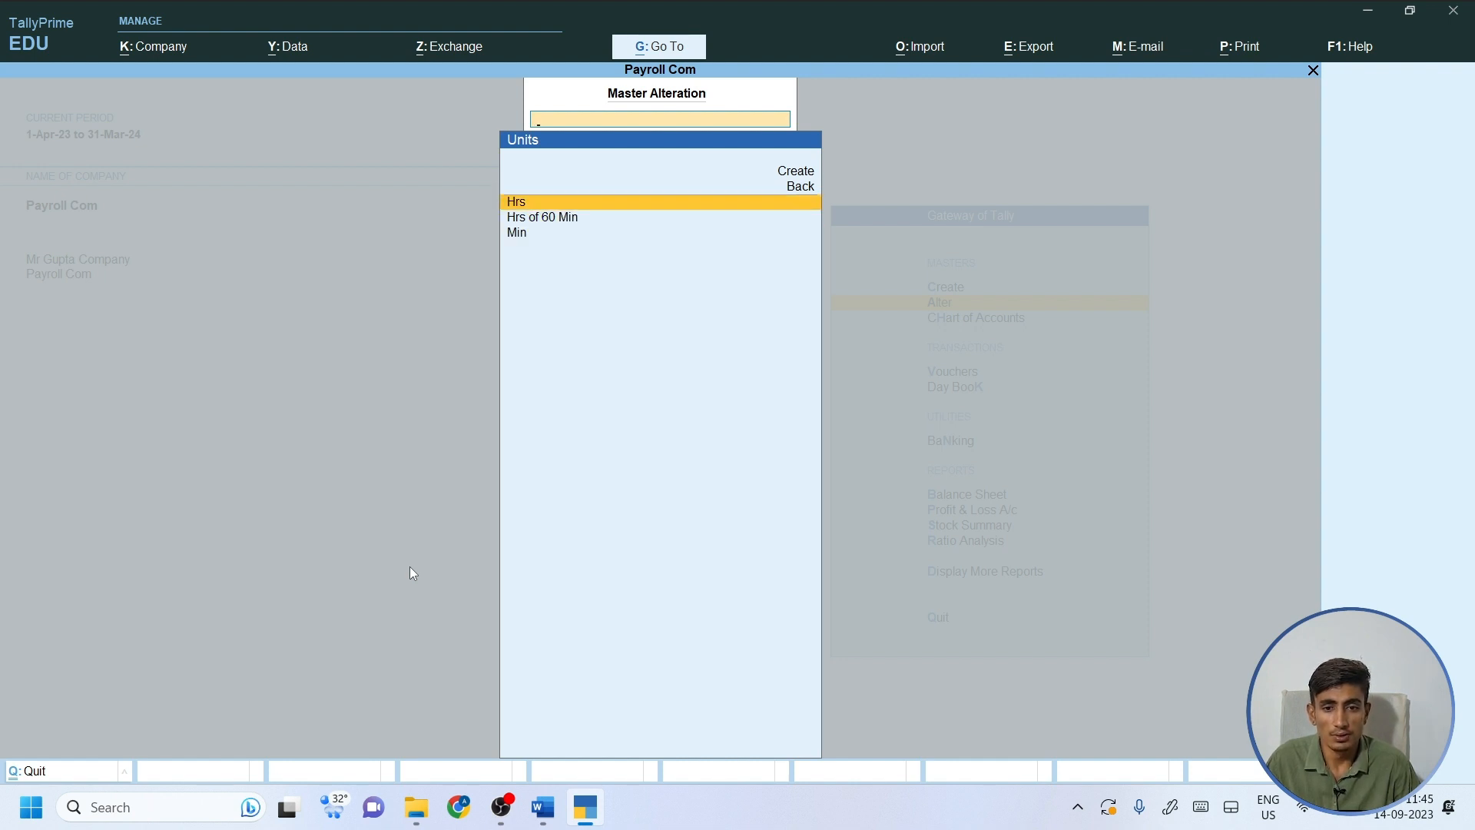
pyautogui.press('Down')
pyautogui.press('Down')
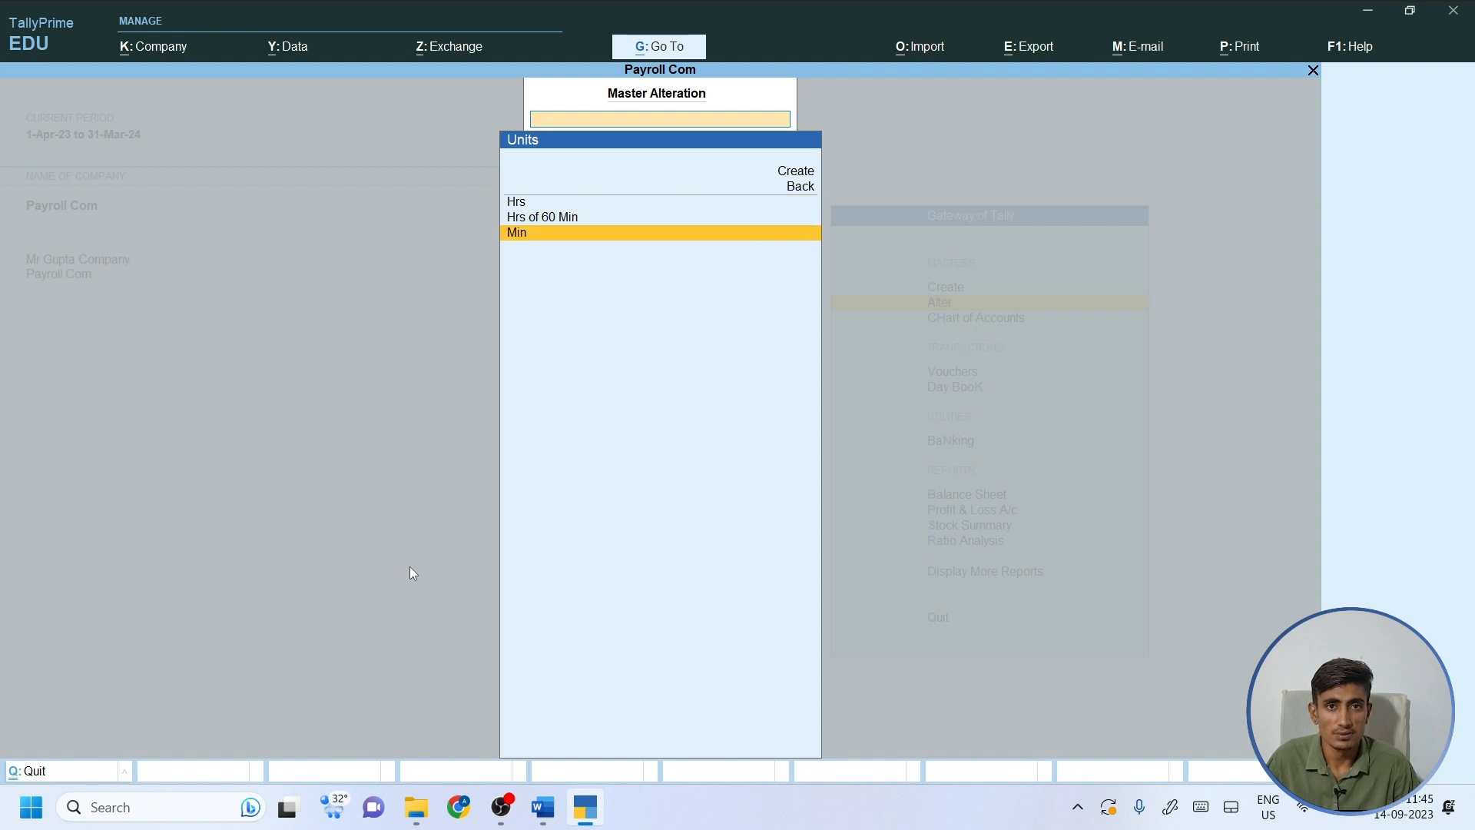
pyautogui.press('BackSpace')
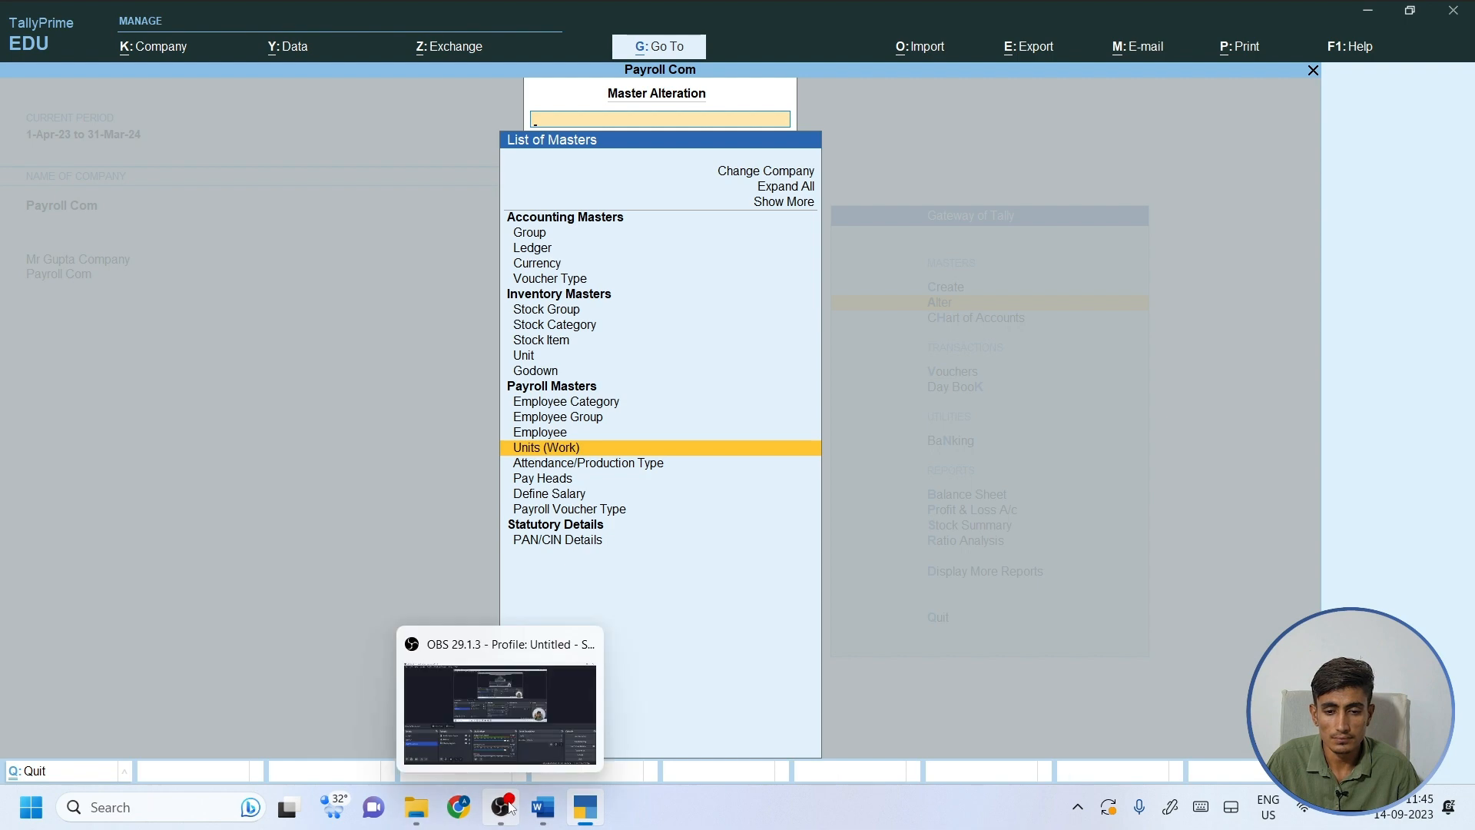
# Switch to the Word payroll notes and underline Attendance and Production in the "5. Create Attendance/Production Type" heading.
pyautogui.click(543, 807)
pyautogui.scroll(-15, 522, 439)
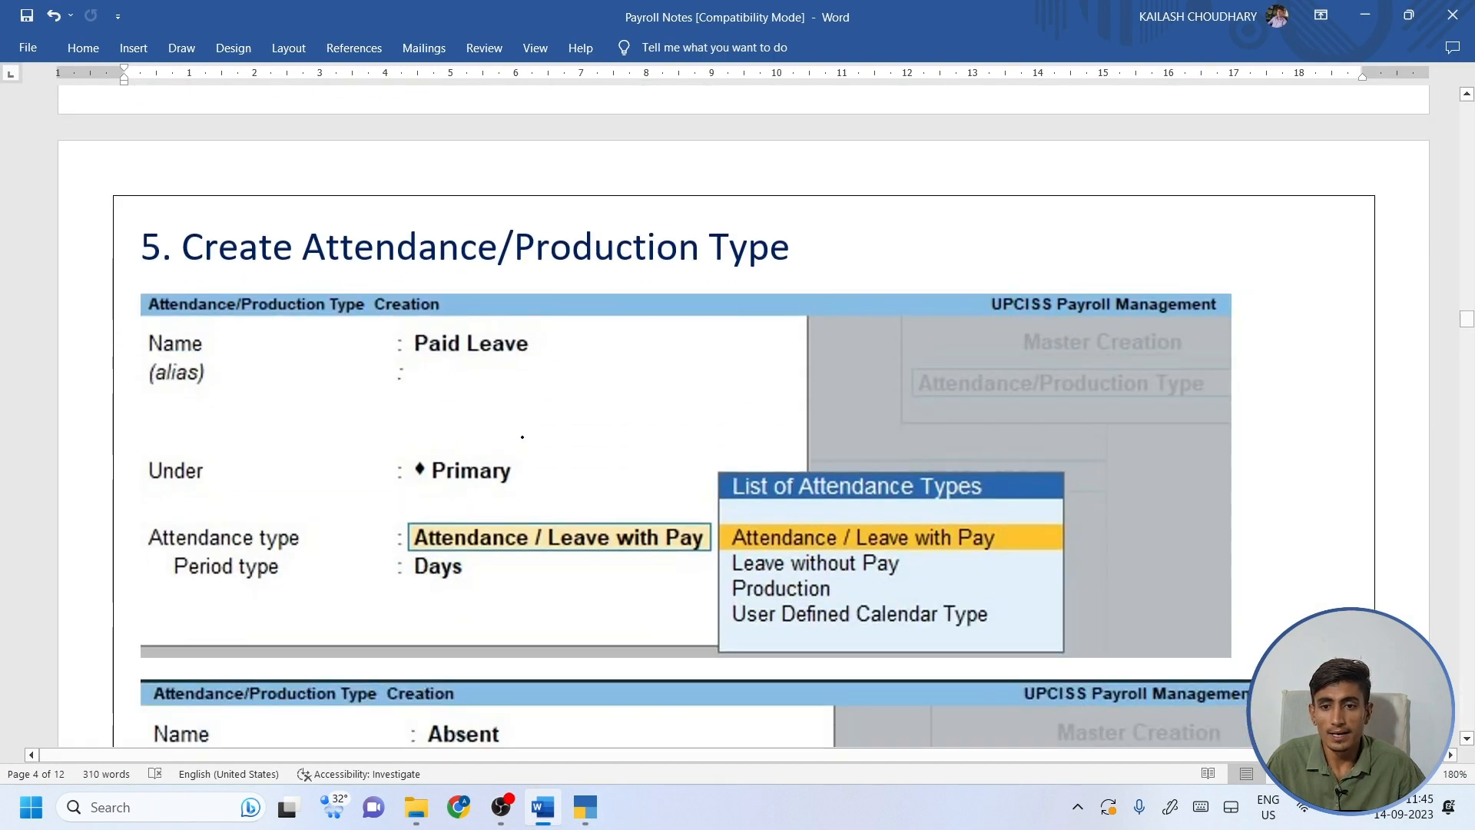
pyautogui.moveTo(300, 262)
pyautogui.mouseDown()
pyautogui.moveTo(369, 279)
pyautogui.moveTo(503, 258)
pyautogui.moveTo(572, 278)
pyautogui.moveTo(691, 273)
pyautogui.moveTo(698, 257)
pyautogui.mouseUp()
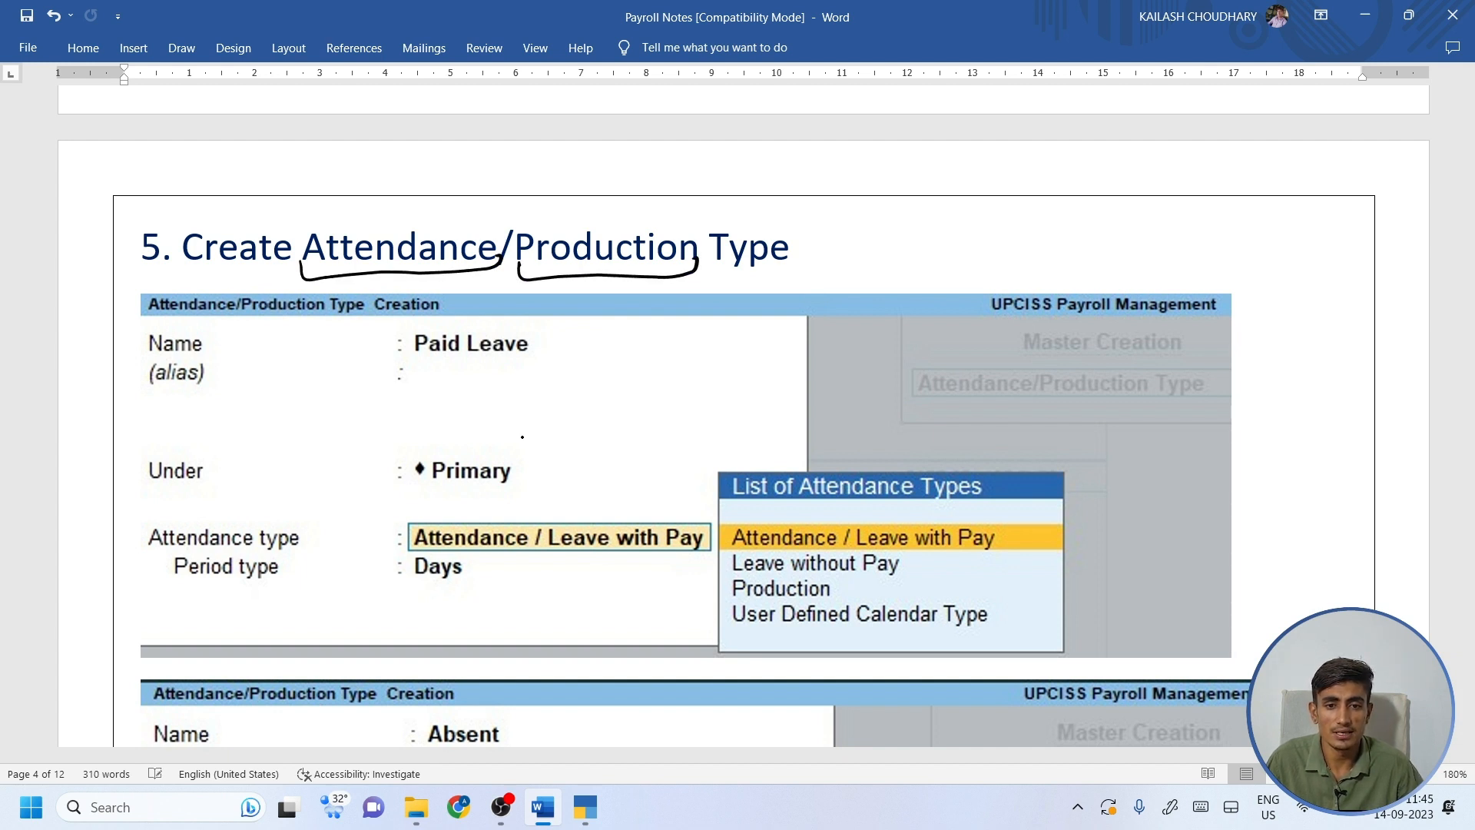
# Handwrite an underlined "overtime" above Production in the heading and draw a circled arrow beside it.
pyautogui.moveTo(600, 222)
pyautogui.mouseDown()
pyautogui.moveTo(604, 192)
pyautogui.moveTo(621, 201)
pyautogui.mouseUp()
pyautogui.moveTo(651, 178)
pyautogui.mouseDown()
pyautogui.moveTo(645, 191)
pyautogui.moveTo(681, 173)
pyautogui.mouseUp()
pyautogui.moveTo(688, 174); pyautogui.dragTo(832, 134)
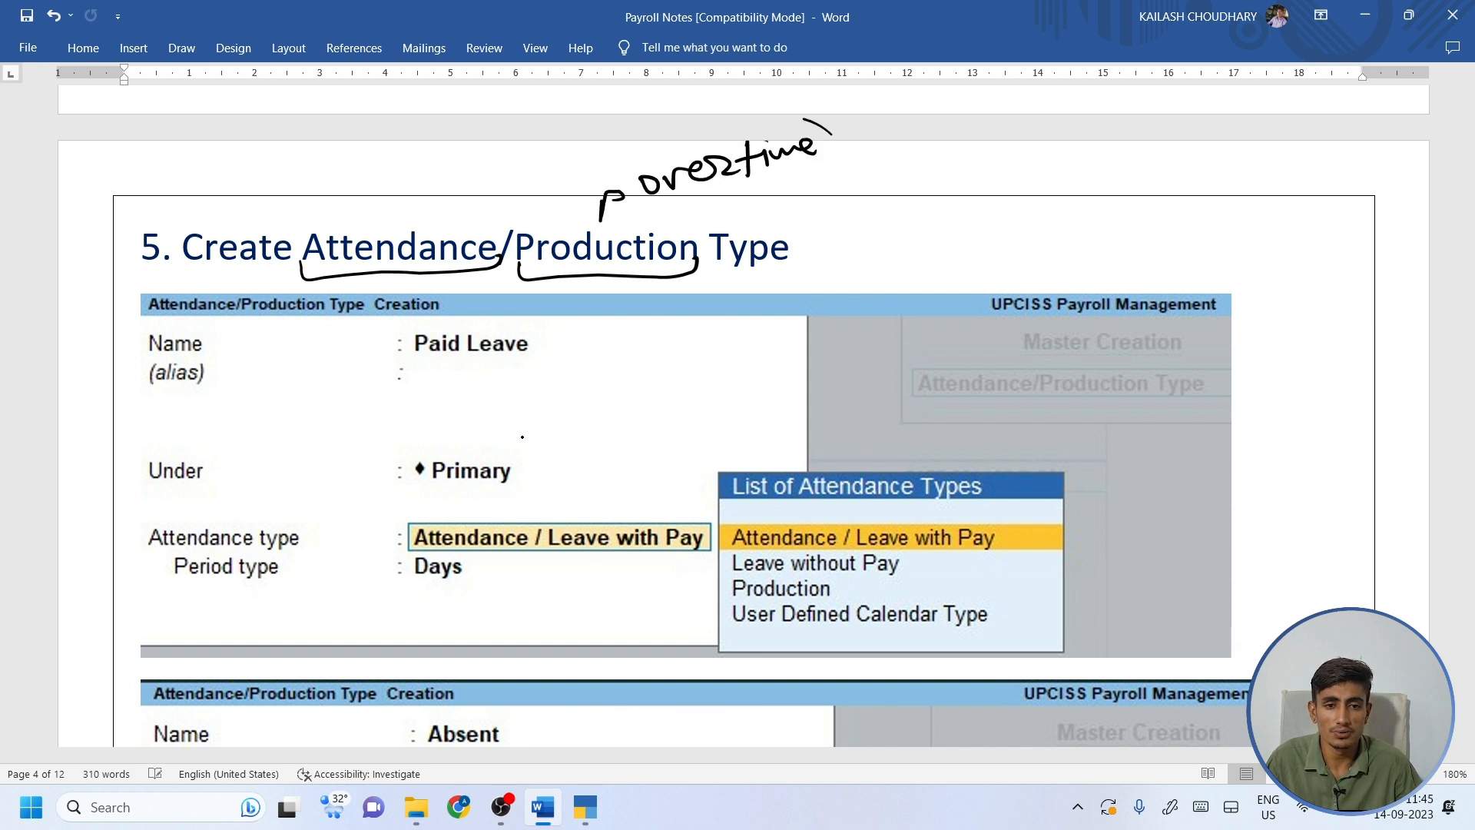
pyautogui.moveTo(655, 207); pyautogui.dragTo(710, 199)
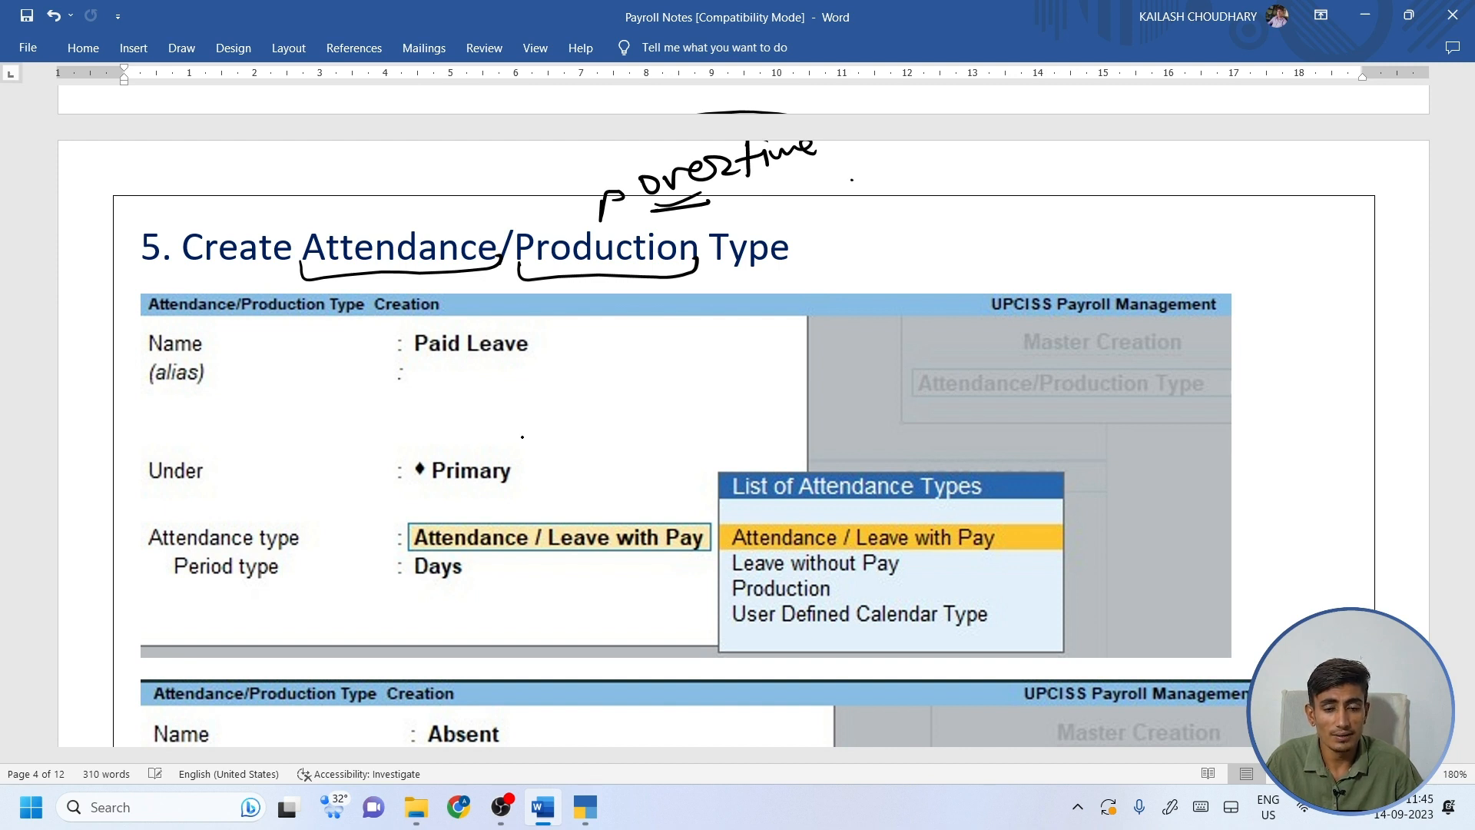
pyautogui.moveTo(844, 181)
pyautogui.mouseDown()
pyautogui.moveTo(874, 182)
pyautogui.moveTo(855, 192)
pyautogui.moveTo(834, 162)
pyautogui.mouseUp()
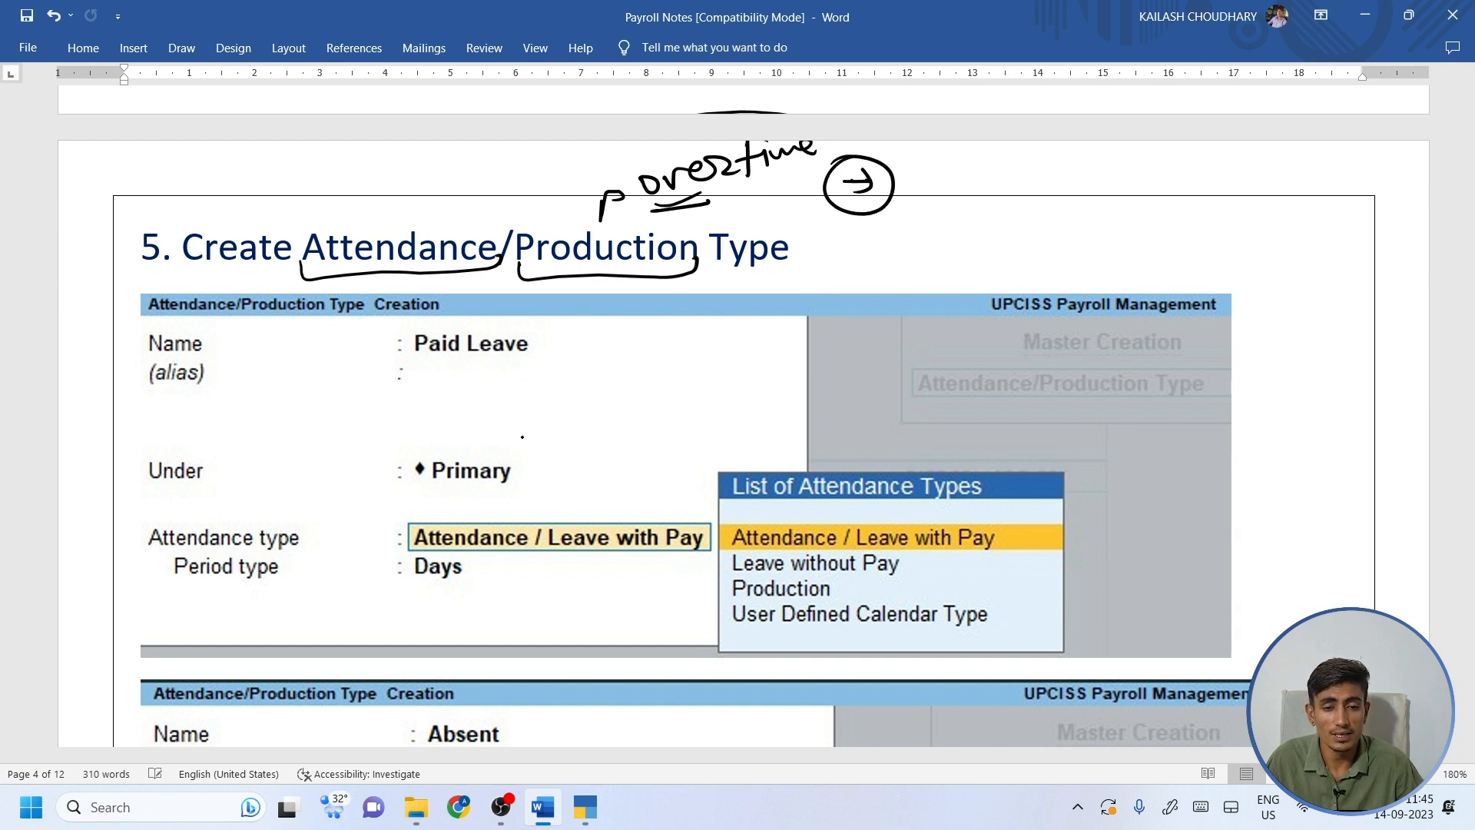
pyautogui.moveTo(730, 203); pyautogui.dragTo(760, 192)
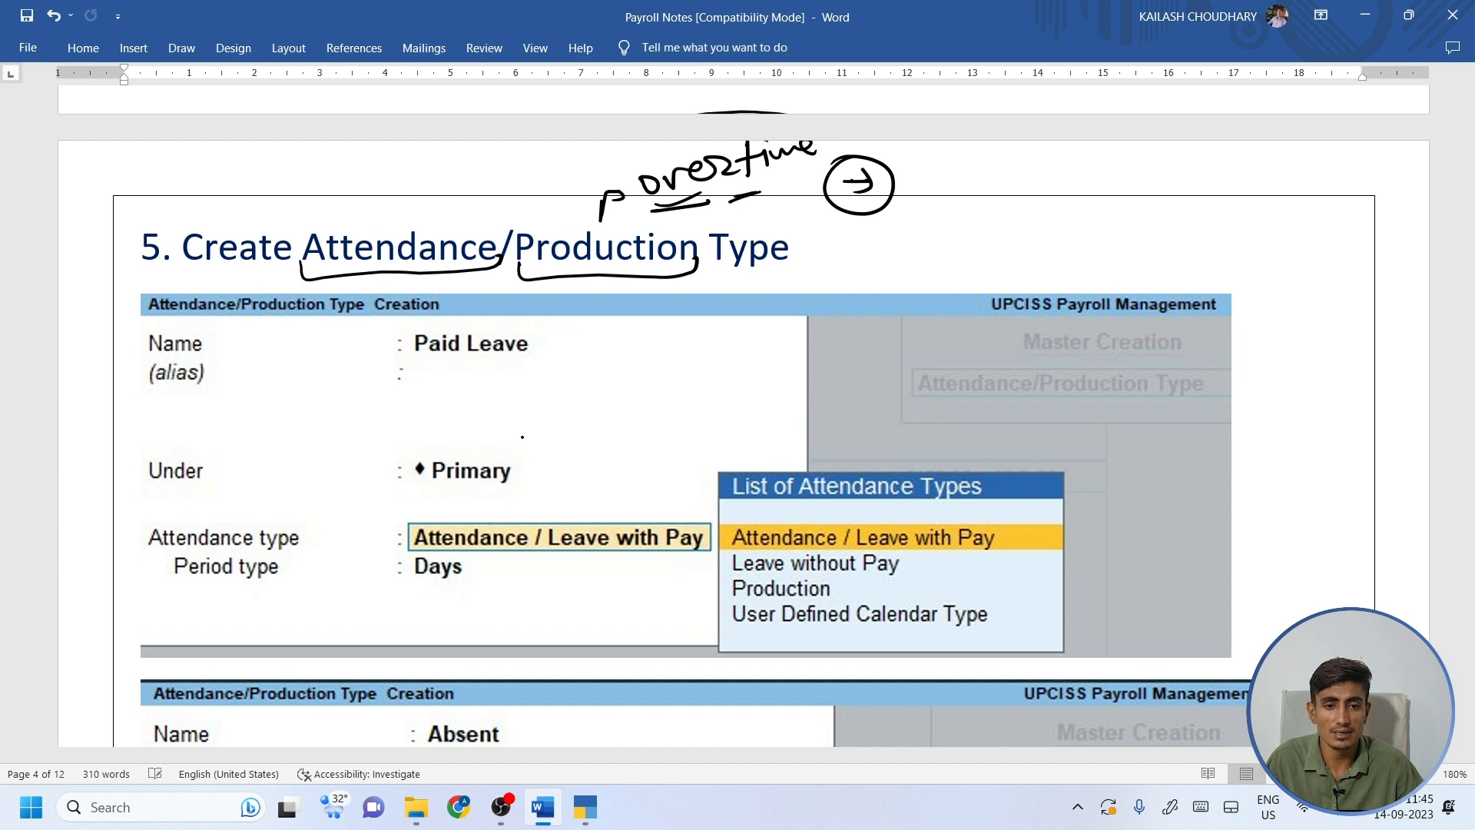
# Handwrite "Absent" beside the section 5 heading, underline it and circle it.
pyautogui.moveTo(890, 261)
pyautogui.mouseDown()
pyautogui.moveTo(919, 255)
pyautogui.moveTo(916, 238)
pyautogui.mouseUp()
pyautogui.moveTo(930, 219)
pyautogui.mouseDown()
pyautogui.moveTo(939, 248)
pyautogui.moveTo(1030, 186)
pyautogui.moveTo(1036, 204)
pyautogui.mouseUp()
pyautogui.moveTo(1013, 198); pyautogui.dragTo(1050, 187)
pyautogui.moveTo(974, 240); pyautogui.dragTo(1024, 229)
pyautogui.moveTo(1042, 169)
pyautogui.mouseDown()
pyautogui.moveTo(999, 162)
pyautogui.moveTo(917, 188)
pyautogui.mouseUp()
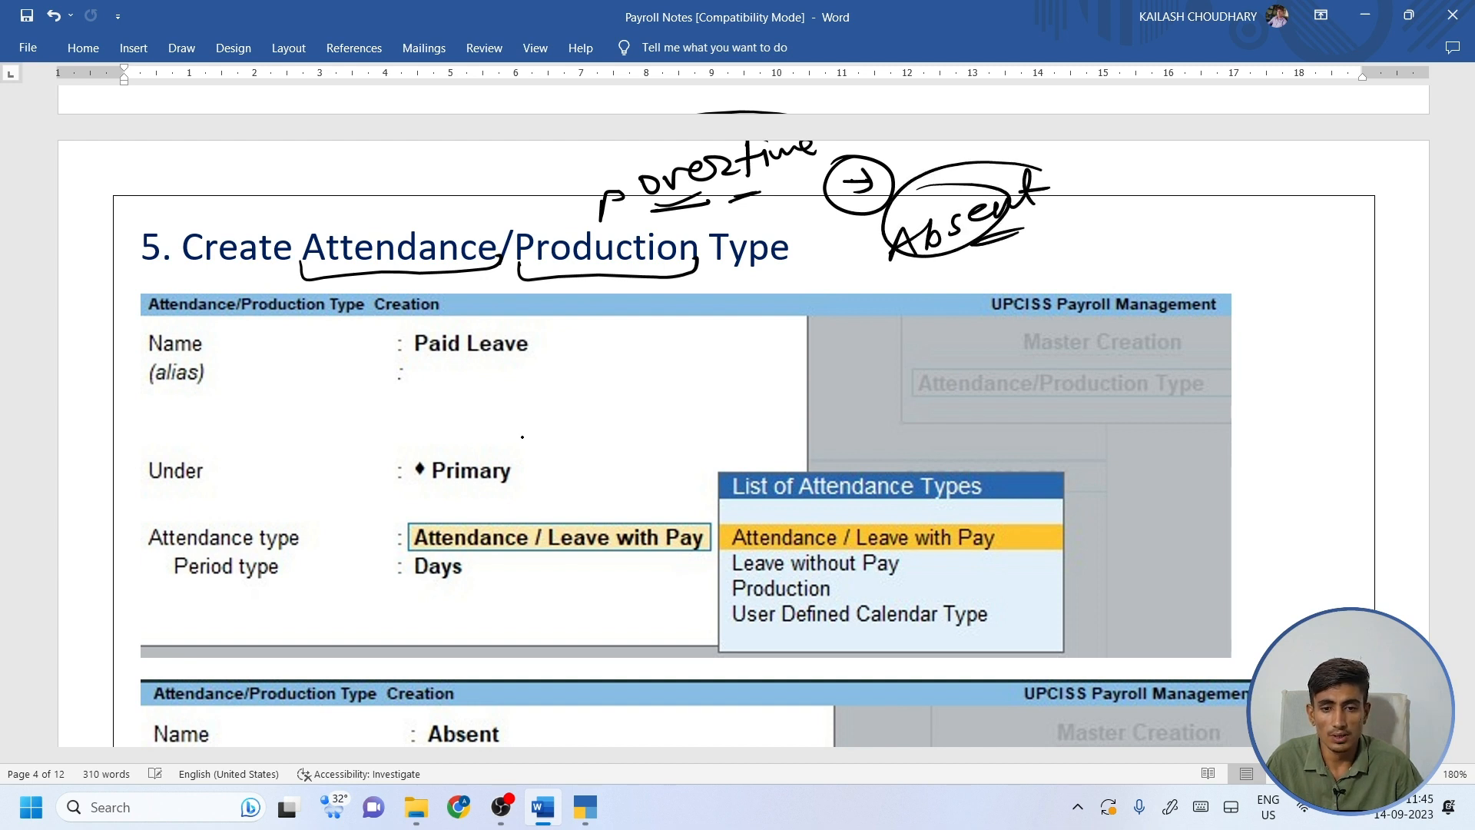
# Handwrite "paid leave" next to "Absent", underline both words and add a tick in front.
pyautogui.moveTo(1075, 217)
pyautogui.mouseDown()
pyautogui.moveTo(1114, 216)
pyautogui.moveTo(1163, 178)
pyautogui.moveTo(1161, 221)
pyautogui.mouseUp()
pyautogui.click(1128, 185)
pyautogui.moveTo(1183, 215)
pyautogui.mouseDown()
pyautogui.moveTo(1210, 175)
pyautogui.moveTo(1314, 158)
pyautogui.moveTo(1316, 178)
pyautogui.mouseUp()
pyautogui.moveTo(1108, 242)
pyautogui.mouseDown()
pyautogui.moveTo(1145, 243)
pyautogui.moveTo(1069, 256)
pyautogui.mouseUp()
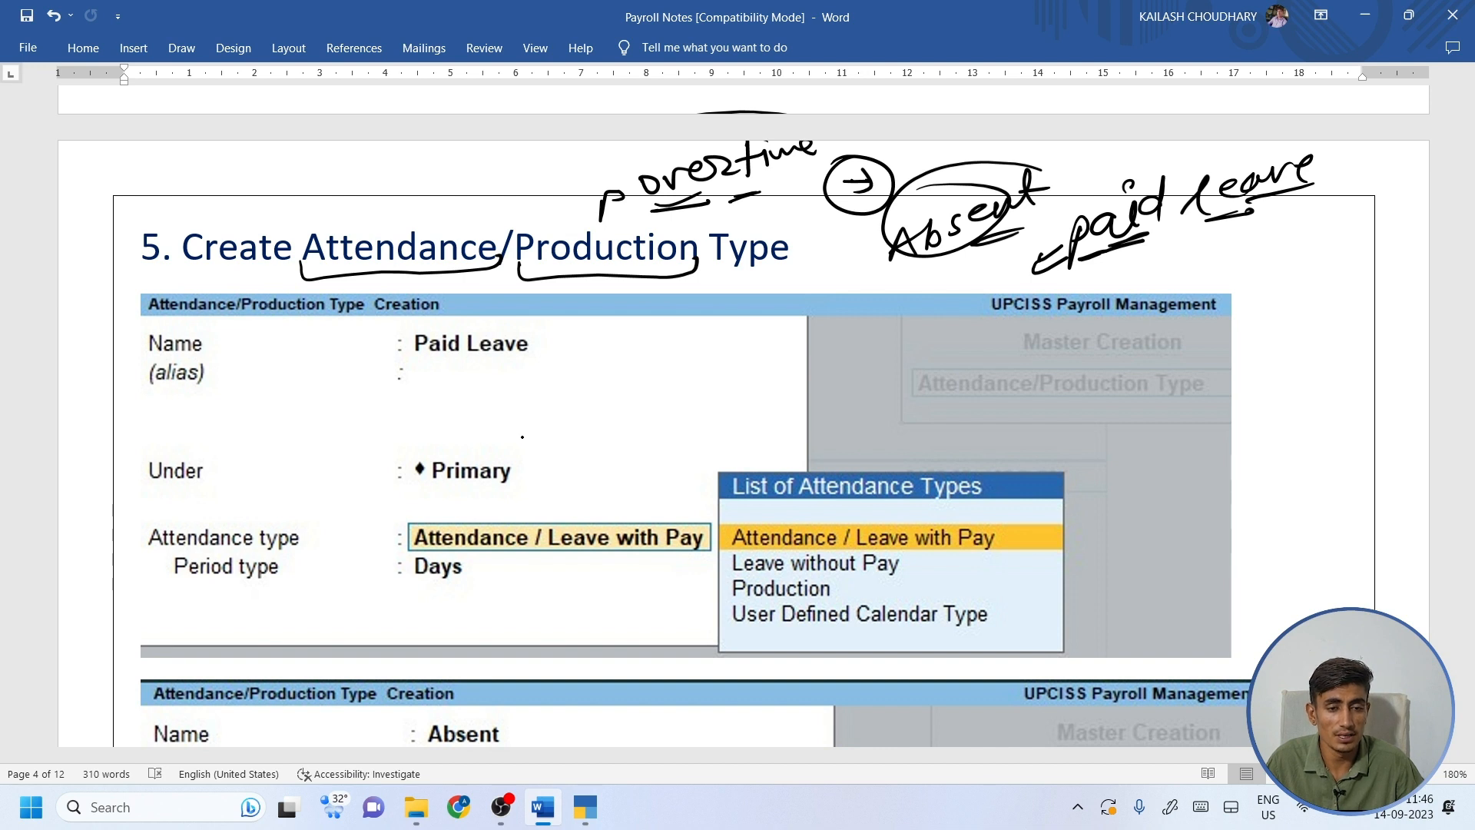
# Add further underlines and ticks at the handwritten "Absent", "paid leave" and "overtime" and under Production in the heading.
pyautogui.moveTo(893, 270); pyautogui.dragTo(933, 256)
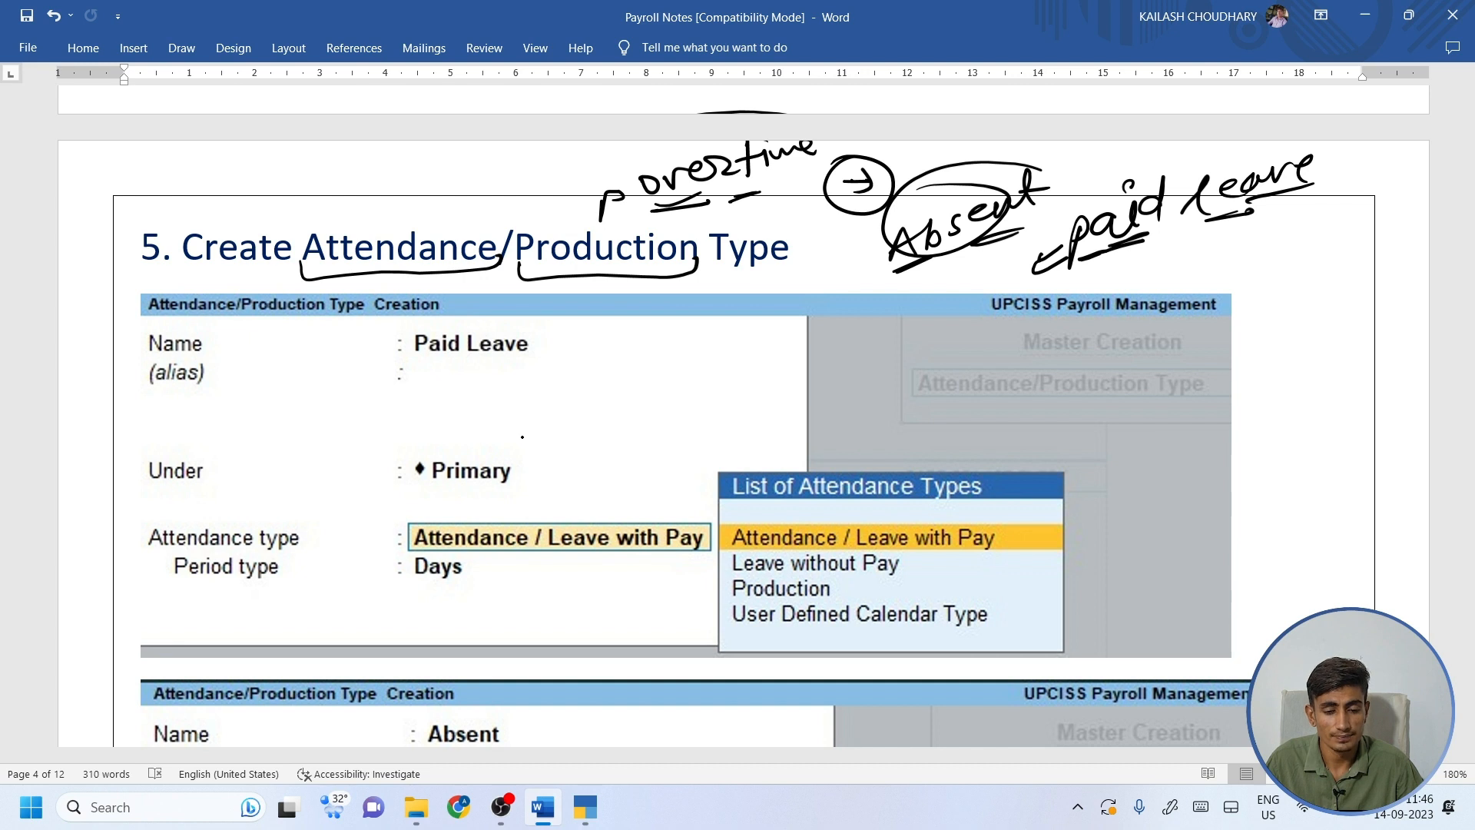
pyautogui.moveTo(855, 265)
pyautogui.mouseDown()
pyautogui.moveTo(882, 249)
pyautogui.moveTo(889, 274)
pyautogui.mouseUp()
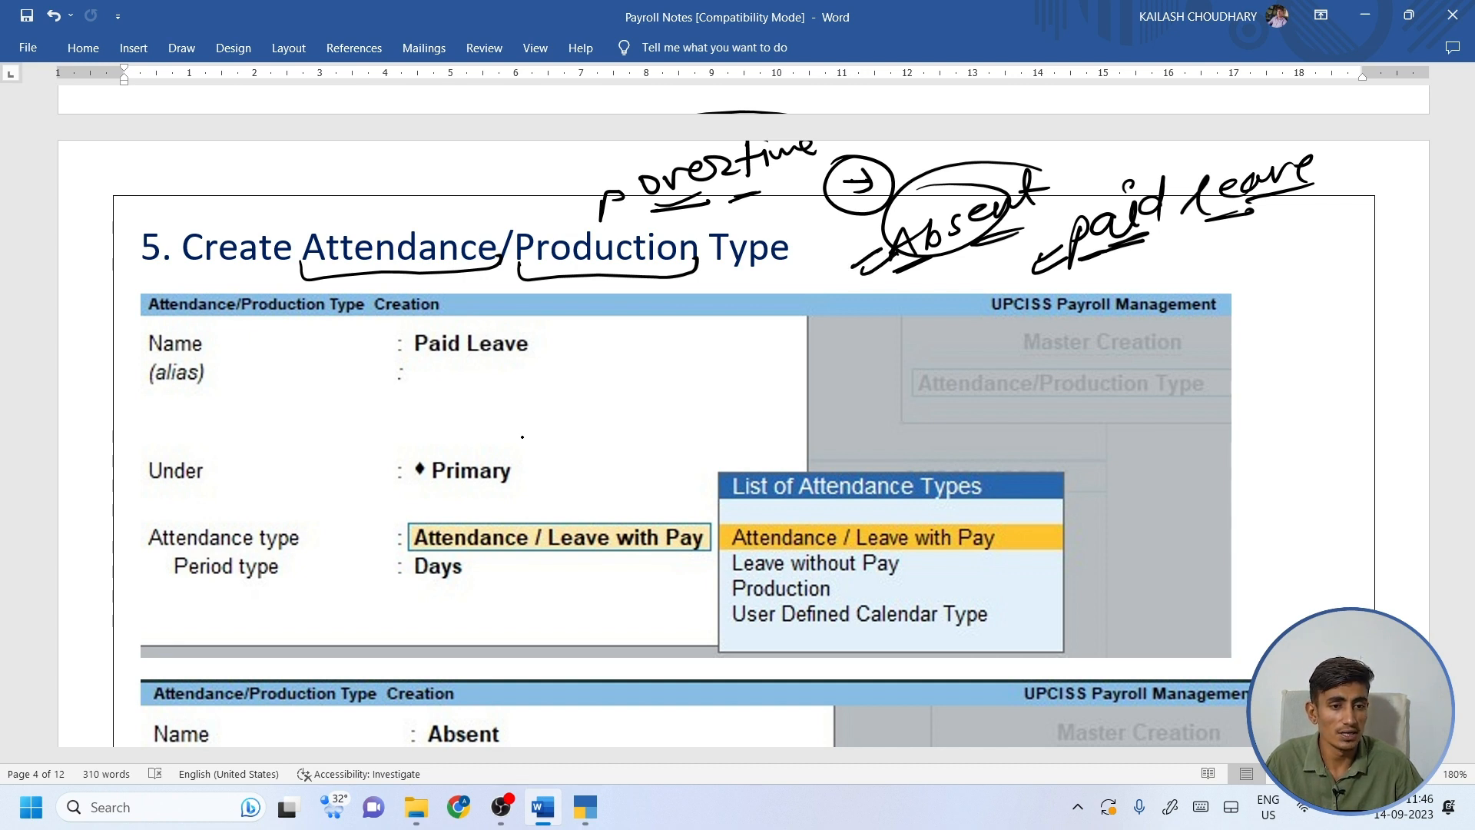
pyautogui.moveTo(1011, 283); pyautogui.dragTo(1067, 267)
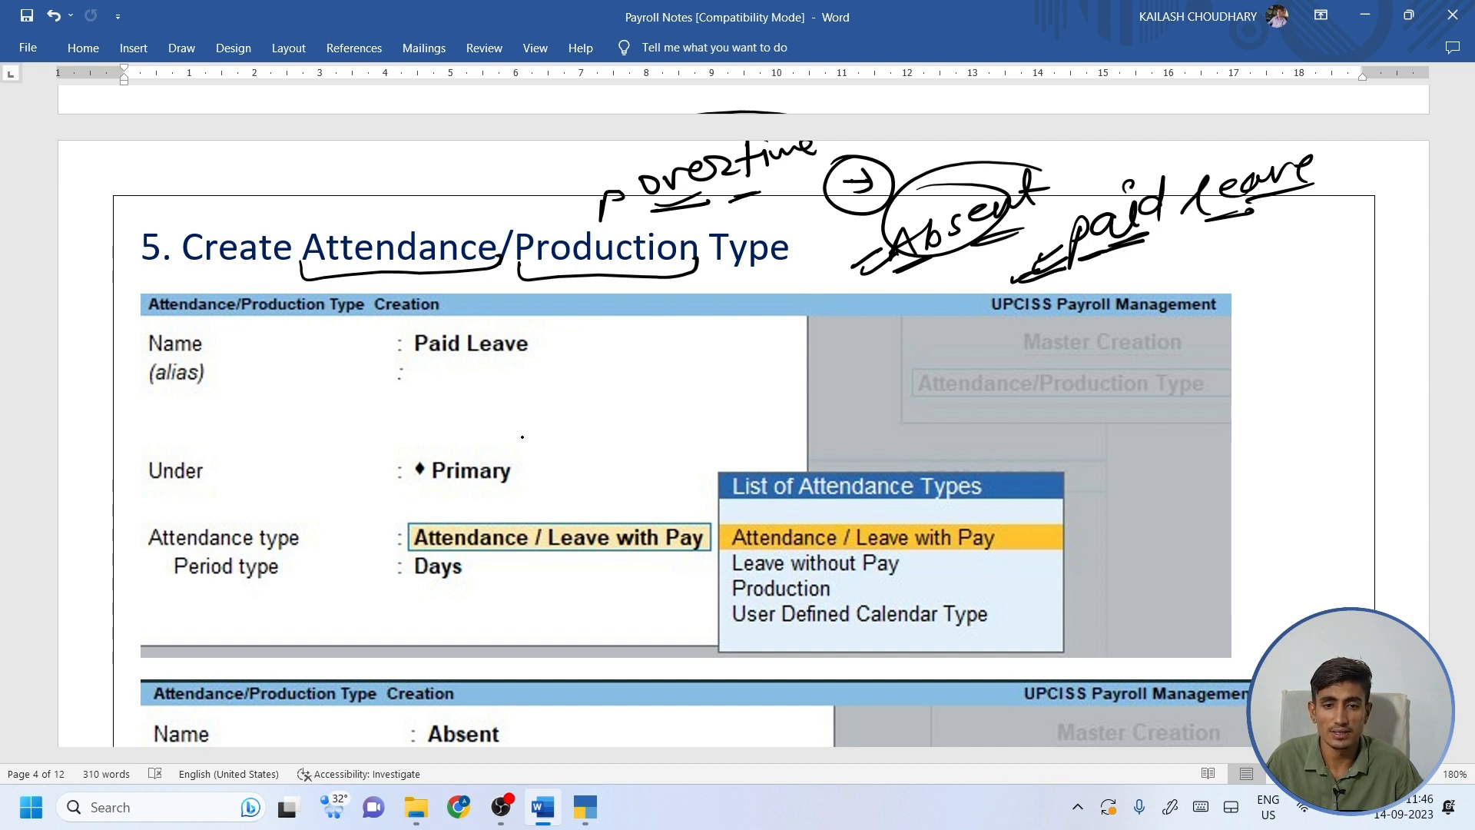
pyautogui.moveTo(686, 223); pyautogui.dragTo(771, 195)
pyautogui.moveTo(631, 291); pyautogui.dragTo(675, 266)
pyautogui.moveTo(629, 292); pyautogui.dragTo(667, 263)
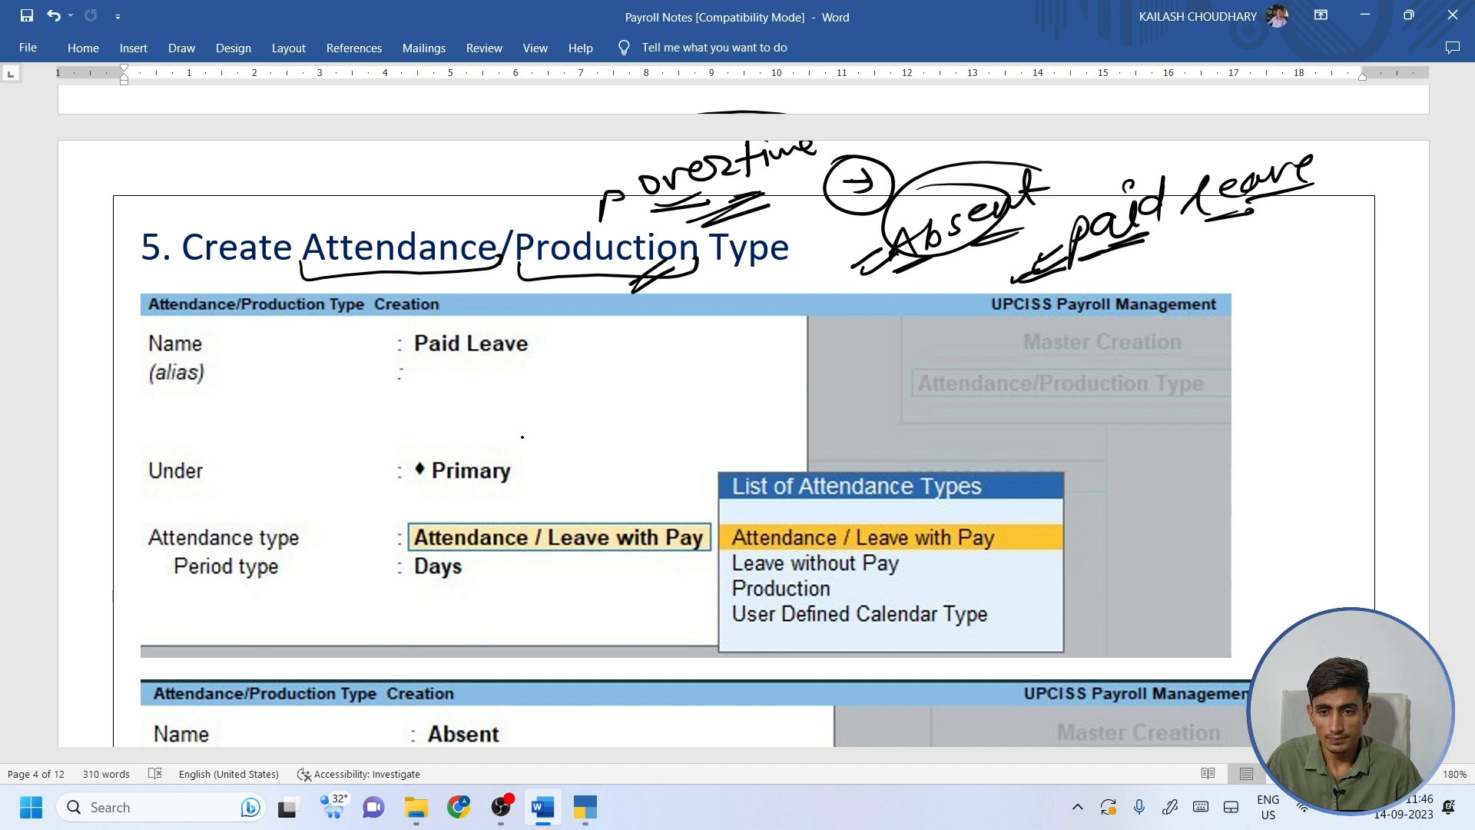
# Write a circled "master" over the heading, mark the Attendance/Production Type form title, and bracket and underline the name Paid Leave.
pyautogui.moveTo(157, 309)
pyautogui.mouseDown()
pyautogui.moveTo(322, 238)
pyautogui.moveTo(222, 284)
pyautogui.moveTo(292, 278)
pyautogui.moveTo(226, 320)
pyautogui.mouseUp()
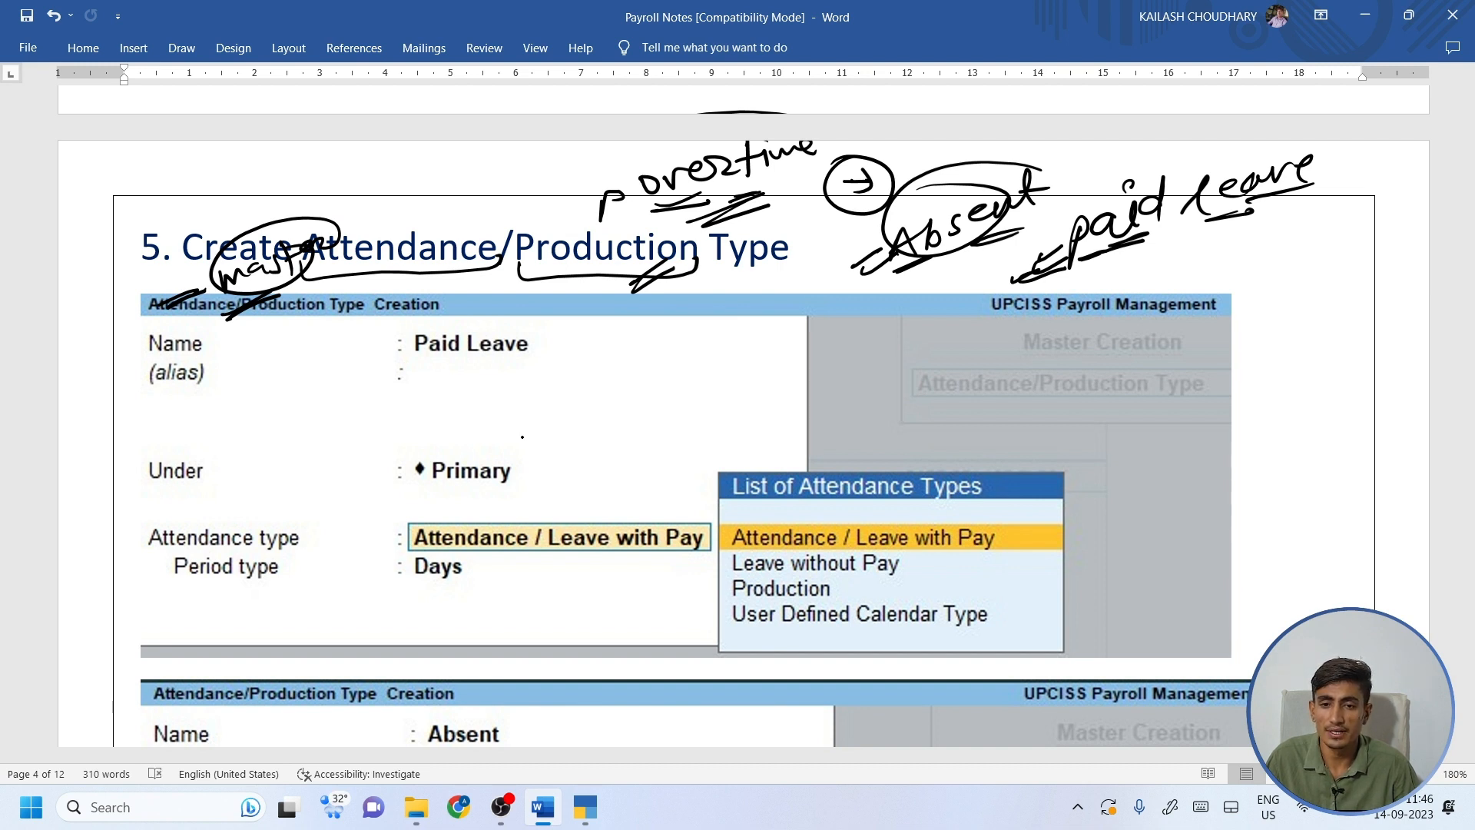
pyautogui.moveTo(328, 305); pyautogui.dragTo(297, 317)
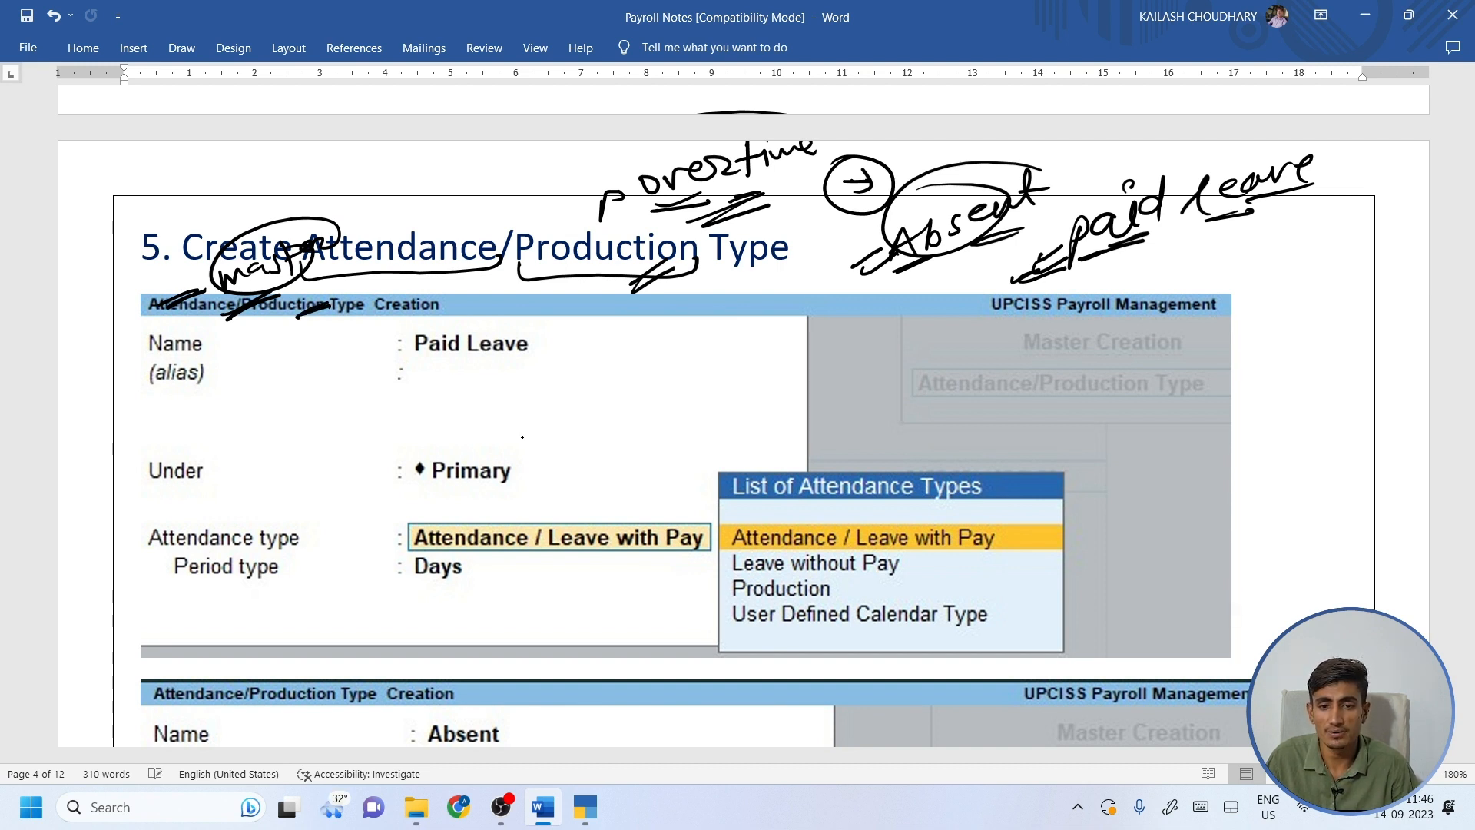
pyautogui.moveTo(413, 335)
pyautogui.mouseDown()
pyautogui.moveTo(459, 364)
pyautogui.moveTo(538, 350)
pyautogui.mouseUp()
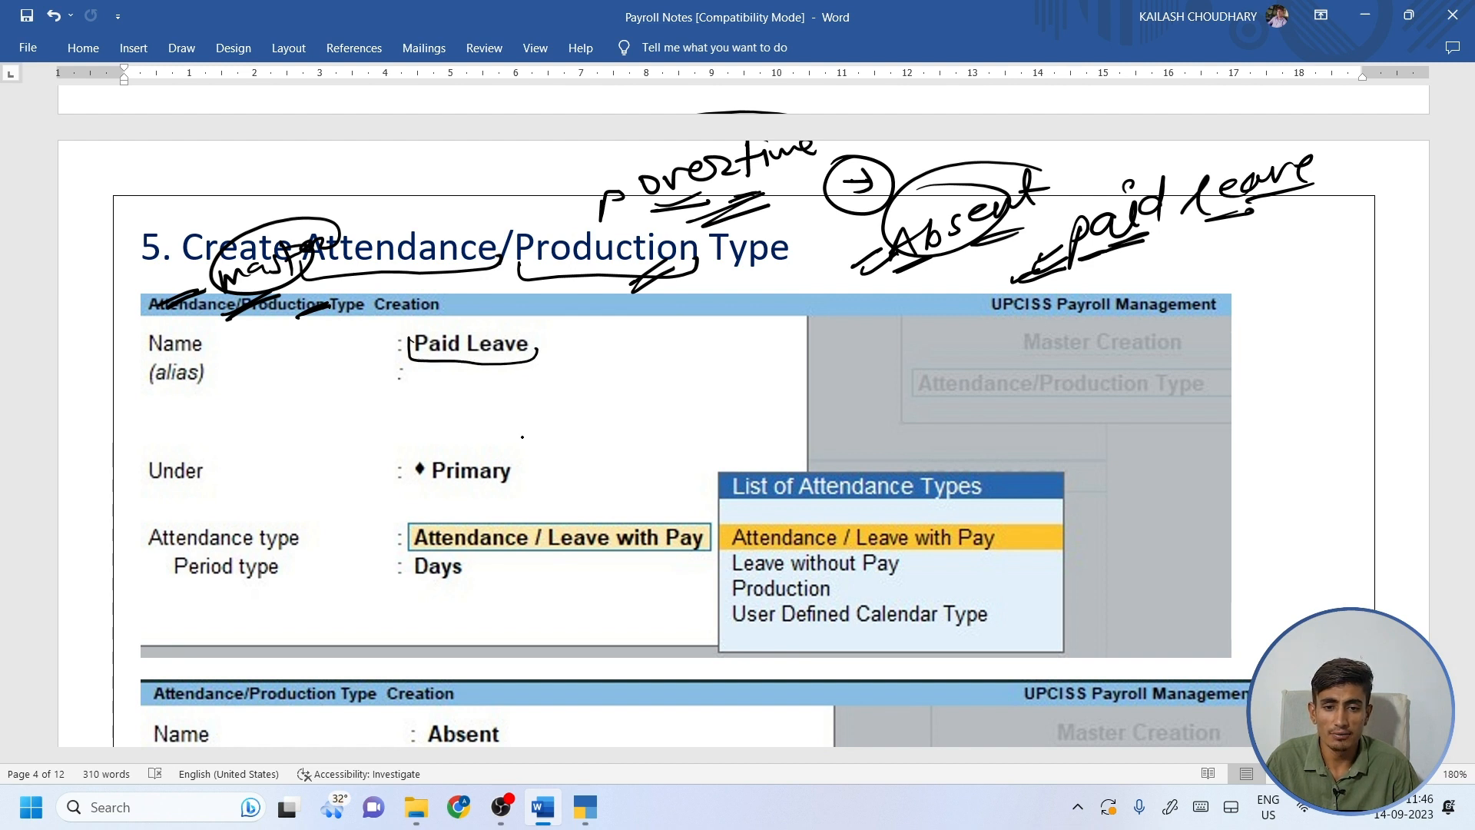
pyautogui.moveTo(397, 371); pyautogui.dragTo(503, 360)
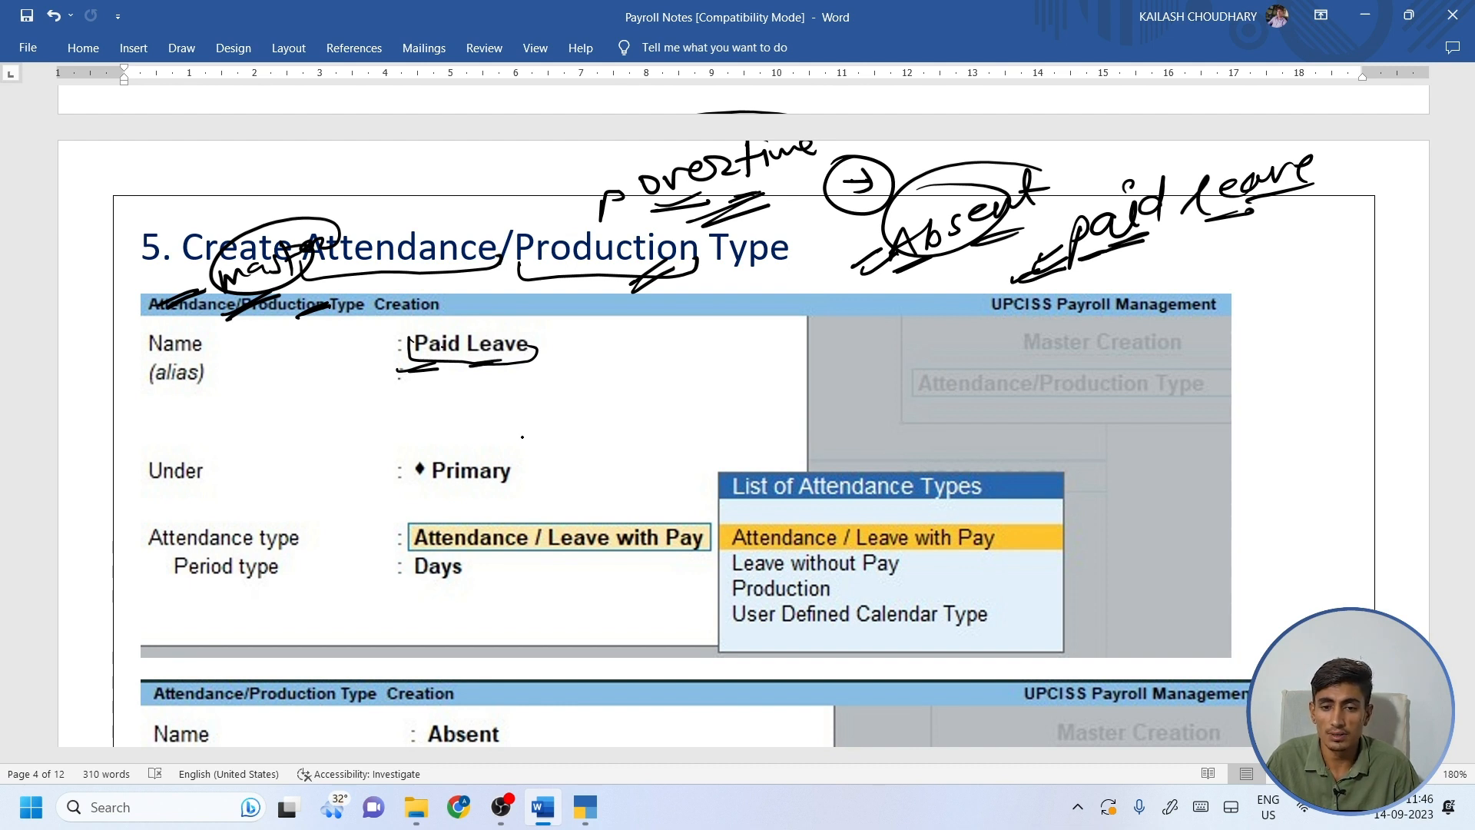
pyautogui.moveTo(547, 364)
pyautogui.mouseDown()
pyautogui.moveTo(509, 375)
pyautogui.moveTo(549, 370)
pyautogui.mouseUp()
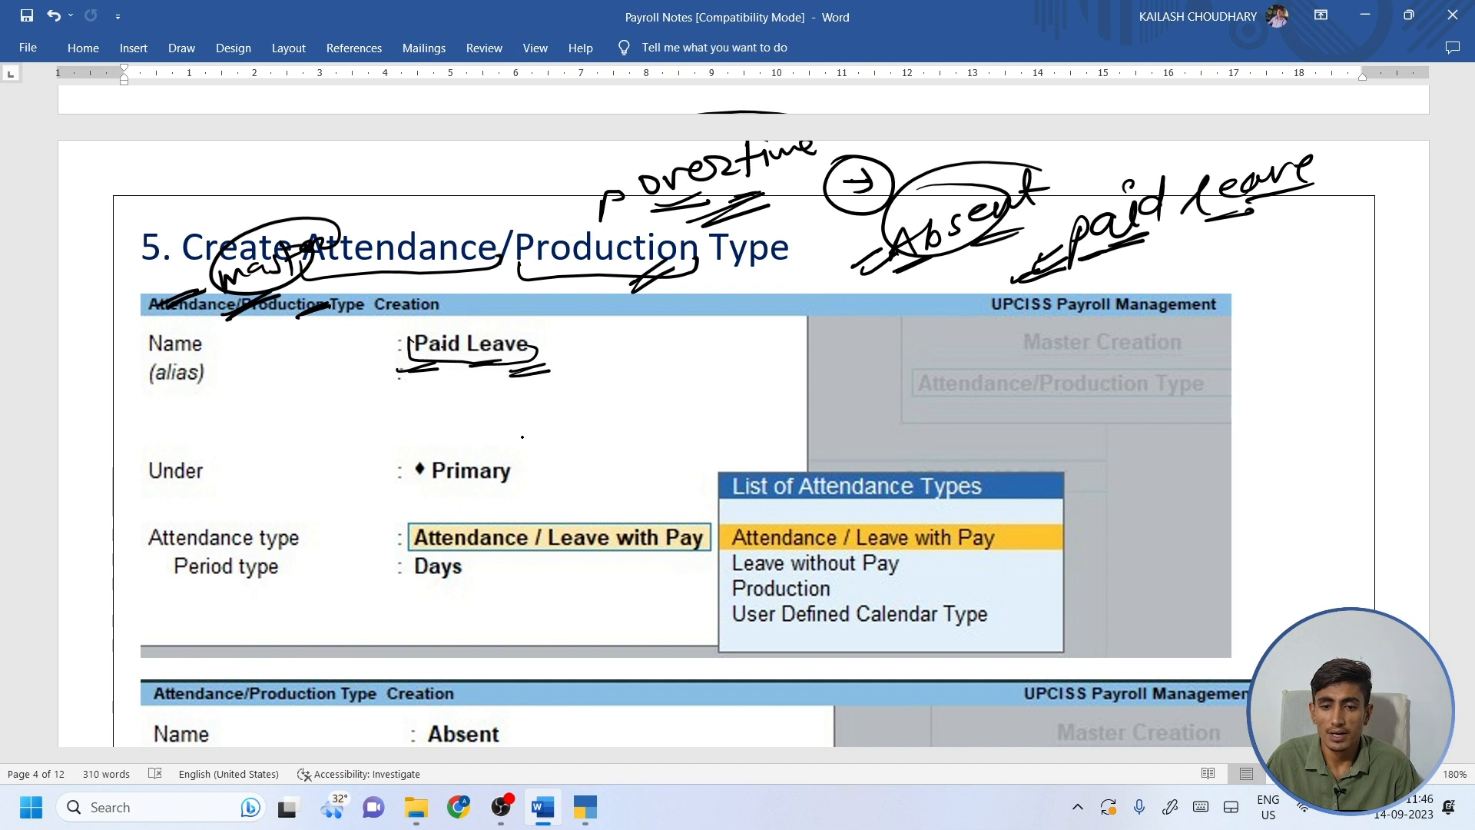
# Tick Primary and Attendance type, and mark Attendance / Leave with Pay and Leave without Pay in the attendance types list.
pyautogui.moveTo(383, 470)
pyautogui.mouseDown()
pyautogui.moveTo(423, 464)
pyautogui.moveTo(380, 482)
pyautogui.mouseUp()
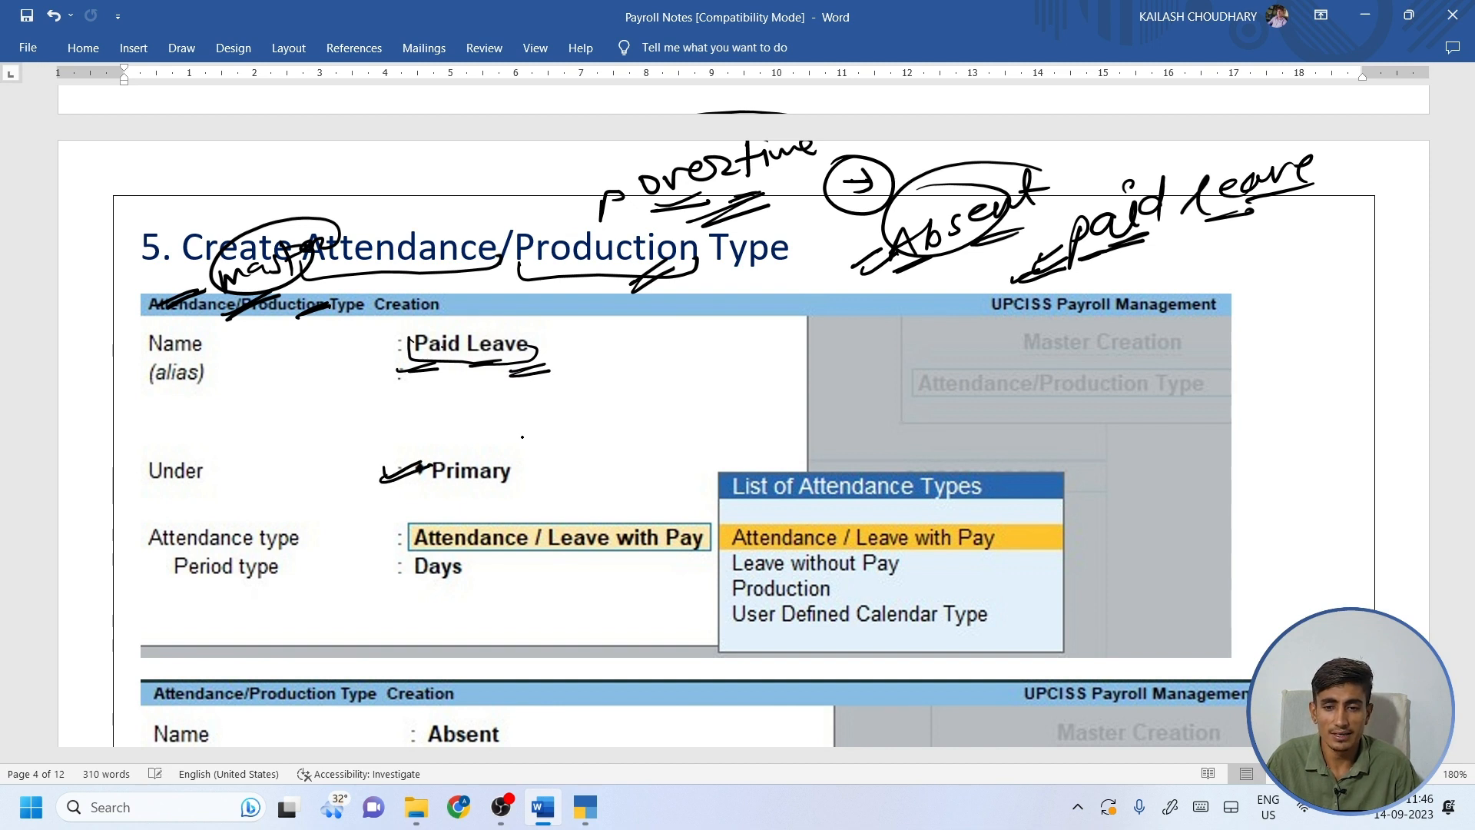
pyautogui.moveTo(336, 533); pyautogui.dragTo(310, 550)
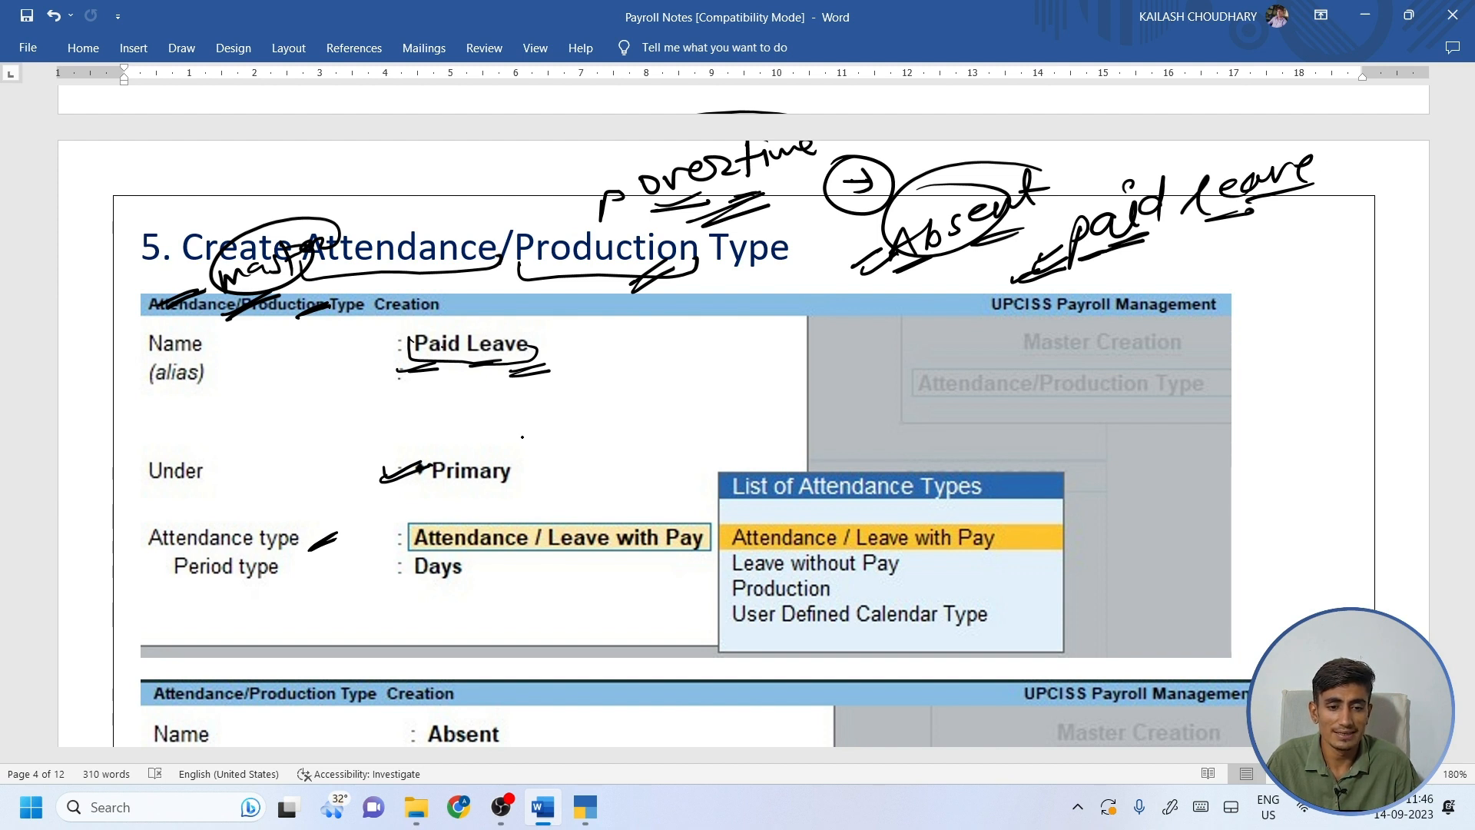
pyautogui.moveTo(1004, 535); pyautogui.dragTo(1043, 529)
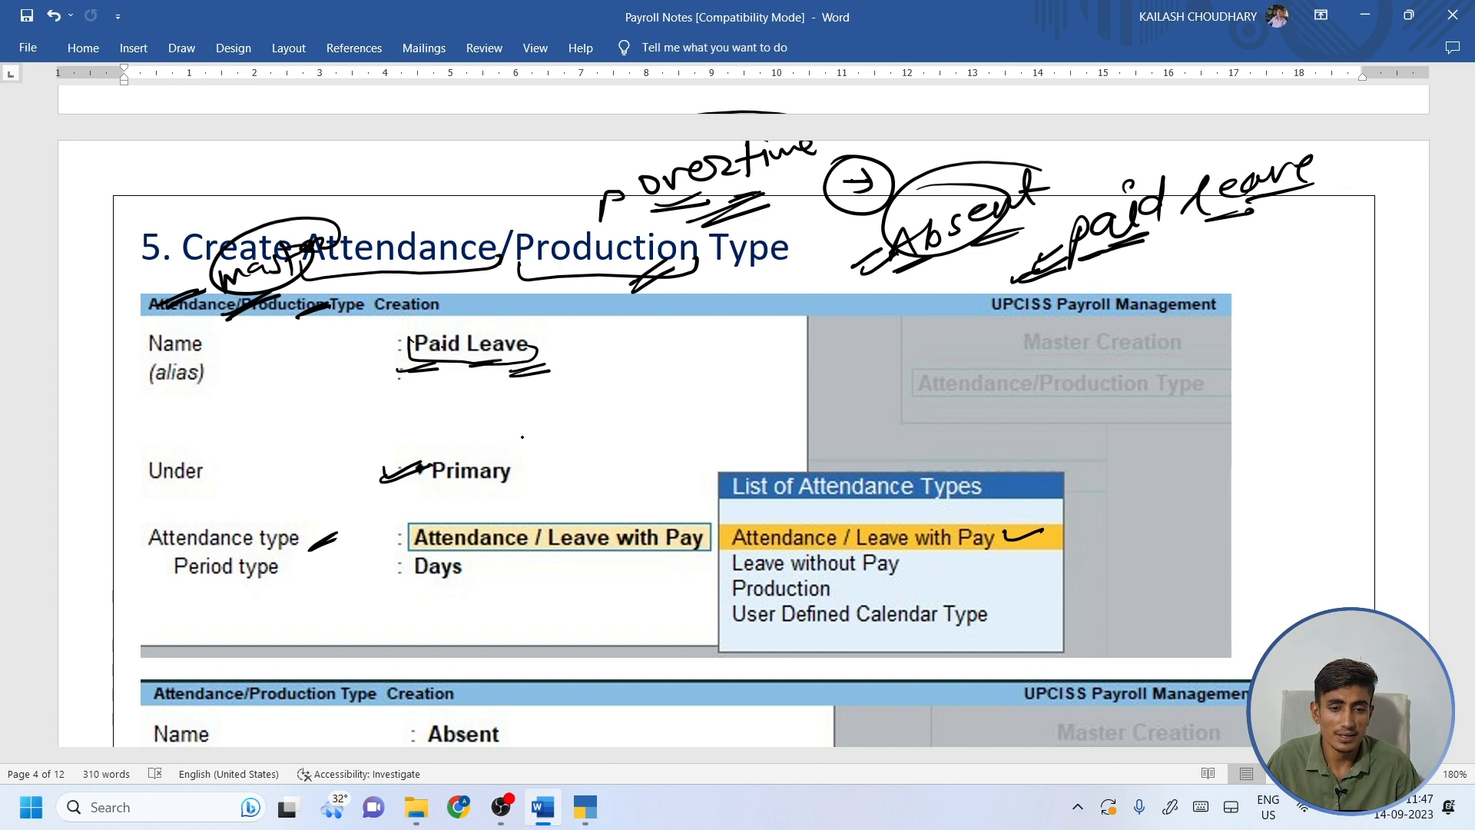
pyautogui.moveTo(884, 577); pyautogui.dragTo(904, 575)
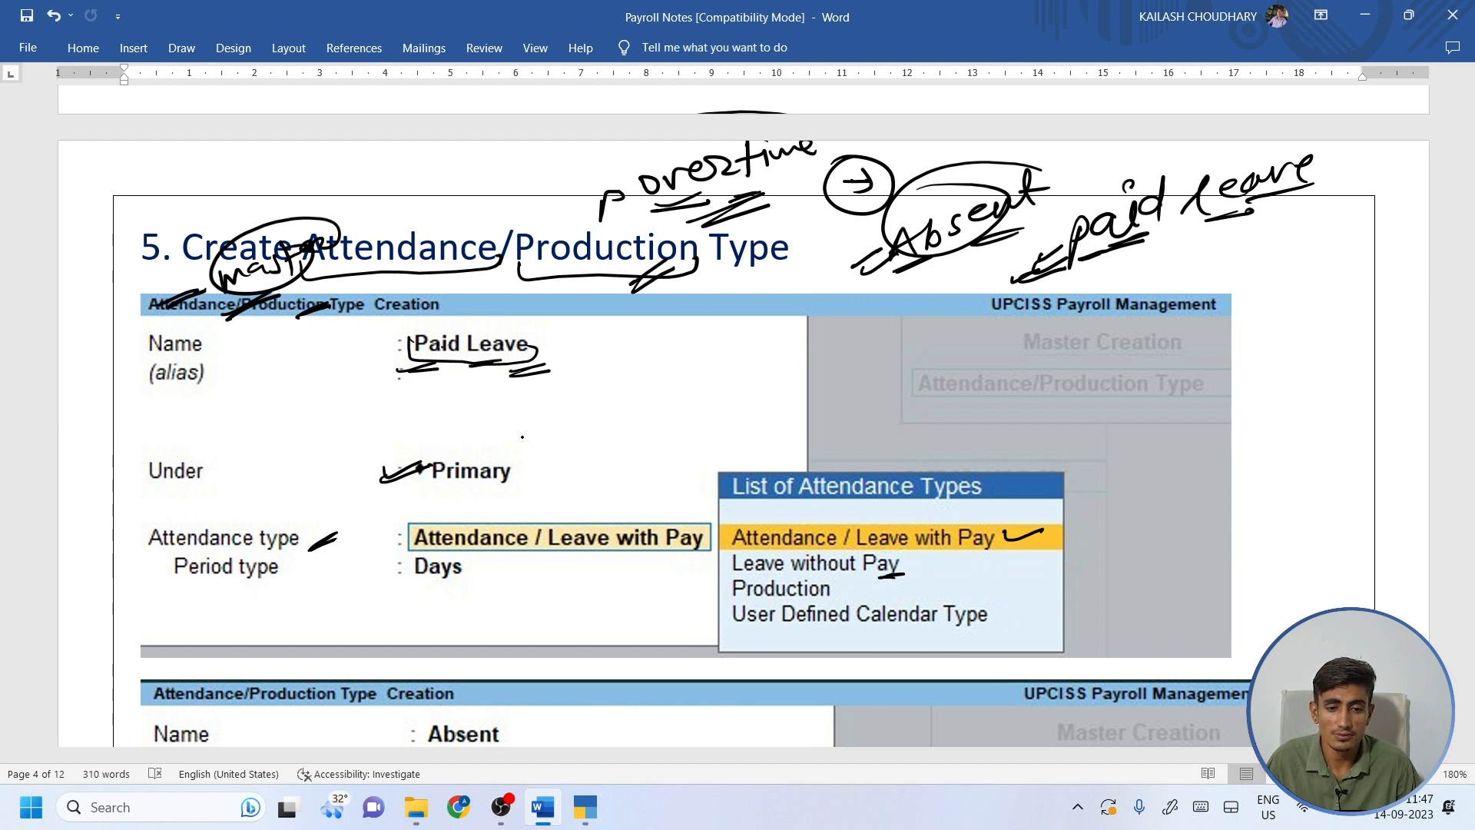
pyautogui.moveTo(773, 576); pyautogui.dragTo(814, 562)
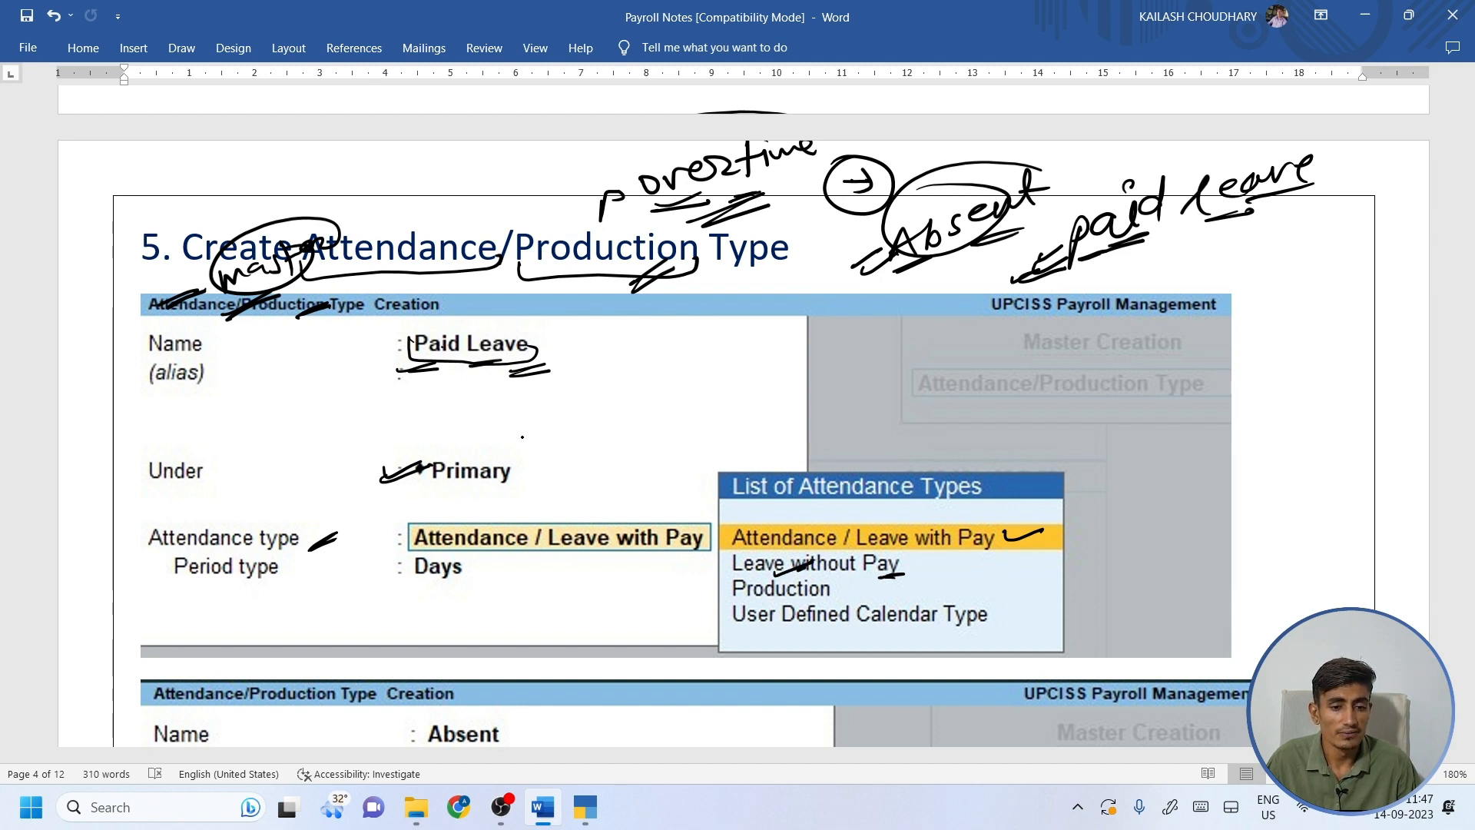
pyautogui.moveTo(943, 546)
pyautogui.mouseDown()
pyautogui.moveTo(931, 552)
pyautogui.moveTo(1005, 546)
pyautogui.mouseUp()
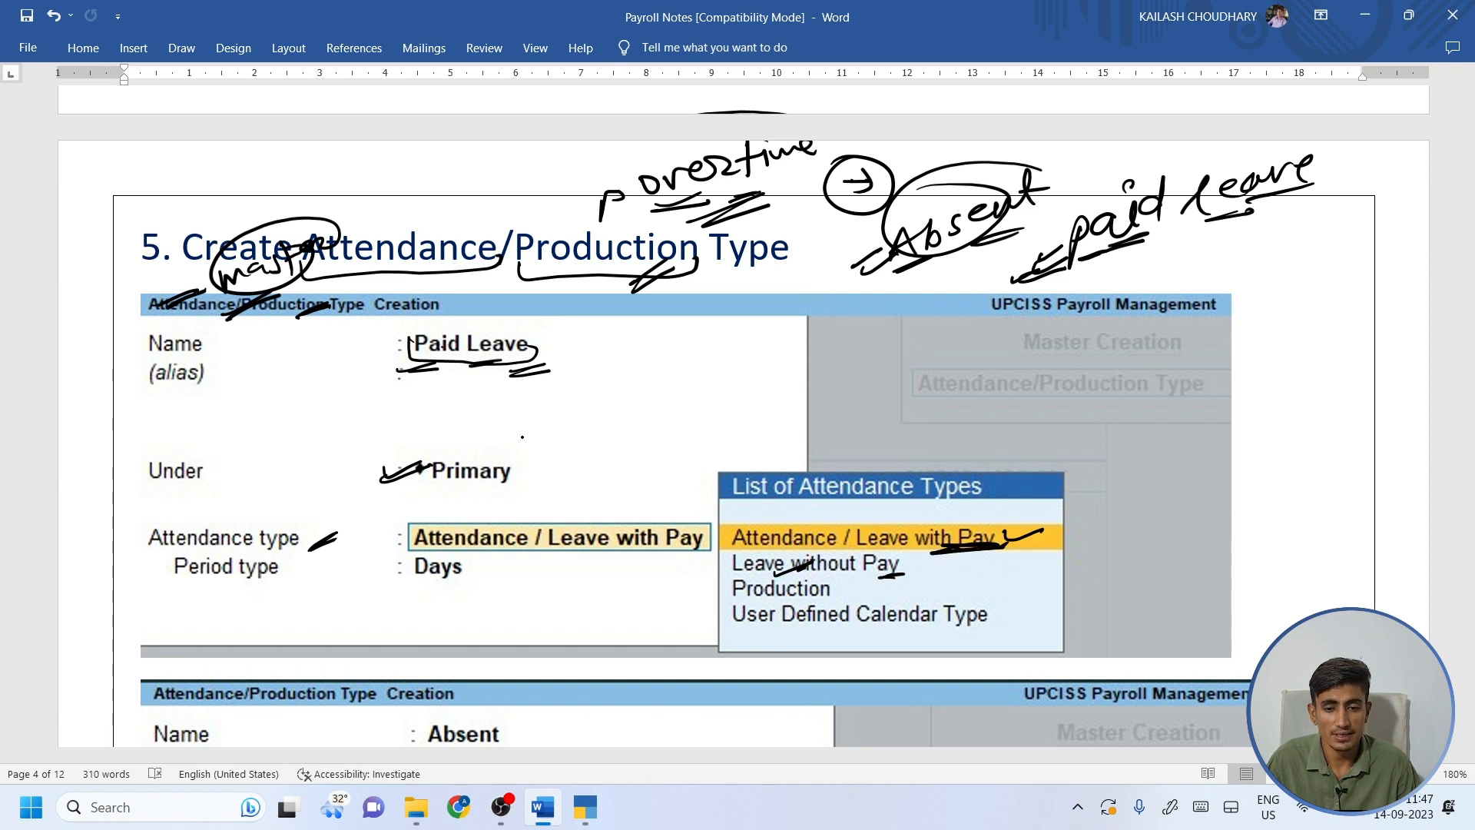
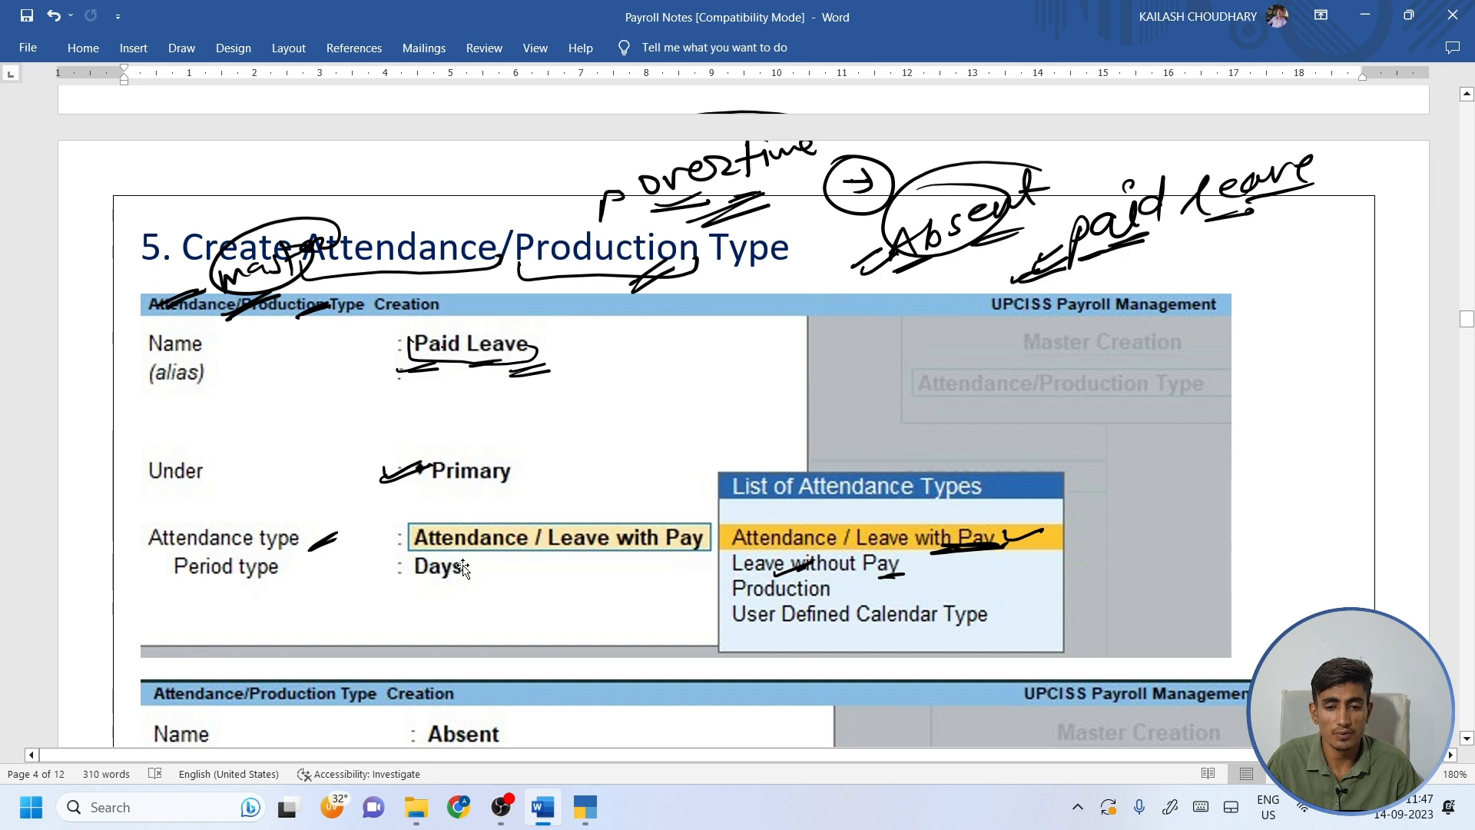
# Switch to TallyPrime, leave the master alteration list and open the creation form for an Attendance/Production Type master.
pyautogui.moveTo(586, 807)
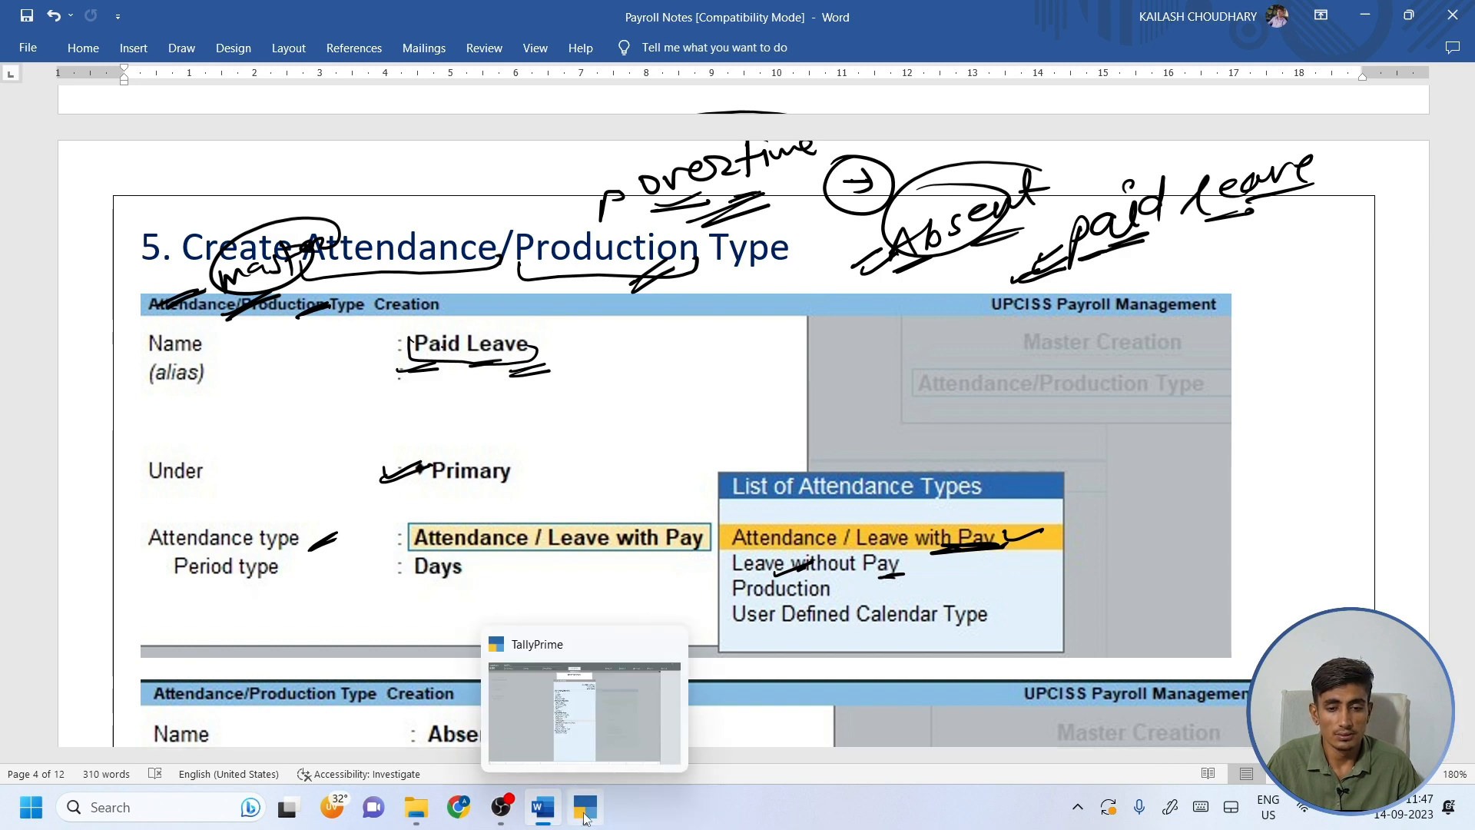
pyautogui.click(583, 723)
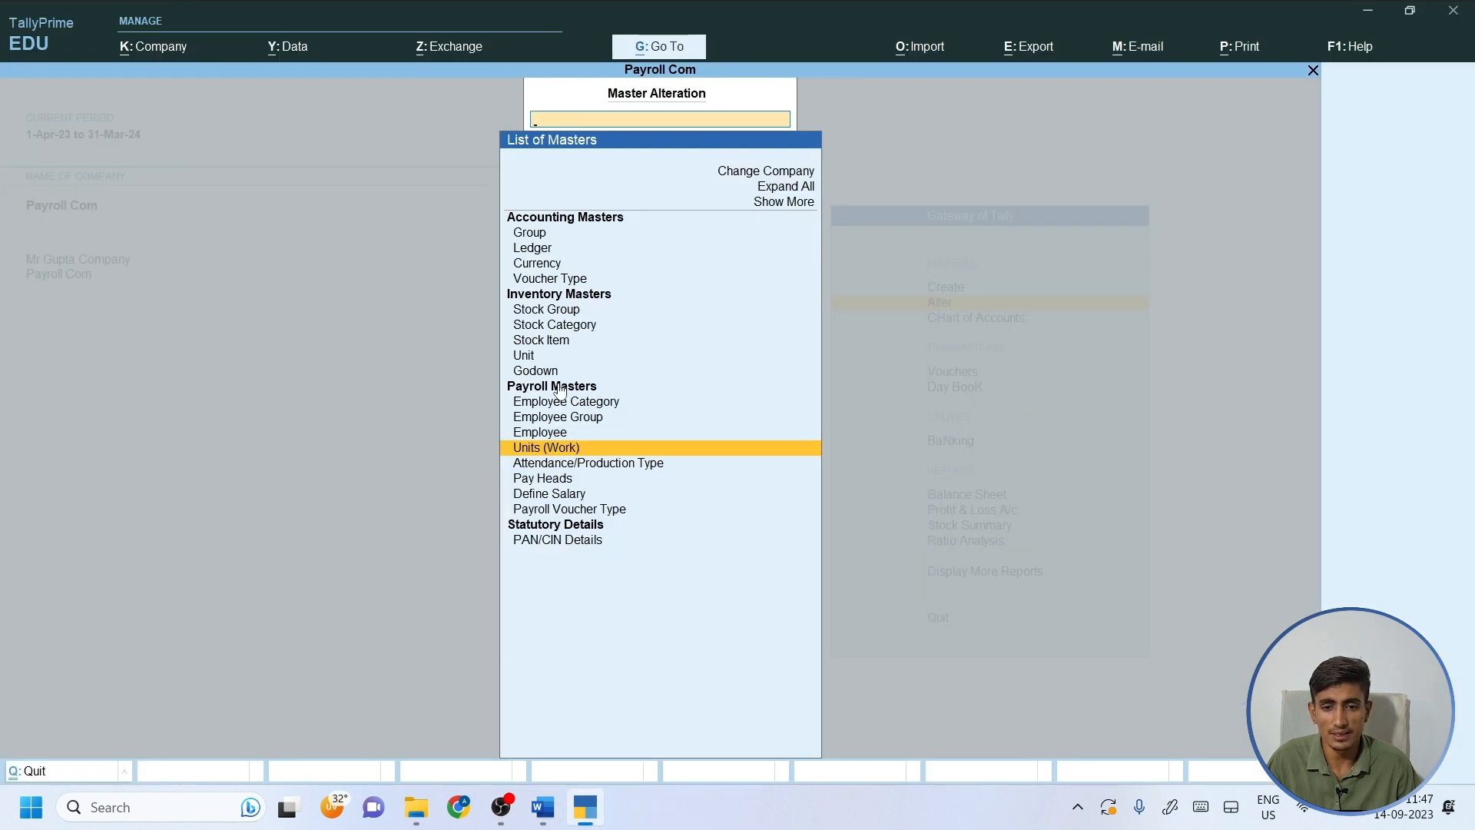
pyautogui.press('Escape')
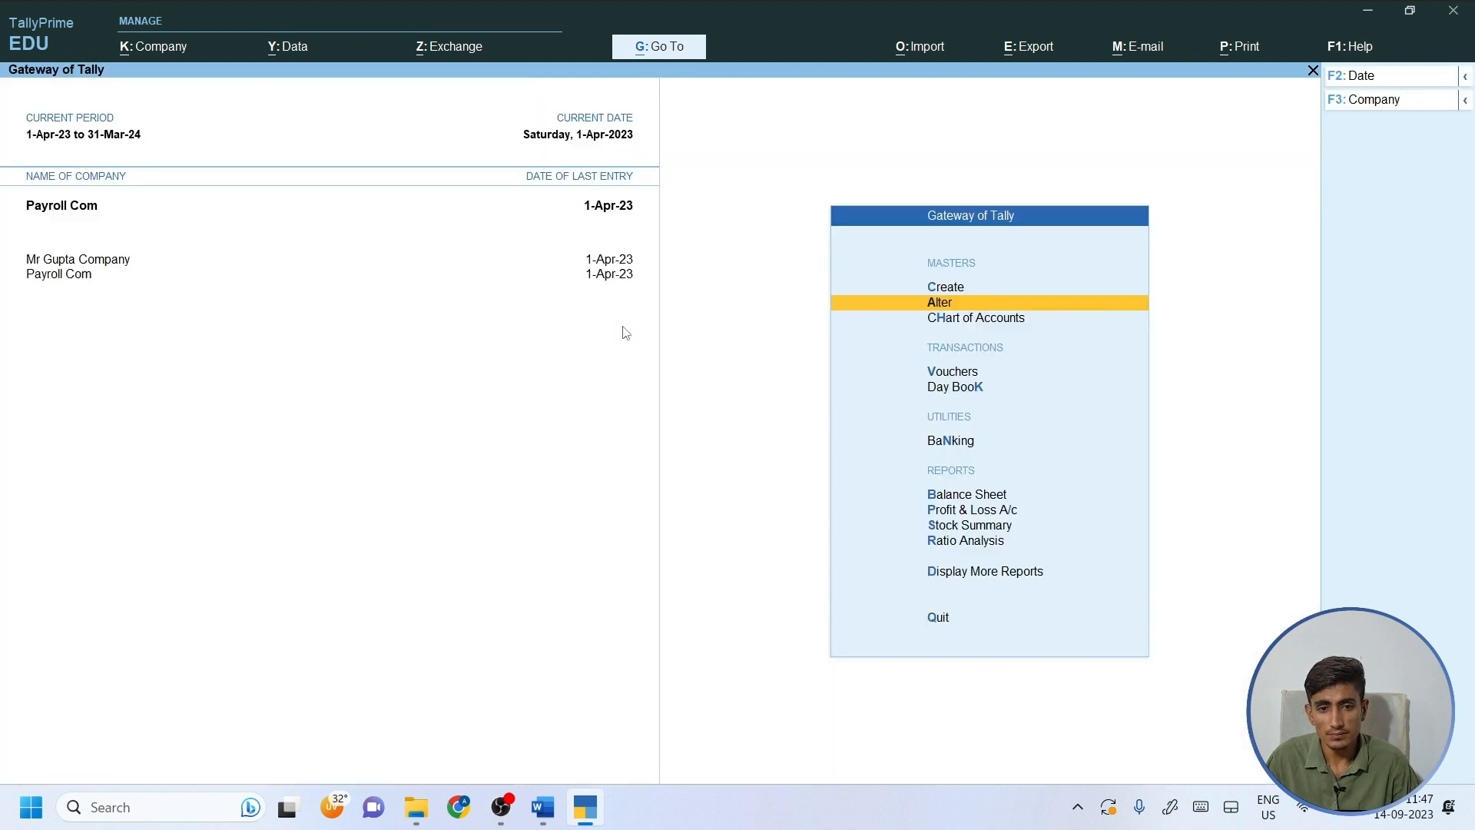
pyautogui.press('Up')
pyautogui.press('Return')
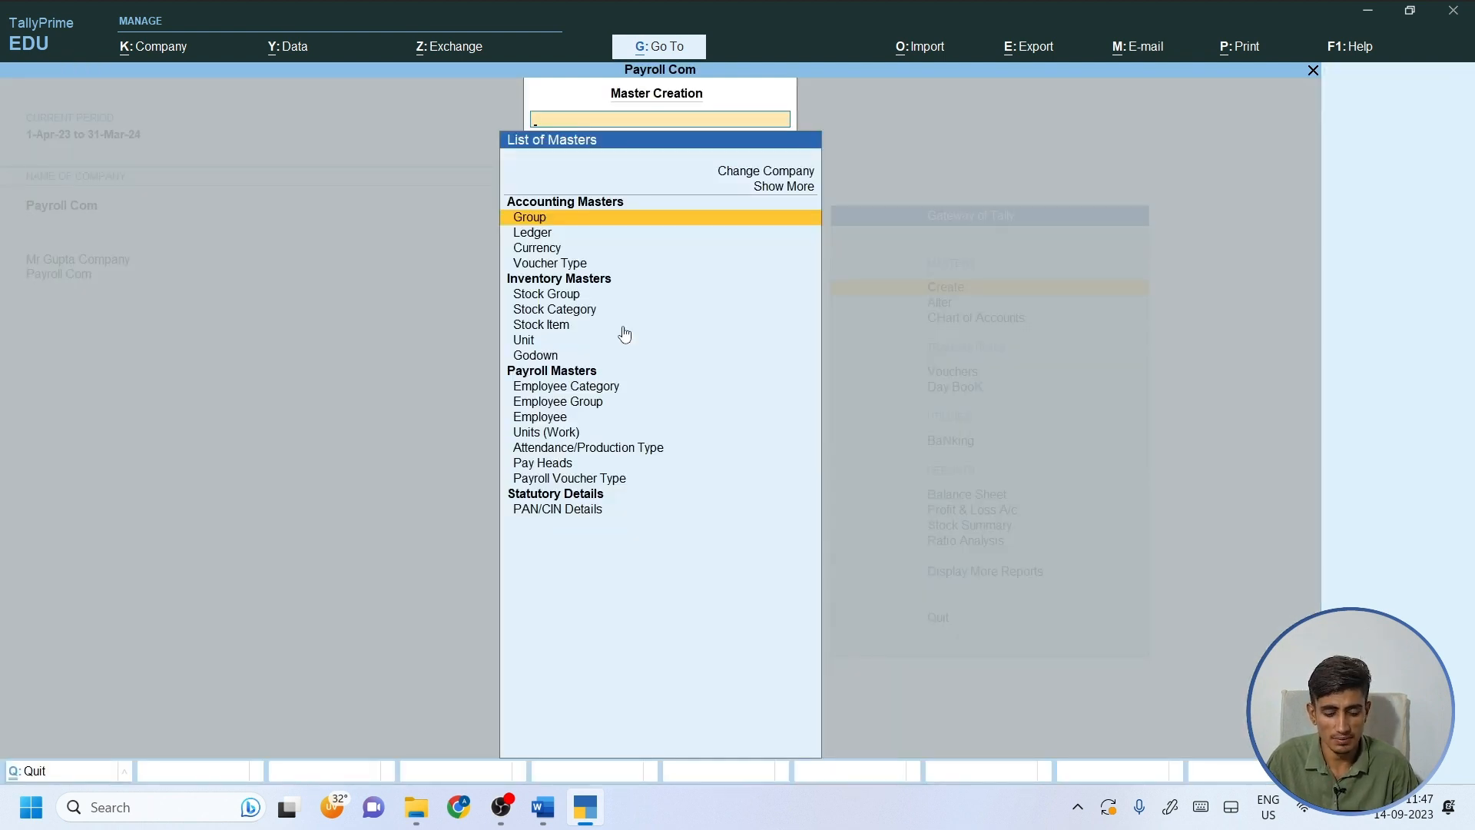
pyautogui.press('Down')
pyautogui.press('Down')
pyautogui.press('Down')
pyautogui.press('Down')
pyautogui.press('Down')
pyautogui.press('Down')
pyautogui.press('Down')
pyautogui.press('Down')
pyautogui.press('Down')
pyautogui.press('Down')
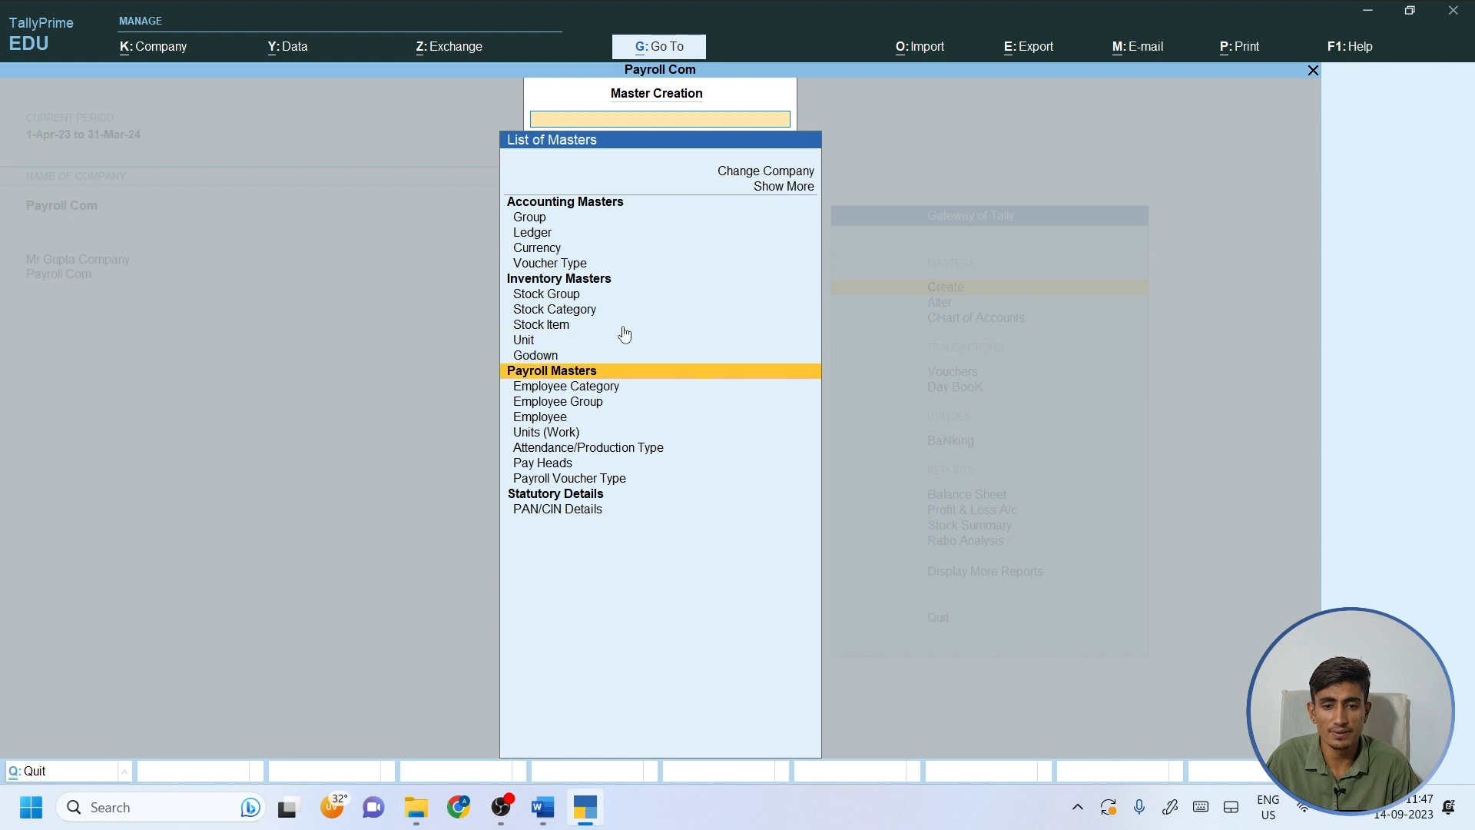
pyautogui.press('Down')
pyautogui.press('Down')
pyautogui.press('Down')
pyautogui.press('Down')
pyautogui.press('Down')
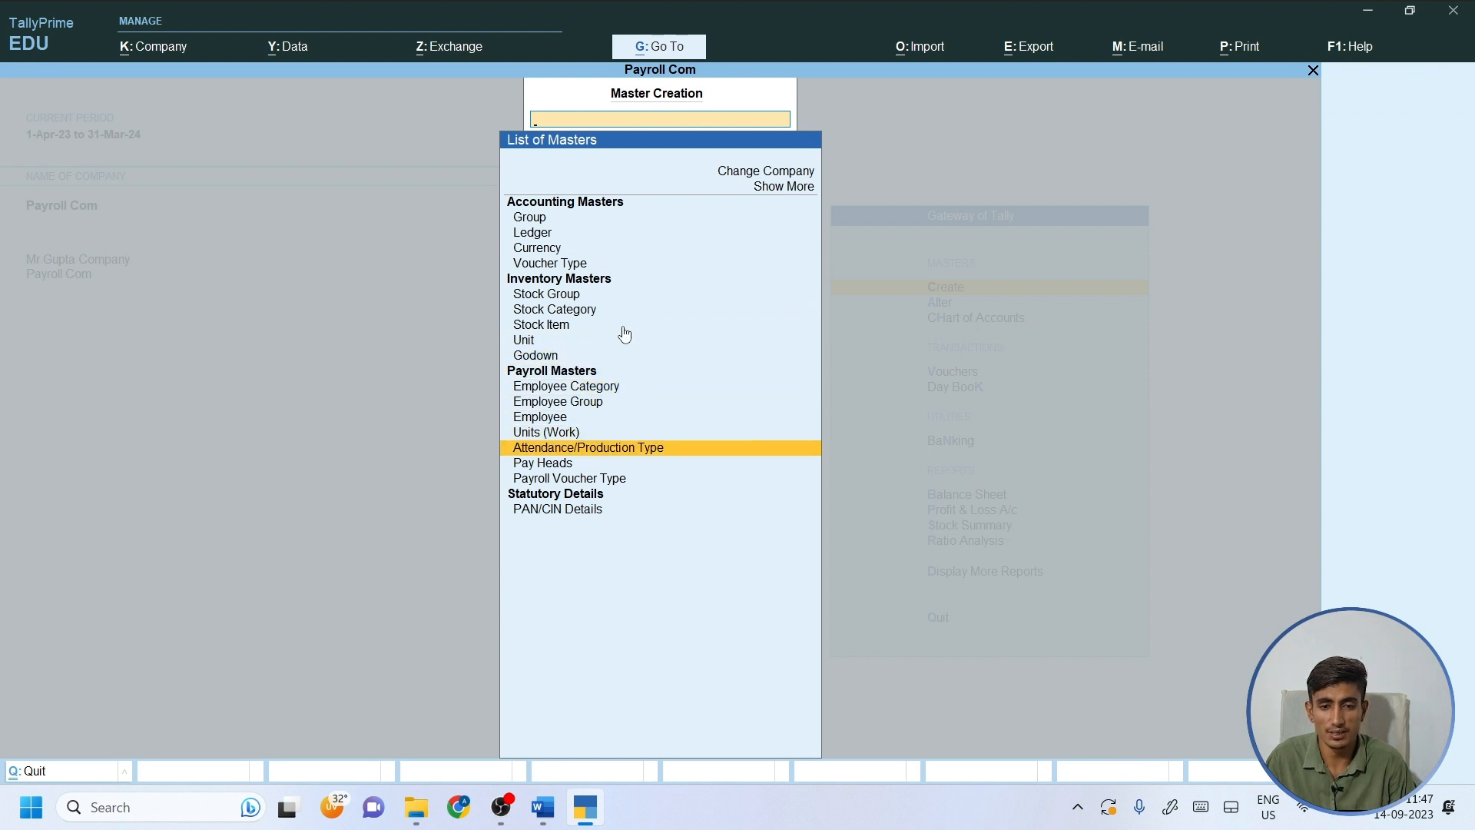
pyautogui.press('Return')
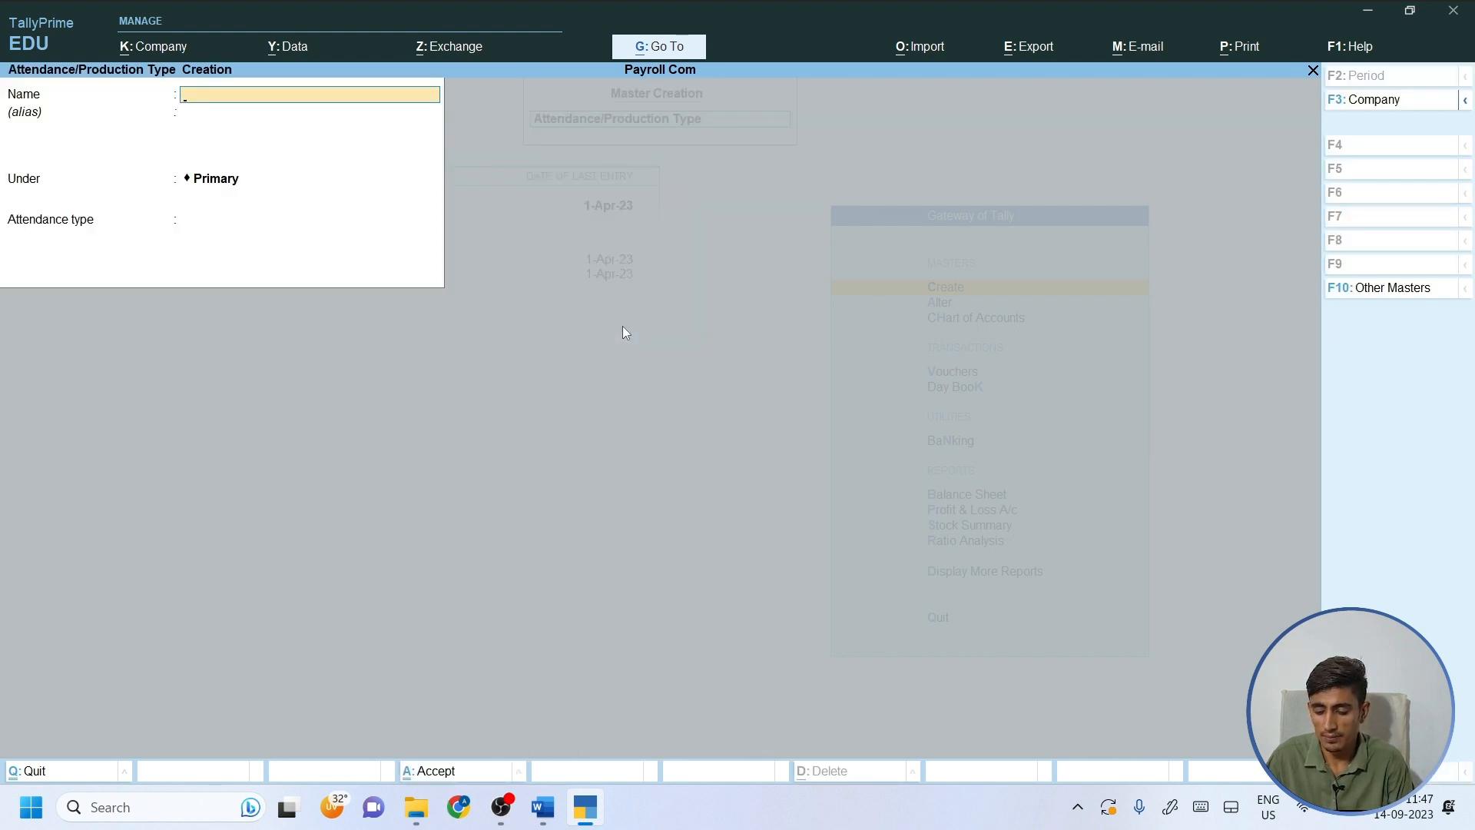
# Create the attendance type PayLeave under Primary with attendance type Attendance / Leave with Pay and save it.
pyautogui.write('PayLeave')
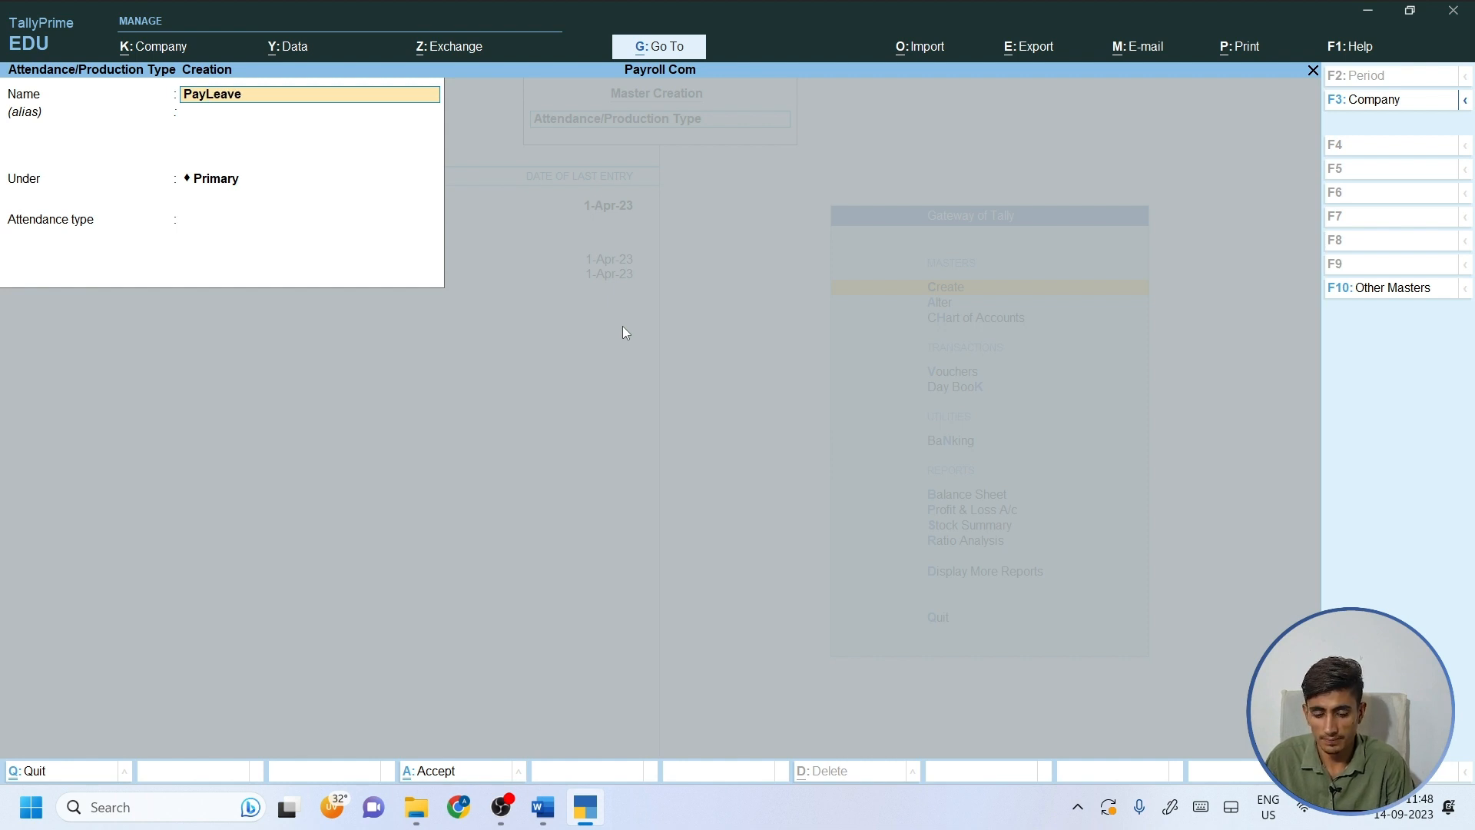
pyautogui.press('Return')
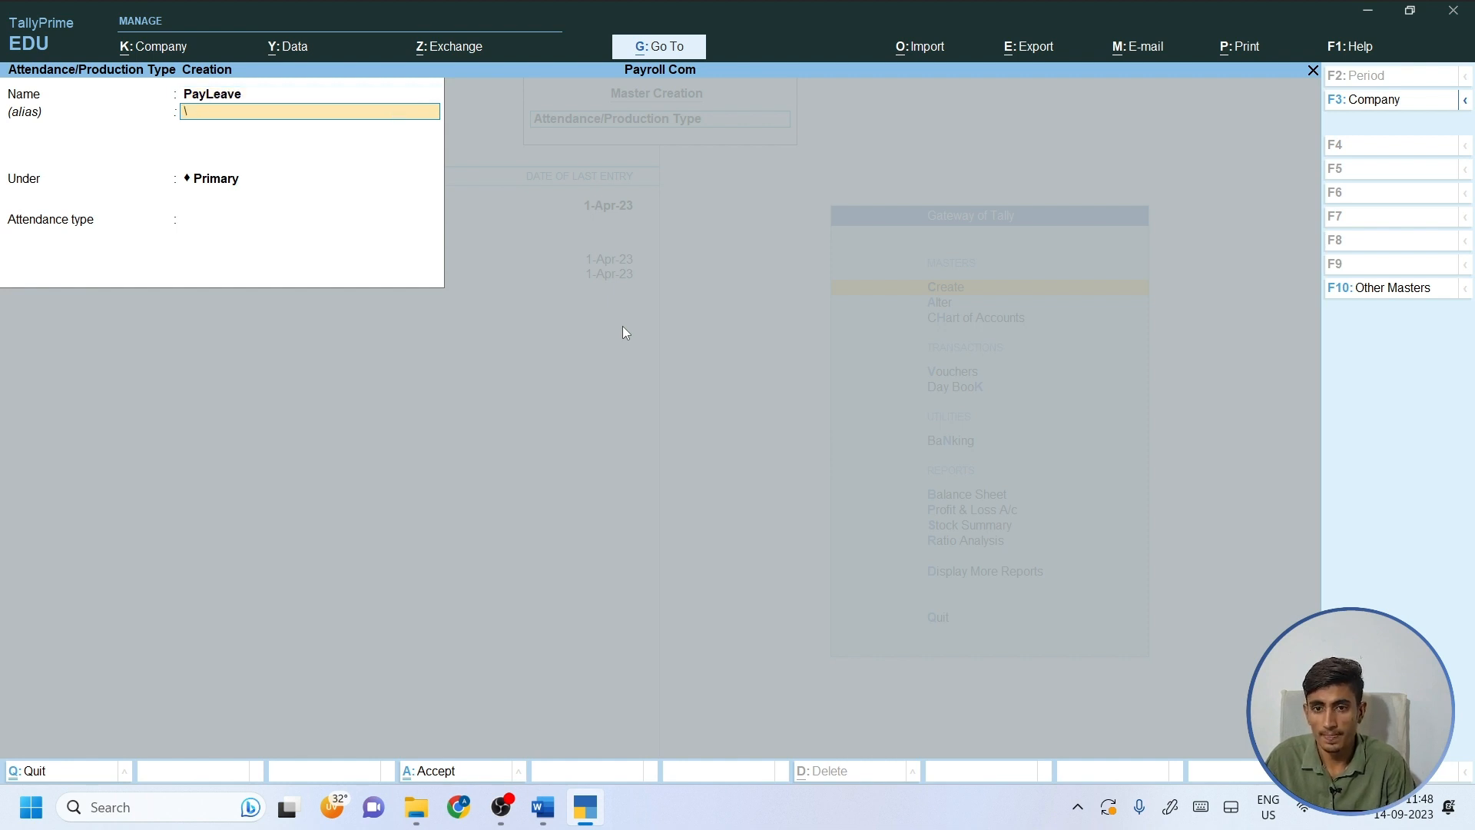
pyautogui.press('Return')
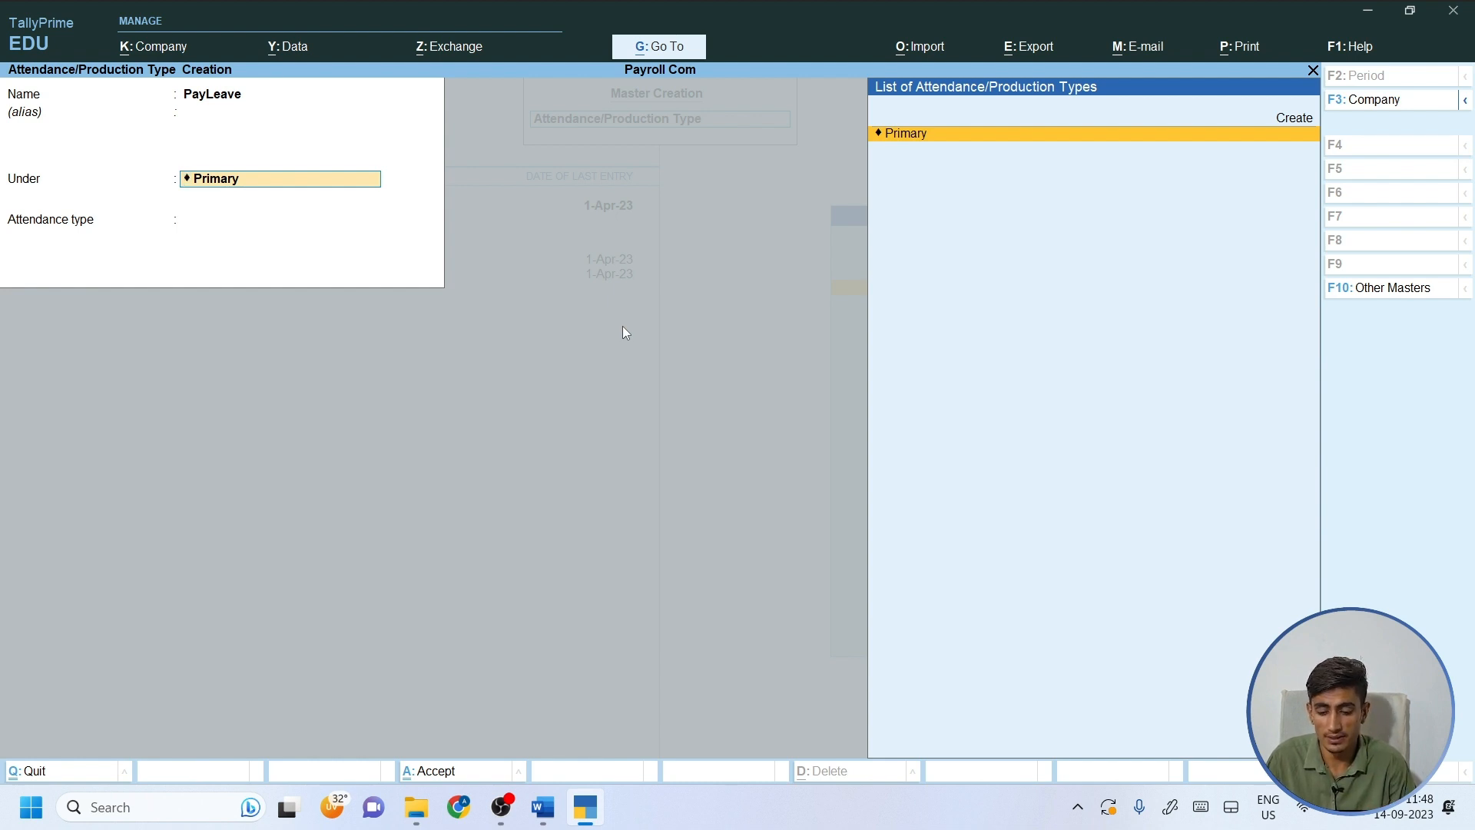
pyautogui.press('Return')
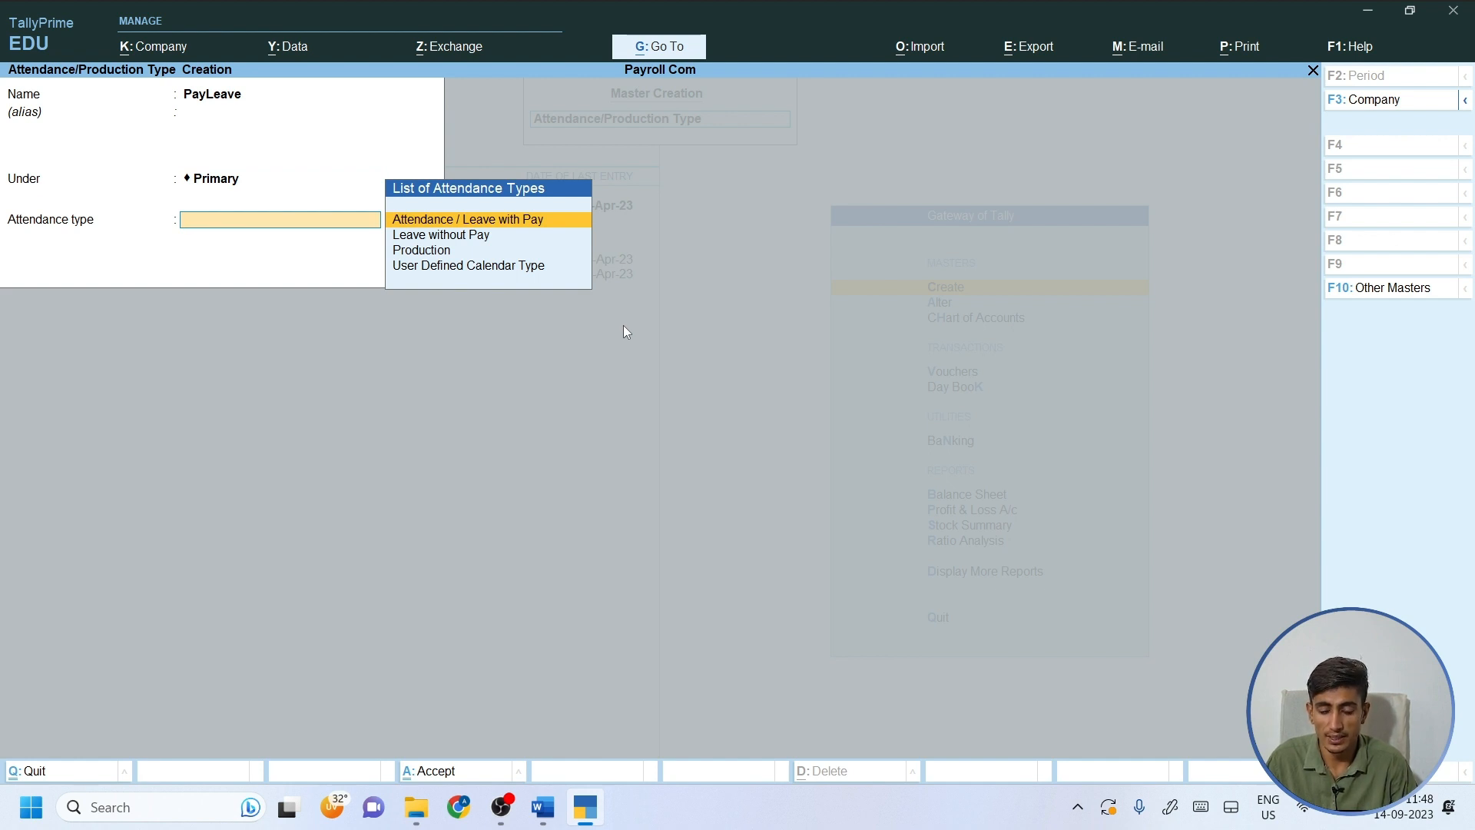
pyautogui.press('Return')
pyautogui.press('Return')
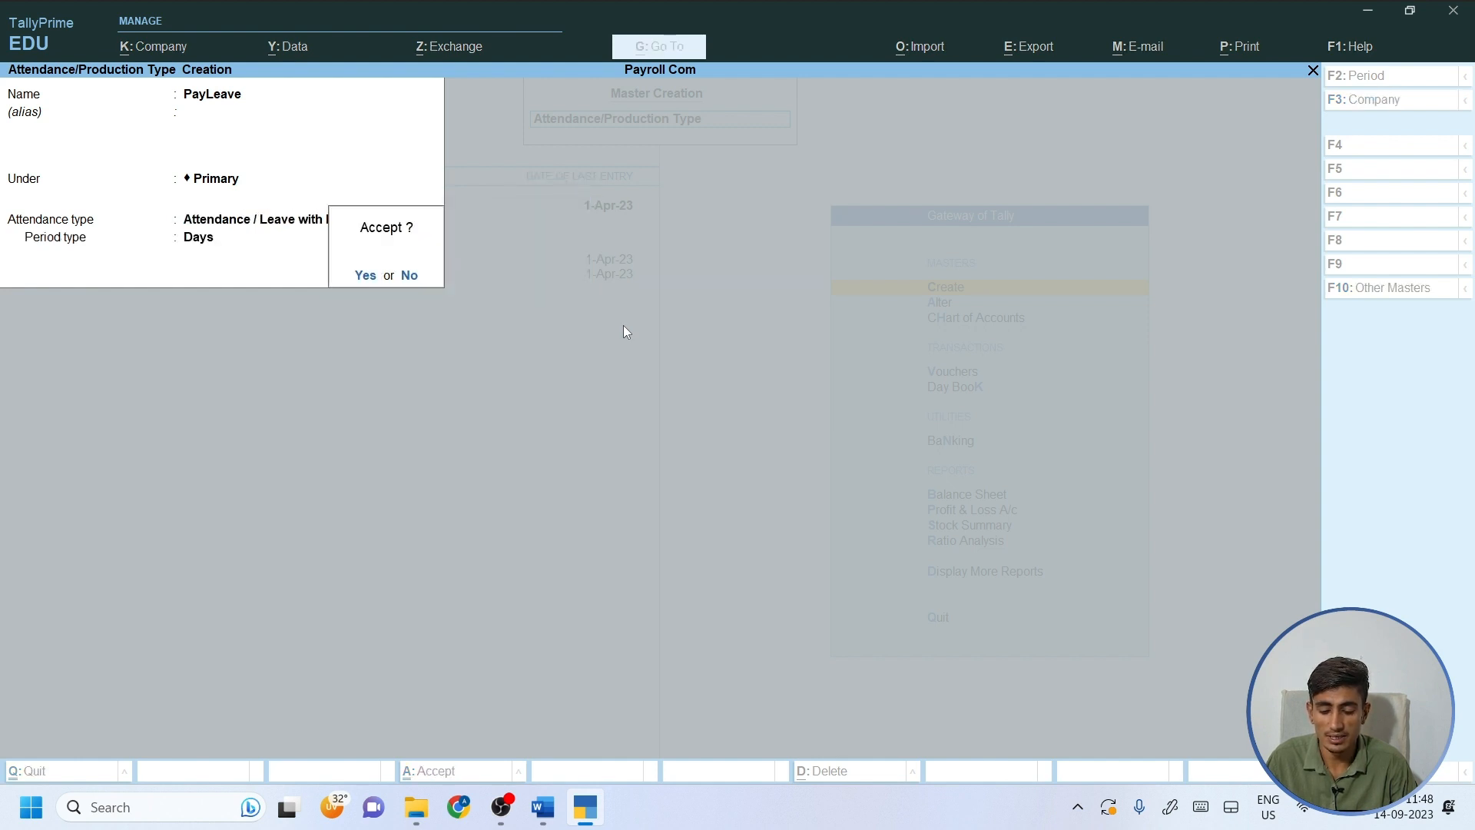
pyautogui.press('Return')
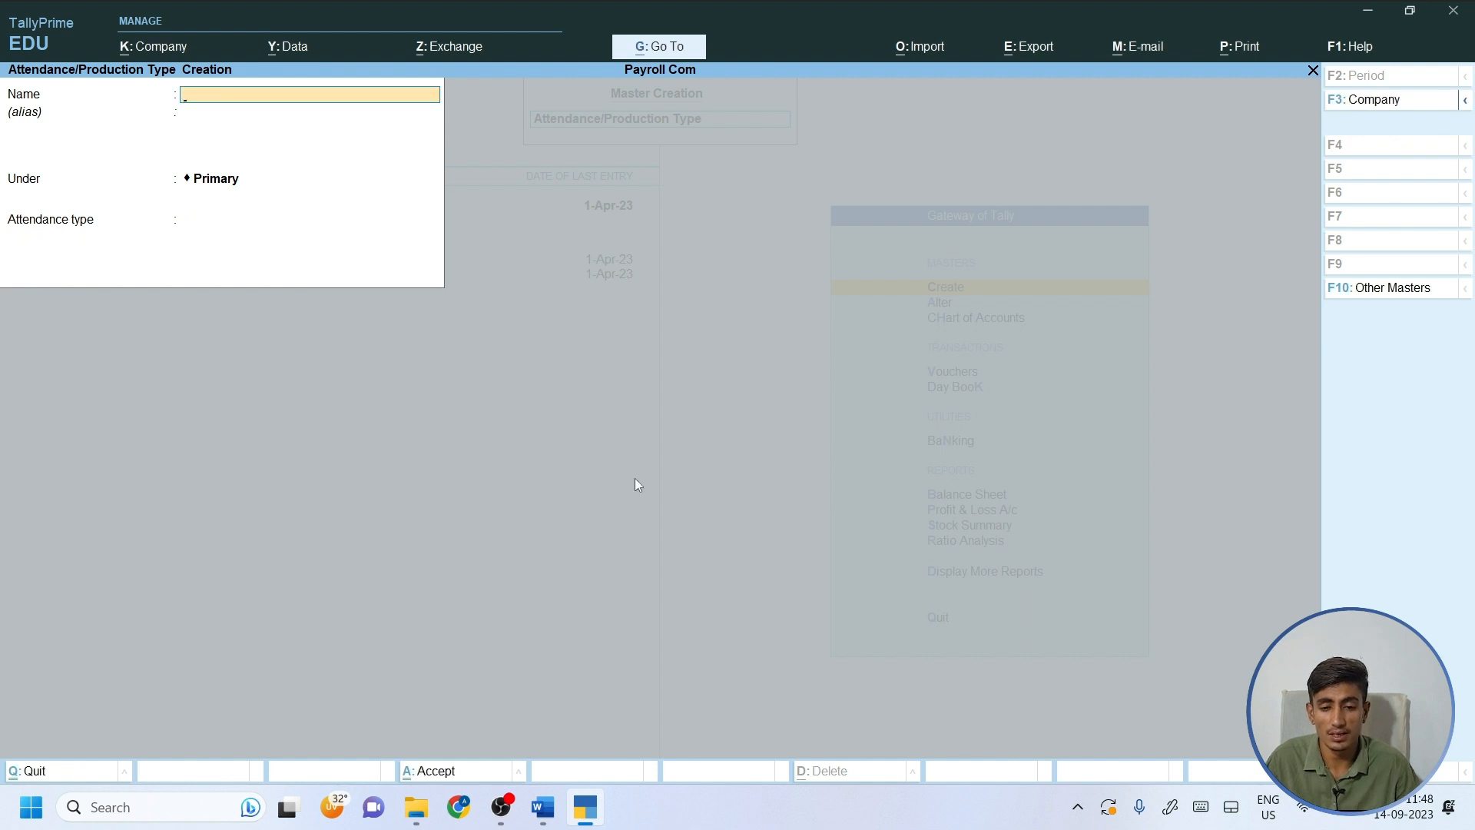
# Switch to the Word payroll notes and mark the name Absent, Primary, Attendance type and Leave without Pay in the Absent form.
pyautogui.click(586, 820)
pyautogui.scroll(-5, 605, 618)
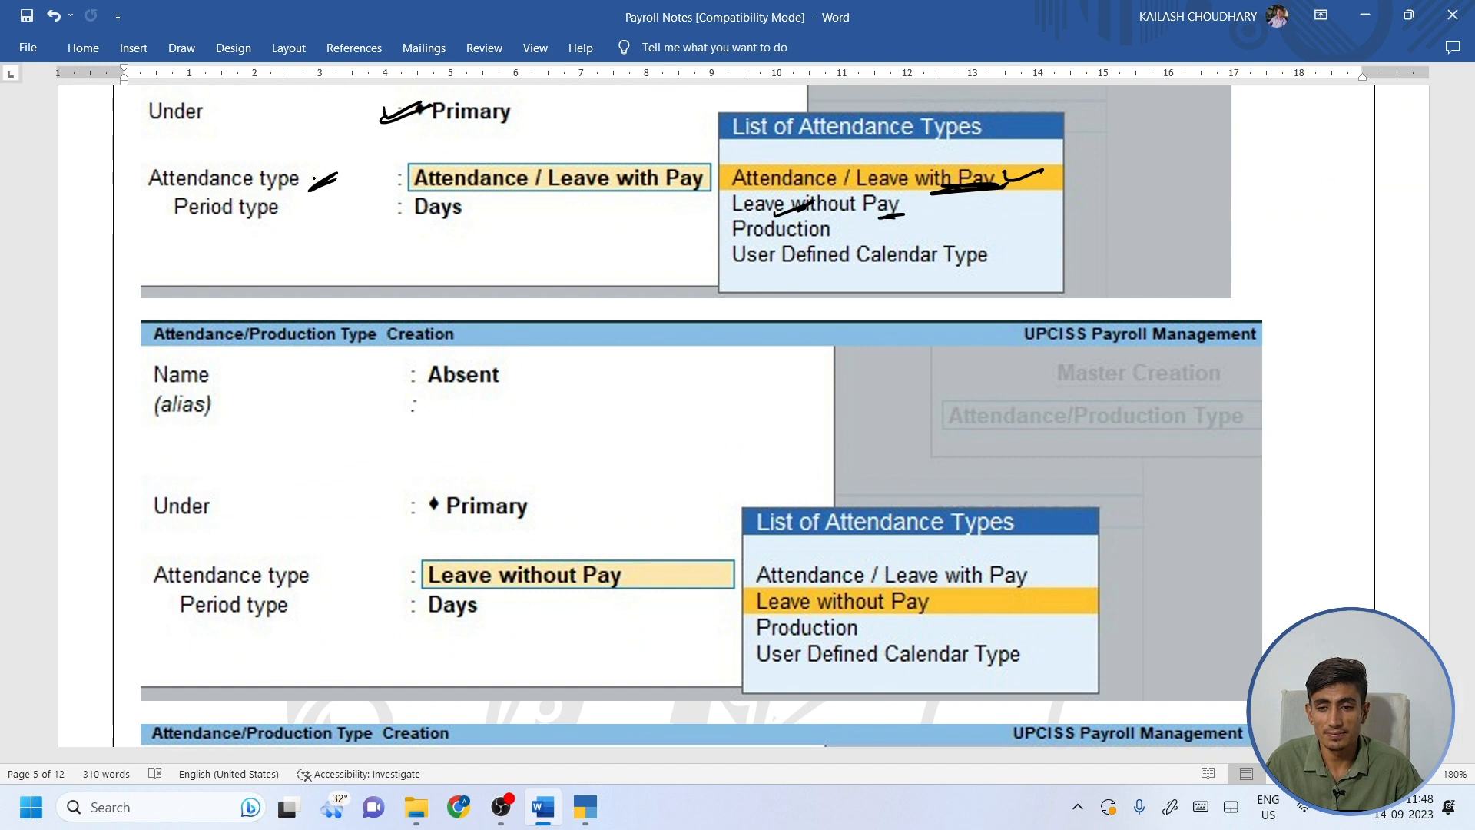
pyautogui.moveTo(421, 374)
pyautogui.mouseDown()
pyautogui.moveTo(427, 393)
pyautogui.moveTo(510, 379)
pyautogui.moveTo(498, 369)
pyautogui.moveTo(484, 406)
pyautogui.mouseUp()
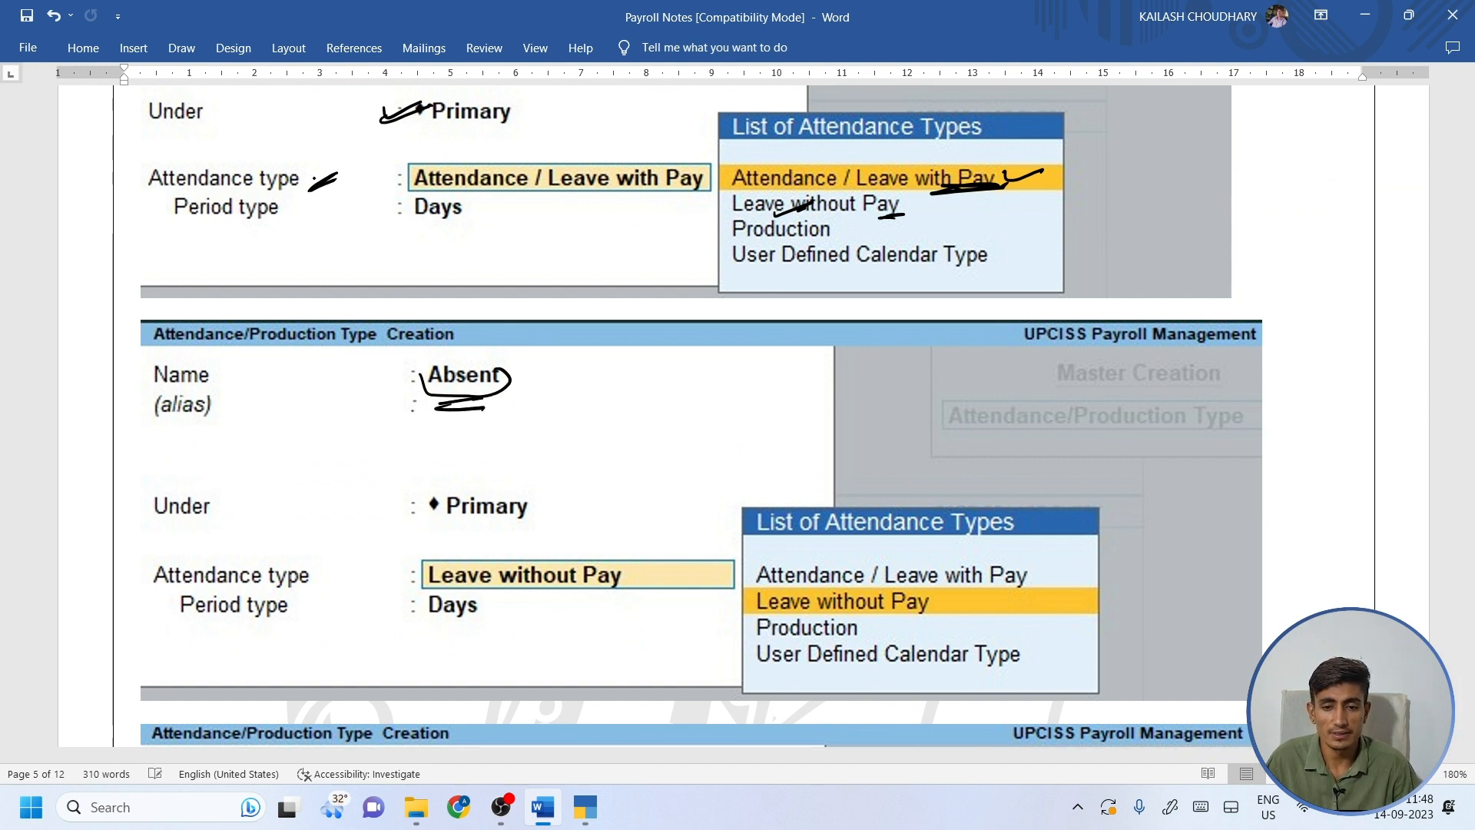
pyautogui.moveTo(372, 498); pyautogui.dragTo(531, 525)
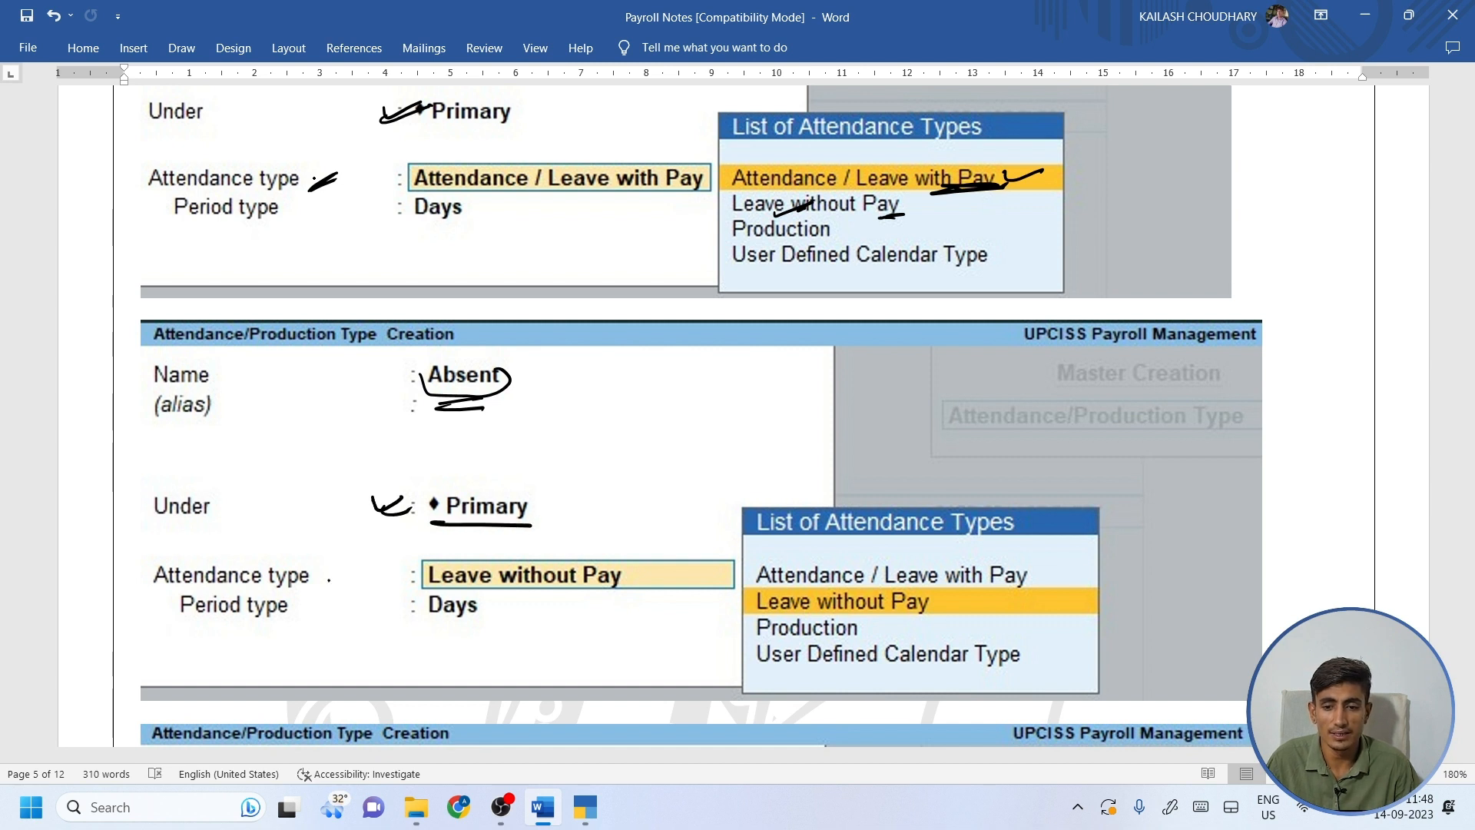
pyautogui.moveTo(328, 580); pyautogui.dragTo(399, 568)
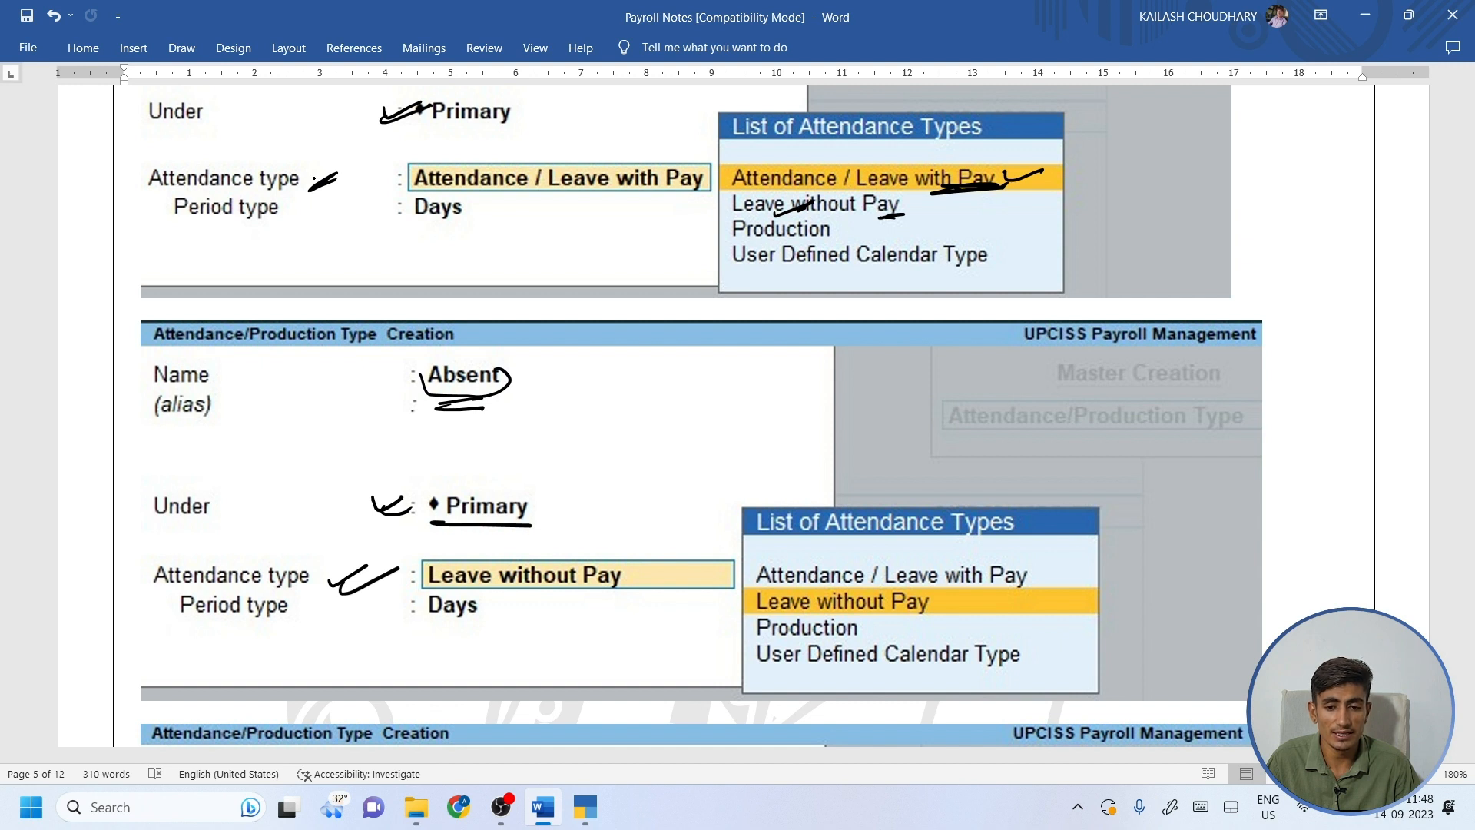
pyautogui.moveTo(536, 597); pyautogui.dragTo(584, 585)
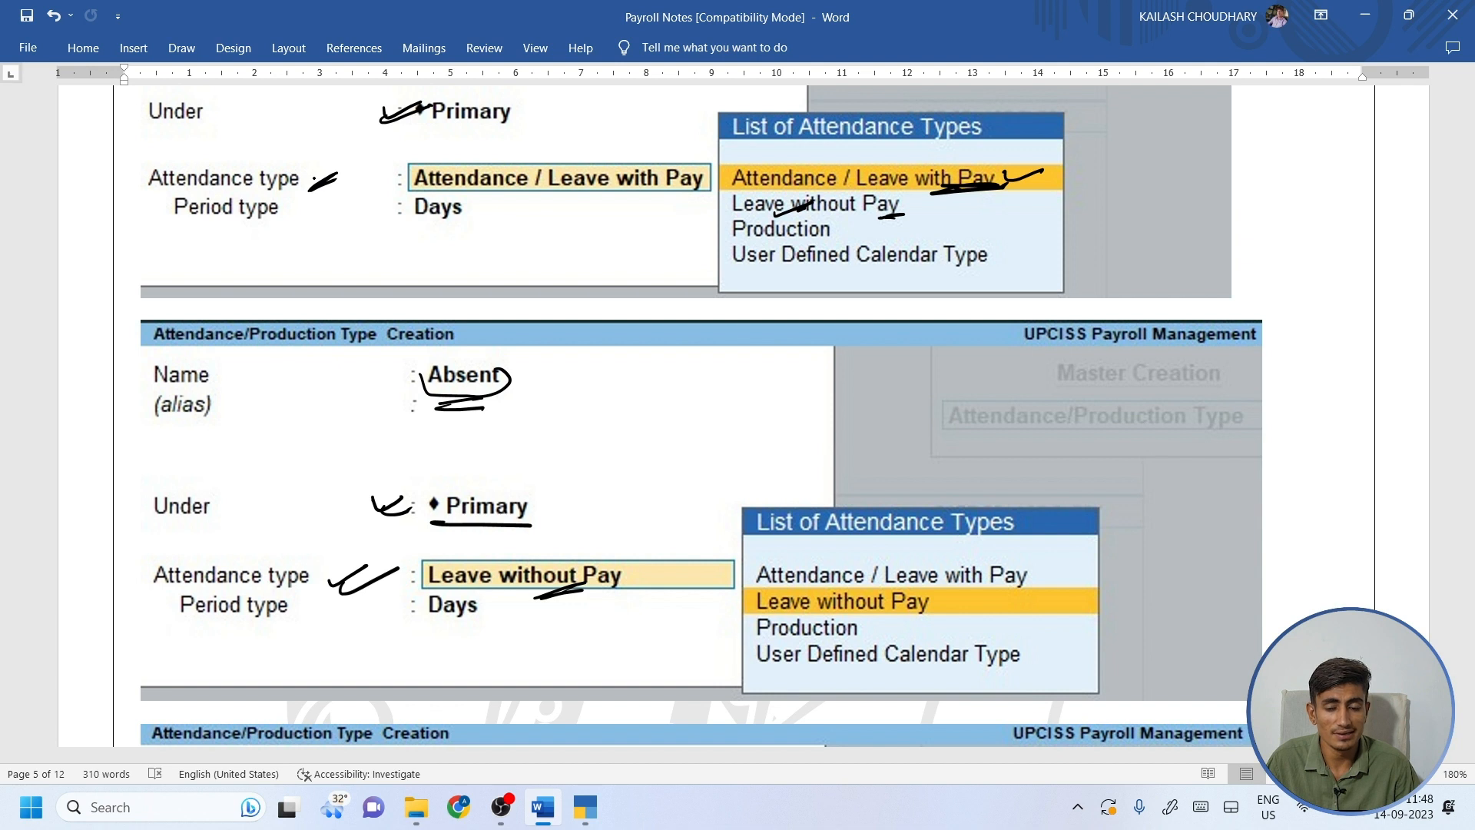
pyautogui.moveTo(492, 400); pyautogui.dragTo(523, 415)
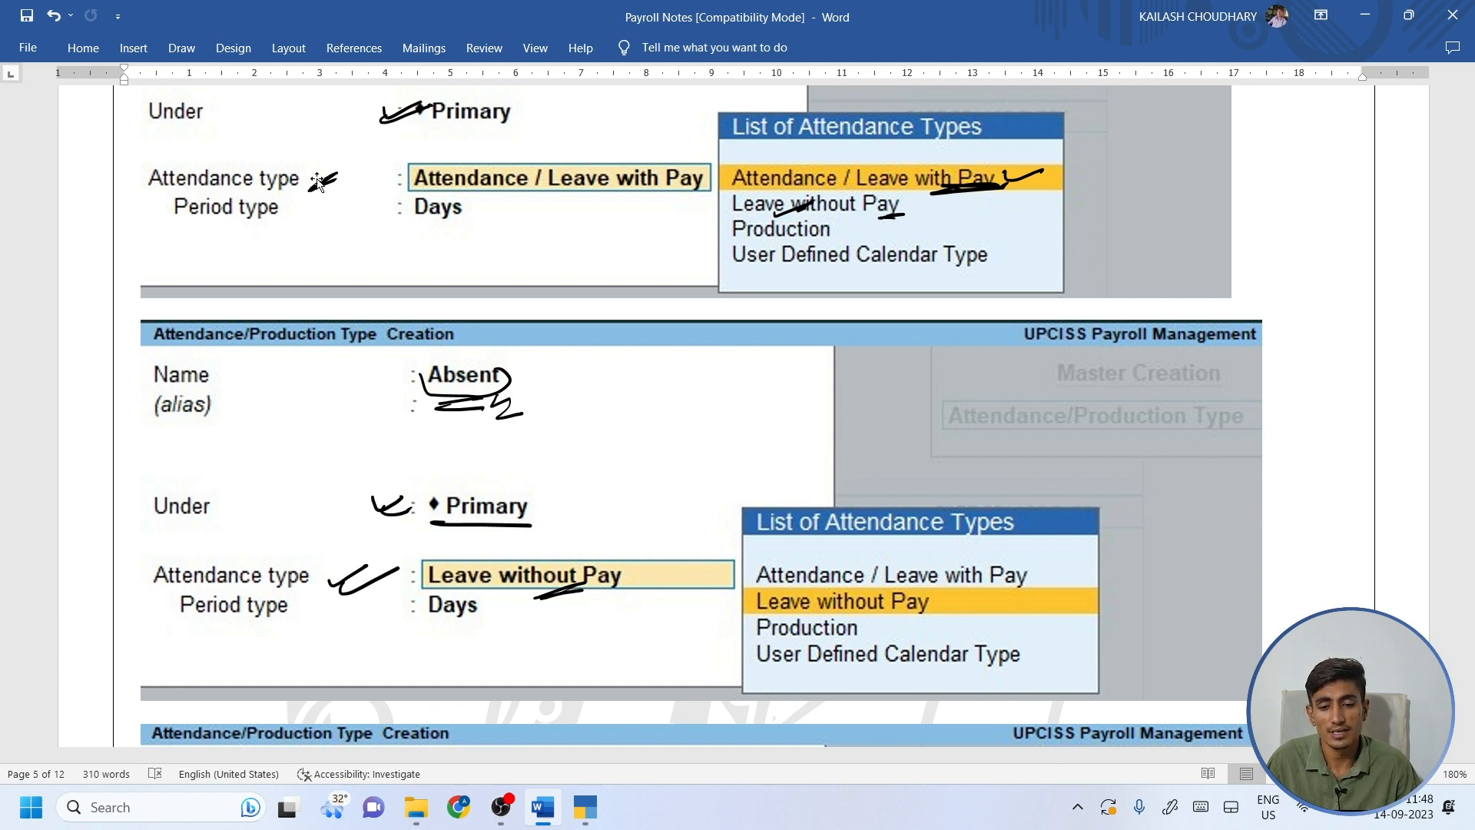
# Switch to TallyPrime and create the attendance type Absent under Primary with attendance type Leave without Pay.
pyautogui.click(587, 808)
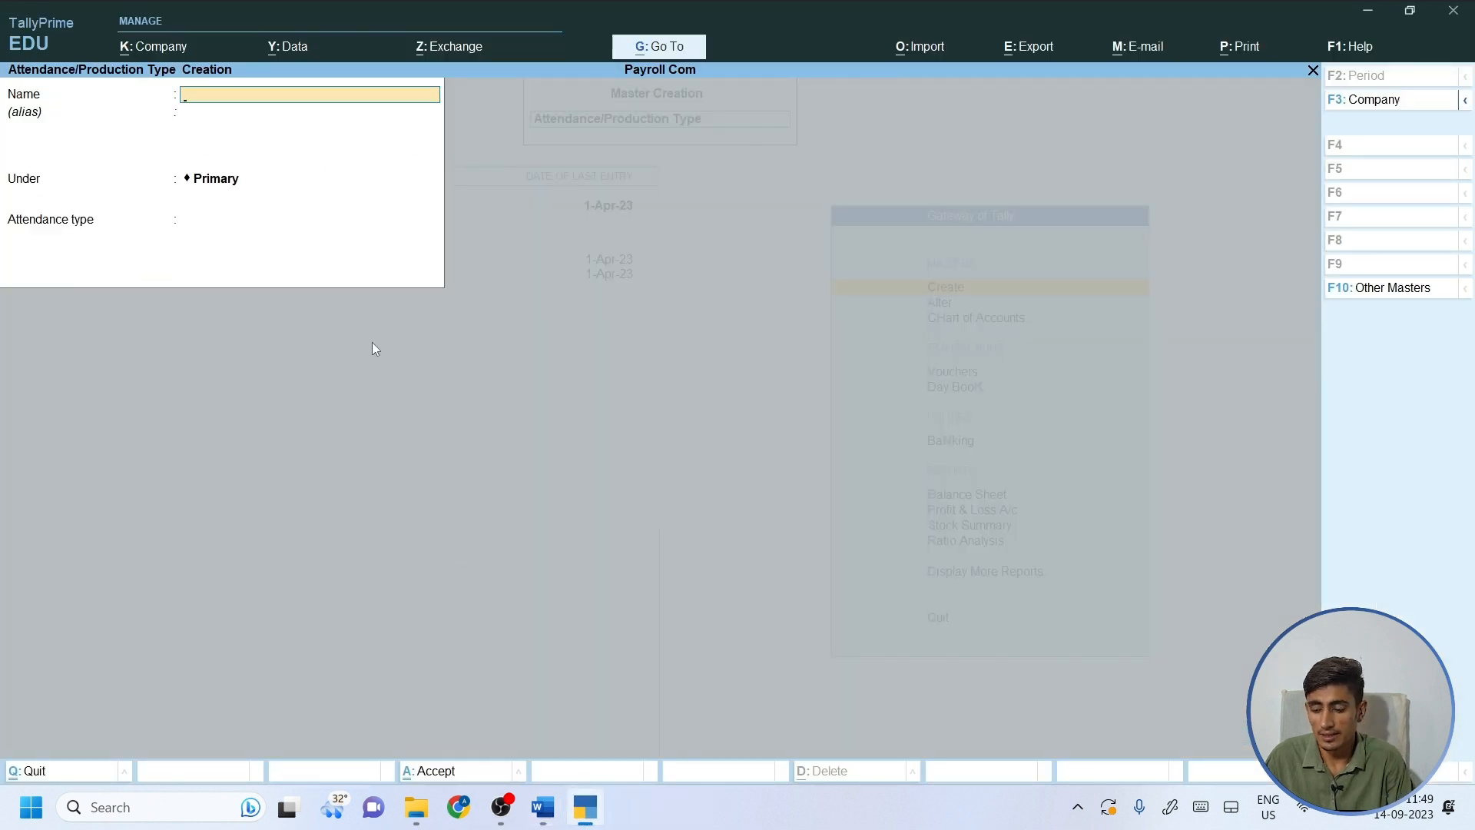
pyautogui.write('Abs')
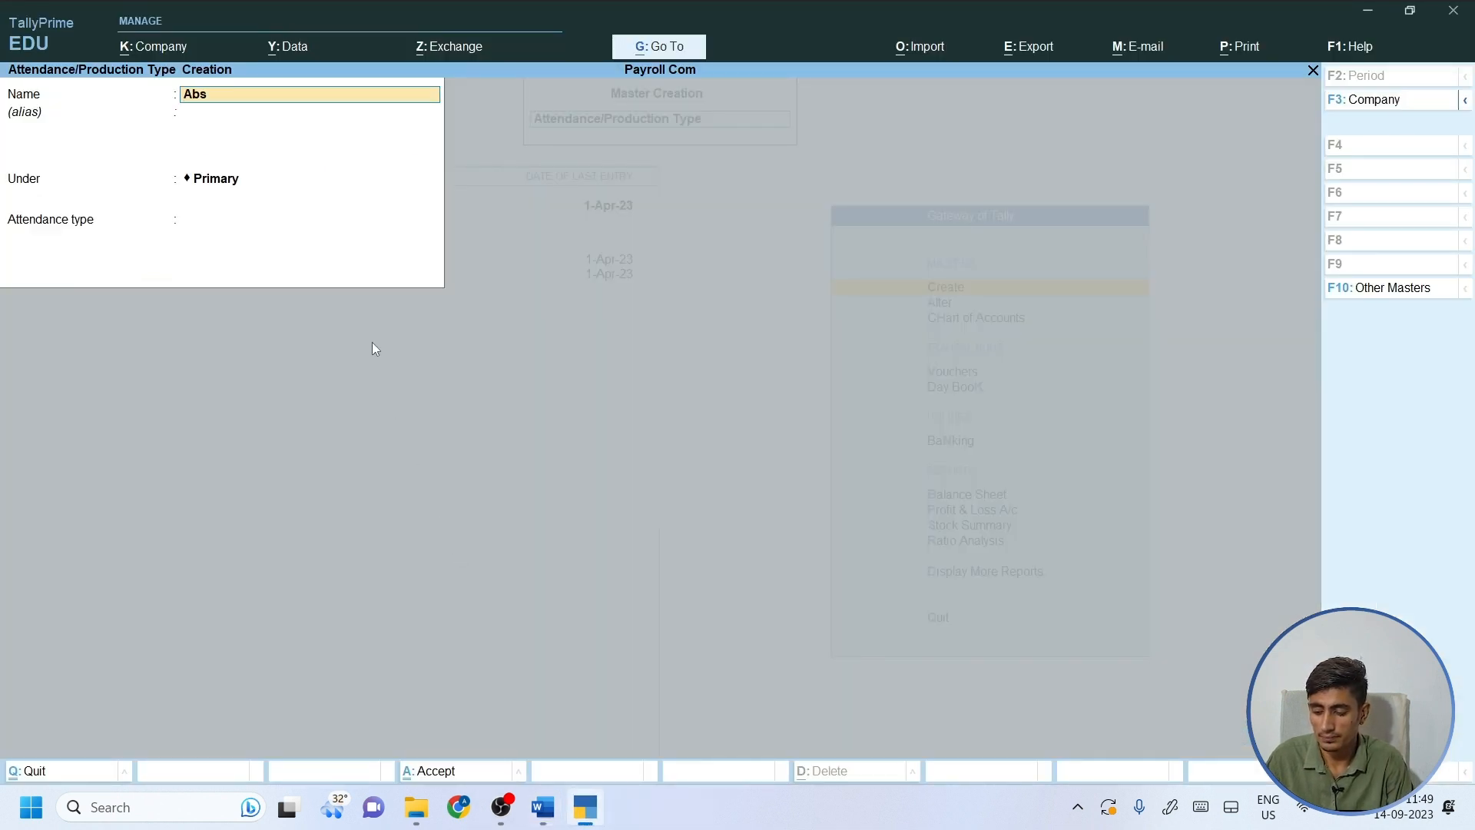
pyautogui.write('ent')
pyautogui.press('Return')
pyautogui.press('Return')
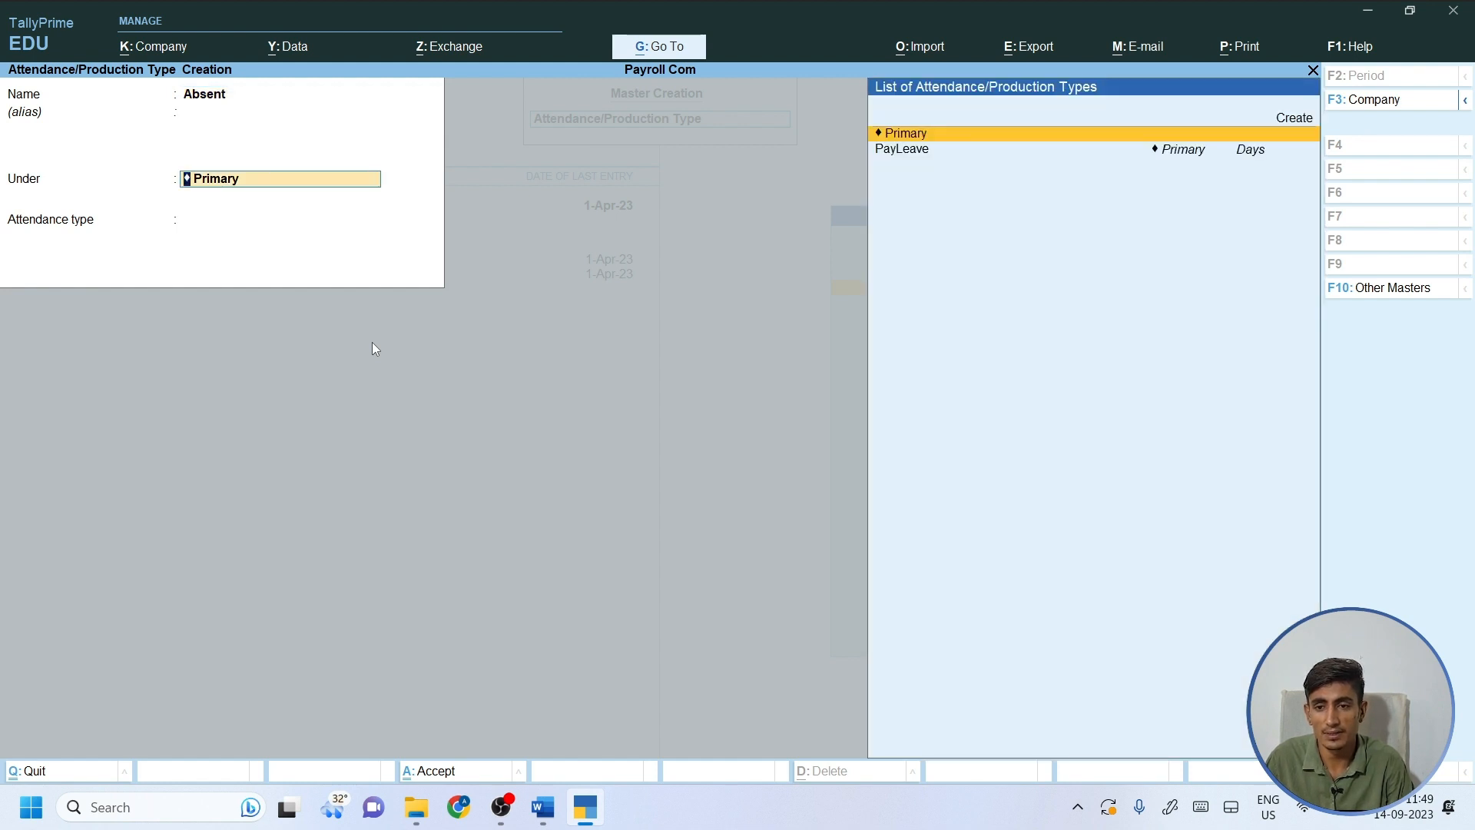
pyautogui.press('Return')
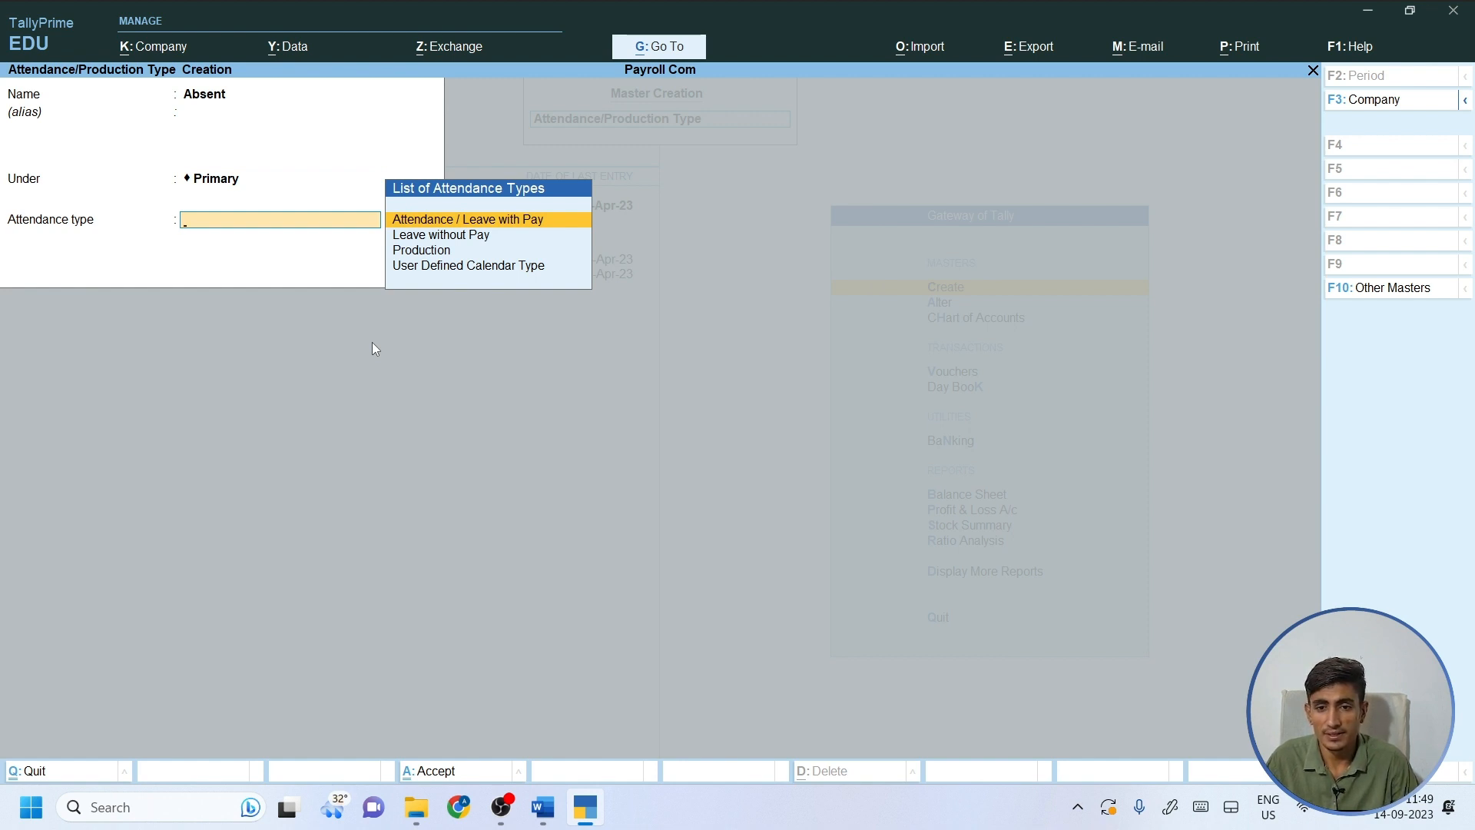
pyautogui.press('Down')
pyautogui.press('Return')
pyautogui.press('Return')
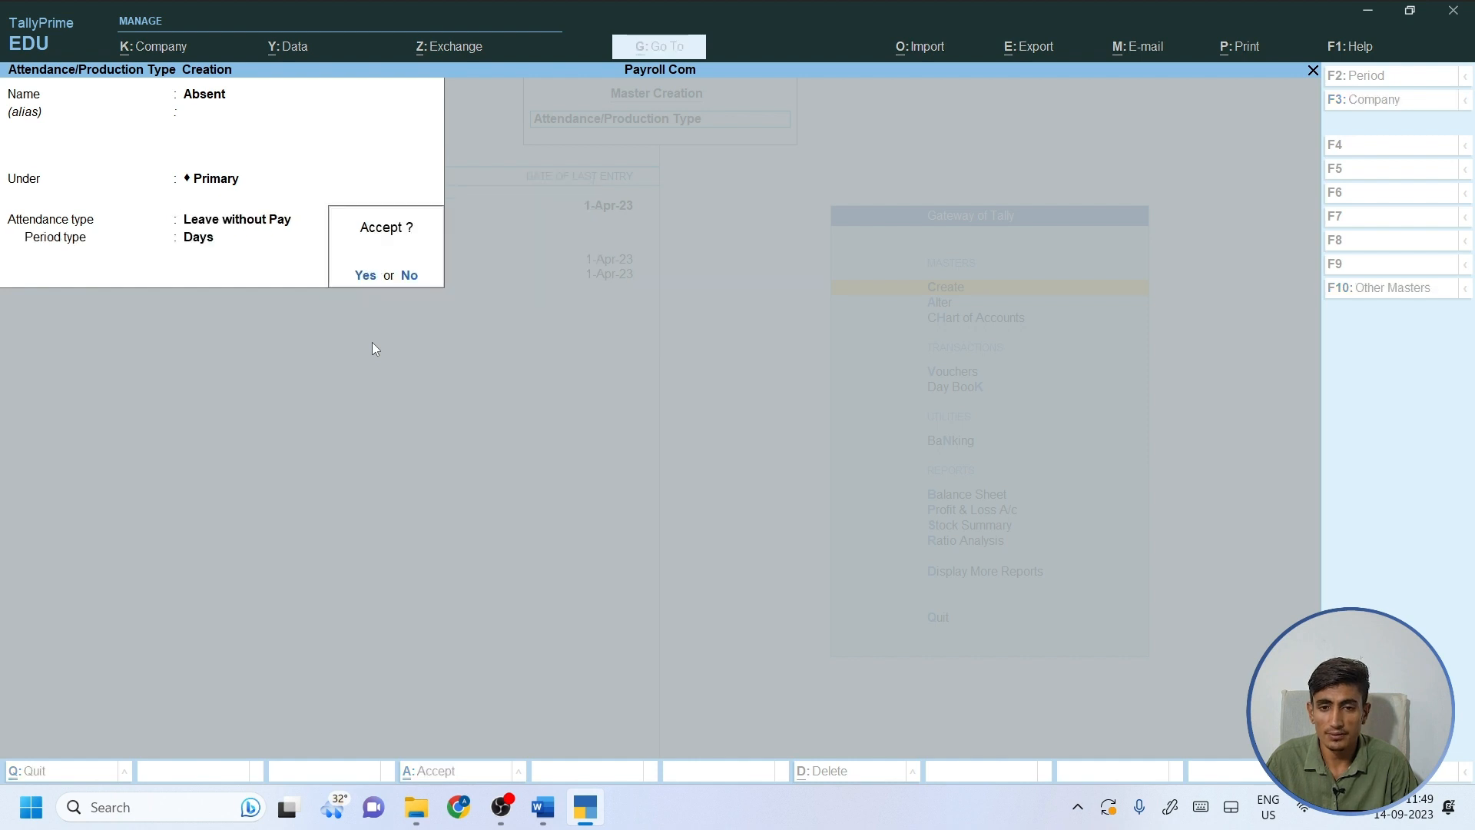
pyautogui.press('Return')
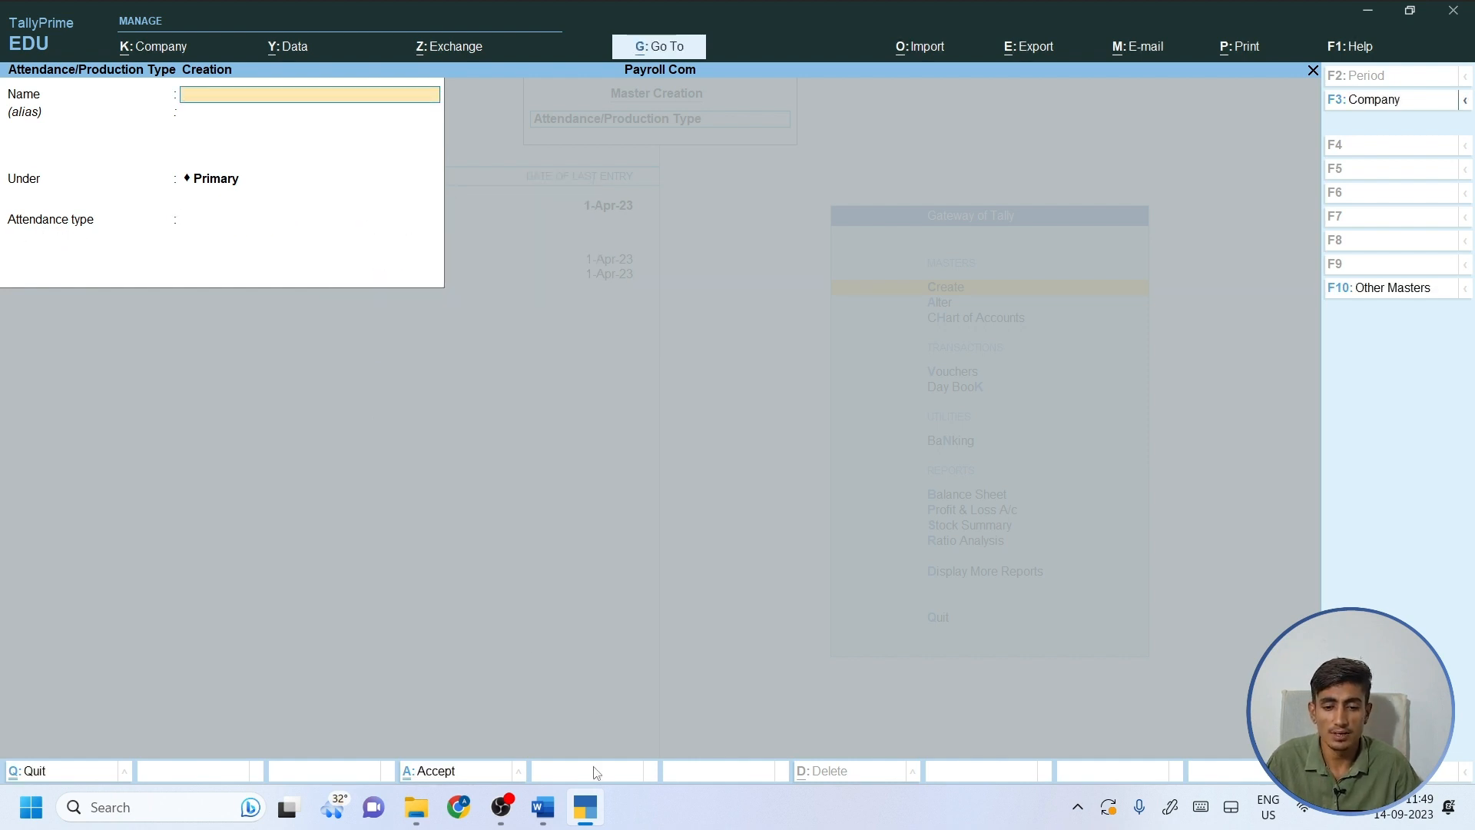
# Switch to the Word payroll notes, bracket the name Overtime and write a circled 1 above its form.
pyautogui.click(596, 811)
pyautogui.scroll(-3, 592, 584)
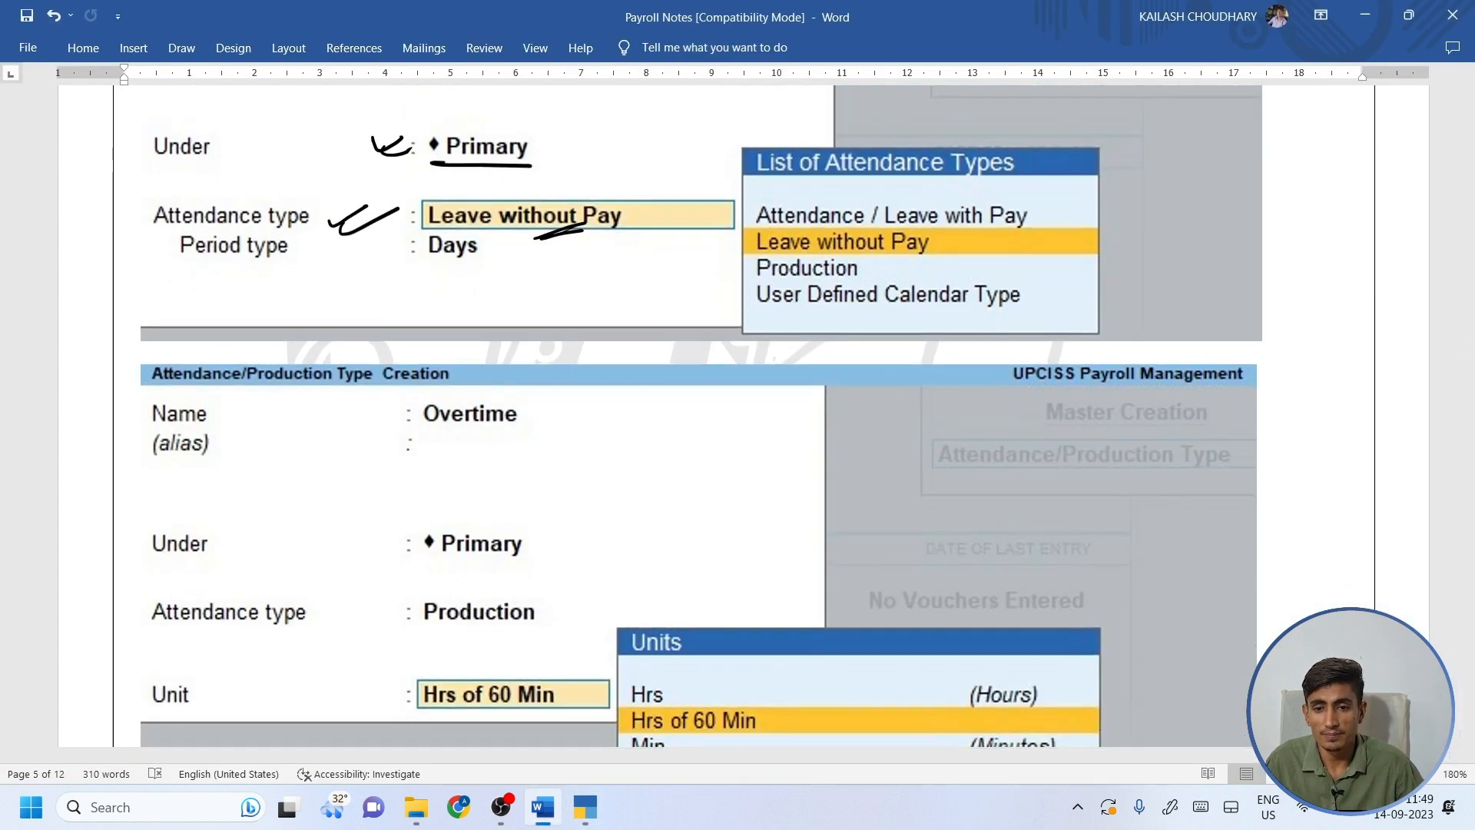
pyautogui.moveTo(418, 408)
pyautogui.mouseDown()
pyautogui.moveTo(420, 433)
pyautogui.moveTo(500, 437)
pyautogui.moveTo(528, 416)
pyautogui.mouseUp()
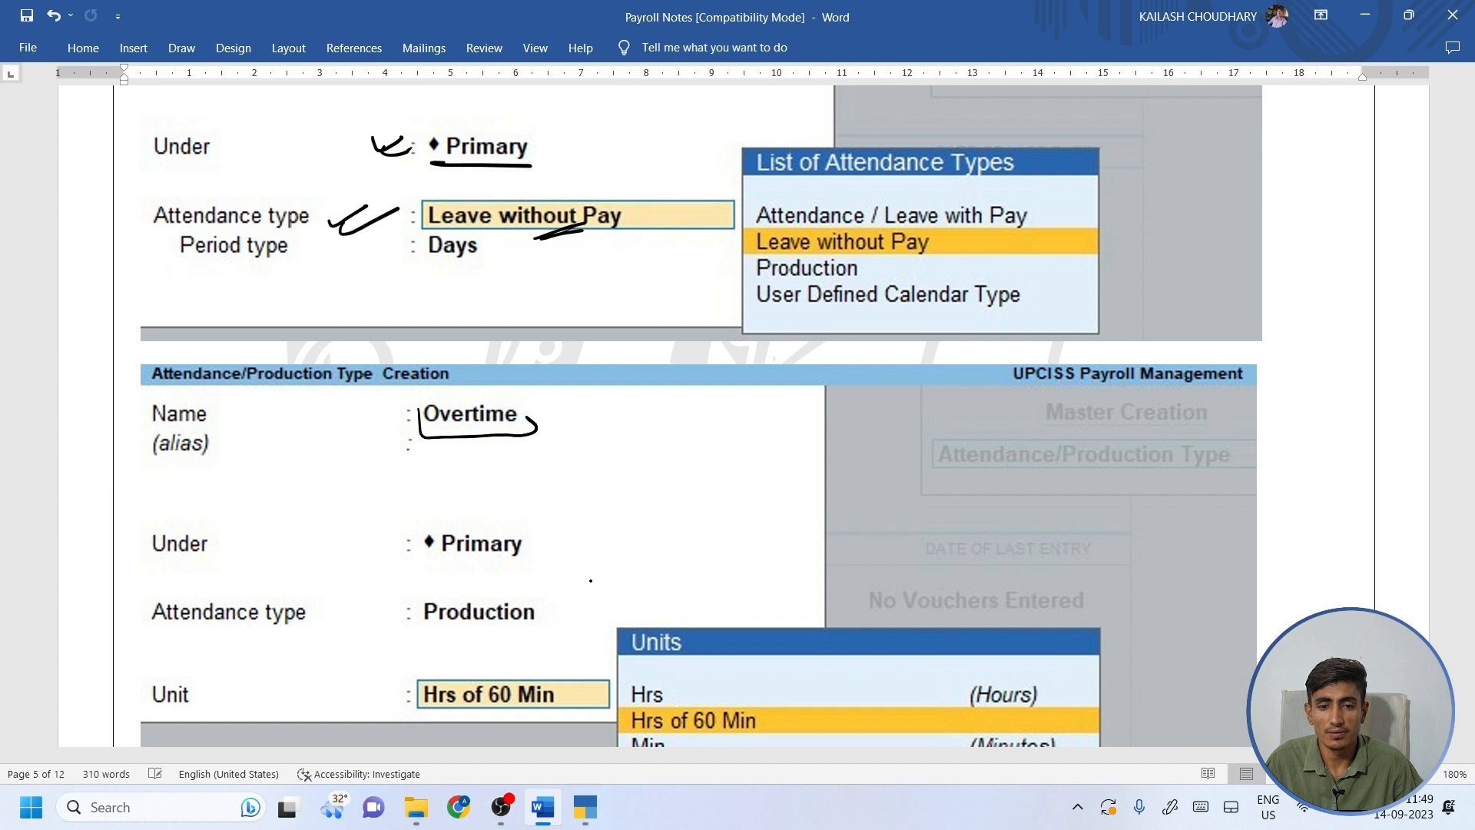
pyautogui.moveTo(743, 350); pyautogui.dragTo(739, 376)
pyautogui.moveTo(742, 345)
pyautogui.mouseDown()
pyautogui.moveTo(726, 380)
pyautogui.moveTo(744, 344)
pyautogui.mouseUp()
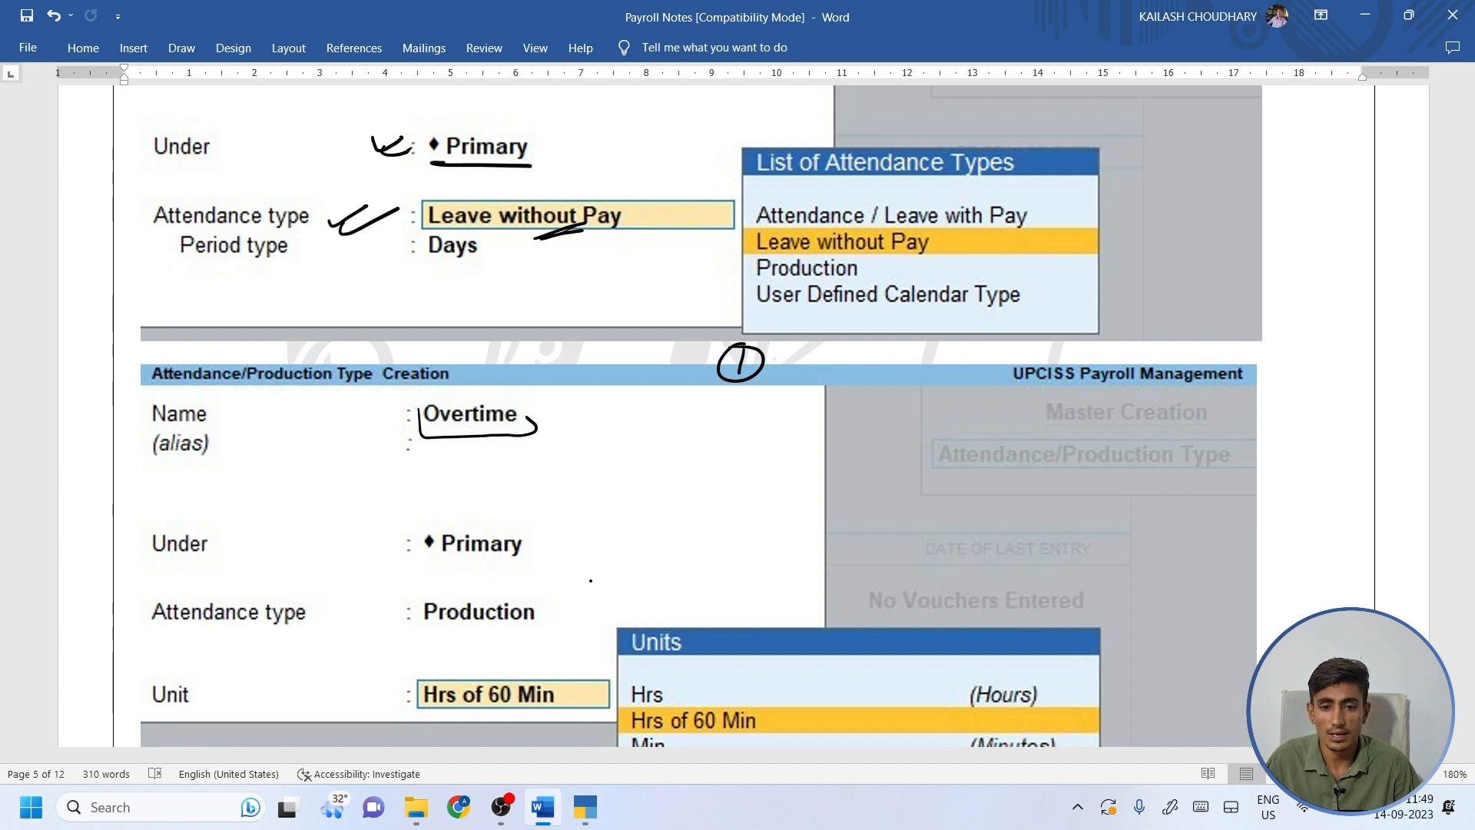
# In the Overtime form, tick and bracket Primary, bracket Production, underline Attendance type, circle Unit and tick Hrs of 60 Min.
pyautogui.moveTo(361, 547)
pyautogui.mouseDown()
pyautogui.moveTo(502, 562)
pyautogui.moveTo(540, 547)
pyautogui.mouseUp()
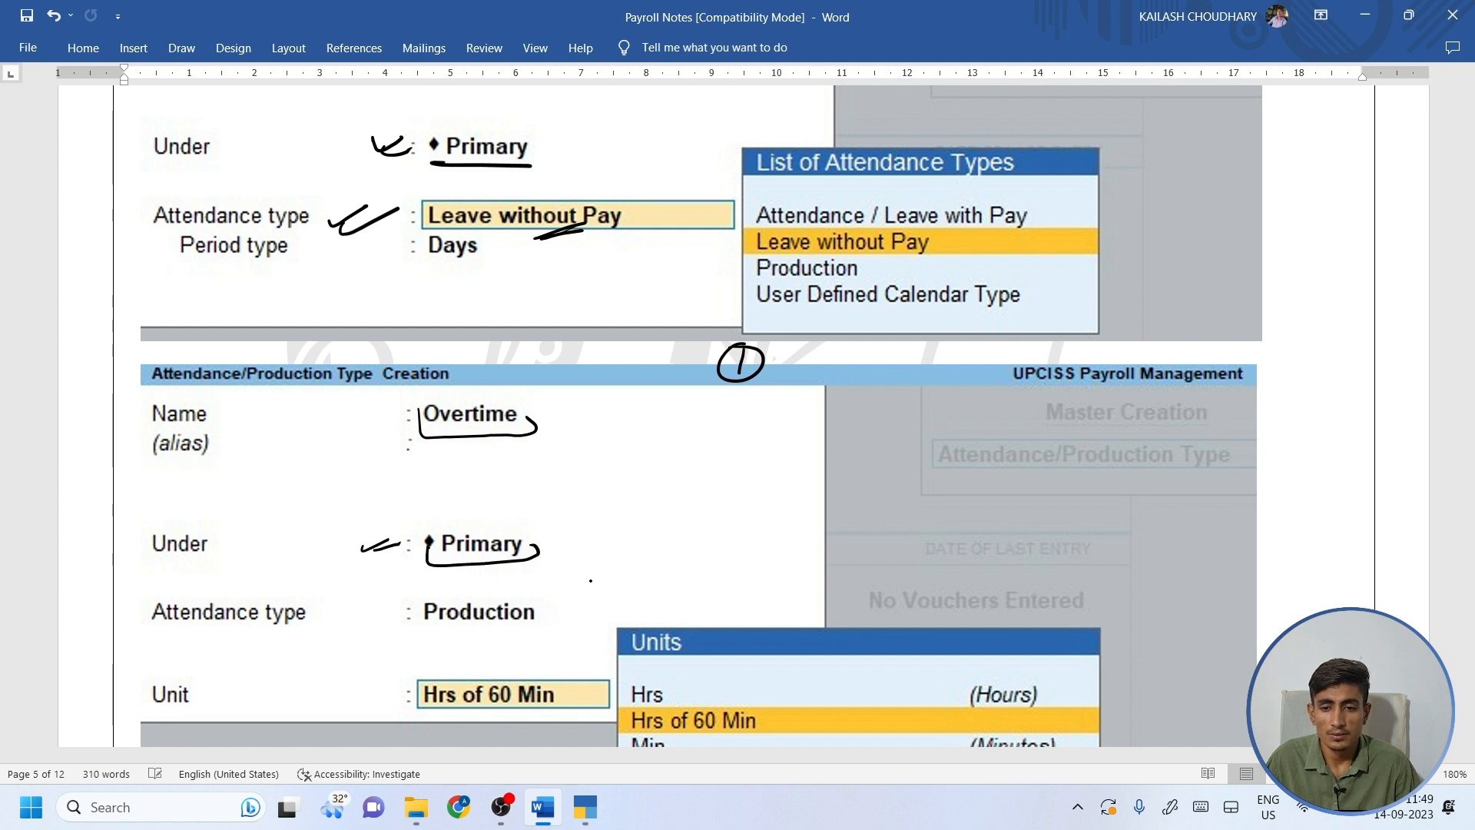
pyautogui.moveTo(415, 606)
pyautogui.mouseDown()
pyautogui.moveTo(436, 629)
pyautogui.moveTo(544, 616)
pyautogui.mouseUp()
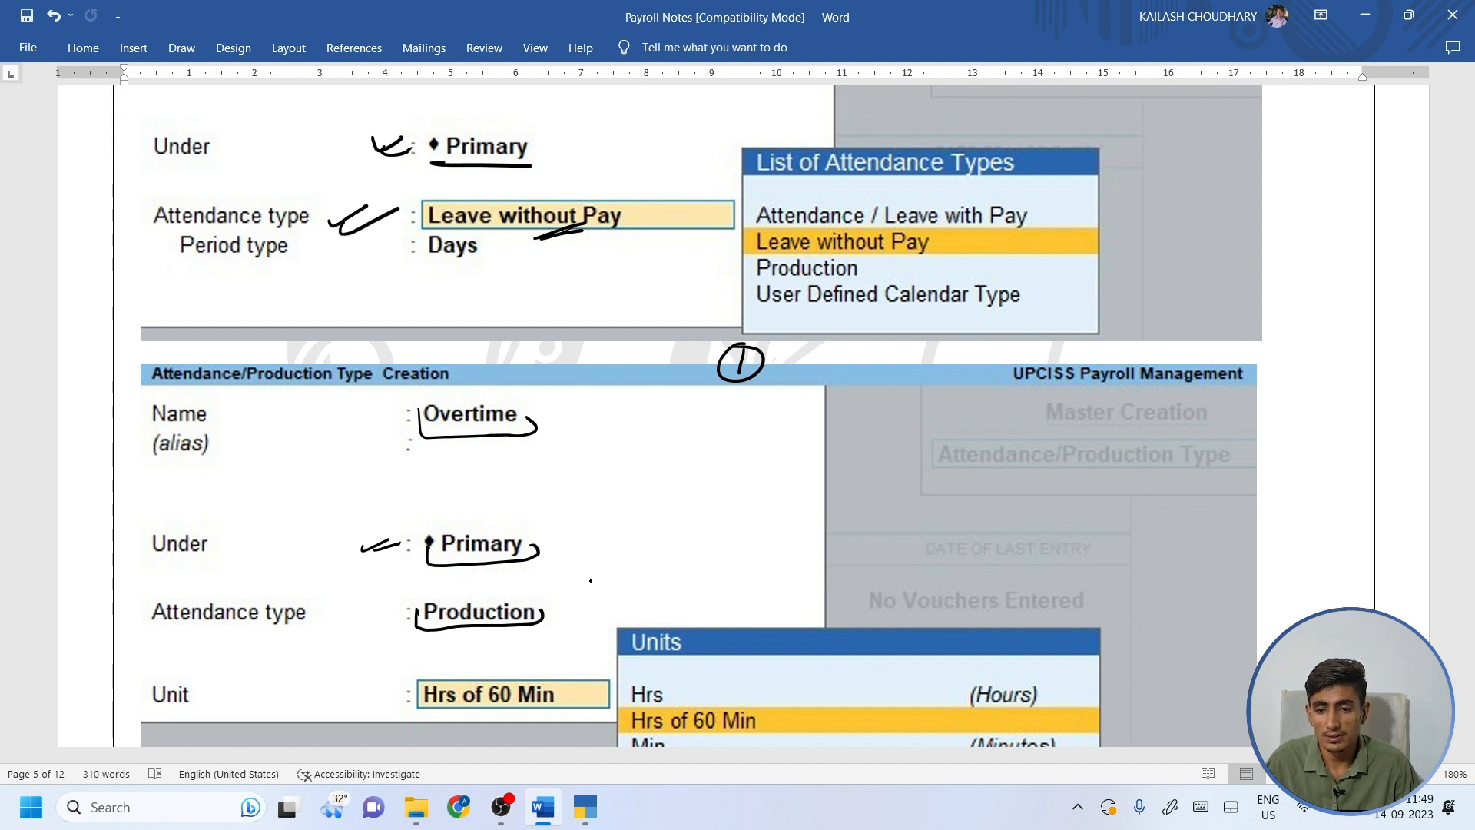
pyautogui.moveTo(291, 636); pyautogui.dragTo(313, 628)
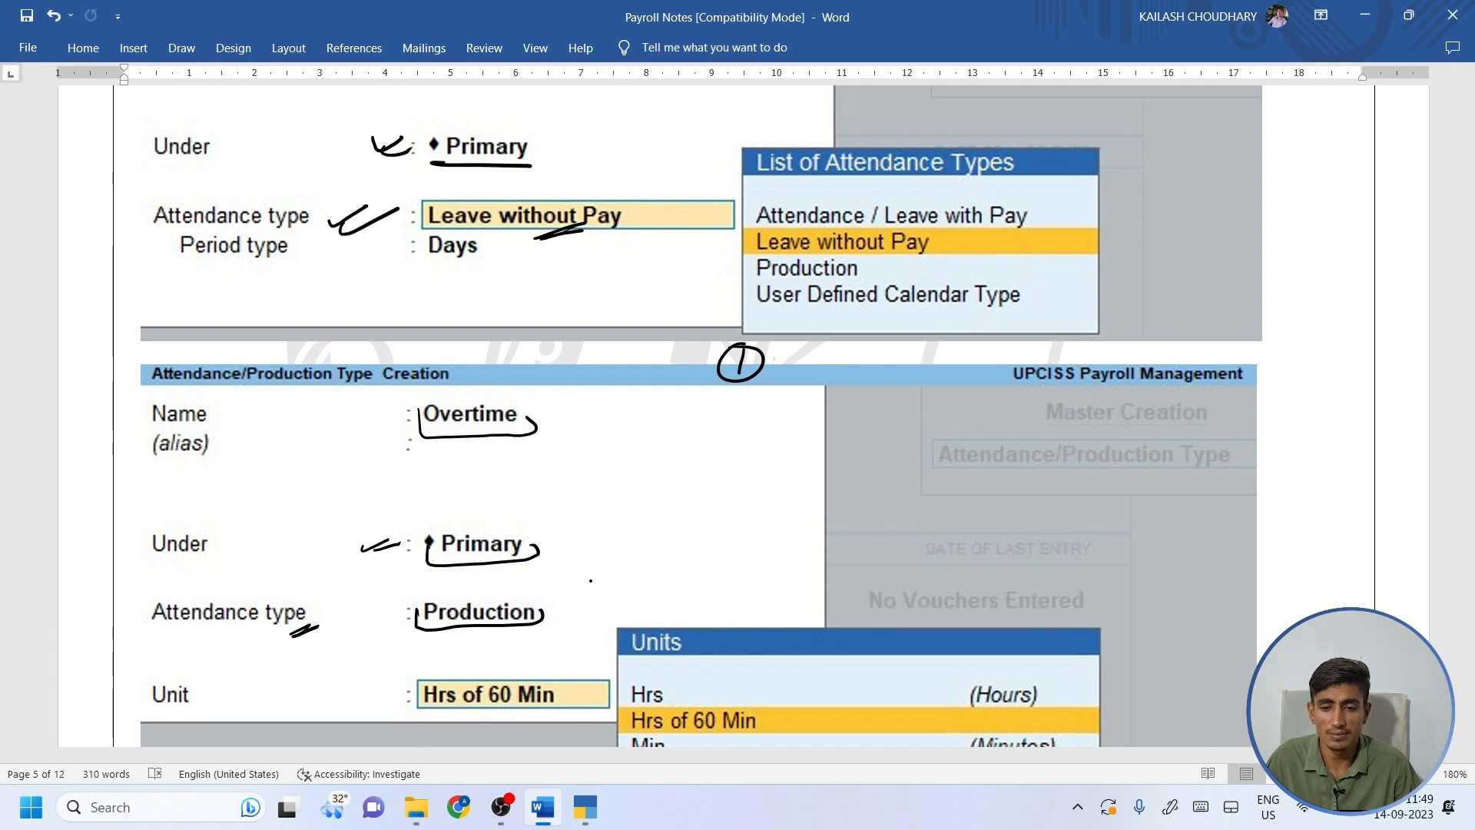
pyautogui.moveTo(168, 664)
pyautogui.mouseDown()
pyautogui.moveTo(143, 707)
pyautogui.moveTo(177, 664)
pyautogui.mouseUp()
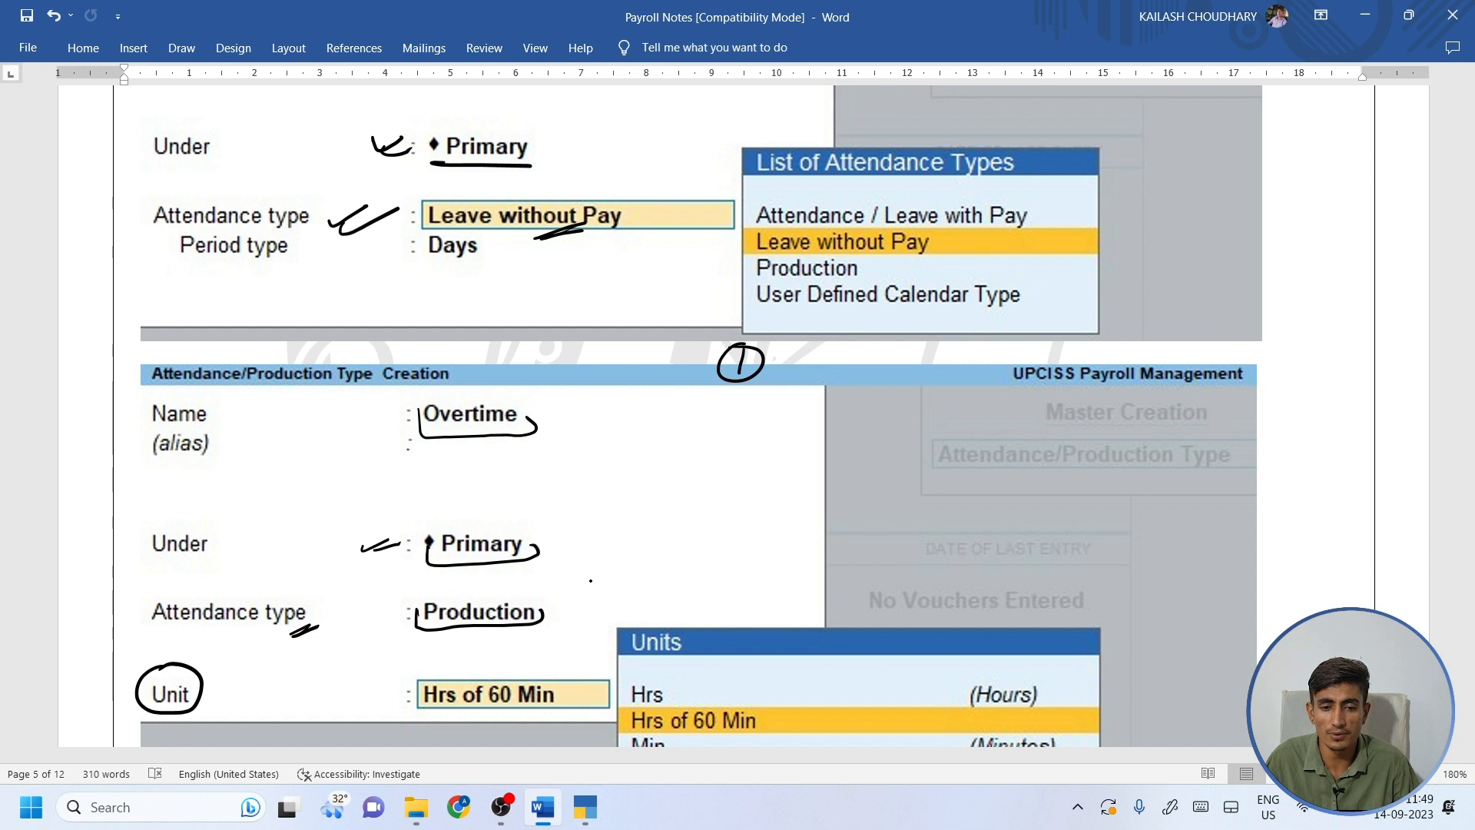
pyautogui.moveTo(383, 694); pyautogui.dragTo(426, 690)
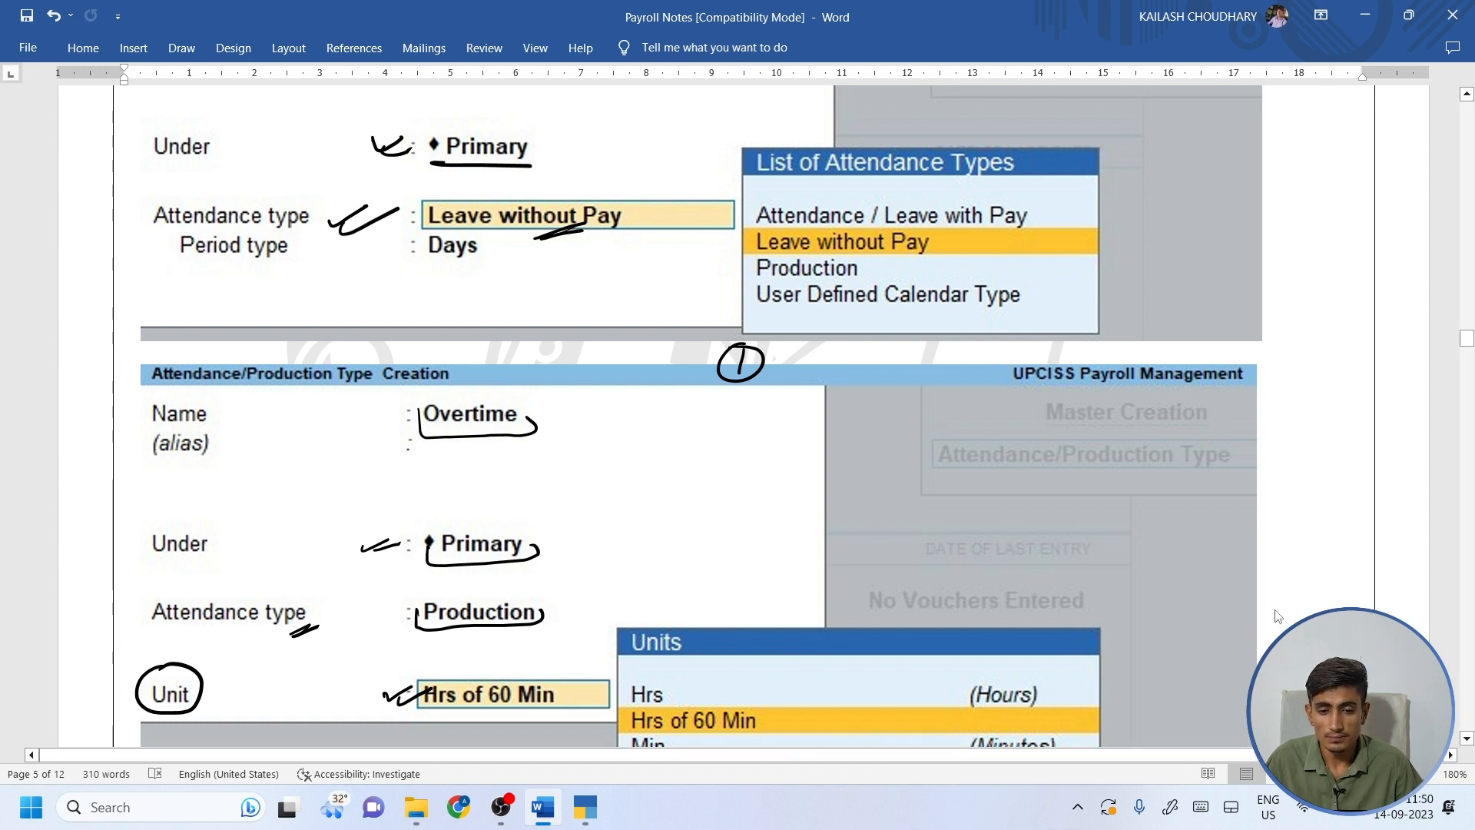
# Switch to TallyPrime and name the new attendance/production type Overtime, placing it under Primary.
pyautogui.moveTo(586, 806)
pyautogui.click(543, 584)
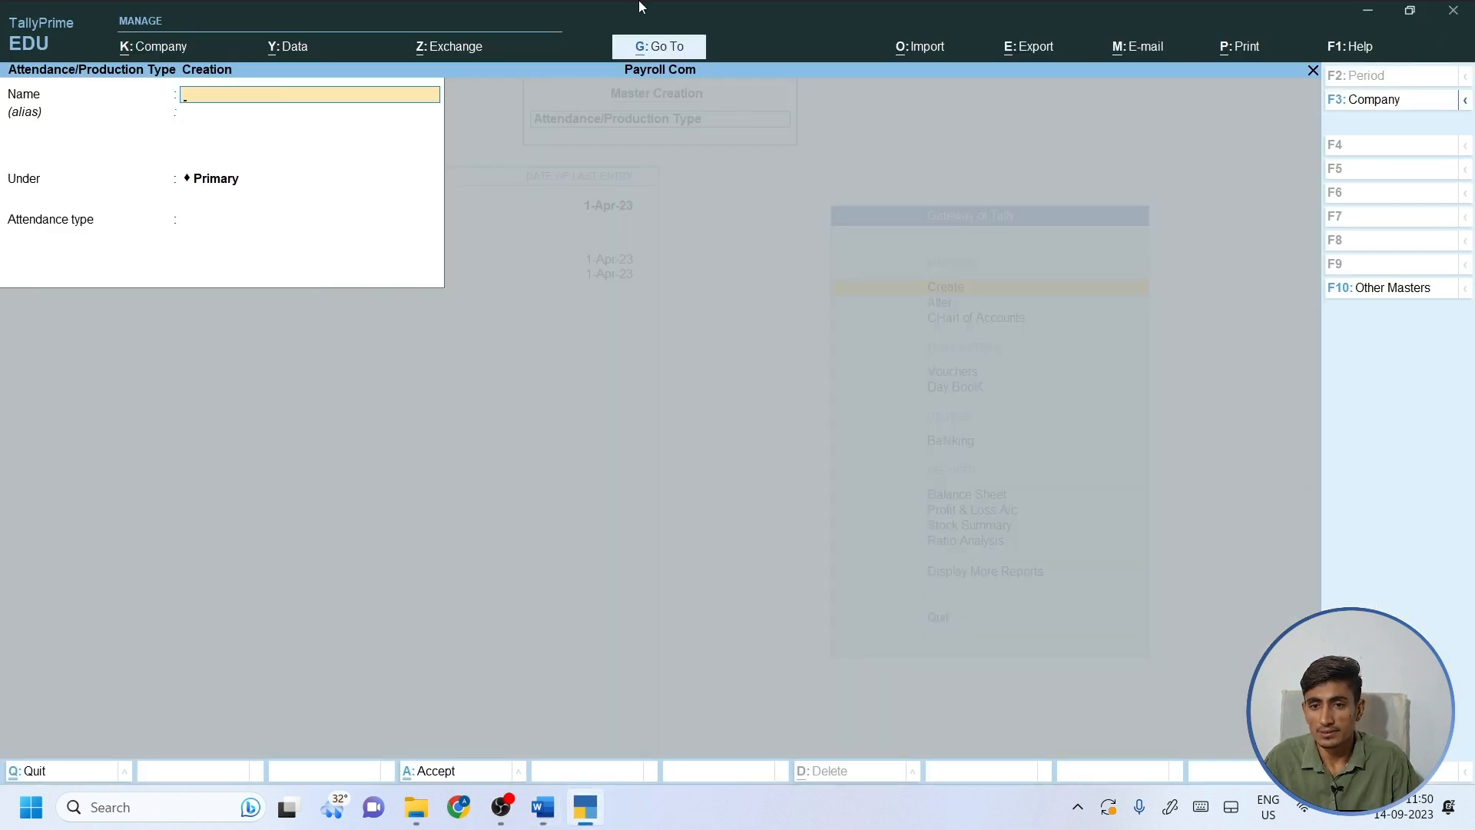
pyautogui.write('O')
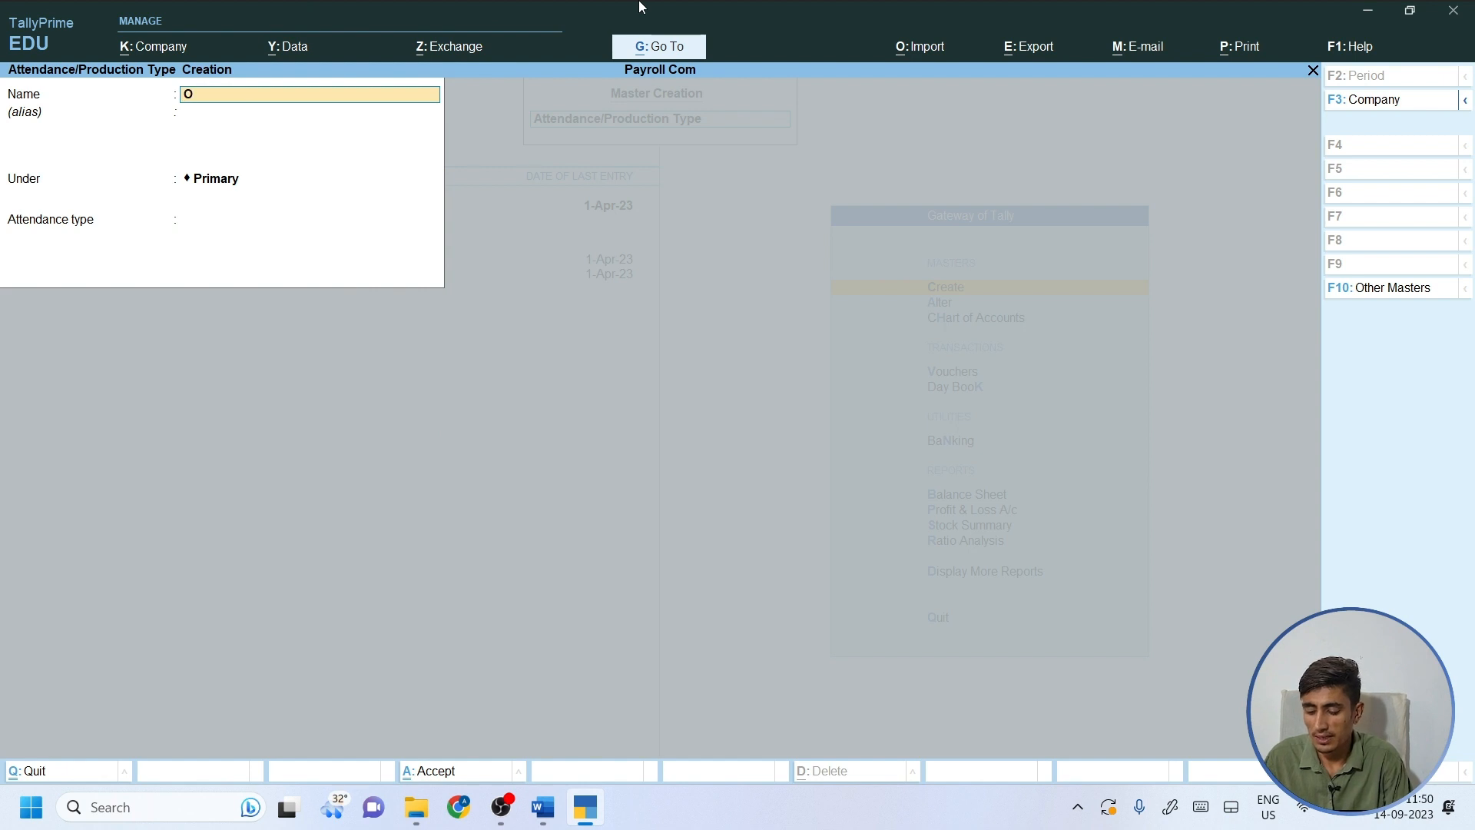
pyautogui.write('vert')
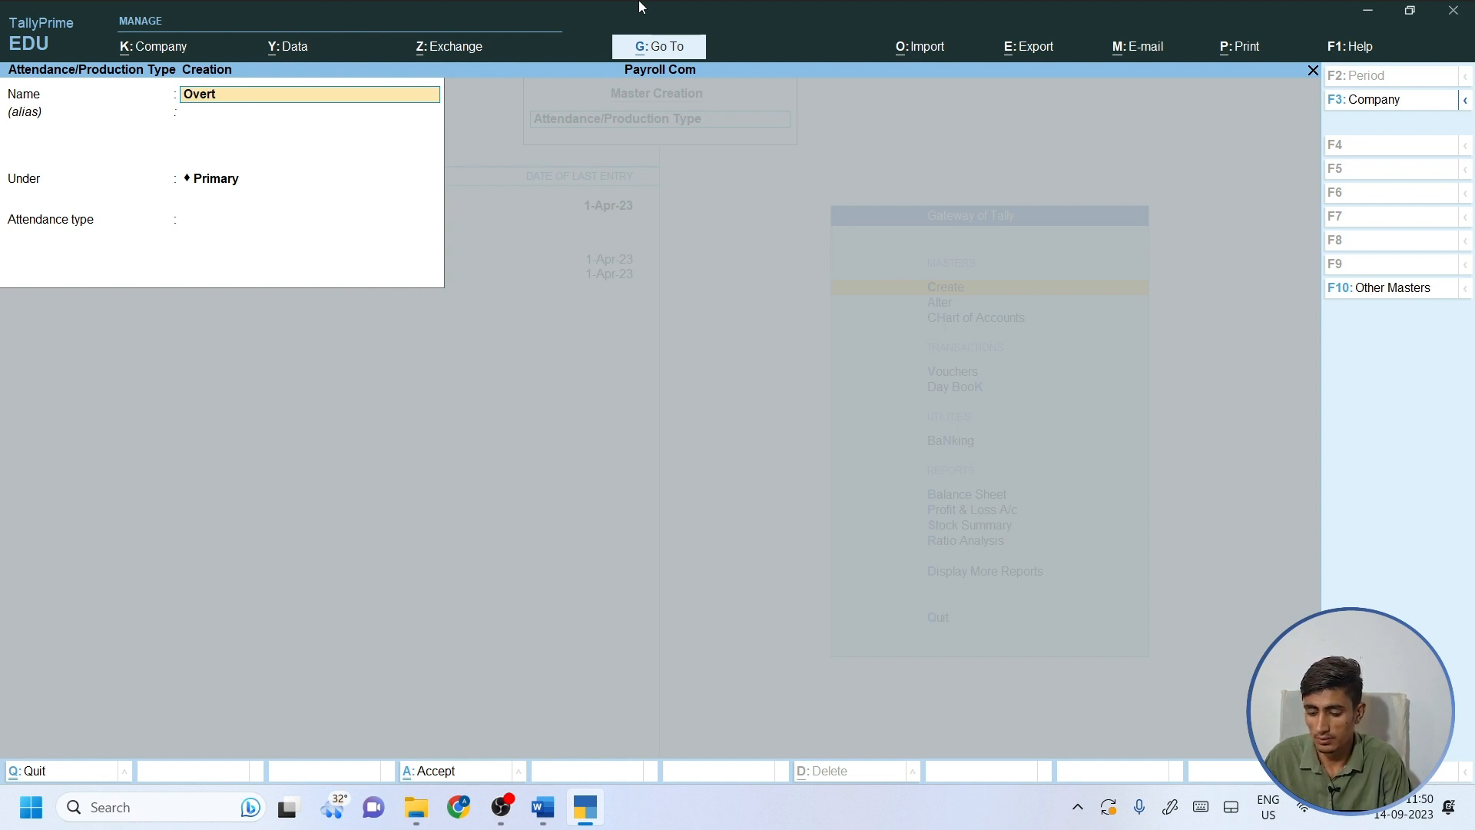
pyautogui.write('ime')
pyautogui.press('Return')
pyautogui.press('Return')
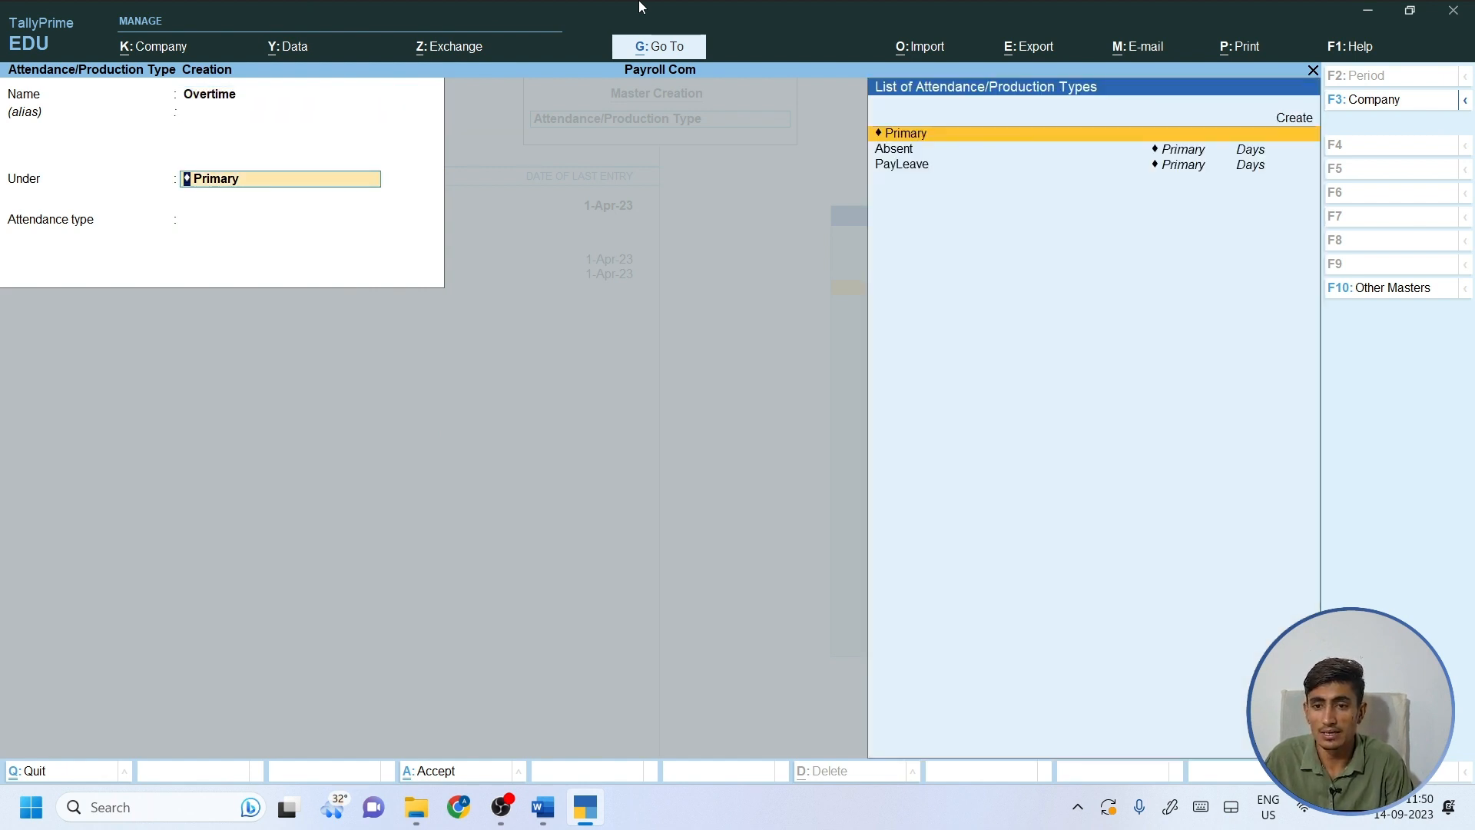
pyautogui.press('Return')
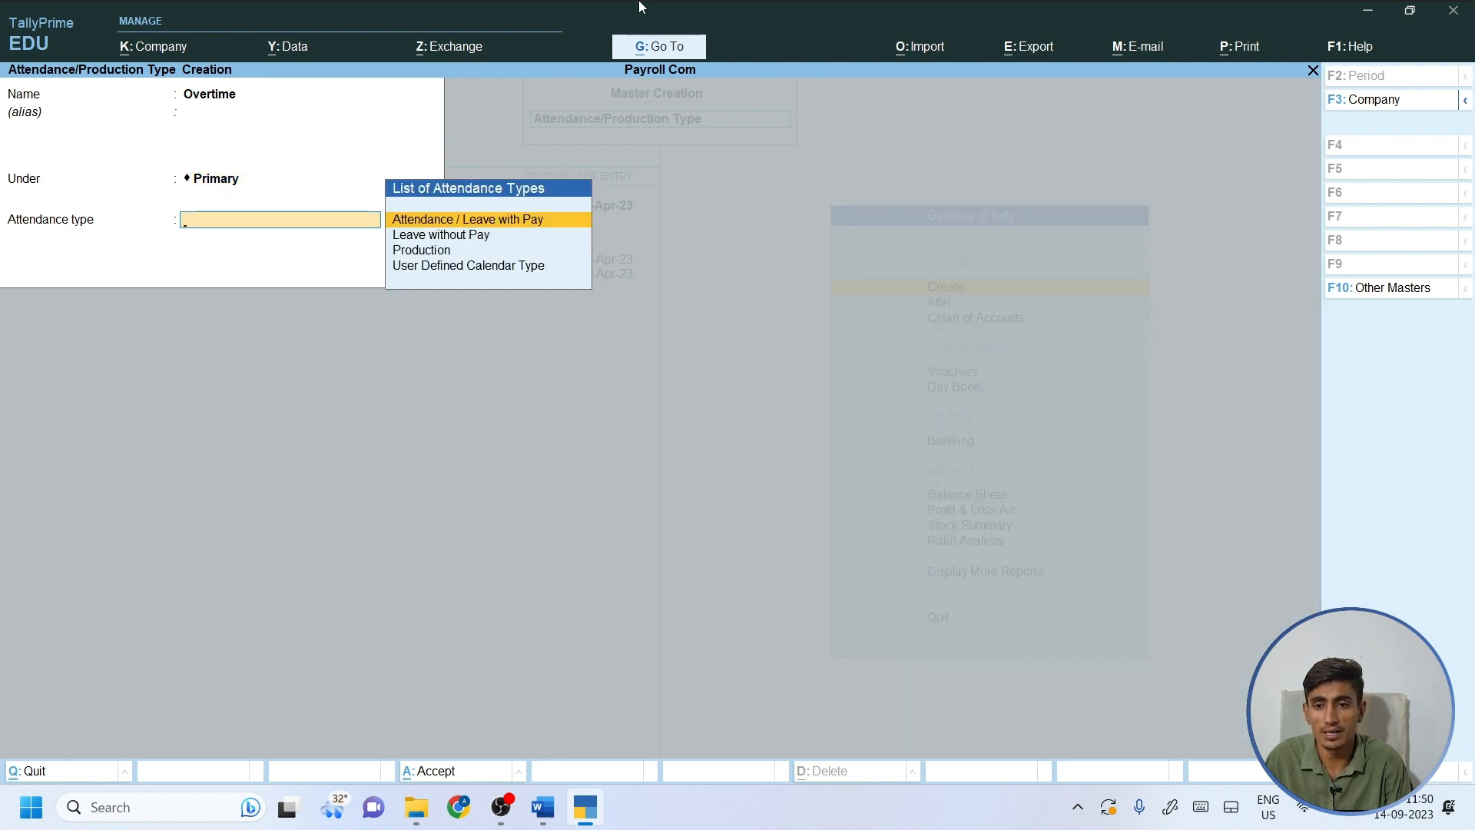
# Set Overtime's attendance type to Production with the unit Hrs of 60 Min and save the master.
pyautogui.press('Down')
pyautogui.press('Down')
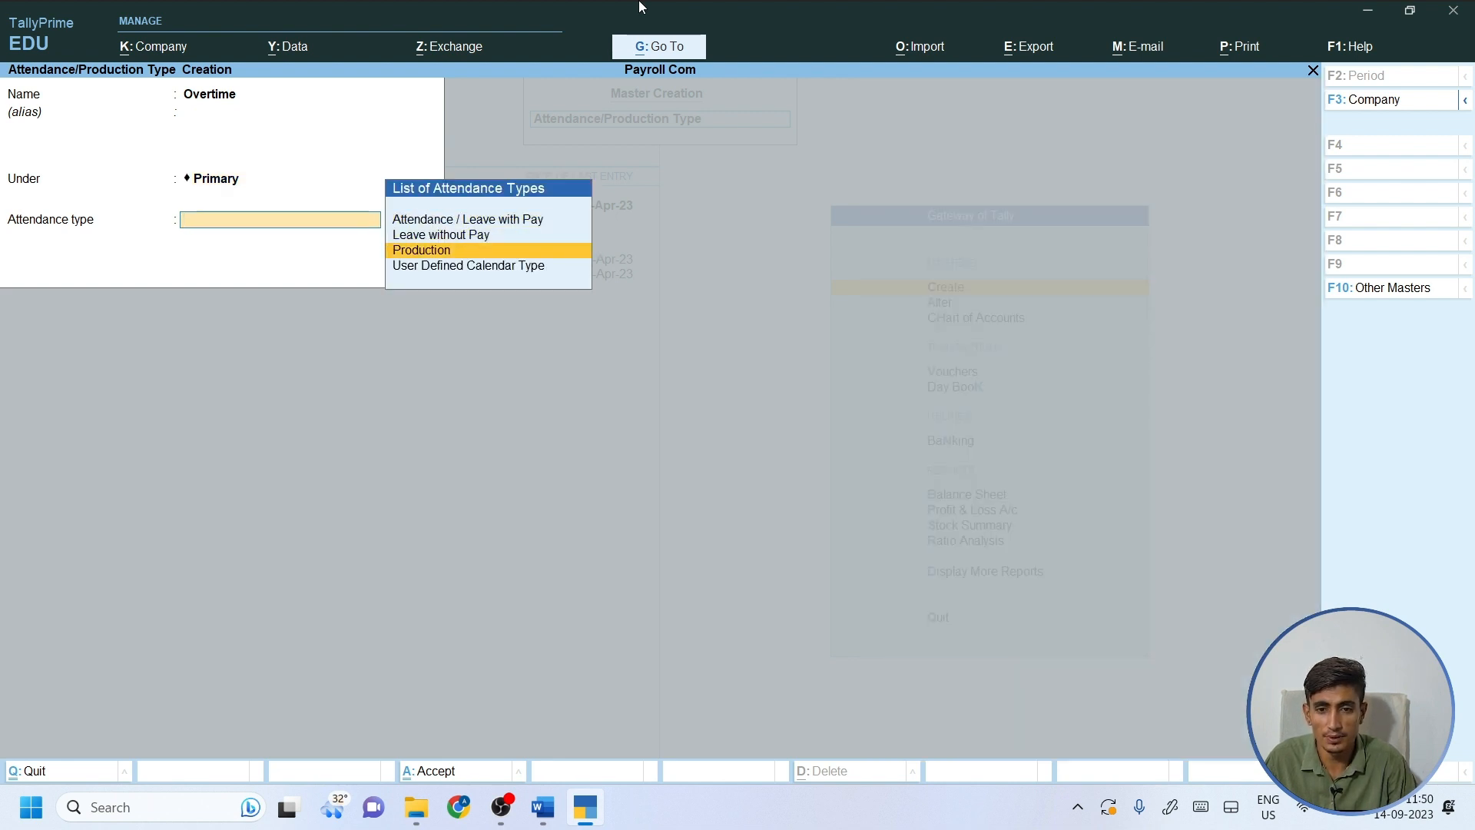
pyautogui.press('Return')
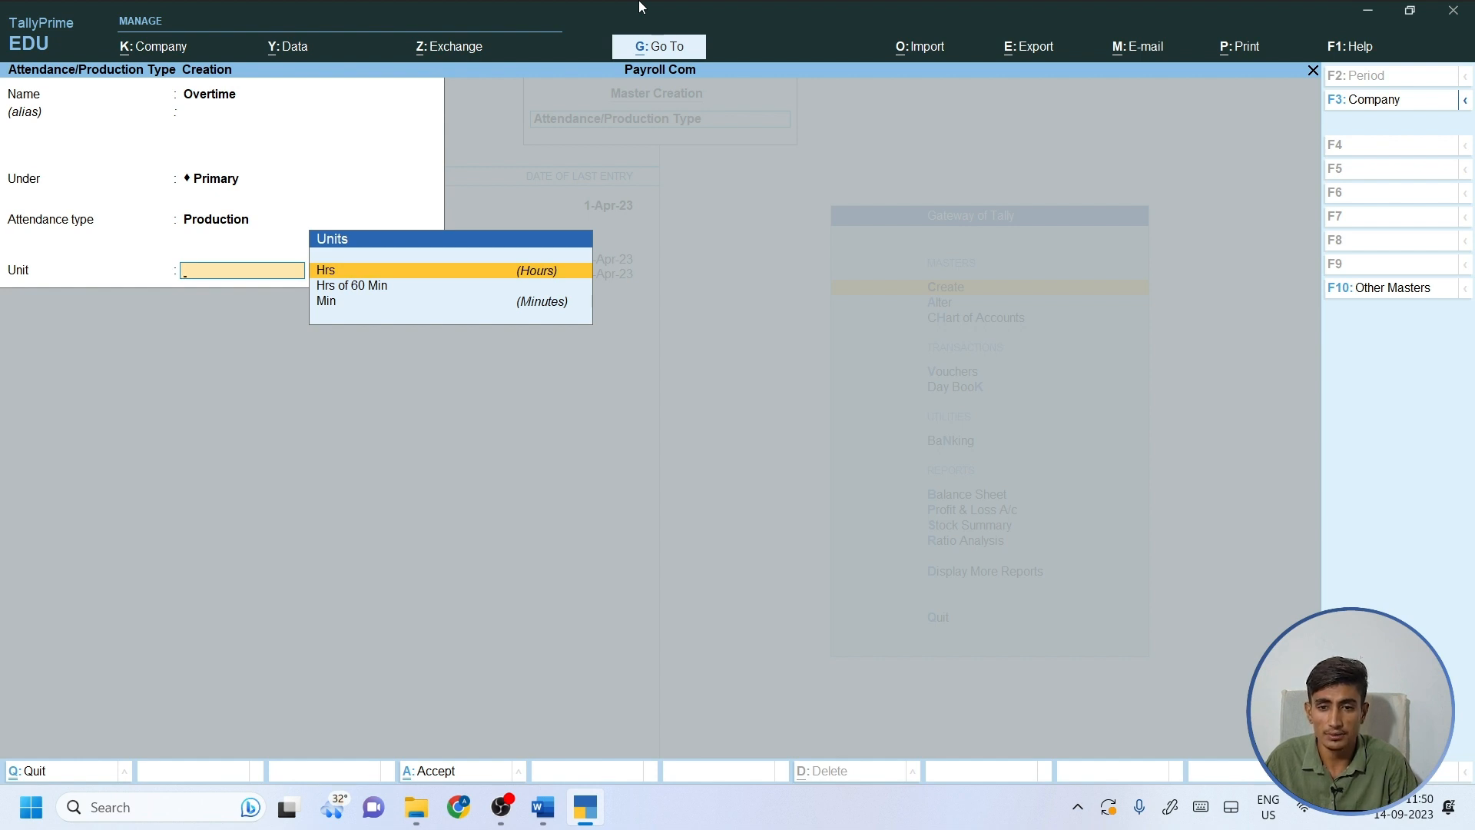
pyautogui.press('Down')
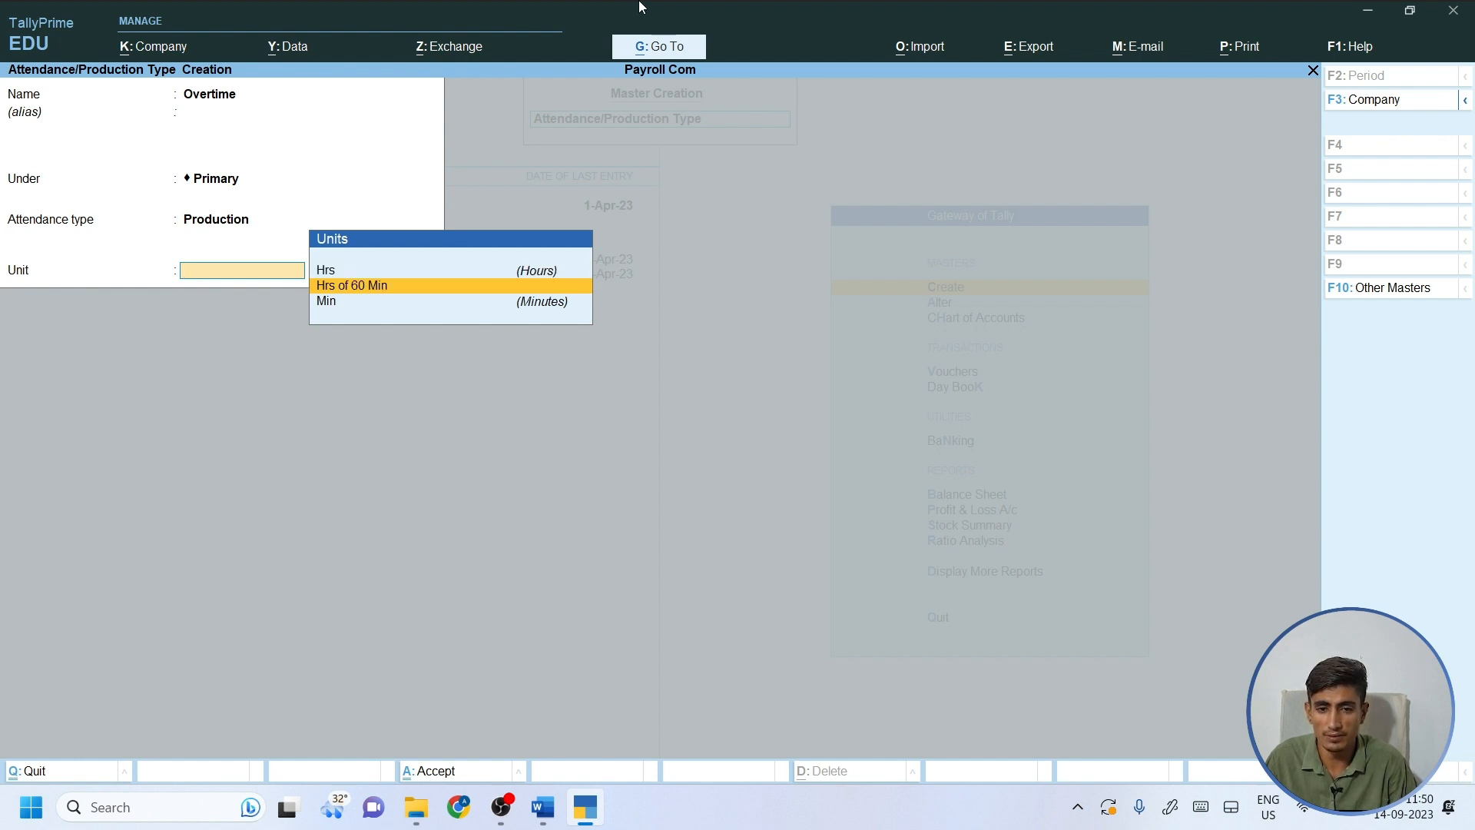
pyautogui.press('Return')
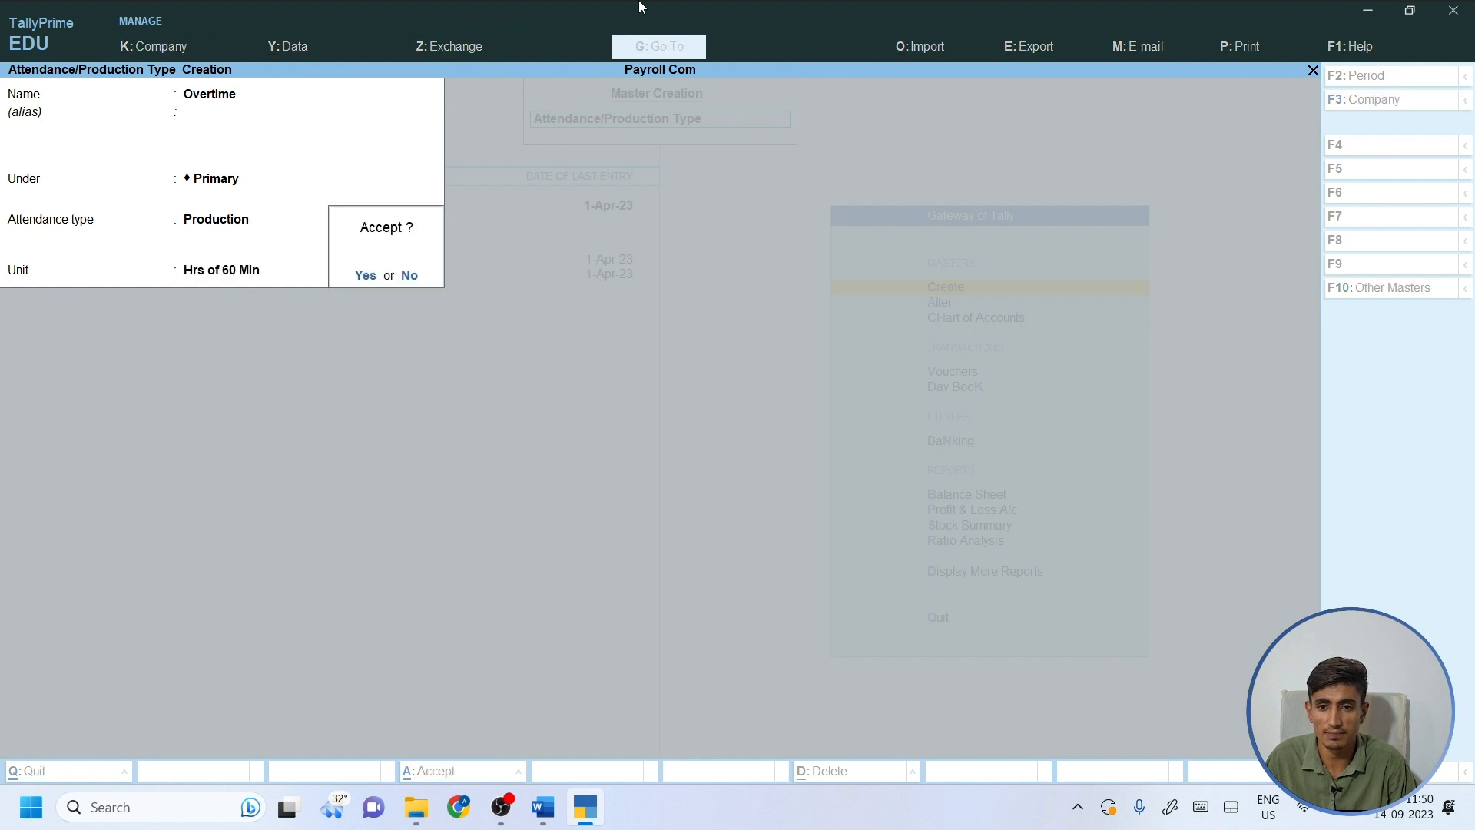
pyautogui.press('Return')
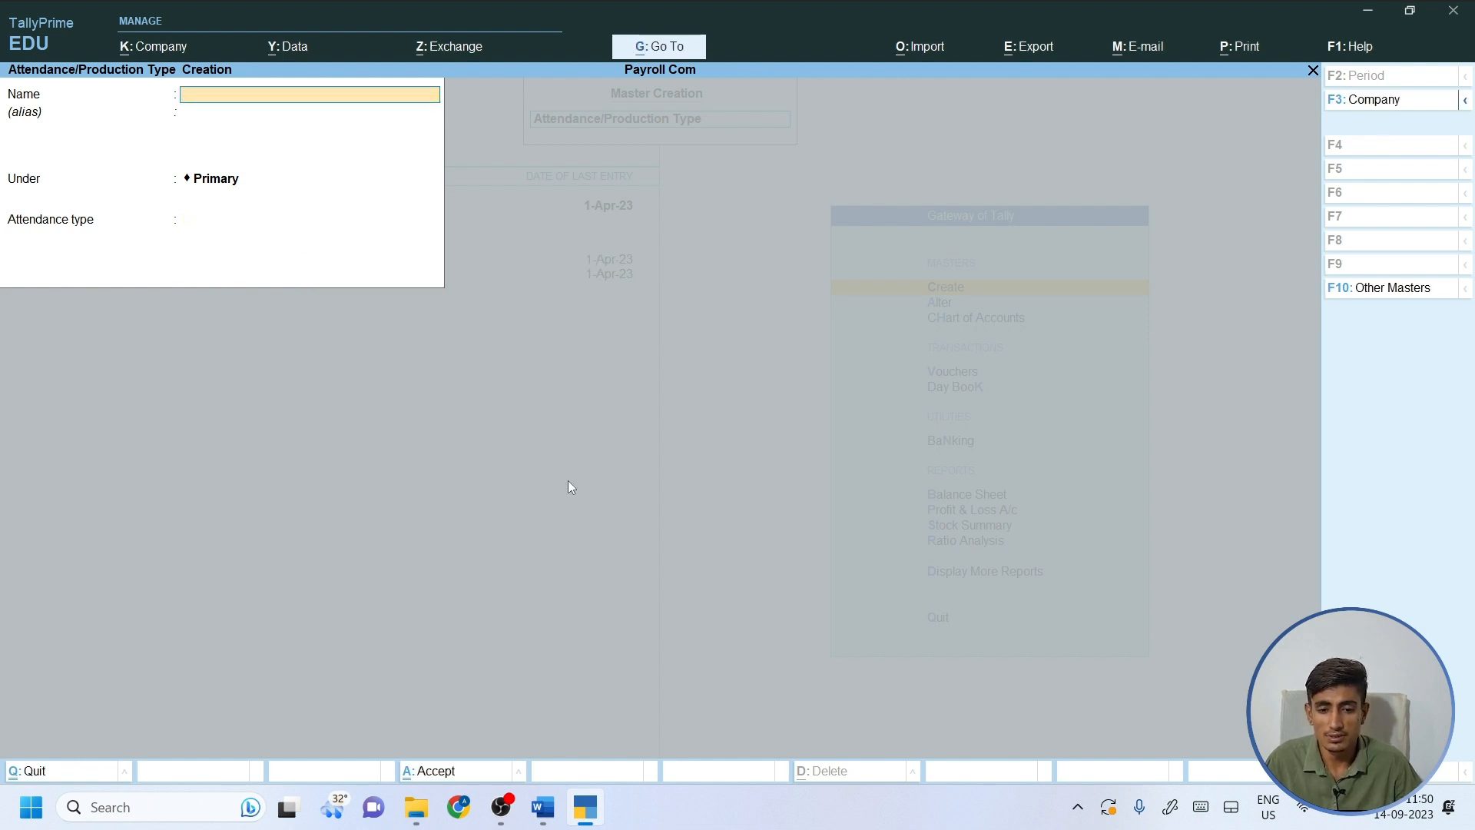
# Switch to the Word payroll notes, go to section 6, Create Pay Head, and tick and underline its heading number.
pyautogui.click(582, 806)
pyautogui.click(543, 807)
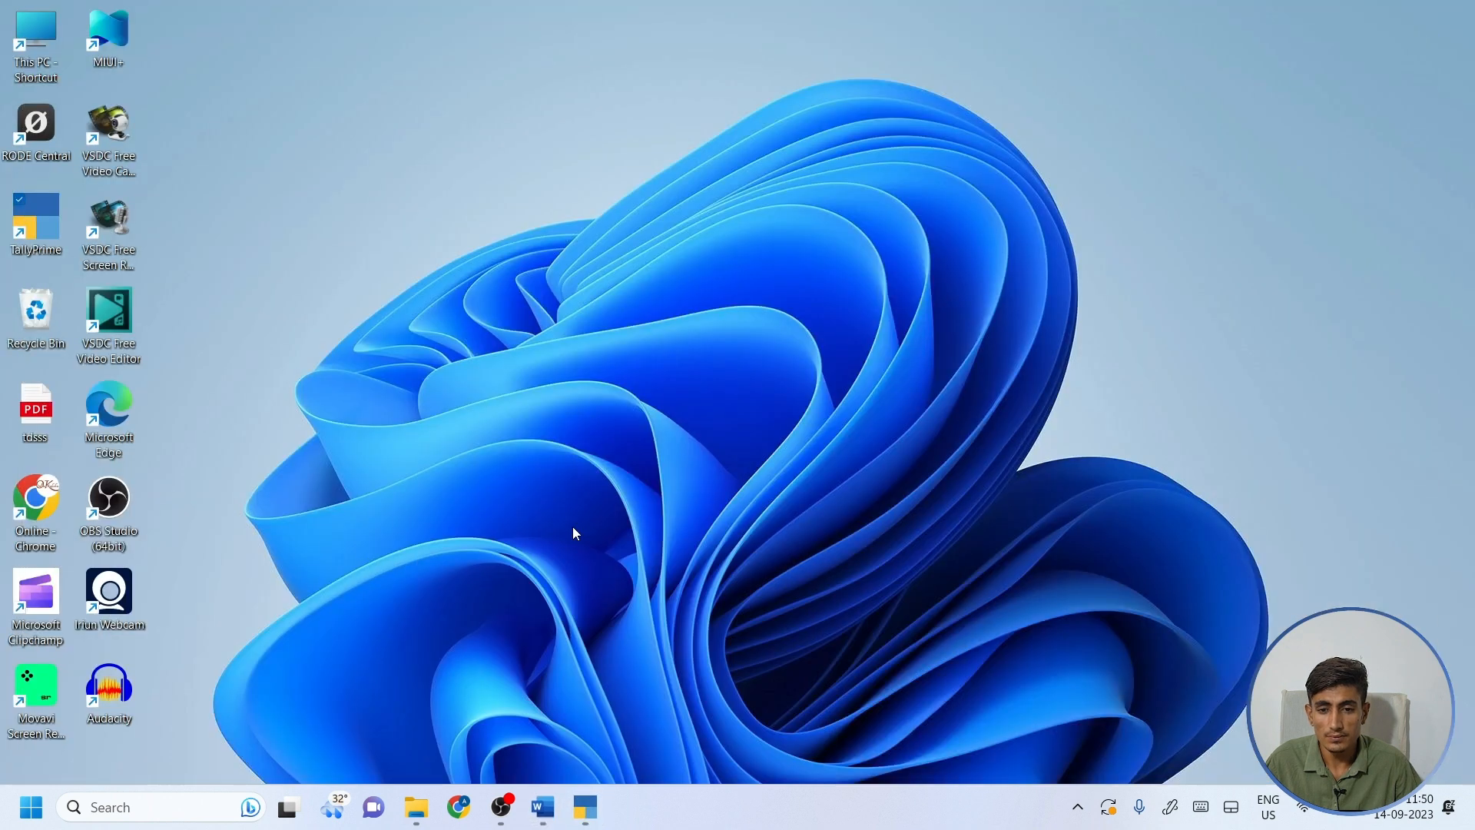
pyautogui.click(542, 807)
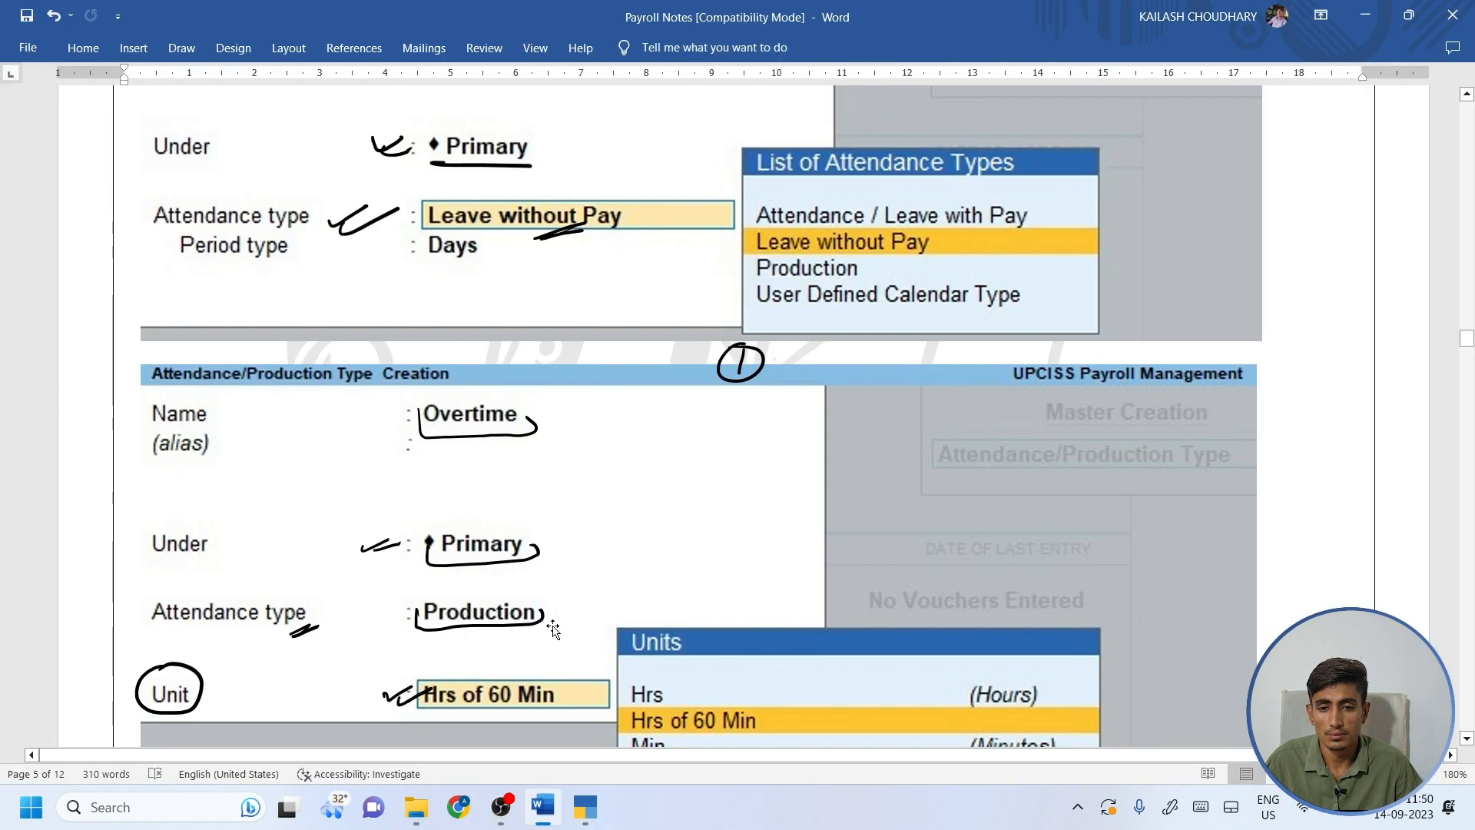
pyautogui.scroll(-10, 553, 622)
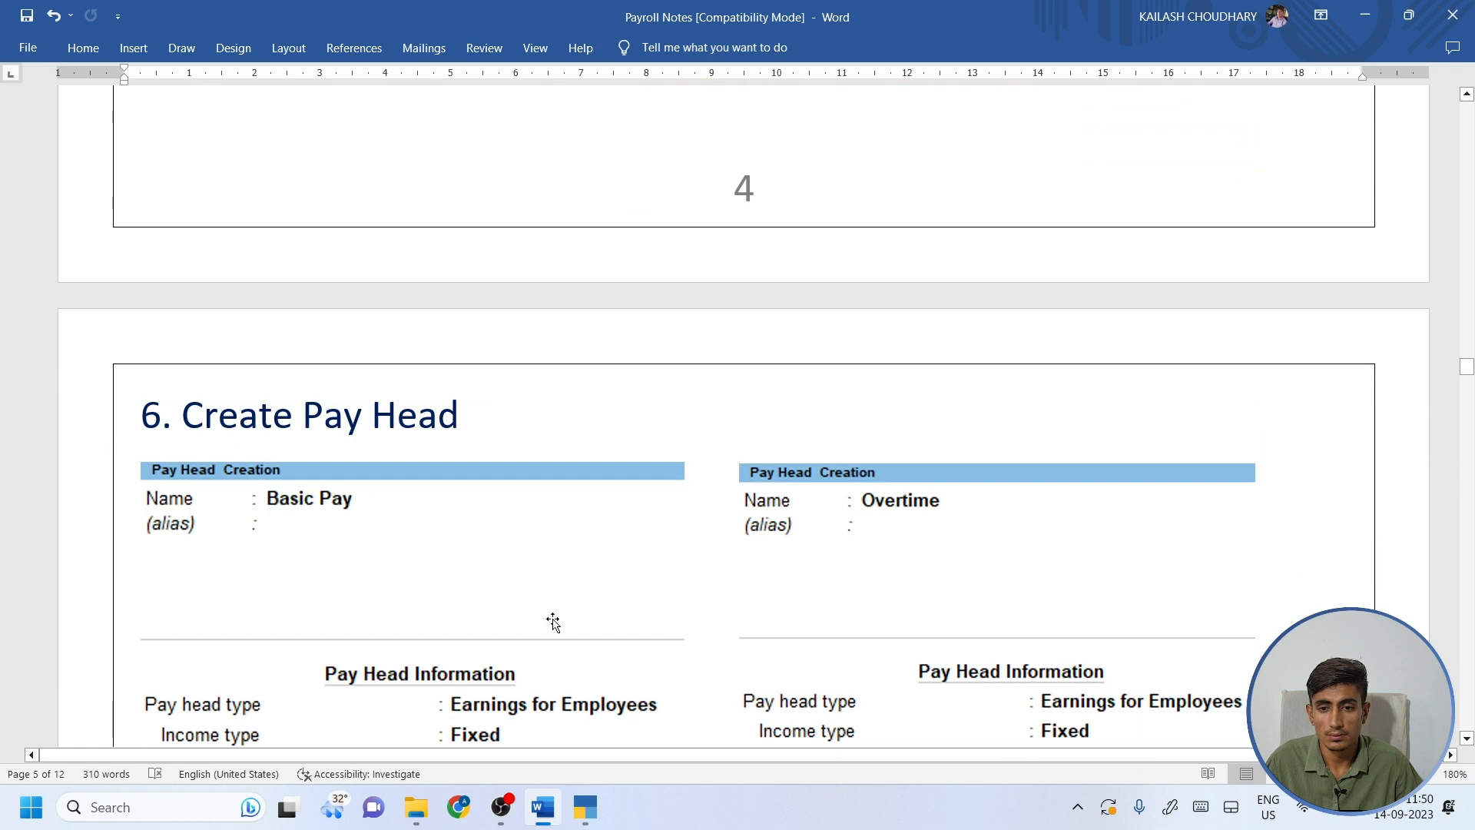
pyautogui.scroll(-4, 554, 623)
pyautogui.scroll(4, 554, 622)
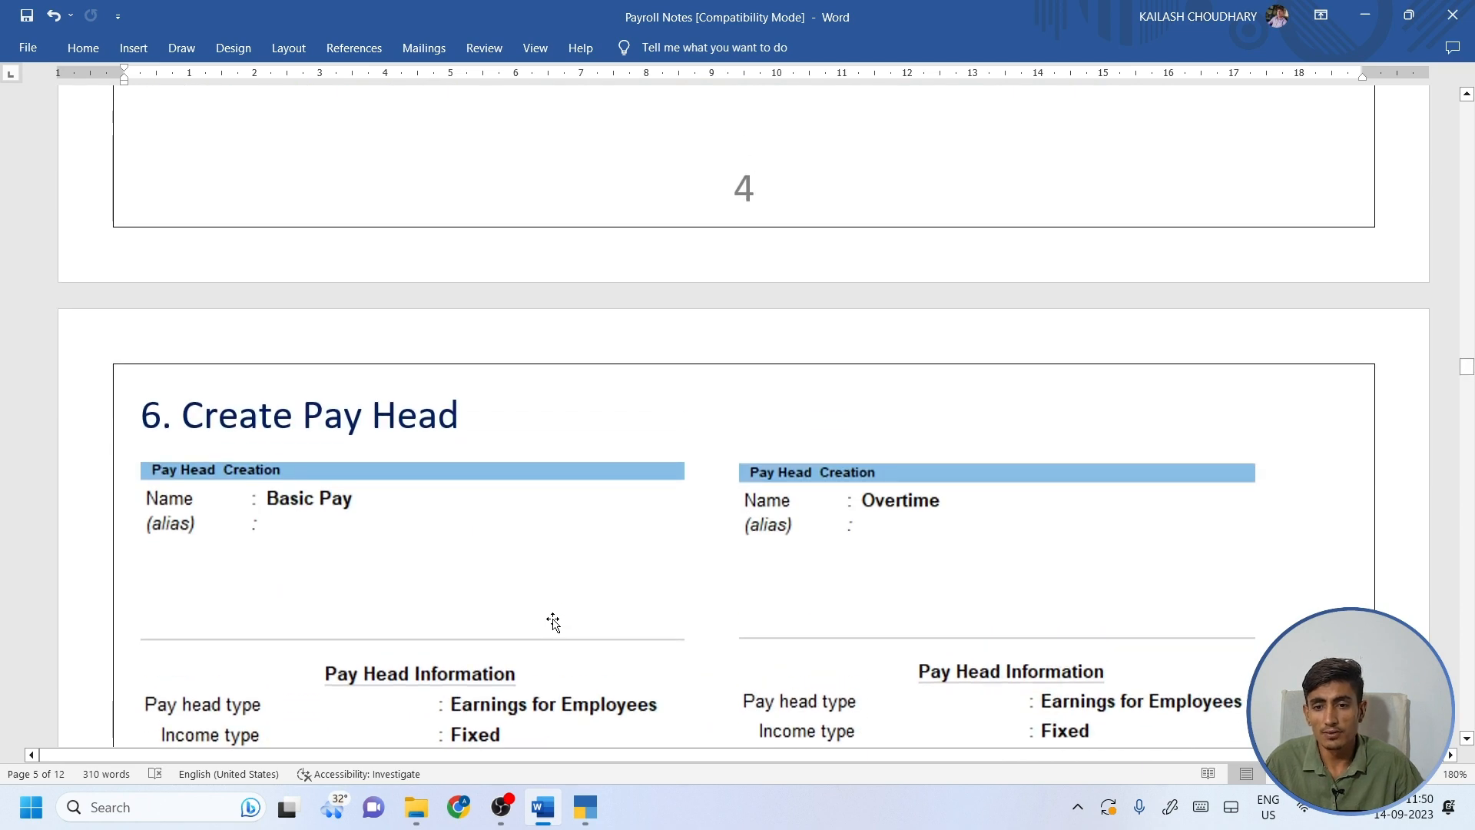
pyautogui.moveTo(131, 420)
pyautogui.mouseDown()
pyautogui.moveTo(139, 438)
pyautogui.moveTo(164, 424)
pyautogui.mouseUp()
pyautogui.moveTo(134, 442); pyautogui.dragTo(181, 434)
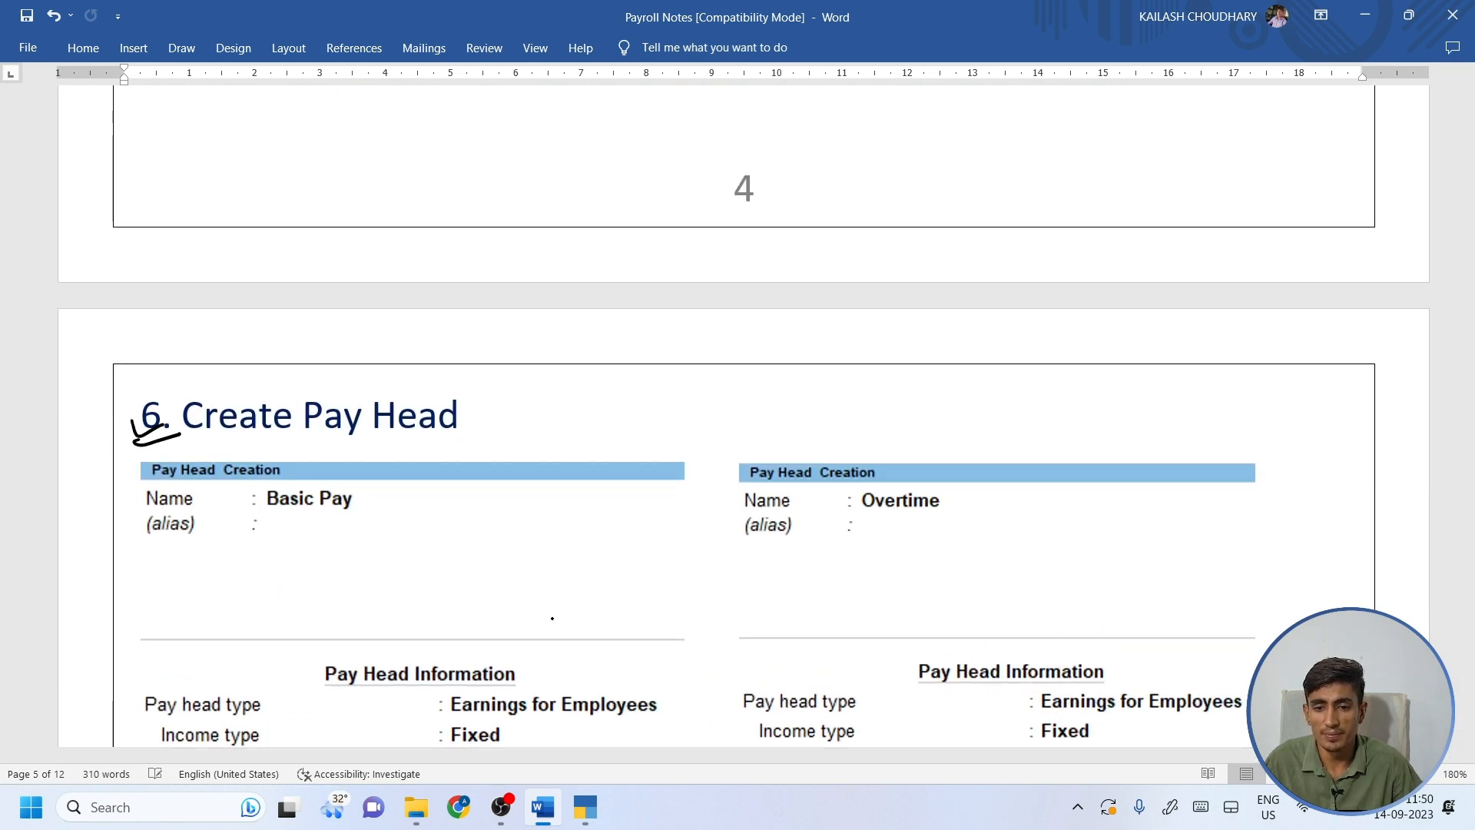
# Beside the Create Pay Head heading, handwrite HRA with an underline and TA inside a circle, with a stroke between them.
pyautogui.moveTo(544, 367); pyautogui.dragTo(564, 394)
pyautogui.moveTo(583, 364)
pyautogui.mouseDown()
pyautogui.moveTo(583, 392)
pyautogui.moveTo(613, 379)
pyautogui.mouseUp()
pyautogui.moveTo(562, 400); pyautogui.dragTo(596, 397)
pyautogui.moveTo(551, 405); pyautogui.dragTo(594, 400)
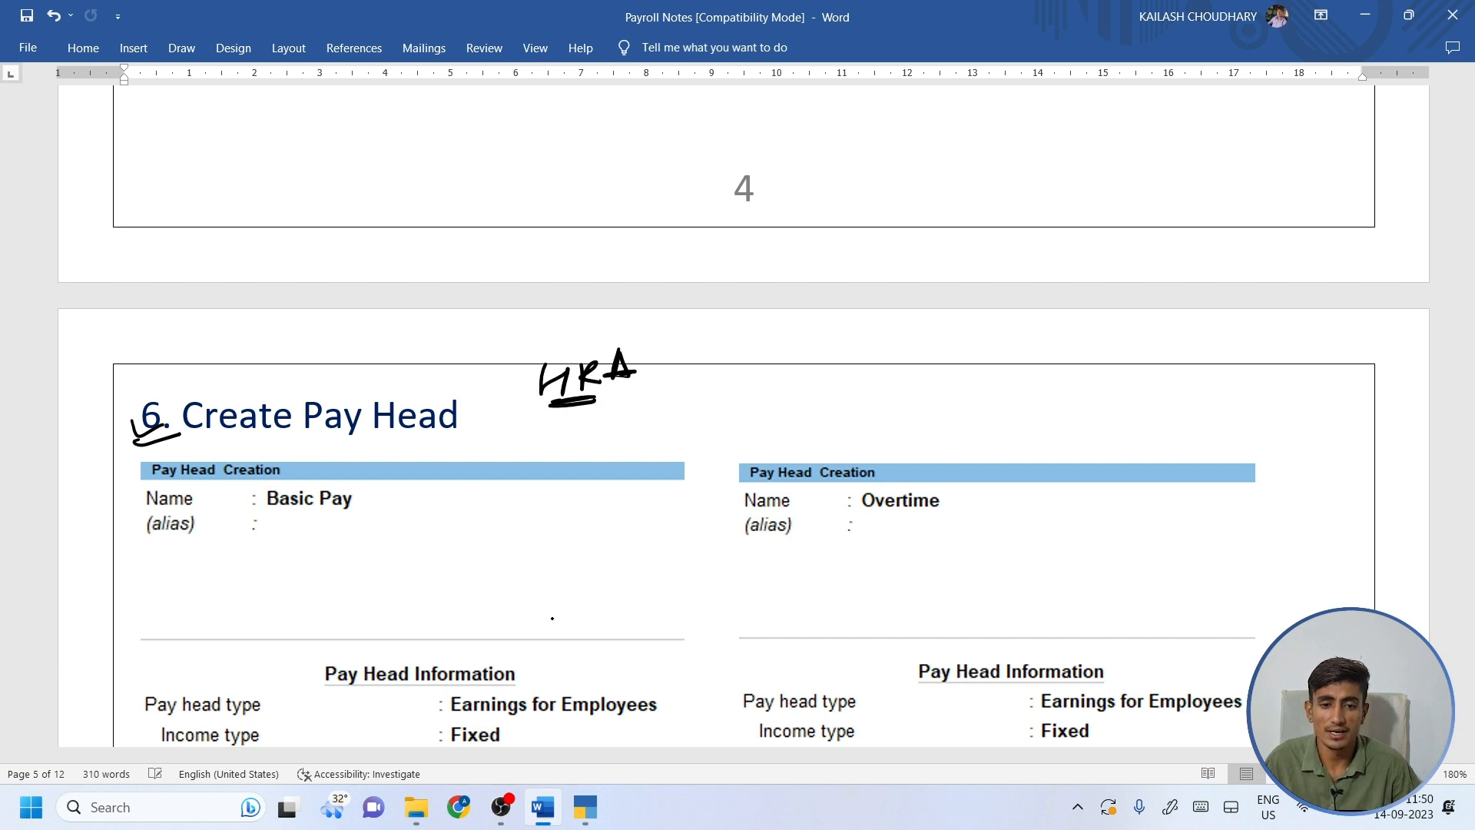
pyautogui.moveTo(704, 378); pyautogui.dragTo(702, 404)
pyautogui.moveTo(694, 379)
pyautogui.mouseDown()
pyautogui.moveTo(723, 374)
pyautogui.moveTo(741, 395)
pyautogui.moveTo(746, 382)
pyautogui.mouseUp()
pyautogui.moveTo(744, 365); pyautogui.dragTo(682, 374)
pyautogui.moveTo(626, 422); pyautogui.dragTo(688, 415)
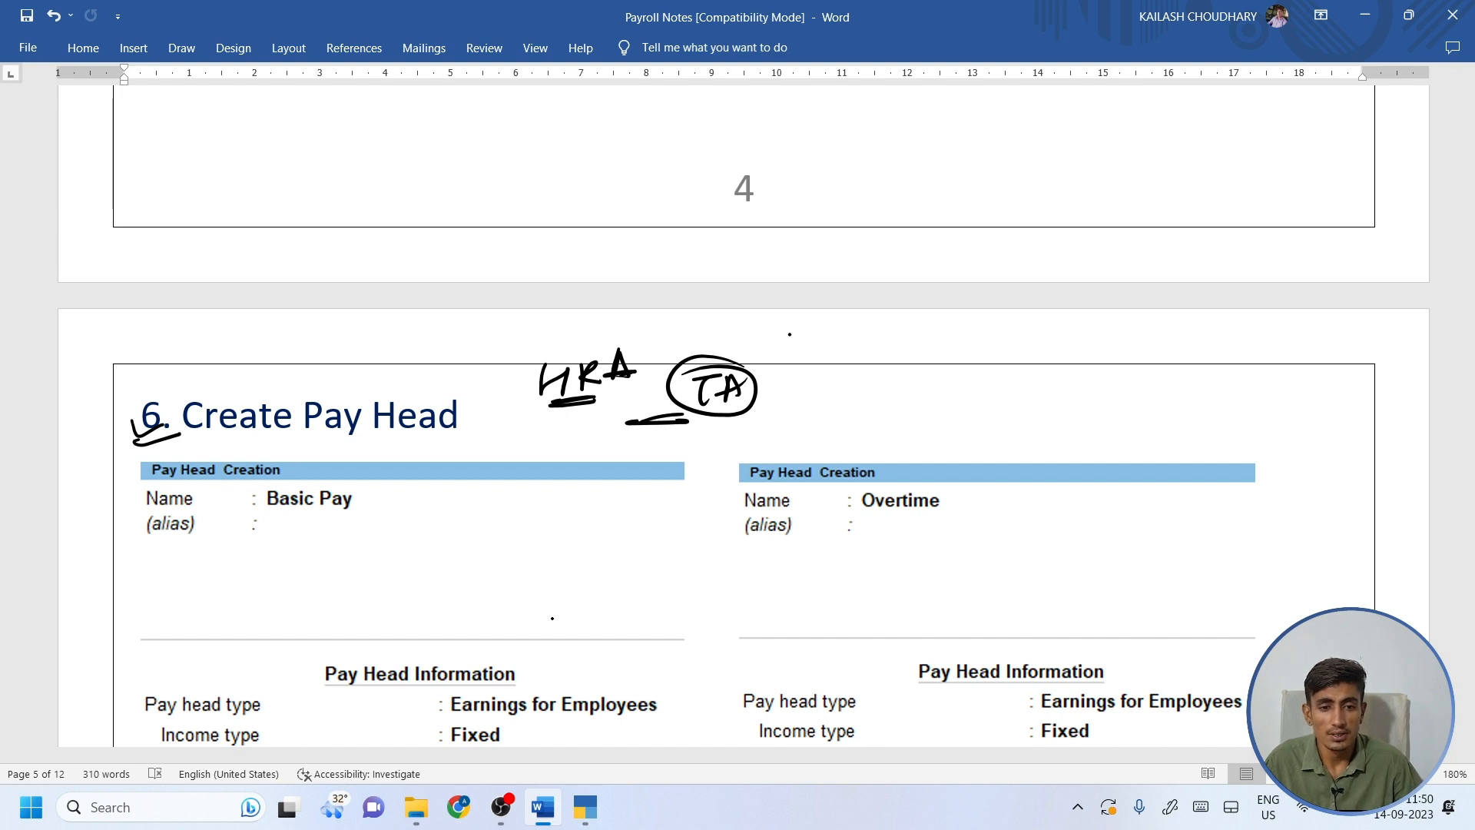
# Draw a small arrow with curved strokes above and beyond the circled TA, and a slanted stroke after the Create Pay Head heading.
pyautogui.moveTo(790, 334); pyautogui.dragTo(823, 335)
pyautogui.moveTo(803, 321); pyautogui.dragTo(804, 351)
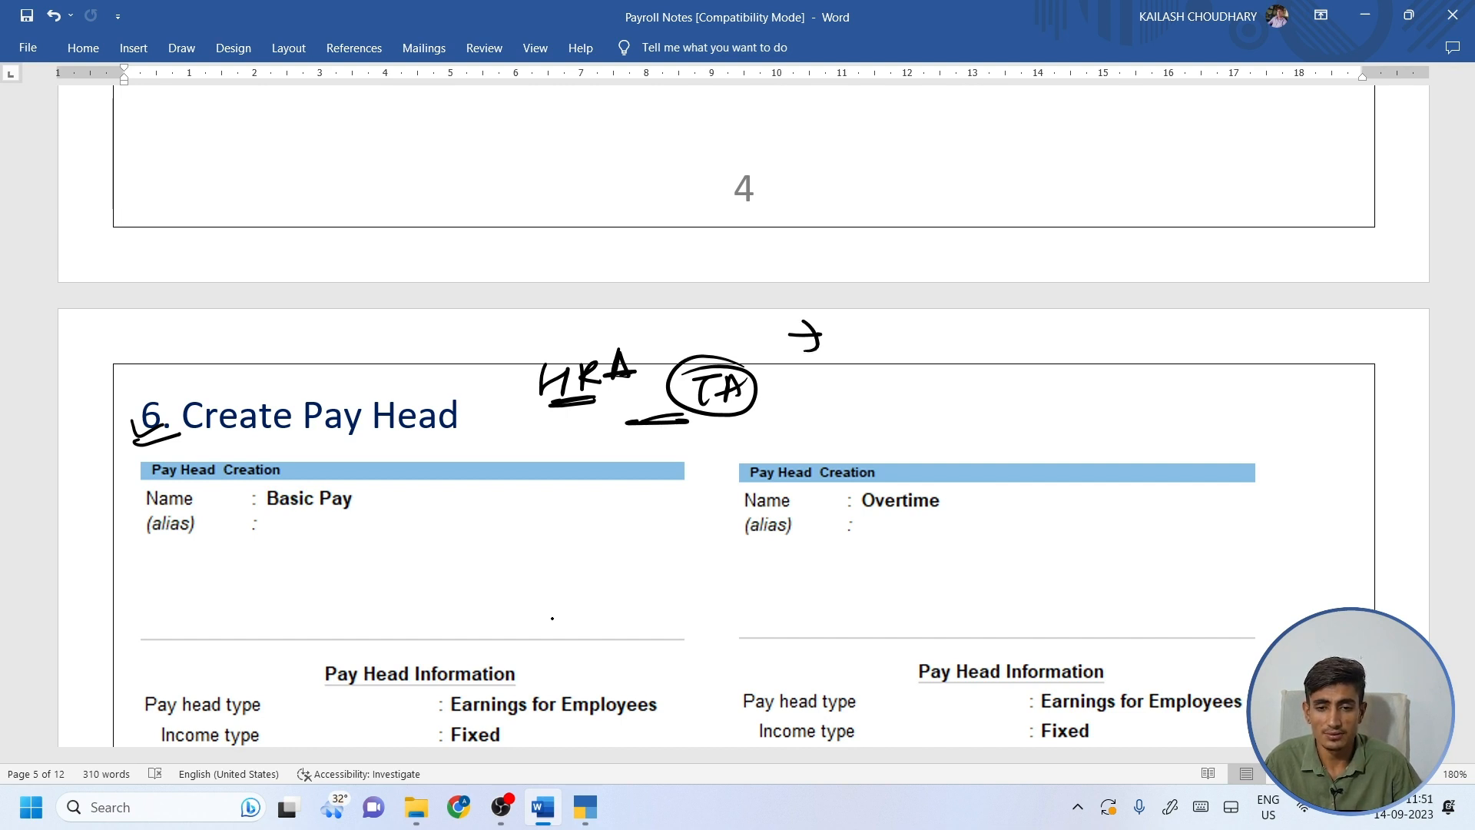
pyautogui.moveTo(472, 447); pyautogui.dragTo(501, 428)
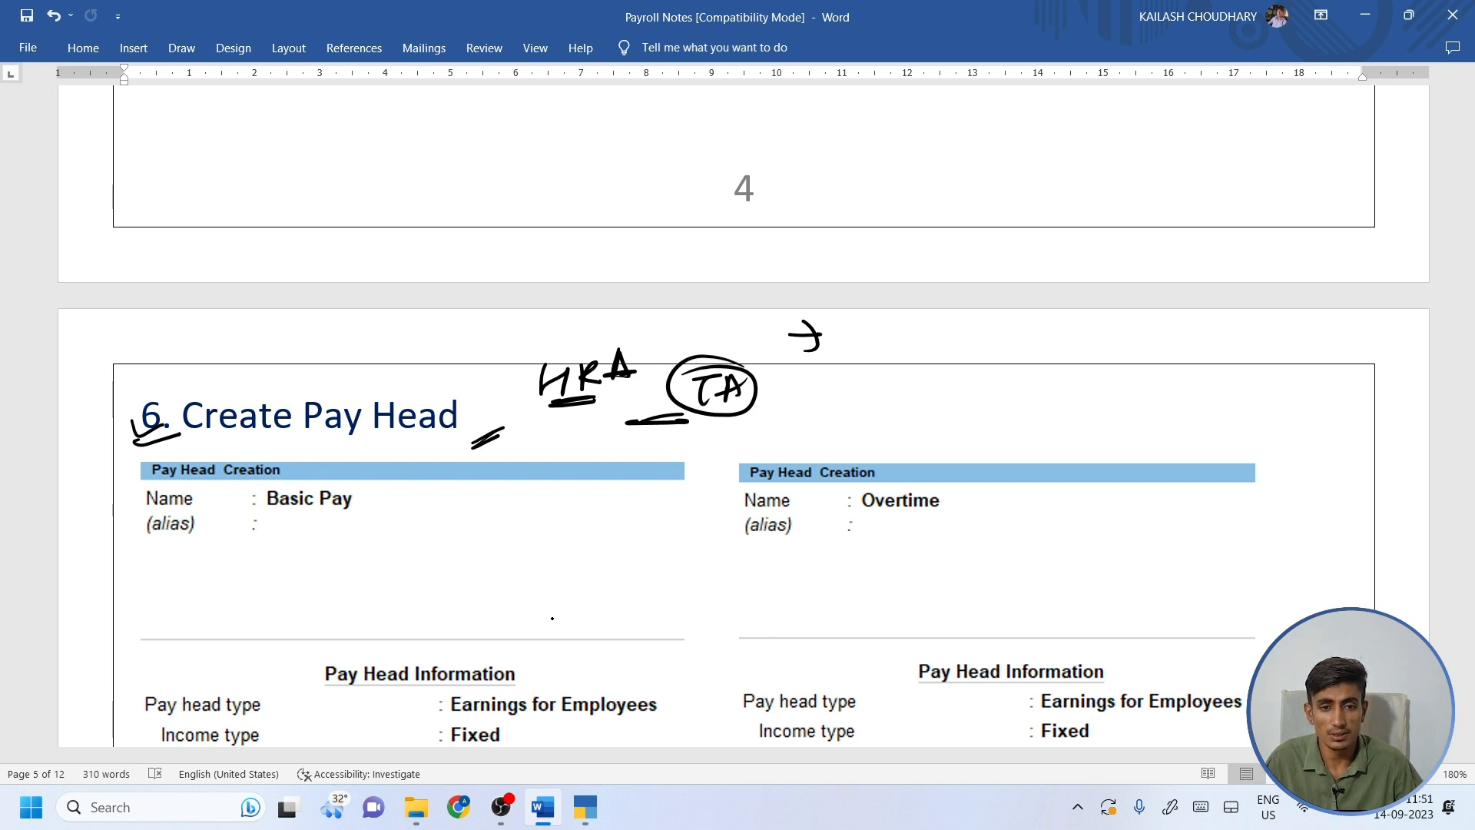
pyautogui.moveTo(800, 351); pyautogui.dragTo(829, 361)
pyautogui.moveTo(821, 340)
pyautogui.mouseDown()
pyautogui.moveTo(836, 361)
pyautogui.moveTo(816, 379)
pyautogui.mouseUp()
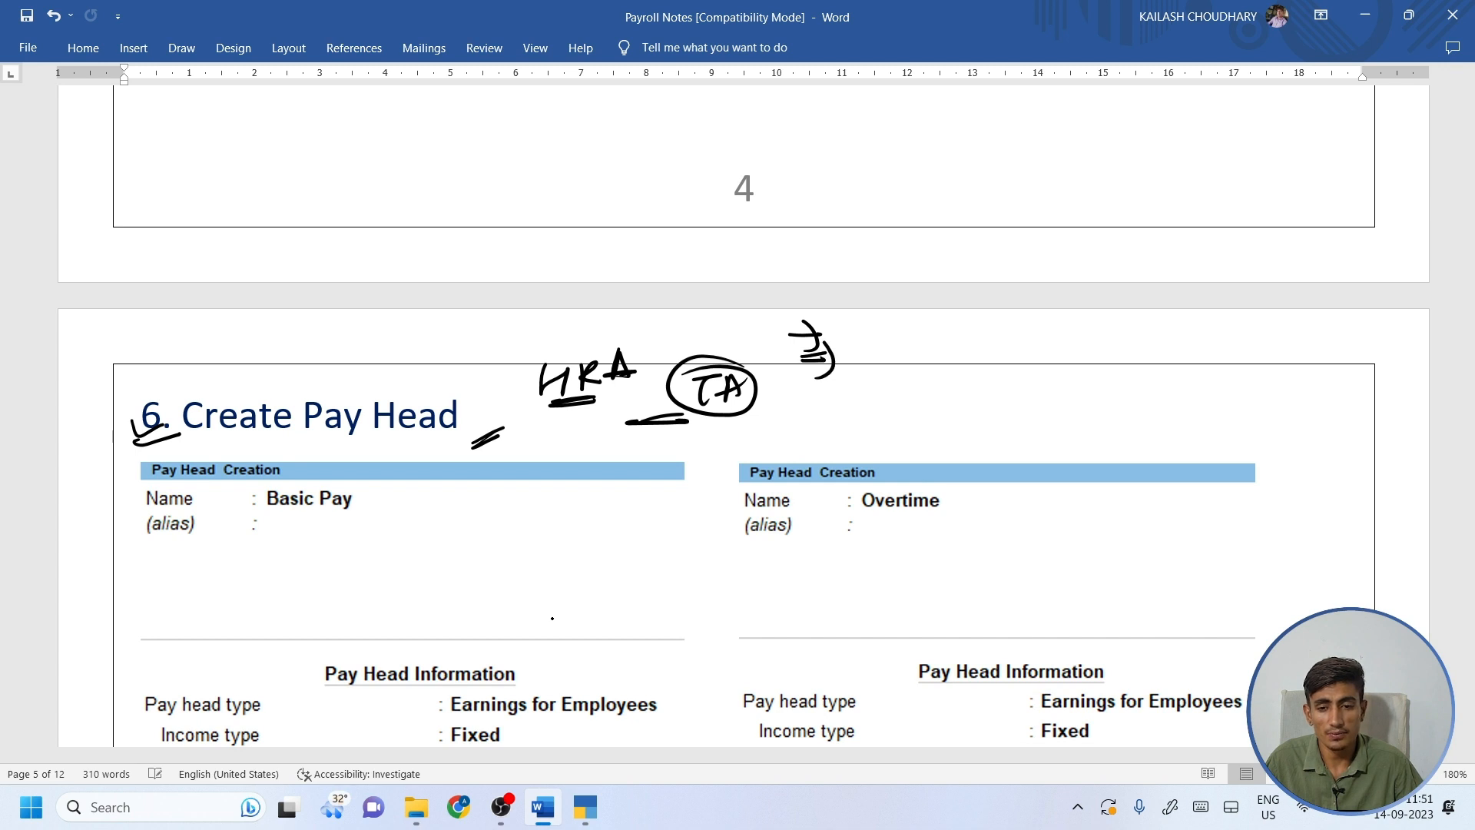